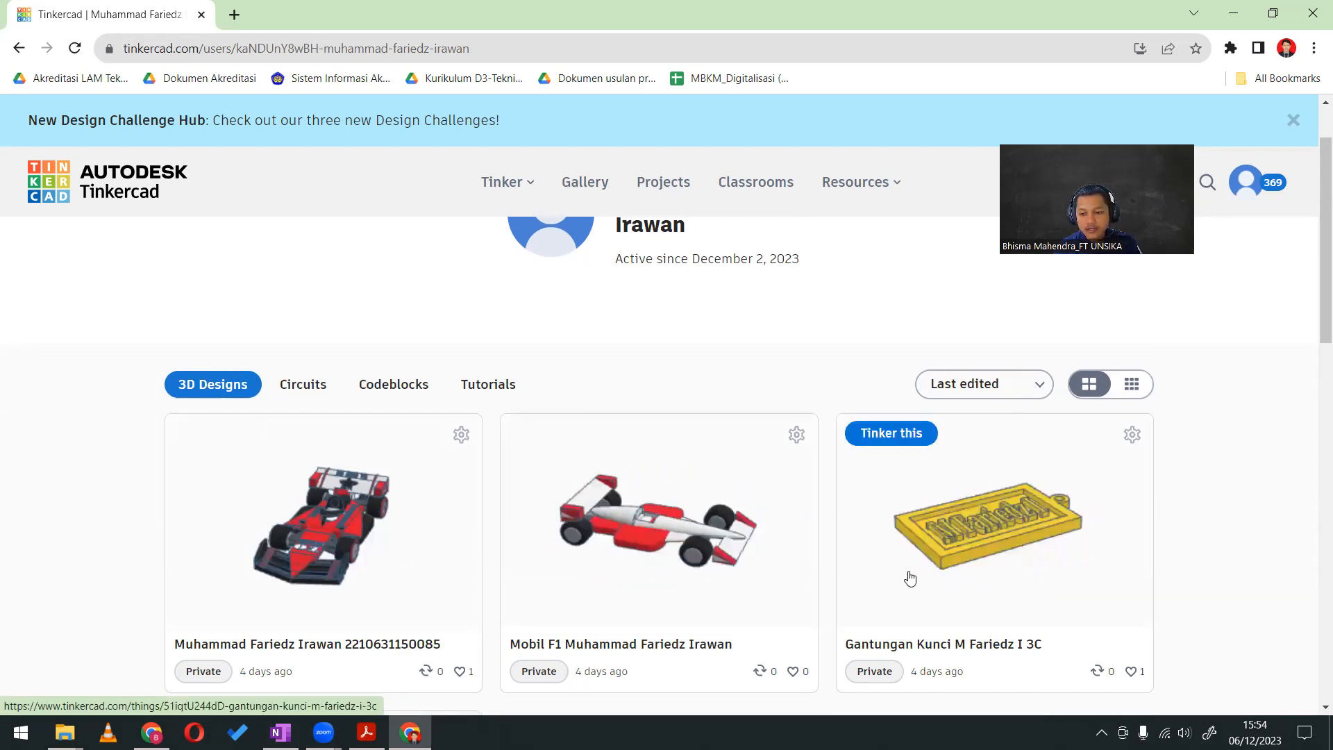
# Look through the student's 3D designs and open the details page of the yellow name keychain
pyautogui.scroll(-5, 269, 529)
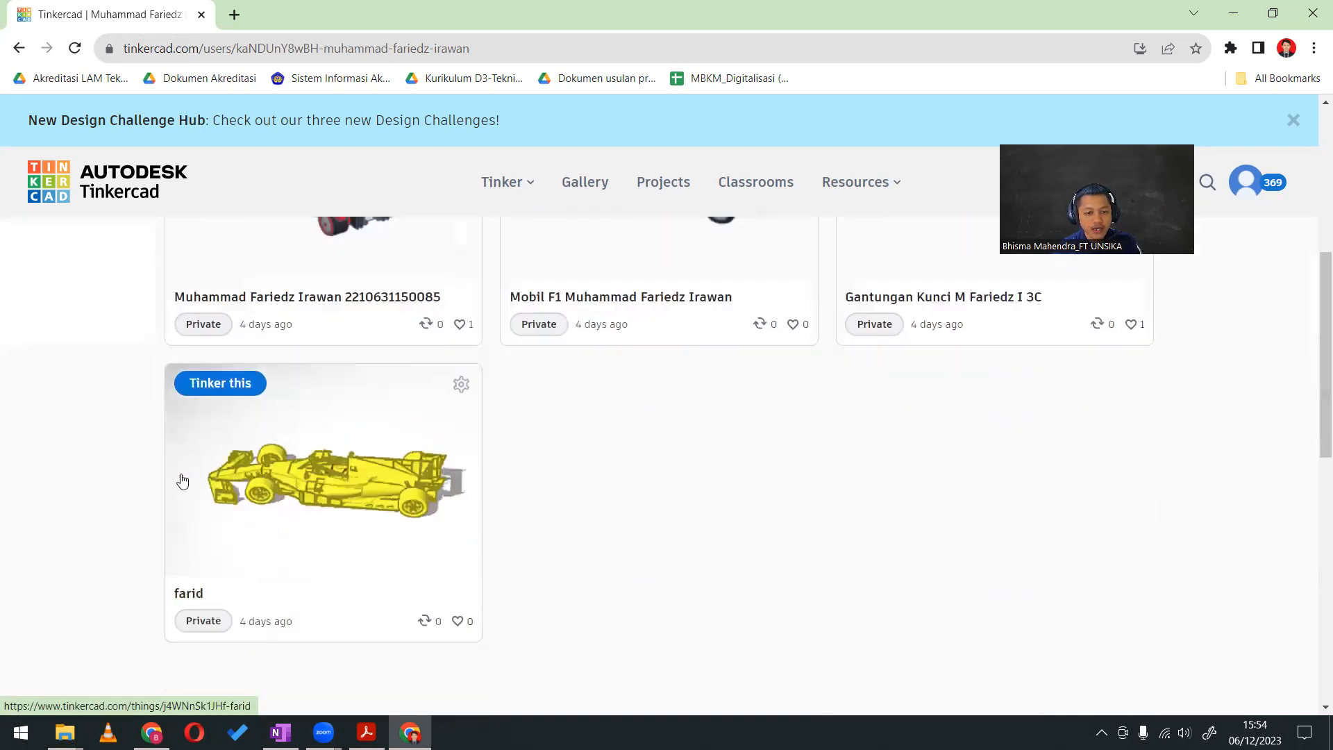
pyautogui.scroll(2, 783, 477)
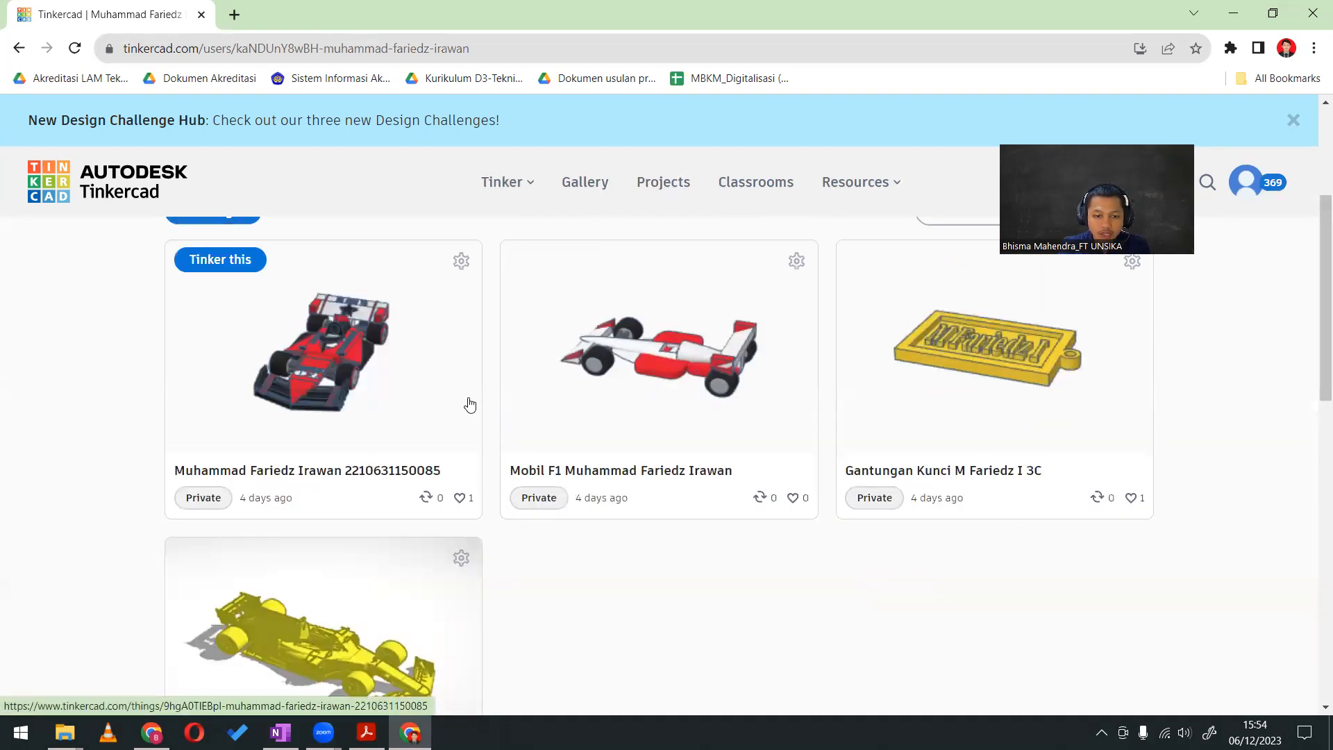
pyautogui.click(967, 354)
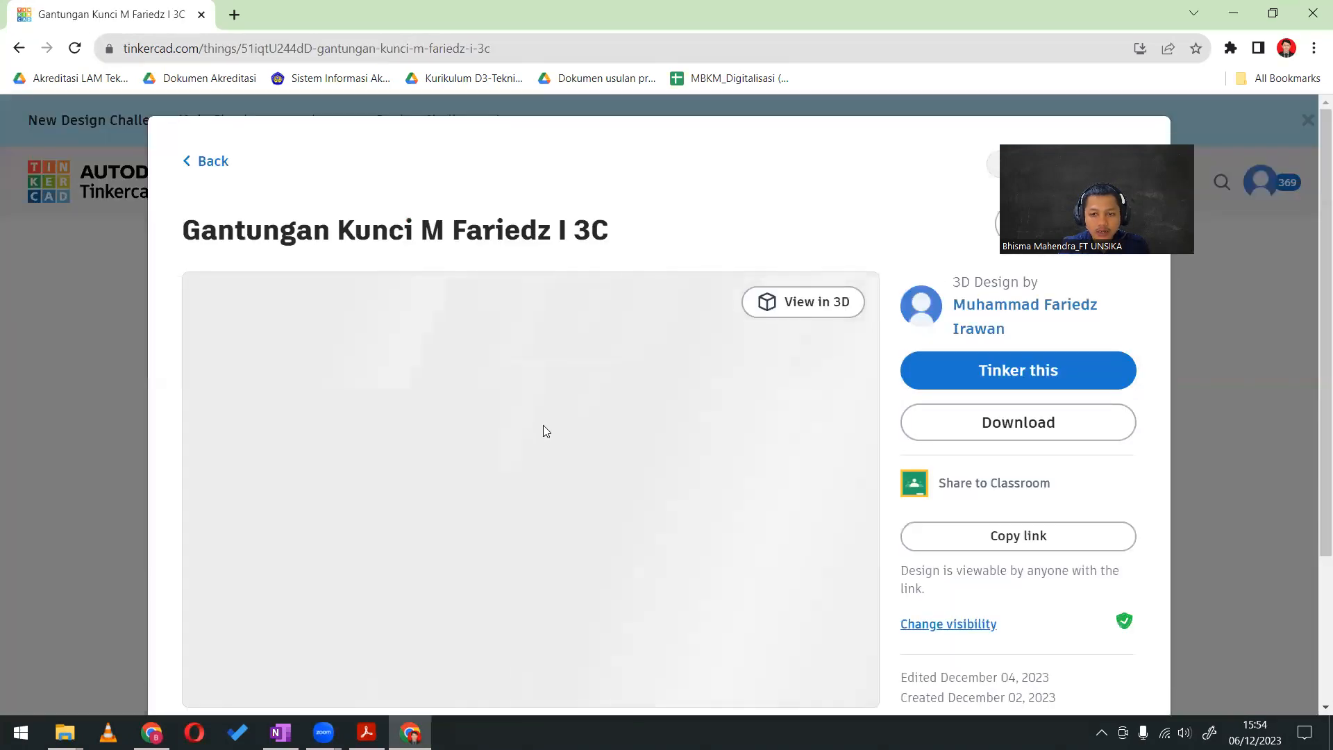
pyautogui.scroll(-3, 617, 503)
pyautogui.scroll(3, 622, 506)
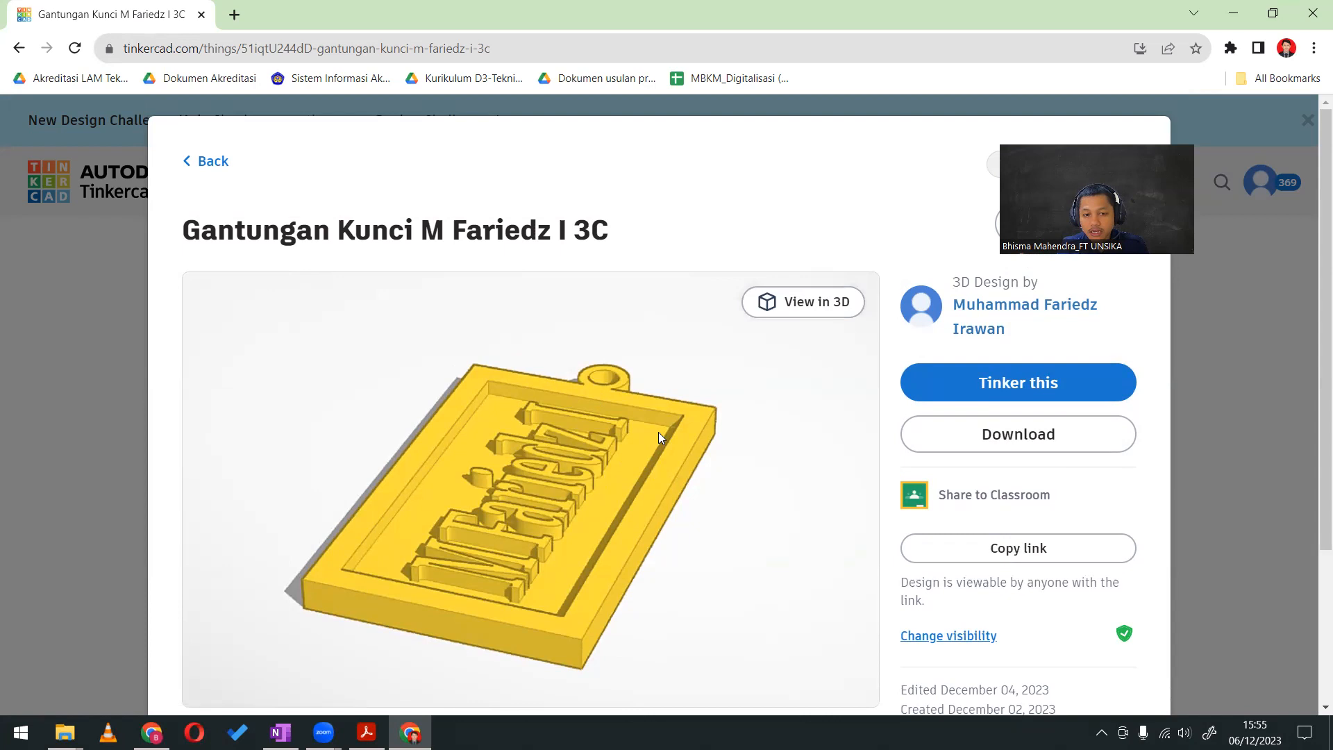
pyautogui.scroll(-3, 600, 527)
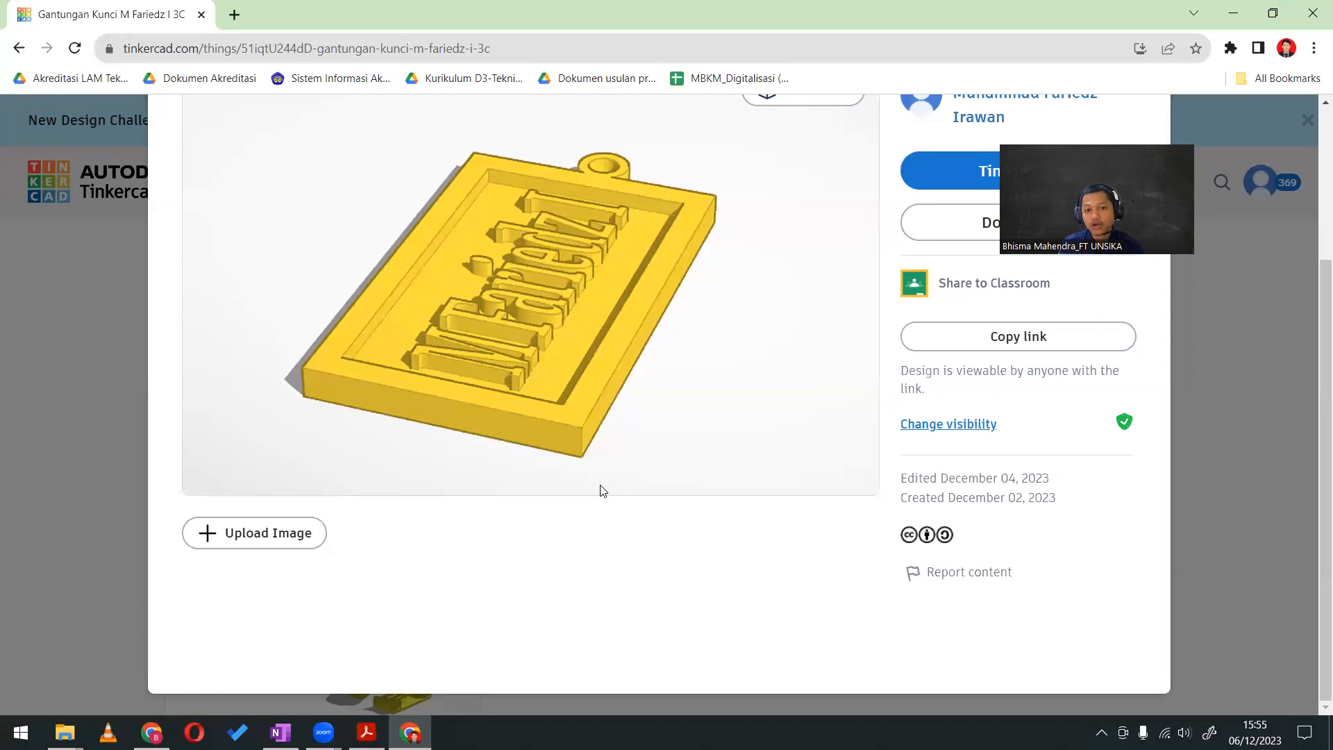
pyautogui.scroll(3, 575, 439)
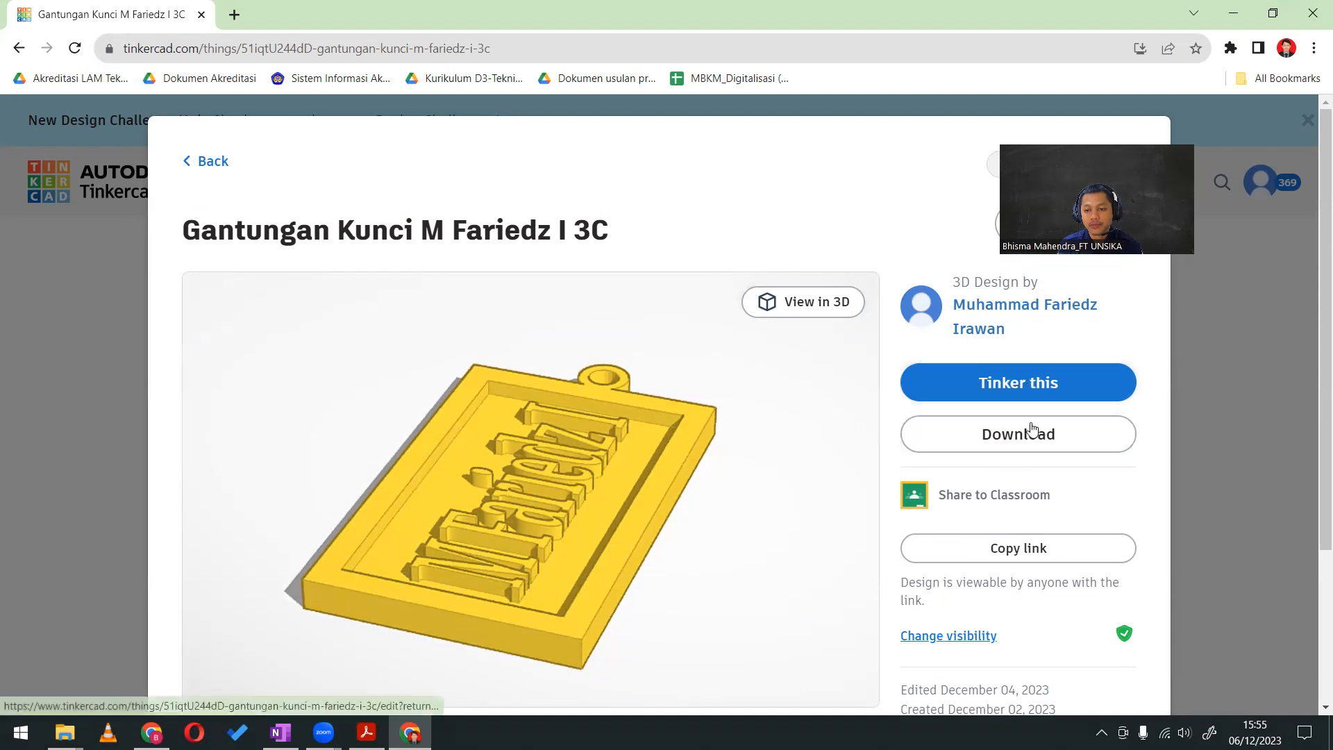
# View the keychain's download formats without downloading and open the design in the 3D editor
pyautogui.click(1006, 450)
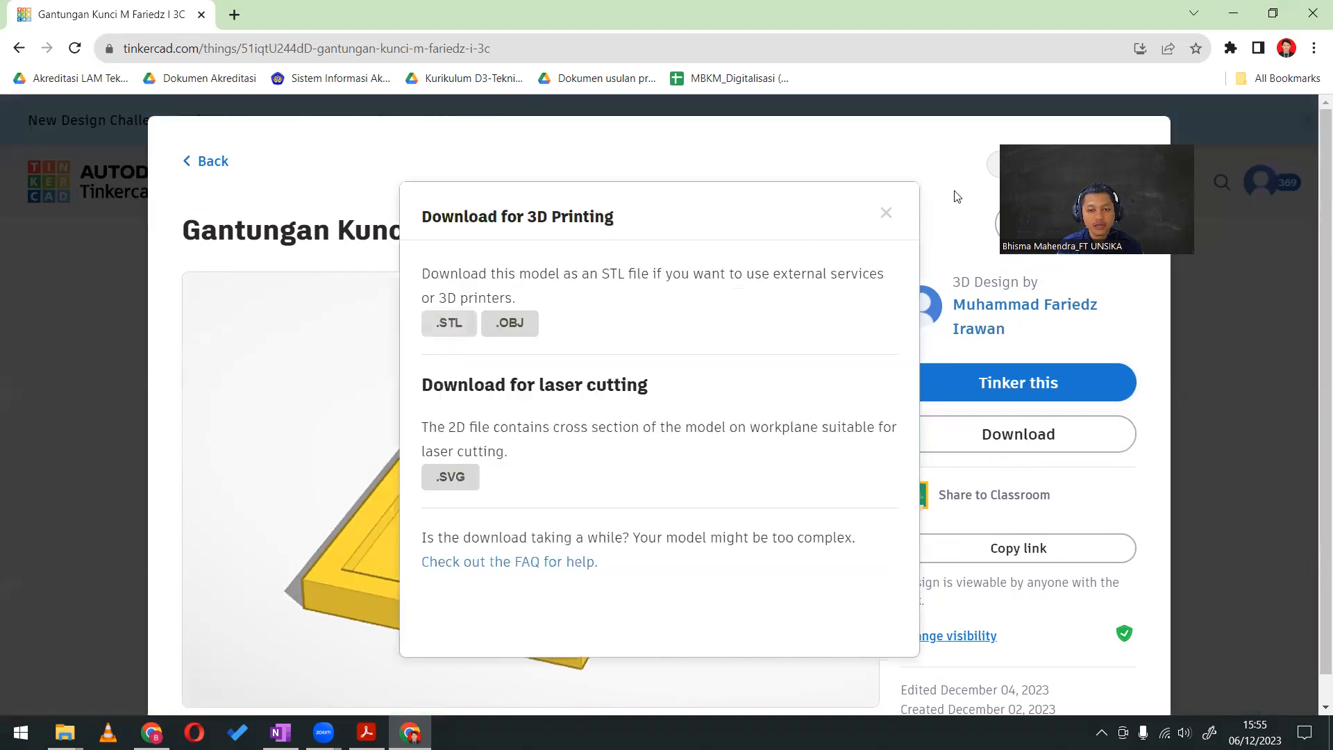
pyautogui.click(885, 213)
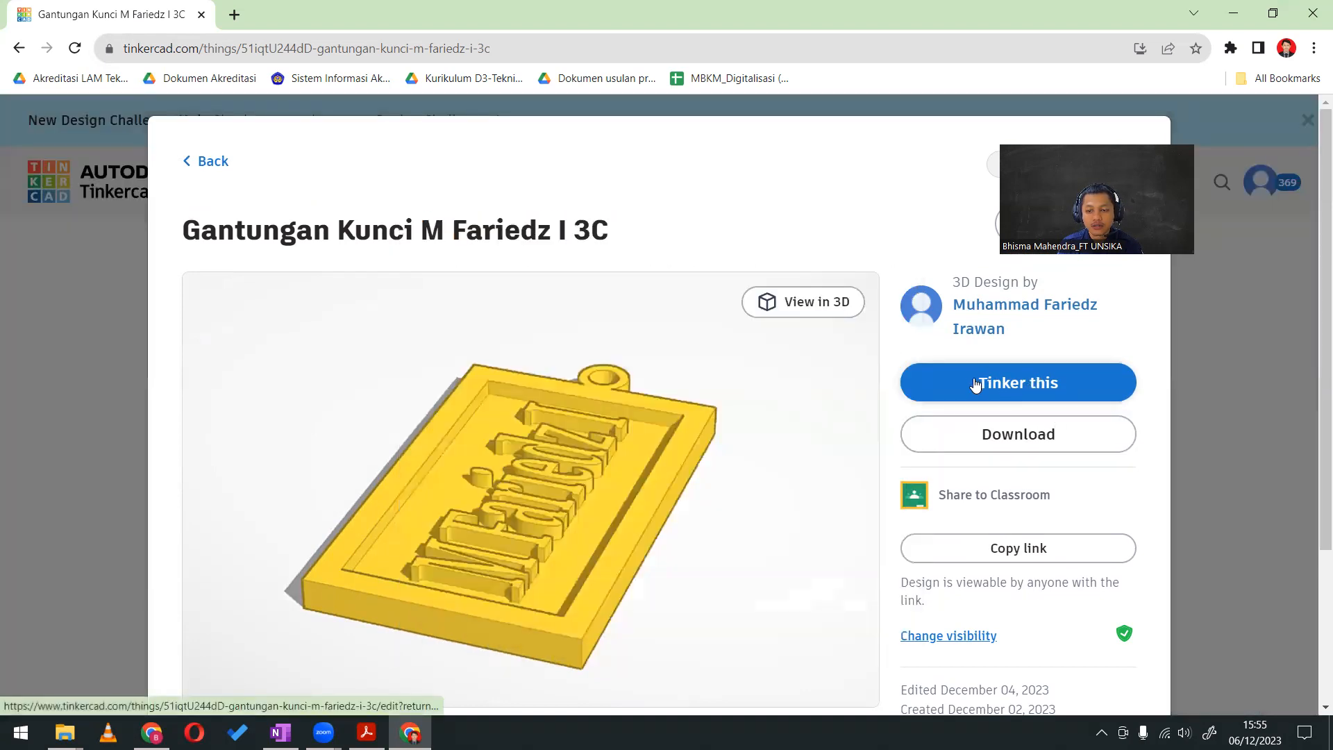
pyautogui.scroll(-3, 809, 476)
pyautogui.scroll(3, 809, 476)
pyautogui.click(1008, 387)
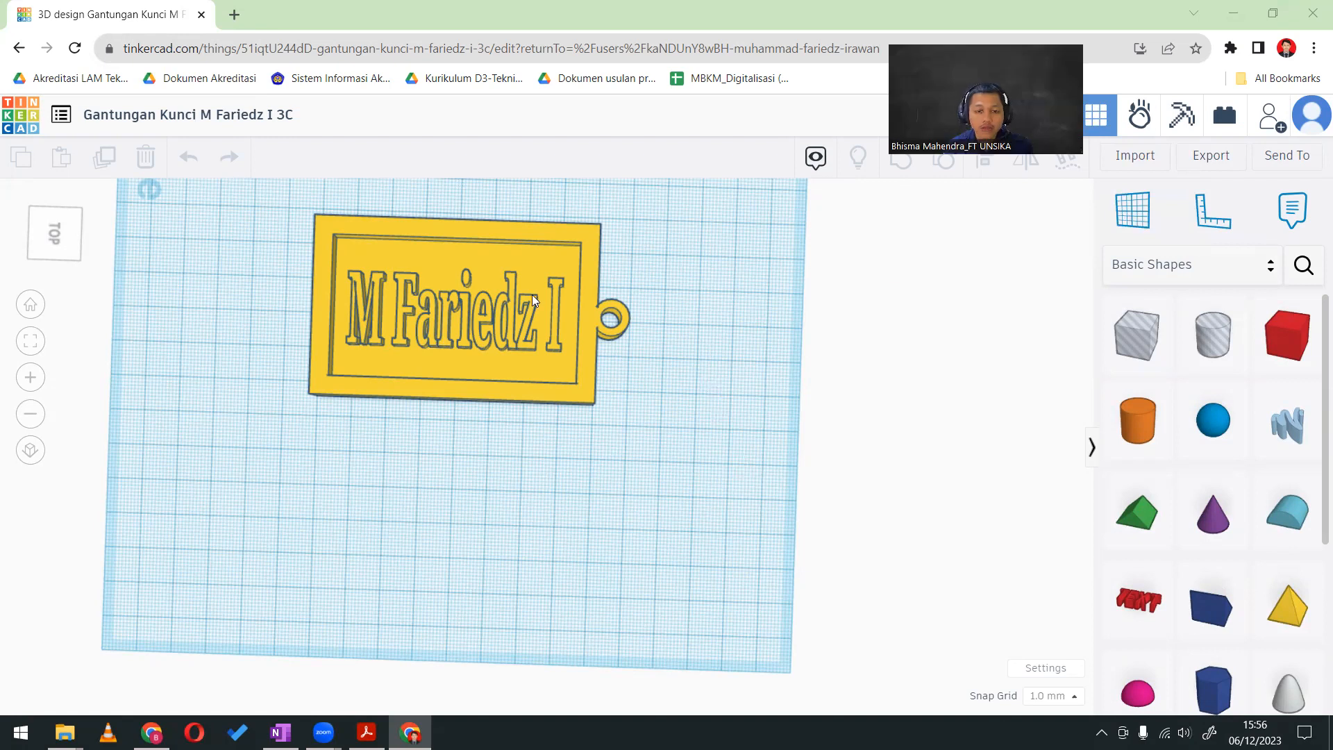
# Examine the keychain's raised lettering, recessed frame and ring from above on the workplane
pyautogui.scroll(-1, 627, 399)
pyautogui.scroll(-1, 628, 399)
pyautogui.moveTo(702, 374); pyautogui.dragTo(706, 446)
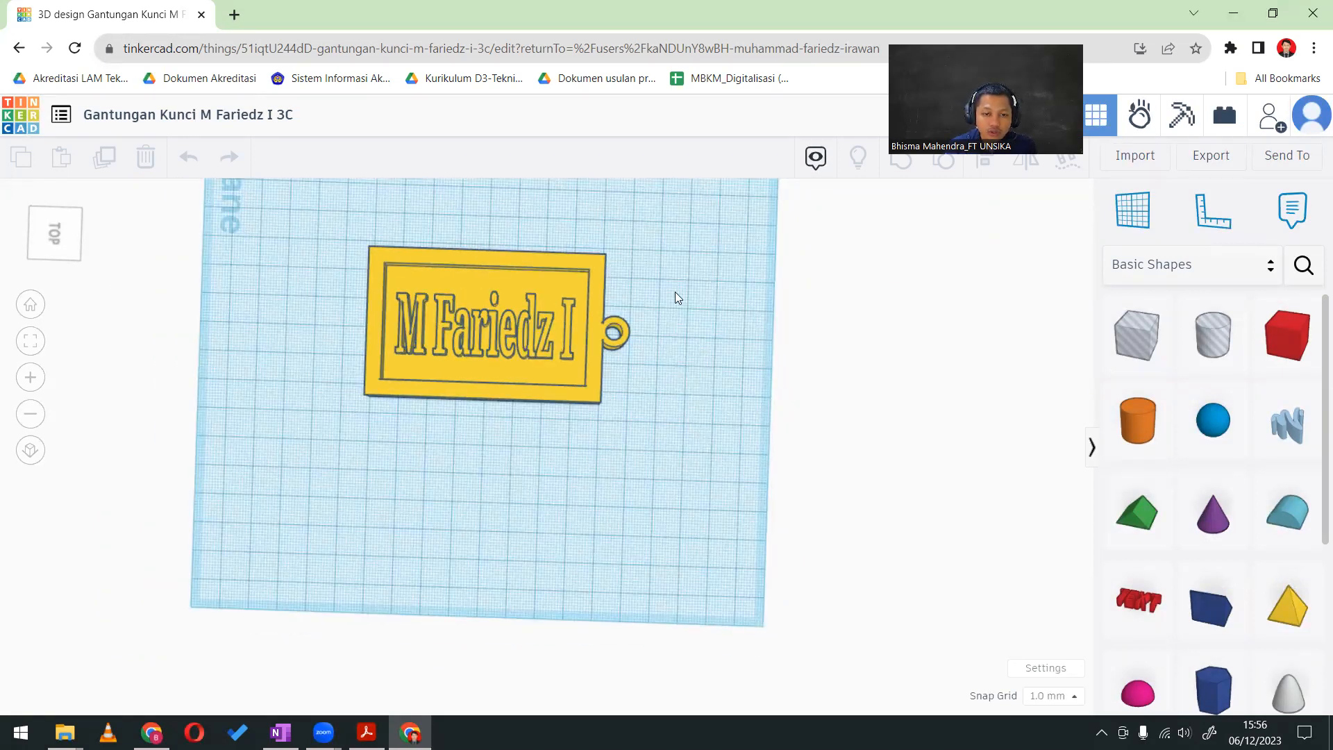
pyautogui.moveTo(677, 297); pyautogui.dragTo(700, 515)
pyautogui.scroll(1, 583, 507)
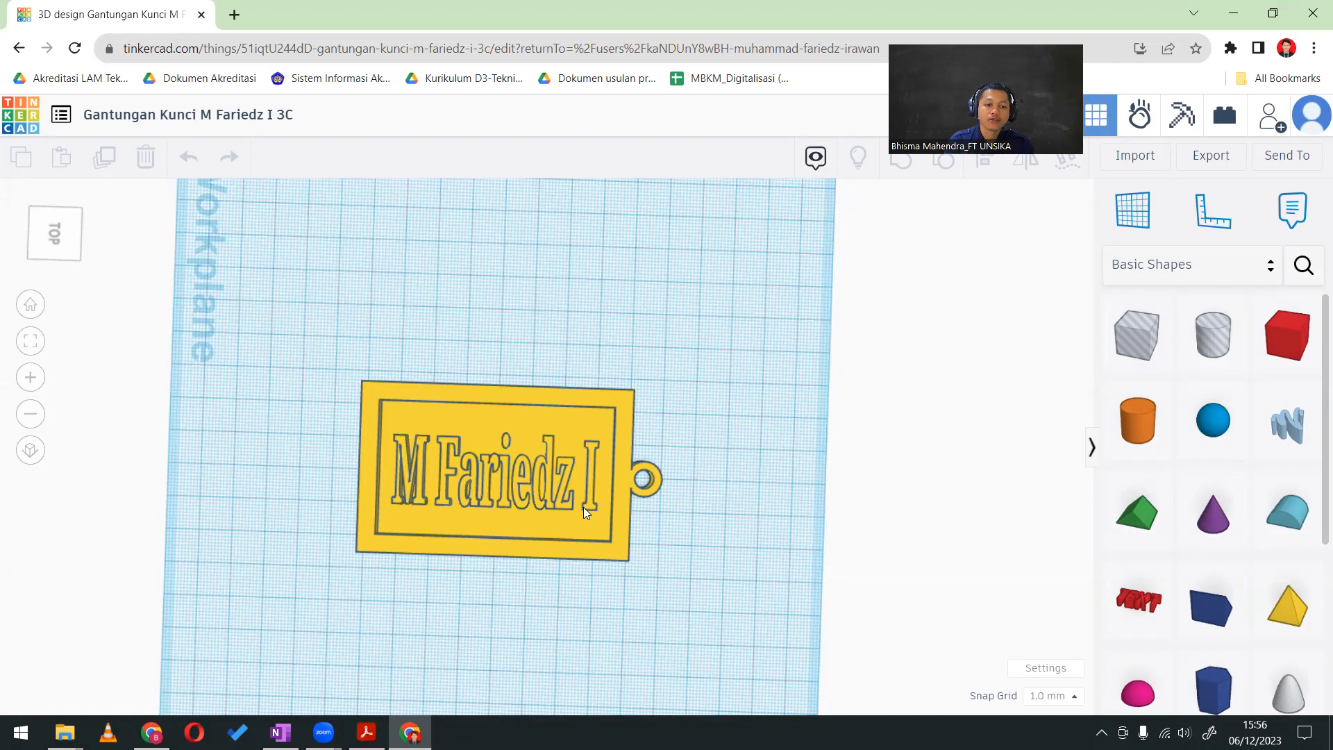
pyautogui.moveTo(698, 531); pyautogui.dragTo(637, 526)
pyautogui.scroll(3, 748, 532)
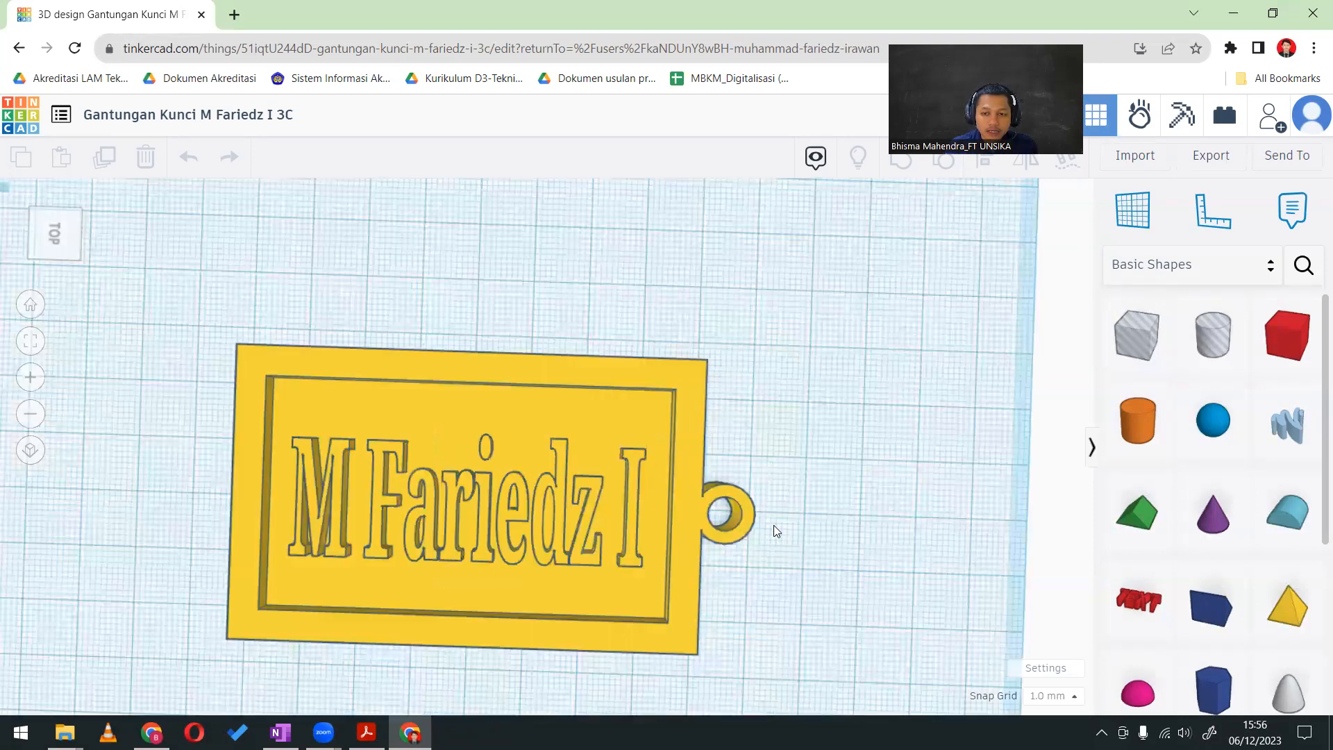
pyautogui.scroll(-1, 777, 489)
pyautogui.moveTo(777, 489); pyautogui.dragTo(797, 557)
# Examine the keychain's thickness and raised letters from a tilted angle, selecting and deselecting its body
pyautogui.moveTo(438, 430); pyautogui.dragTo(469, 330)
pyautogui.moveTo(728, 373); pyautogui.dragTo(713, 413)
pyautogui.moveTo(801, 456)
pyautogui.moveTo(801, 456); pyautogui.dragTo(596, 447)
pyautogui.moveTo(840, 412); pyautogui.dragTo(839, 390)
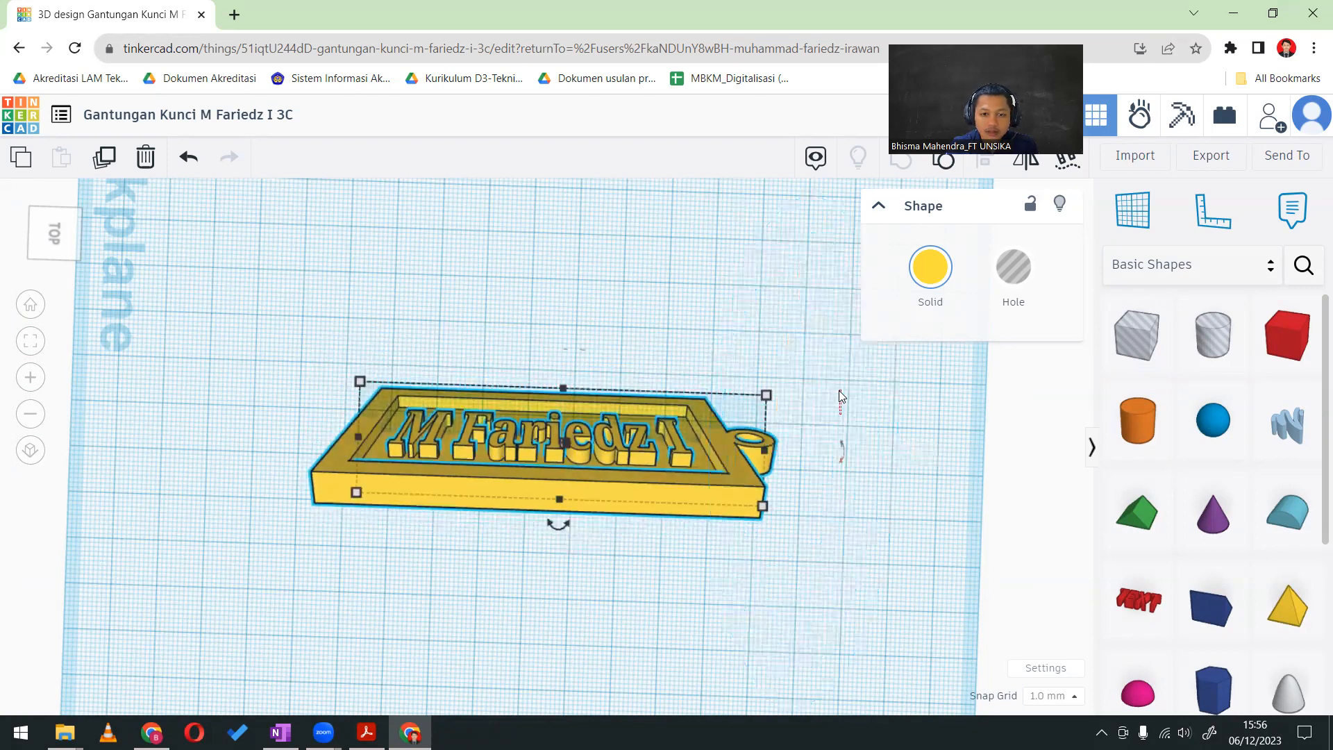
pyautogui.click(569, 286)
pyautogui.click(573, 433)
pyautogui.click(594, 310)
pyautogui.scroll(-2, 45, 519)
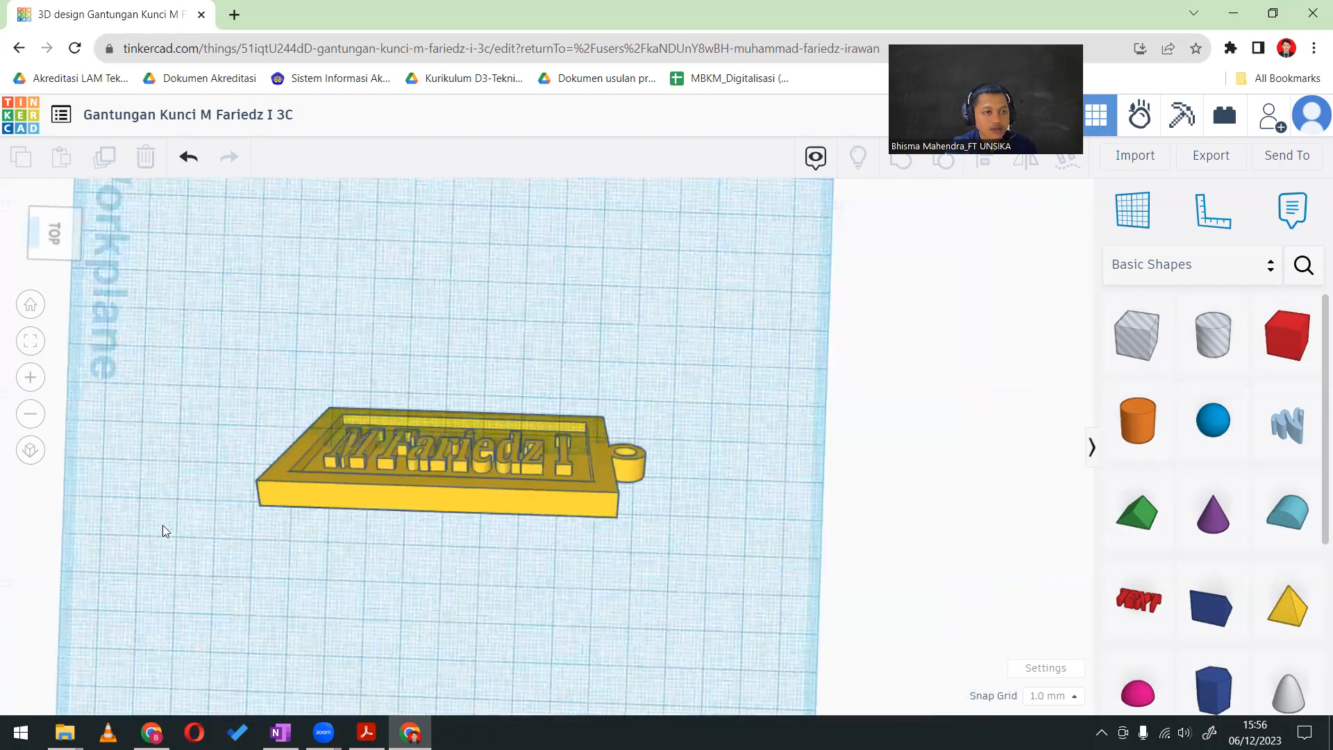
pyautogui.scroll(-2, 122, 459)
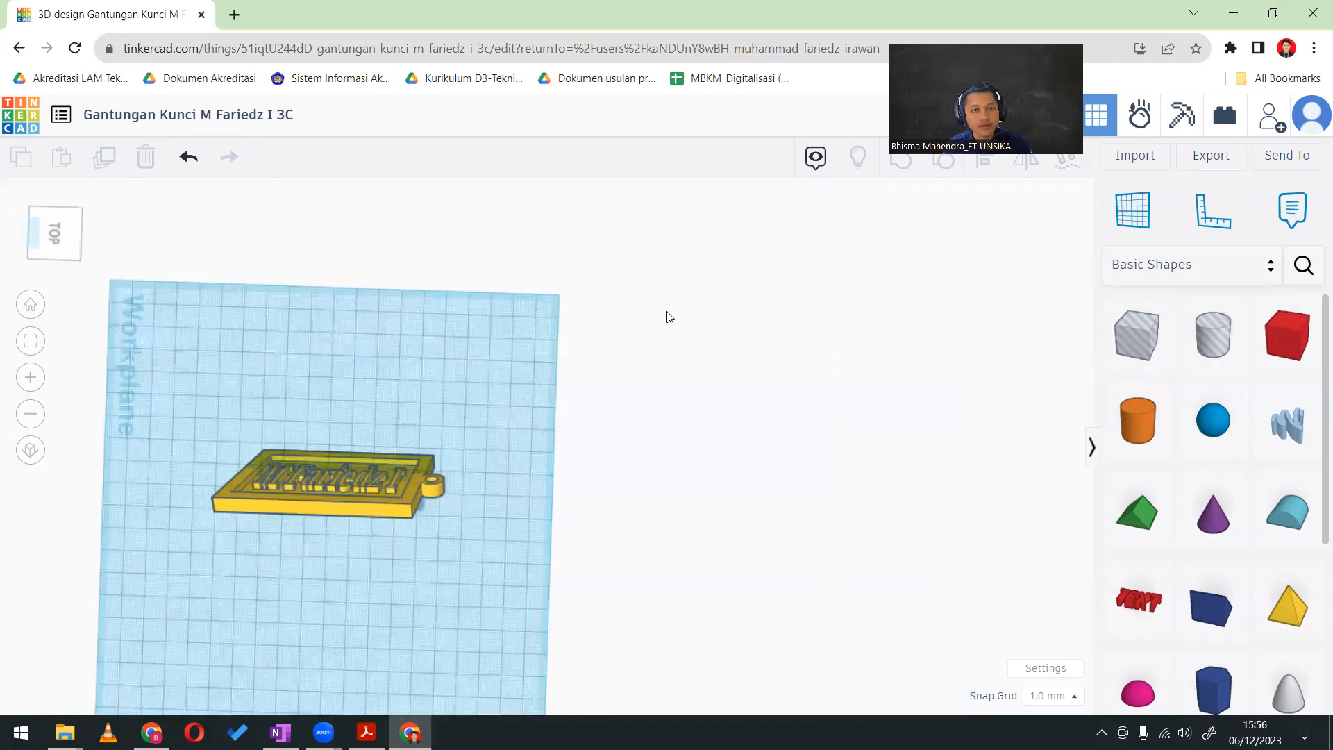
pyautogui.scroll(2, 357, 226)
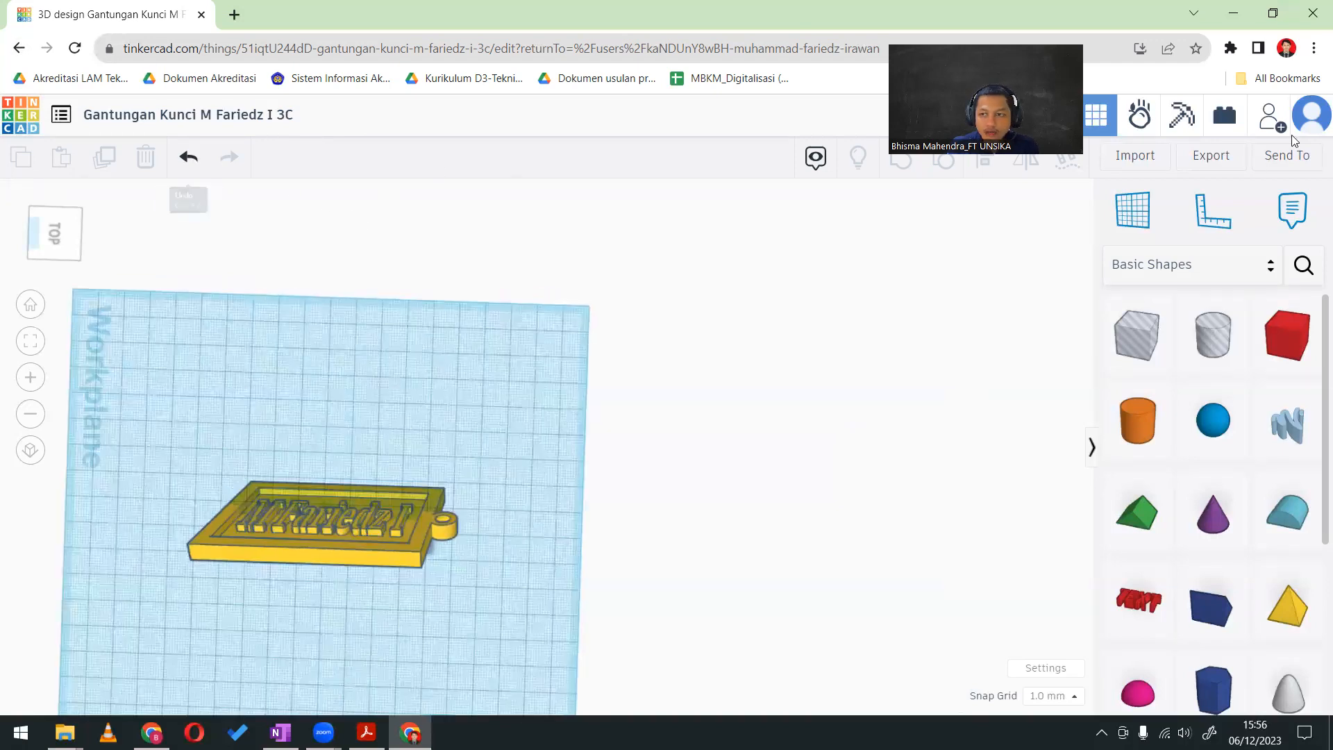
# View the list of current and recent designs, close it, and return to the Cloud Computing C student list
pyautogui.click(61, 119)
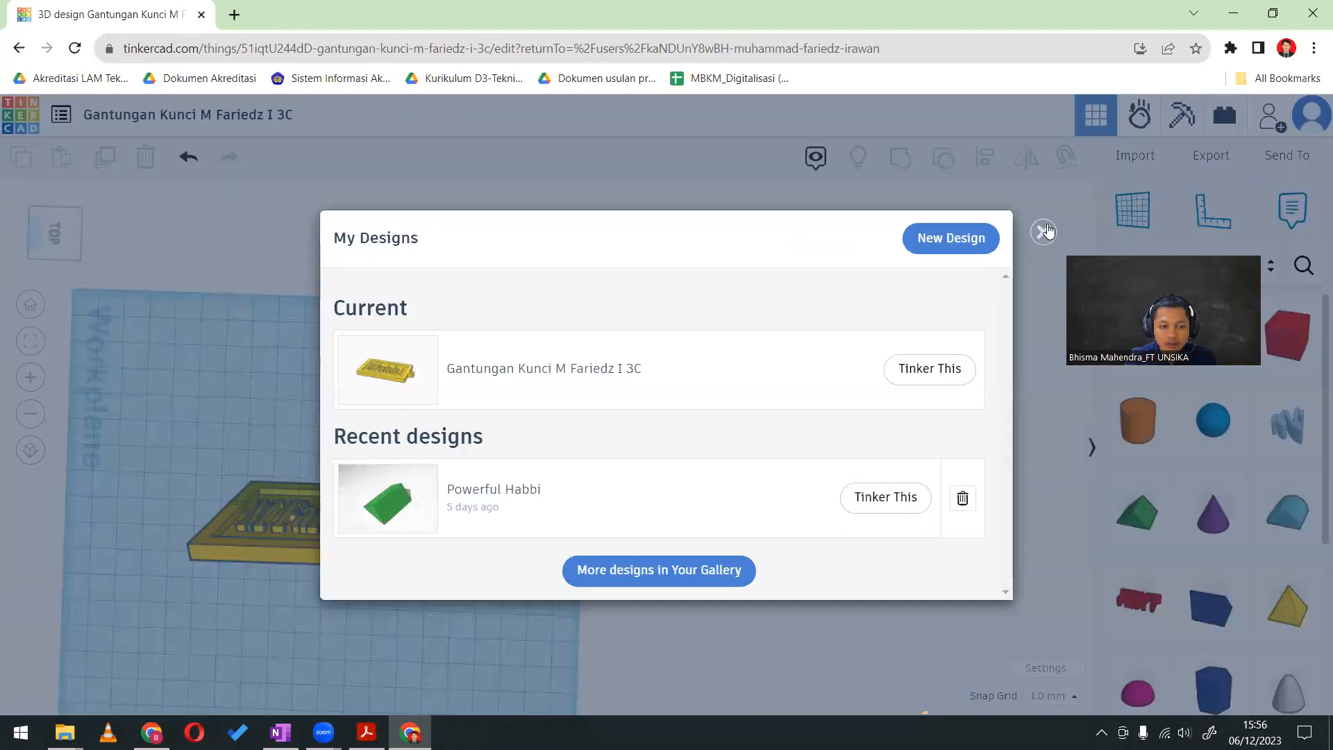
pyautogui.click(1043, 231)
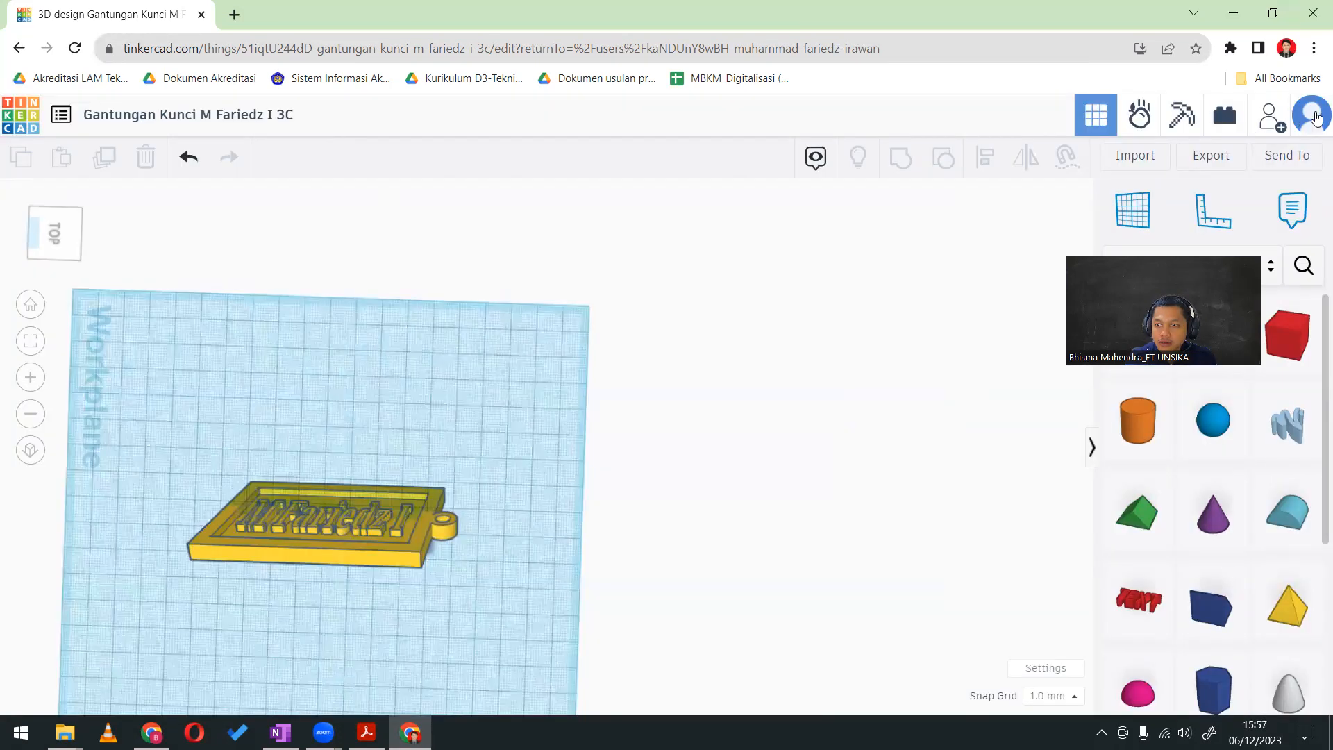
pyautogui.click(19, 48)
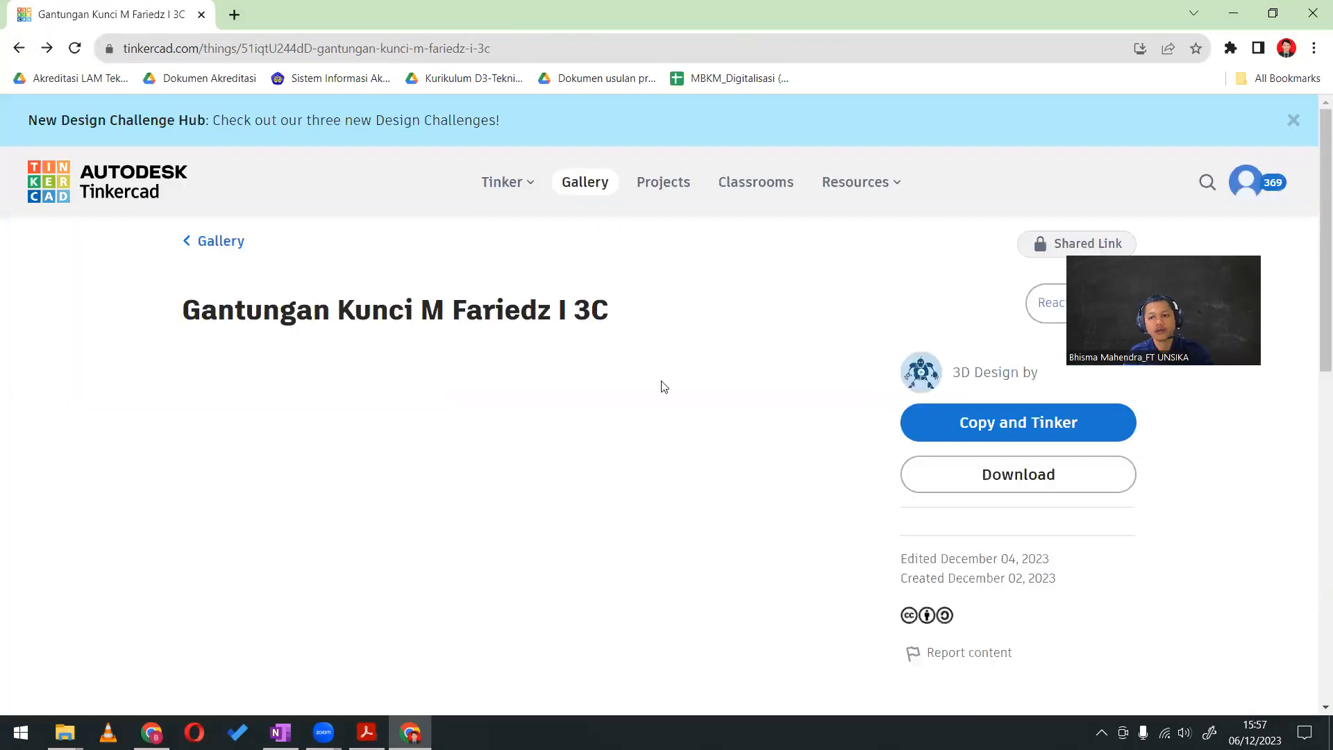
pyautogui.scroll(-3, 525, 516)
pyautogui.scroll(3, 413, 398)
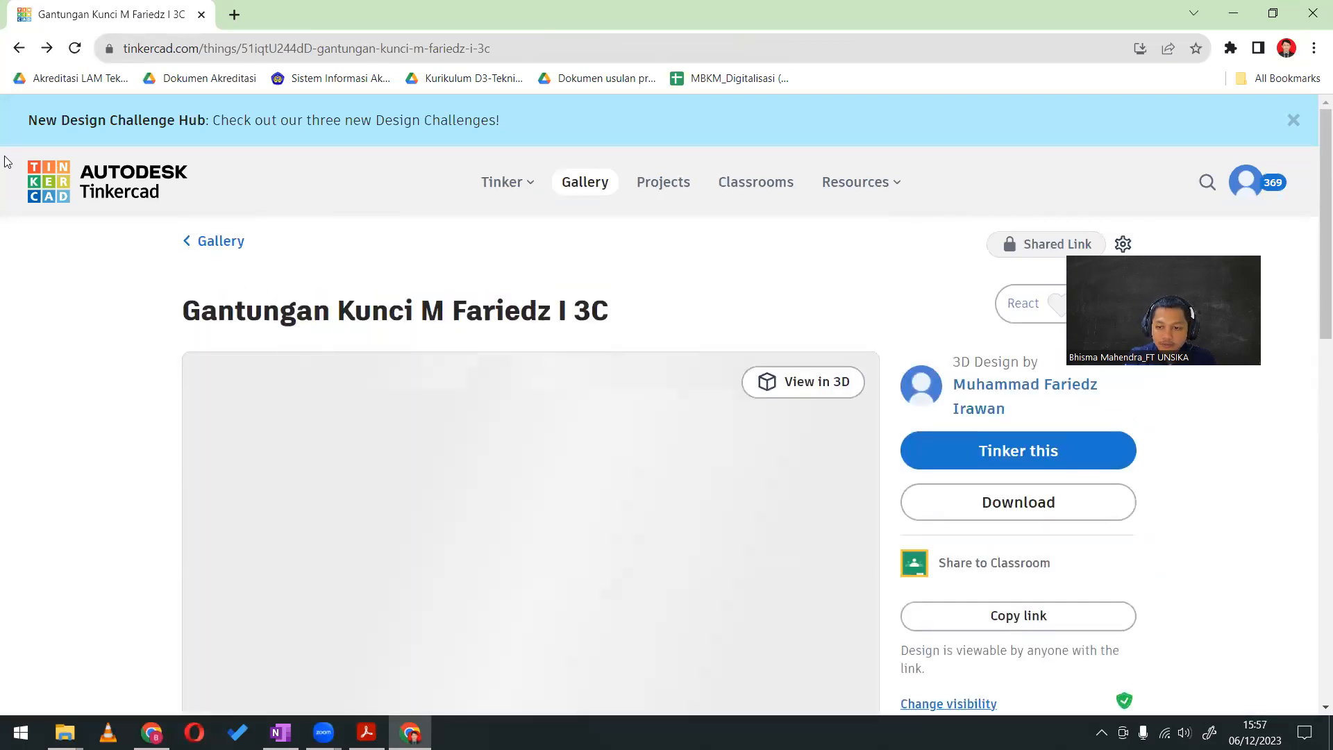
pyautogui.click(18, 49)
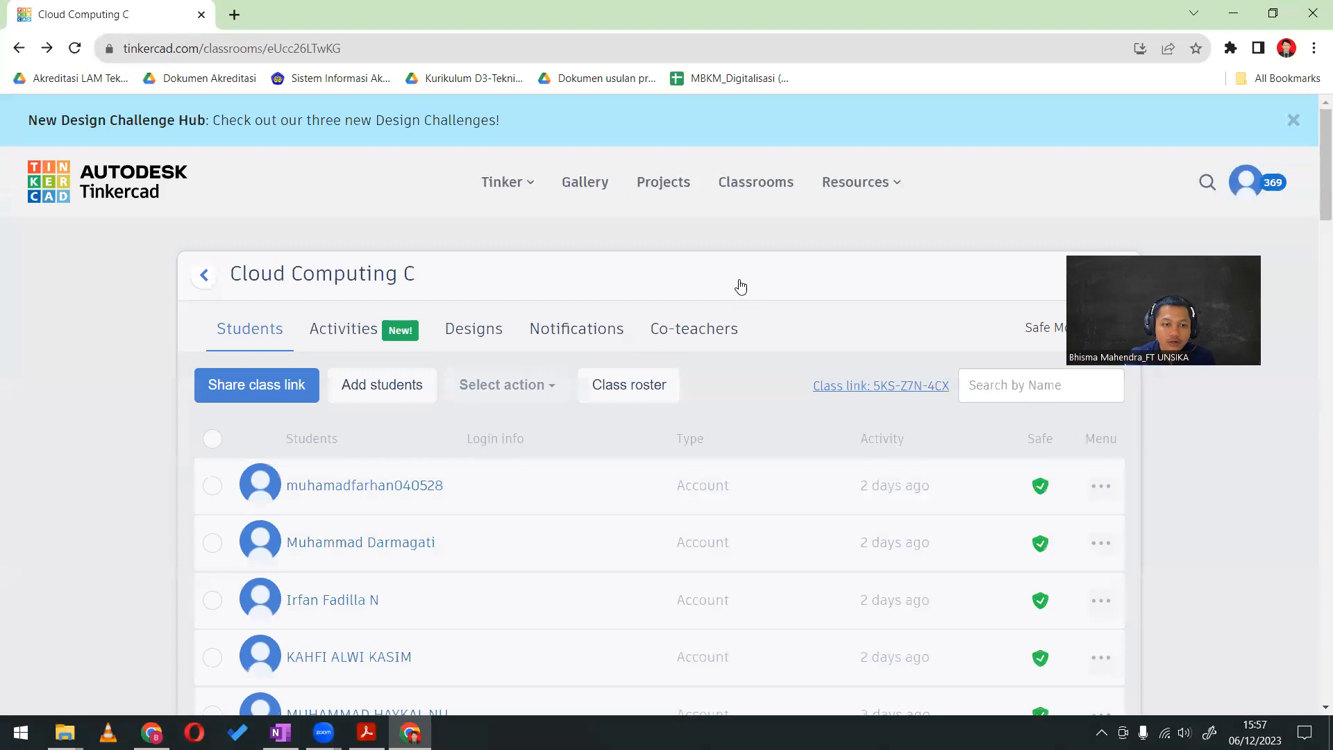
# Open another student's profile from the class list and look through their race car and keychain designs
pyautogui.scroll(-5, 526, 574)
pyautogui.scroll(-2, 526, 573)
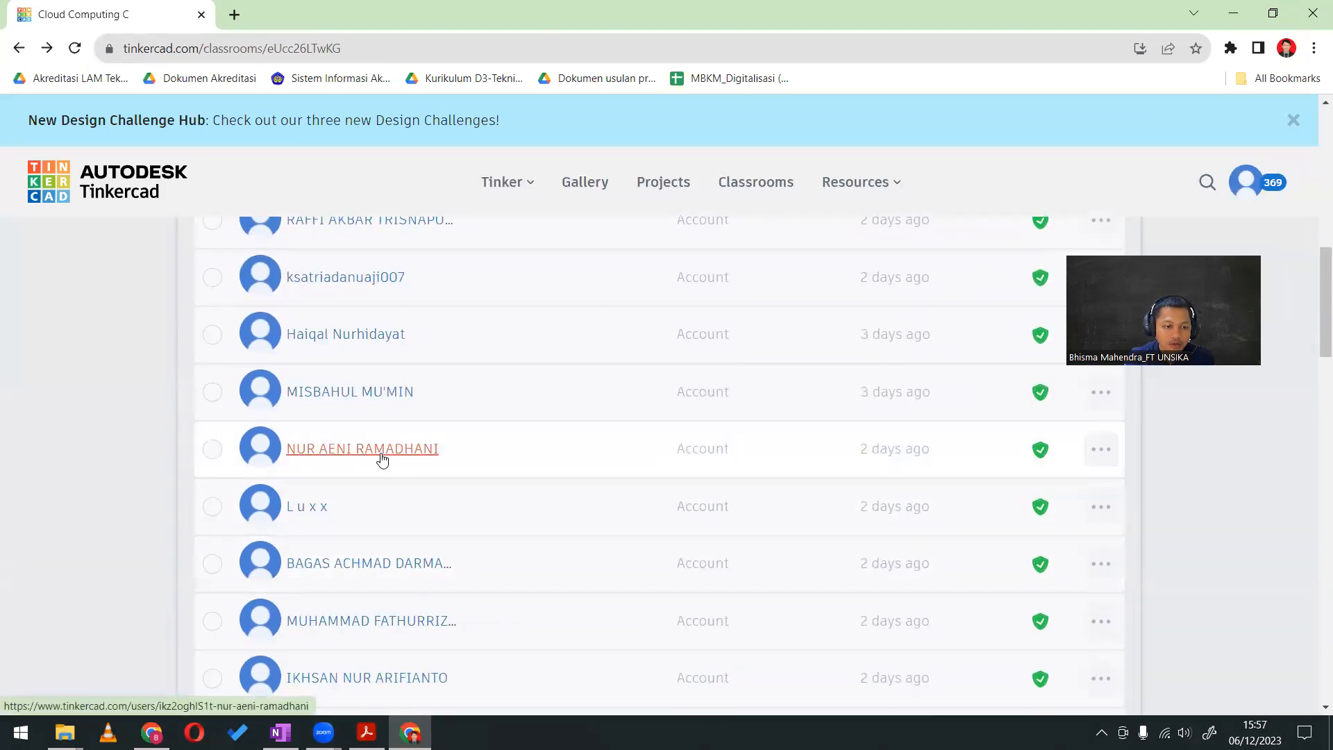
pyautogui.click(374, 447)
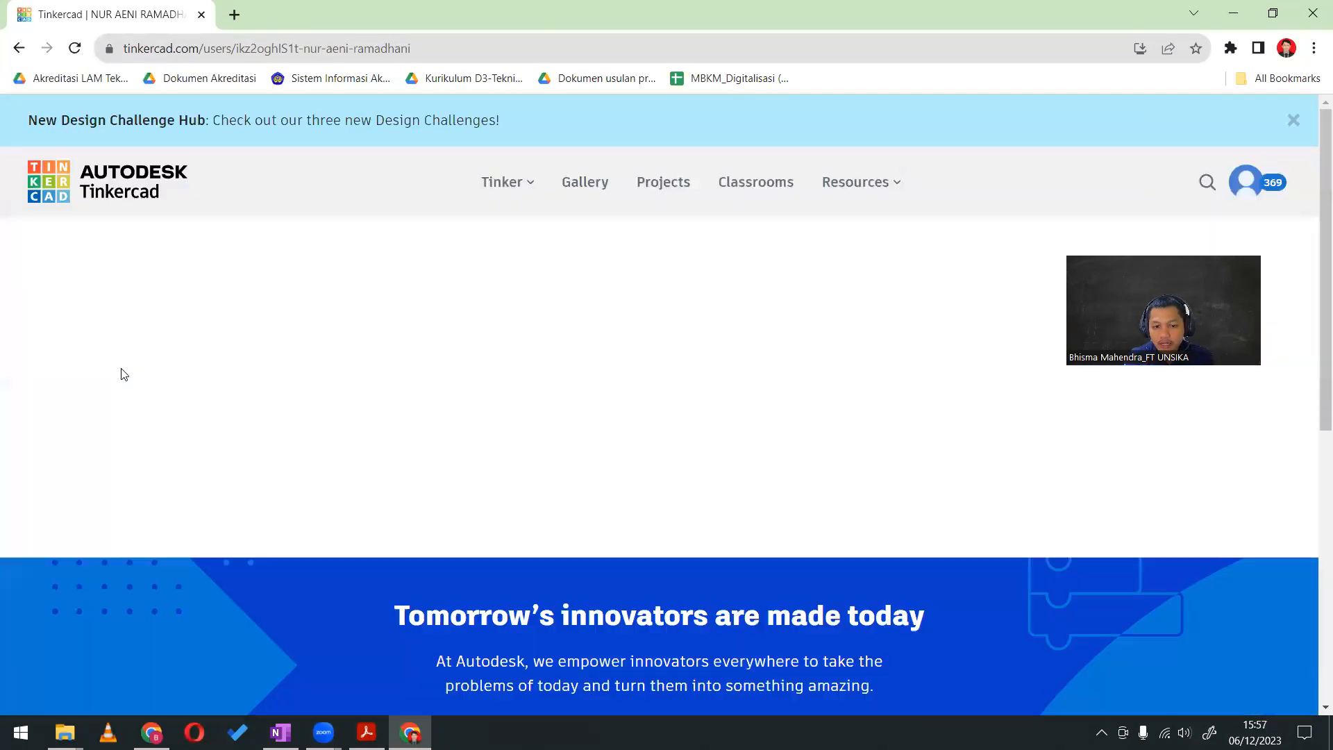
pyautogui.scroll(-7, 173, 411)
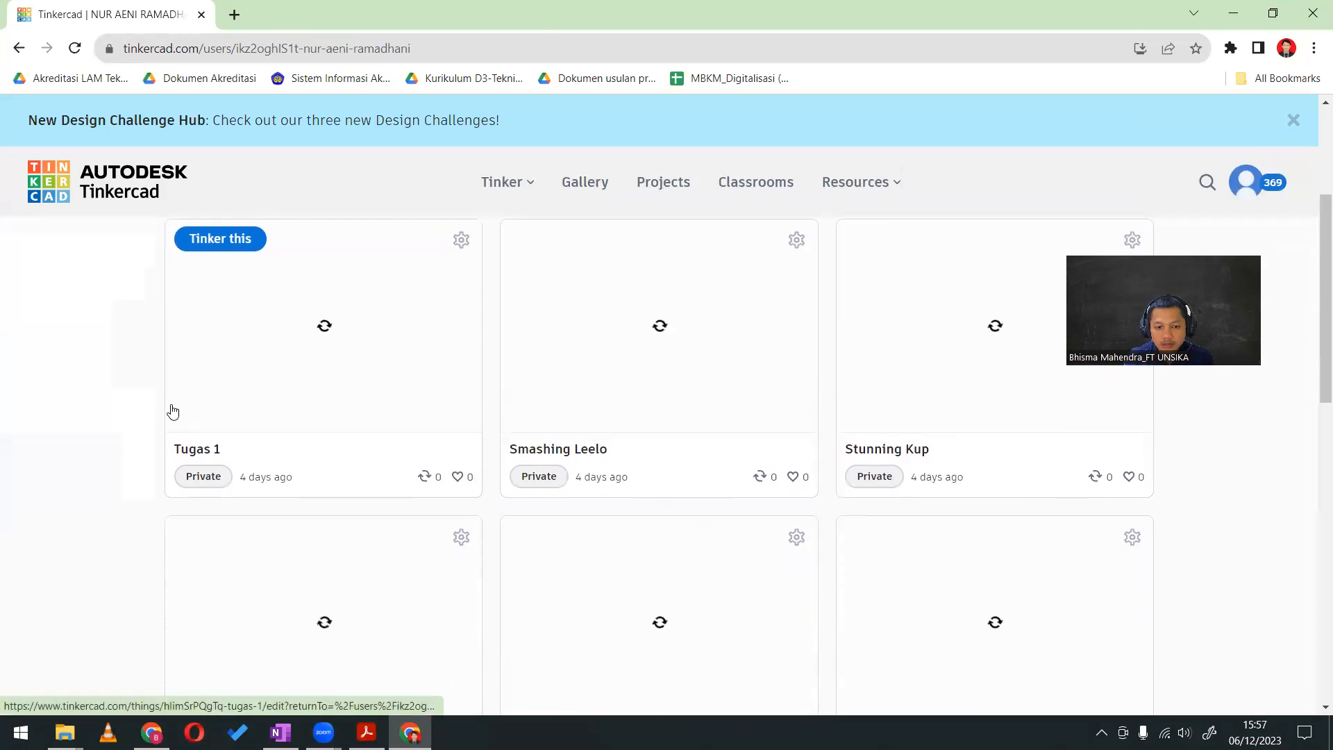
pyautogui.scroll(4, 173, 411)
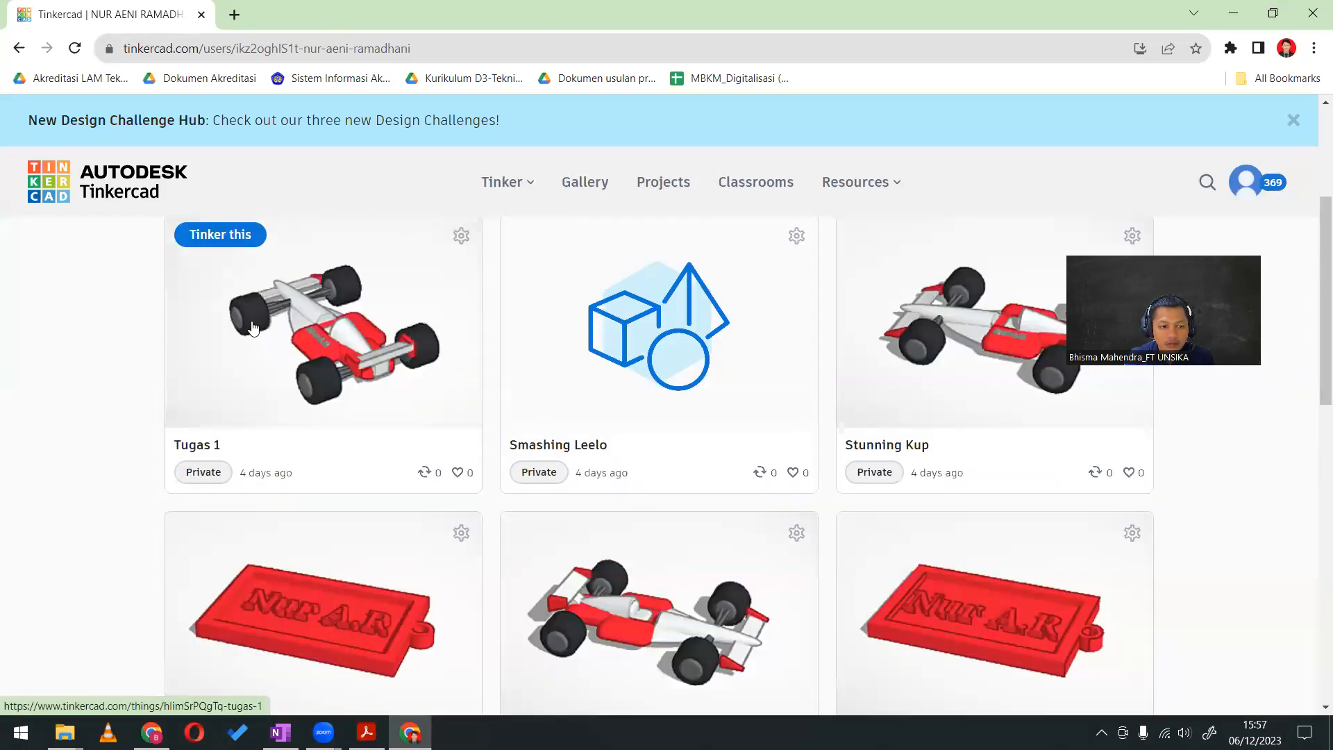
pyautogui.scroll(-1, 47, 418)
pyautogui.scroll(-3, 47, 418)
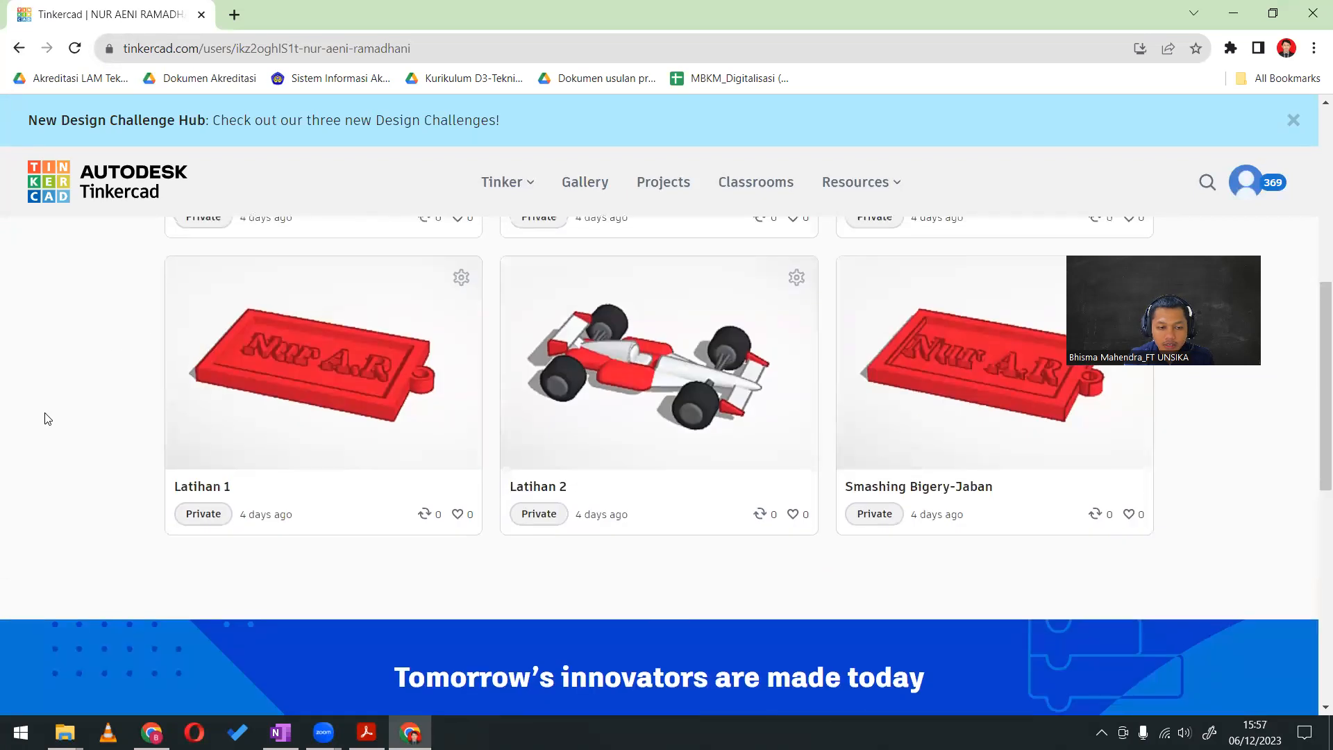
pyautogui.scroll(4, 47, 418)
pyautogui.scroll(-1, 44, 419)
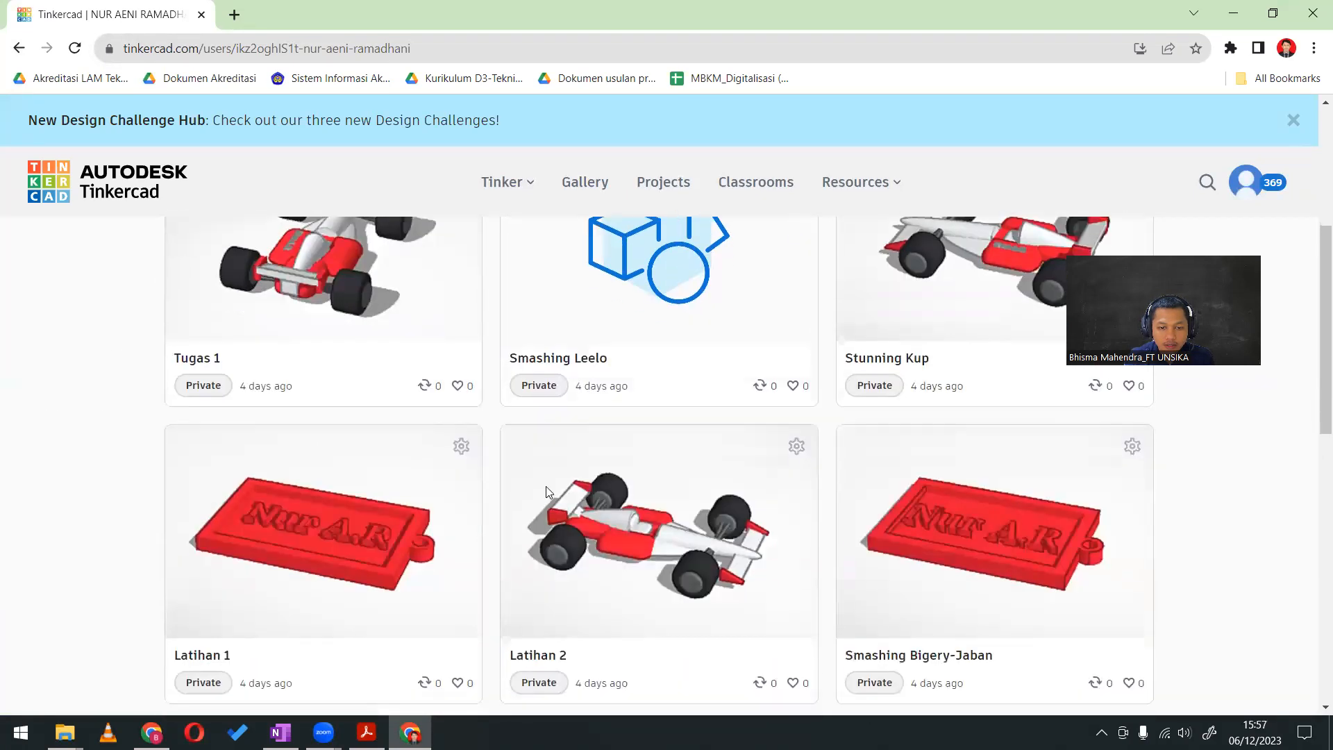
pyautogui.moveTo(660, 534)
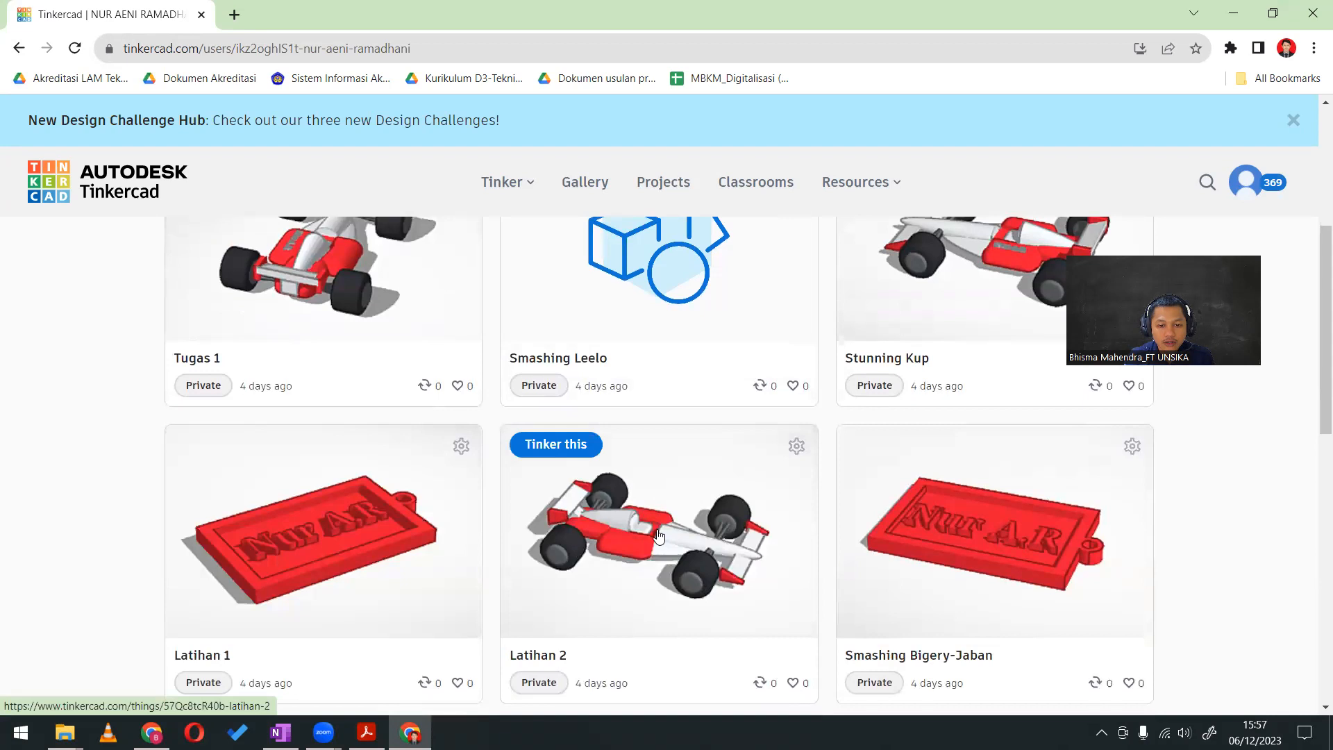
# Open the Latihan 2 race car, inspect it in the 3D viewer and open it for editing
pyautogui.click(712, 529)
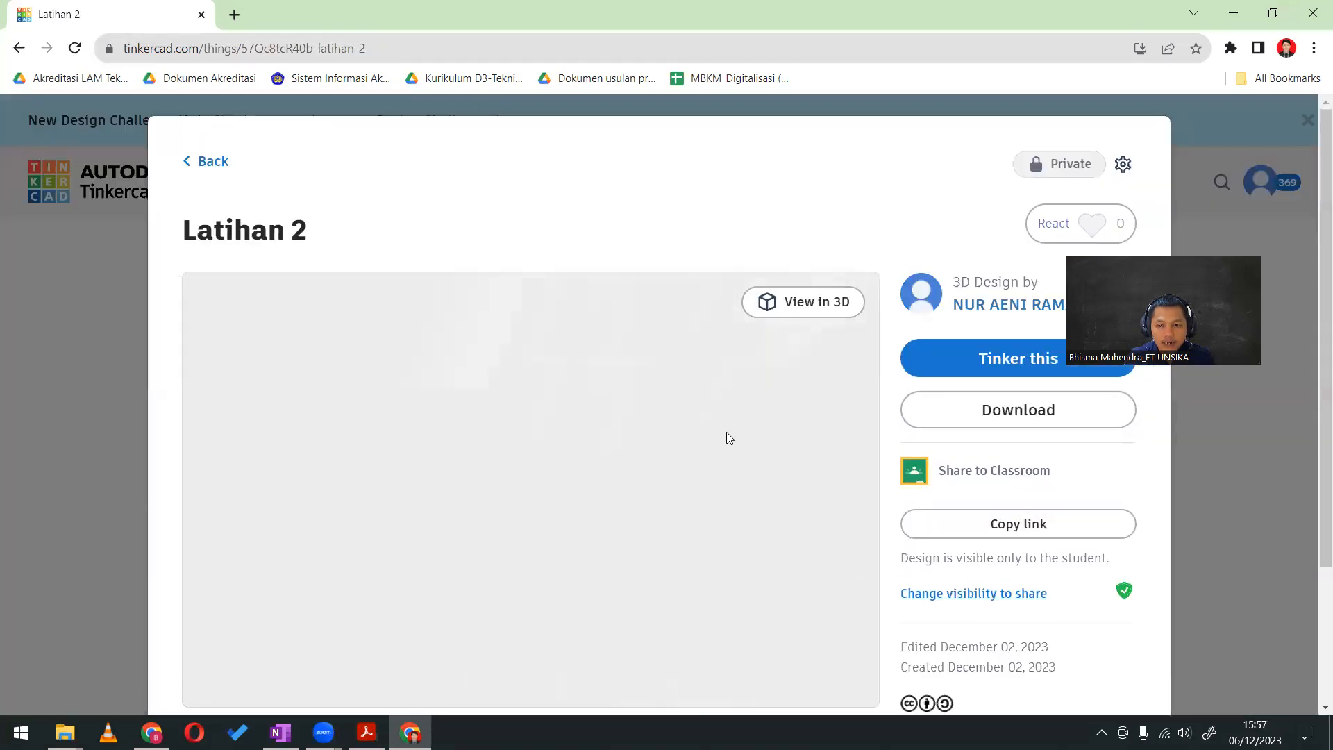
pyautogui.click(829, 305)
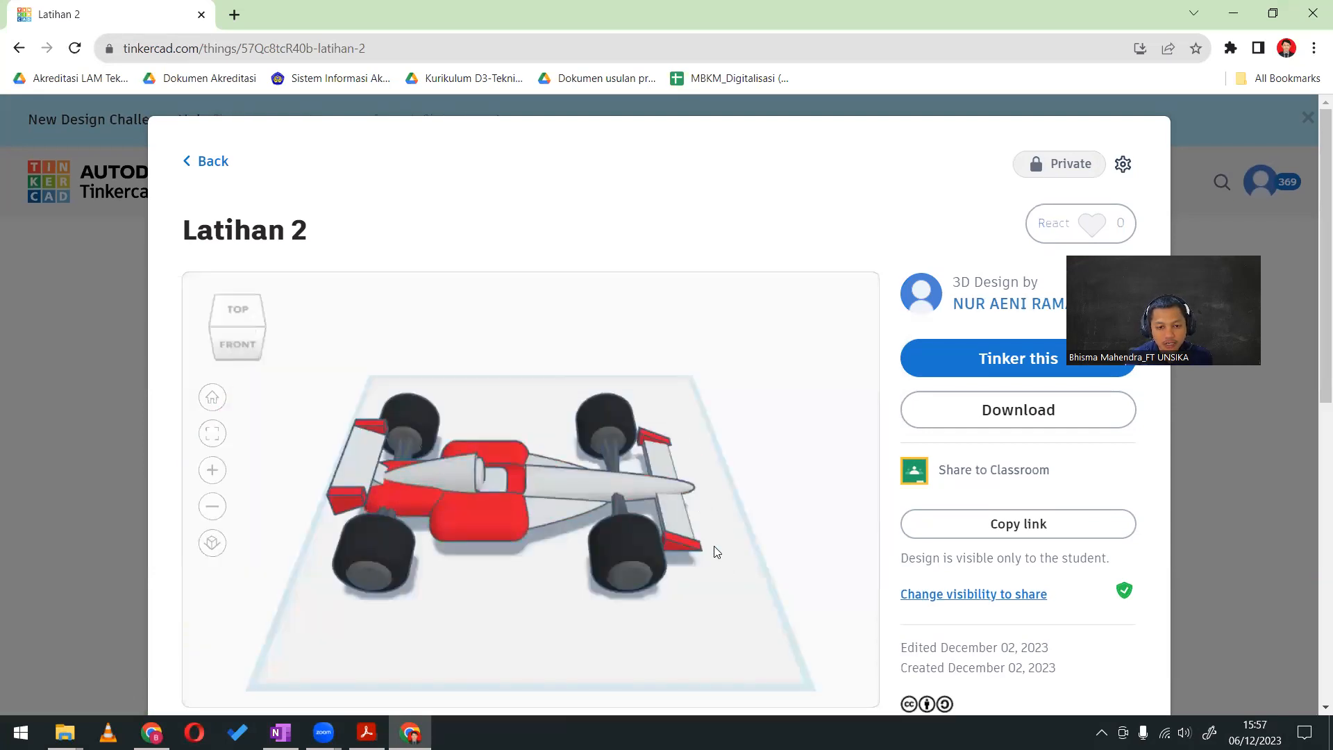
pyautogui.moveTo(741, 572); pyautogui.dragTo(1045, 397)
pyautogui.click(1039, 368)
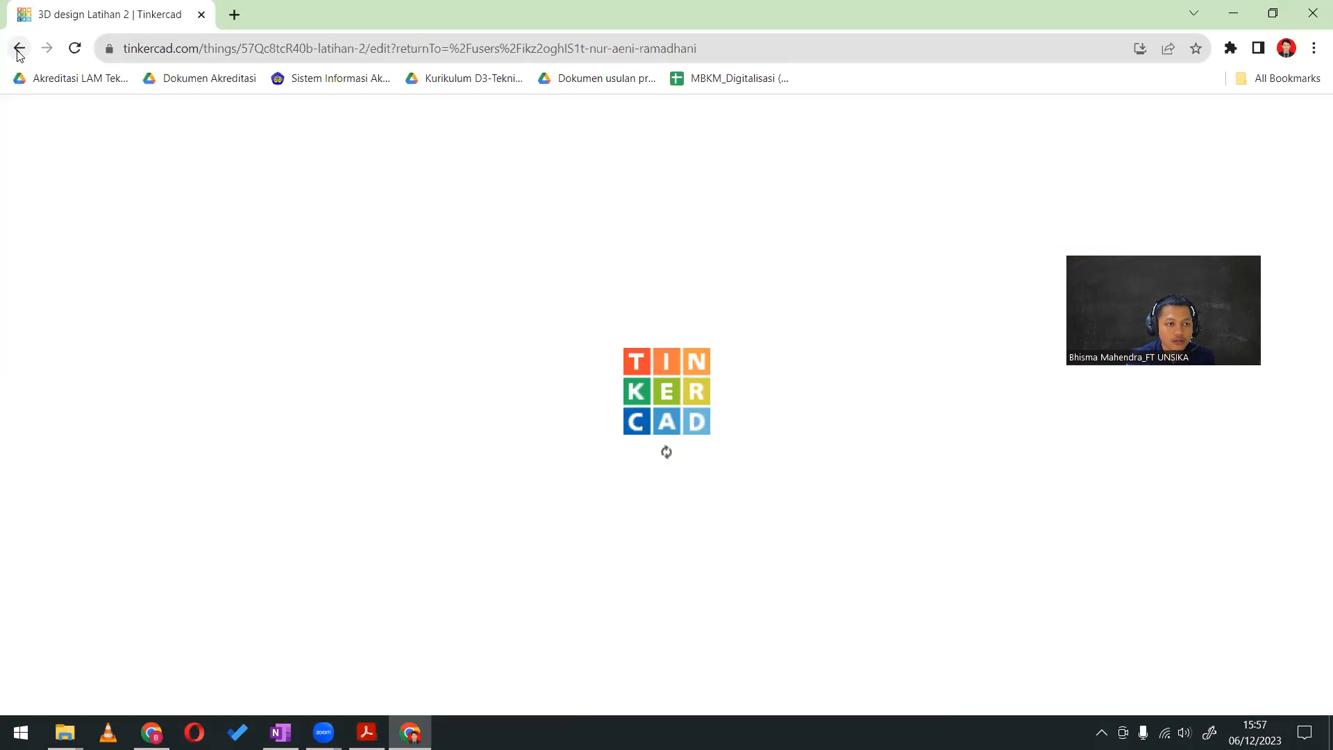
# Leave the editor to view Latihan 2's download formats, and return to the Cloud Computing C student list
pyautogui.click(18, 52)
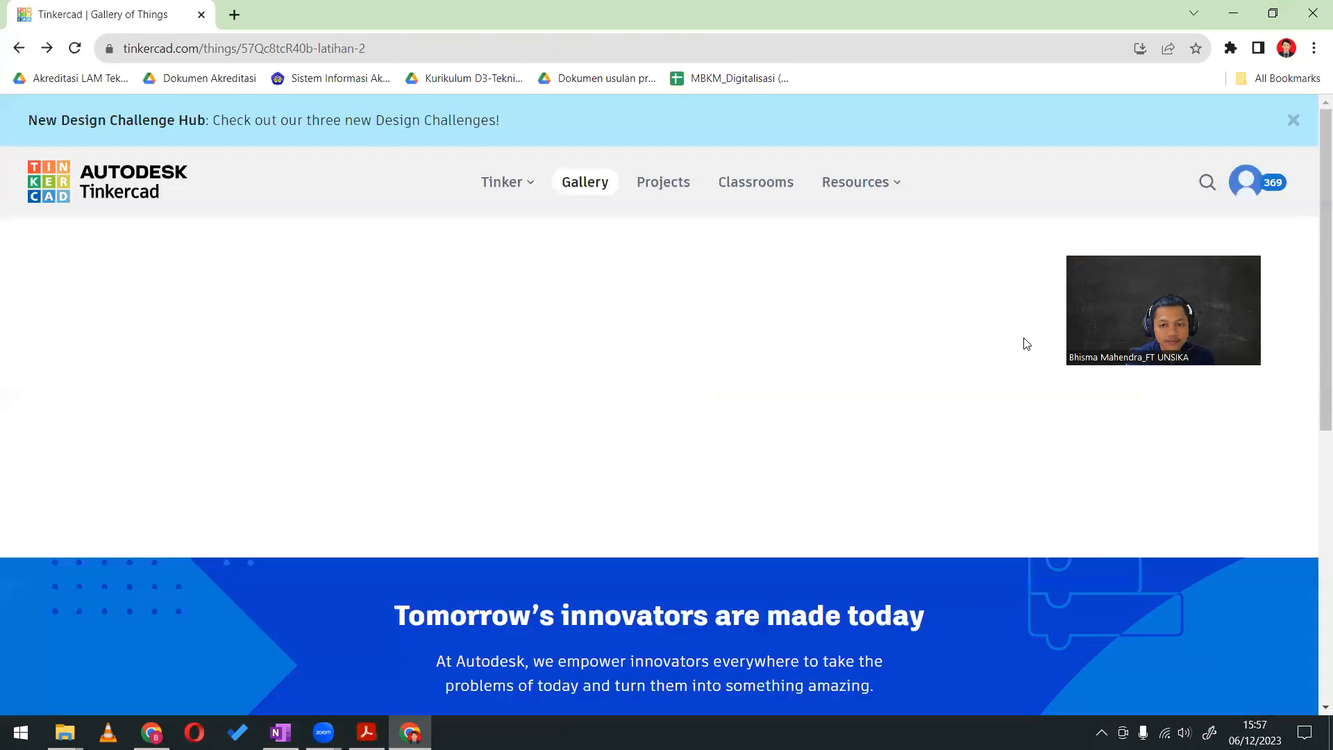
pyautogui.click(994, 477)
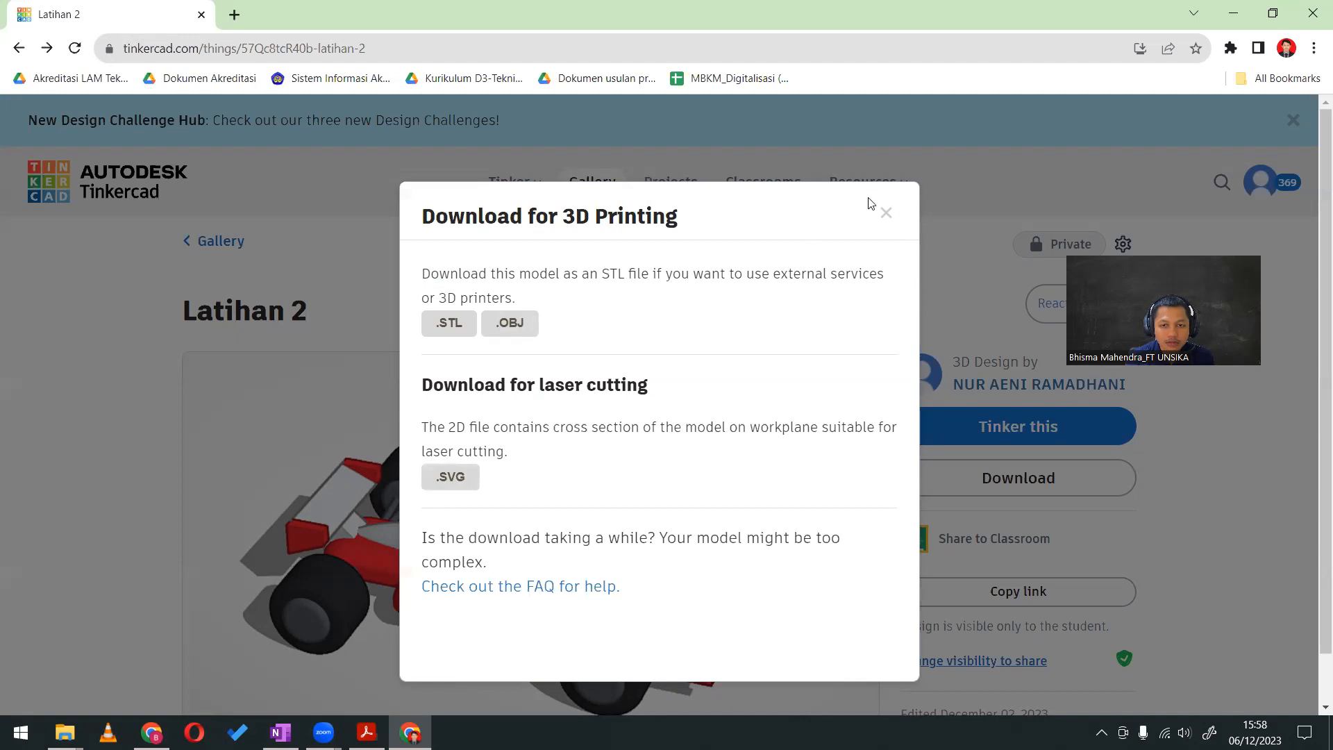
pyautogui.click(886, 212)
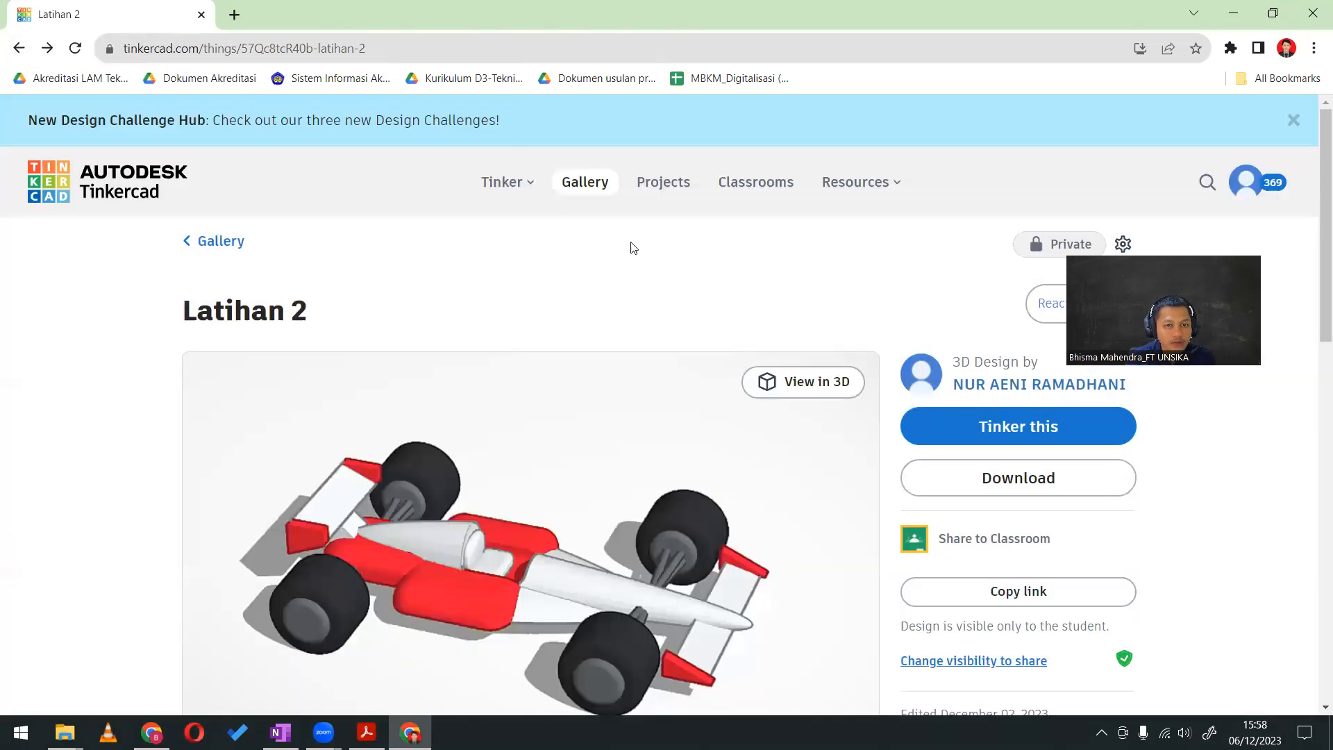
pyautogui.click(19, 47)
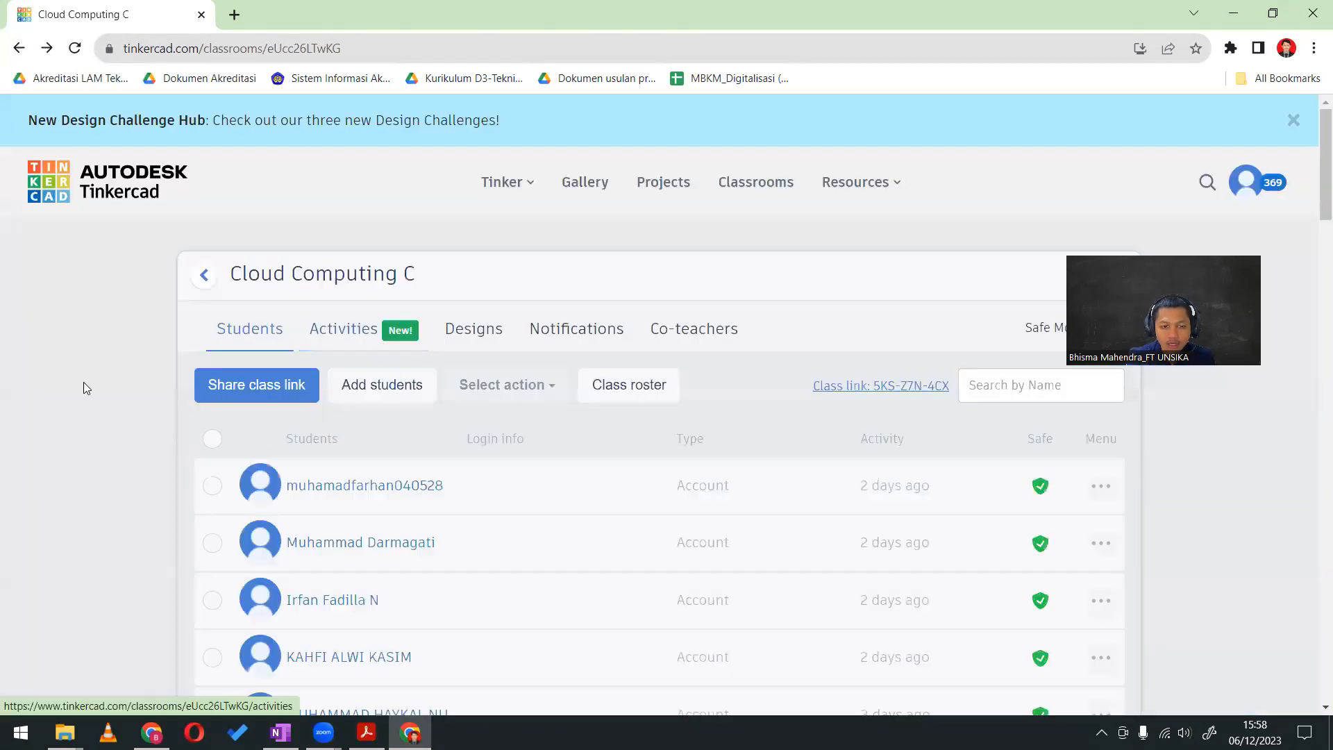
# Open another student's profile from the class list and look through all of their 3D designs
pyautogui.scroll(-20, 98, 420)
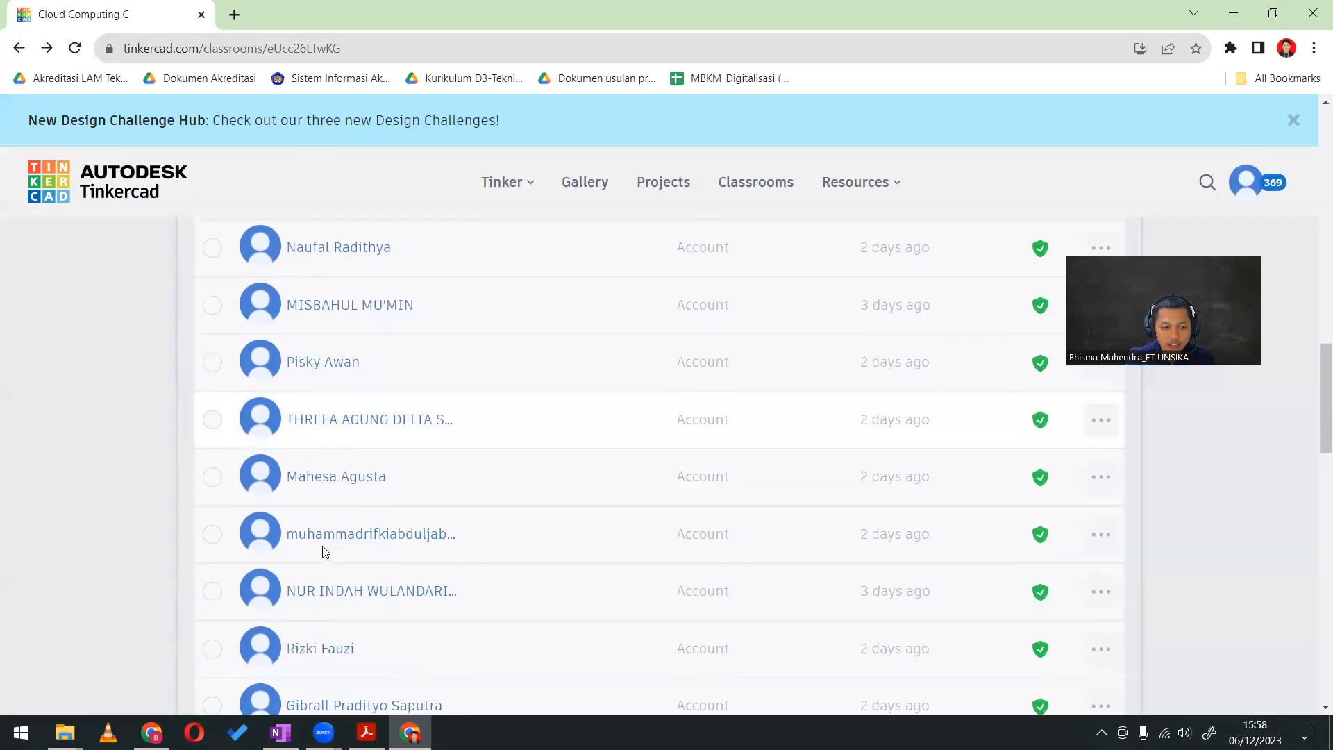
pyautogui.scroll(-2, 323, 550)
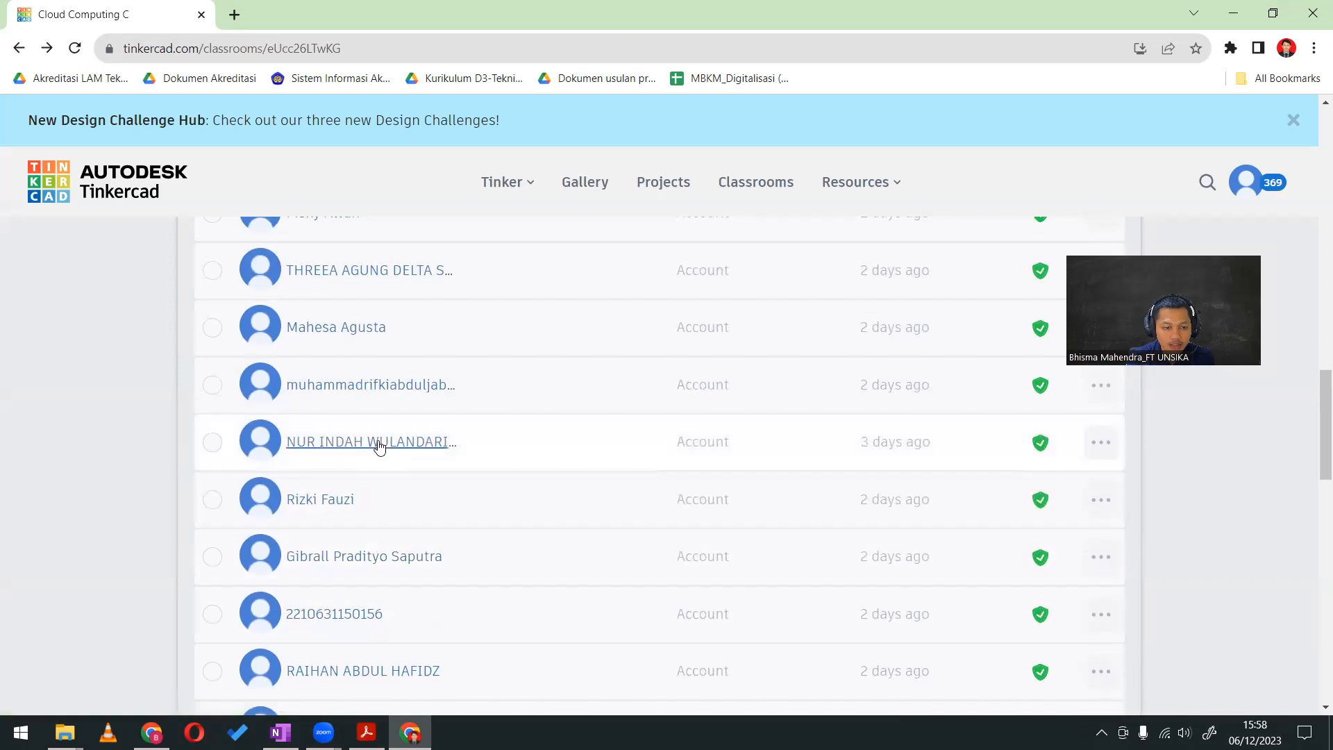
pyautogui.click(379, 442)
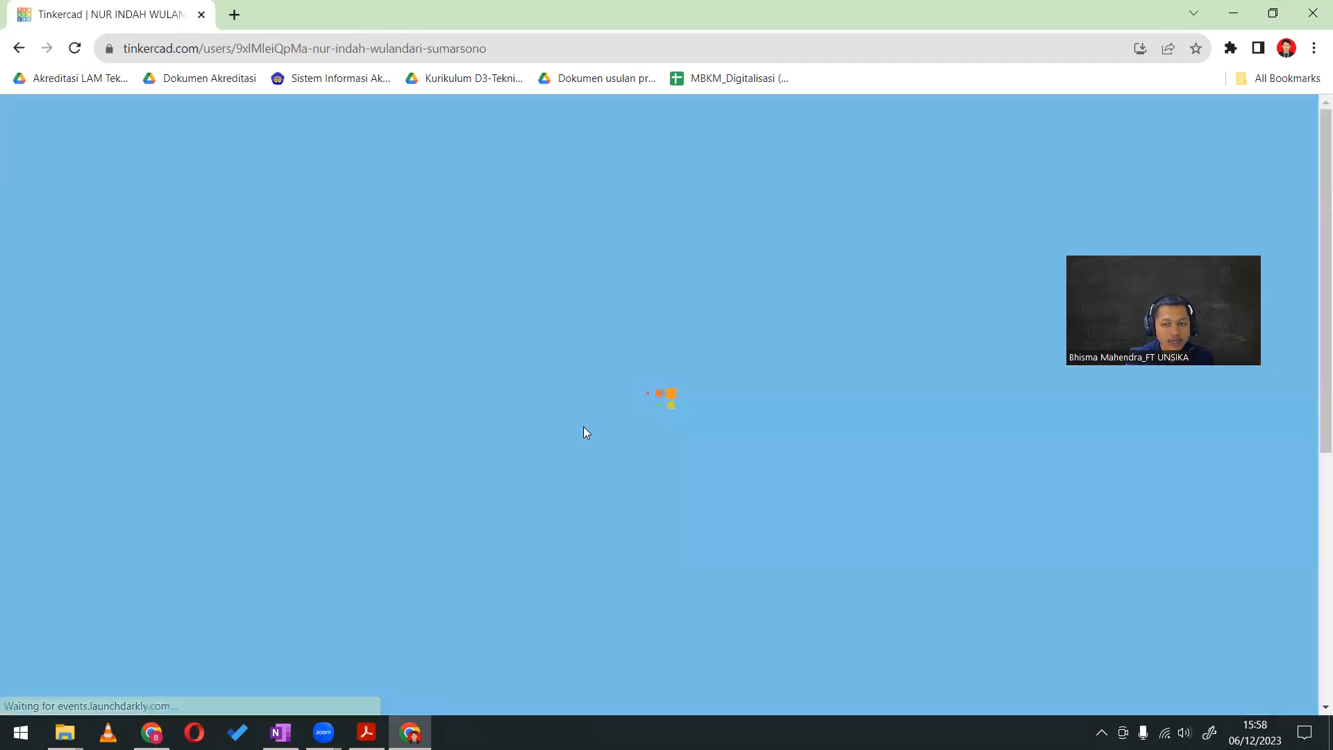
pyautogui.scroll(-5, 340, 422)
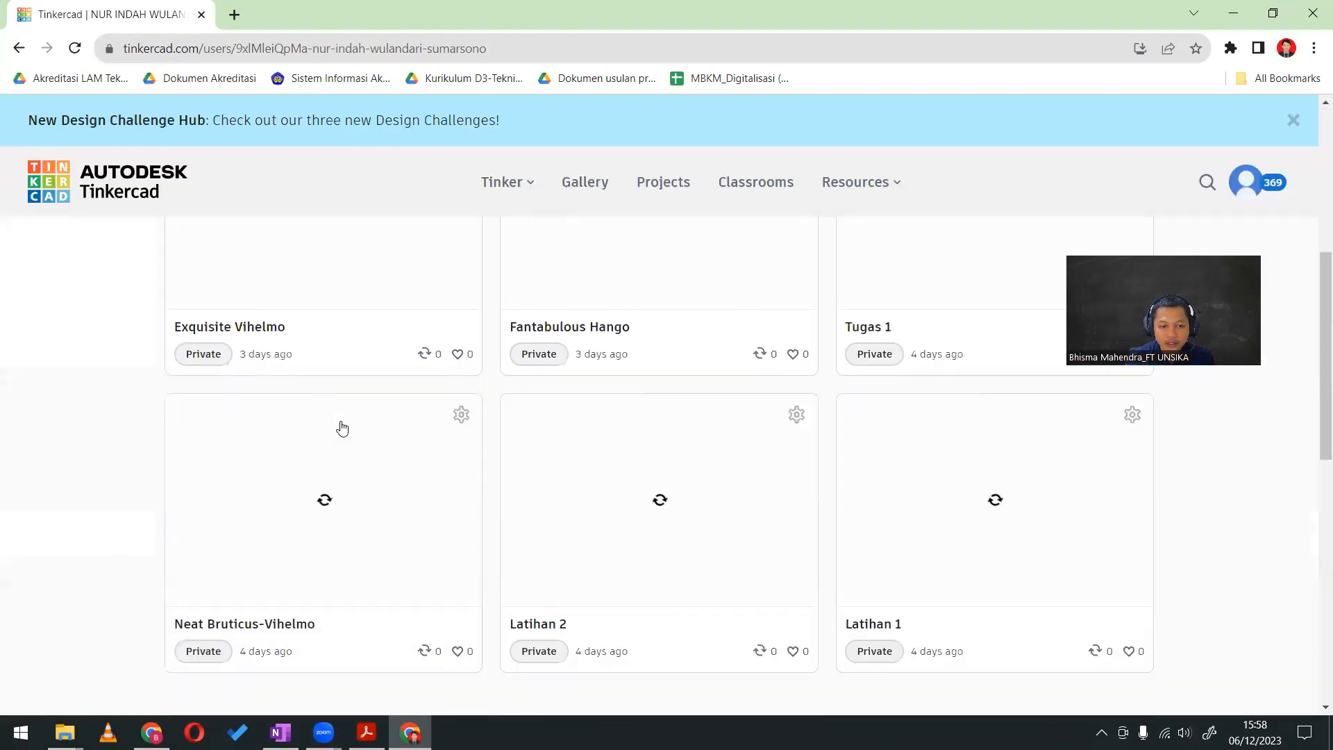
pyautogui.scroll(2, 3, 387)
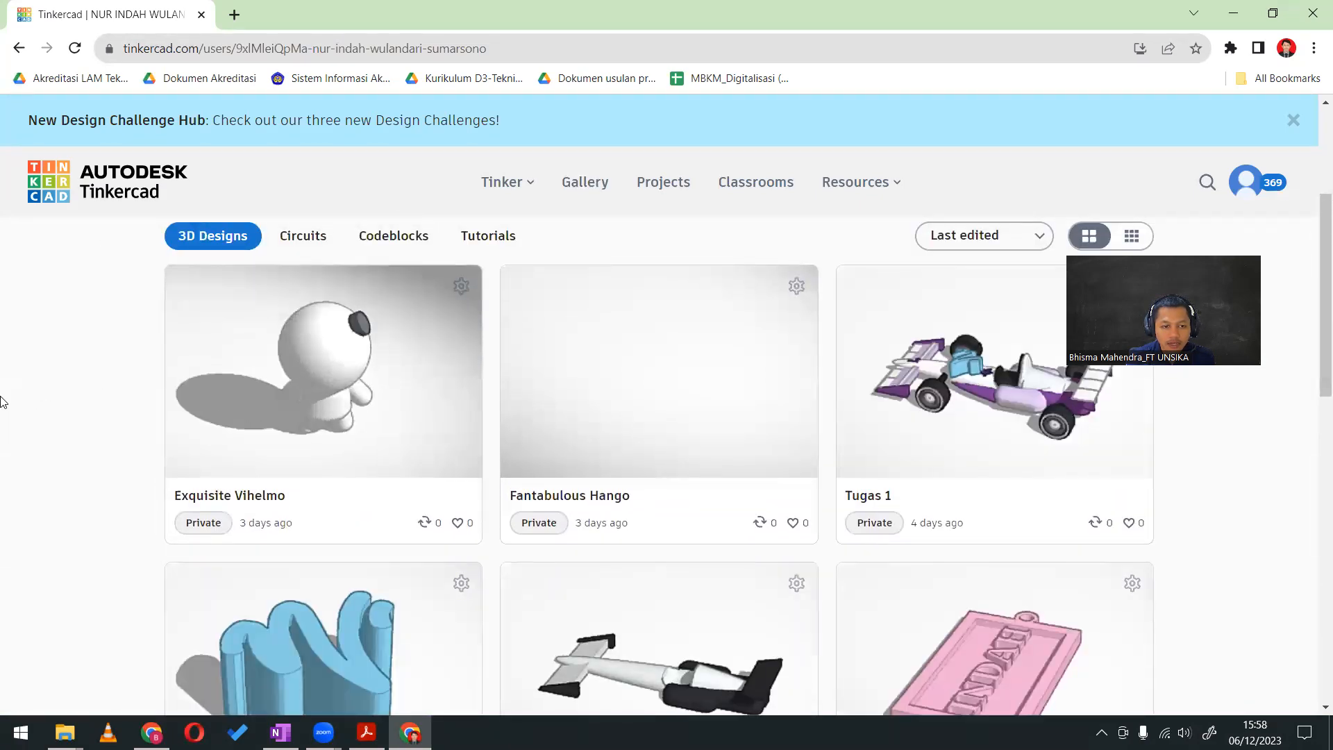
pyautogui.scroll(-1, 3, 401)
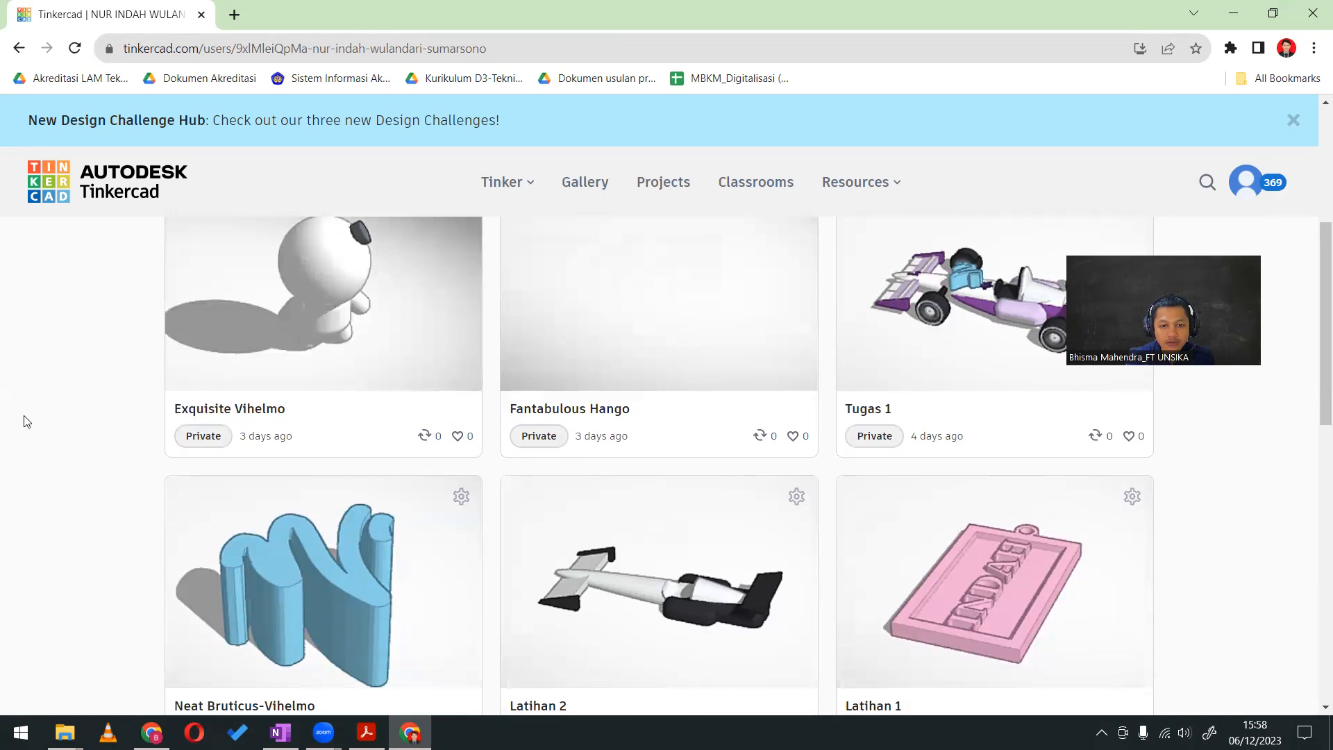
pyautogui.scroll(-1, 24, 422)
pyautogui.scroll(-2, 4, 418)
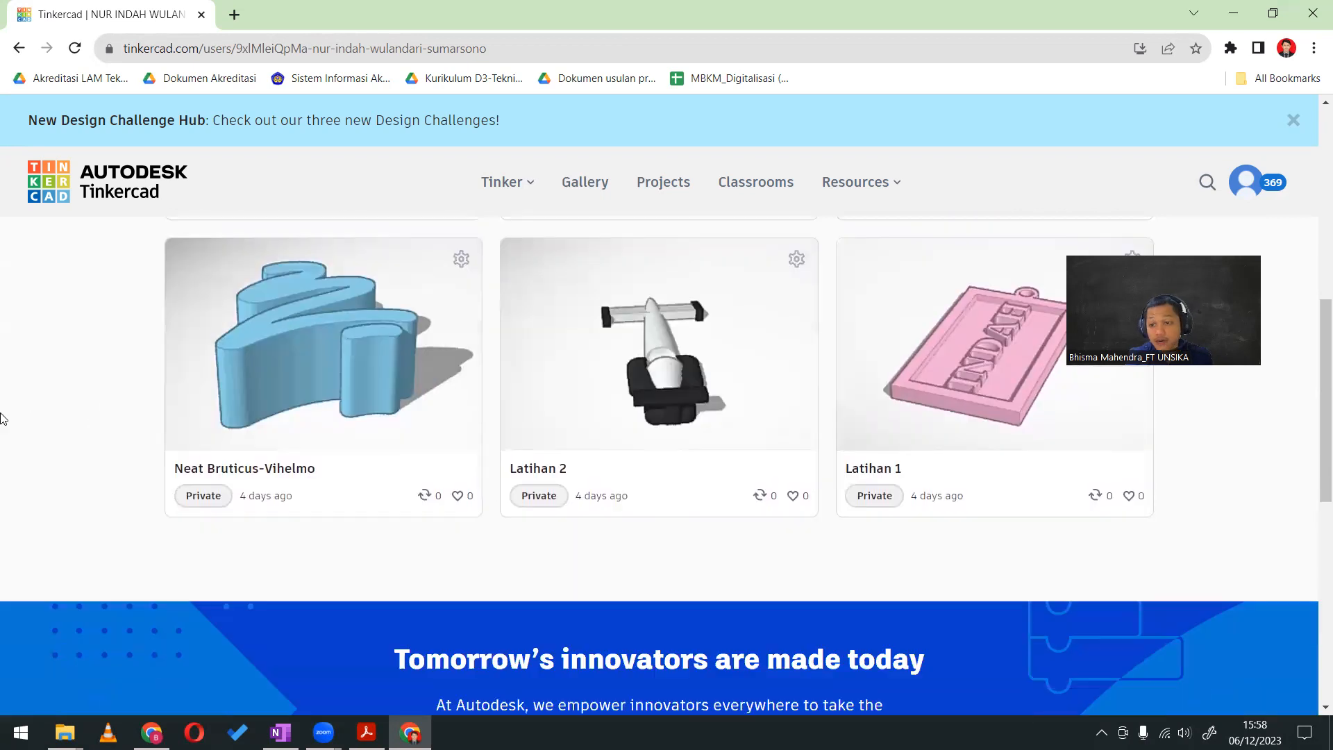
pyautogui.scroll(3, 3, 417)
pyautogui.scroll(2, 24, 405)
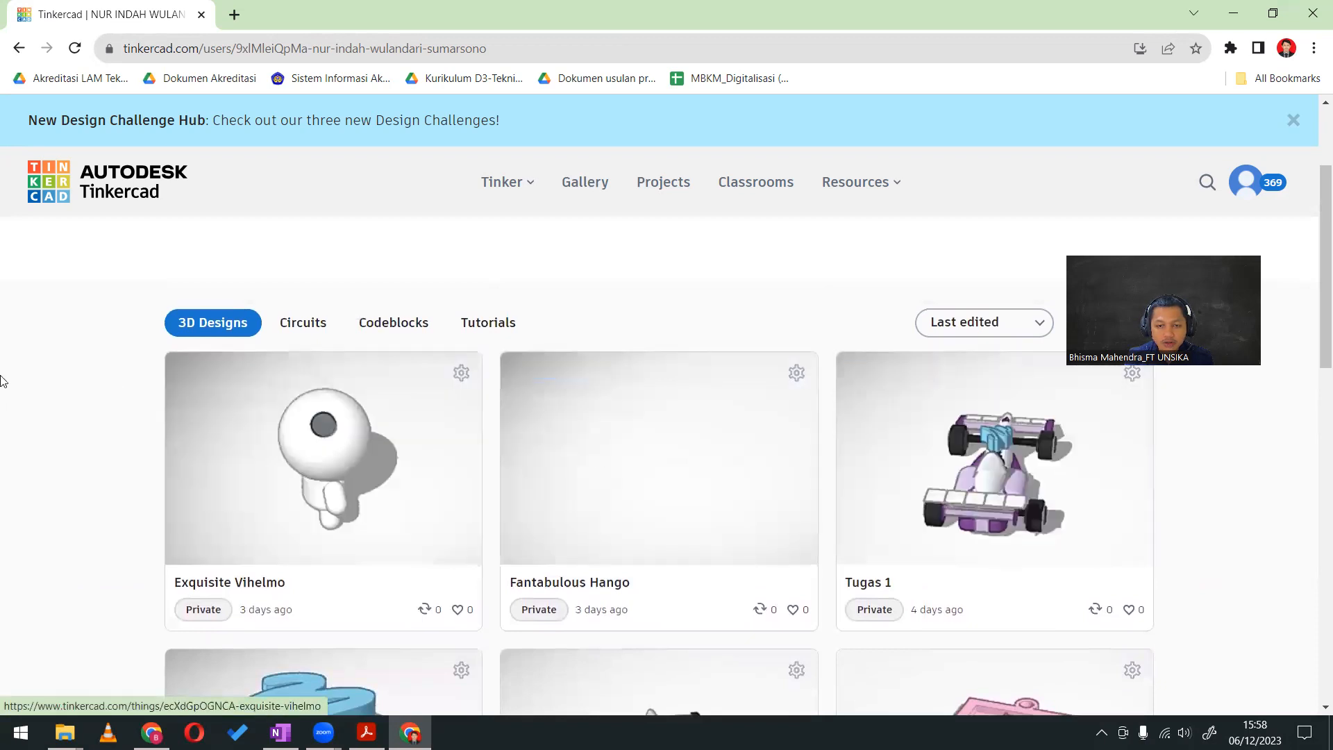
# Open the Tugas 1 race car in the 3D viewer, inspect its side lettering and bodywork, and go back to the profile
pyautogui.click(1019, 454)
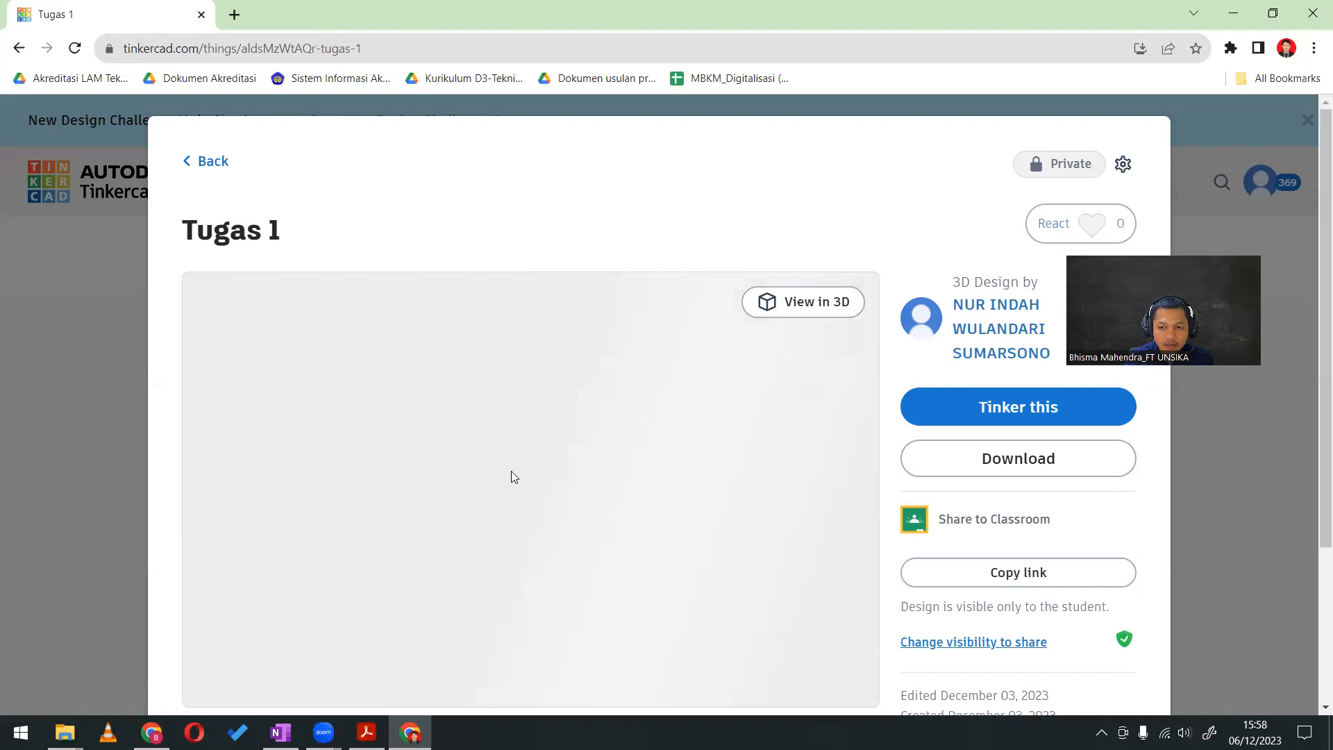
pyautogui.click(832, 299)
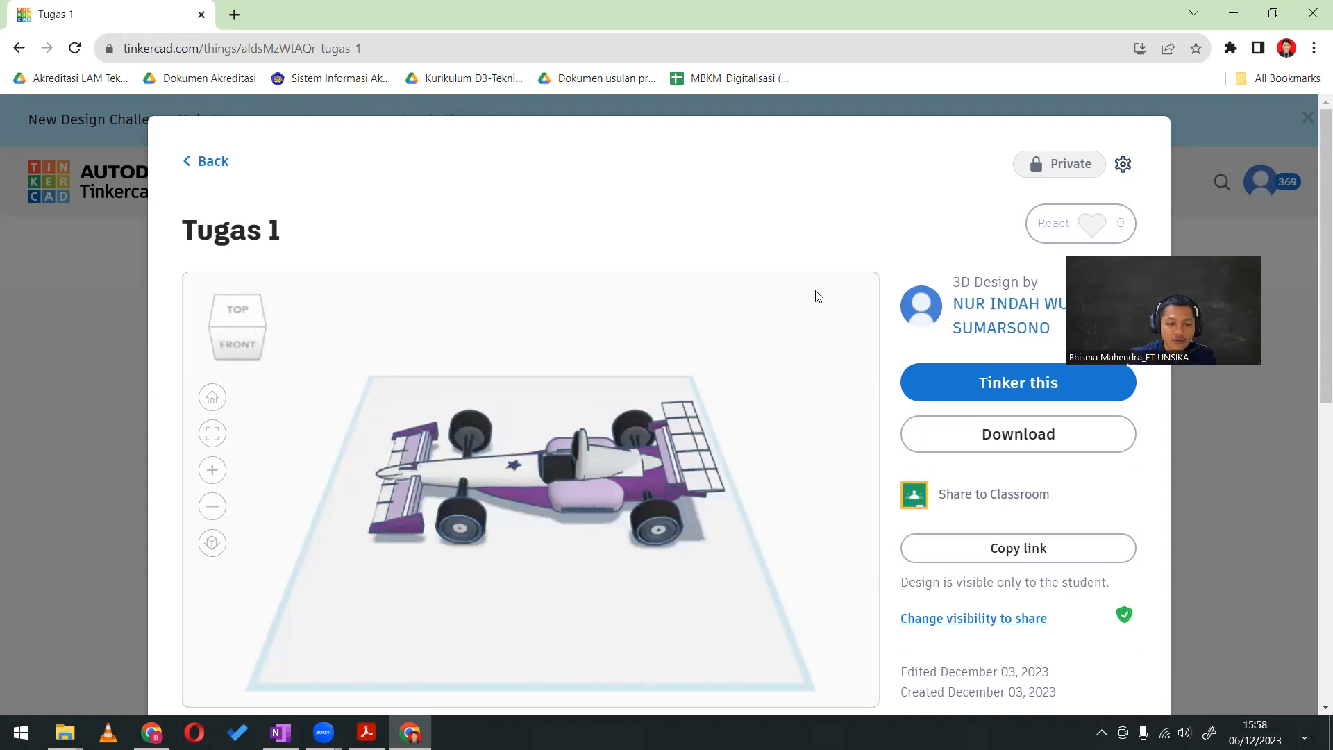
pyautogui.moveTo(609, 563); pyautogui.dragTo(568, 472)
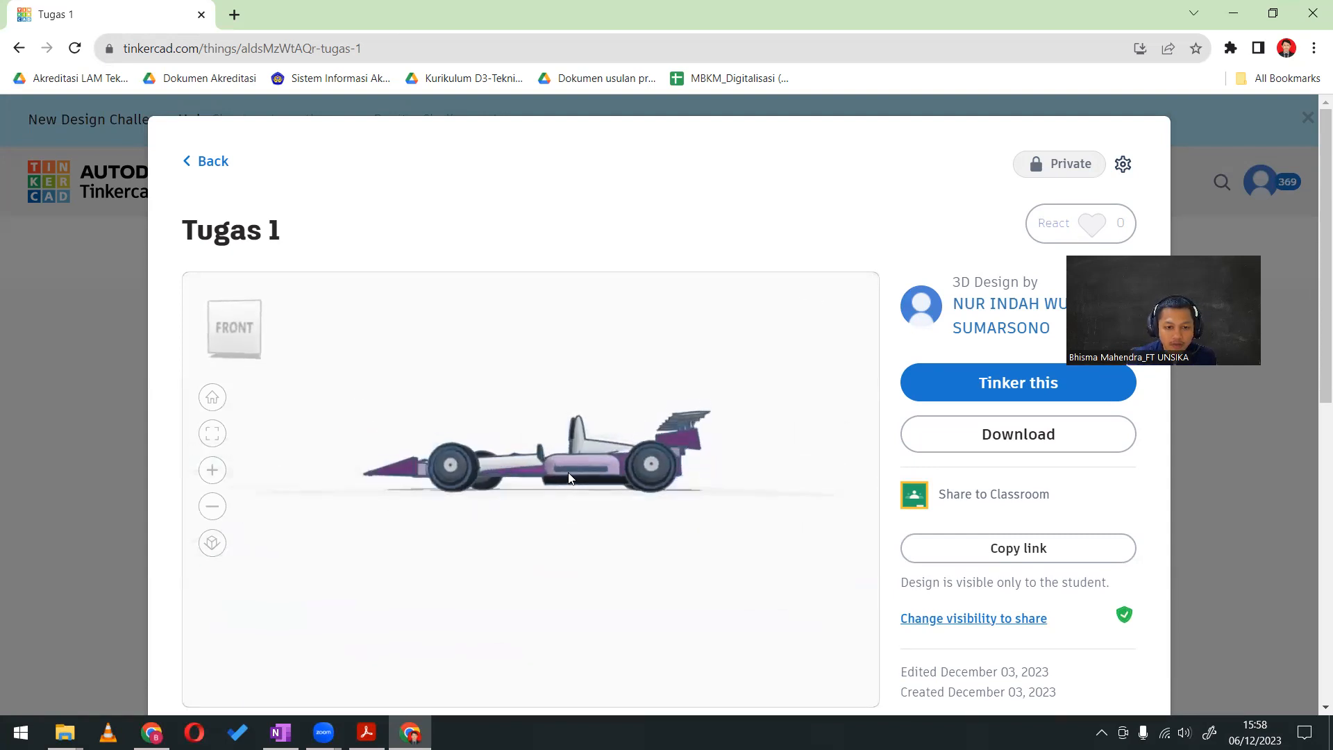
pyautogui.scroll(5, 570, 478)
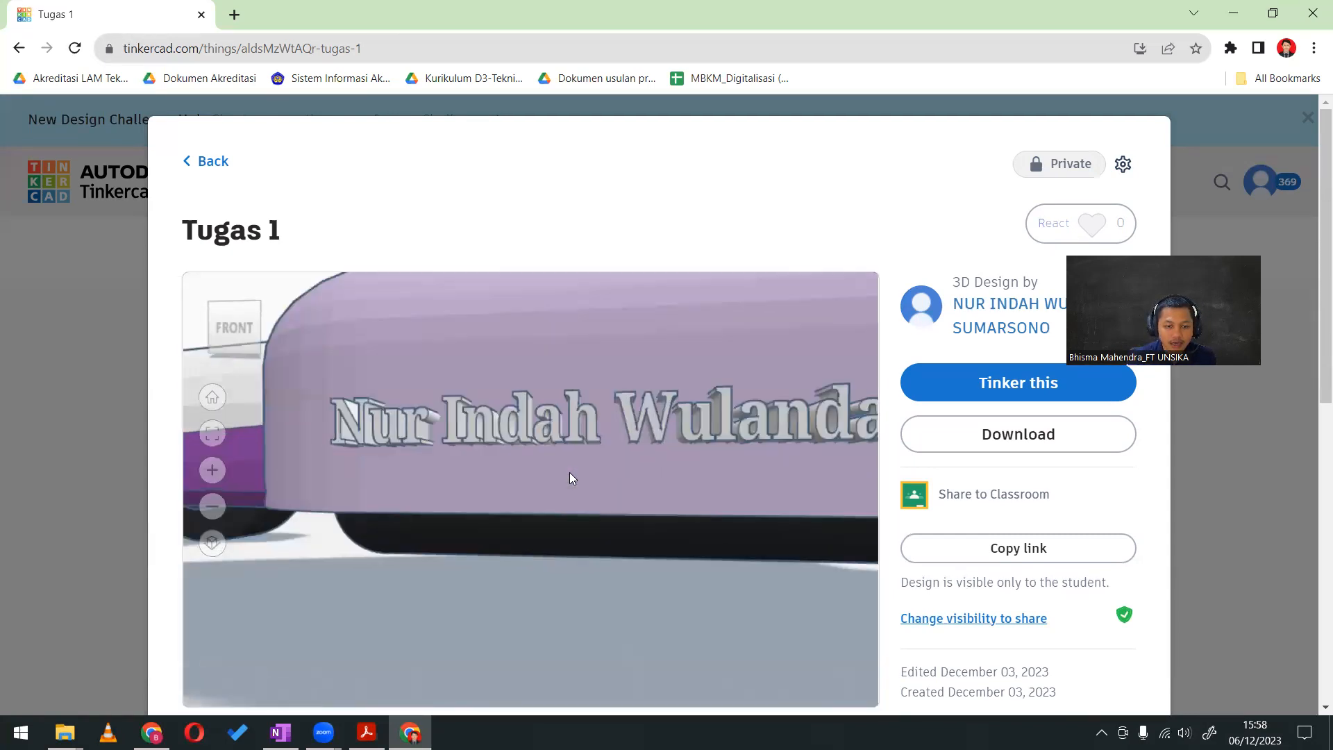
pyautogui.scroll(-2, 569, 478)
pyautogui.scroll(-3, 658, 508)
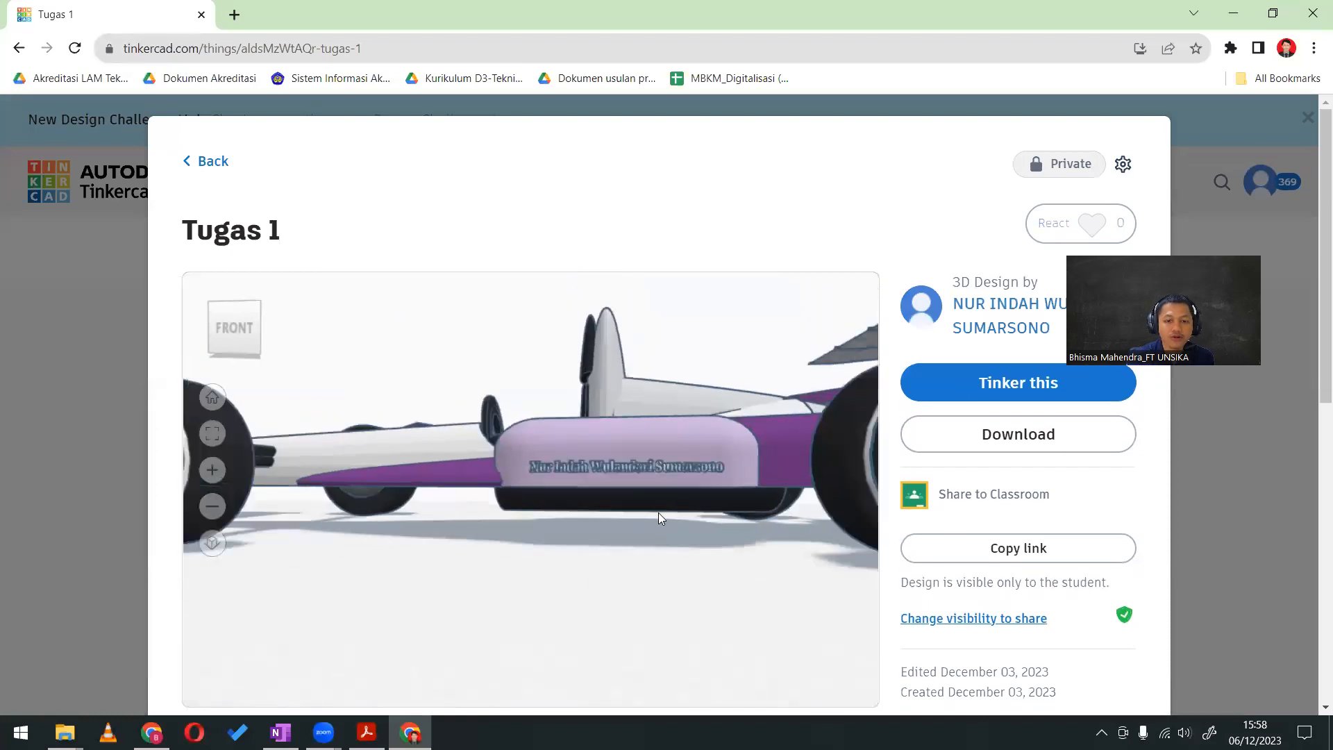
pyautogui.scroll(-2, 597, 481)
pyautogui.moveTo(594, 549); pyautogui.dragTo(472, 495)
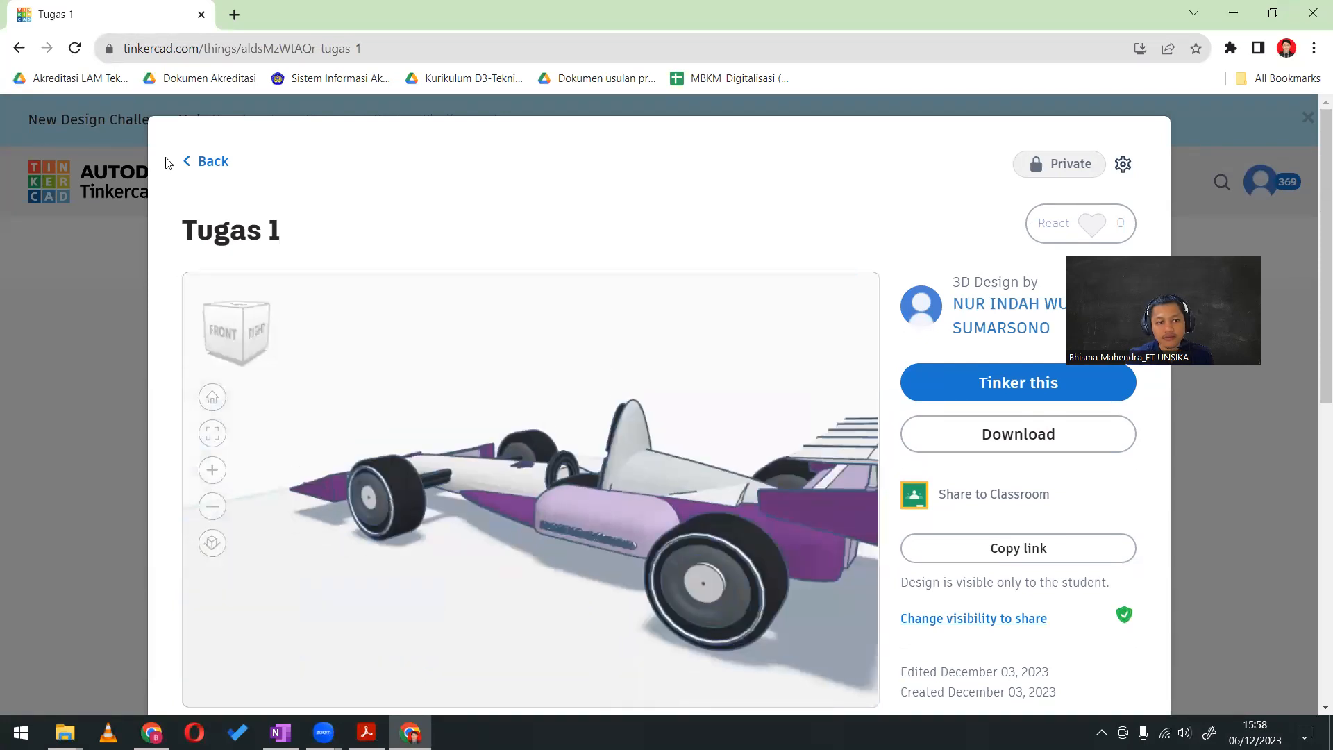
pyautogui.click(209, 164)
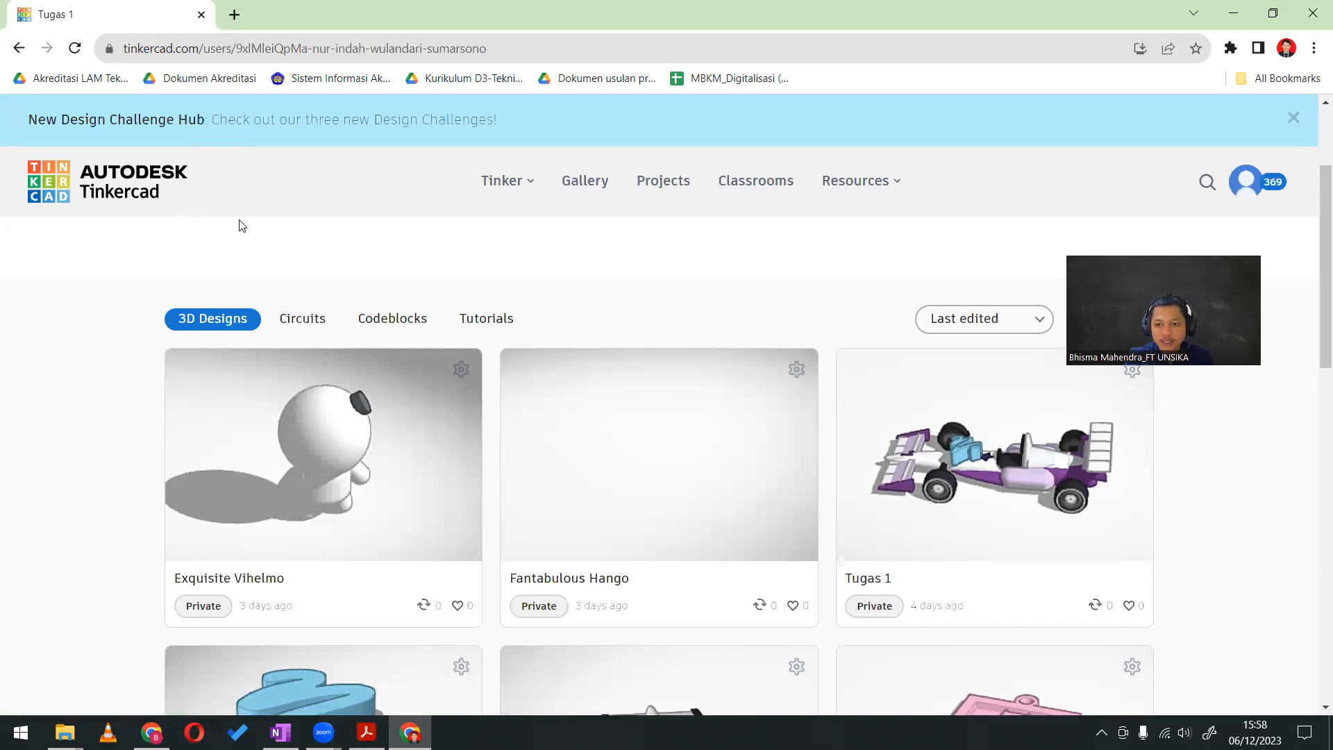
# Look through the student's remaining 3D designs and their circuits, and return to the Cloud Computing C student list
pyautogui.scroll(-5, 618, 395)
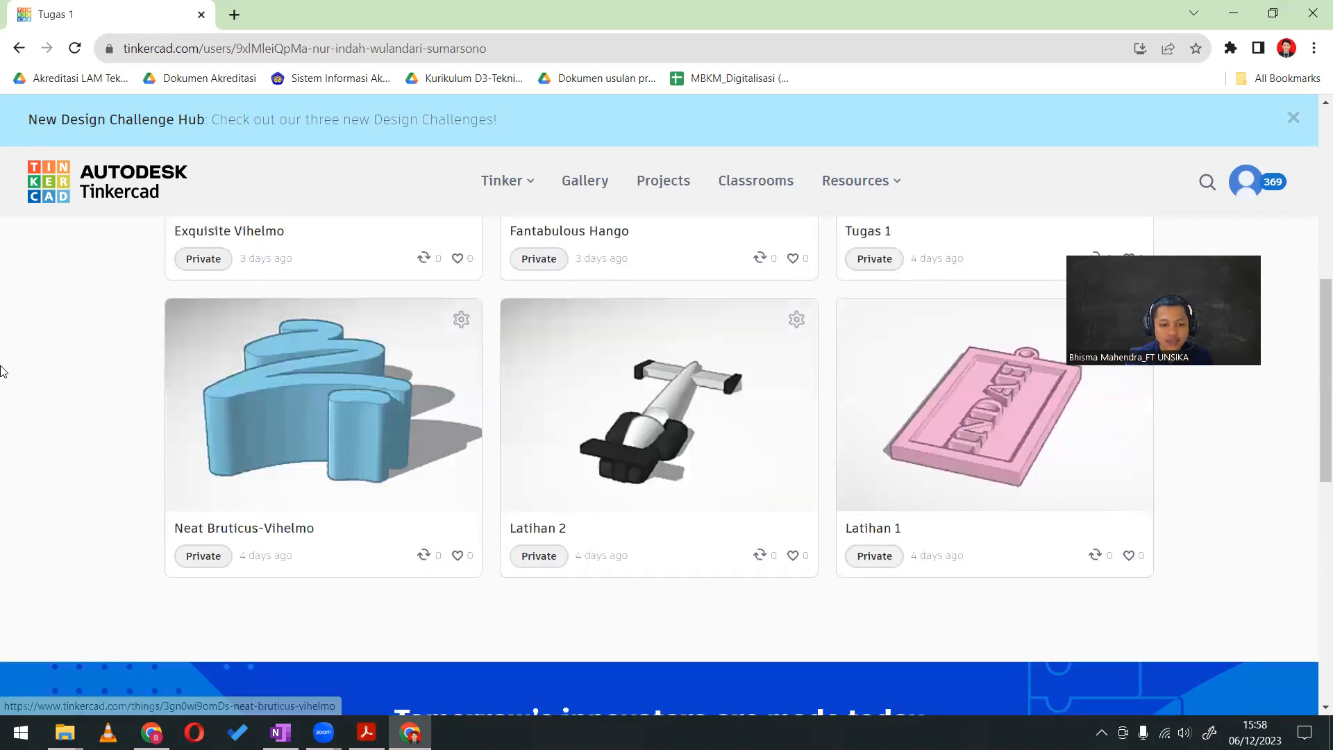
pyautogui.scroll(5, 41, 375)
pyautogui.scroll(-6, 90, 373)
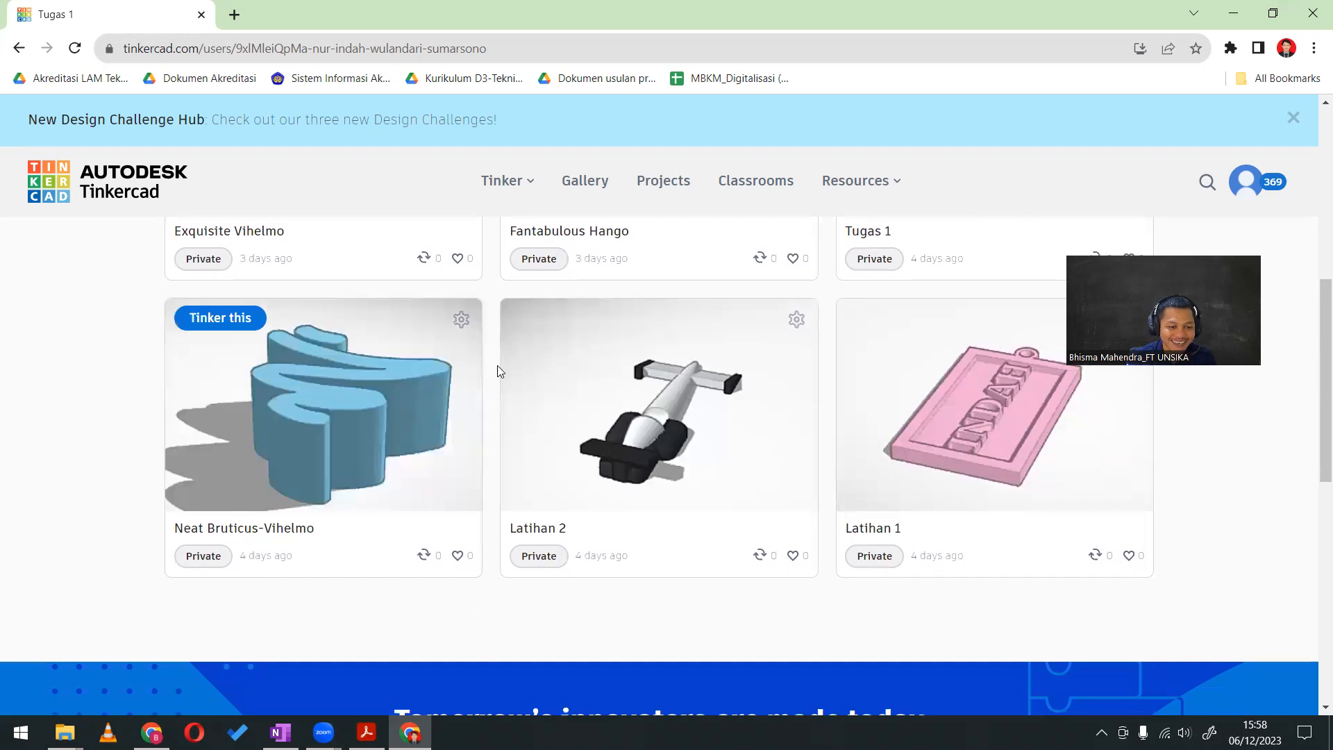
pyautogui.scroll(2, 87, 364)
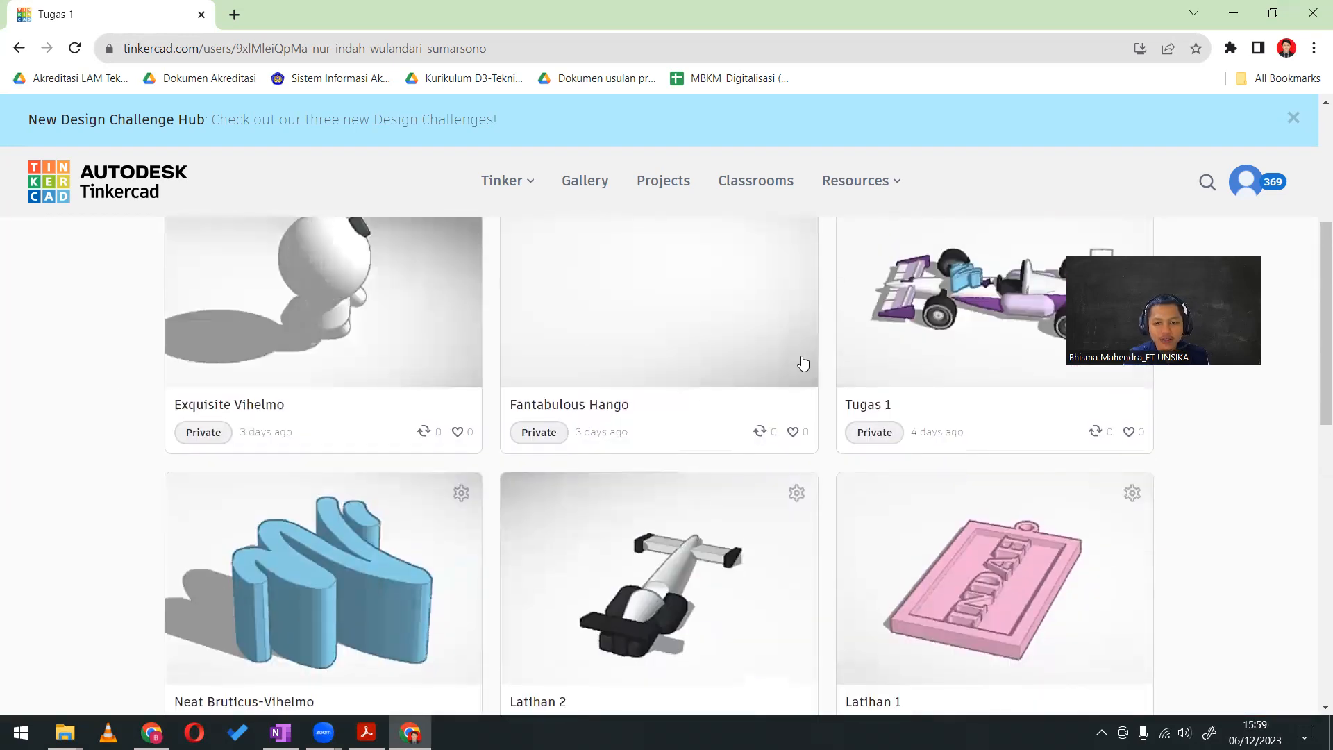
pyautogui.scroll(5, 832, 382)
pyautogui.click(303, 491)
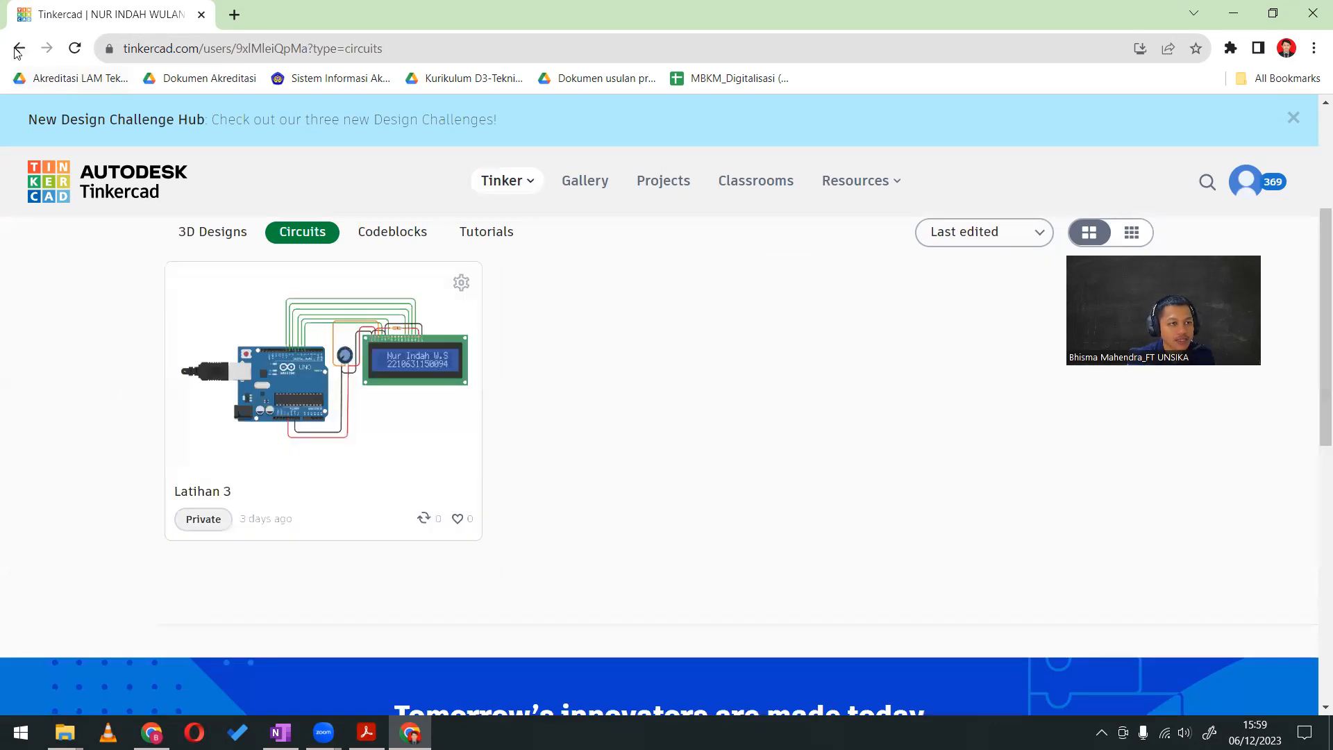
pyautogui.click(19, 48)
pyautogui.scroll(-4, 582, 465)
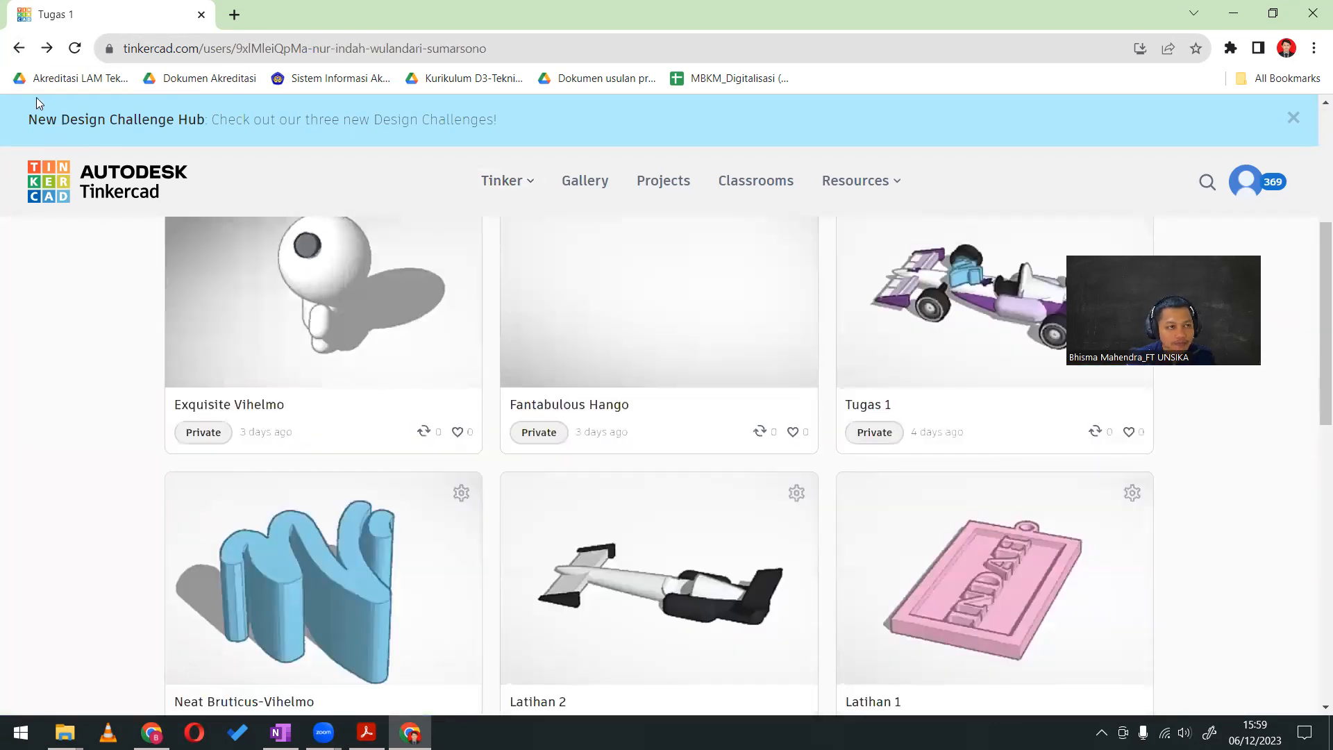
pyautogui.click(19, 47)
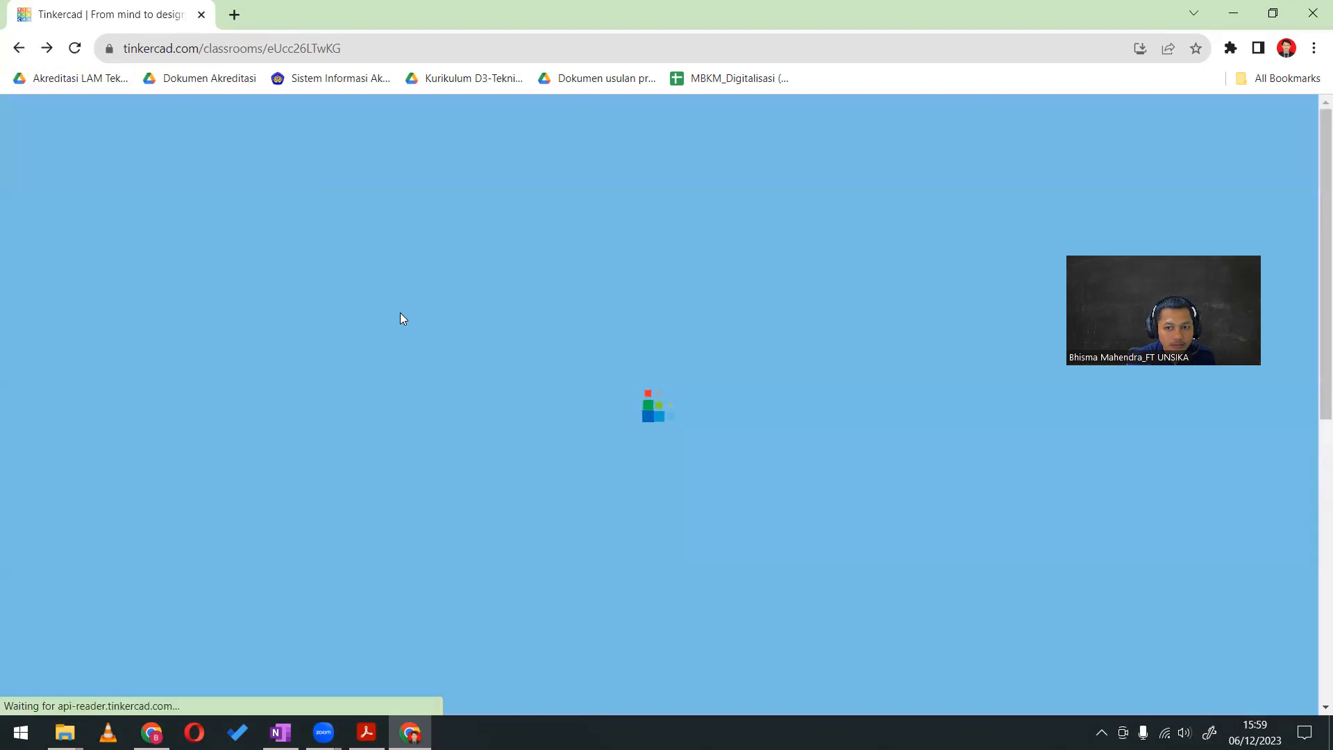
# Show the circuits of another student from the class list and open the Arduino circuit whose thumbnail has text on the LCD
pyautogui.scroll(-15, 149, 344)
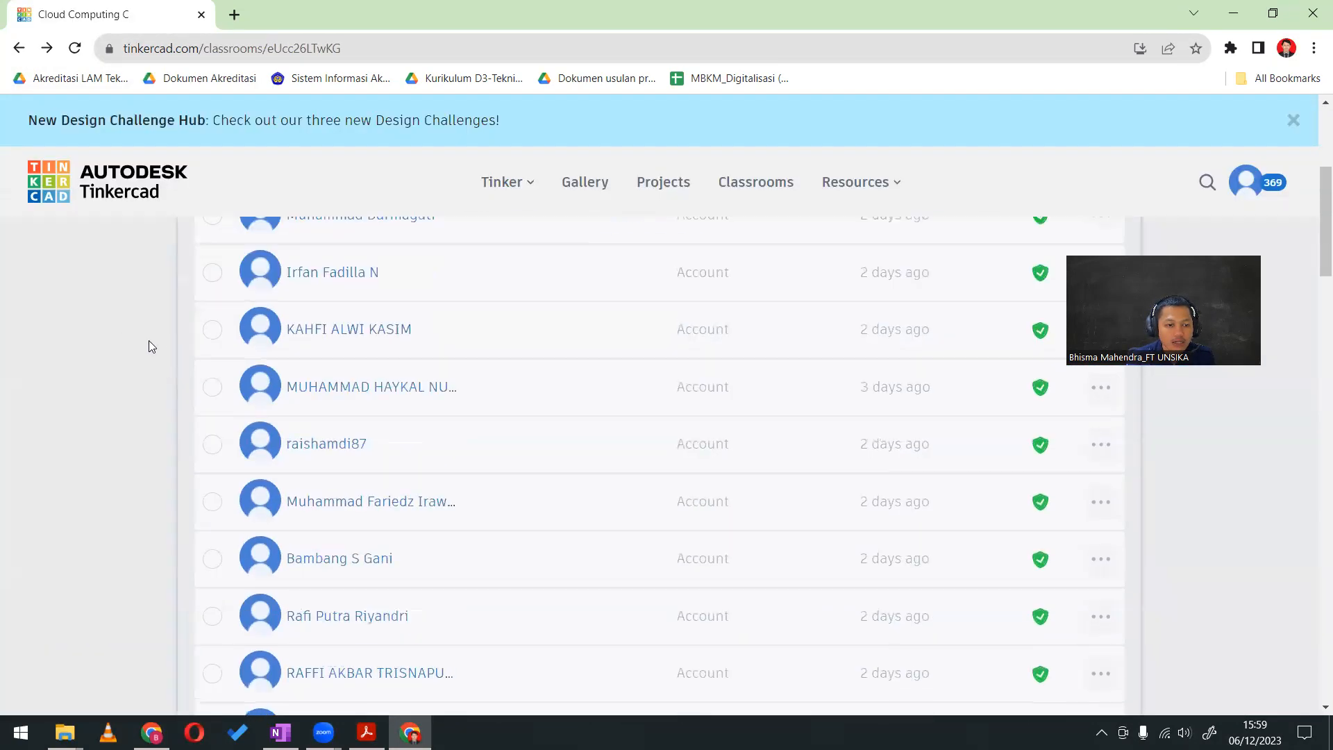
pyautogui.scroll(-6, 143, 379)
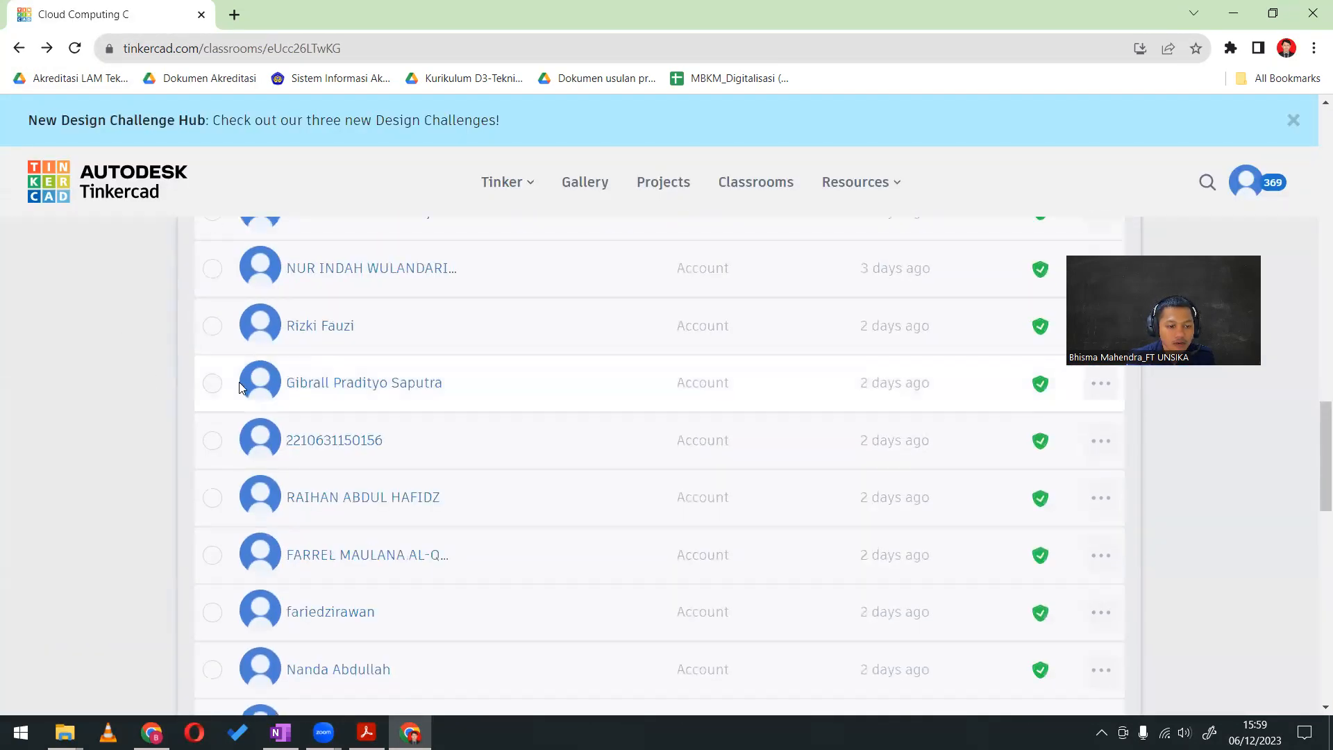
pyautogui.click(375, 484)
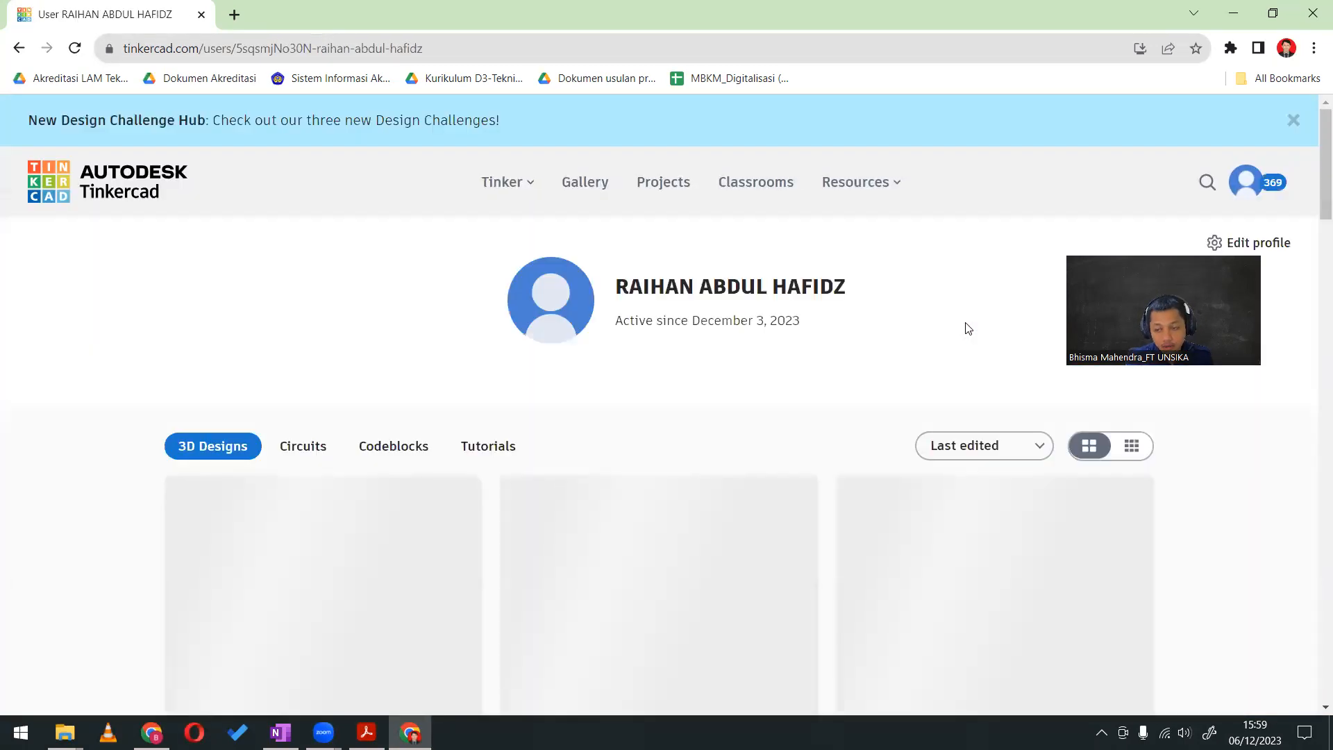
pyautogui.click(302, 448)
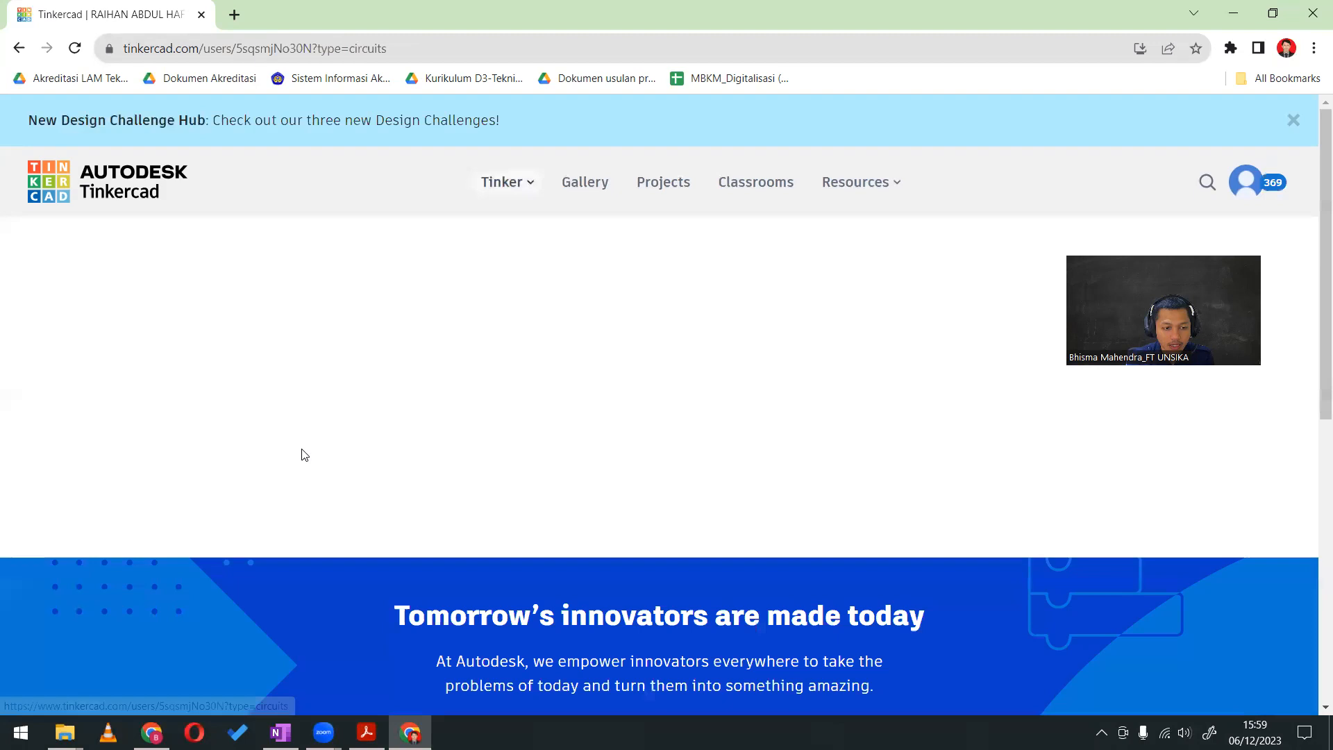
pyautogui.scroll(-4, 160, 383)
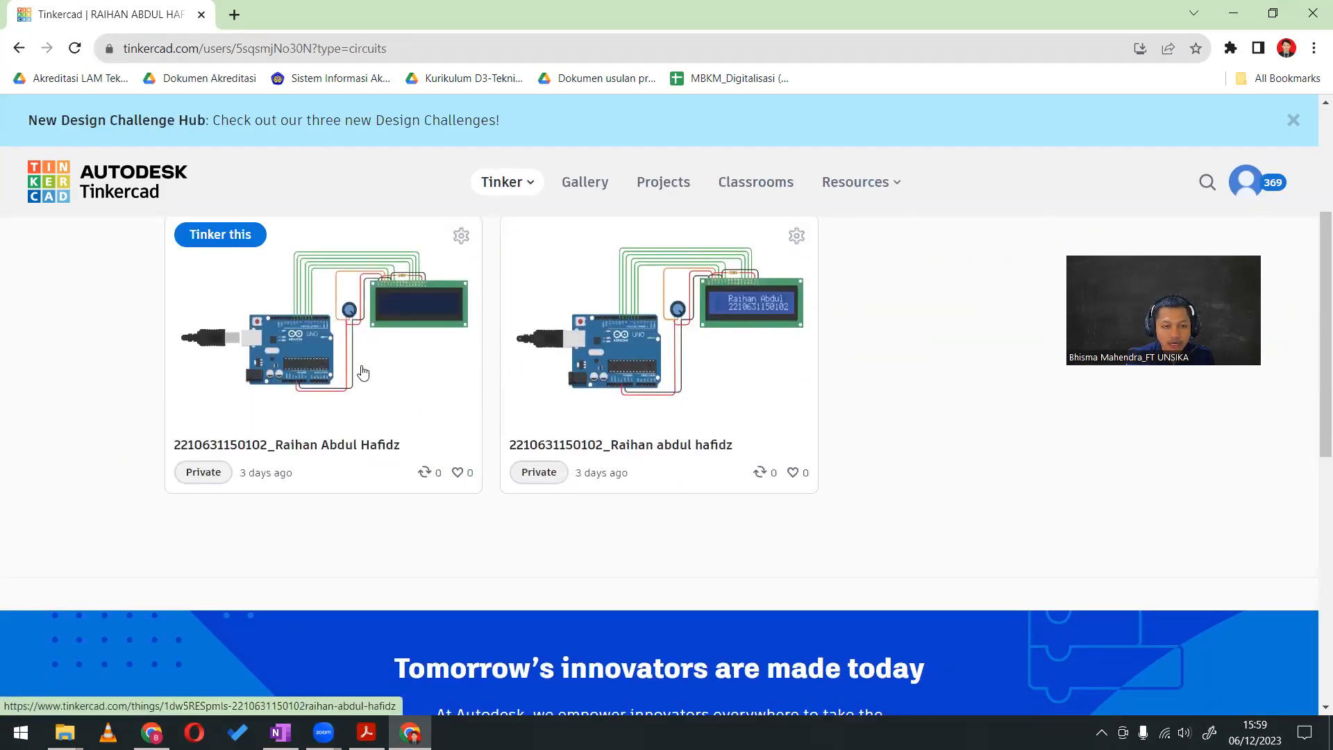
pyautogui.scroll(3, 714, 506)
pyautogui.click(706, 558)
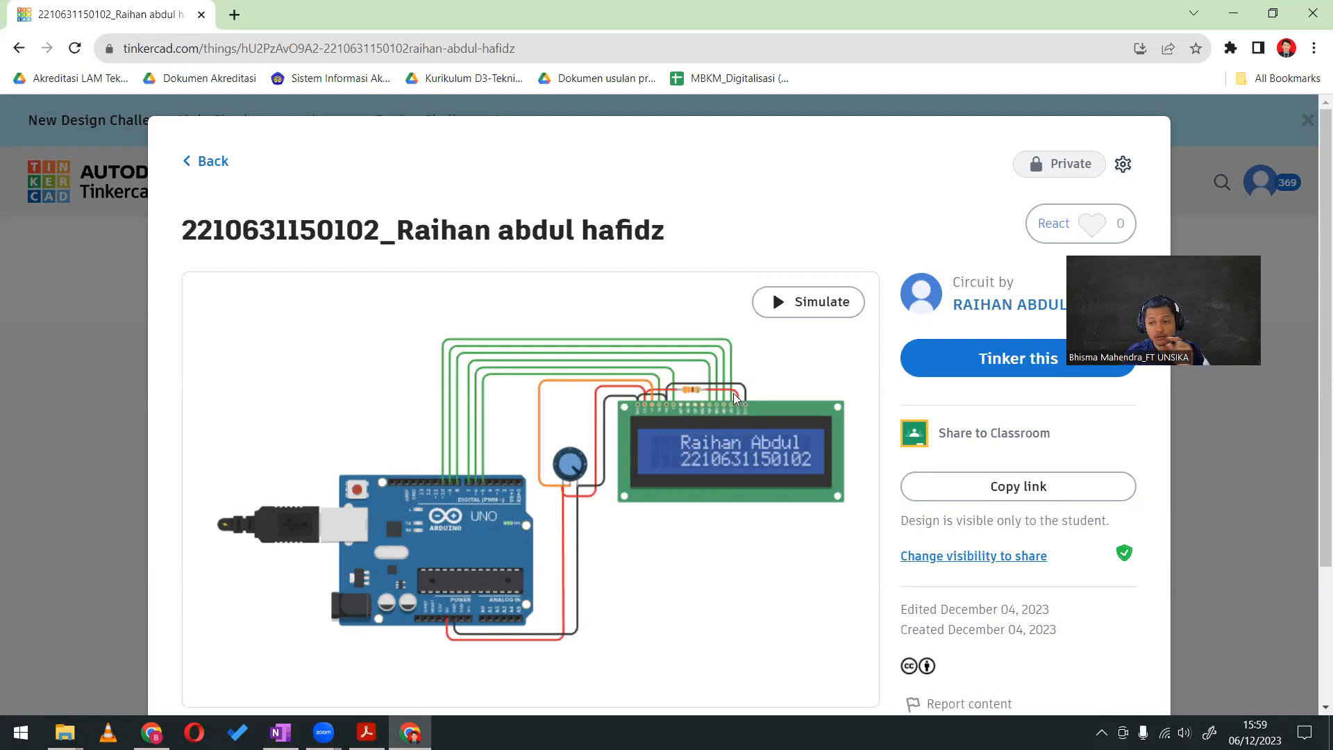
# Load the circuit's simulation view, examine the running circuit in the editor, stop the simulation and return to the design page
pyautogui.click(808, 311)
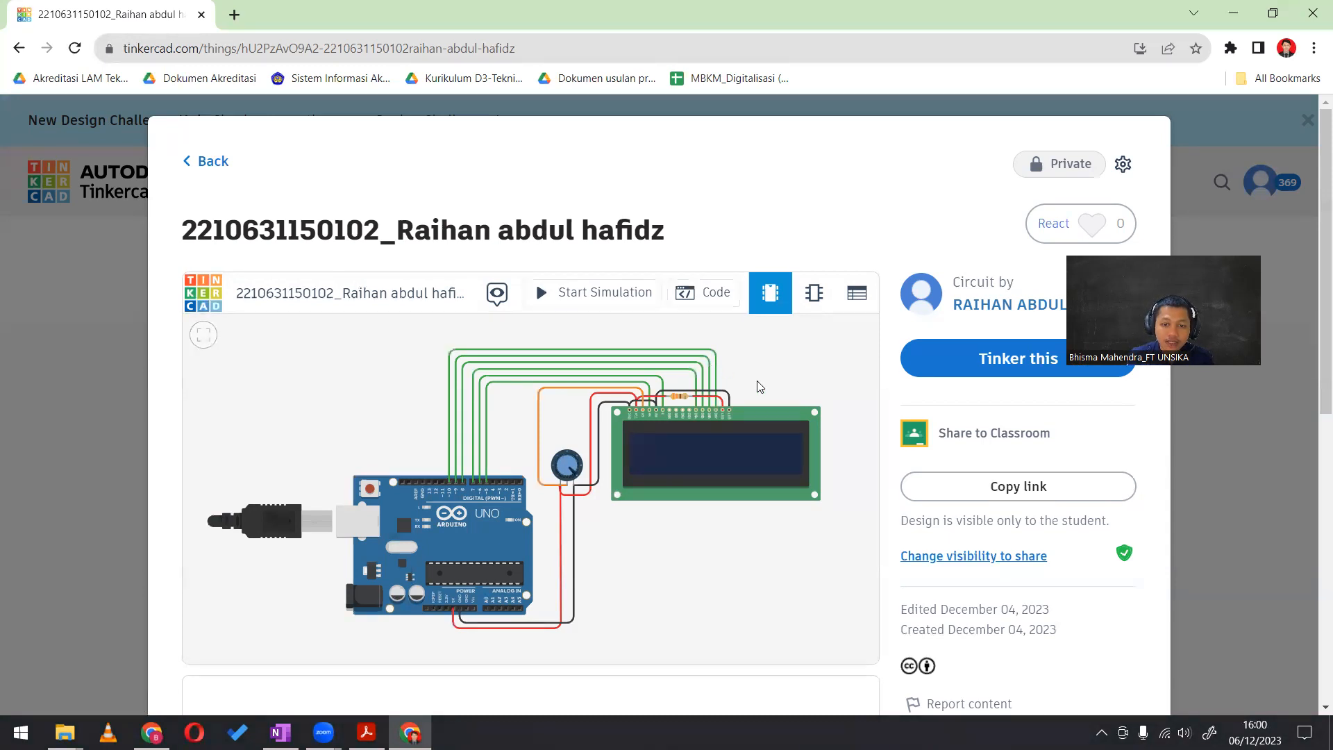
pyautogui.click(1014, 358)
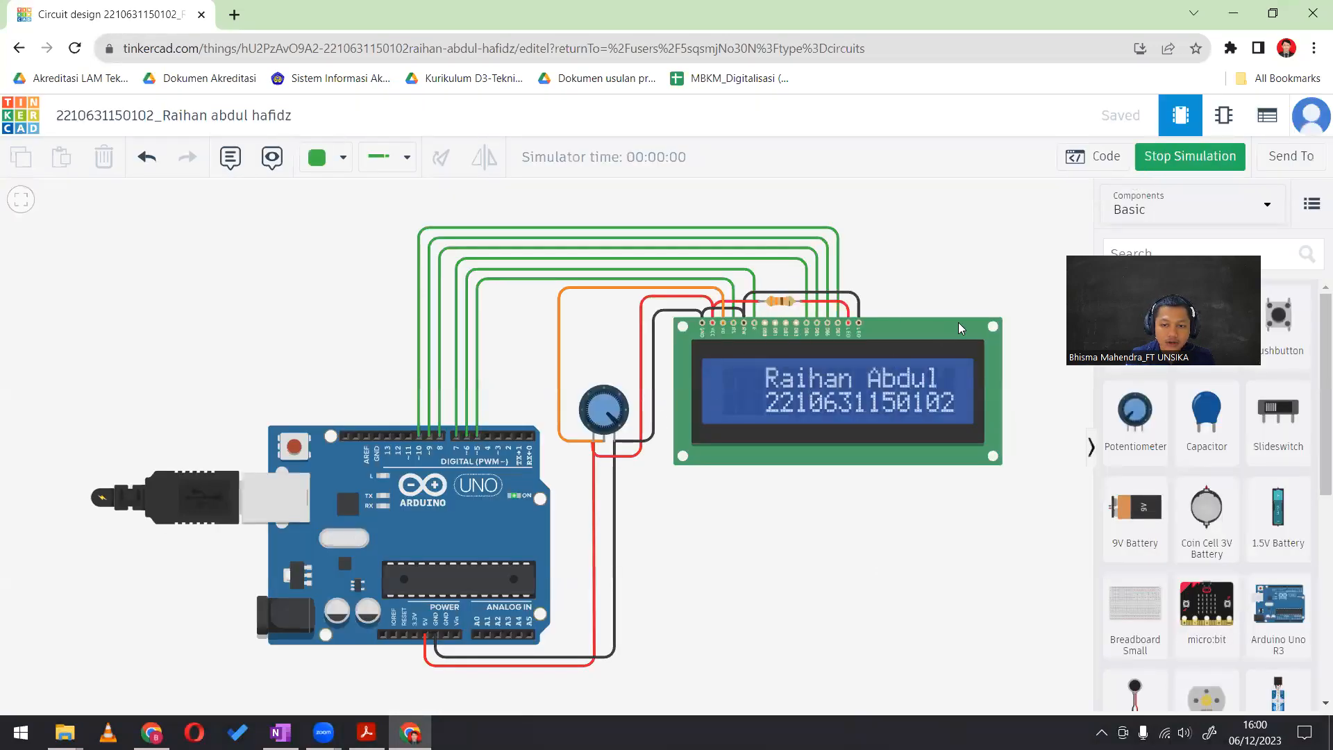
pyautogui.moveTo(621, 422)
pyautogui.mouseDown()
pyautogui.moveTo(620, 397)
pyautogui.moveTo(609, 436)
pyautogui.mouseUp()
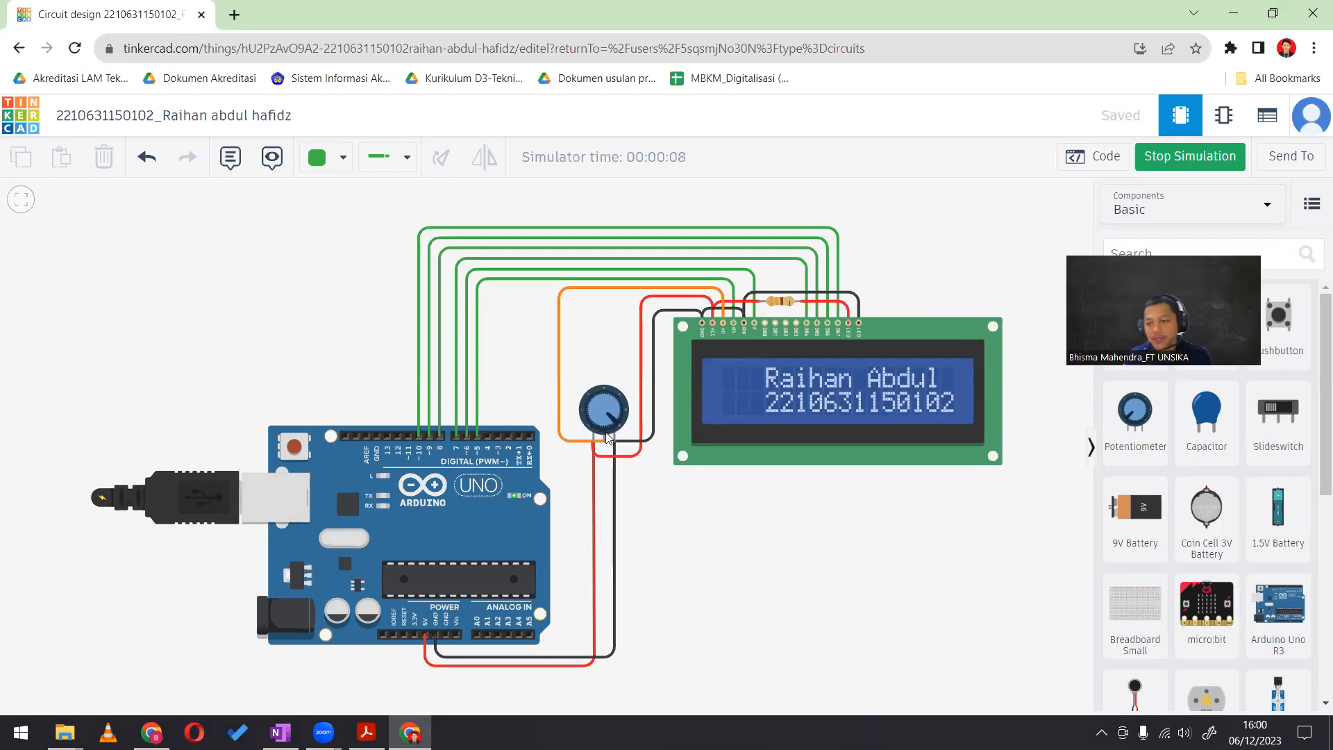
pyautogui.click(1195, 159)
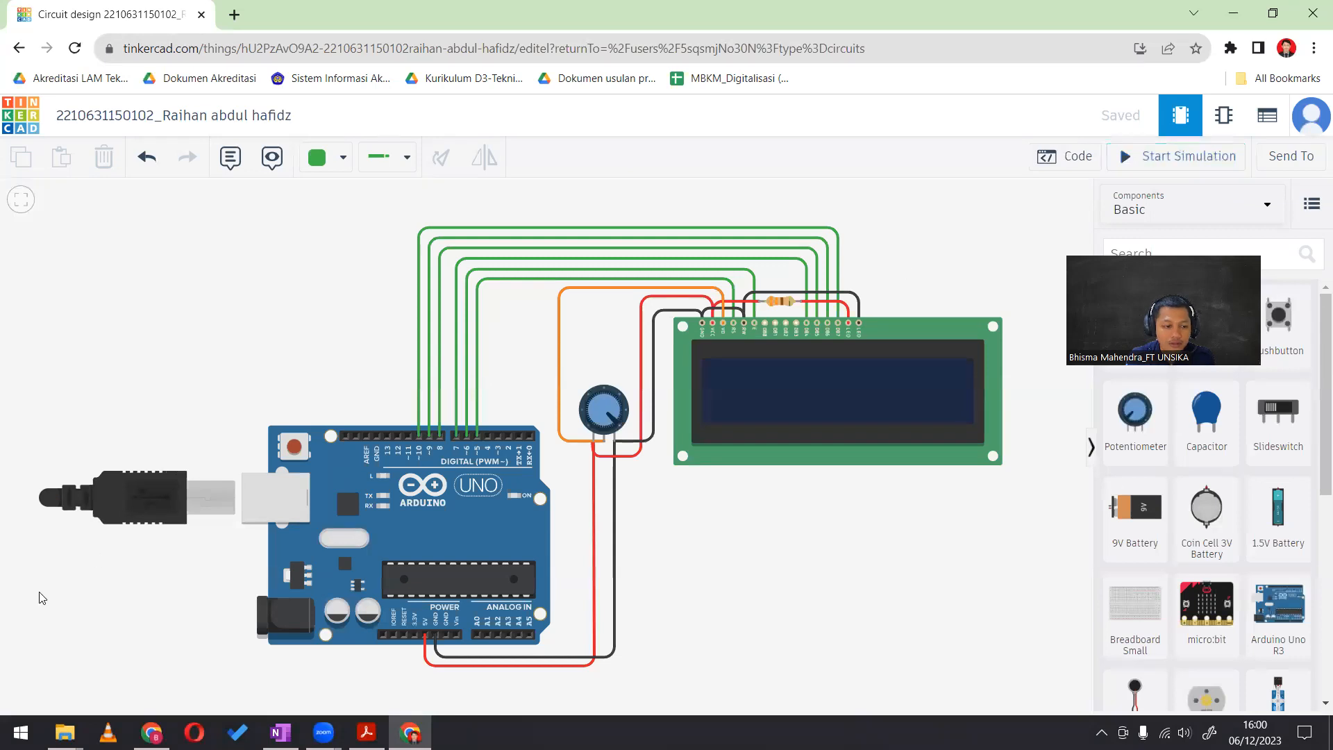
pyautogui.scroll(-2, 264, 463)
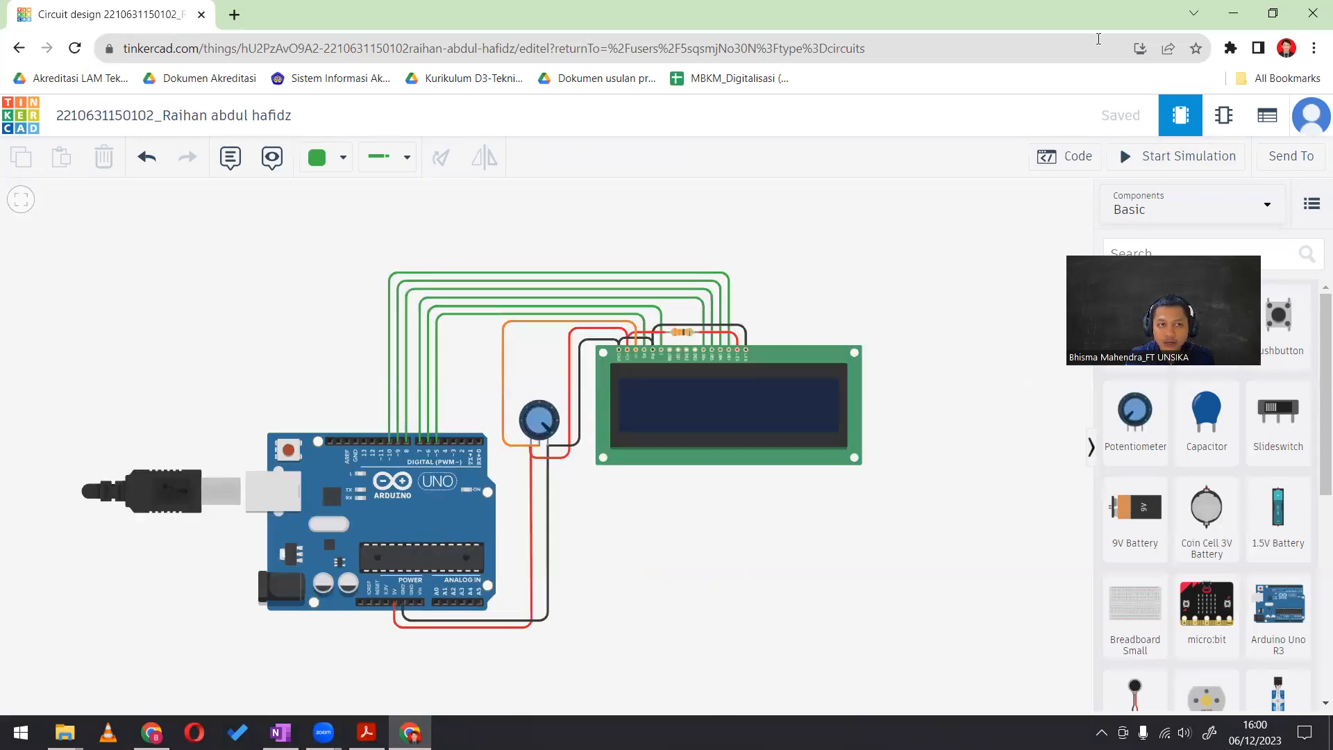
pyautogui.click(20, 48)
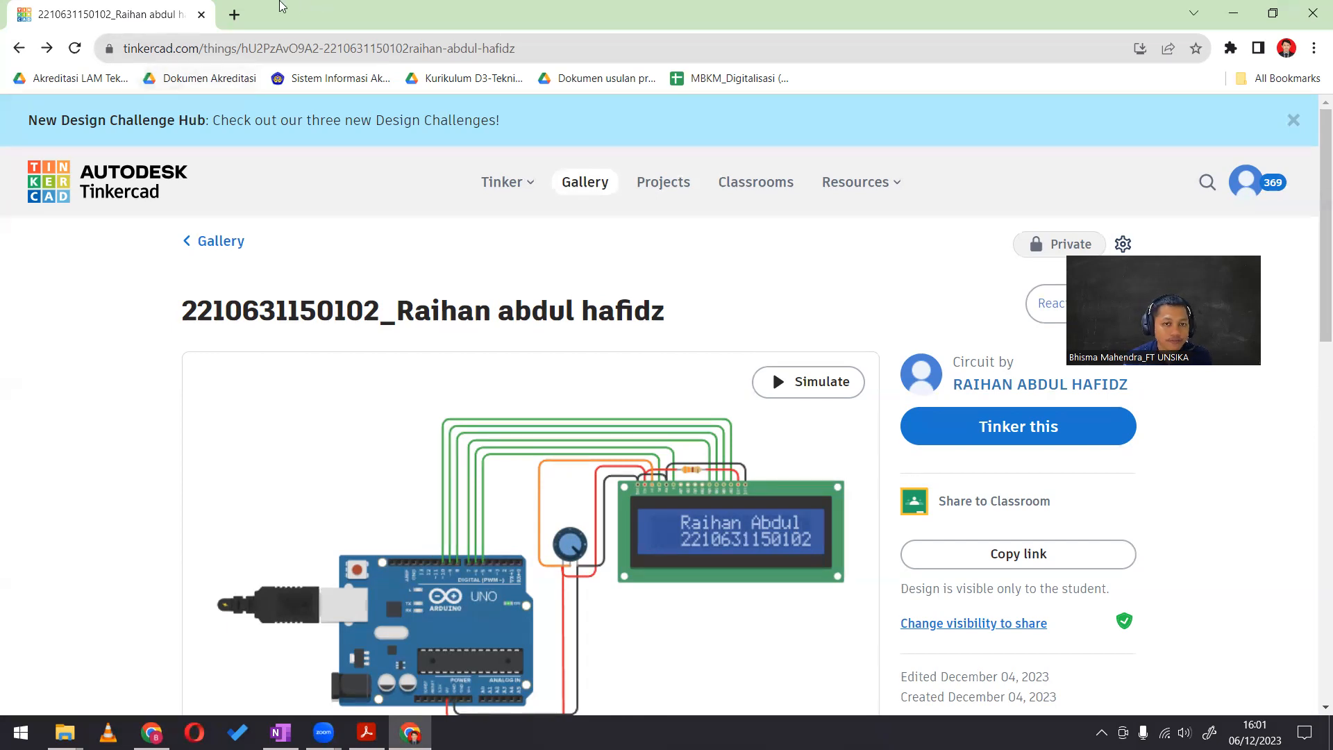
# Go to 000webhost.com in a new browser tab and open the sign-up form for free web hosting, dismissing the Hostinger offer
pyautogui.click(234, 15)
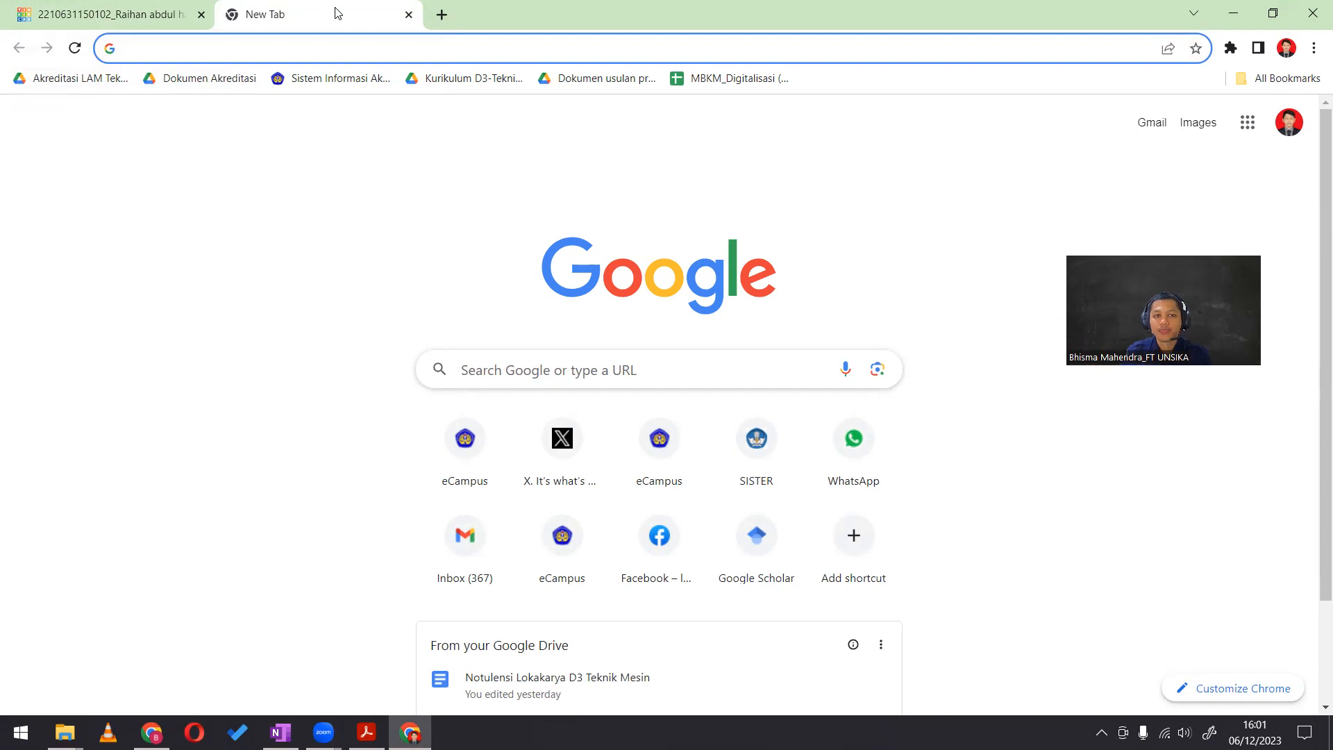
pyautogui.press('Down')
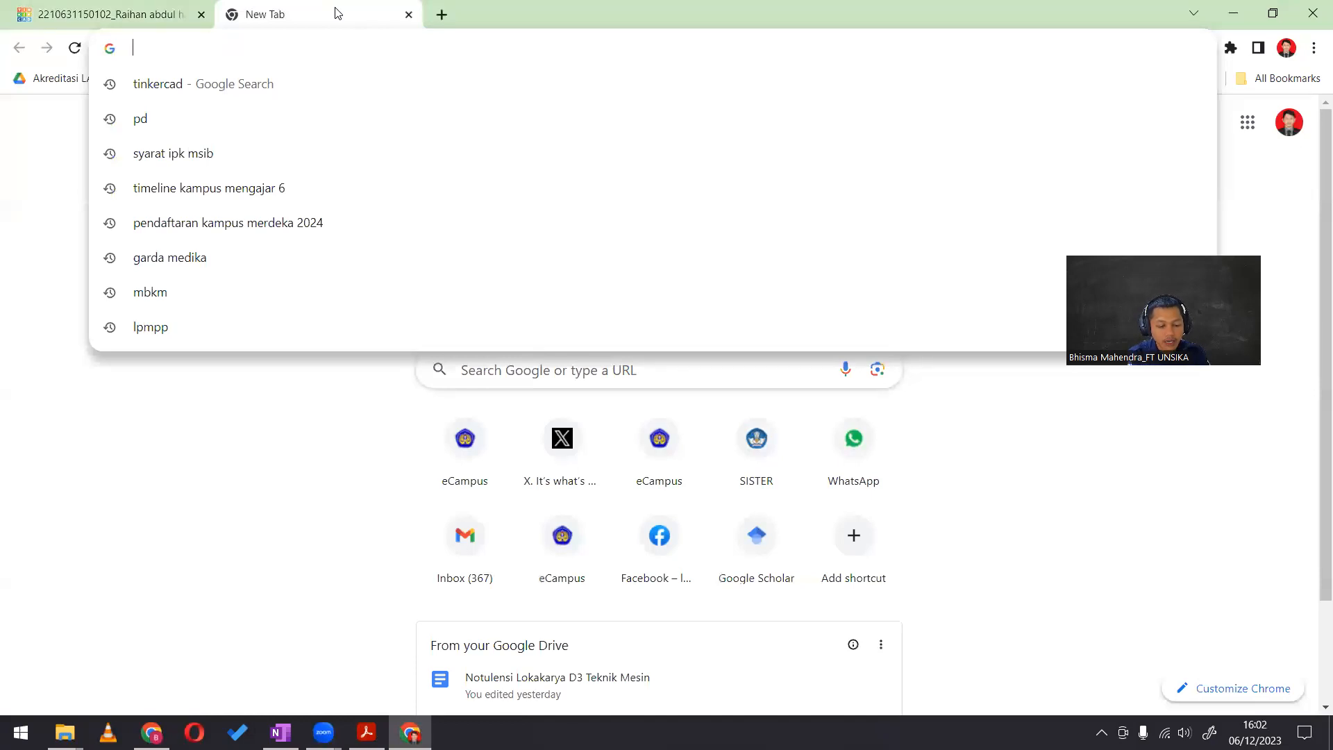
pyautogui.write('000webhost')
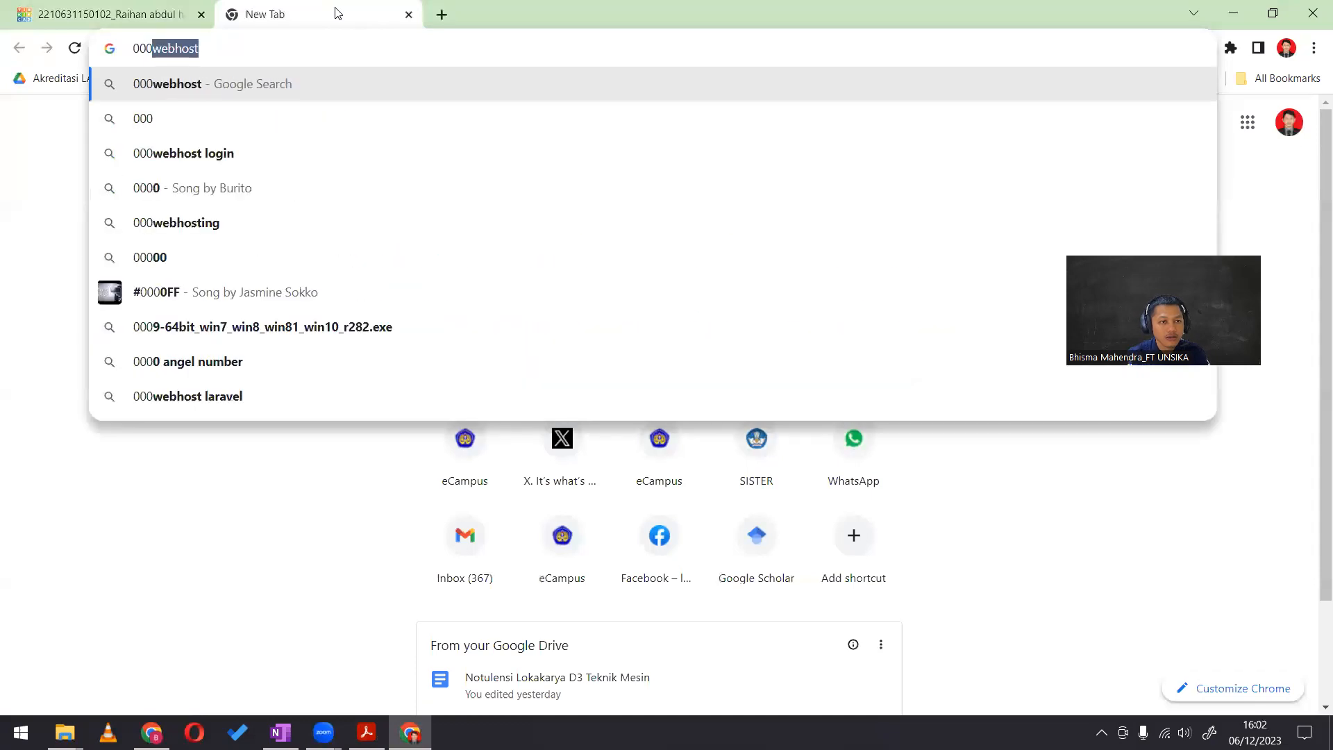
pyautogui.press('Right')
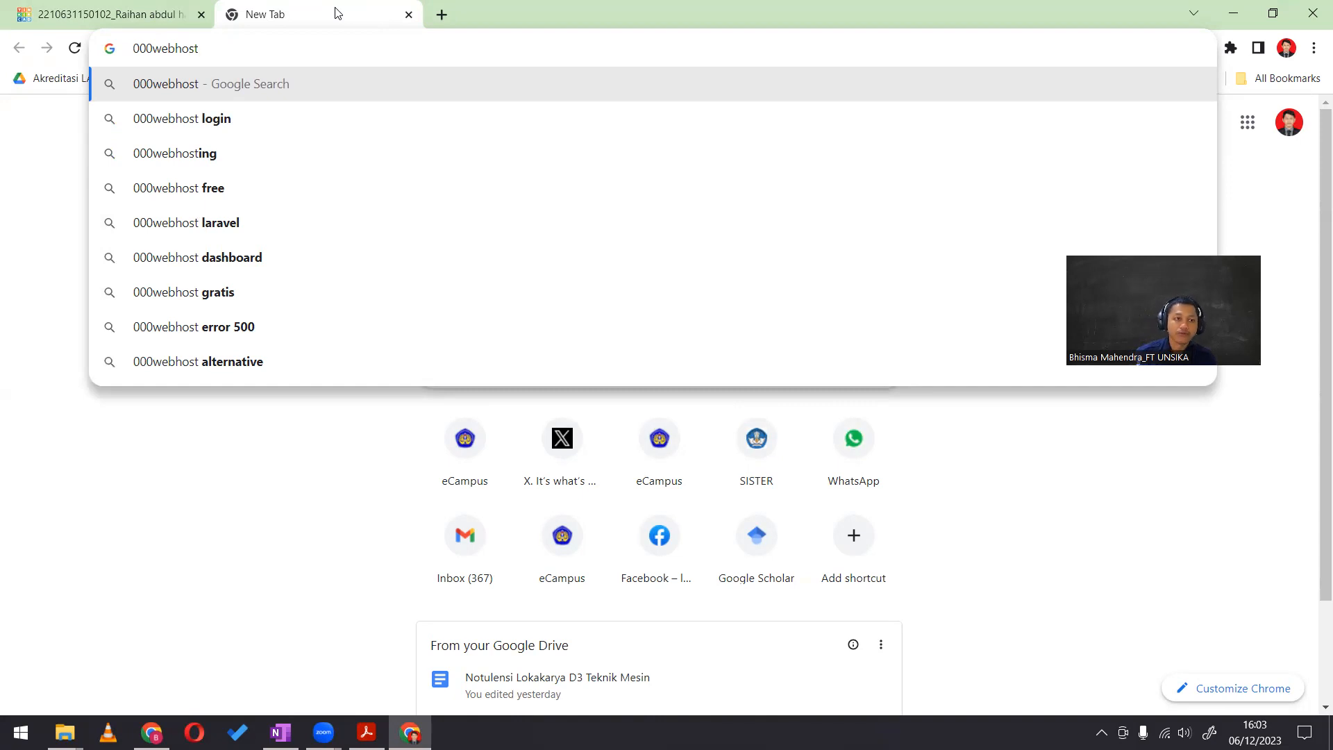
pyautogui.write('.')
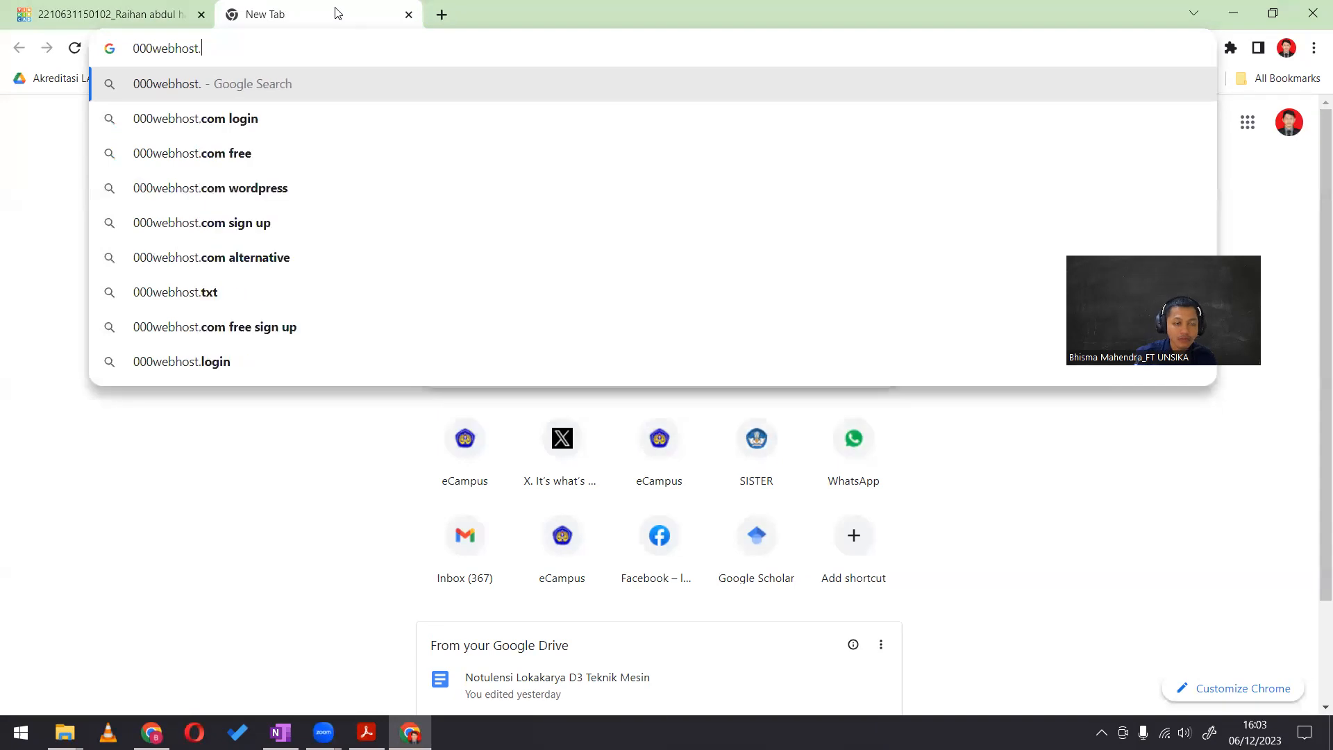
pyautogui.write('com')
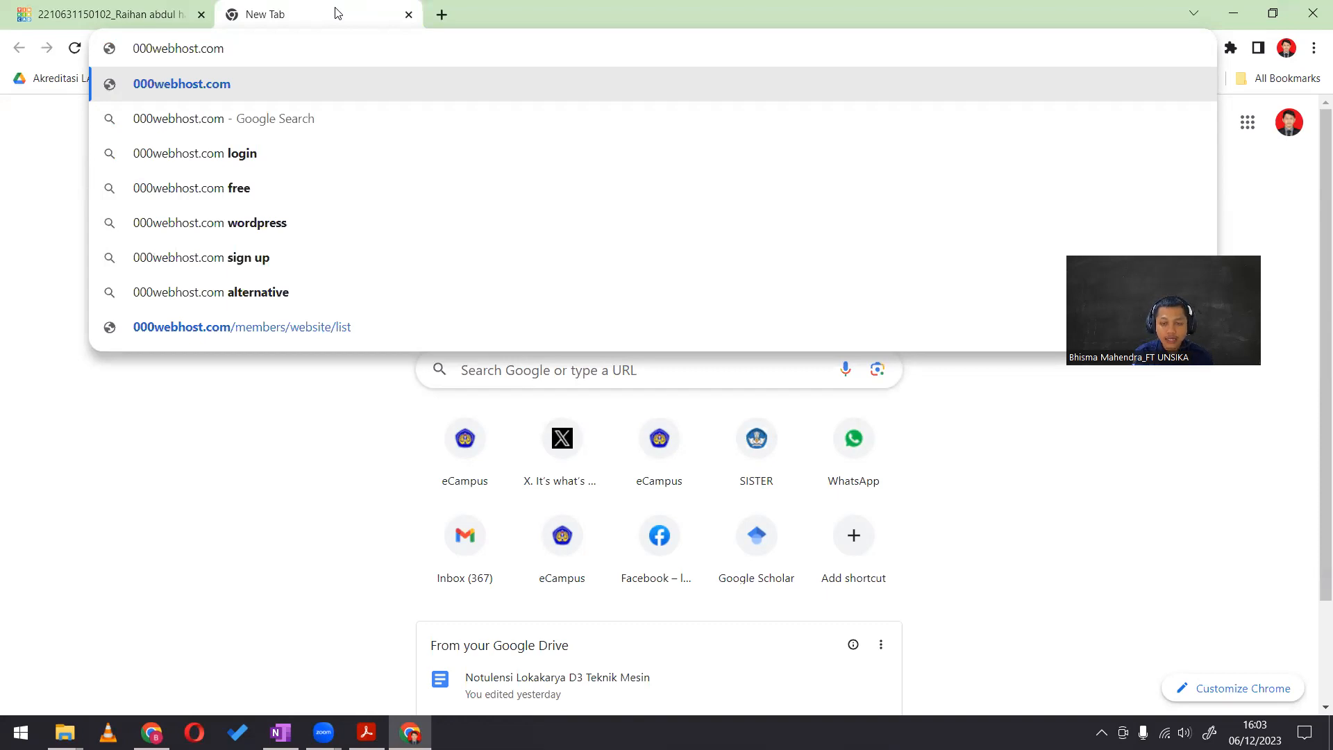
pyautogui.press('Return')
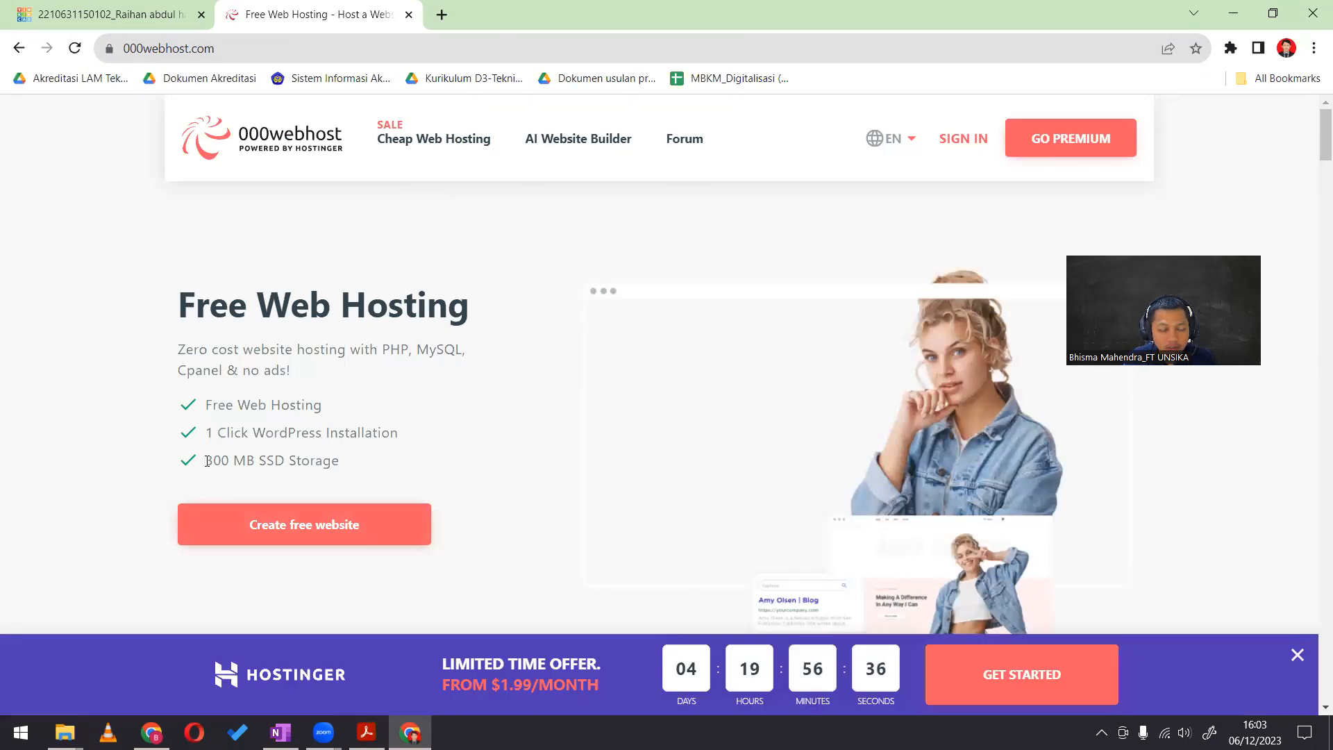
pyautogui.click(420, 527)
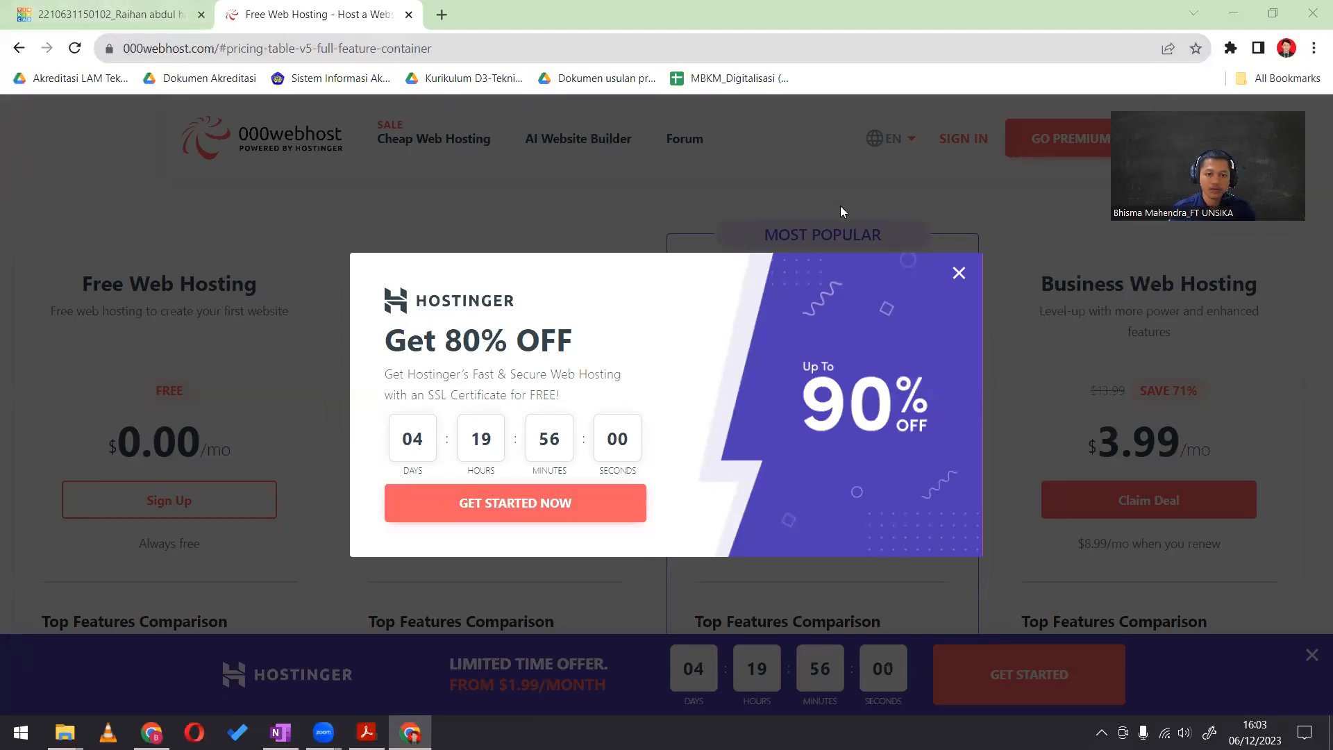
pyautogui.click(959, 272)
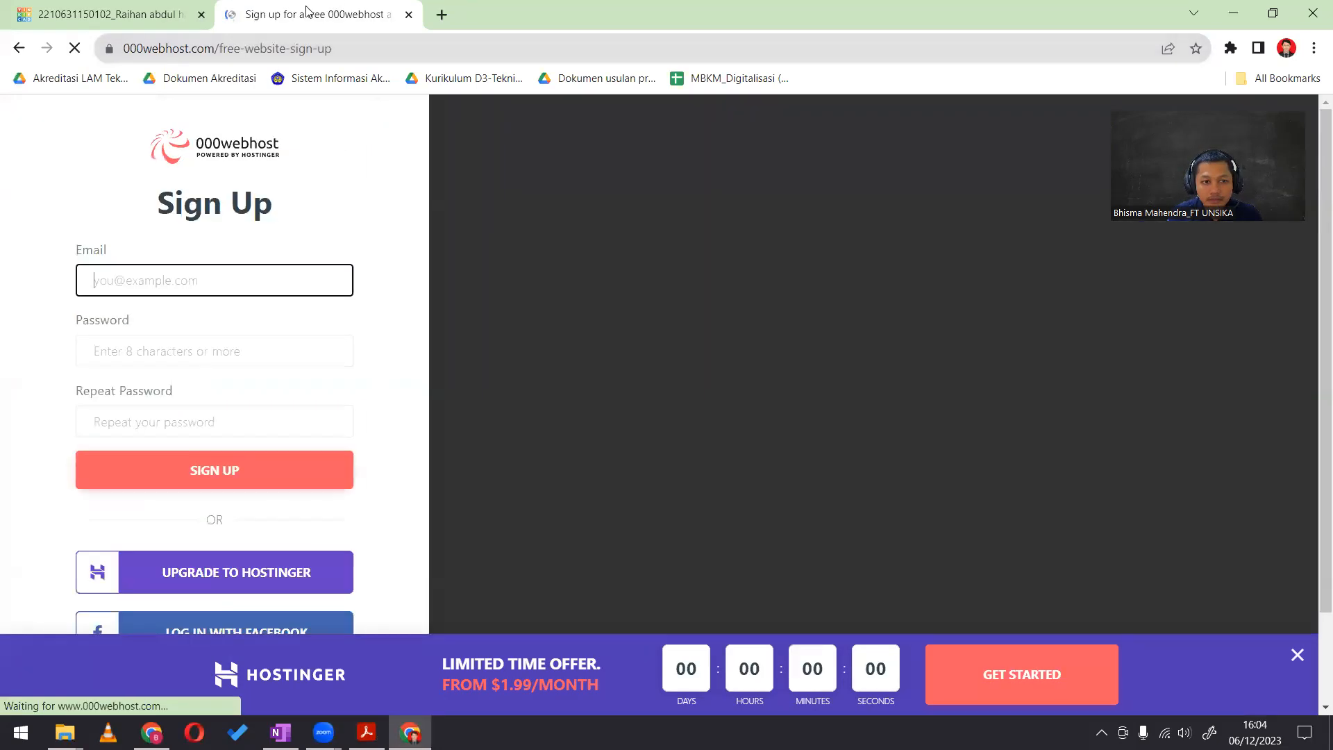
# Try to sign up through Google with the university account
pyautogui.scroll(-2, 274, 345)
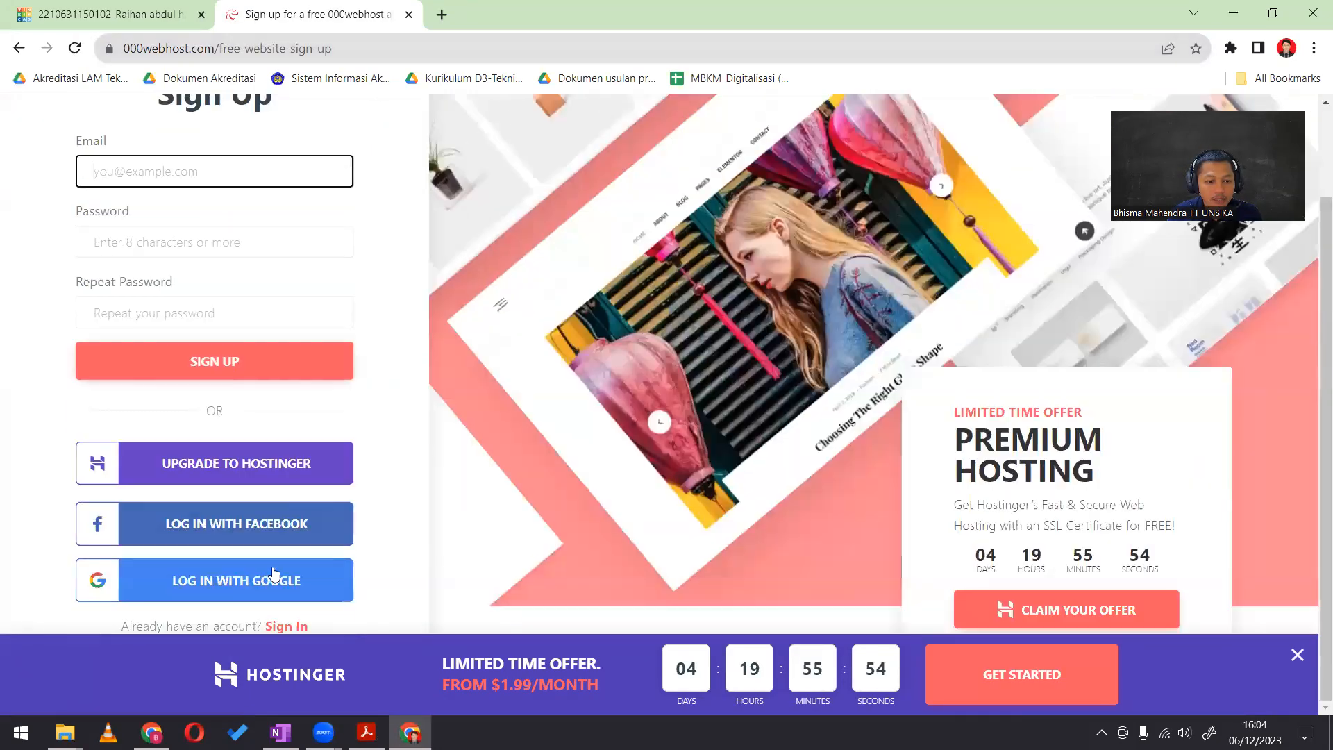
pyautogui.click(274, 573)
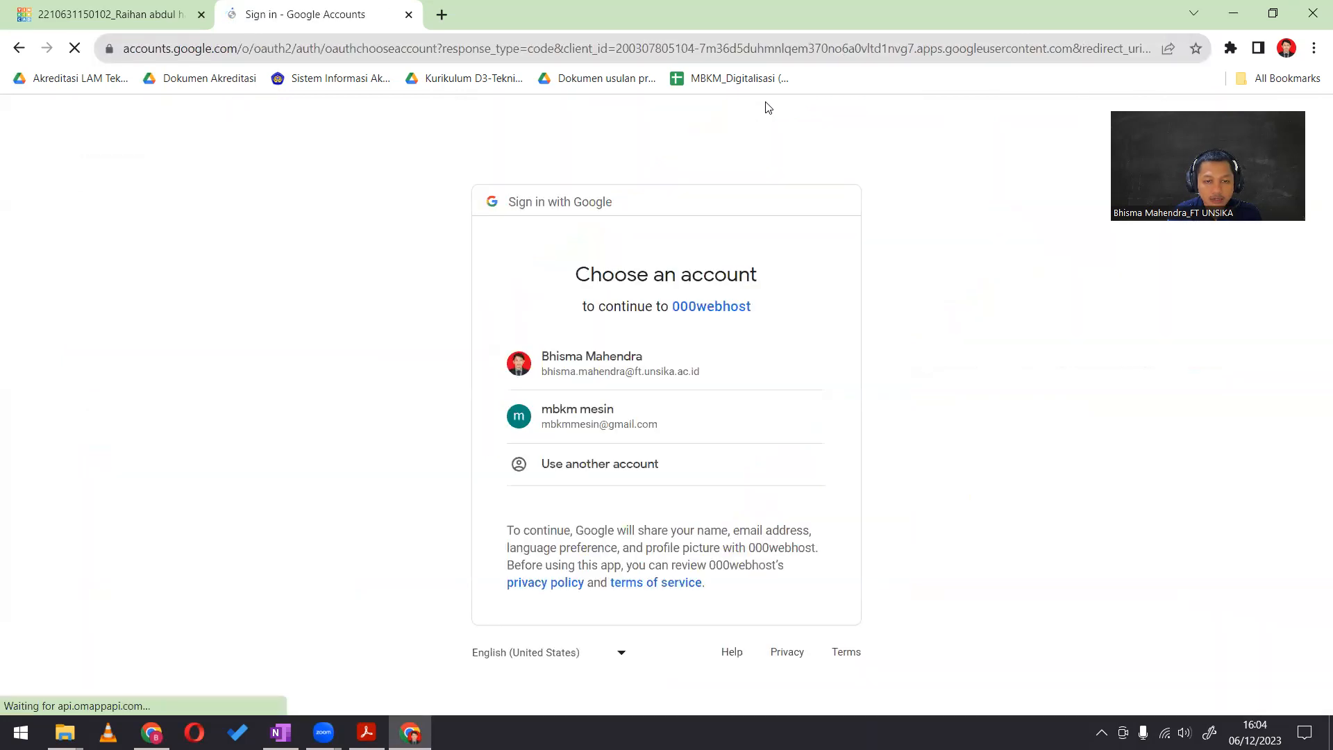
pyautogui.click(624, 357)
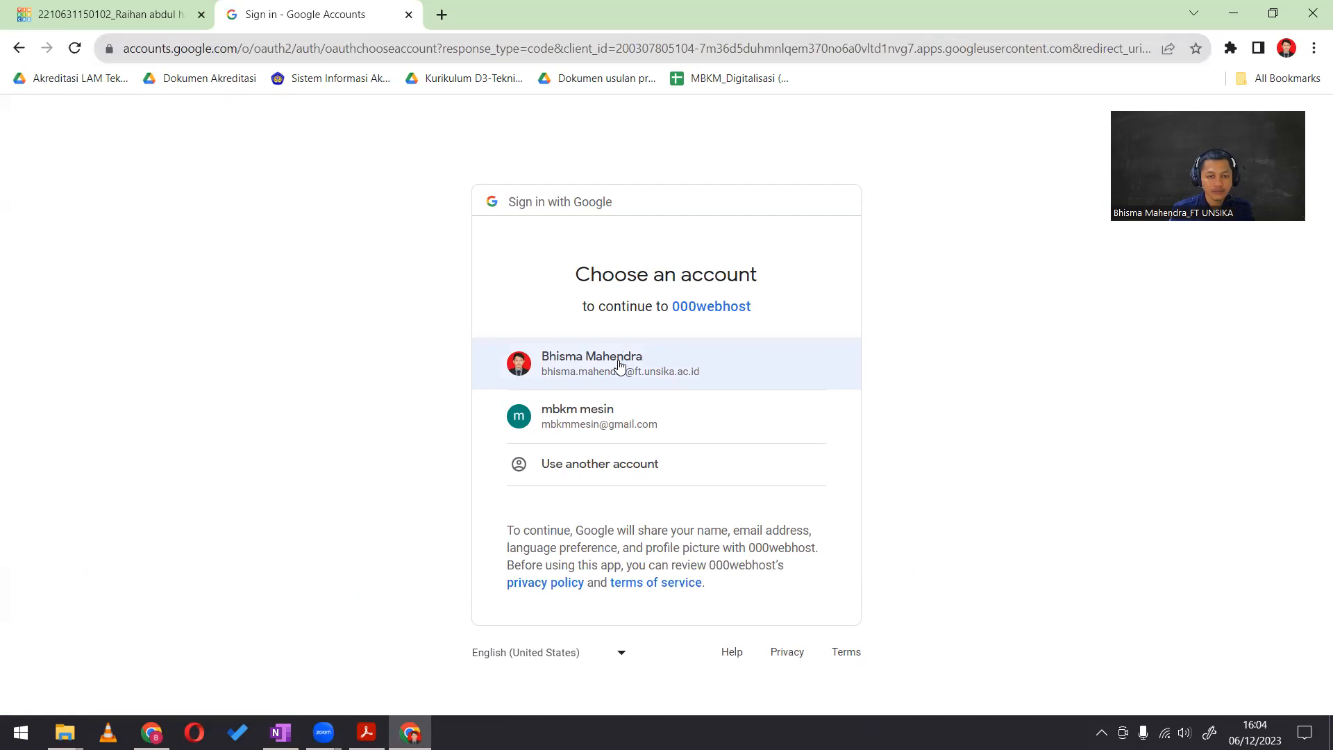
pyautogui.click(621, 363)
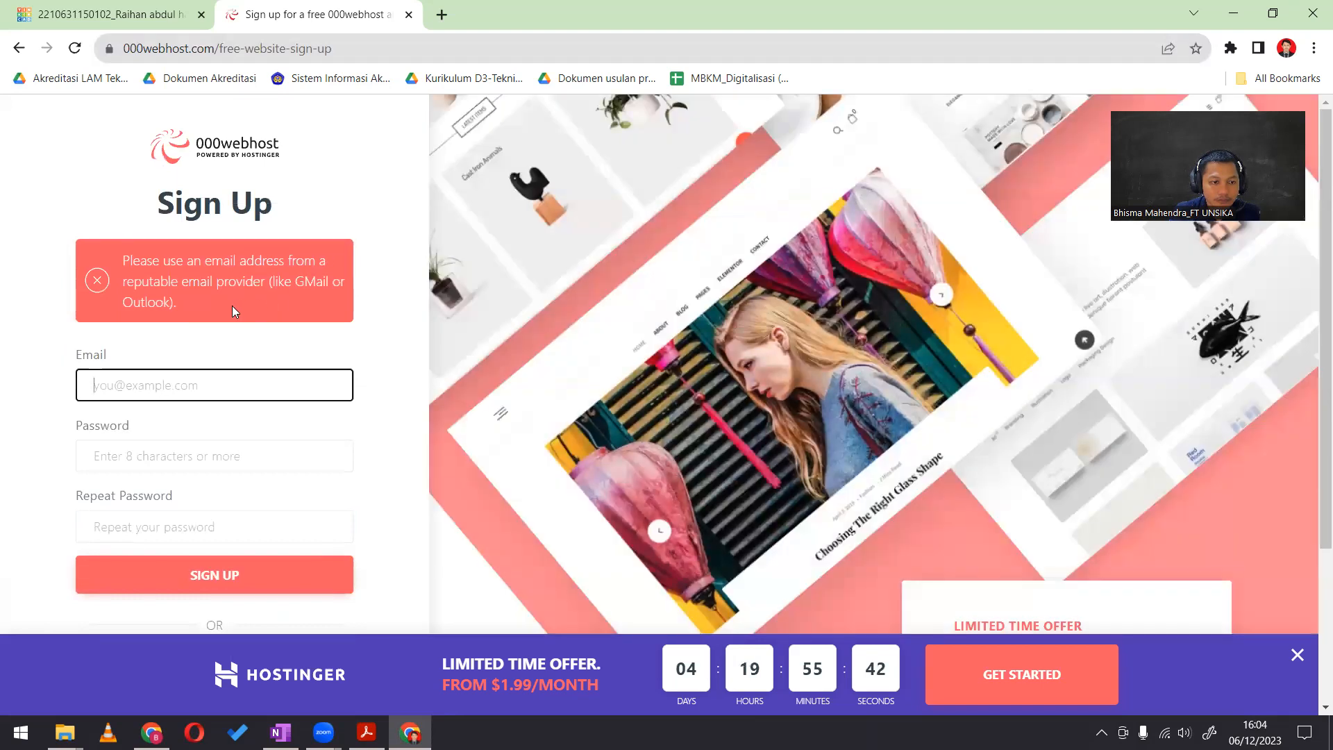
# Sign up for the free hosting through Google with the Gmail account
pyautogui.scroll(-3, 235, 430)
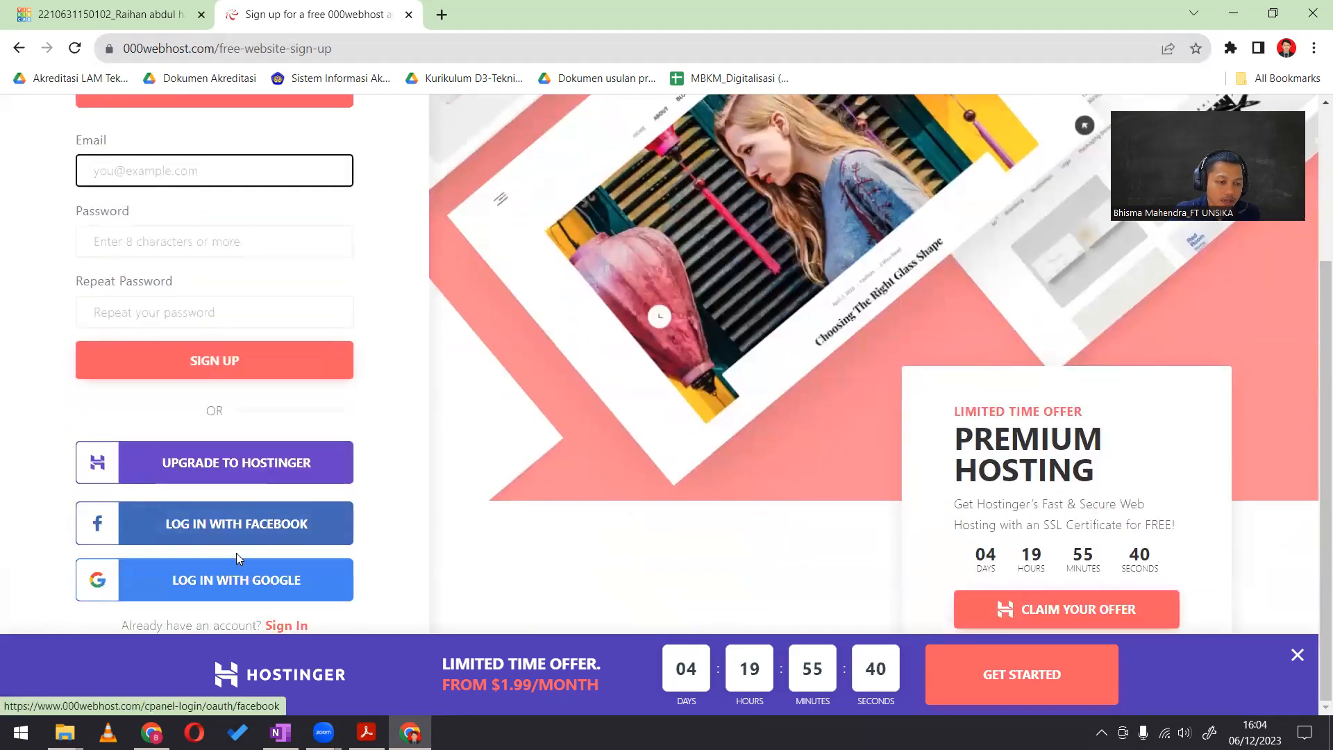
pyautogui.click(251, 580)
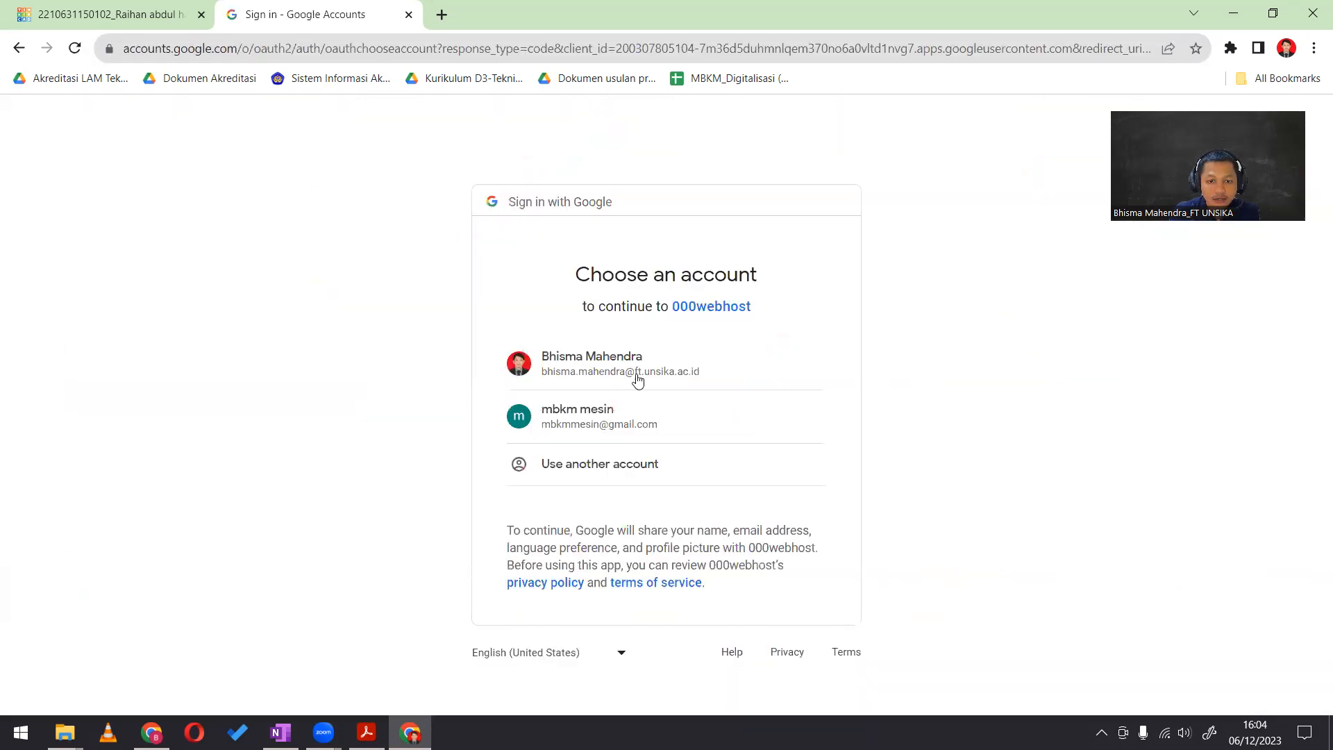
pyautogui.click(601, 440)
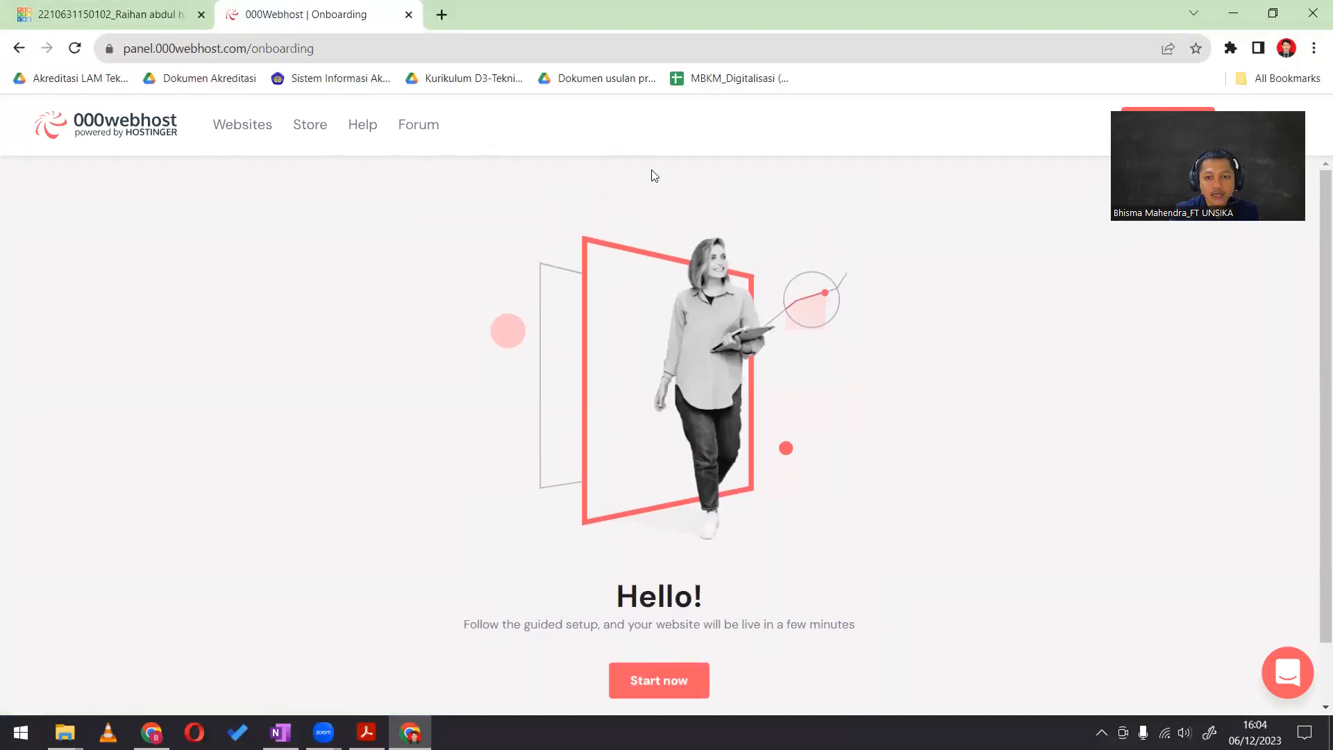
pyautogui.moveTo(1186, 122); pyautogui.dragTo(1154, 333)
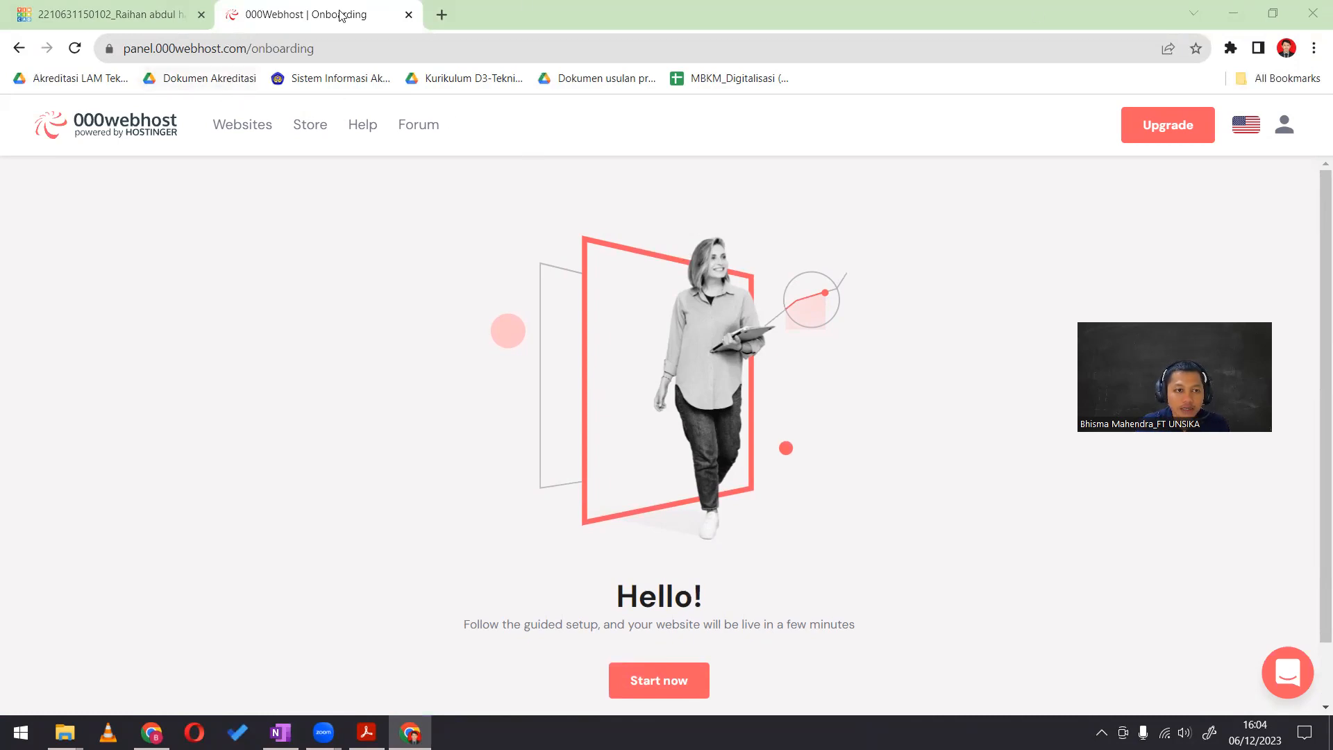
# Go to the account's websites, dismiss the premium offer and start the guided setup of a new website
pyautogui.click(249, 125)
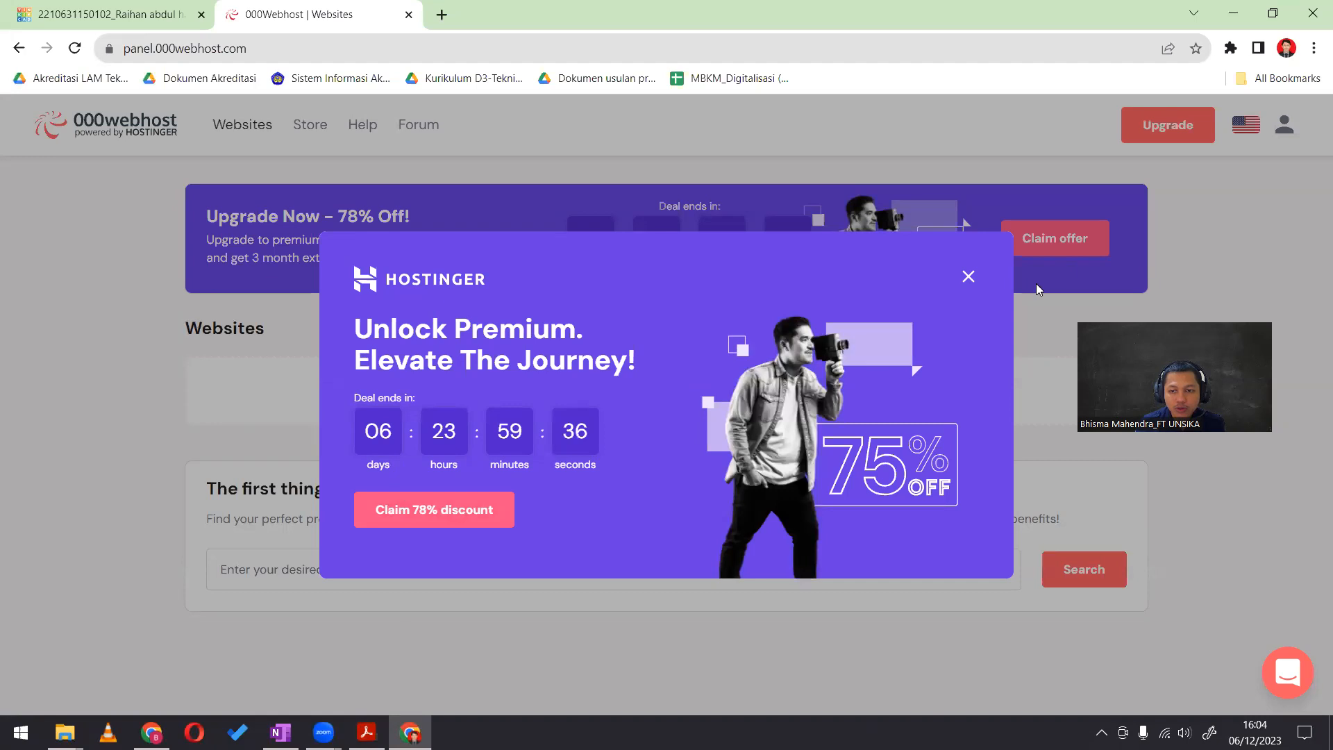
pyautogui.click(969, 277)
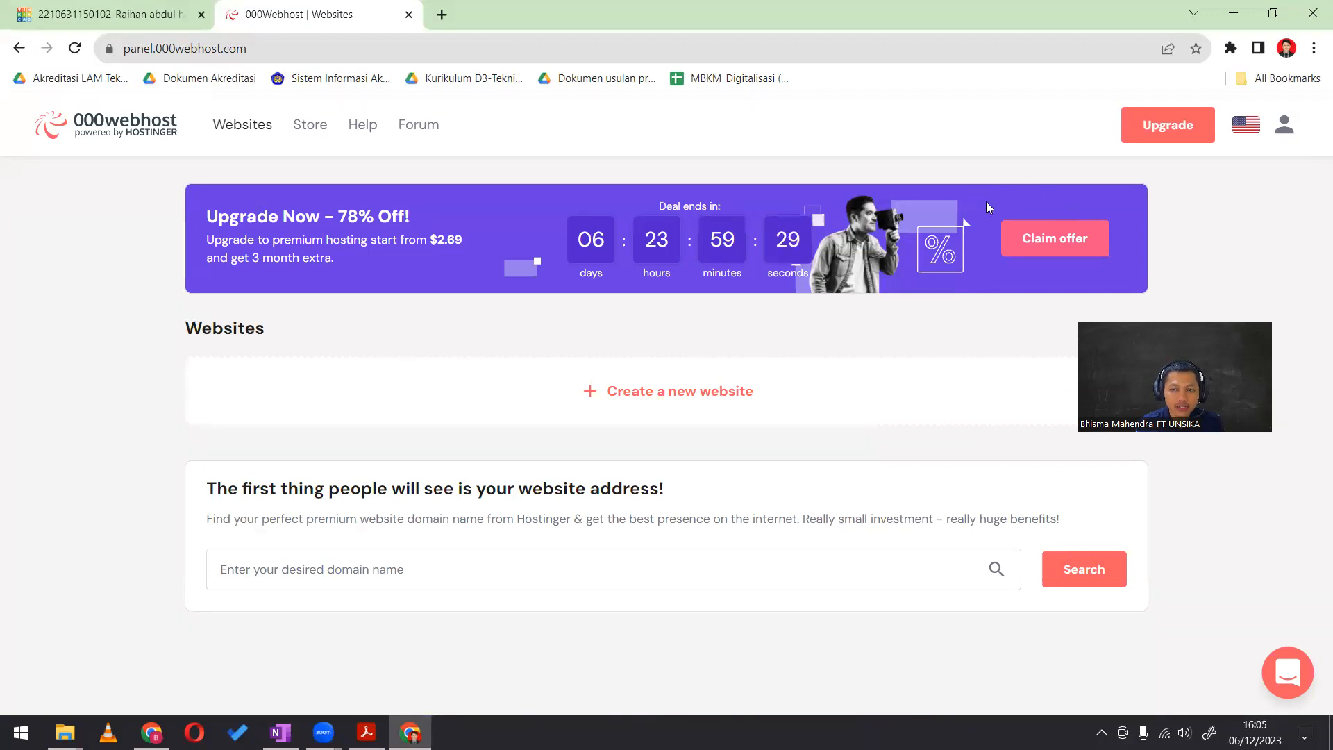
pyautogui.click(671, 392)
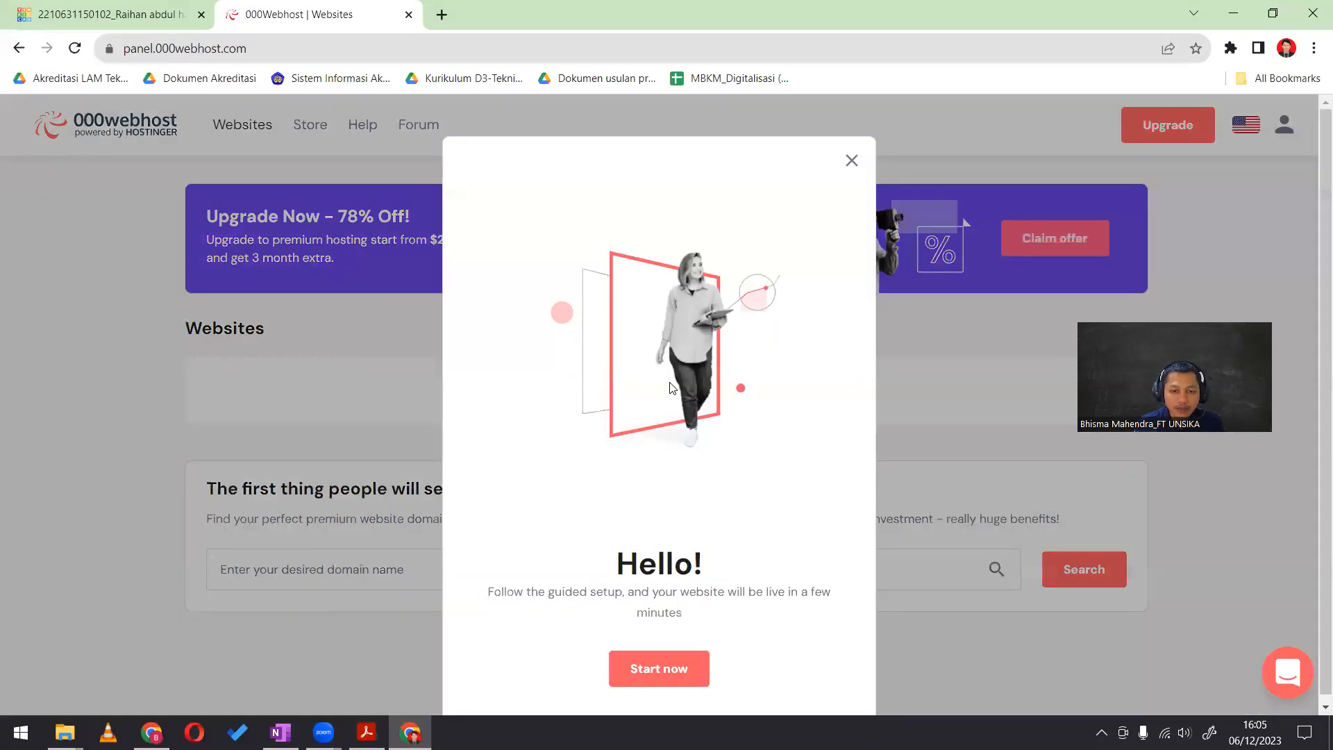
pyautogui.click(668, 661)
# Name the new website ccpractice101
pyautogui.click(624, 331)
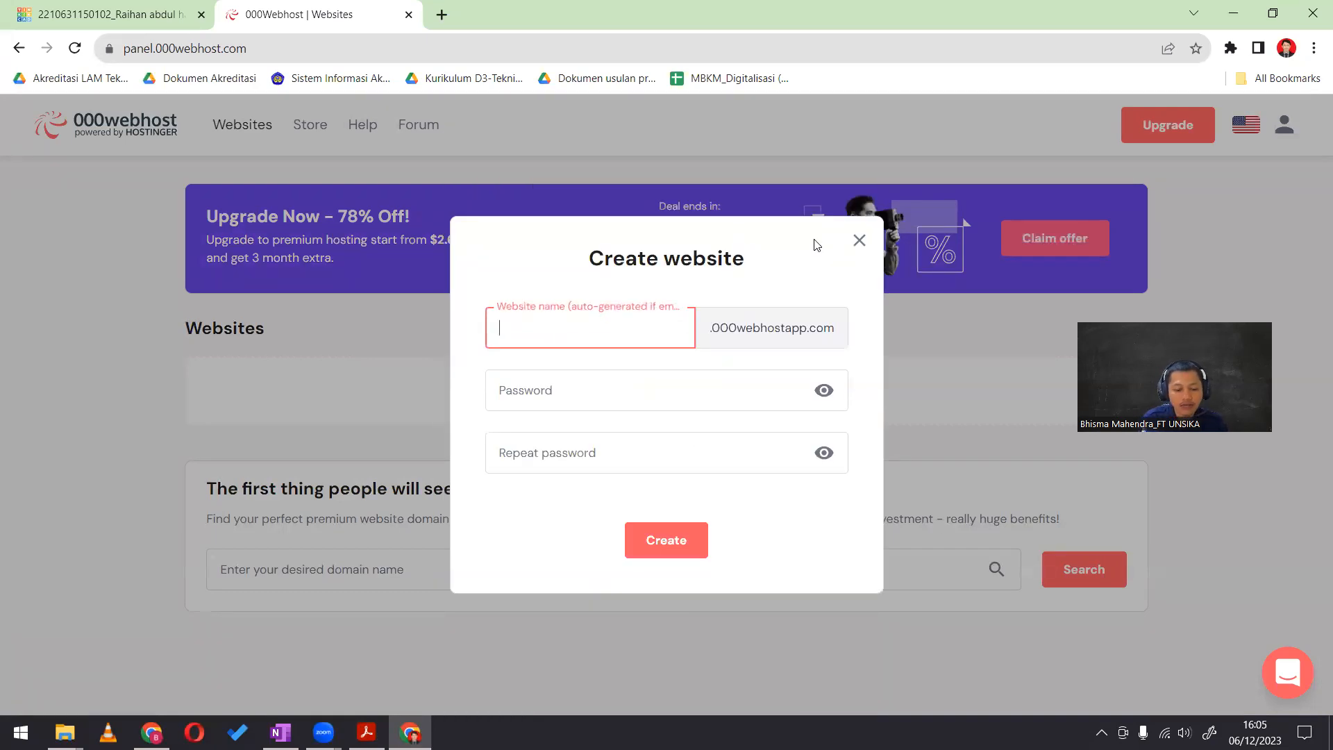
pyautogui.write('ccpractice')
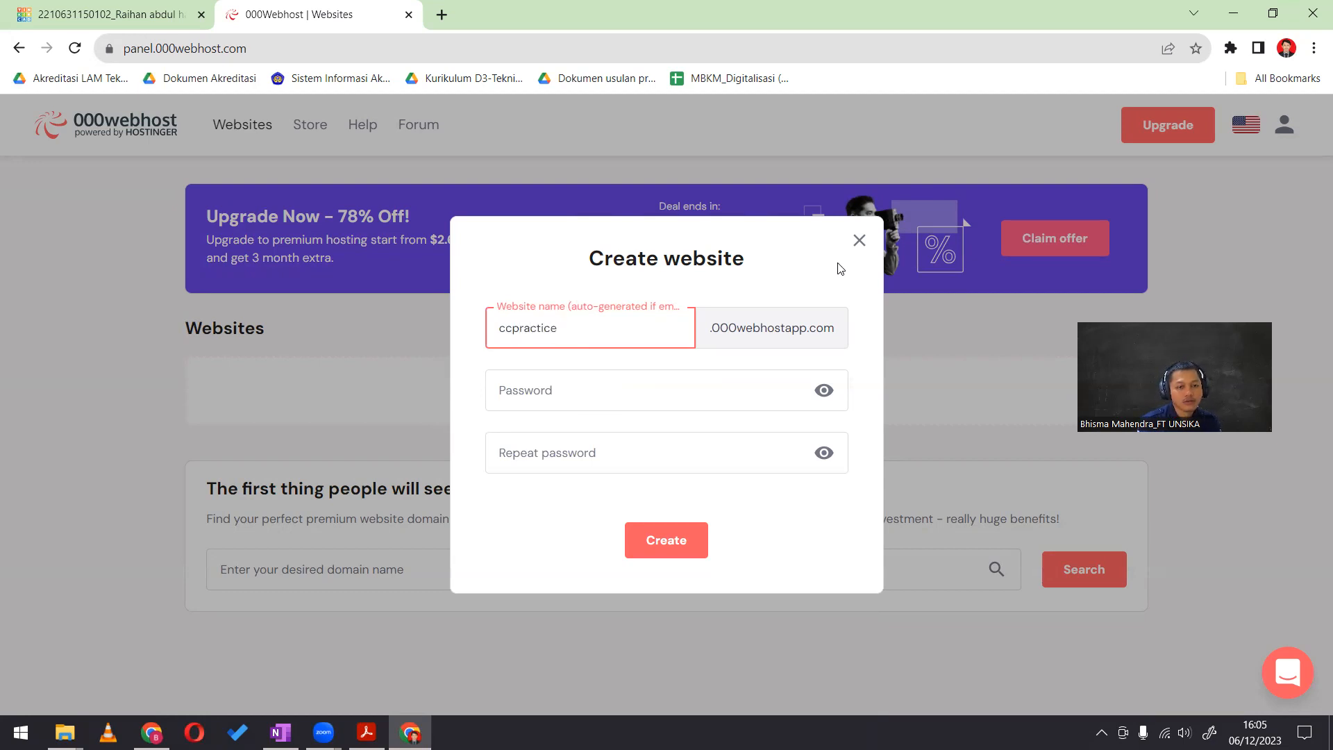
pyautogui.click(528, 393)
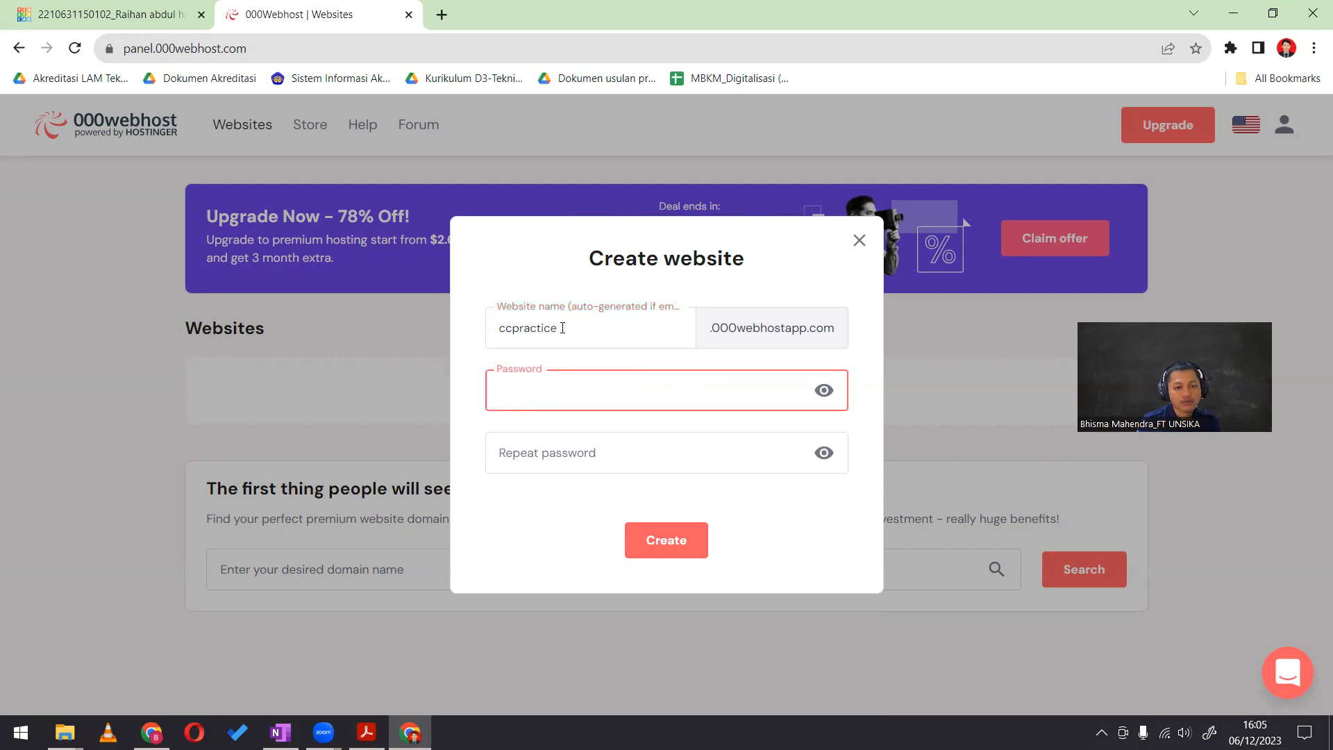
pyautogui.click(598, 325)
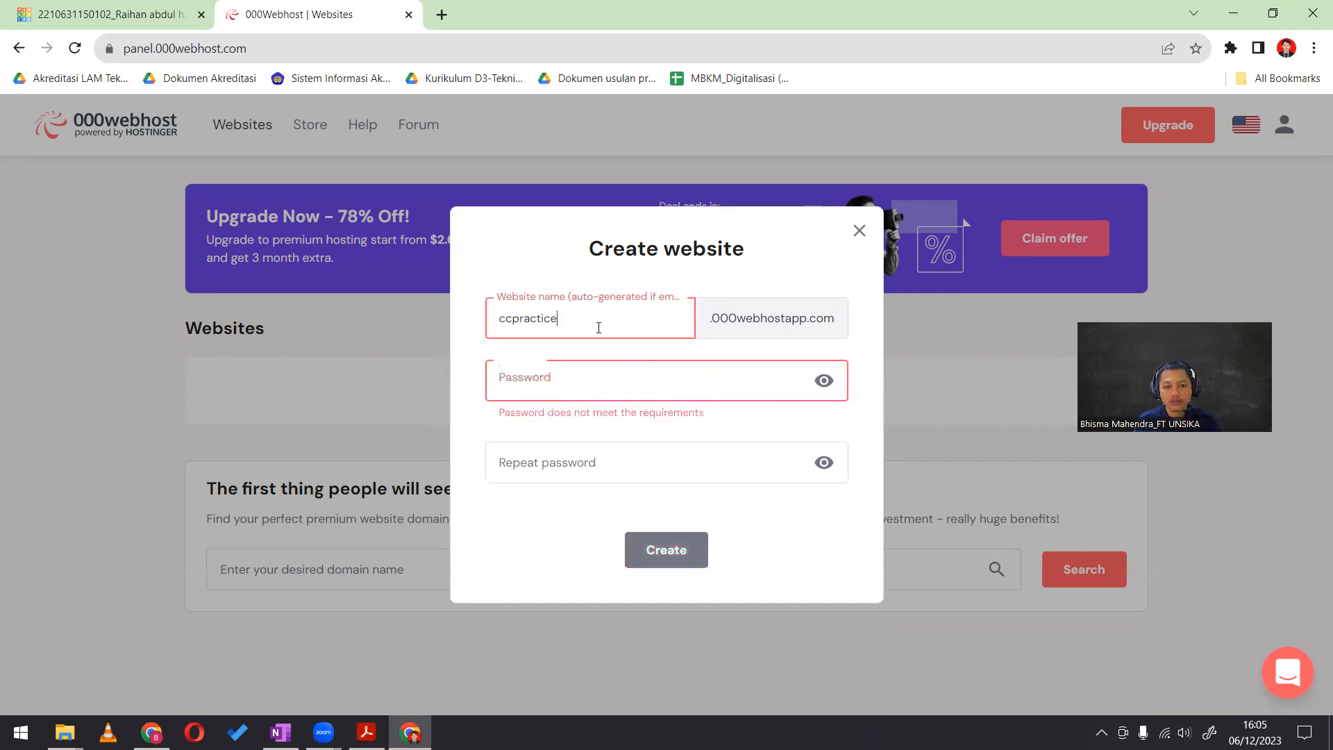
pyautogui.write('101')
pyautogui.click(607, 384)
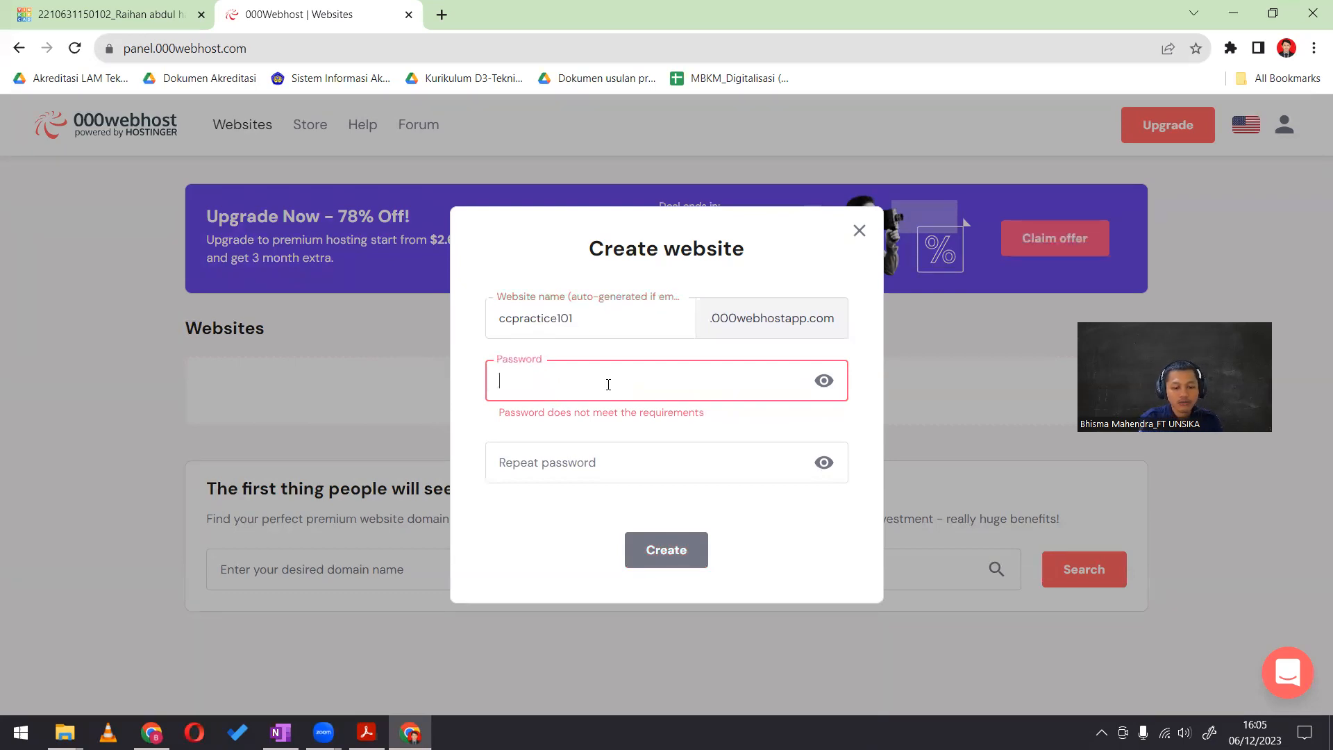
# Try out a password in the new website's password field and clear it
pyautogui.write('••••')
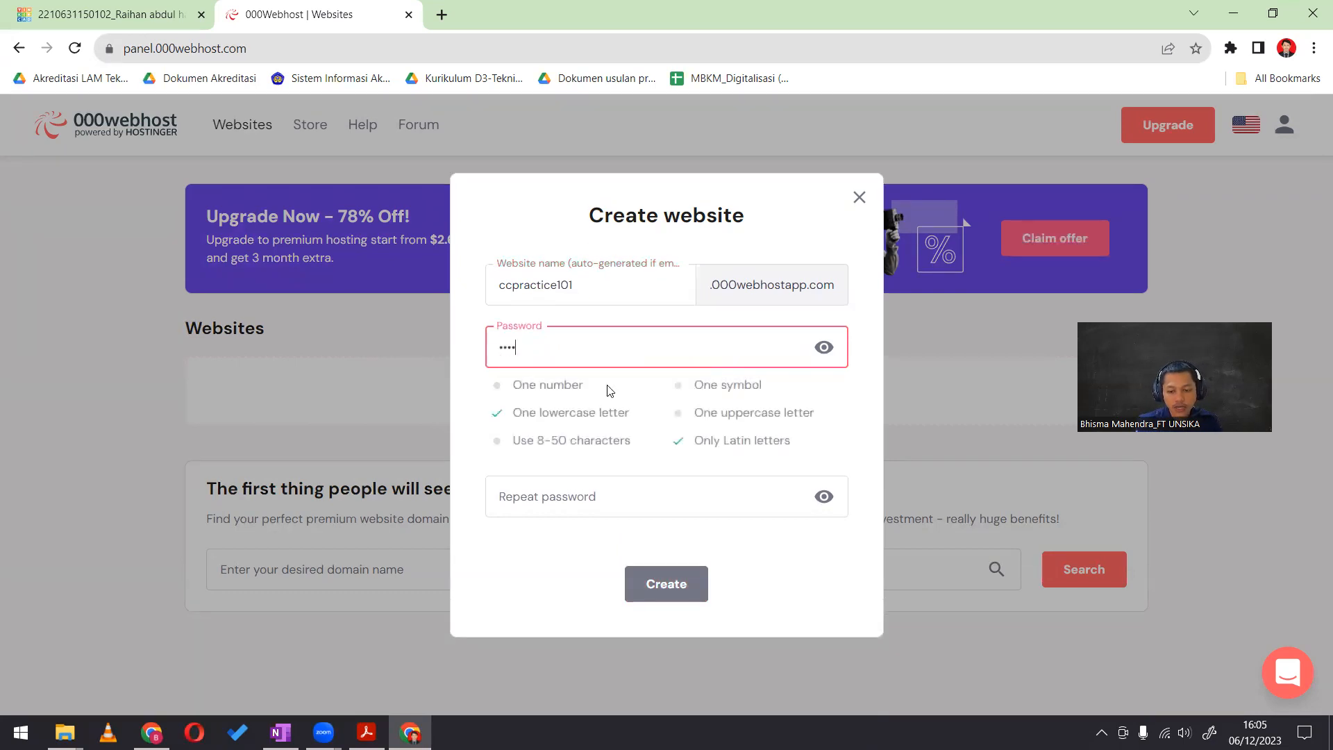
pyautogui.press('BackSpace')
pyautogui.press('BackSpace')
pyautogui.press('BackSpace')
pyautogui.press('BackSpace')
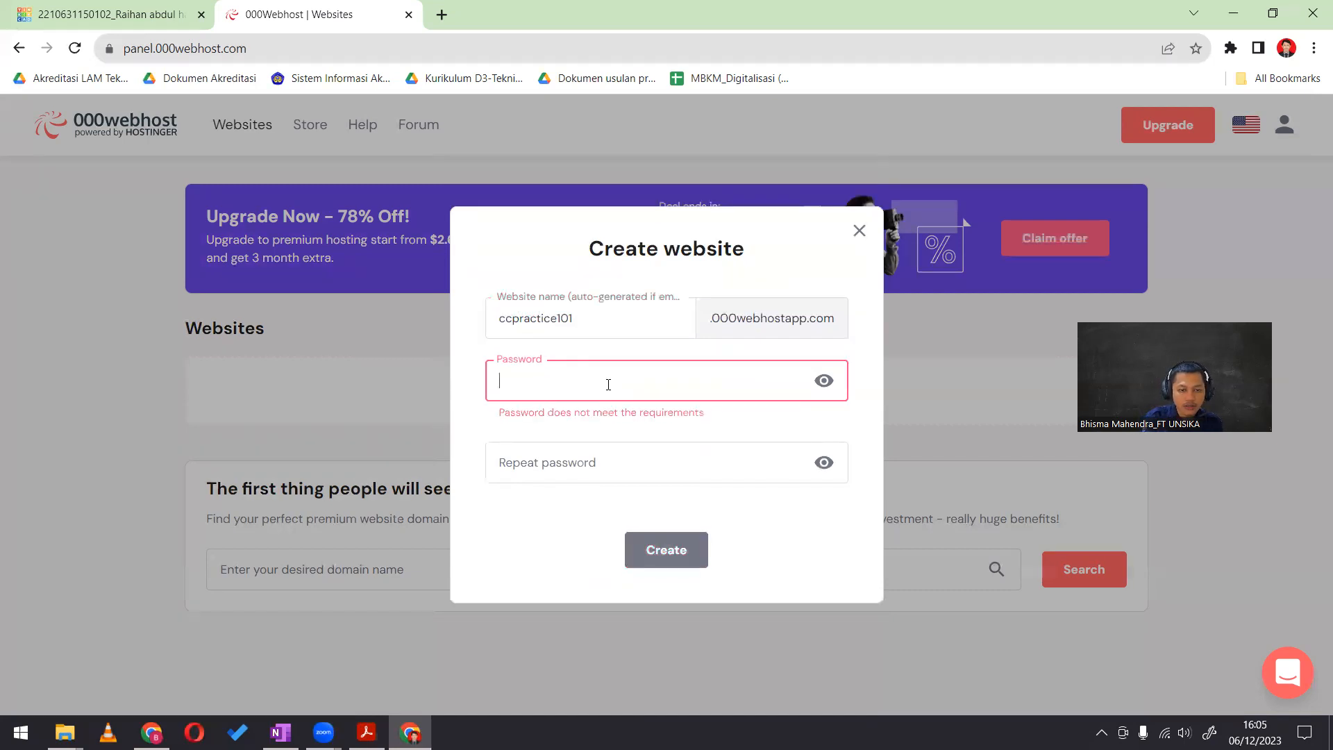
pyautogui.write('••••••')
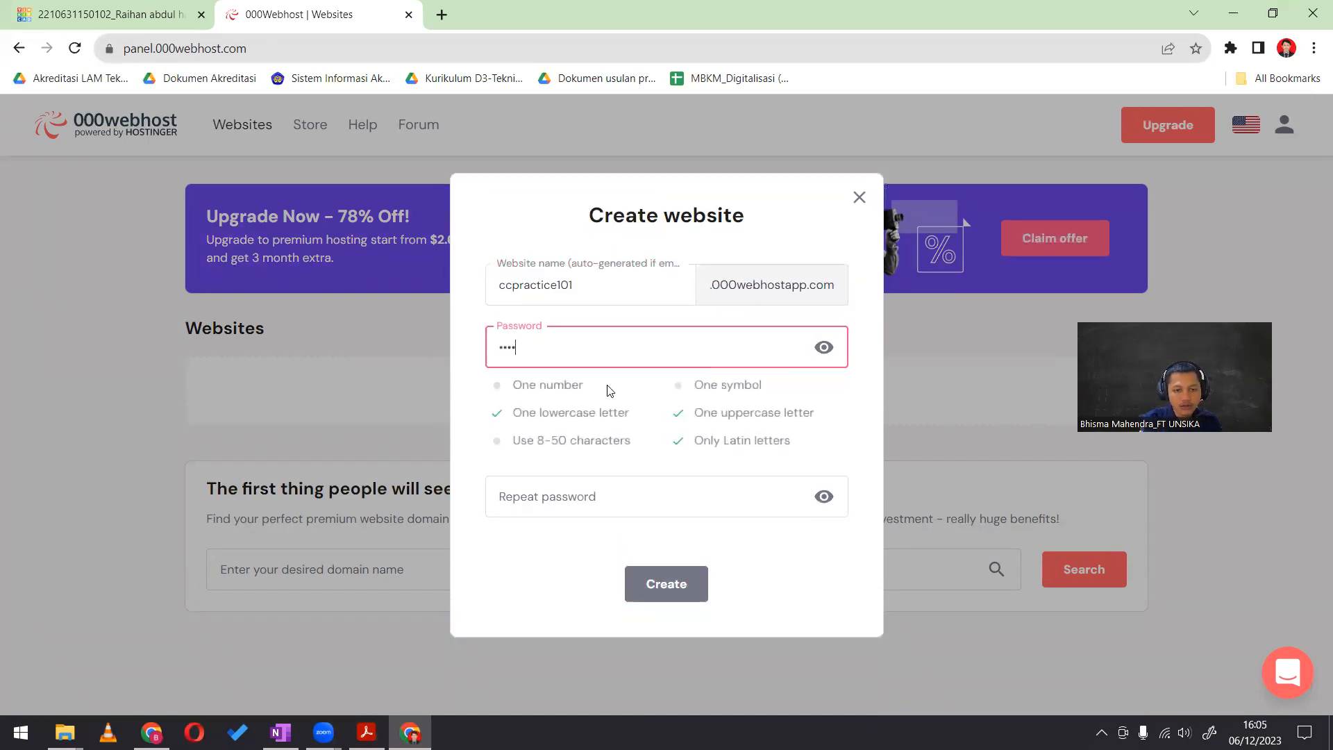
pyautogui.write('•••••')
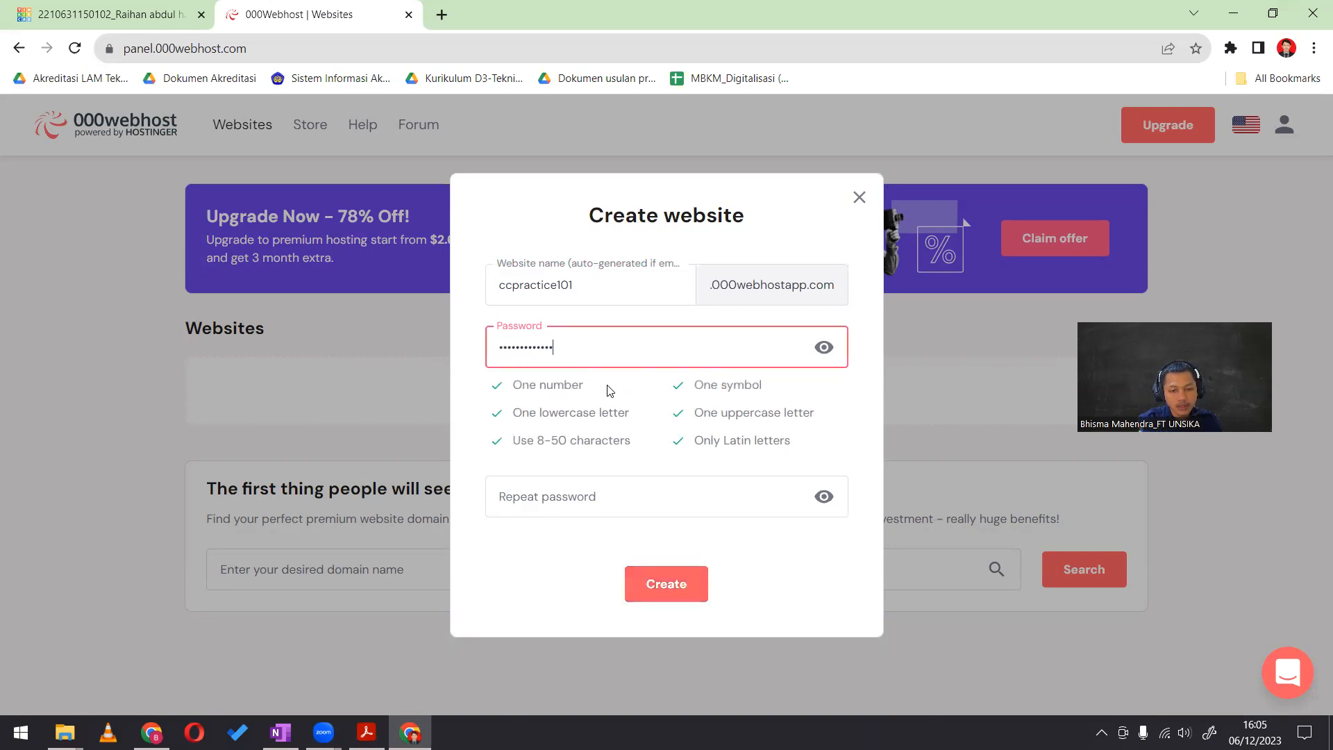
pyautogui.hotkey('ctrl', 'a')
pyautogui.press('BackSpace')
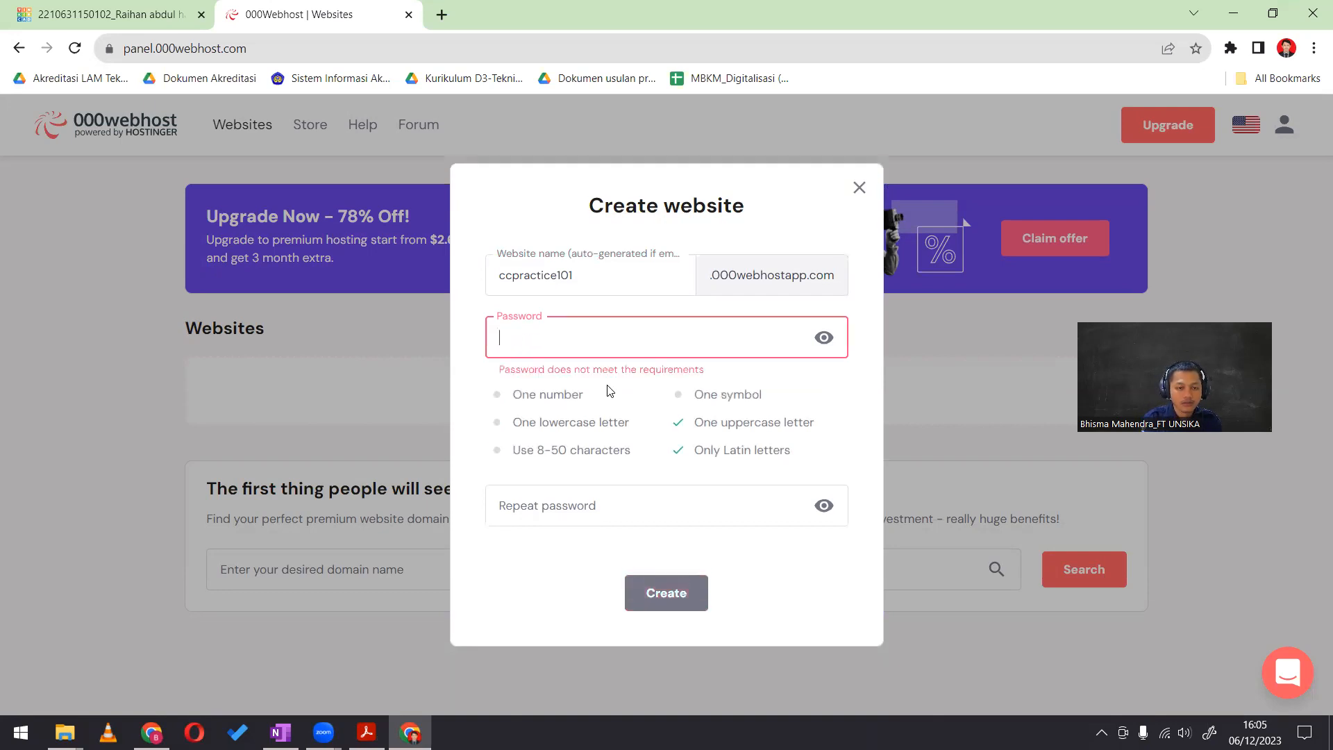
# Enter the new website's password and repeat it in the confirmation field
pyautogui.write('••••••')
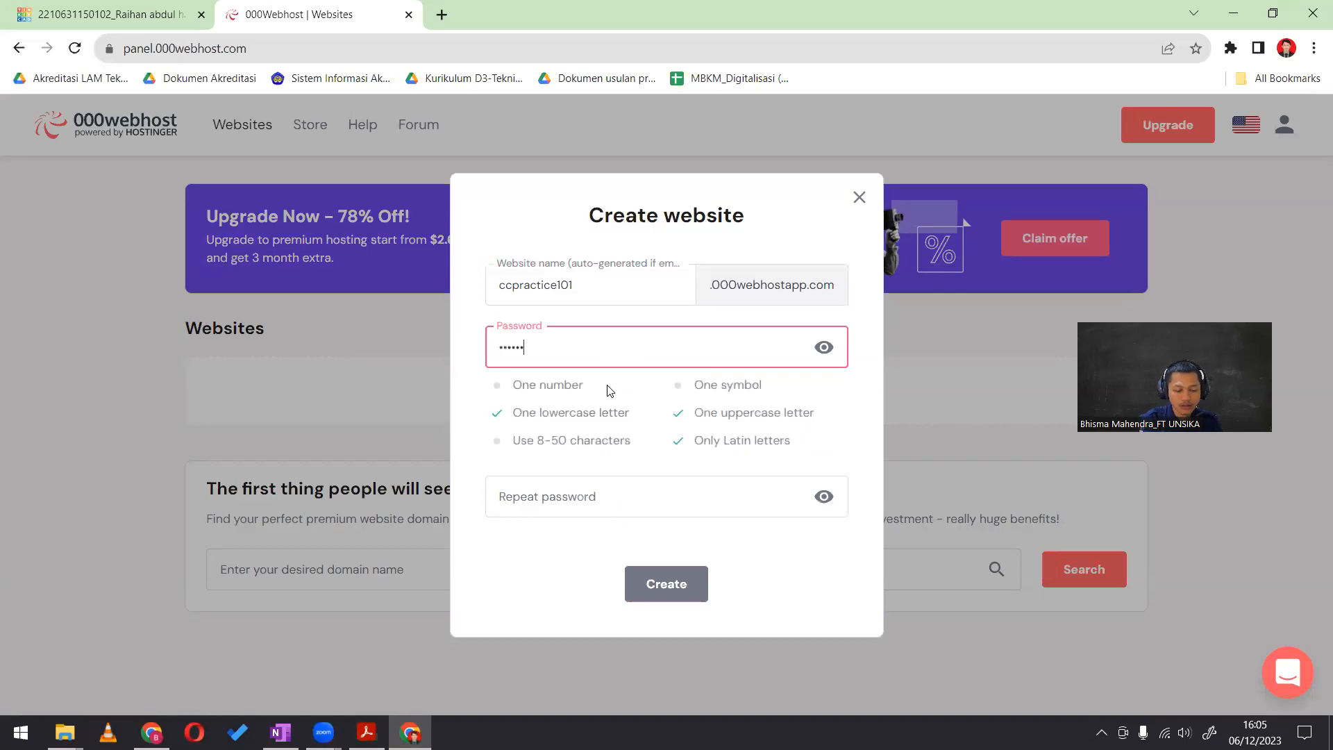
pyautogui.write('•••••••')
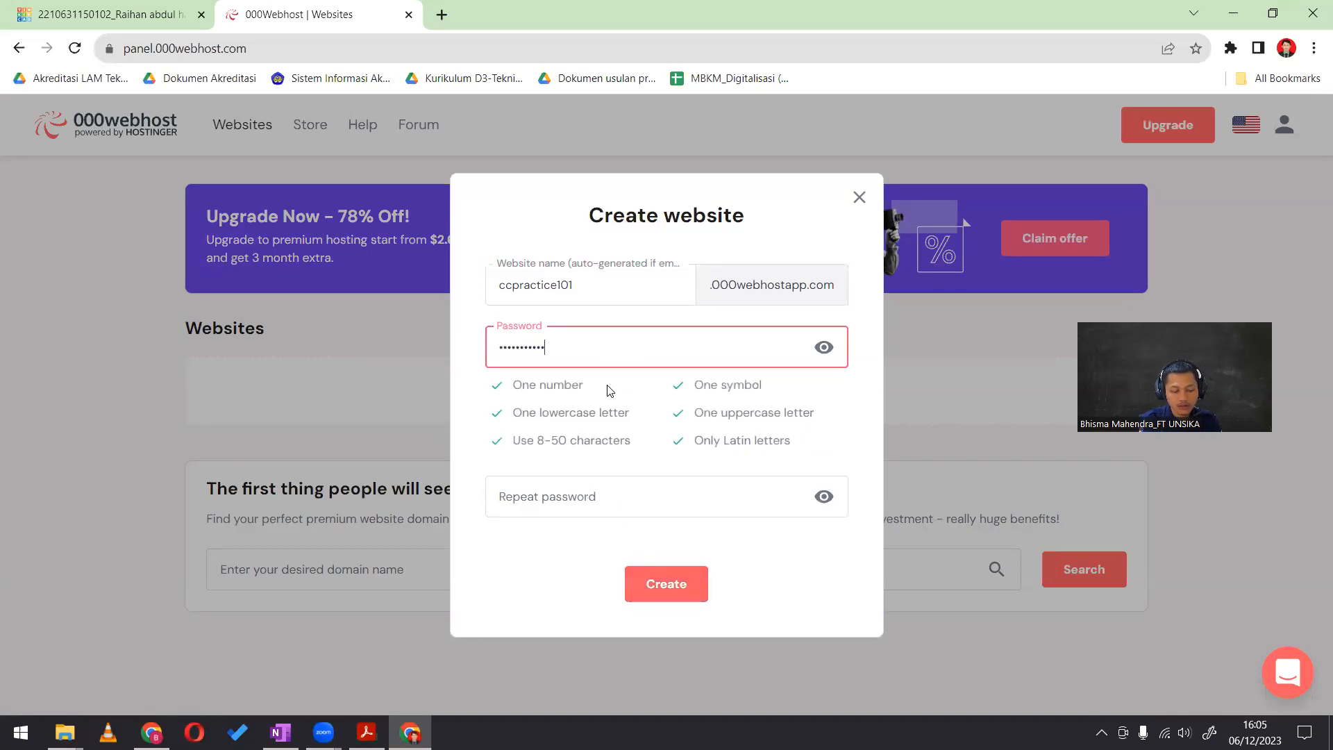
pyautogui.click(609, 506)
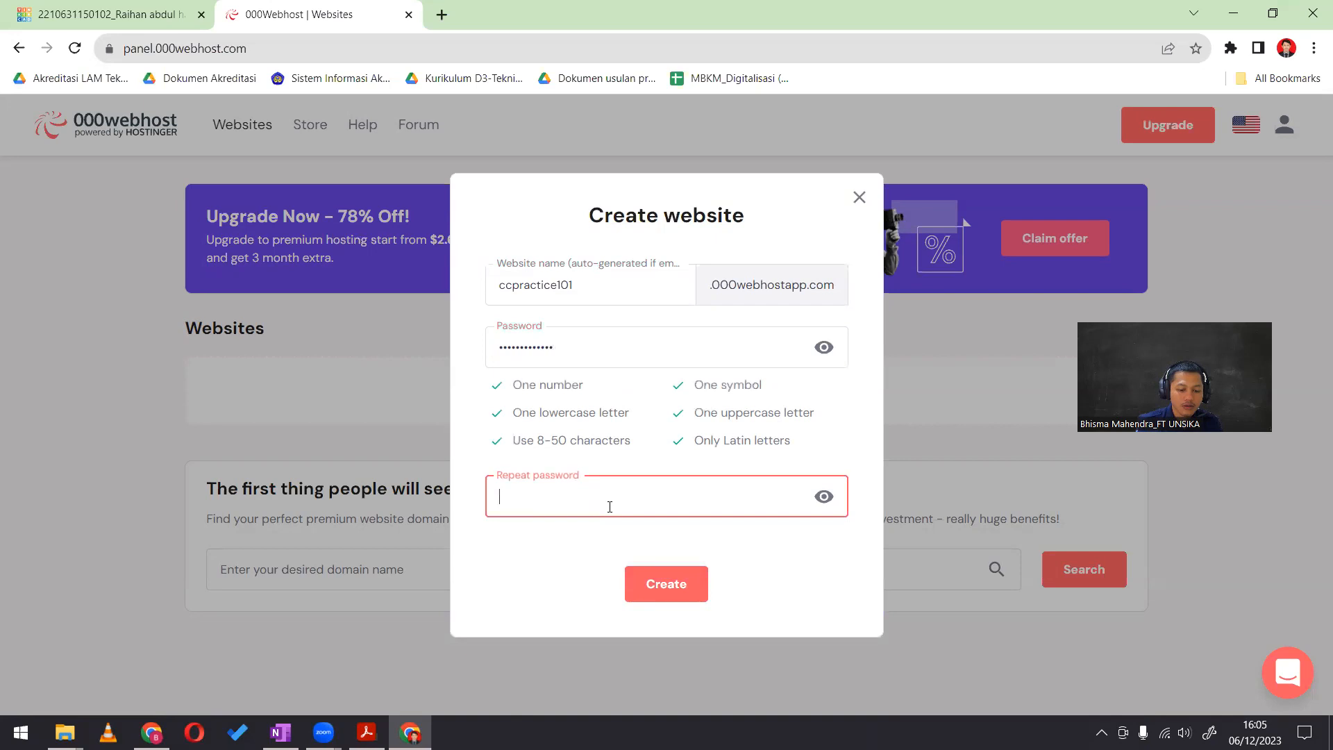
pyautogui.write('••••••')
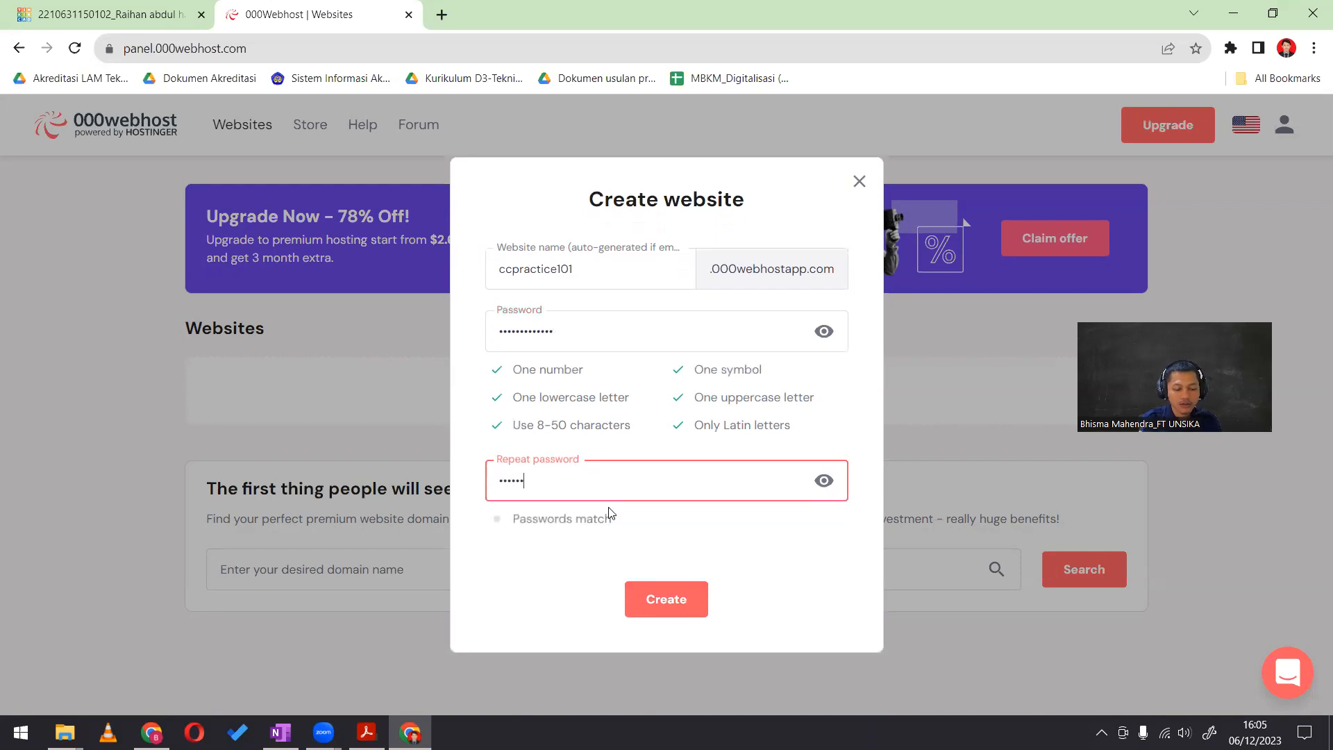
pyautogui.write('••••••')
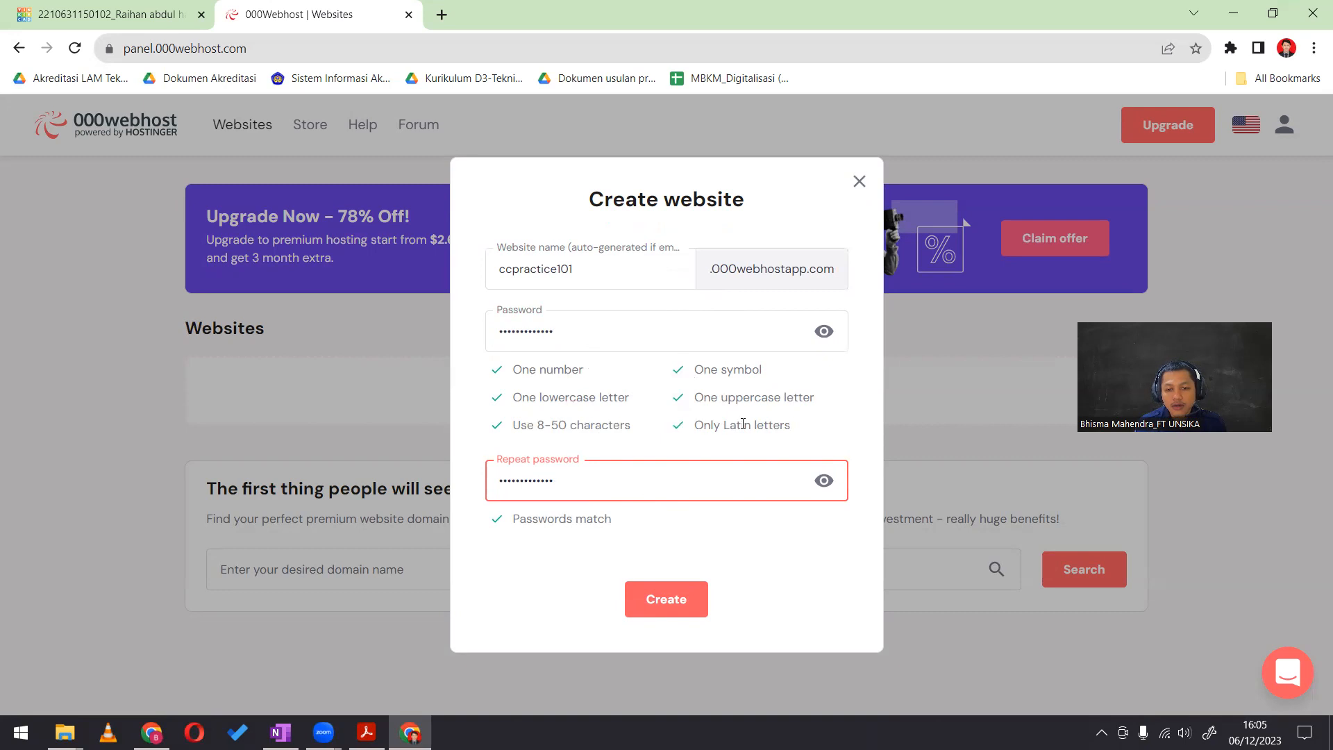
# Try to create the ccpractice101 website, closing its dialog and reloading the page
pyautogui.click(665, 605)
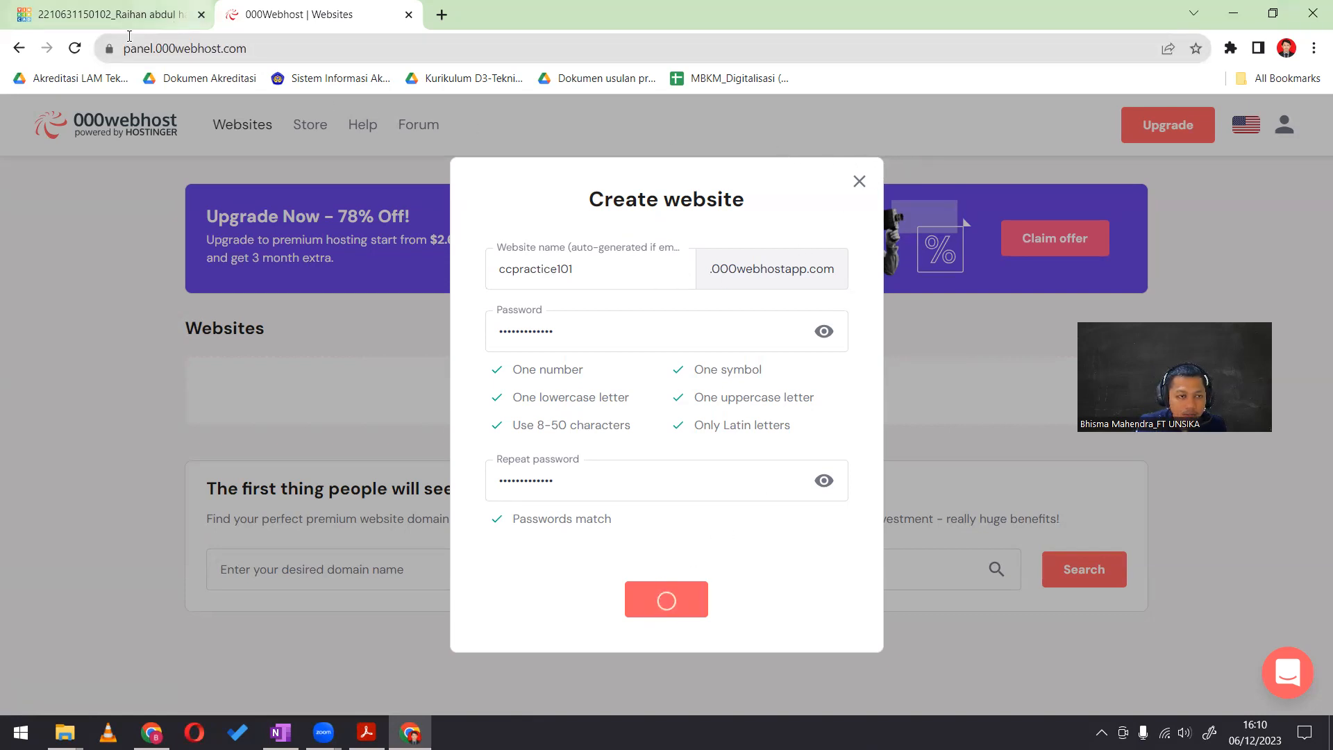
pyautogui.click(860, 182)
pyautogui.click(77, 50)
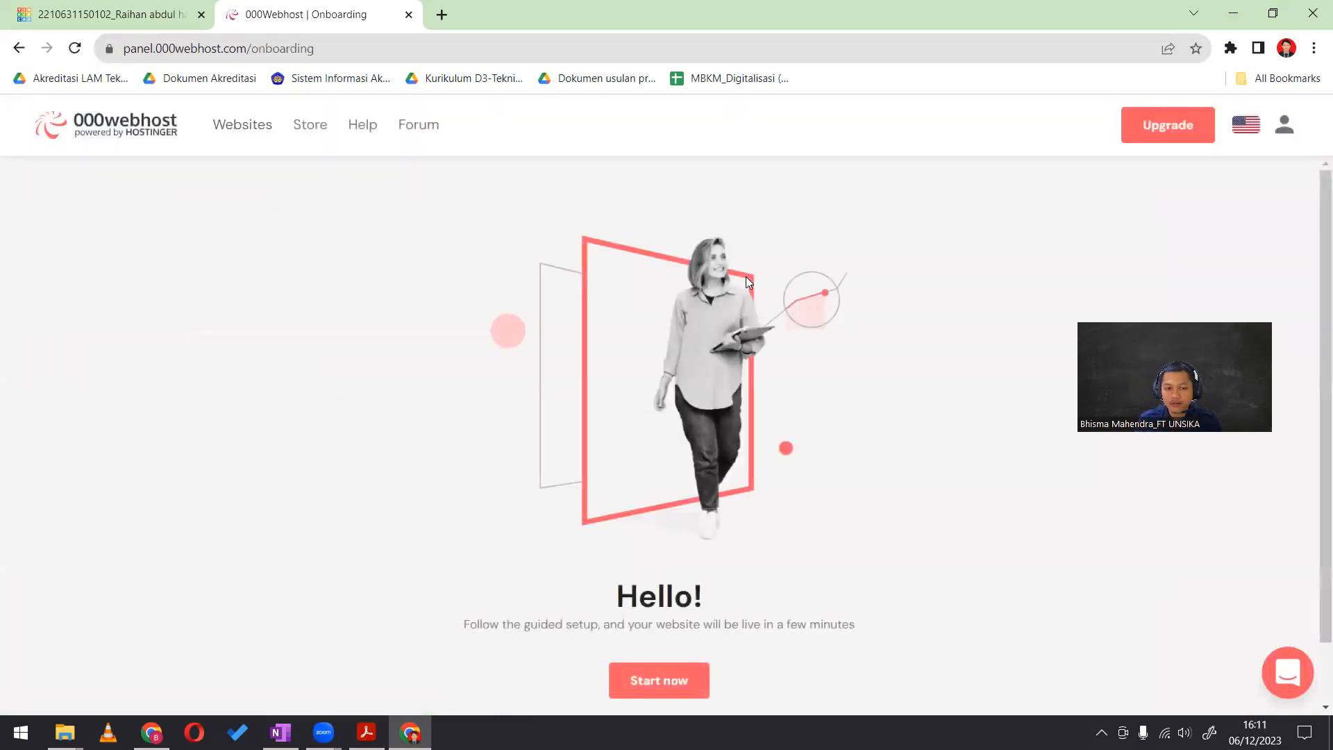
# Return from the onboarding page to the account's websites and start creating another website
pyautogui.click(661, 603)
pyautogui.click(595, 325)
pyautogui.click(243, 138)
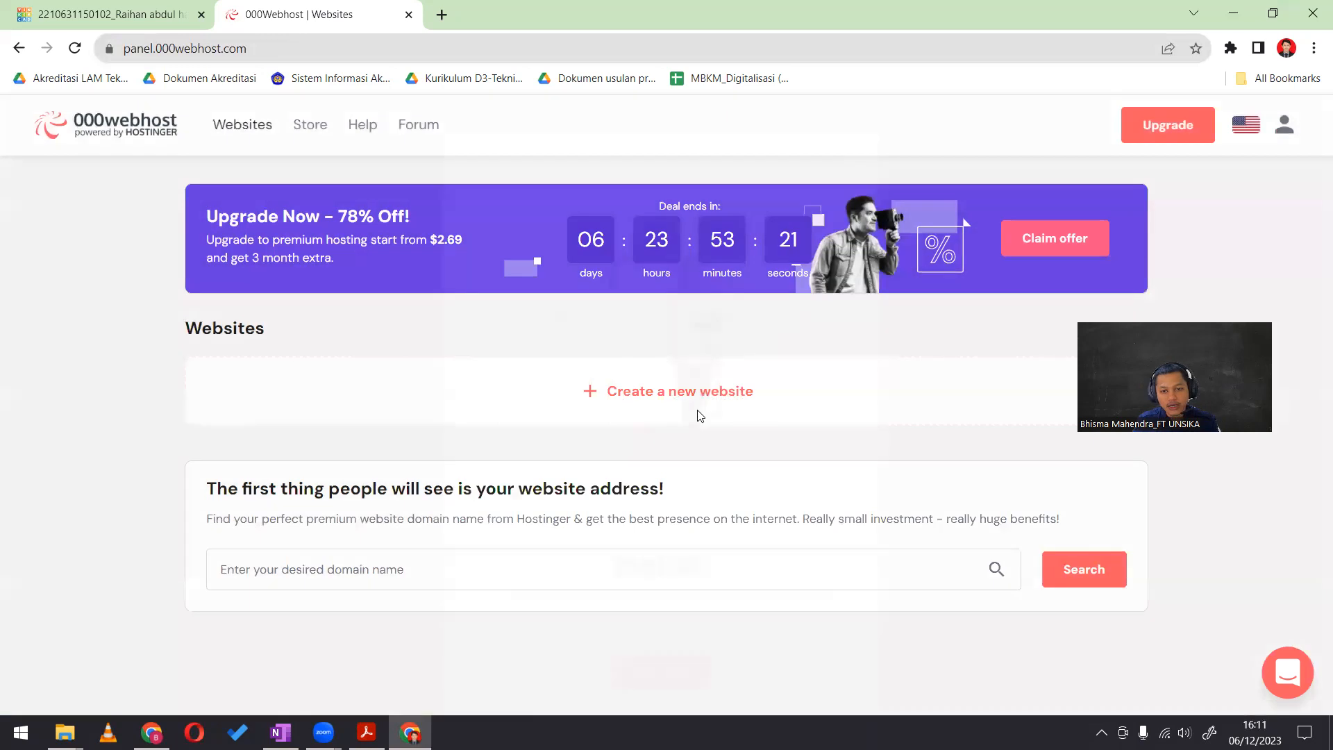
pyautogui.click(700, 415)
pyautogui.click(655, 665)
# Name the new website CCpractice102, without a hyphen
pyautogui.click(537, 325)
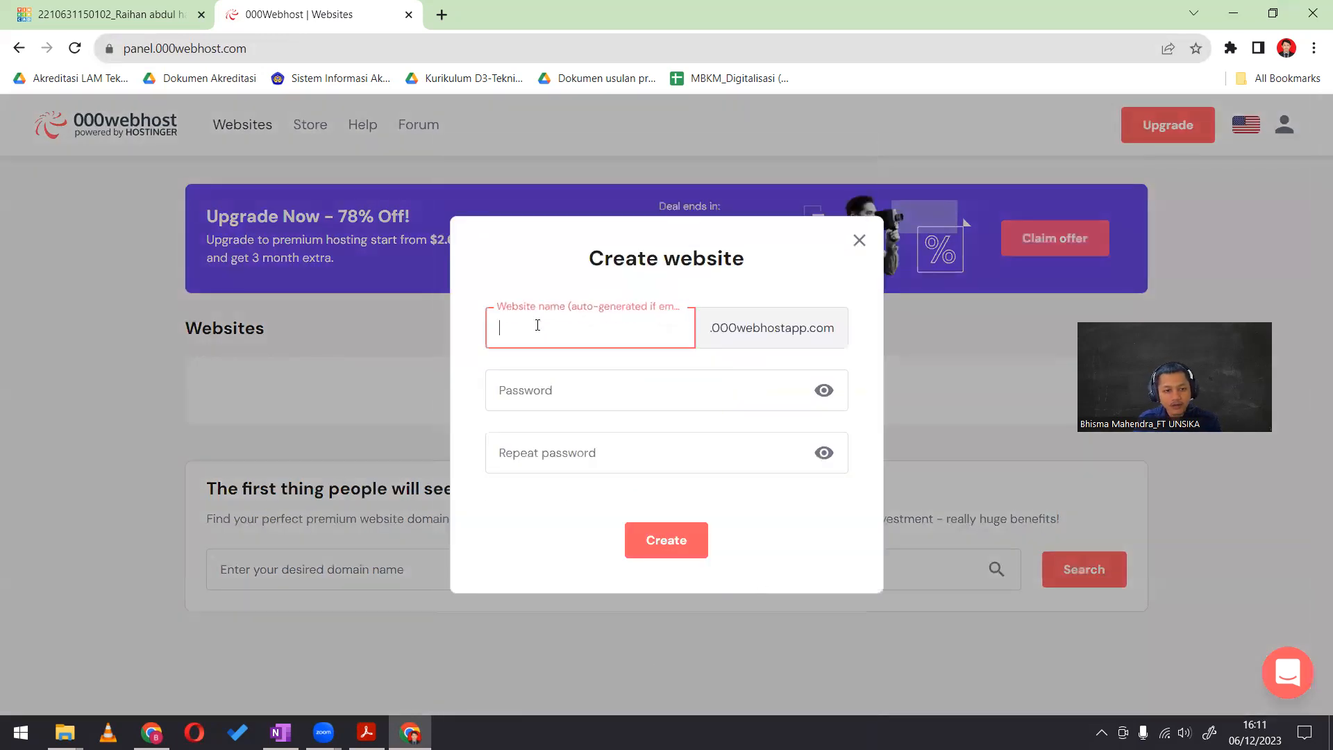
pyautogui.press('capslock')
pyautogui.press('capslock')
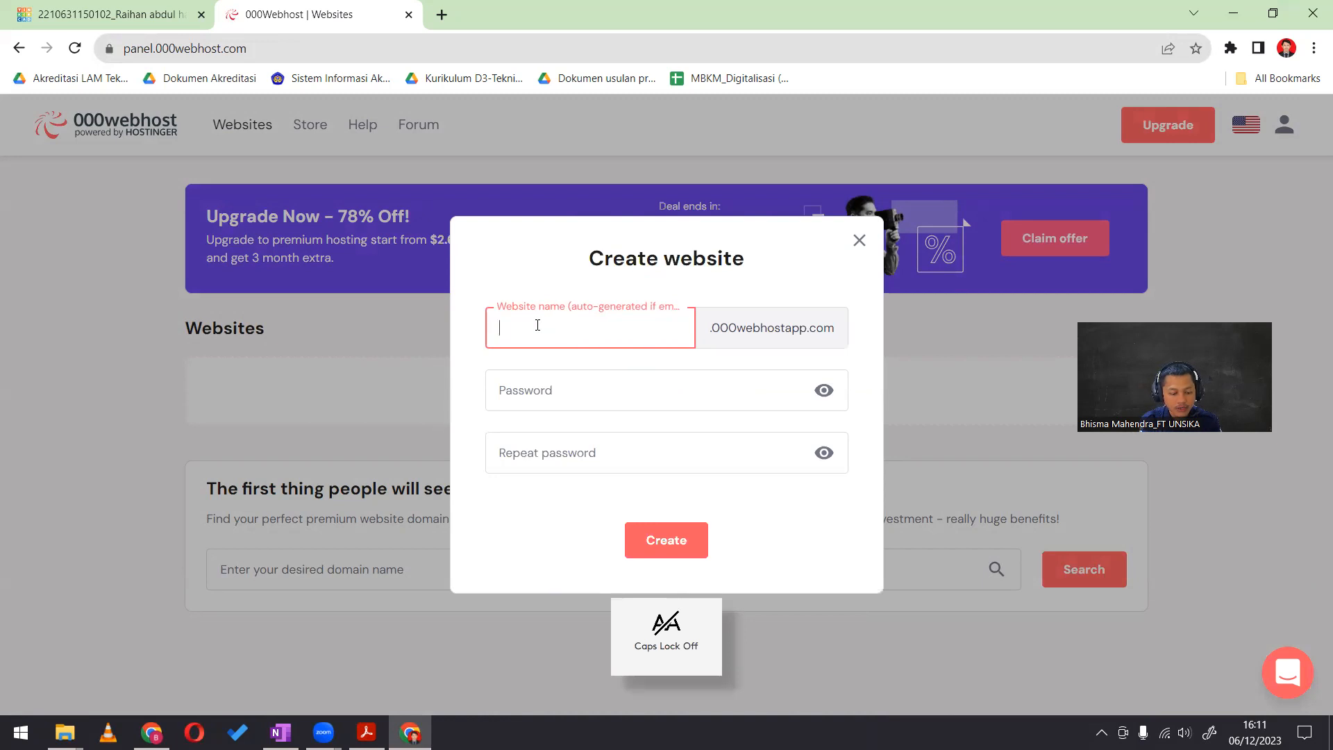
pyautogui.write('cc')
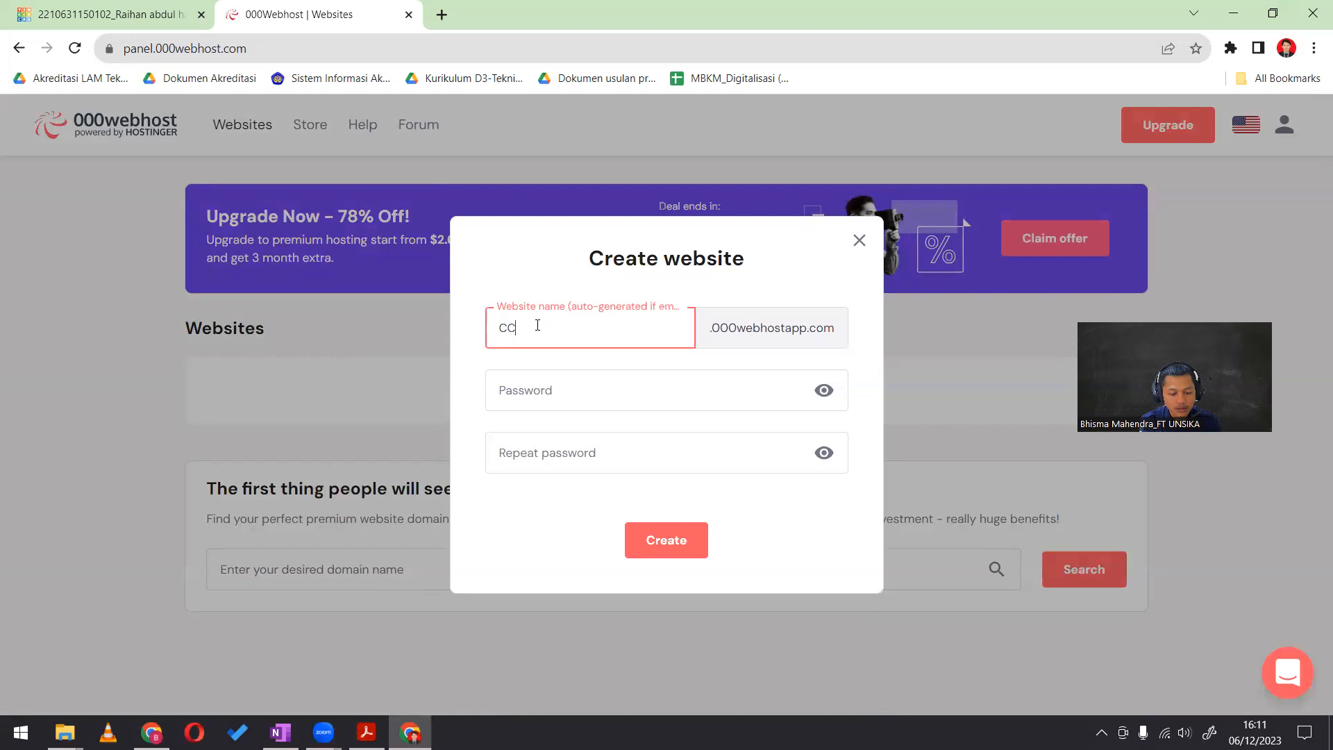
pyautogui.write('-prac')
pyautogui.write('tice101')
pyautogui.press('BackSpace')
pyautogui.write('2')
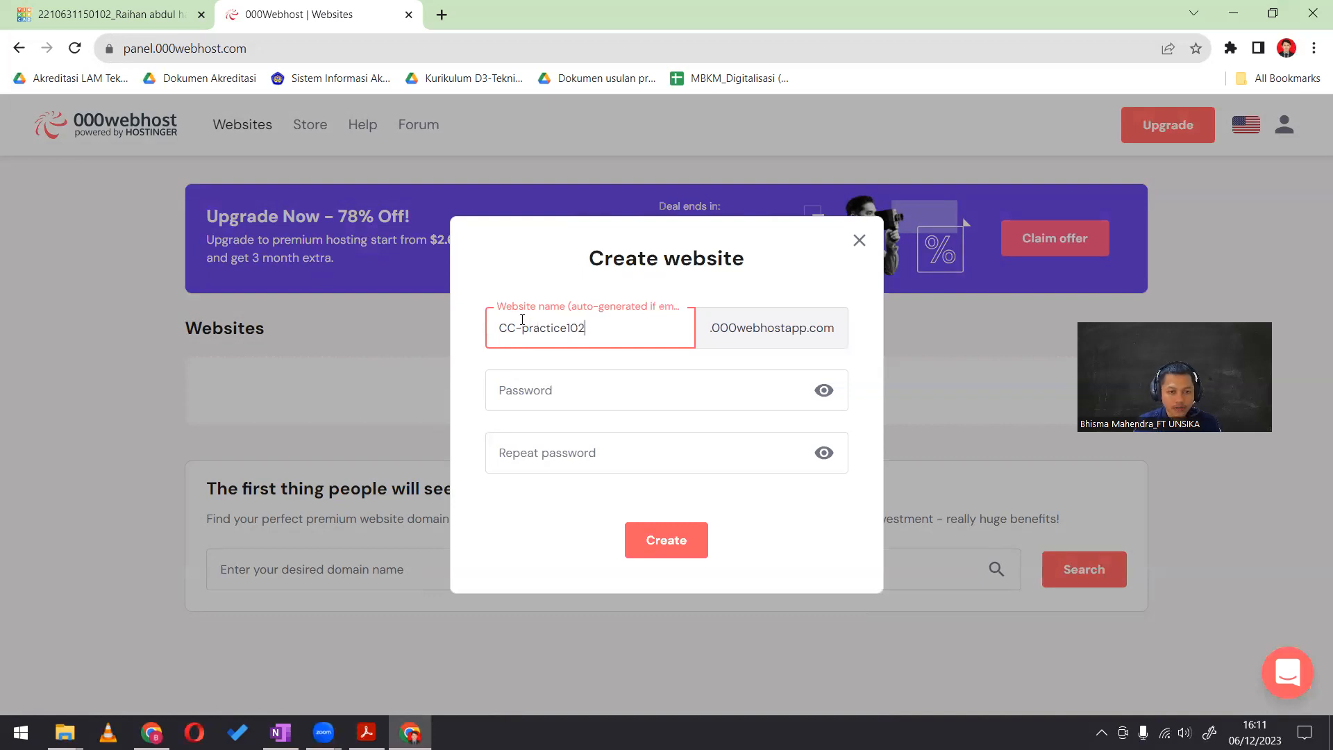
pyautogui.press('BackSpace')
# Enter and repeat the password for CCpractice102 and try to create the website
pyautogui.click(577, 395)
pyautogui.write('••••••')
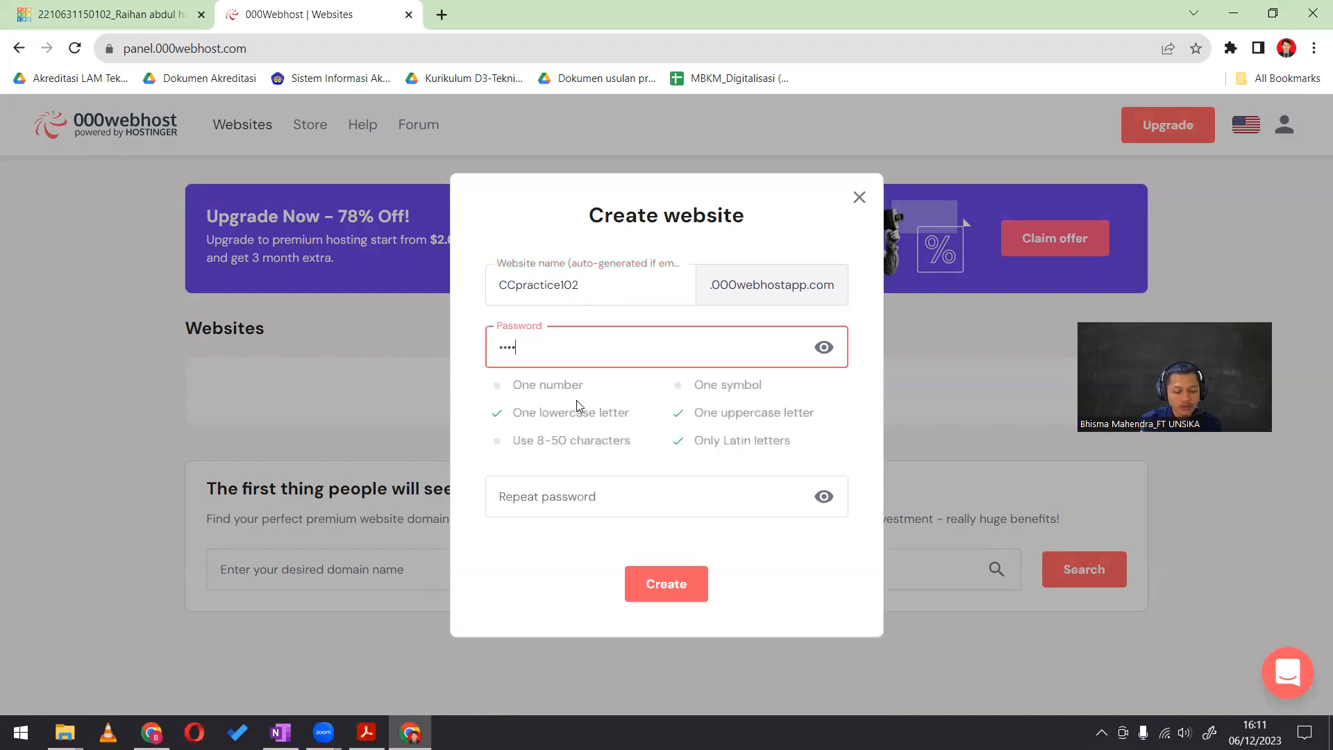
pyautogui.write('•••••••')
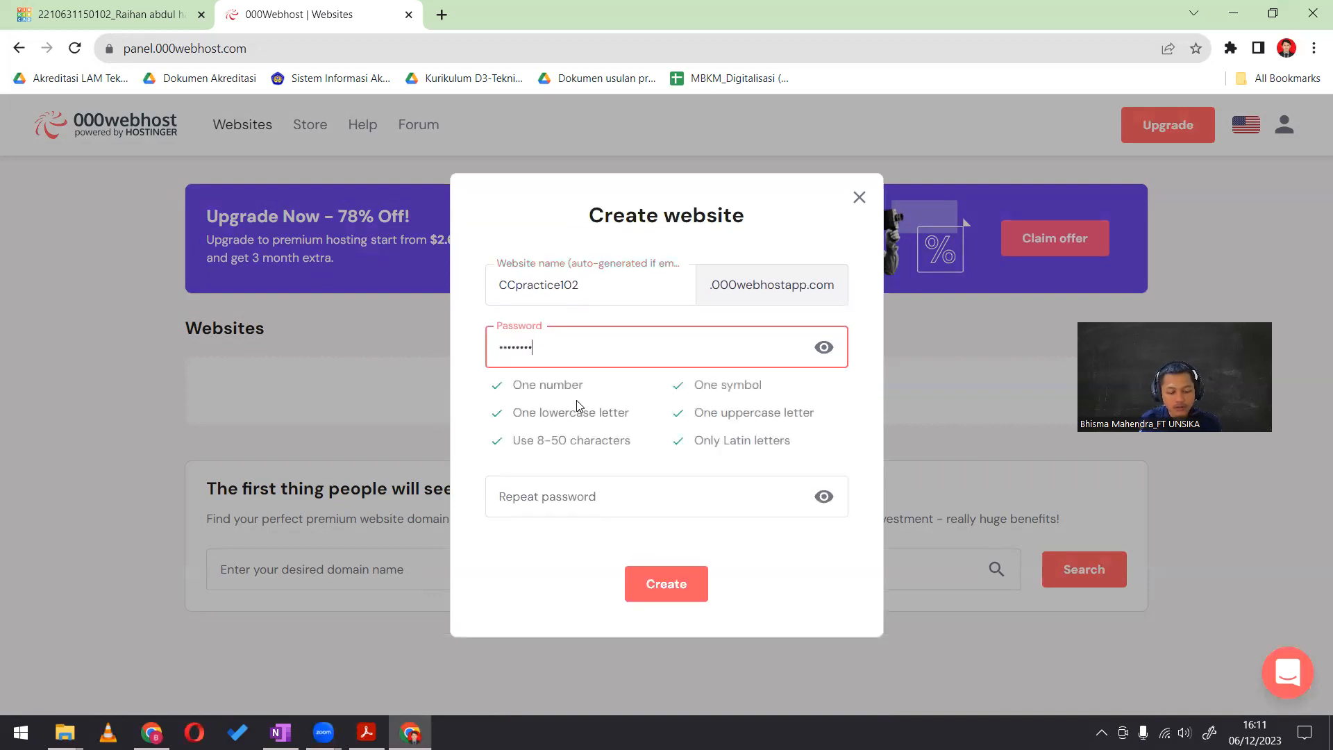
pyautogui.press('Tab')
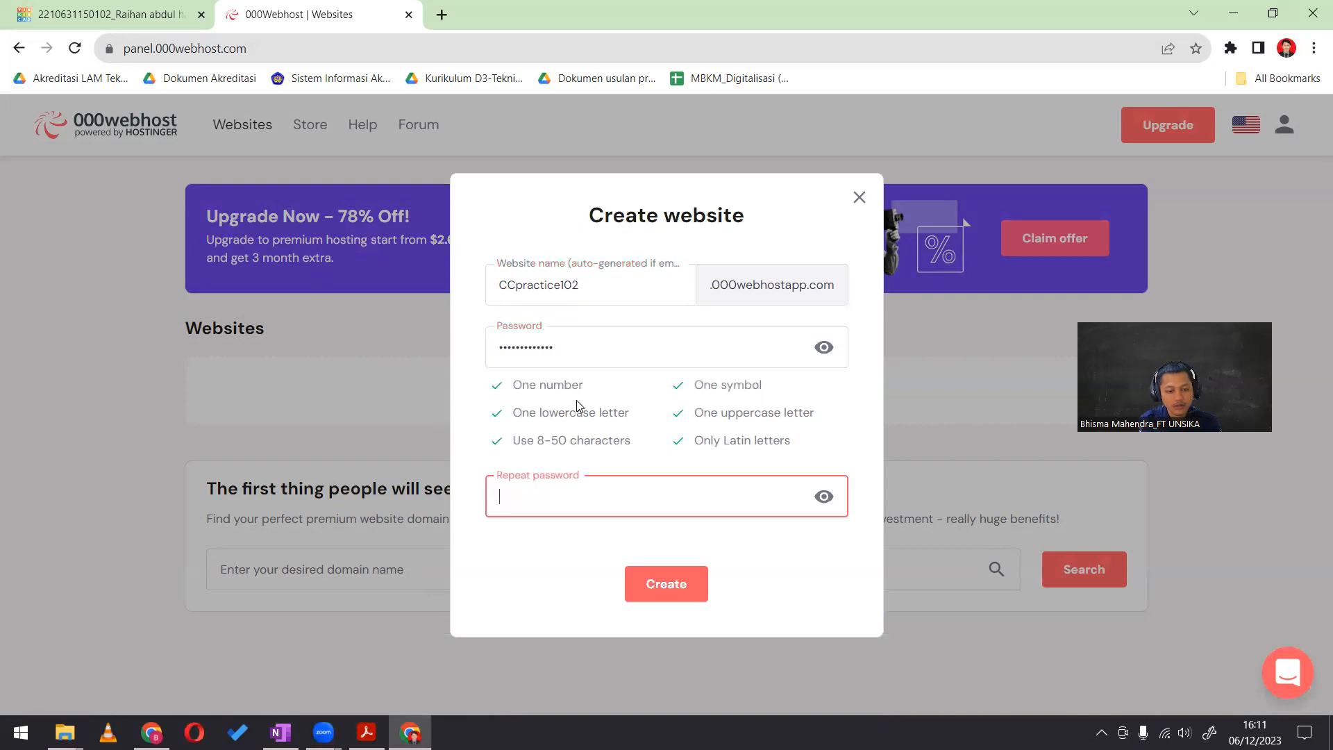
pyautogui.write('•••••••••••••')
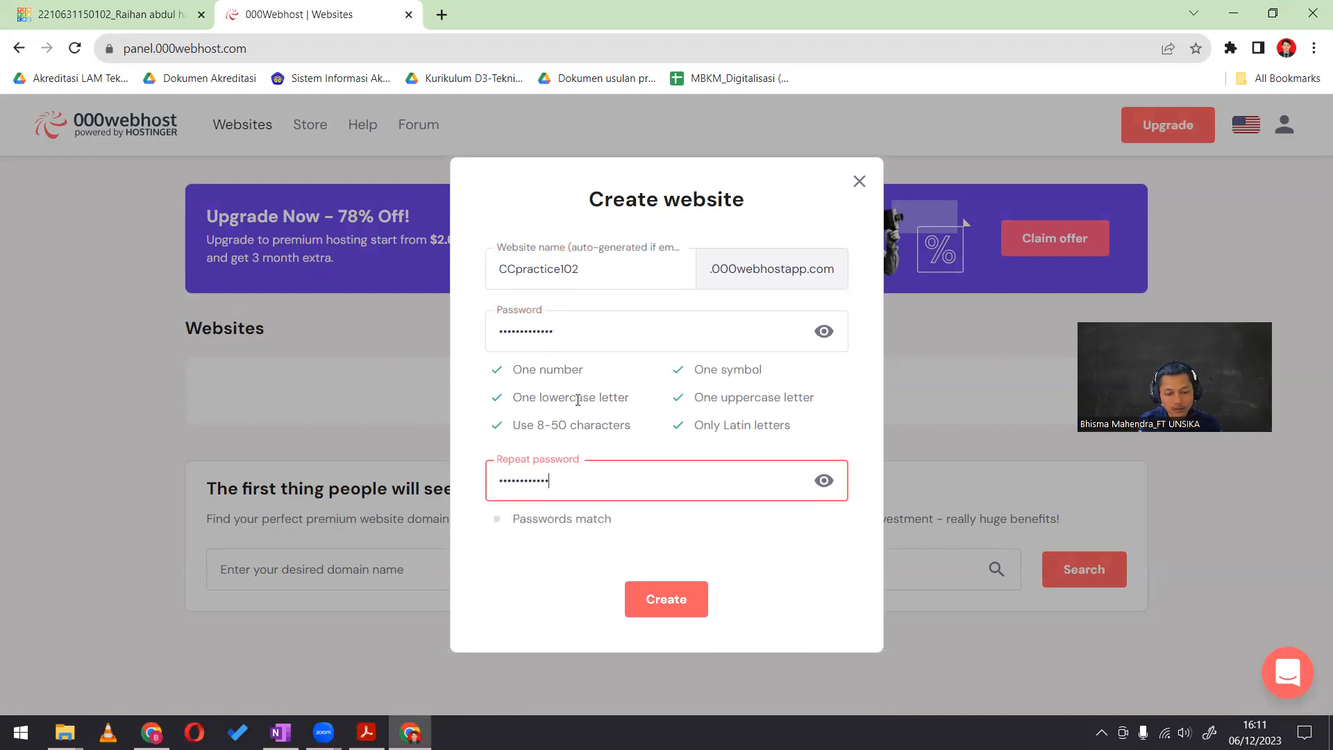
pyautogui.click(672, 600)
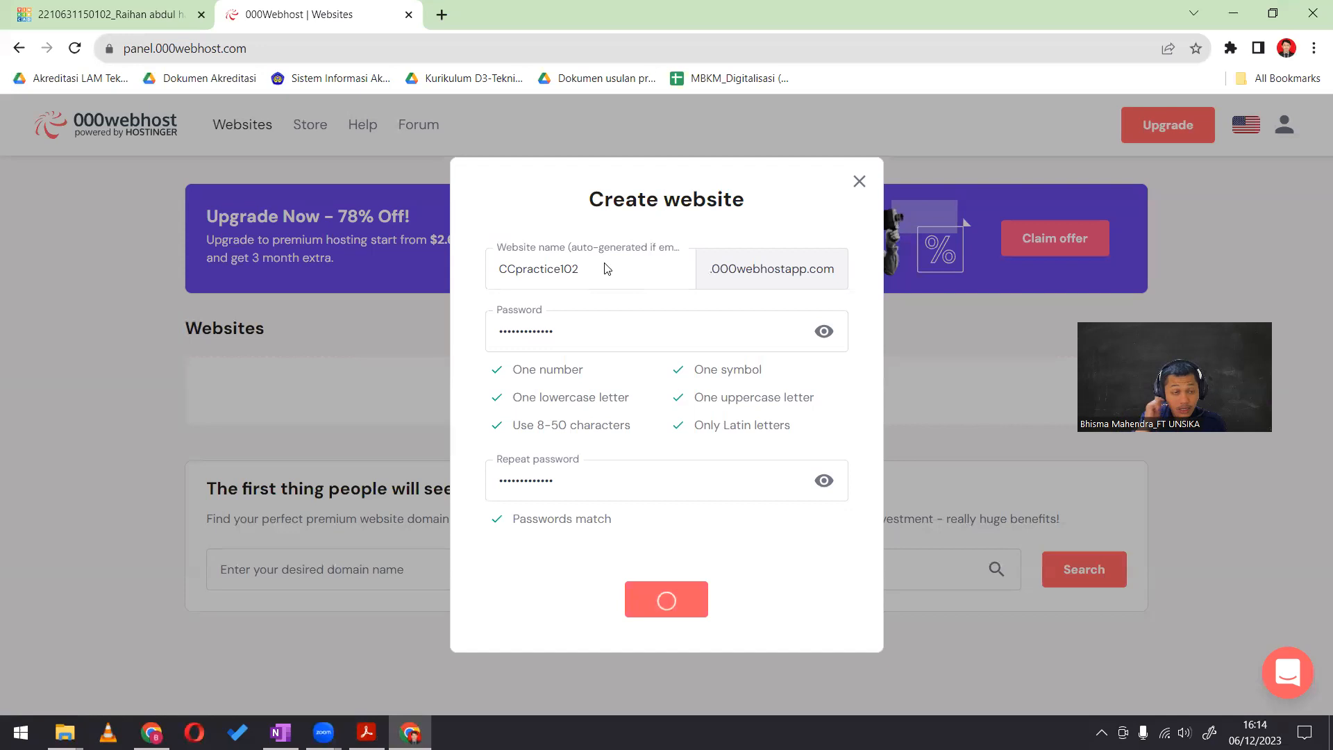
# Abandon the creation of CCpractice102 and reload the account's websites page
pyautogui.click(860, 183)
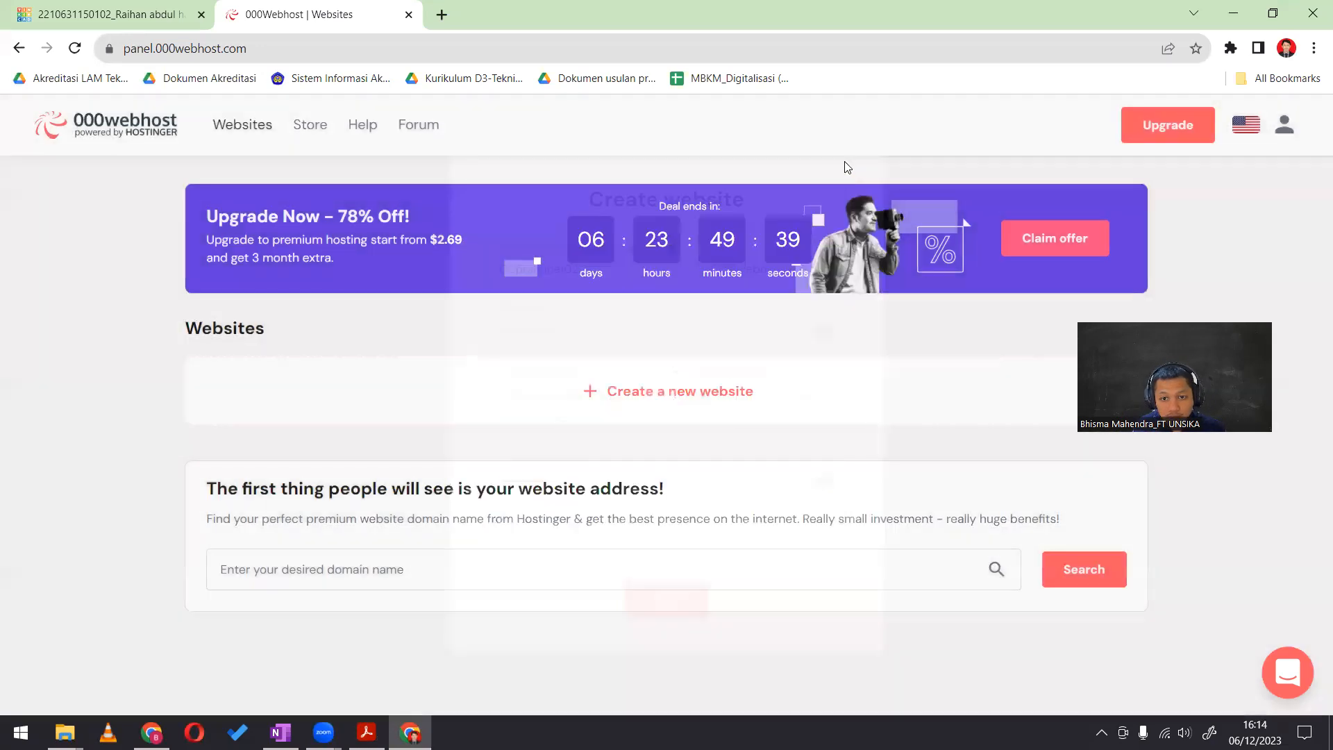
pyautogui.click(74, 48)
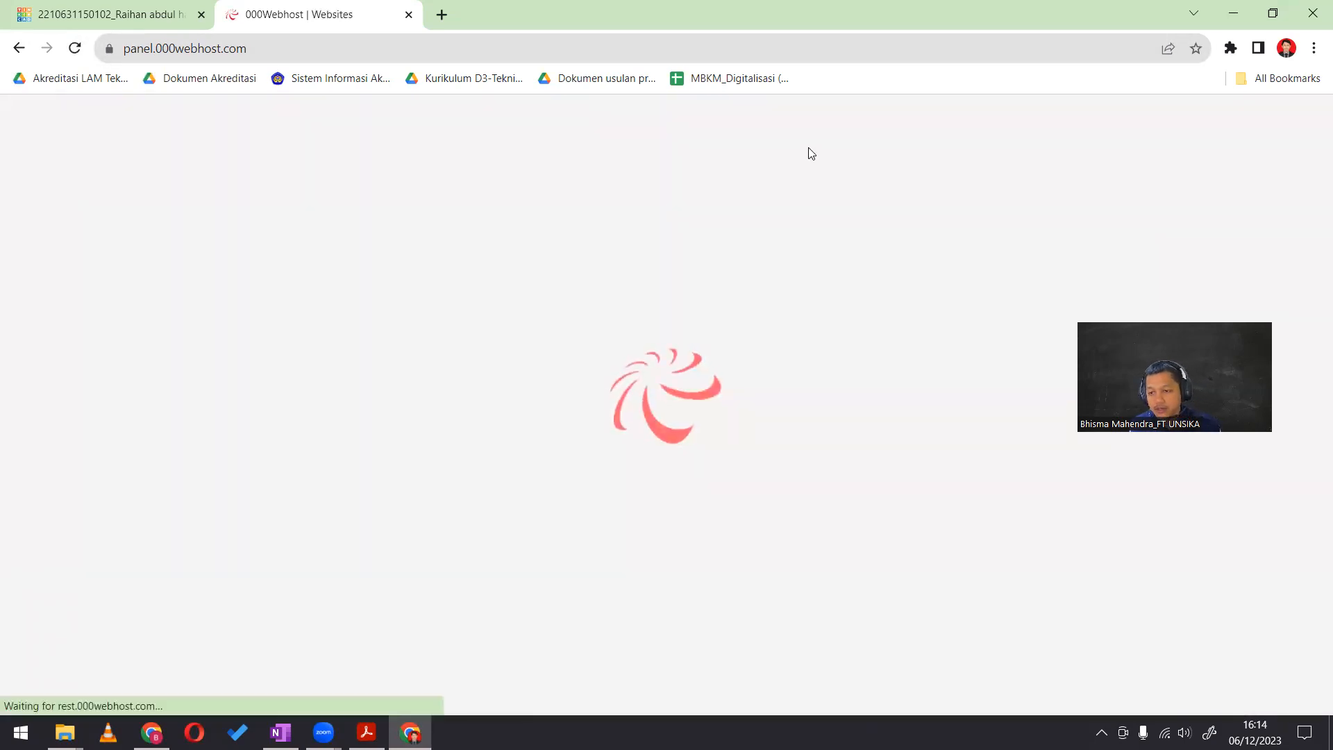
pyautogui.click(240, 126)
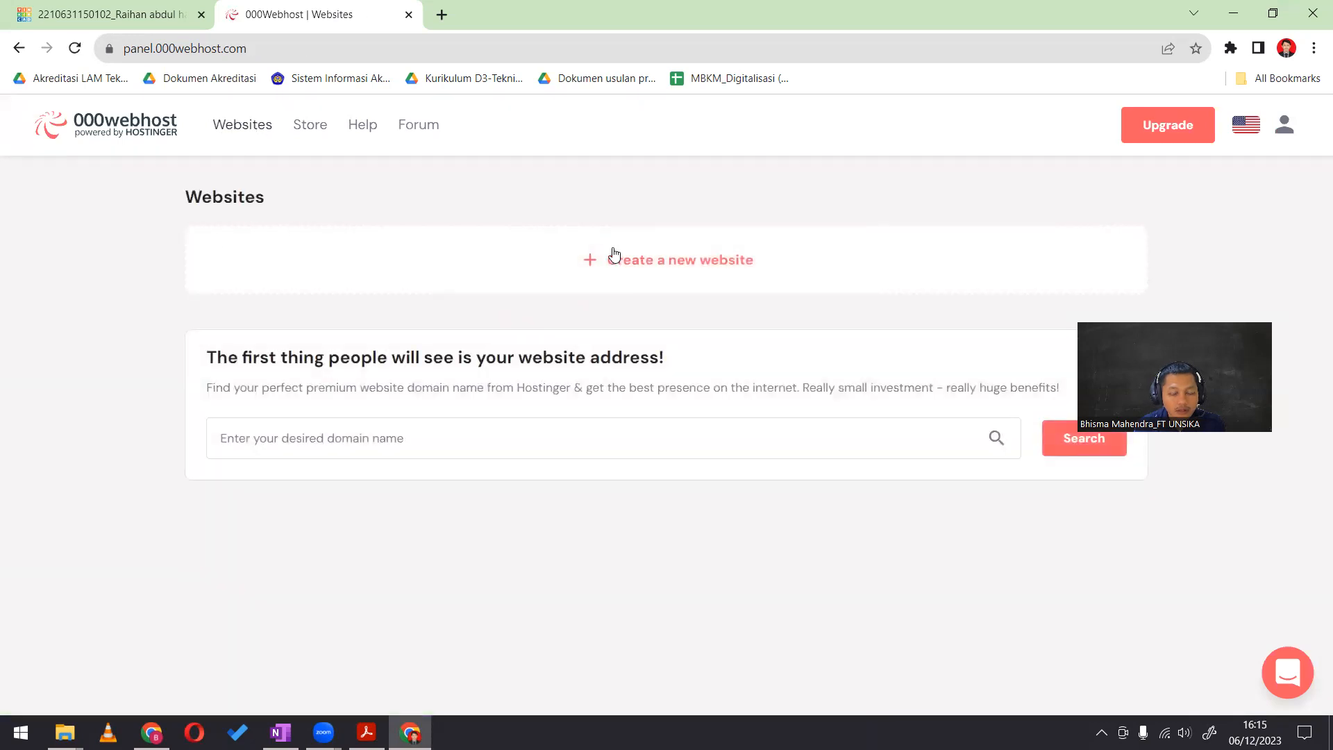
# Look through the hosting upgrade offer and the products in the Power Store
pyautogui.click(1156, 137)
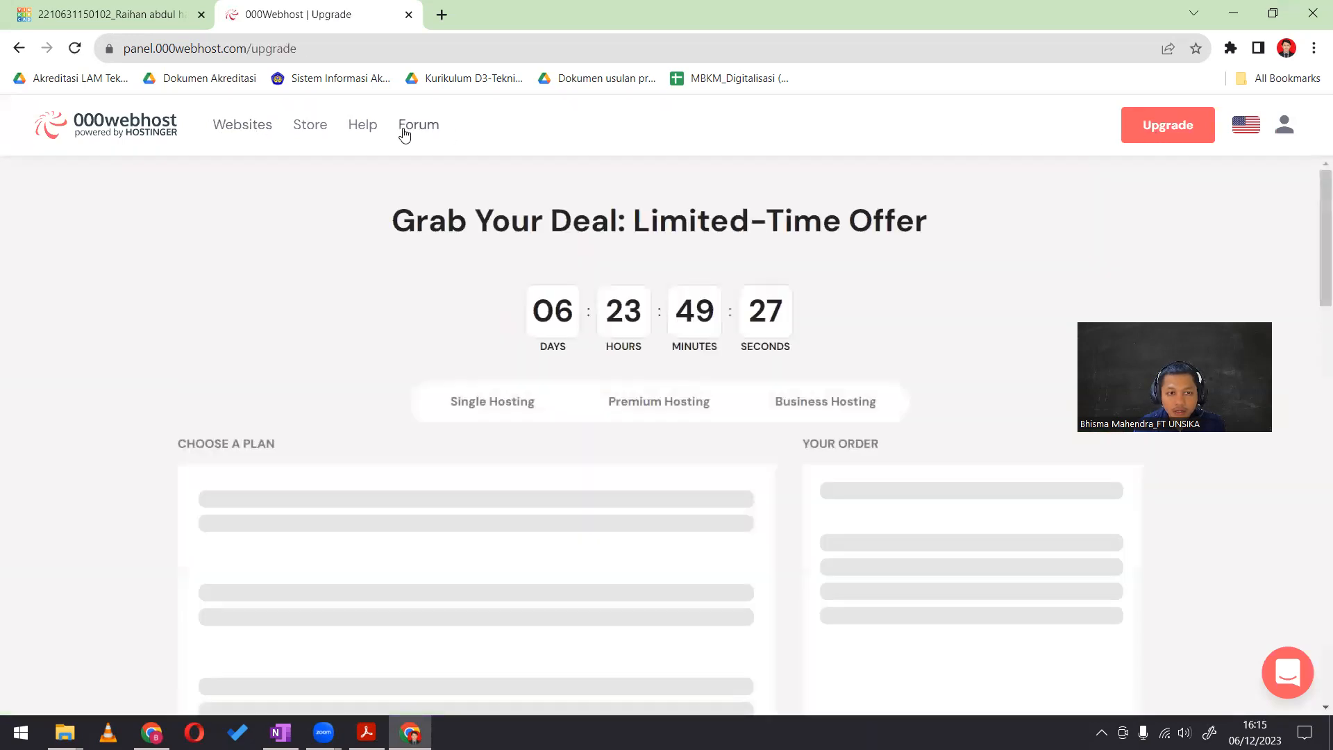
pyautogui.click(400, 126)
pyautogui.click(318, 13)
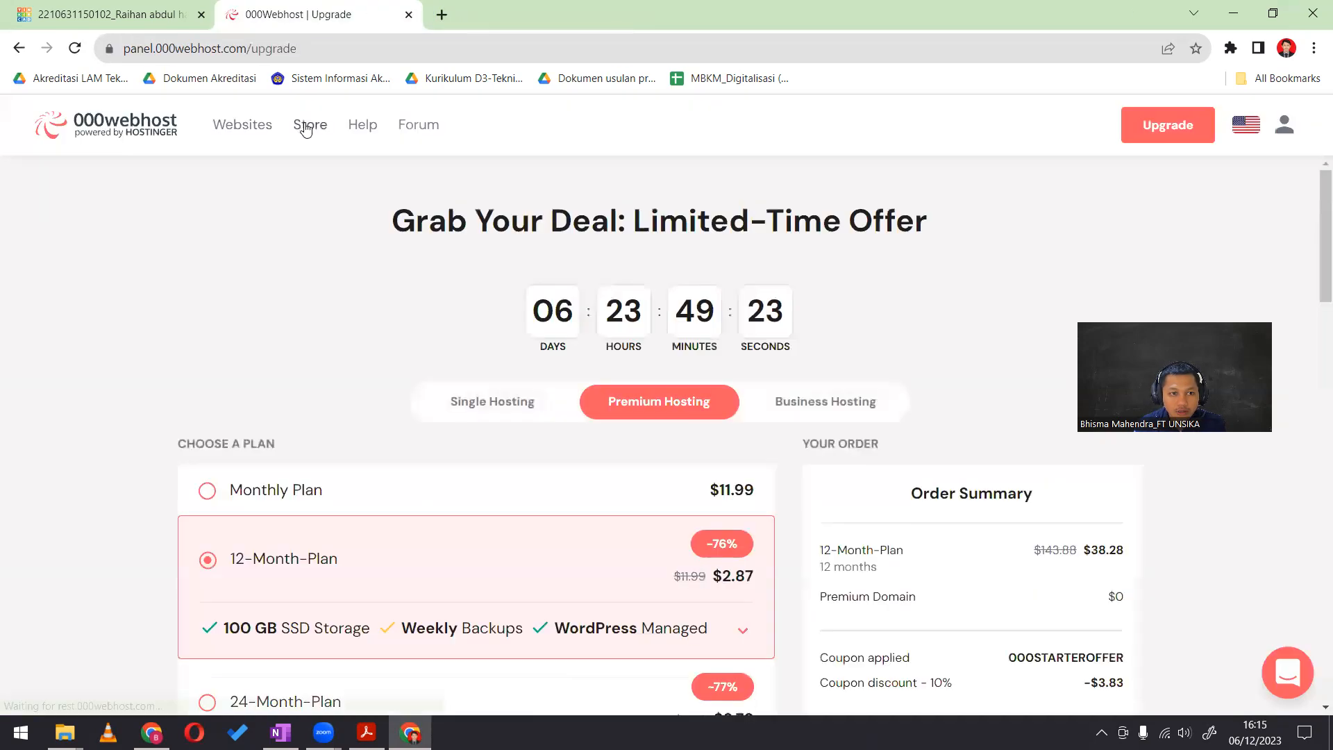
pyautogui.click(307, 126)
pyautogui.scroll(-7, 156, 375)
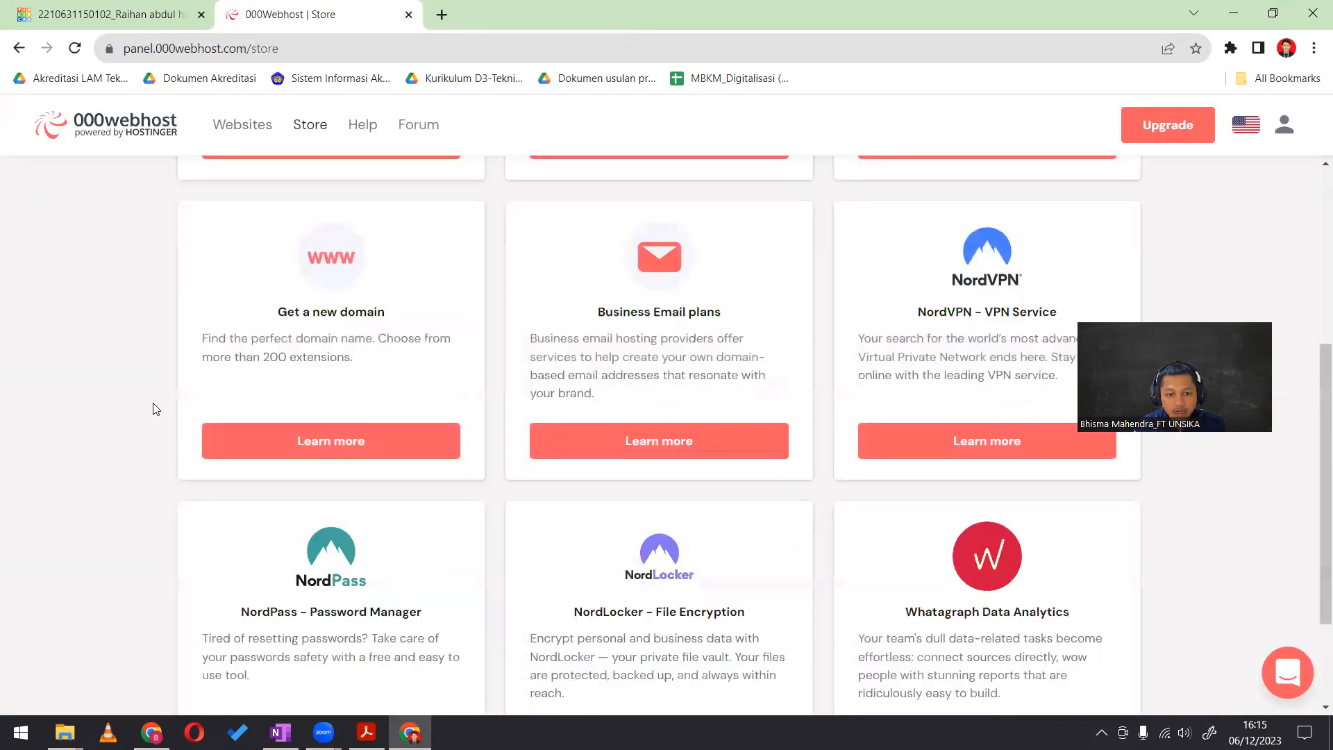
pyautogui.scroll(10, 156, 407)
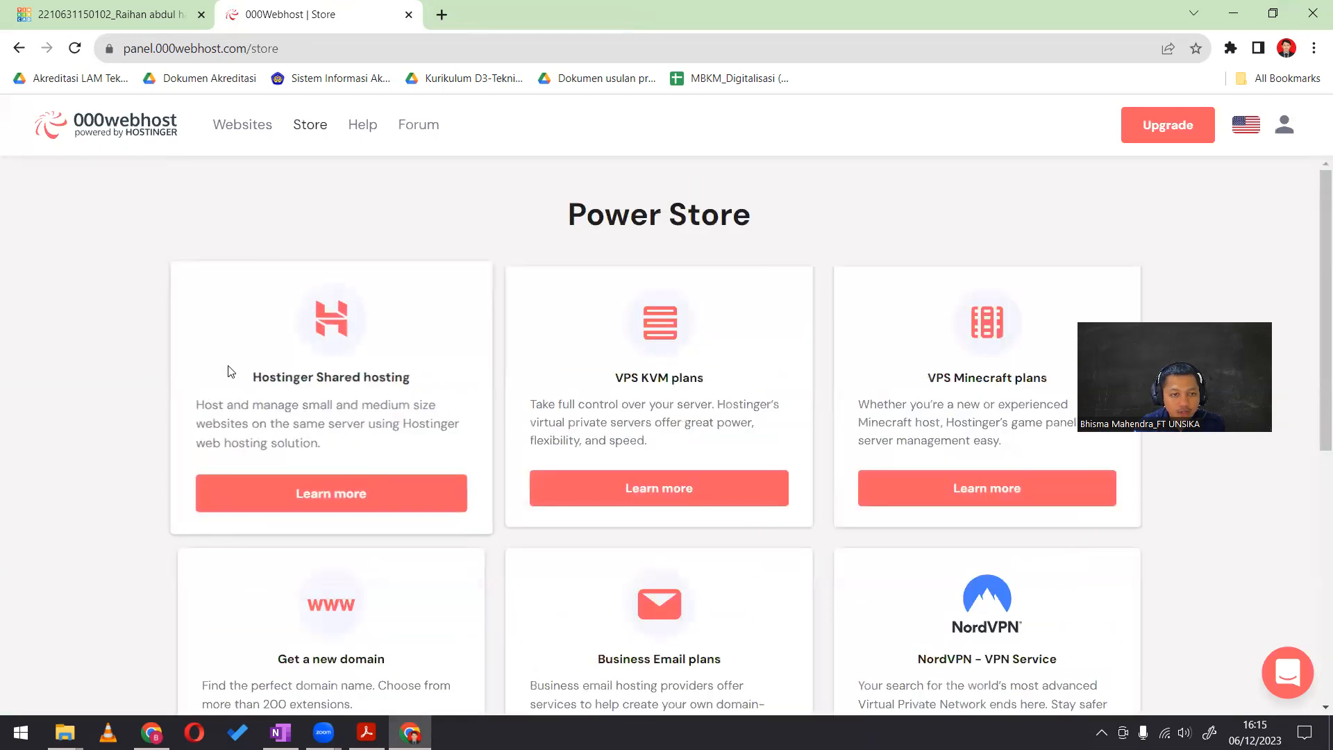
# Go back to the account's websites and open the creation form for a new website
pyautogui.click(244, 128)
pyautogui.click(681, 392)
pyautogui.click(658, 665)
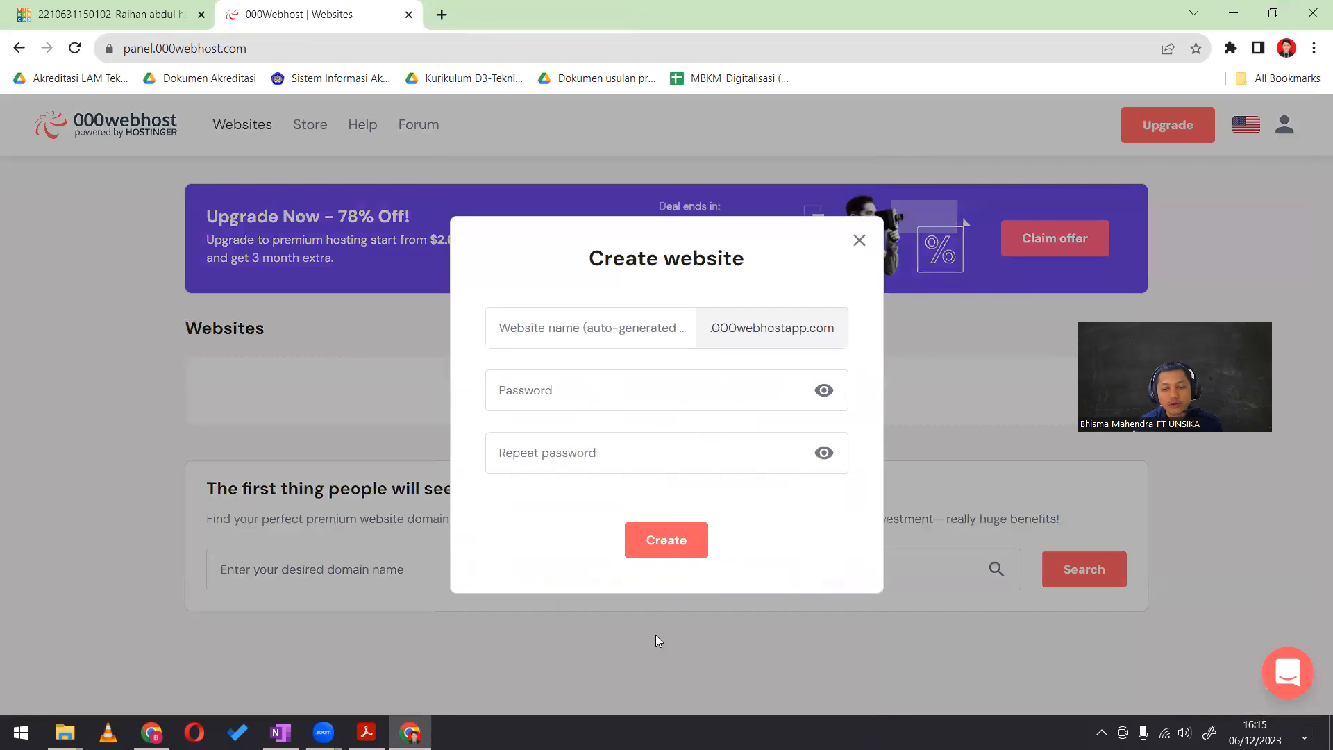
# Name the new website Practicecloudcomputingwithme
pyautogui.click(614, 328)
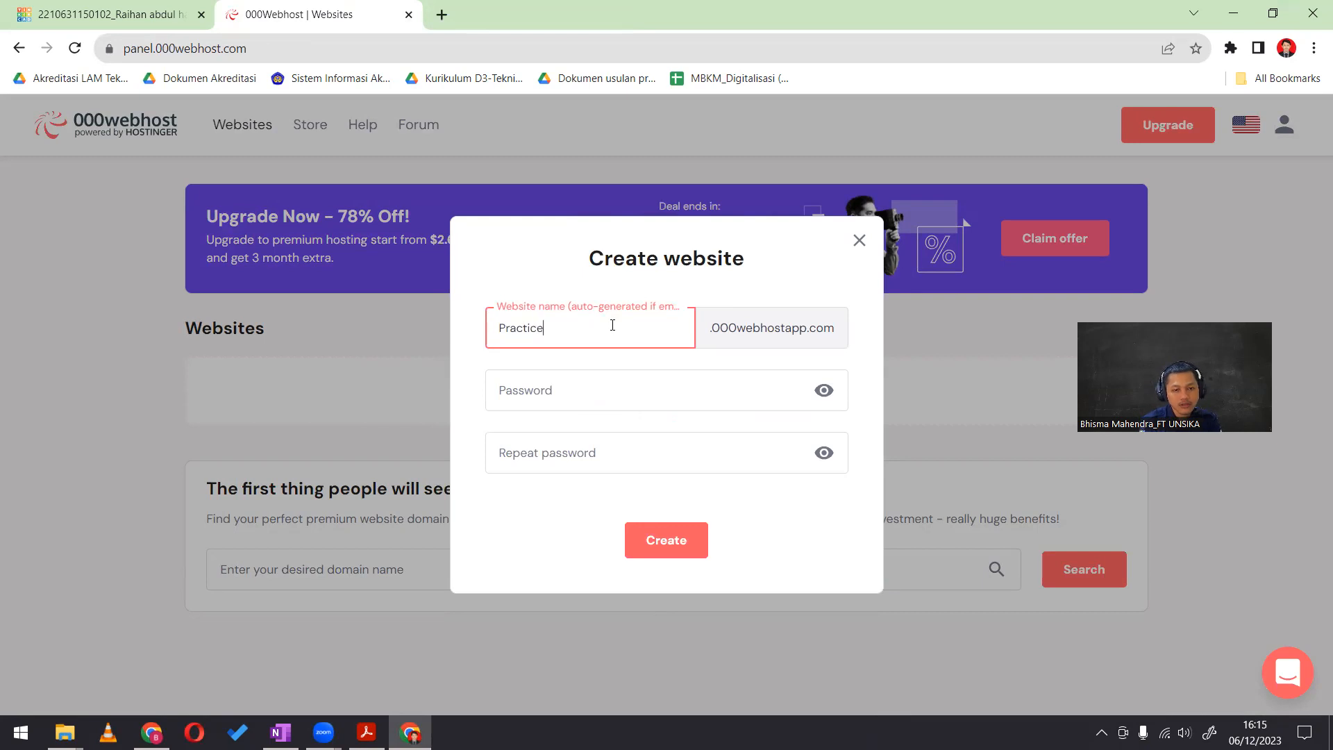
pyautogui.write('Practicecou')
pyautogui.press('BackSpace')
pyautogui.press('BackSpace')
pyautogui.press('BackSpace')
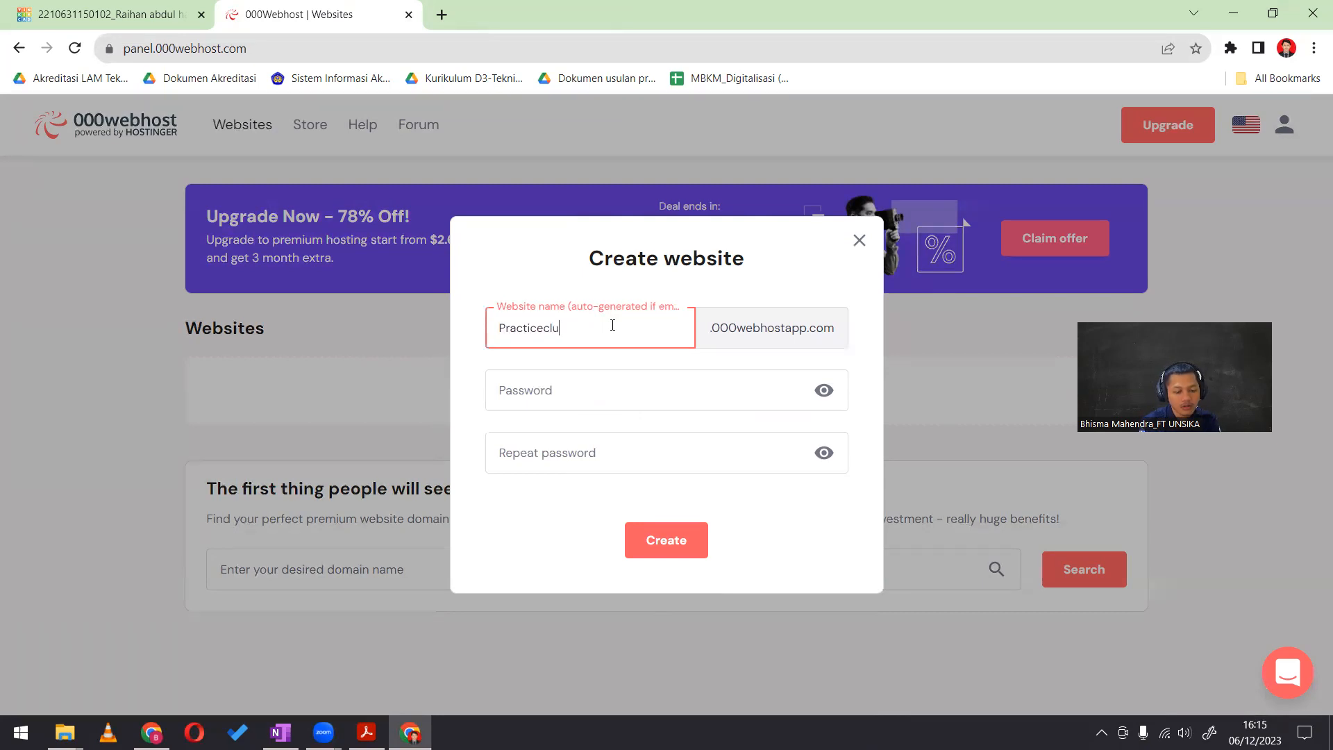
pyautogui.write('loudcomputingwithme')
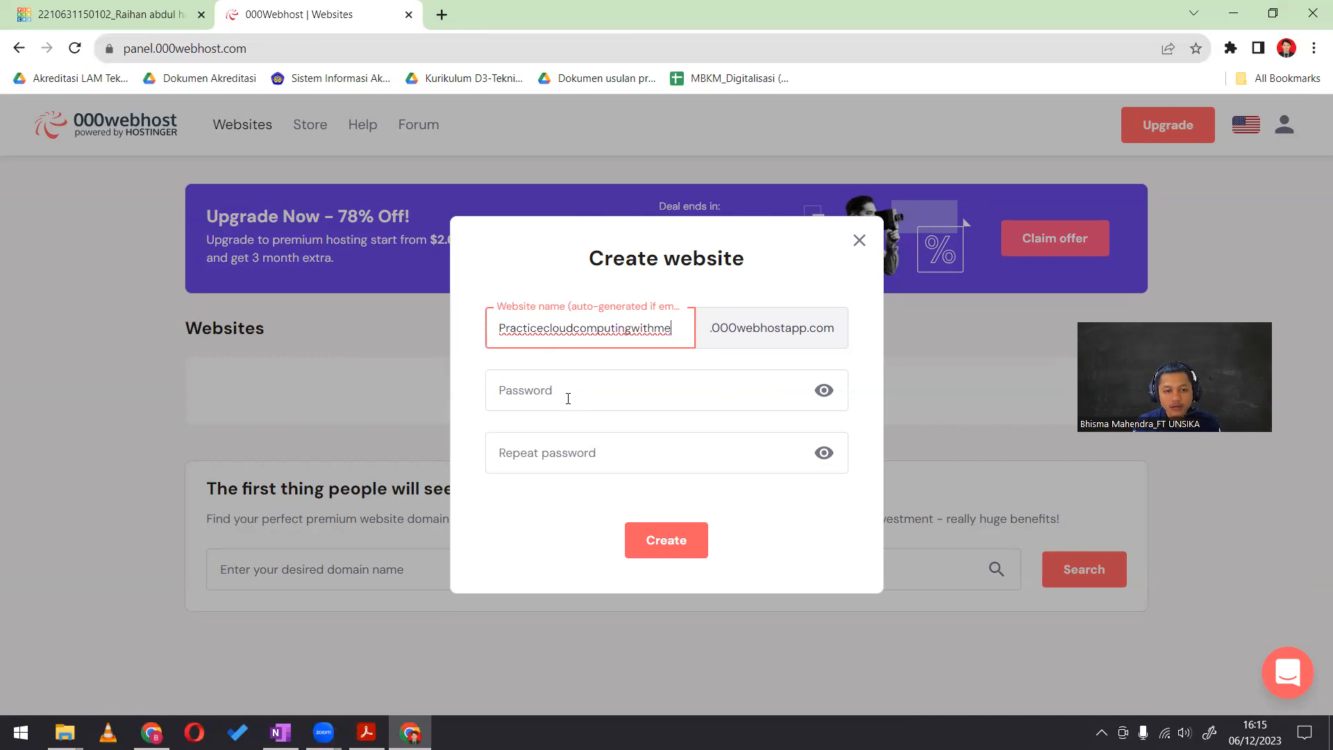
pyautogui.press('Tab')
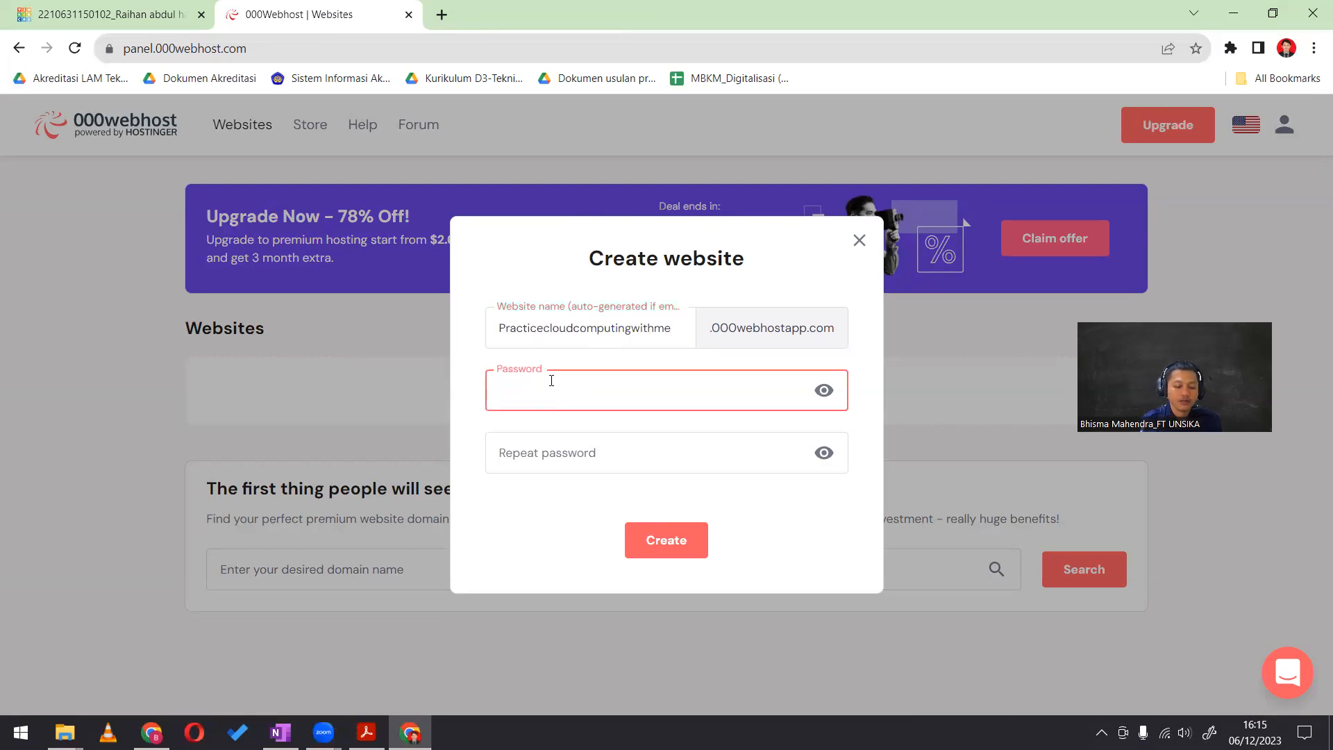
# Enter the password for Practicecloudcomputingwithme, re-enter it in the confirmation field and submit the website for creation
pyautogui.write('••••')
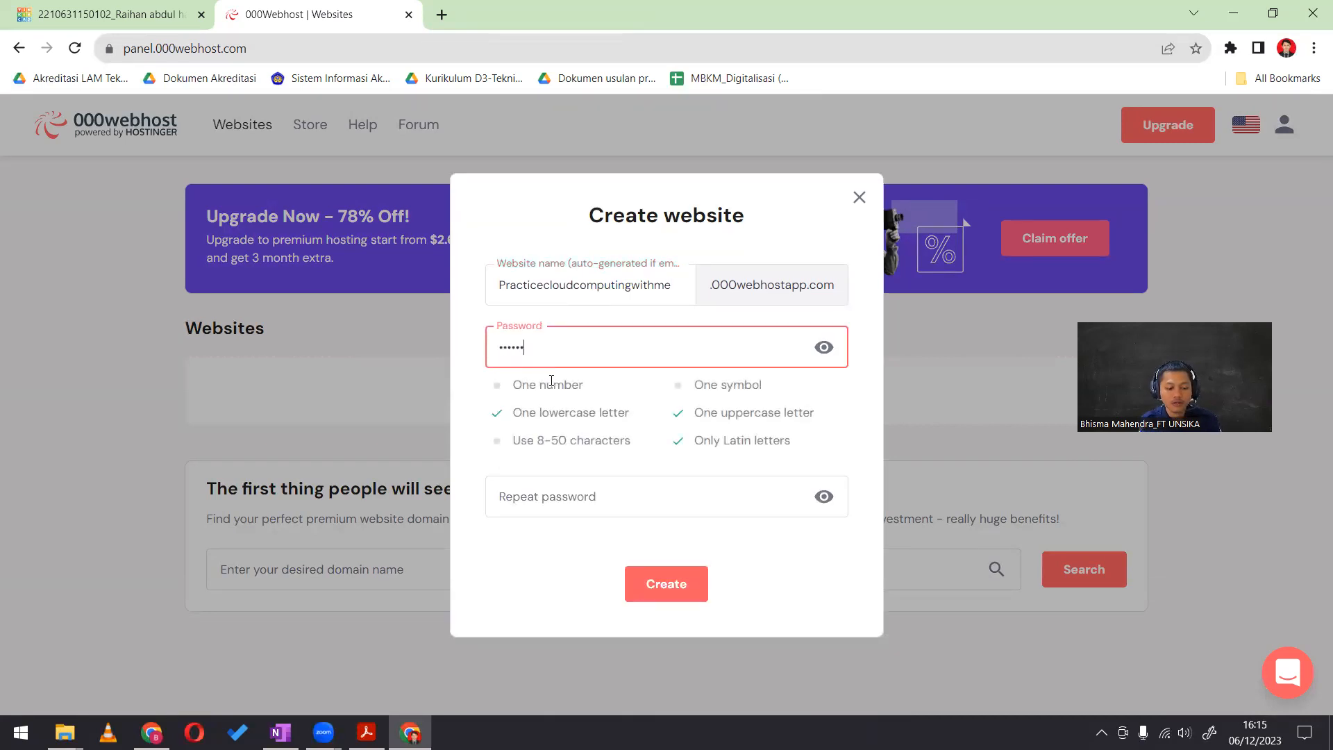
pyautogui.write('••••••')
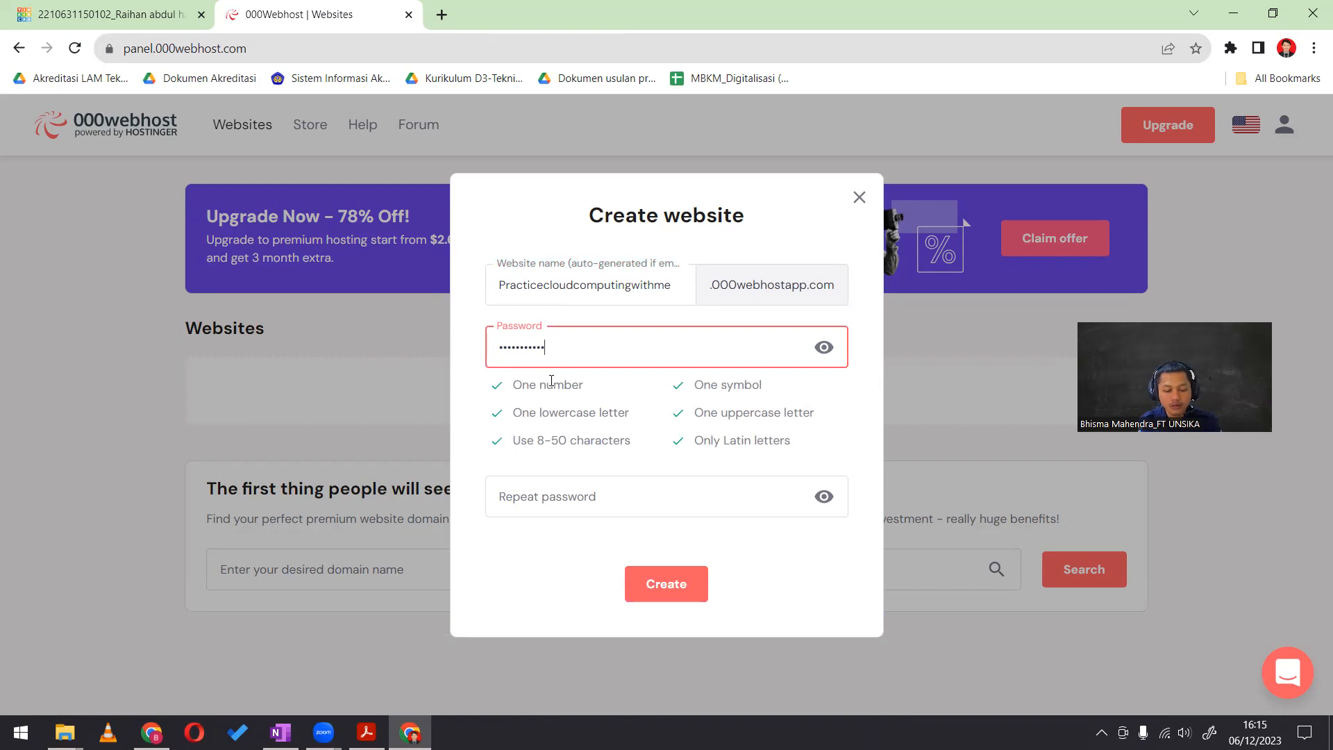
pyautogui.press('Tab')
pyautogui.write('••••••')
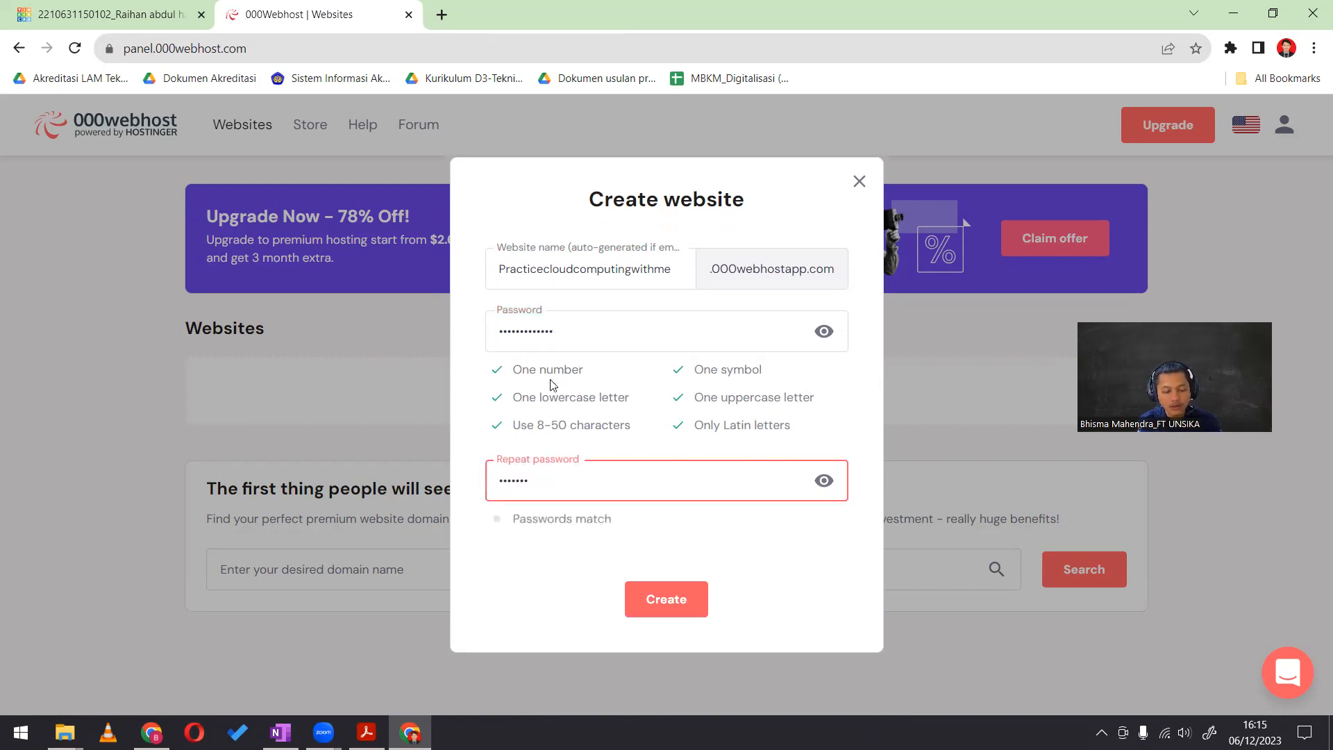
pyautogui.write('•')
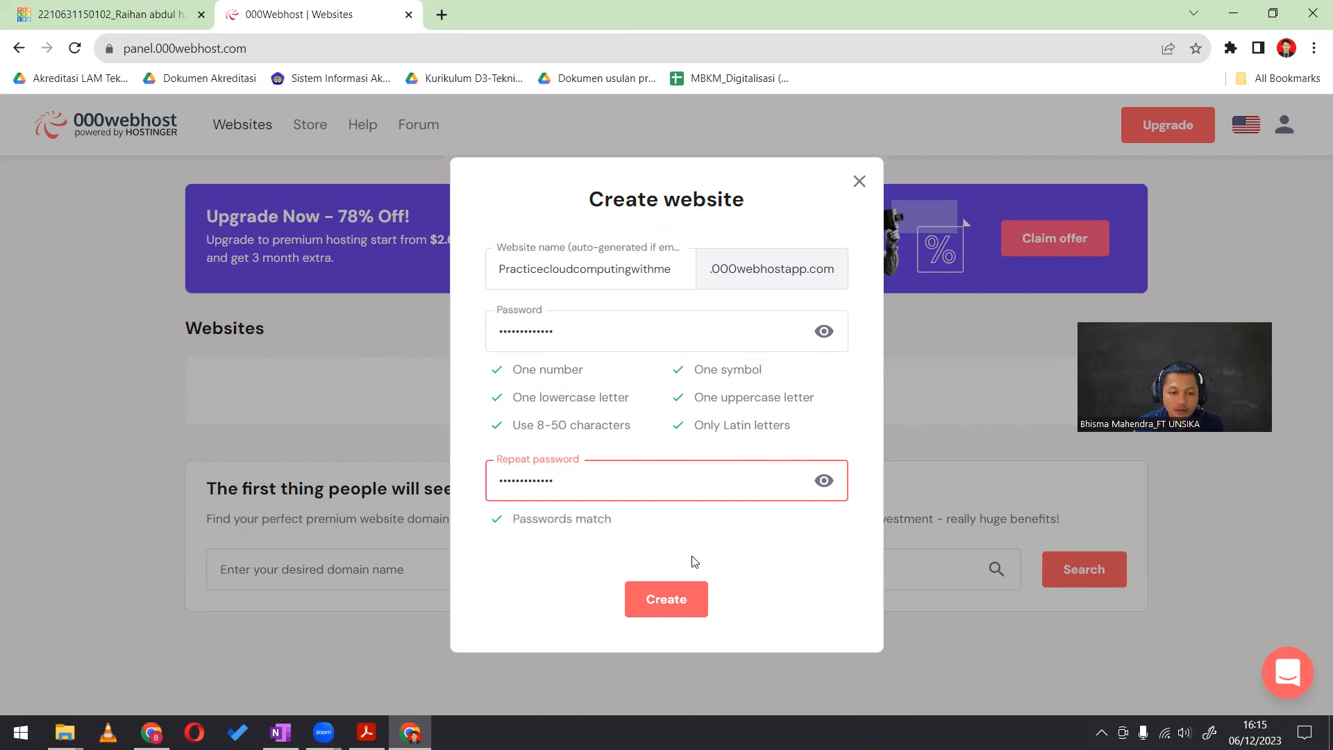
pyautogui.hotkey('ctrl', 'a')
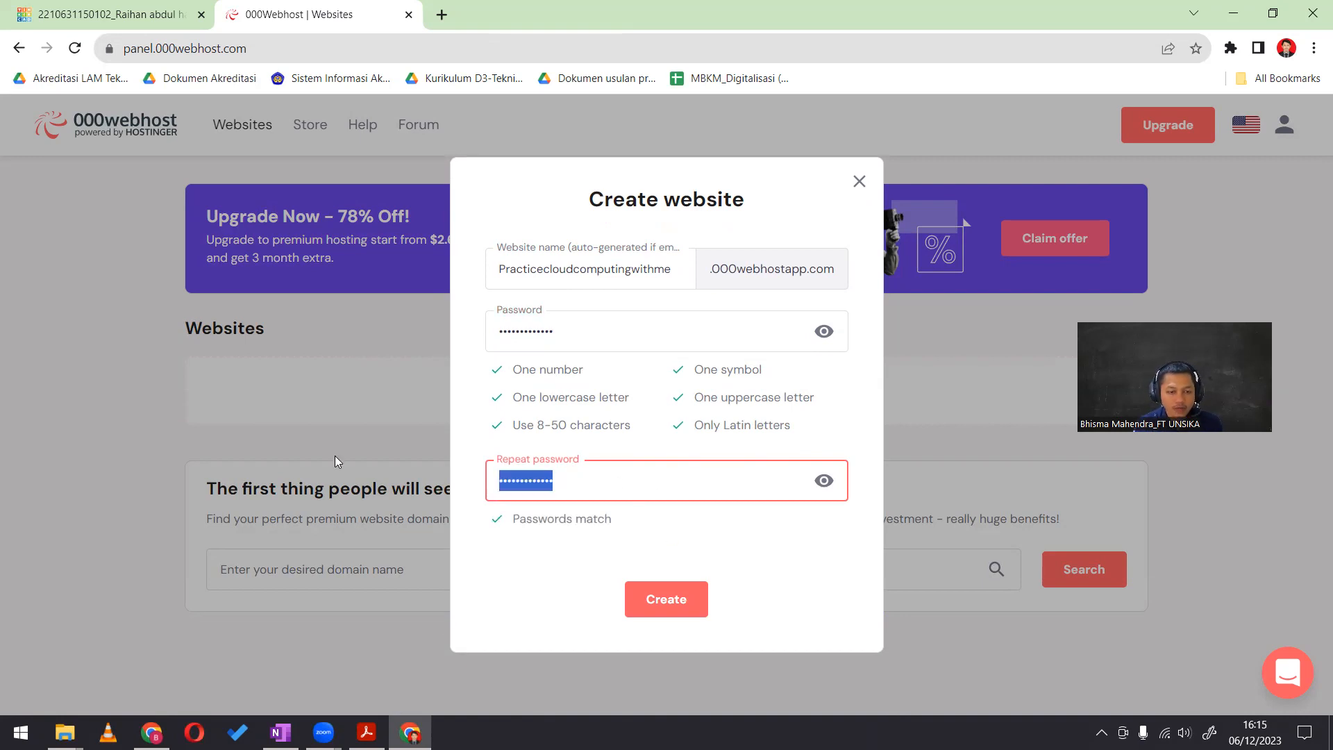
pyautogui.write('••••••')
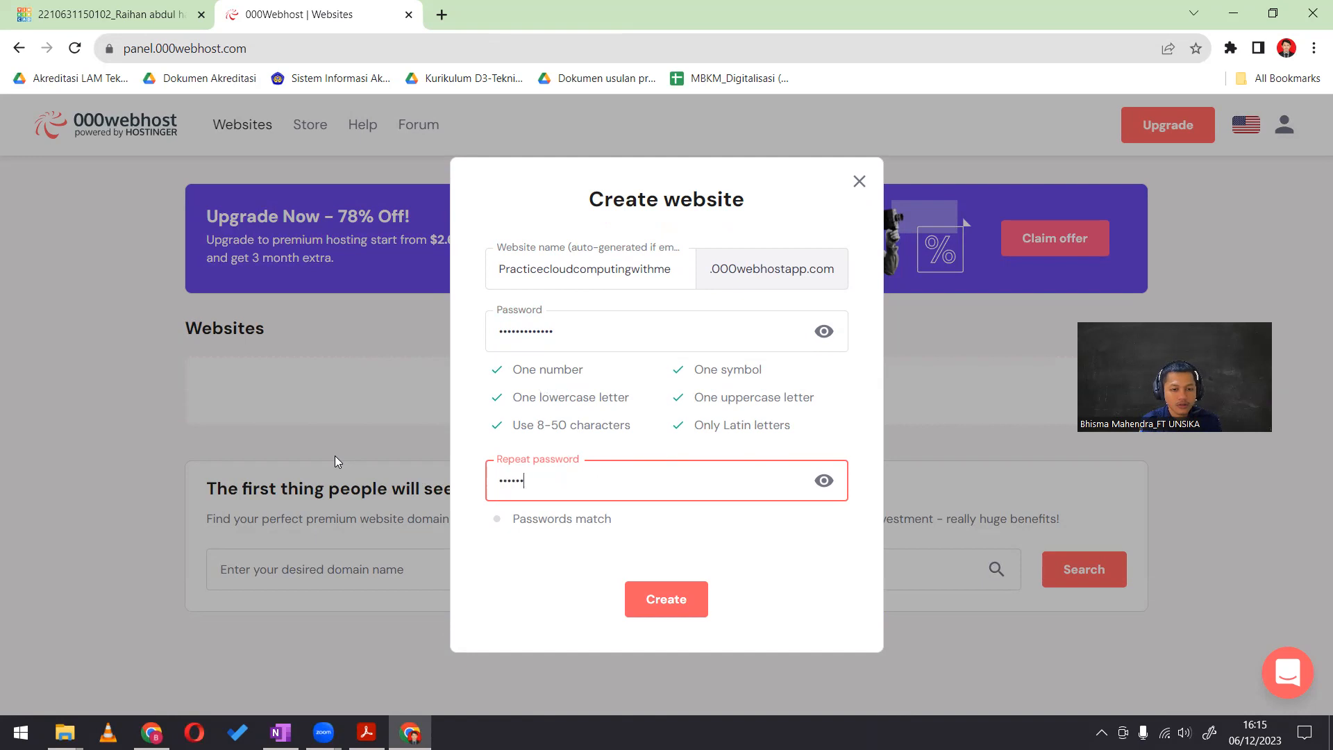
pyautogui.write('•••••••')
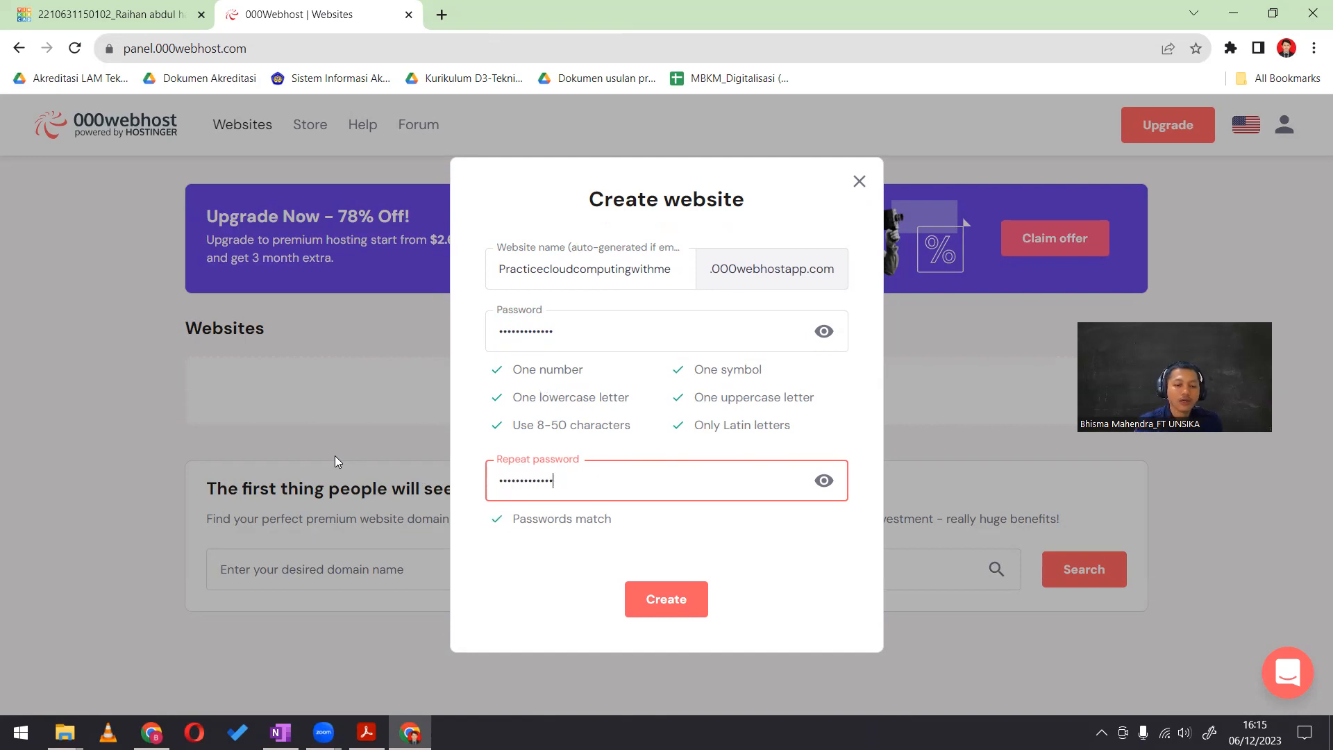
pyautogui.click(678, 601)
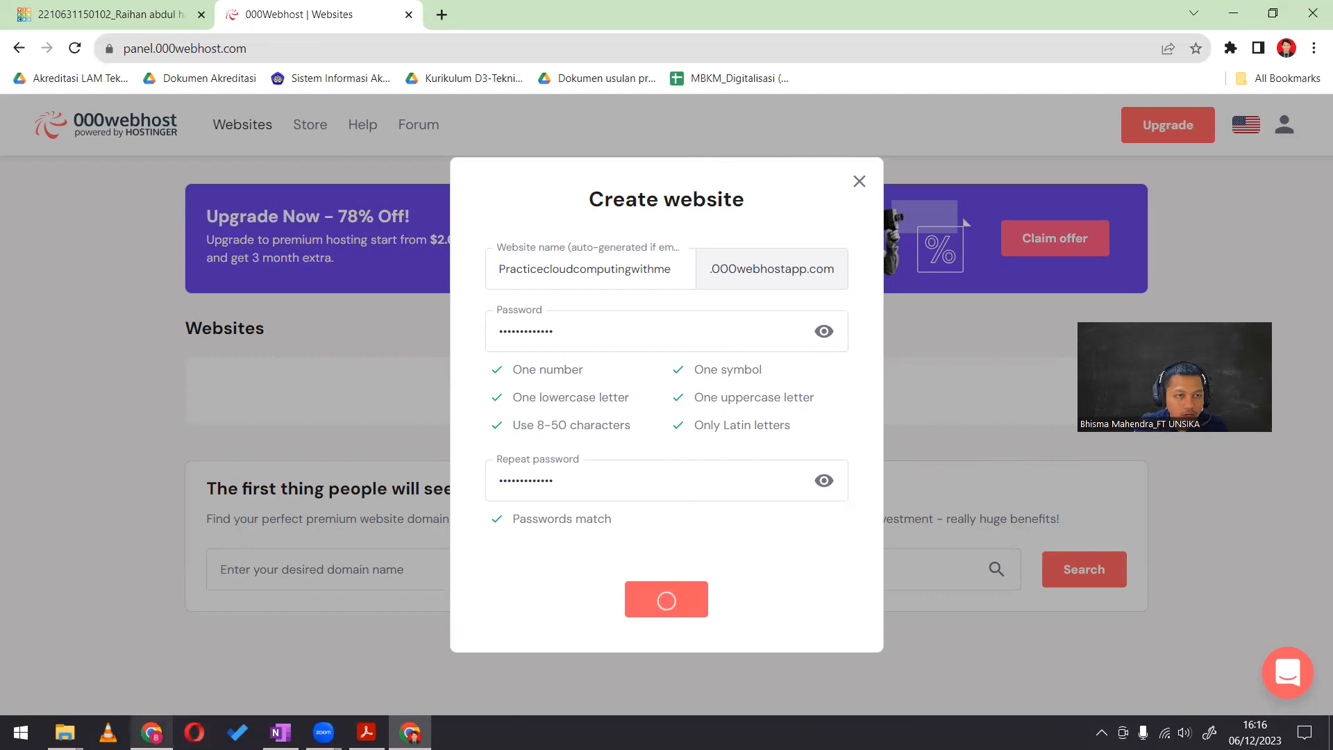
# Switch to the other Chrome profile window and open the 000webhost website
pyautogui.click(151, 732)
pyautogui.write('ti')
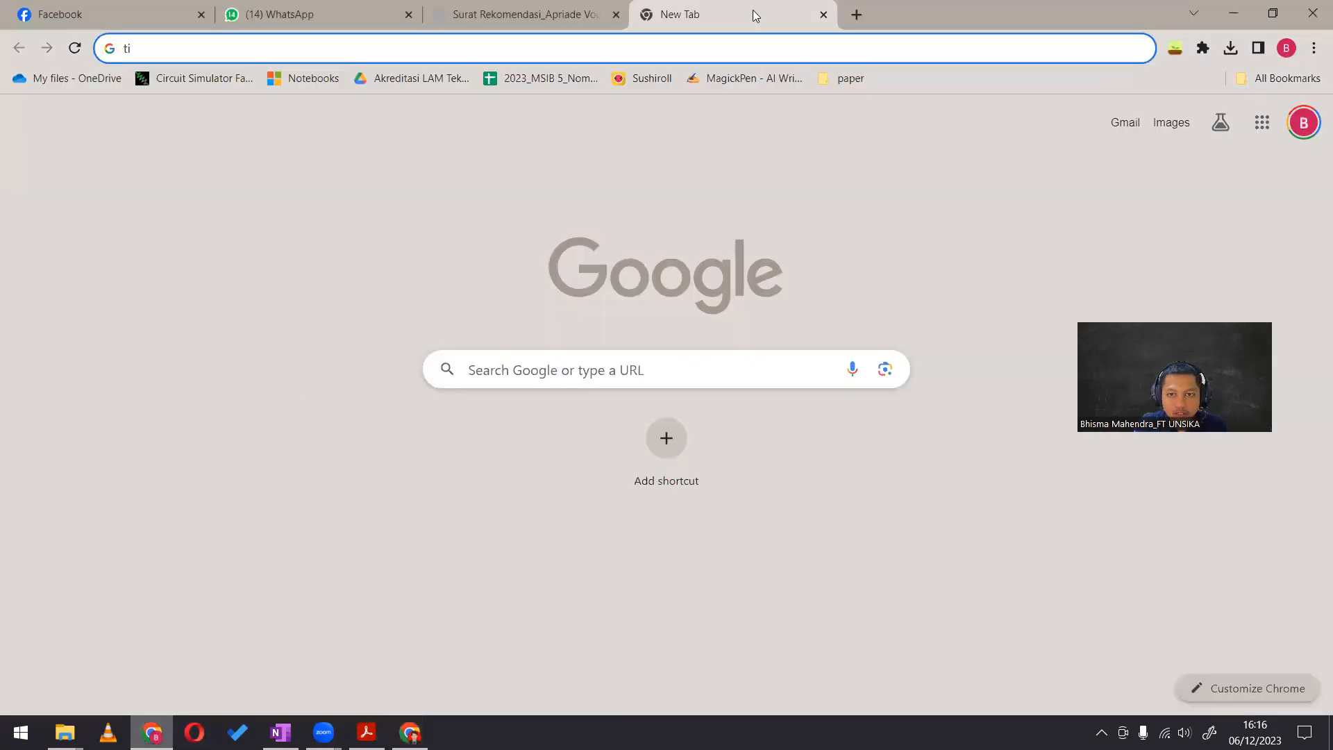
pyautogui.hotkey('ctrl', 'a')
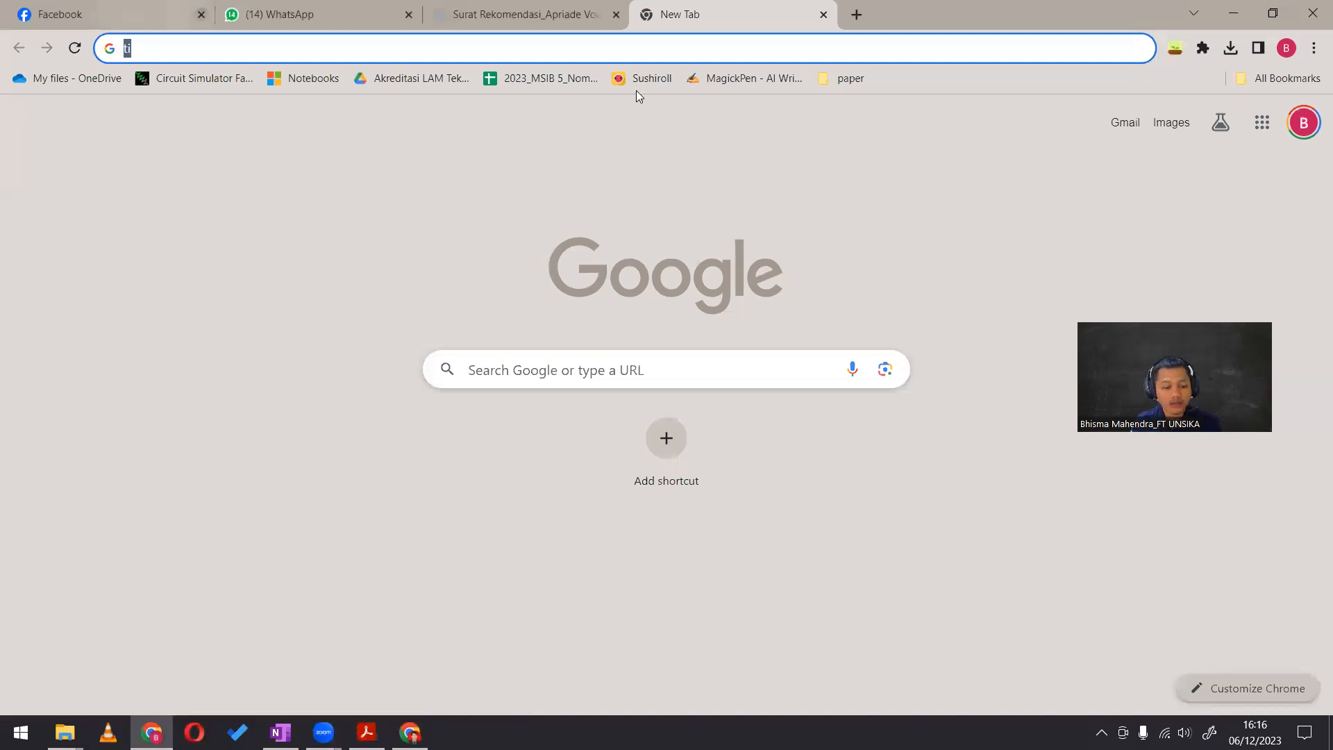
pyautogui.press('BackSpace')
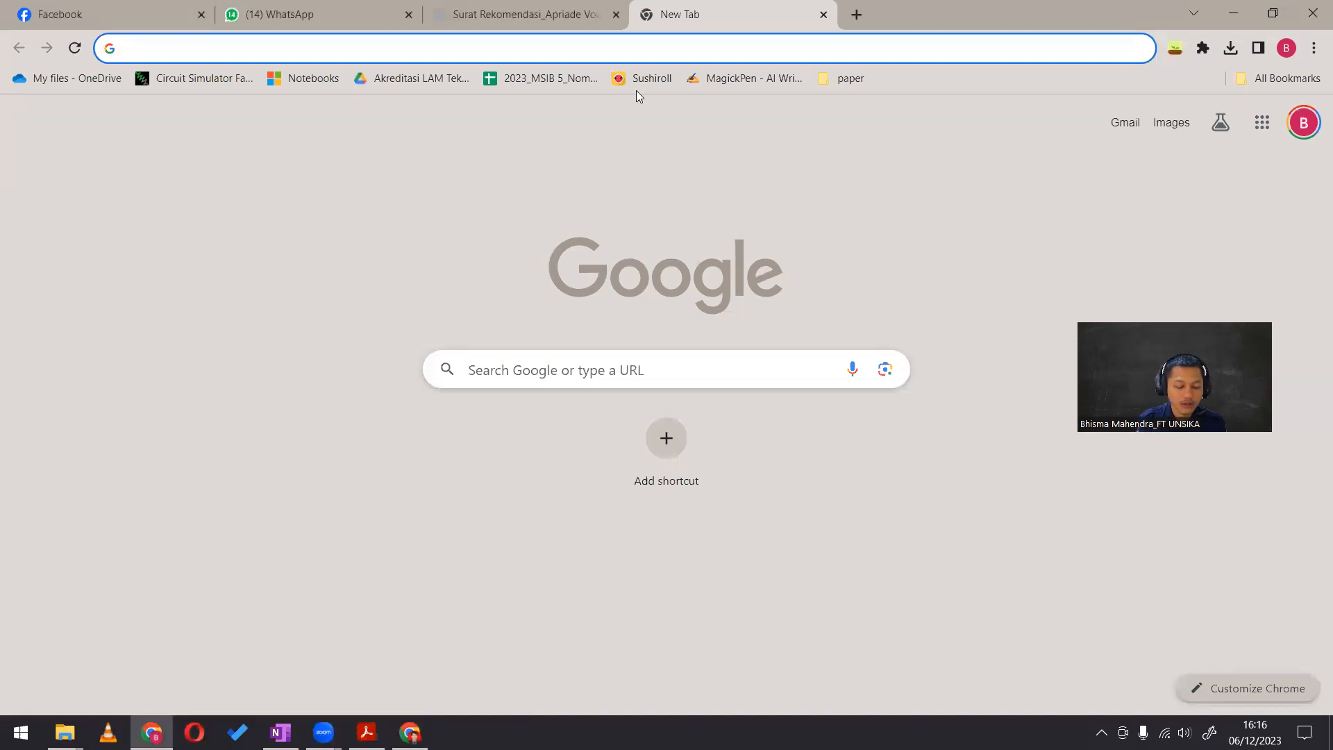
pyautogui.write('000web')
pyautogui.press('Return')
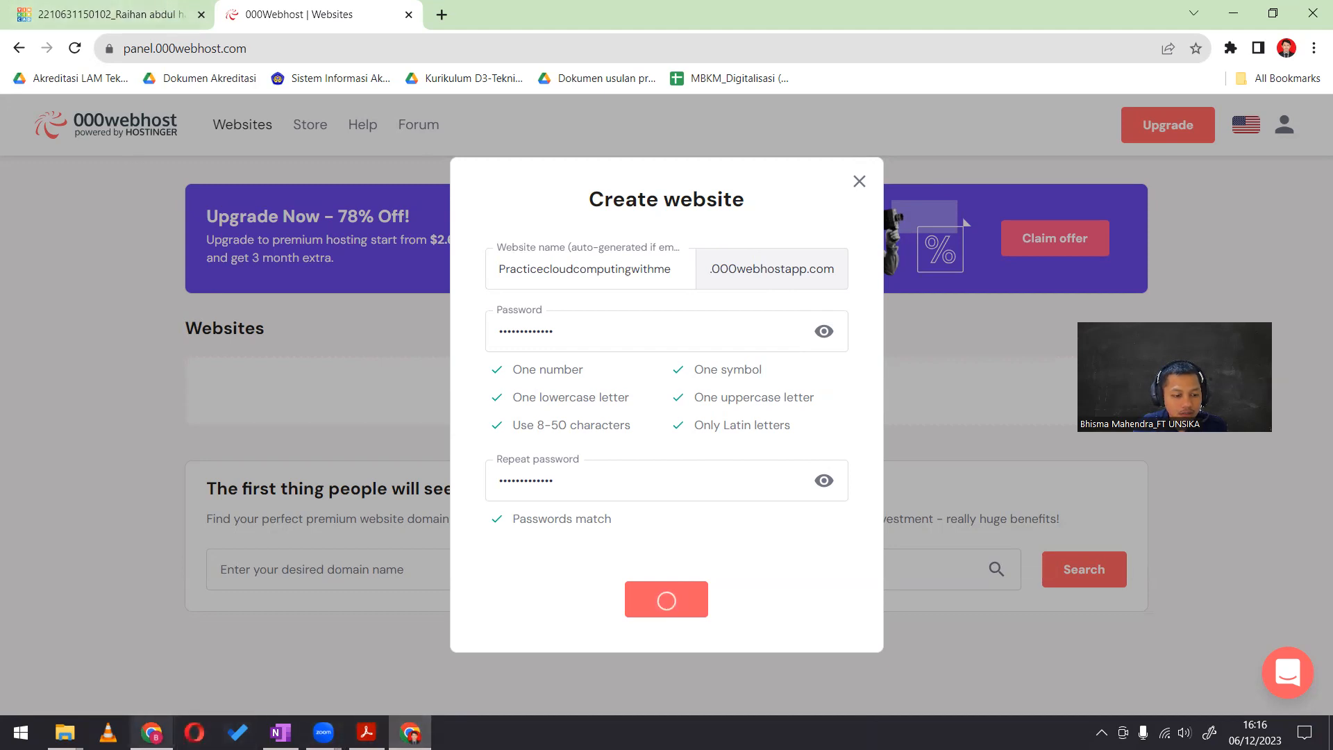
pyautogui.click(151, 732)
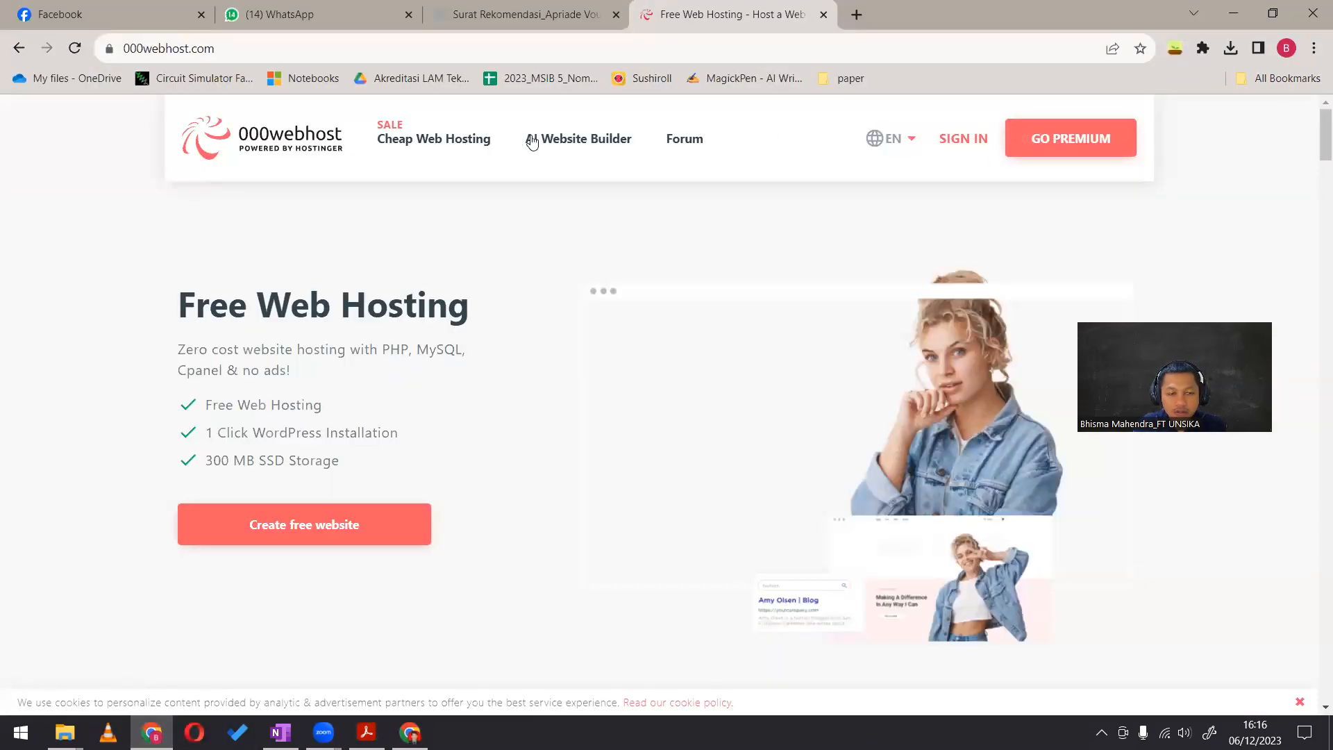
# Sign in to 000webhost with the personal Google account and close the recommendation letter page
pyautogui.click(966, 143)
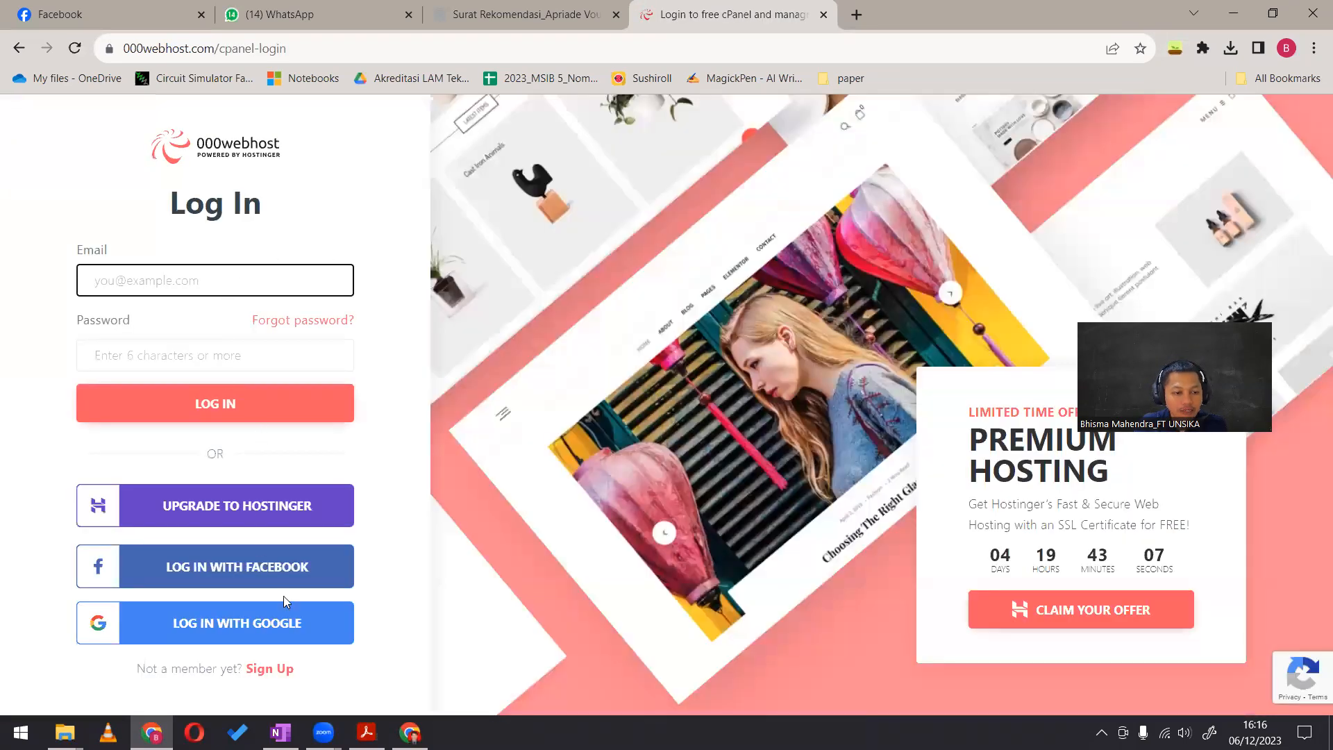
pyautogui.click(288, 629)
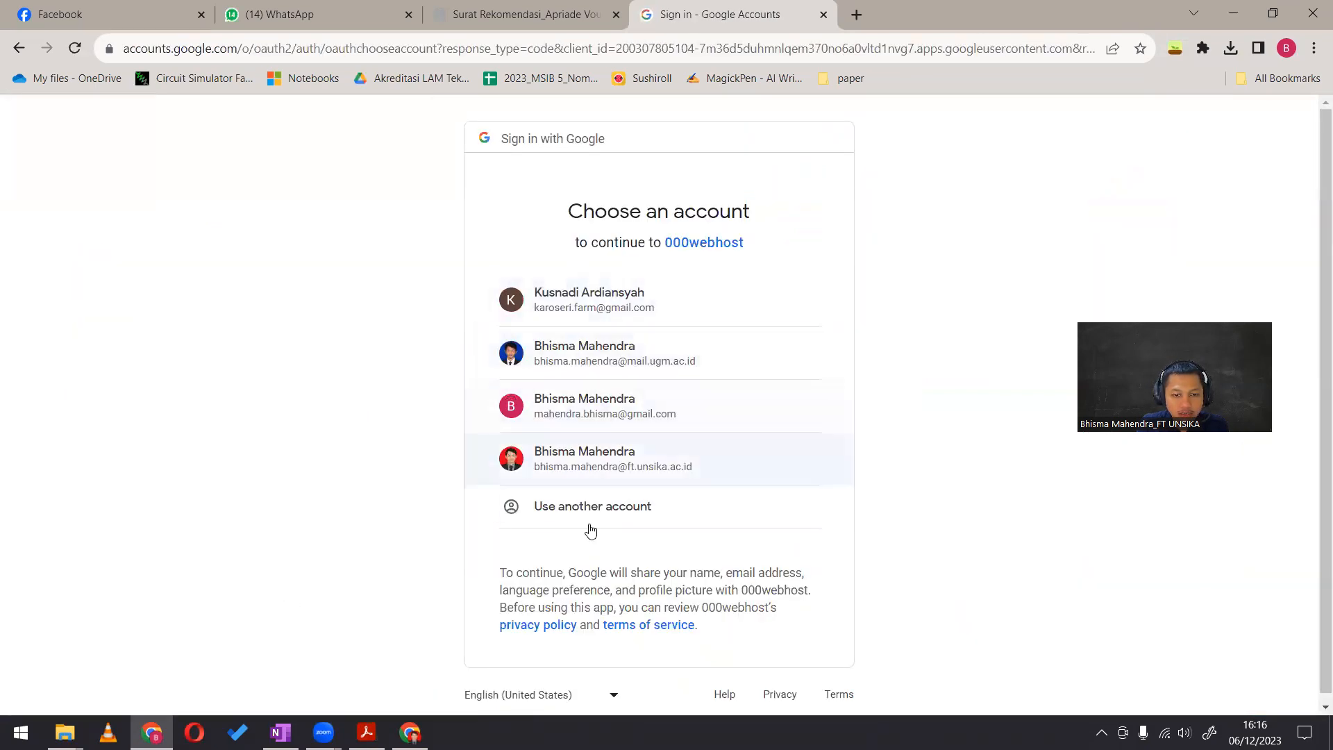
pyautogui.click(663, 414)
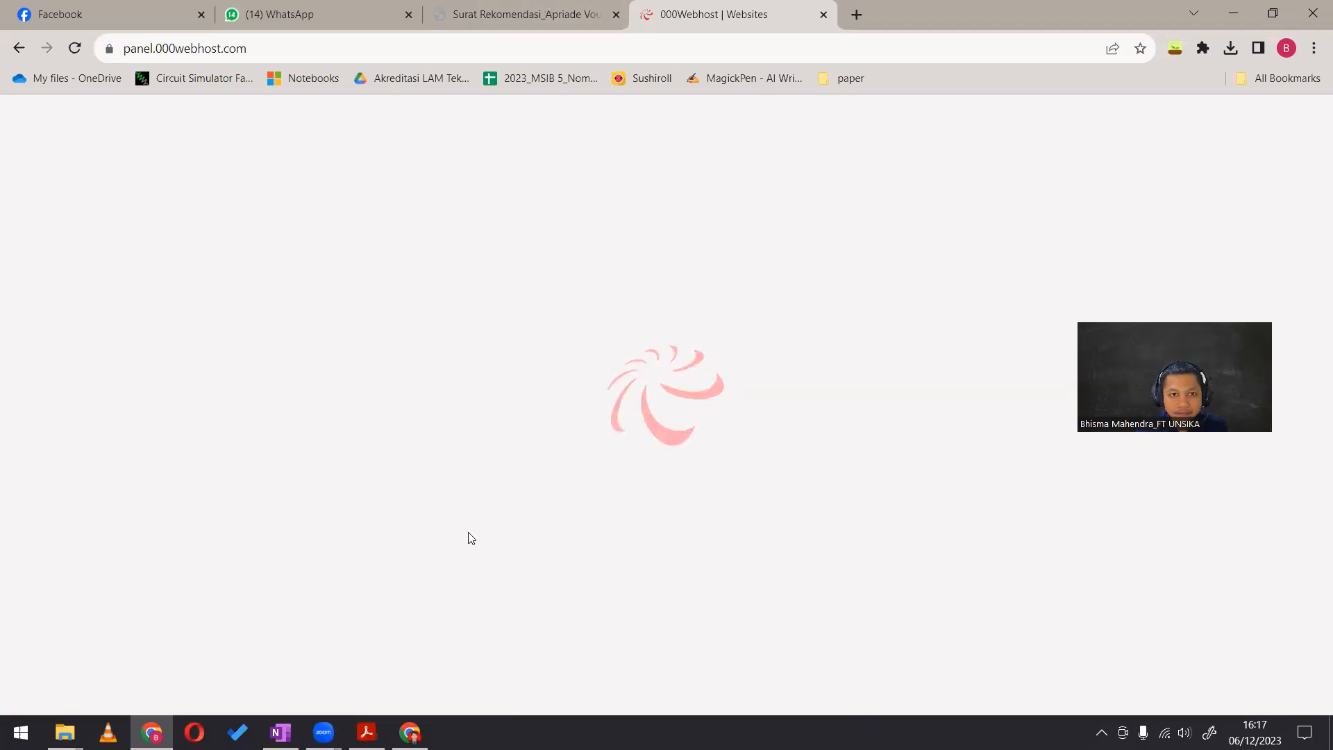
pyautogui.click(615, 14)
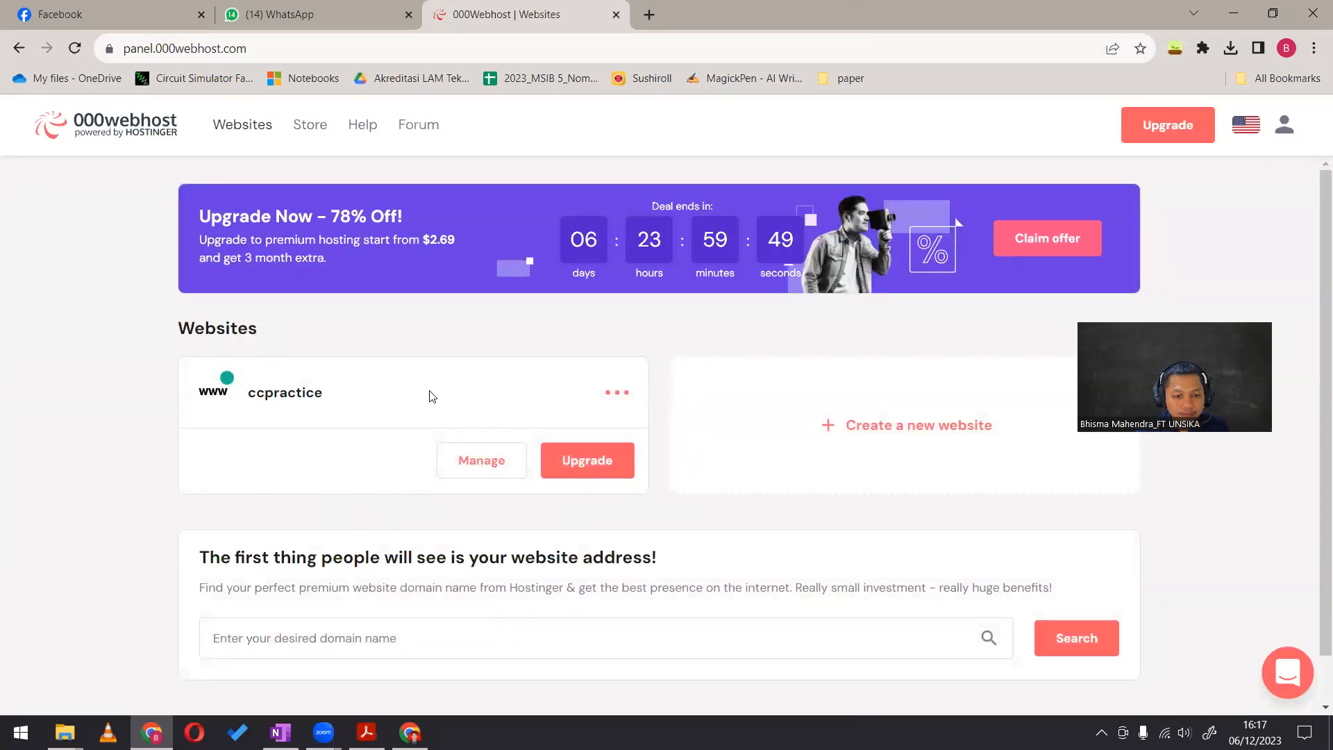
# Dismiss the premium offer, start creating a new website and name it CCteknikmesin
pyautogui.click(860, 427)
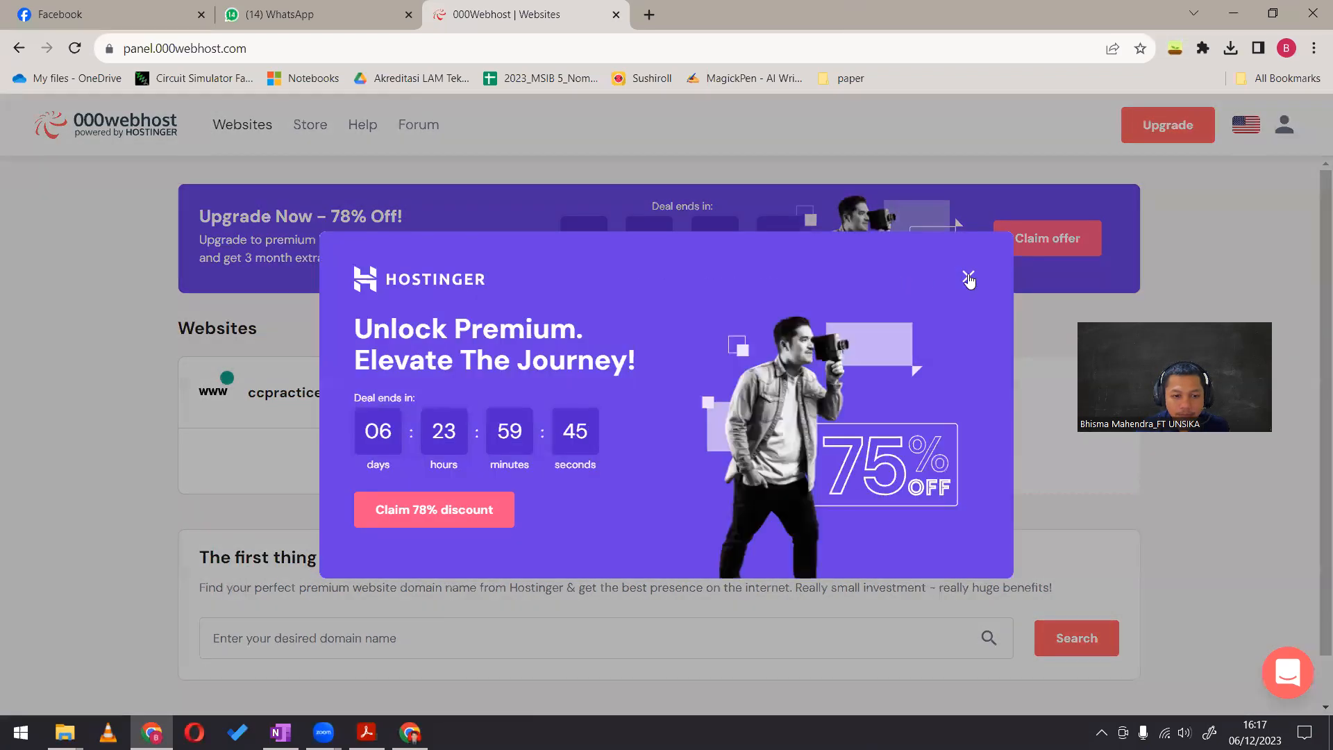
pyautogui.click(968, 275)
pyautogui.click(934, 435)
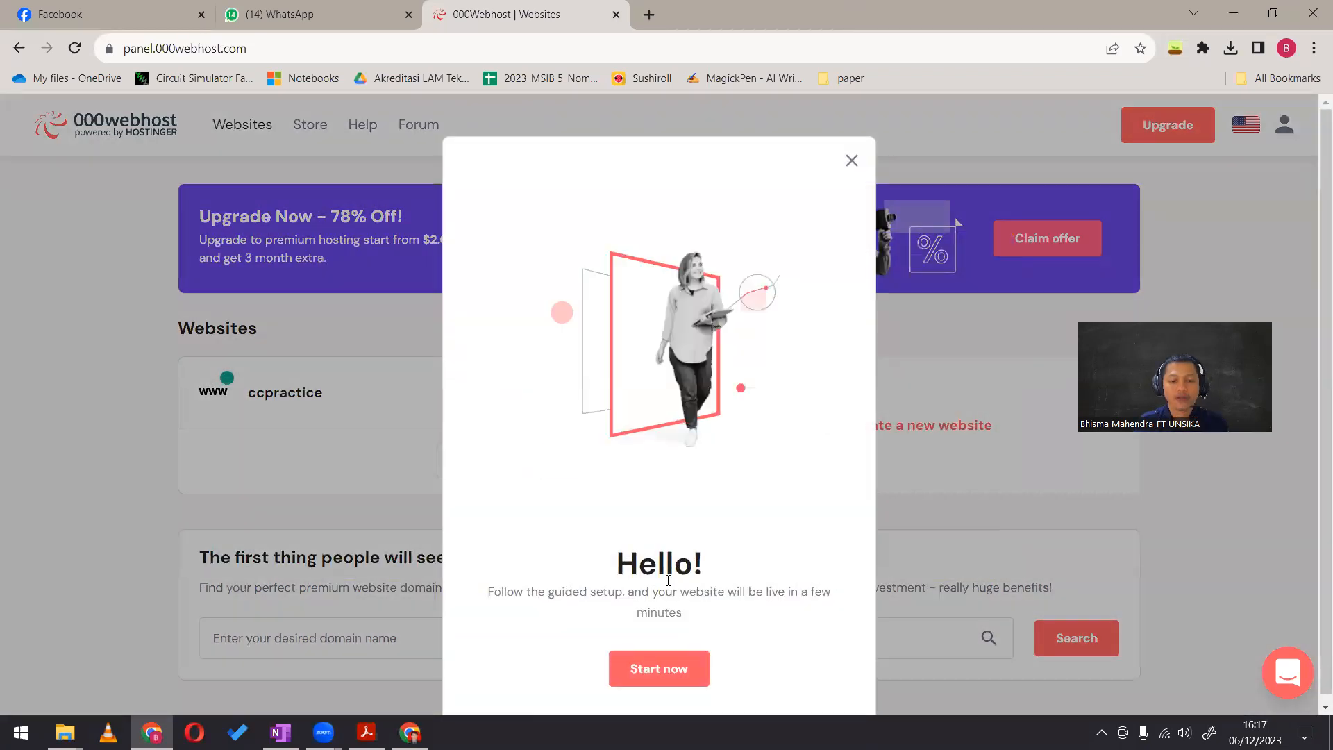
pyautogui.click(662, 656)
pyautogui.click(598, 325)
pyautogui.press('capslock')
pyautogui.press('capslock')
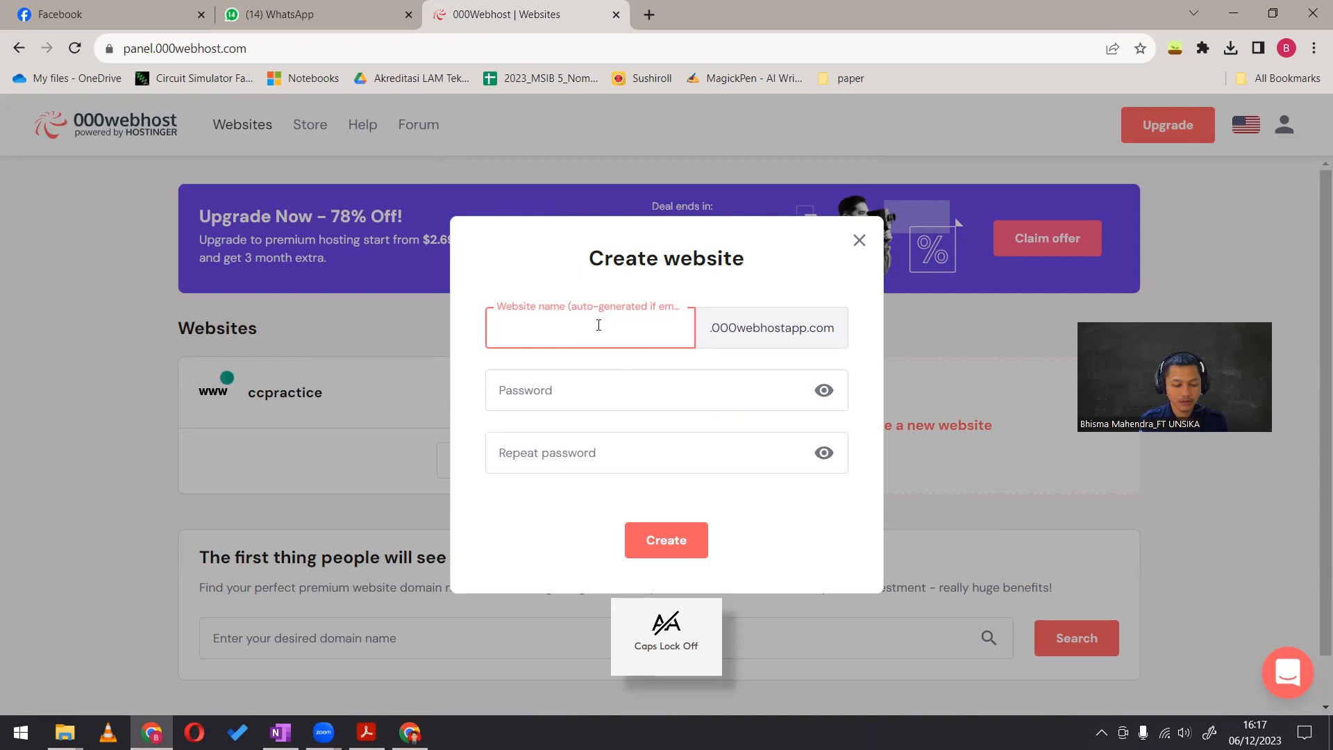
pyautogui.write('cc')
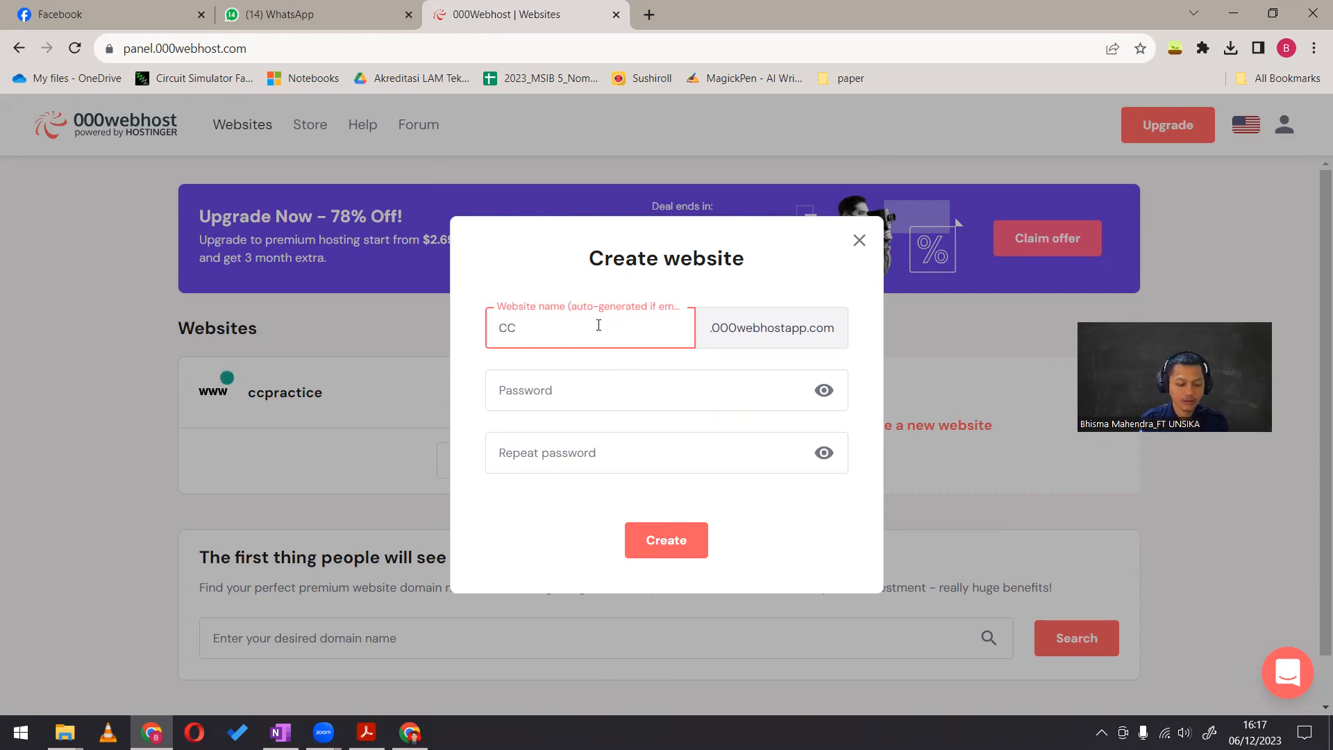
pyautogui.write('teknikmesin')
# Enter the password for CCteknikmesin, repeat it in the confirmation field and submit the website for creation
pyautogui.click(557, 394)
pyautogui.write('•••••')
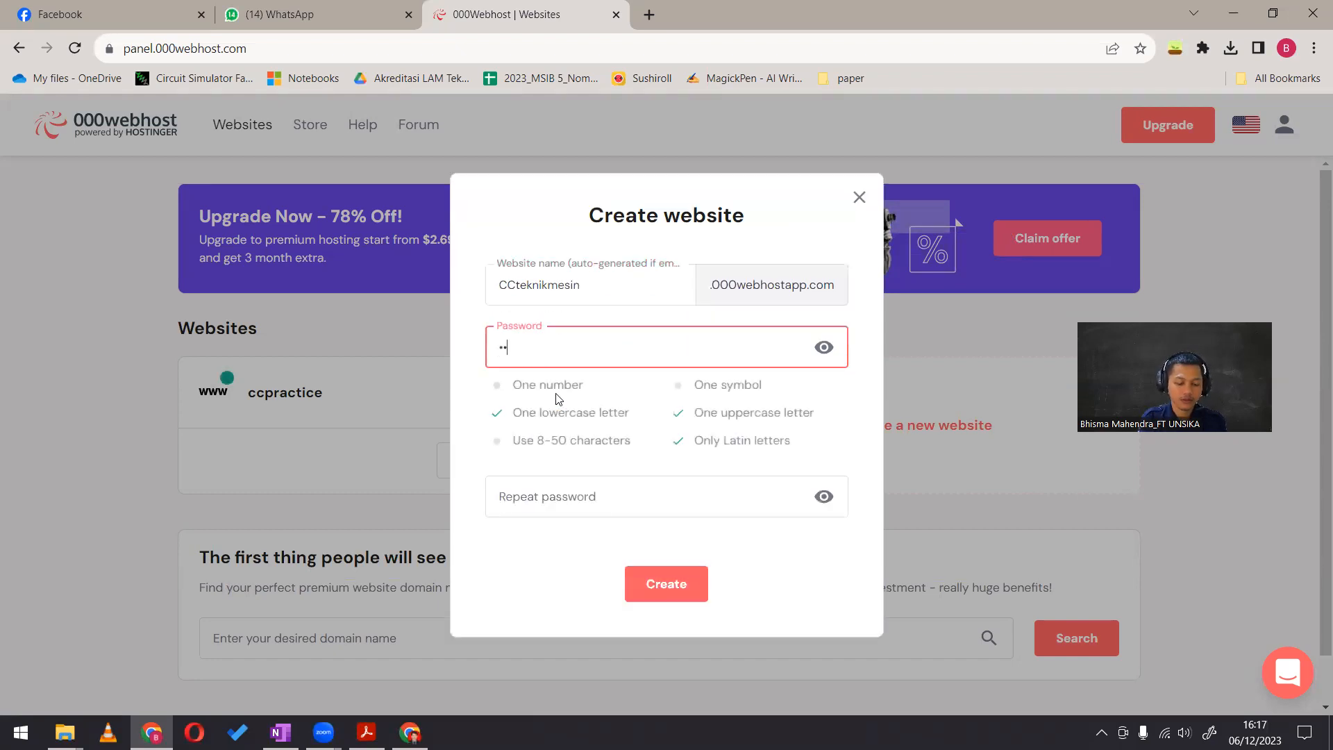
pyautogui.write('••••••••')
pyautogui.press('Tab')
pyautogui.write('•••••••••••')
pyautogui.click(636, 598)
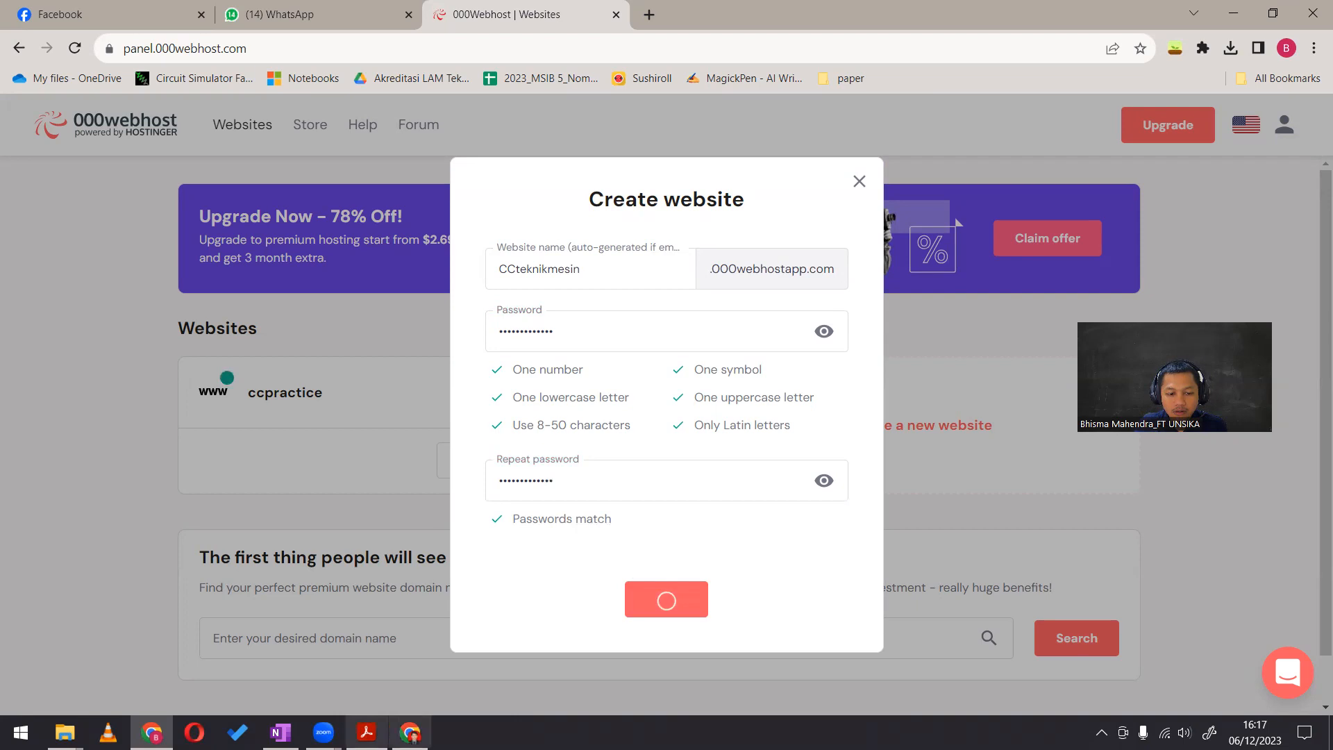
# Check the pending website creations in both Chrome windows and close the CCteknikmesin creation form
pyautogui.moveTo(410, 733)
pyautogui.click(409, 653)
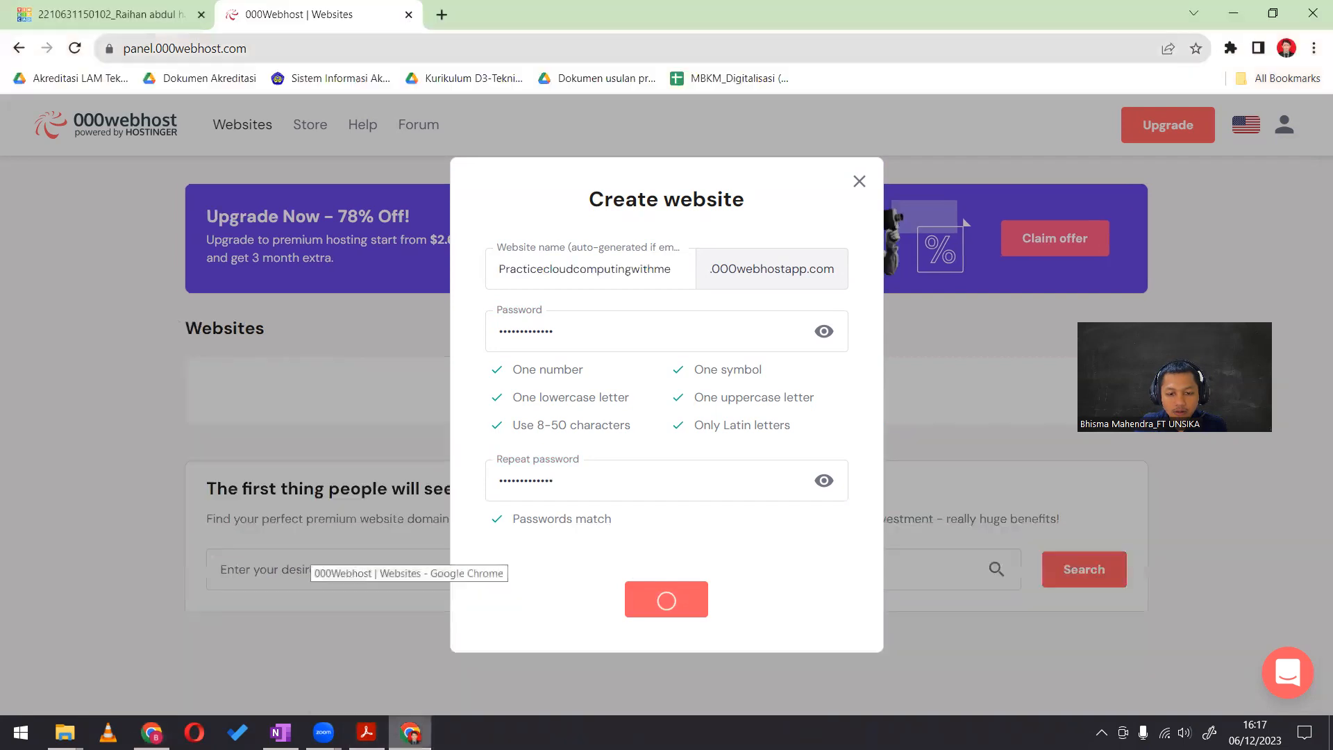
pyautogui.click(152, 732)
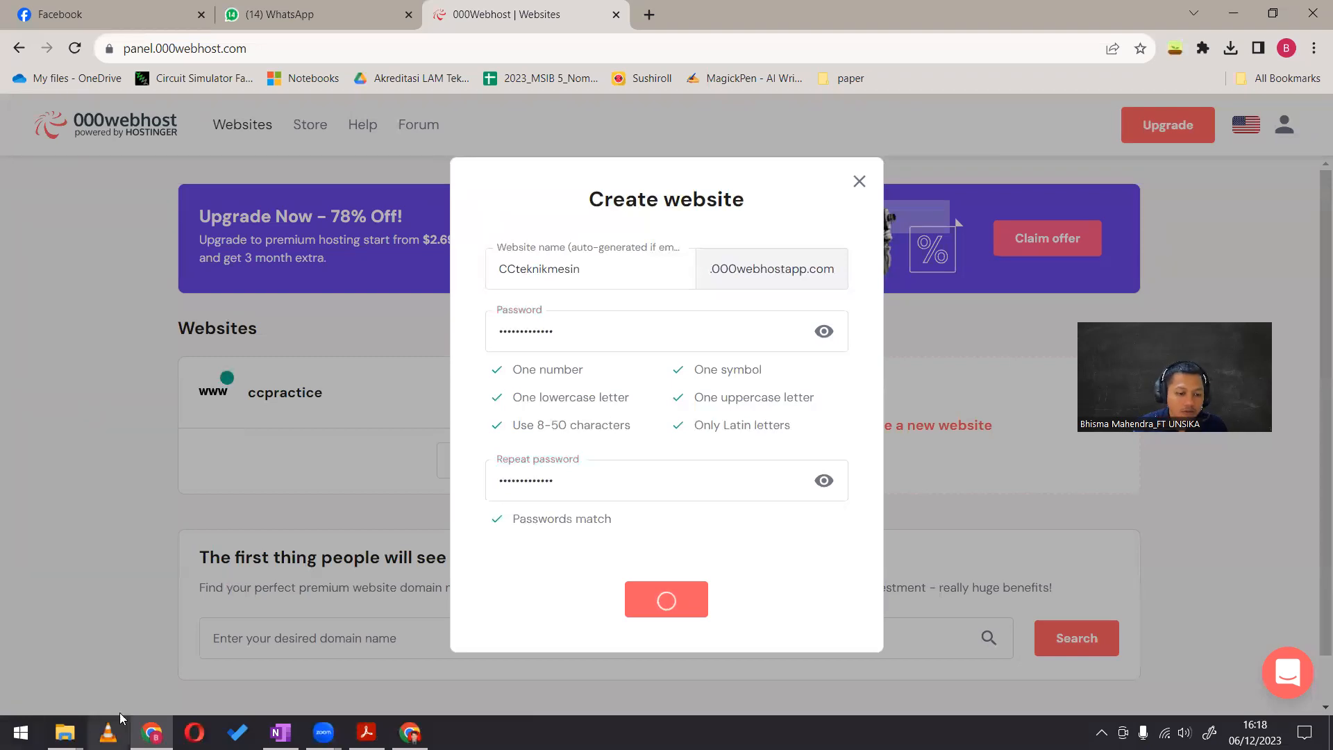
pyautogui.click(420, 726)
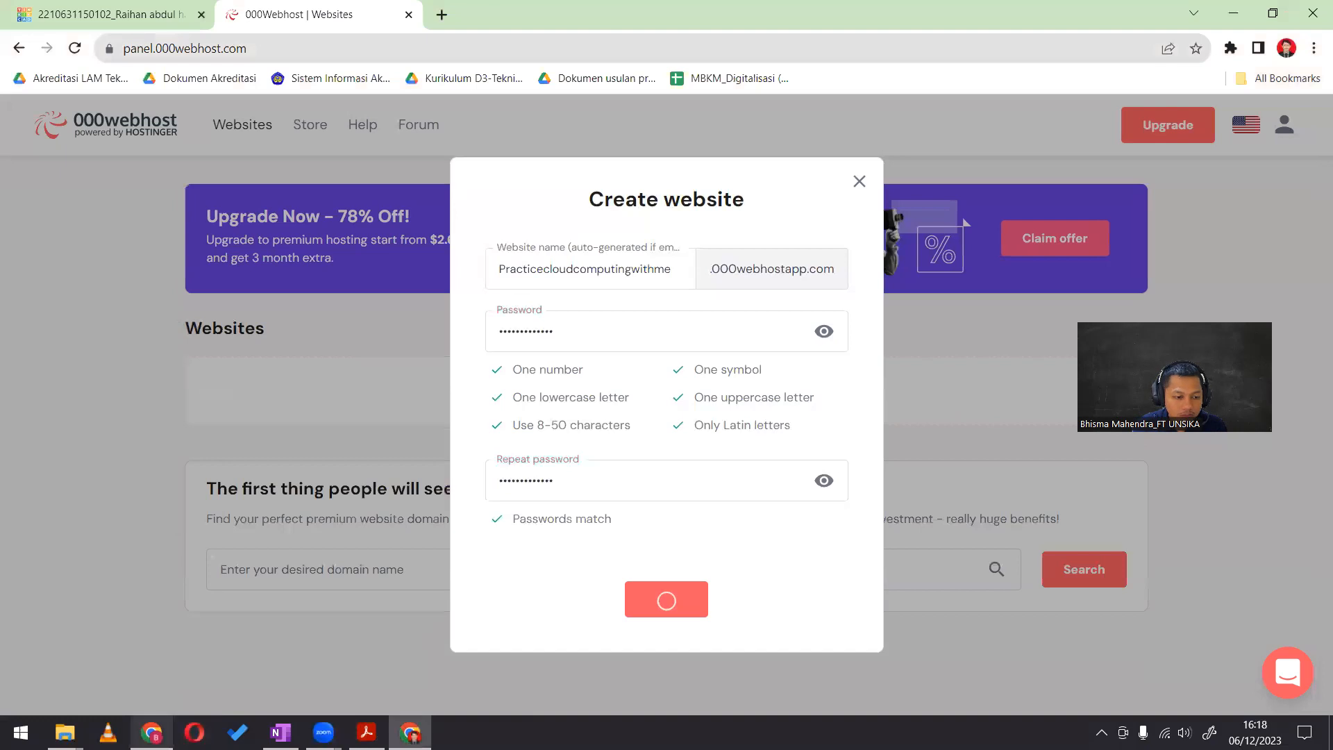
pyautogui.click(153, 732)
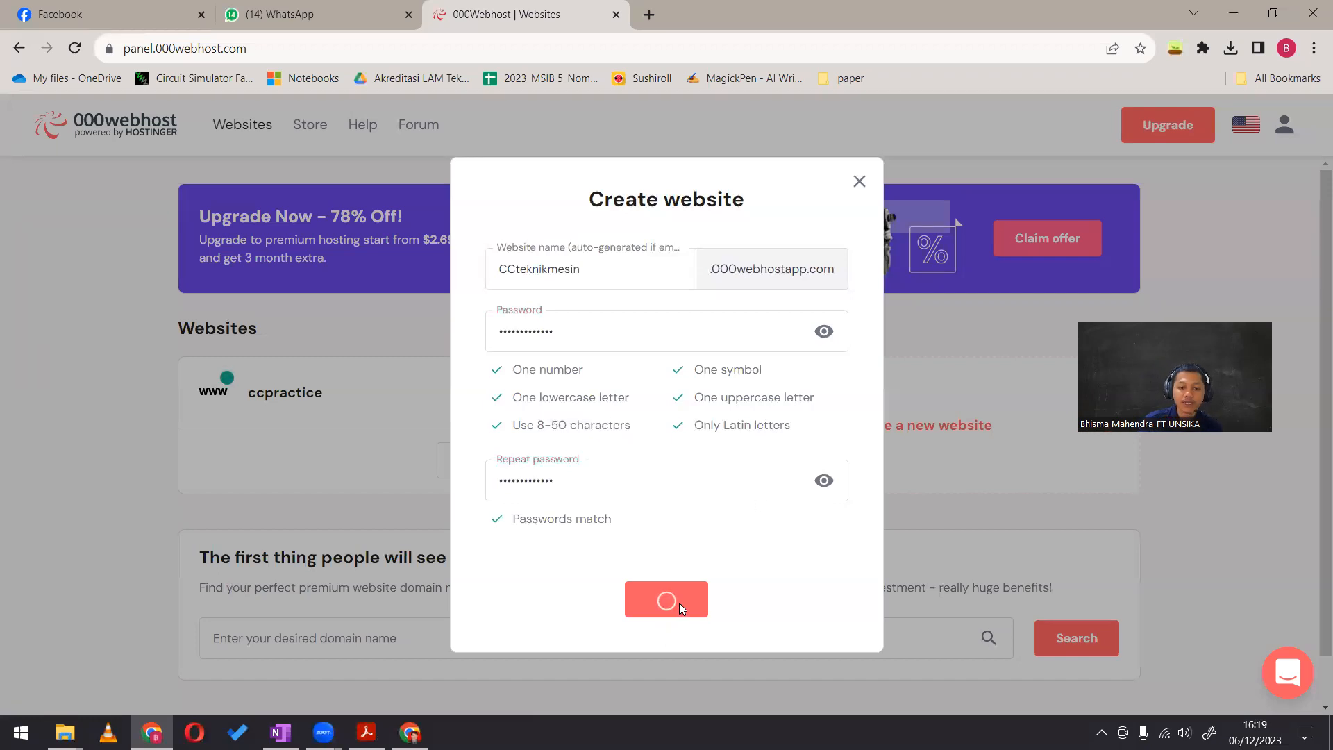
pyautogui.click(857, 182)
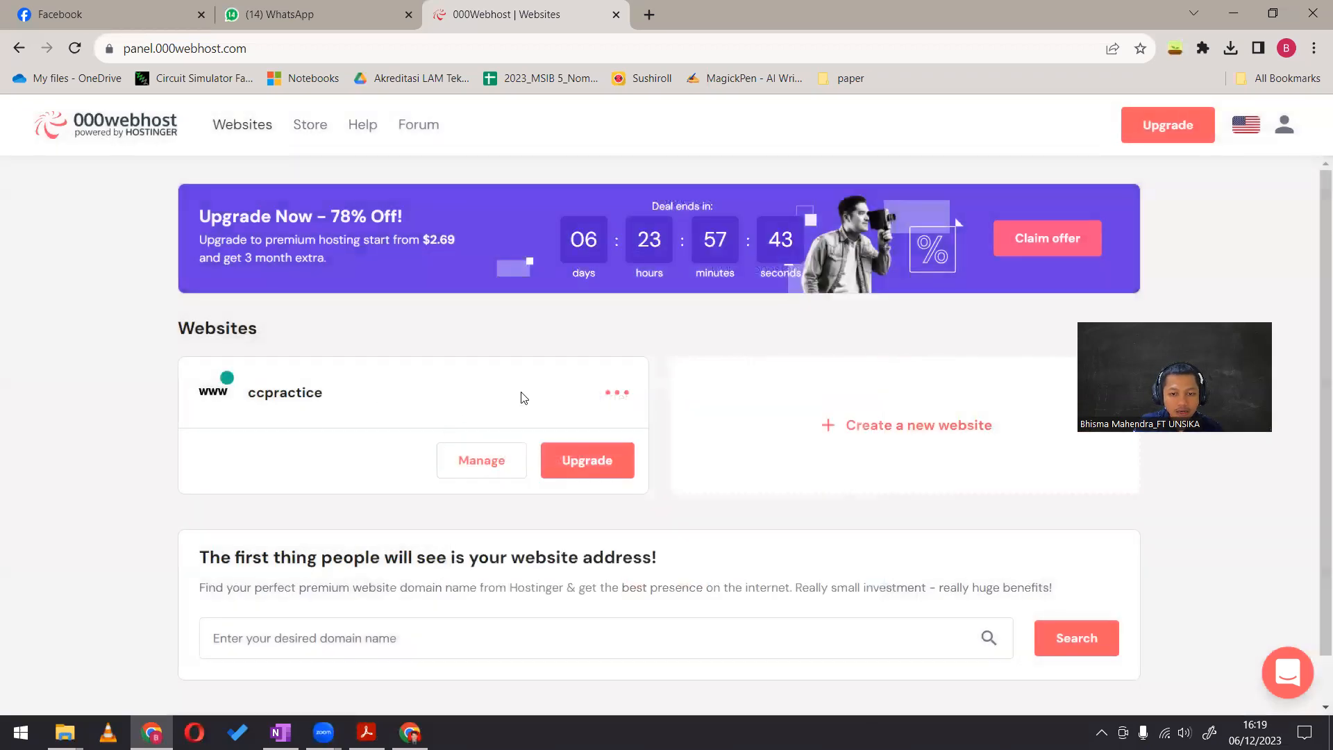
# Open the management dashboard of the ccpractice website and go to the public_html folder in its File Manager
pyautogui.click(481, 458)
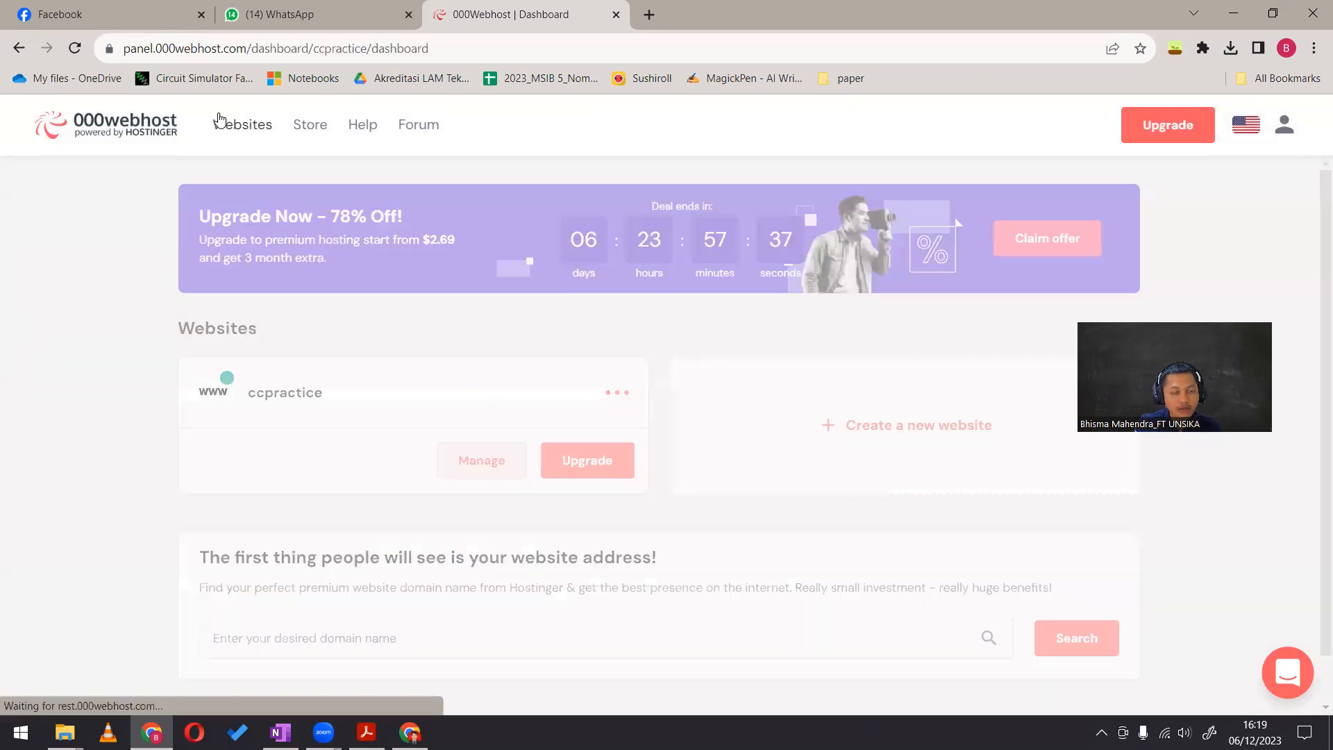
pyautogui.scroll(-10, 431, 411)
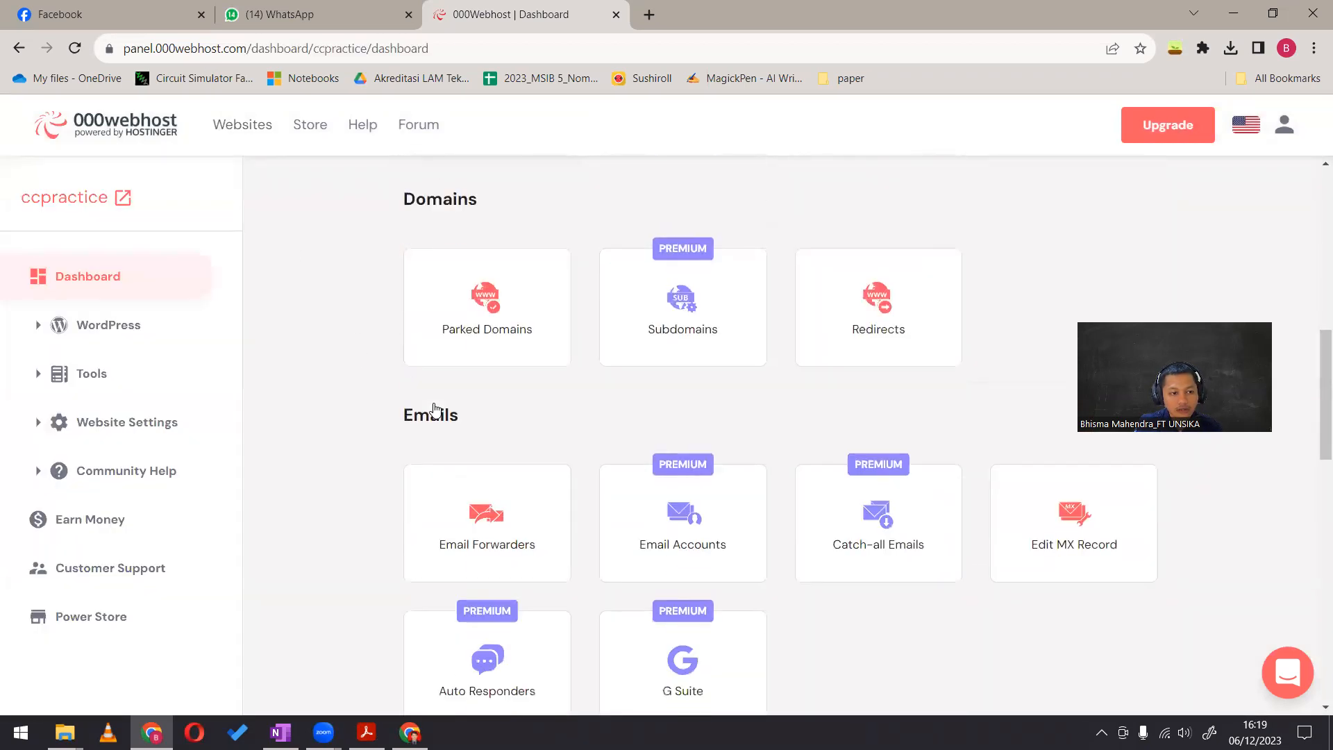
pyautogui.scroll(10, 434, 406)
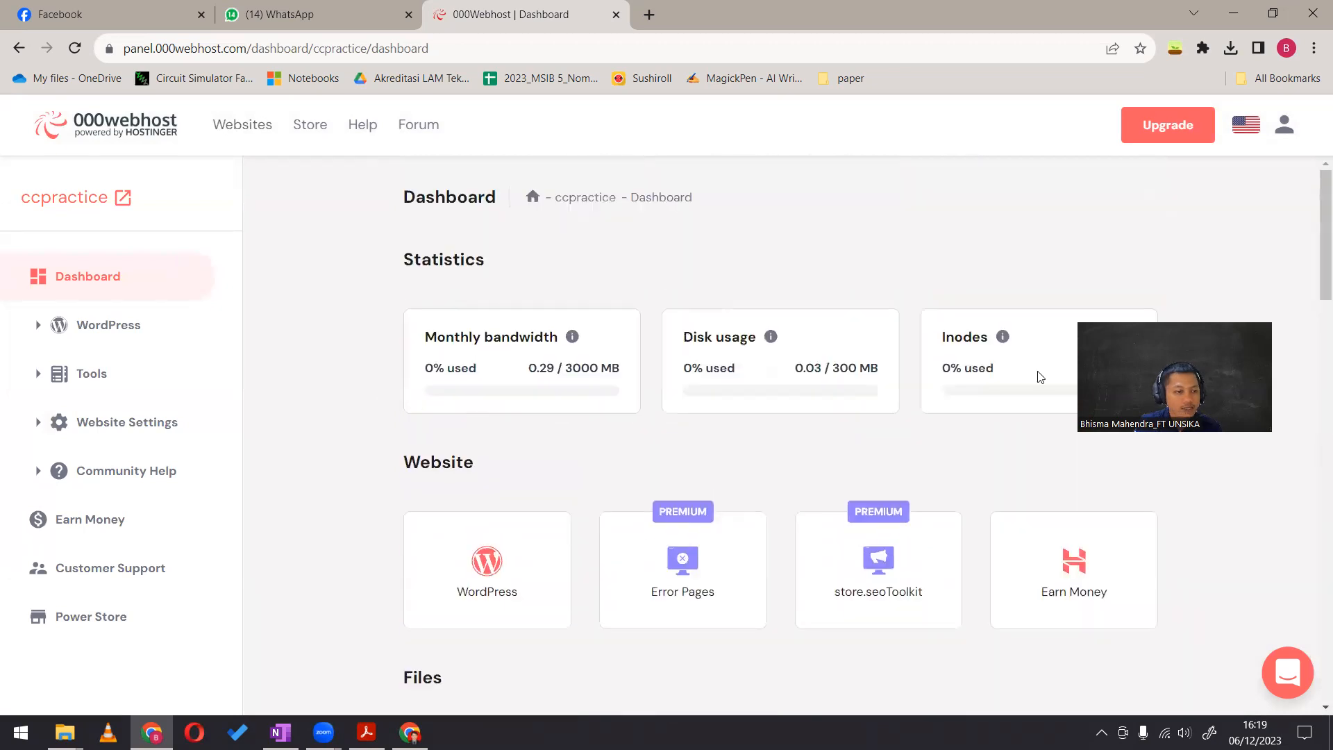
pyautogui.scroll(-5, 483, 450)
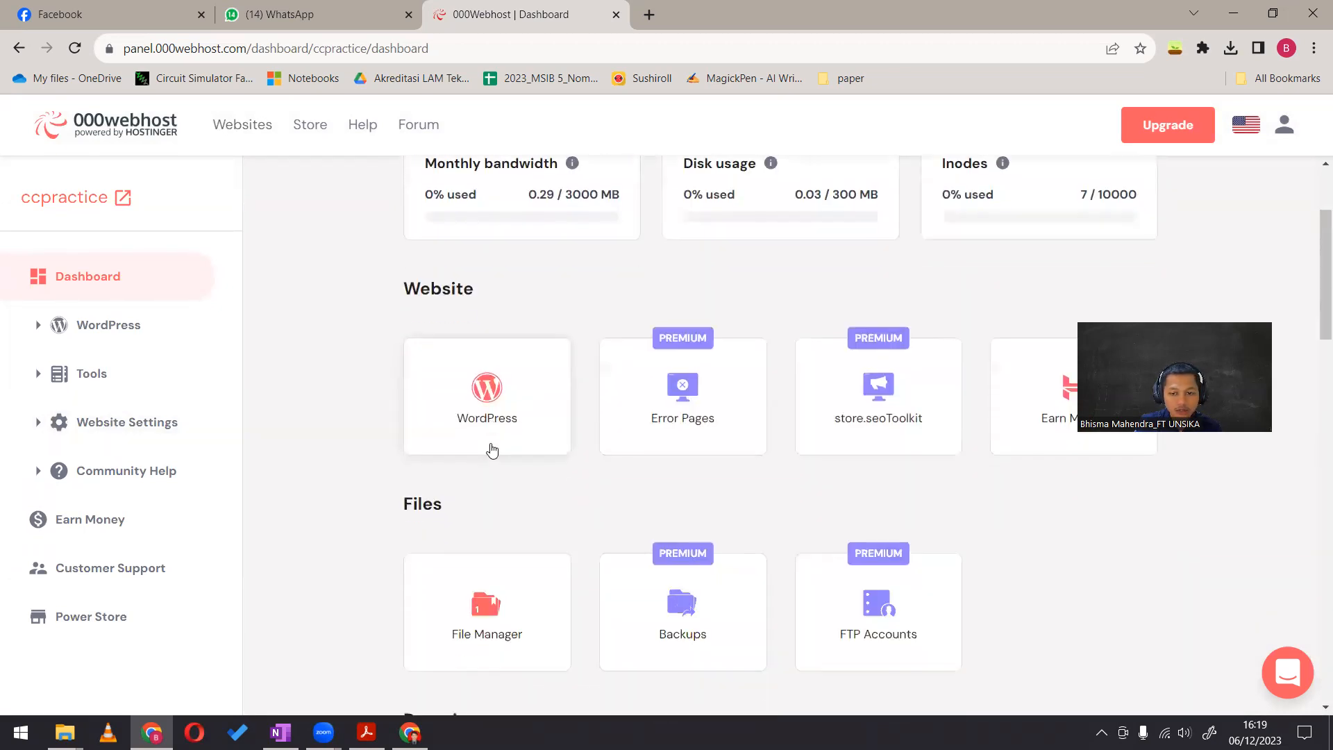
pyautogui.click(489, 446)
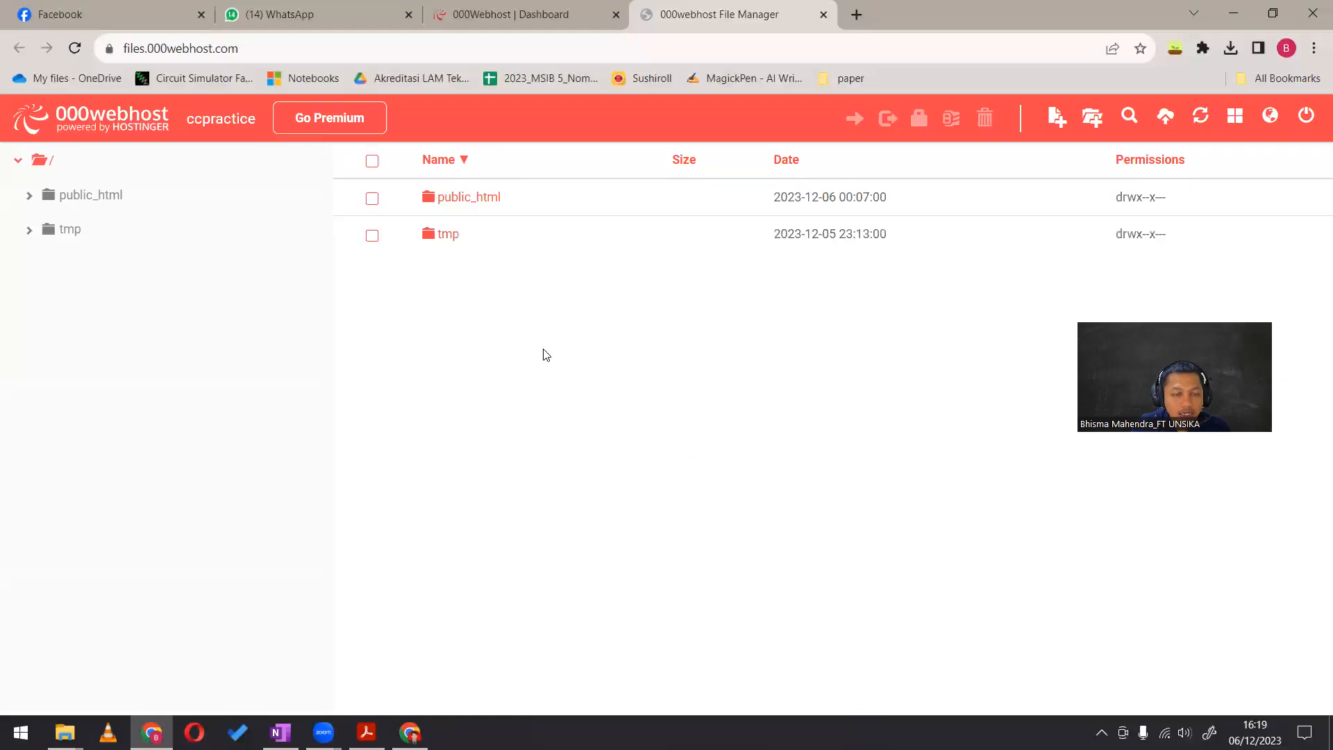
pyautogui.click(442, 199)
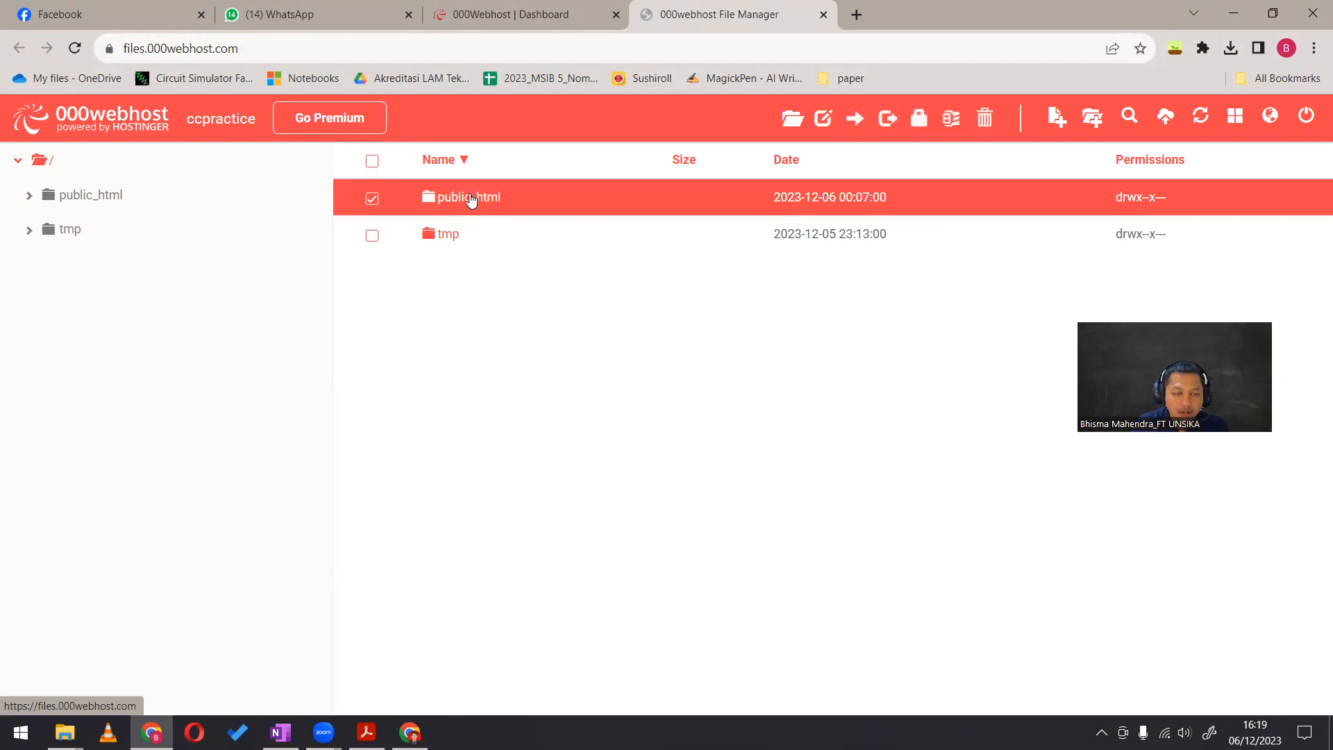
pyautogui.doubleClick(471, 198)
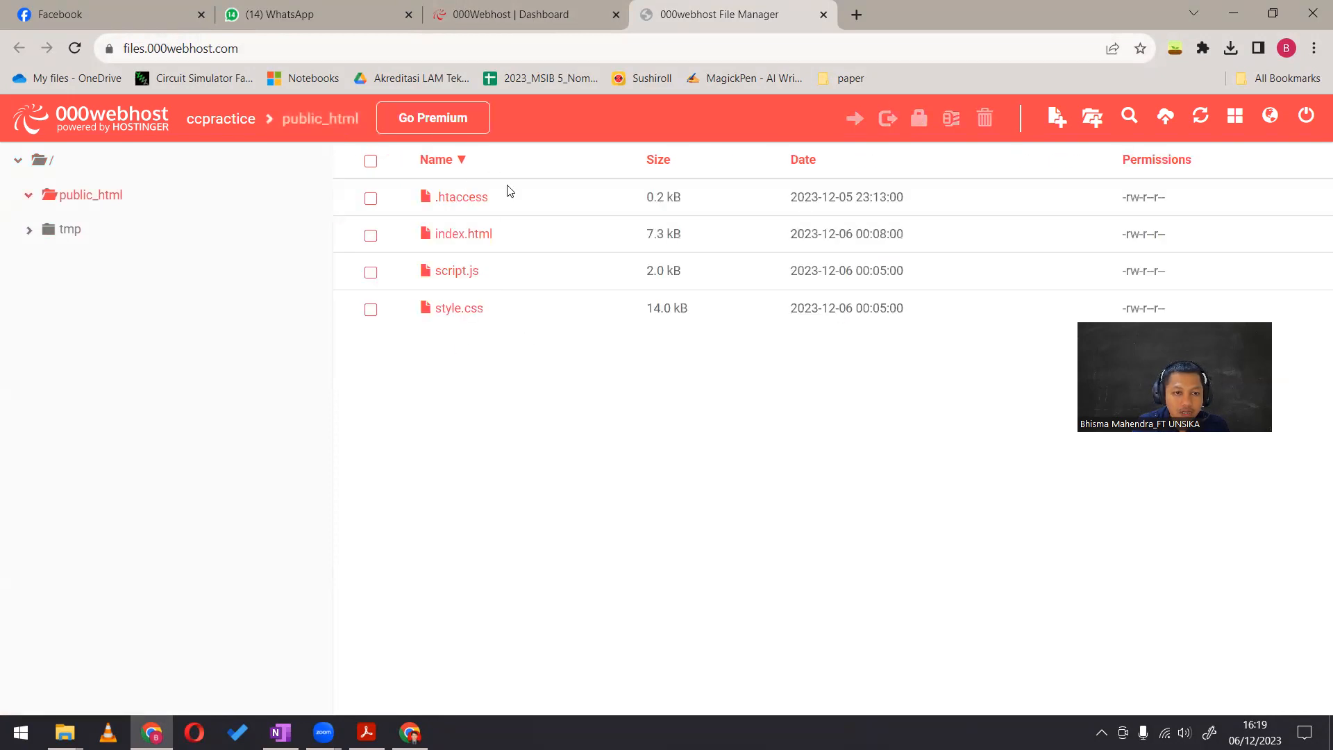
# Delete the files index.html, script.js and style.css from the public_html folder
pyautogui.moveTo(507, 380); pyautogui.dragTo(481, 247)
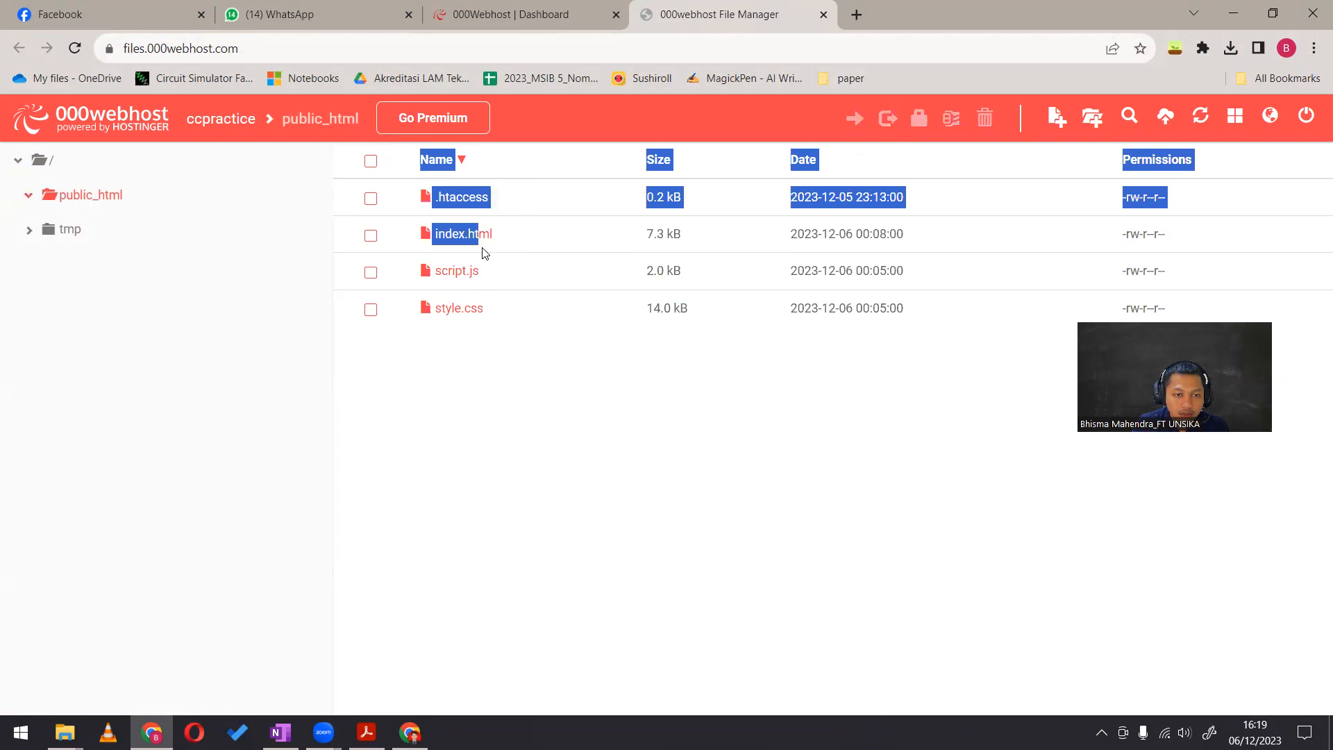
pyautogui.click(467, 346)
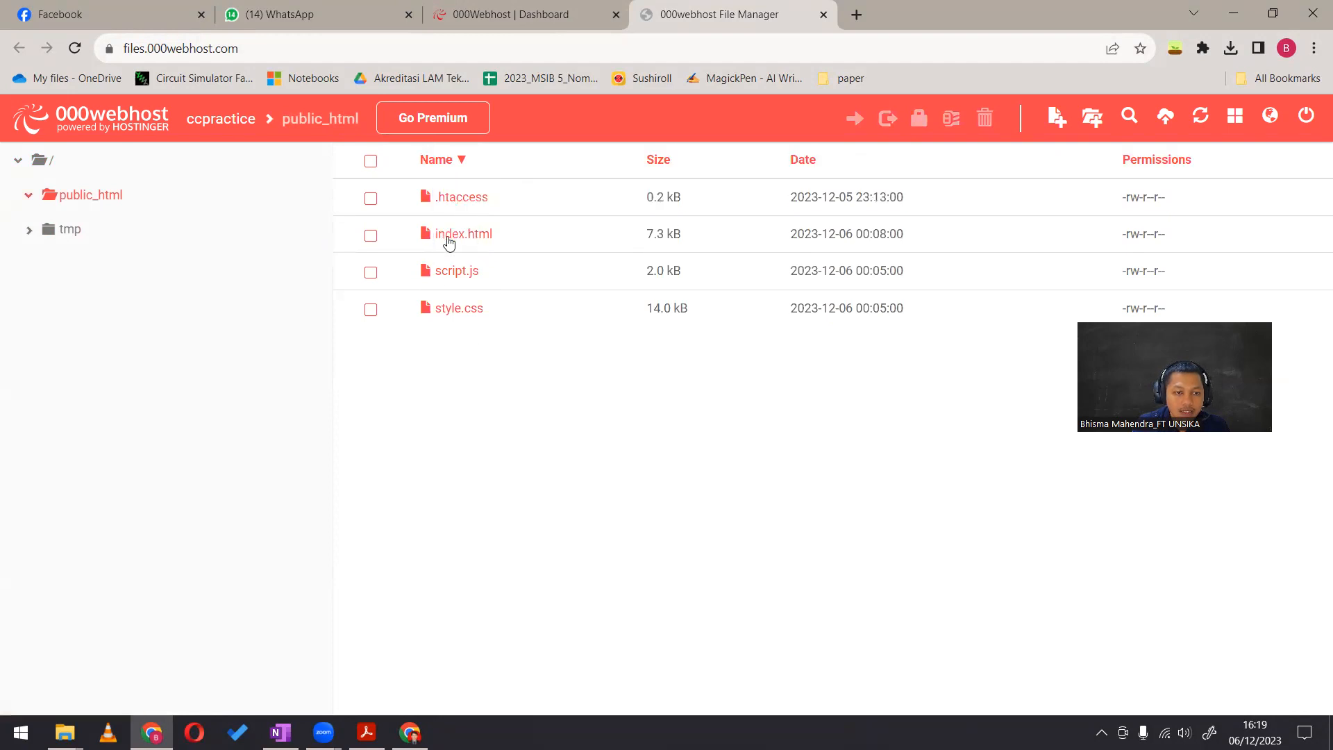
pyautogui.click(371, 236)
pyautogui.click(371, 272)
pyautogui.click(371, 310)
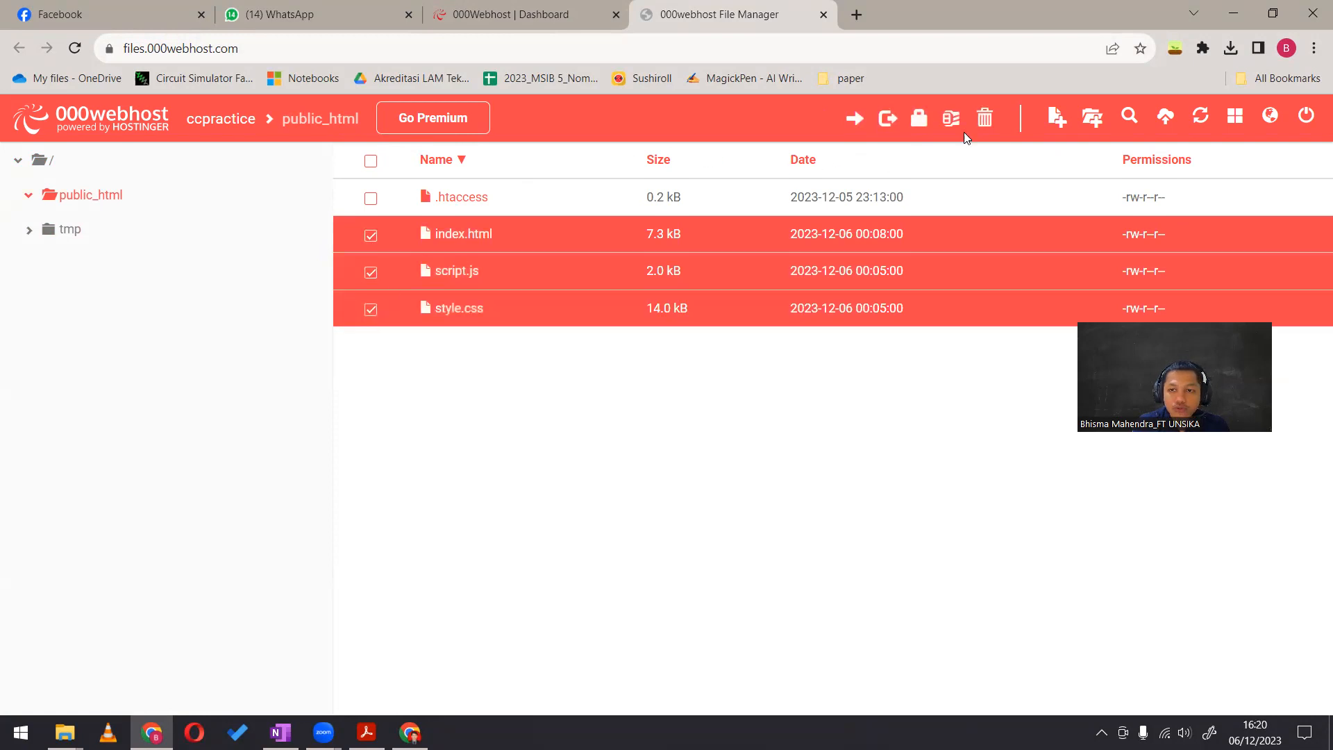
pyautogui.click(985, 117)
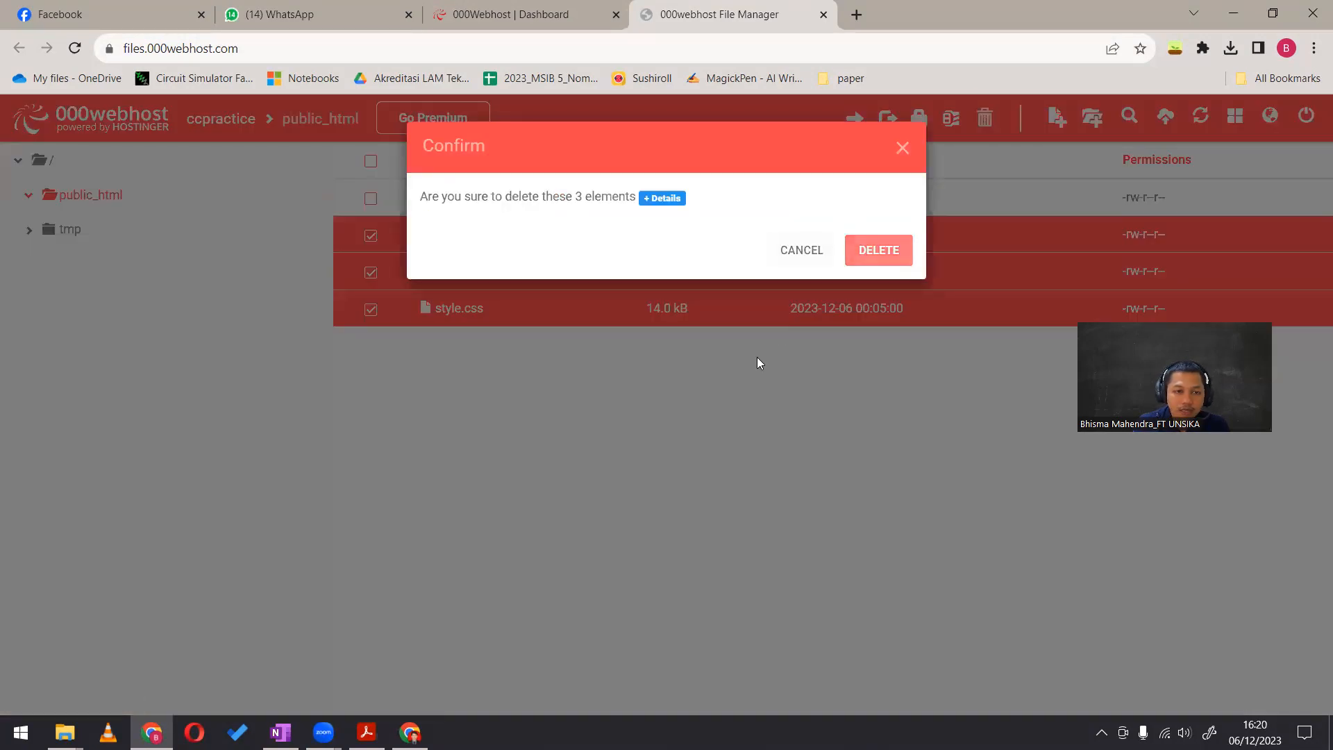
pyautogui.click(878, 250)
# Create a new file named index.html in the public_html folder
pyautogui.rightClick(612, 345)
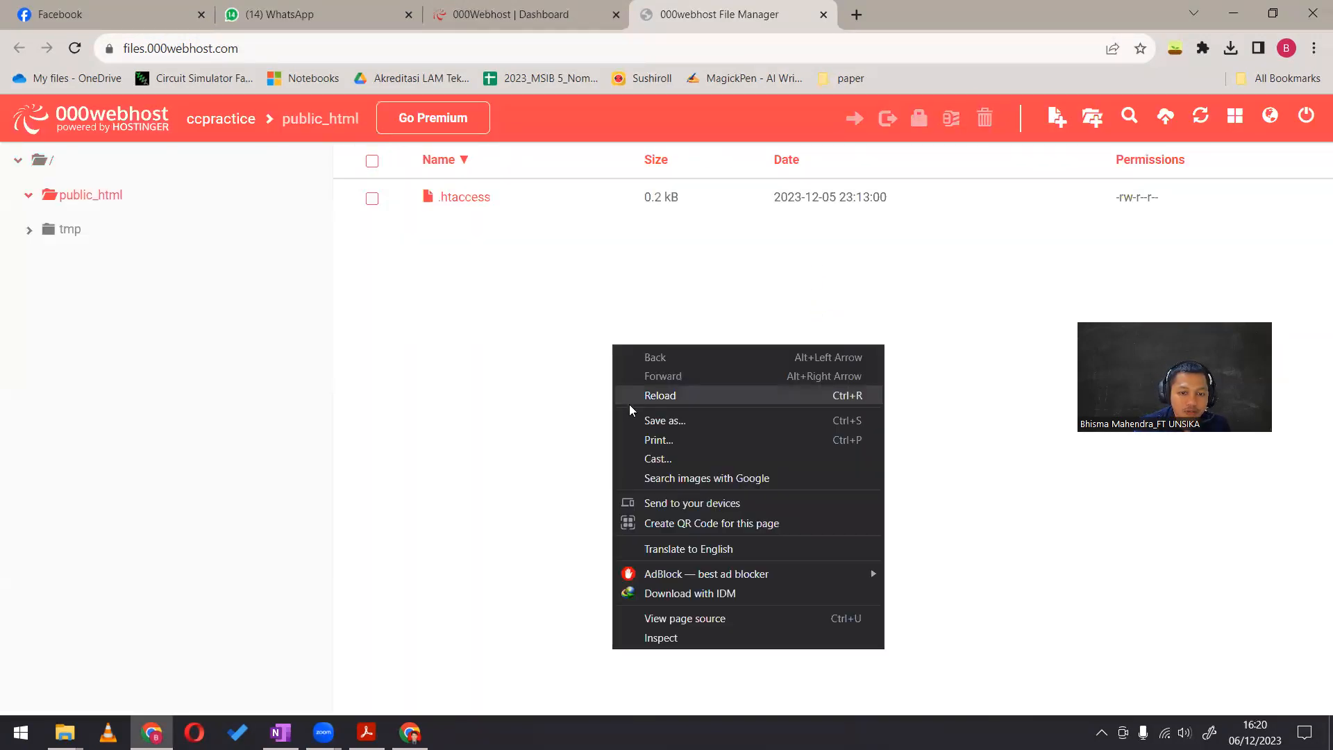
pyautogui.click(669, 332)
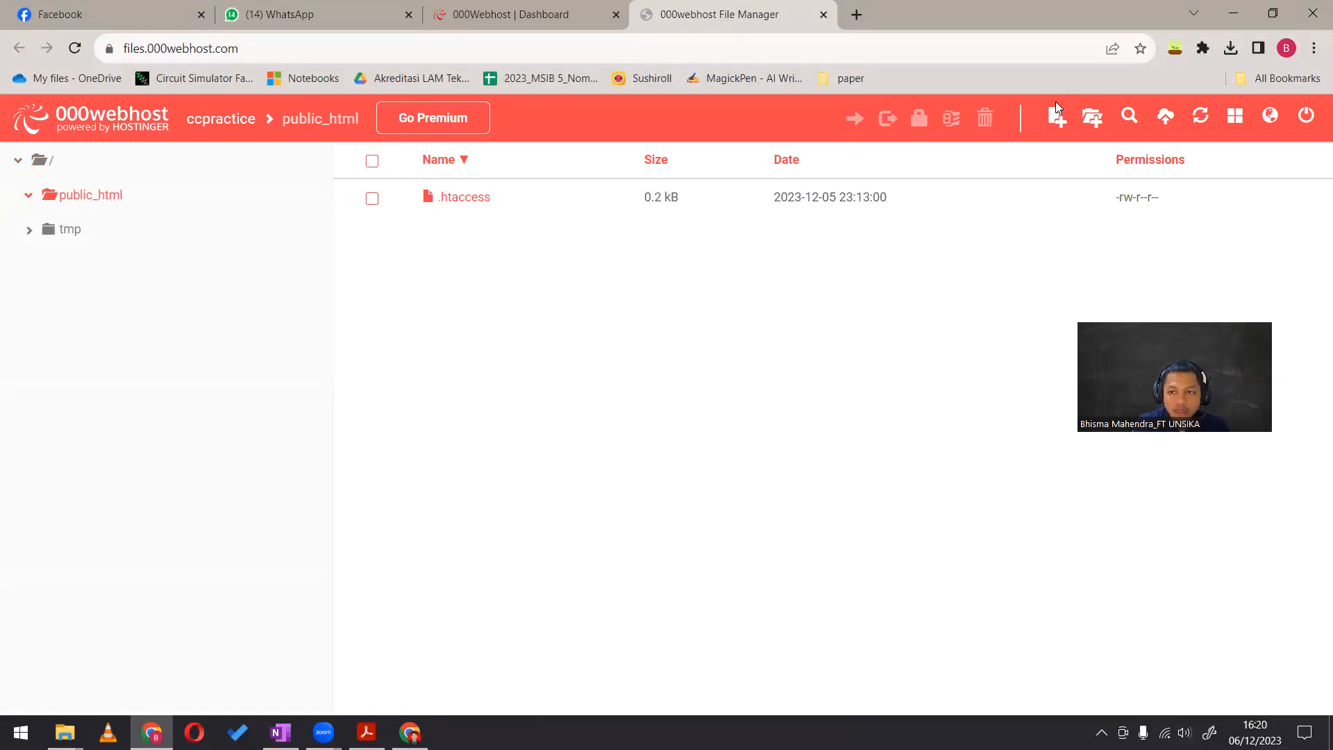
pyautogui.click(1056, 116)
pyautogui.write('html')
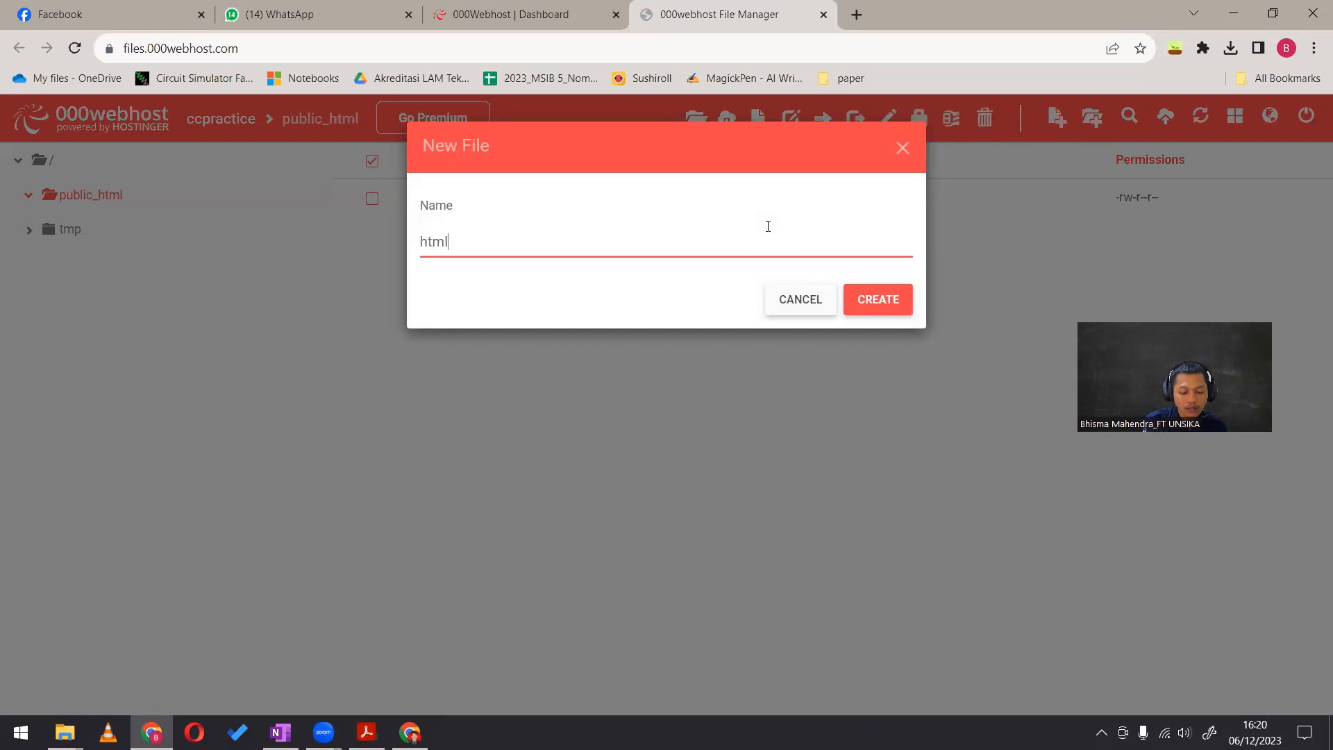
pyautogui.write('index.html')
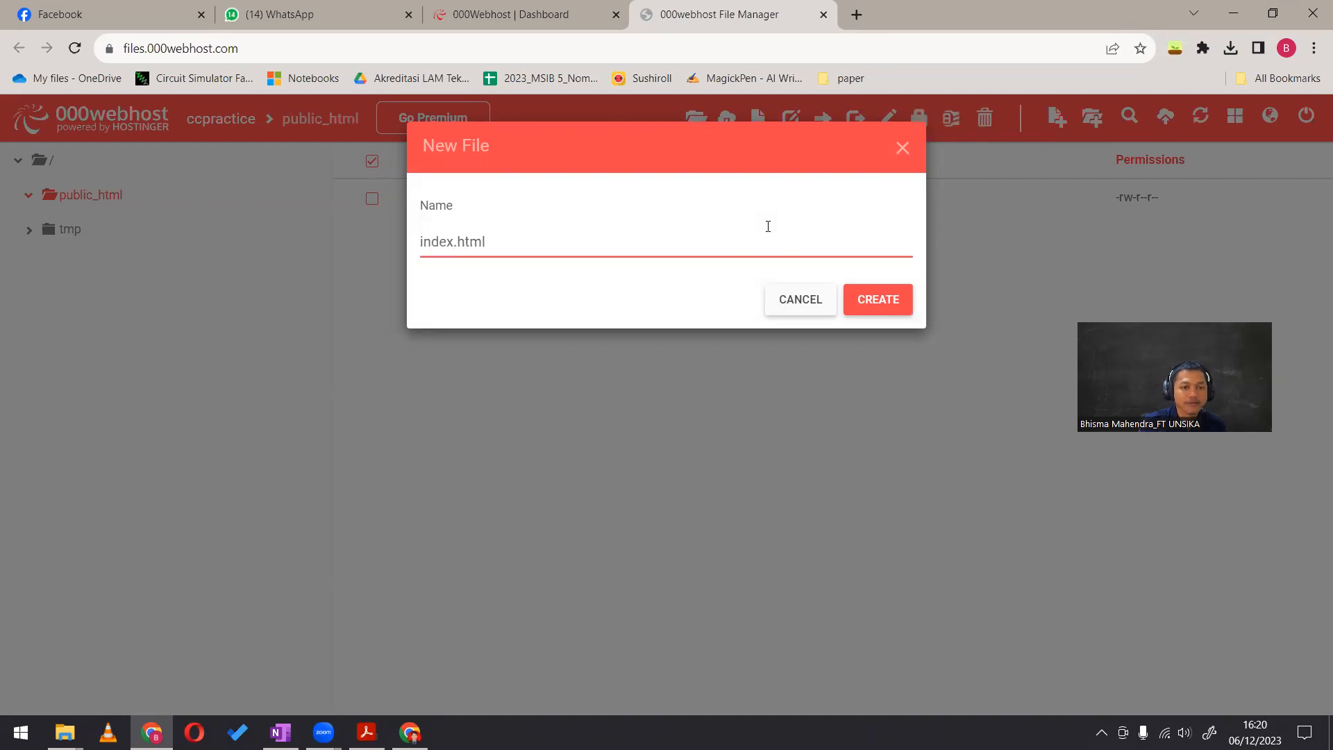
pyautogui.click(864, 295)
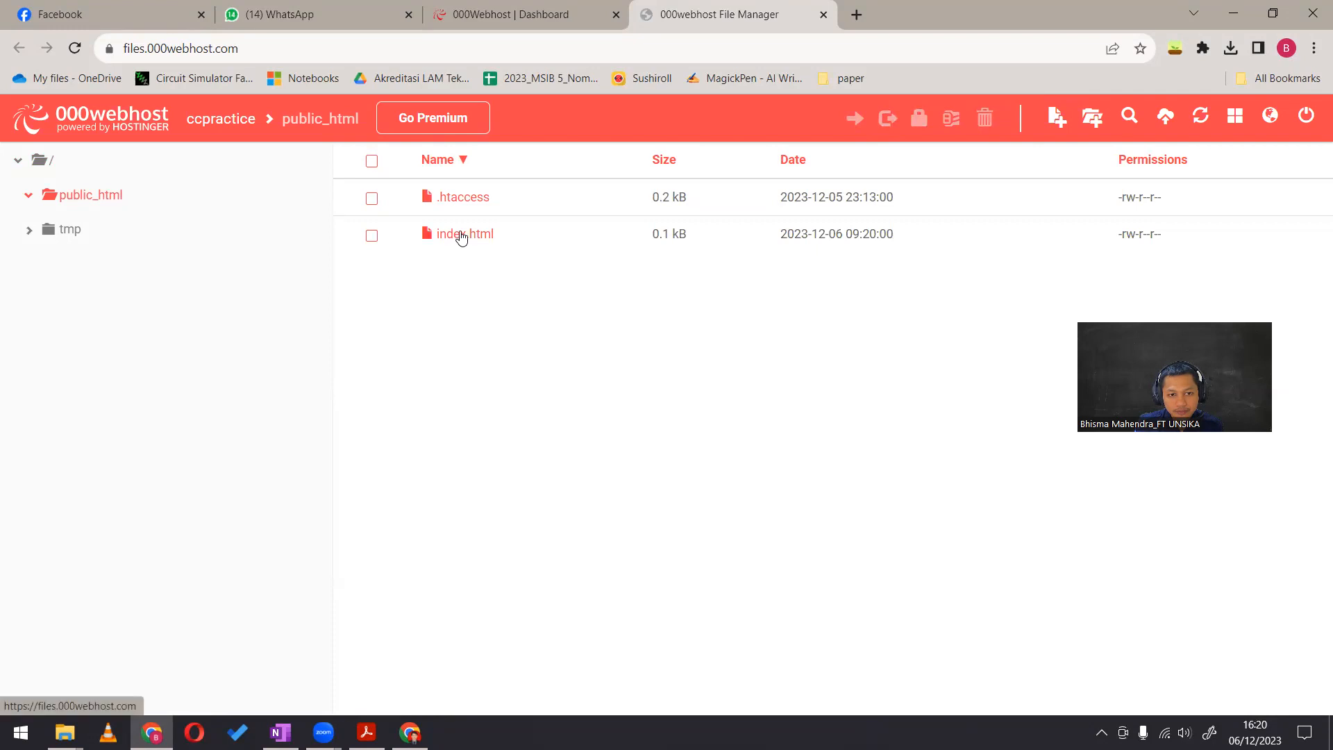
# Open index.html for editing, enter the line "Nama Saya" followed by the author's full name, and save the file
pyautogui.rightClick(461, 236)
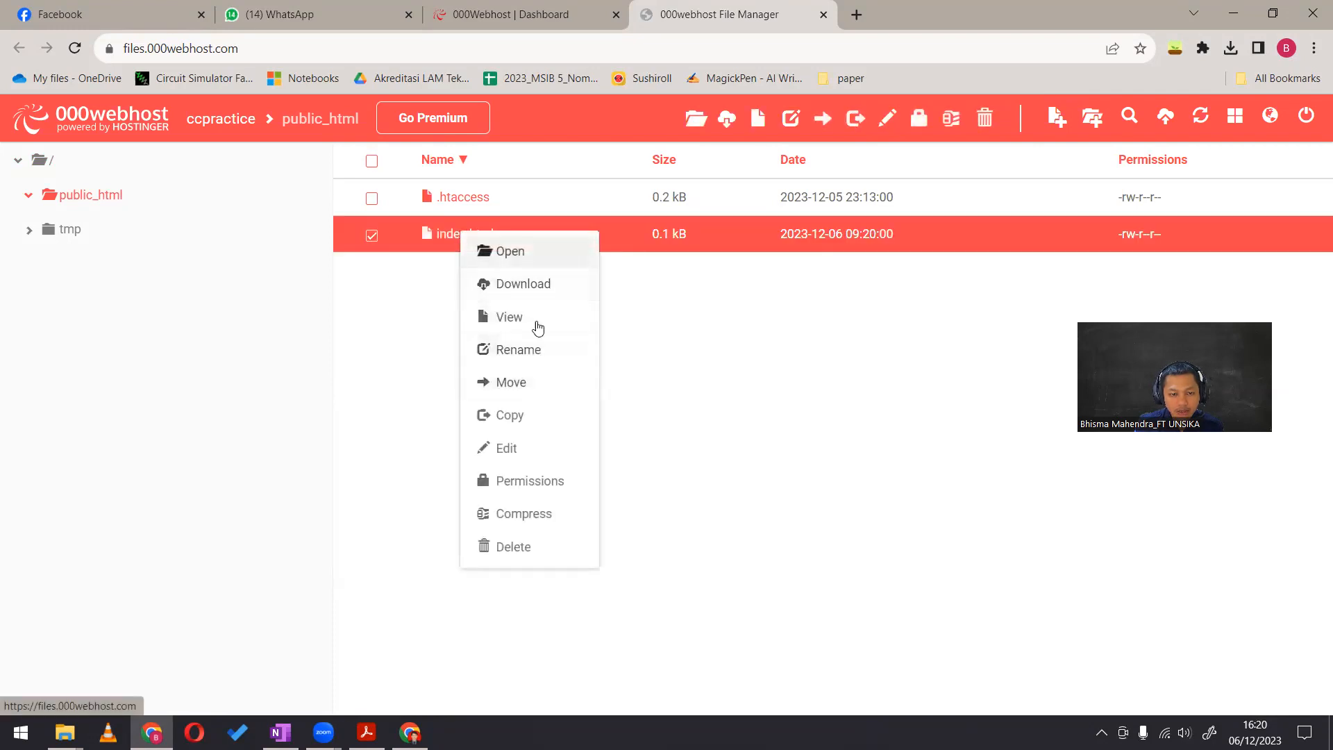
pyautogui.click(538, 449)
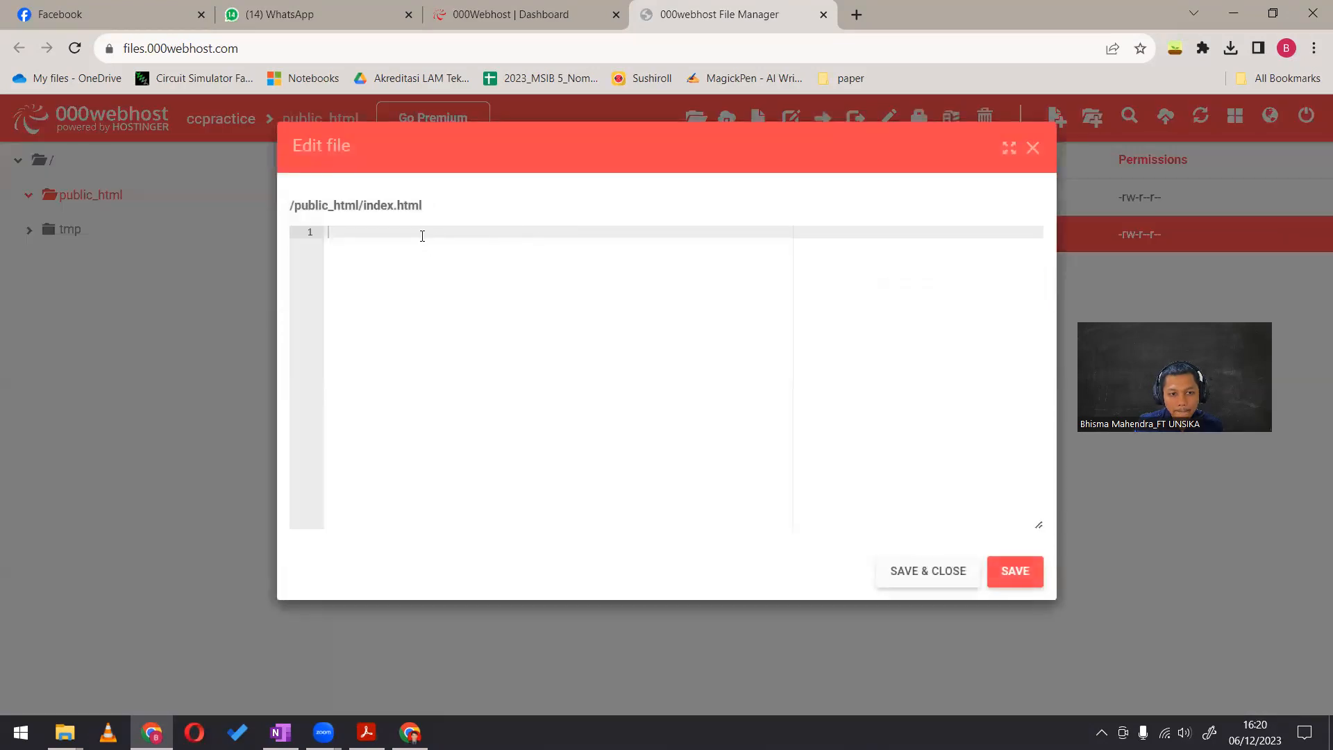
pyautogui.write('Nama Saya Bhisma Mahendra')
pyautogui.click(997, 577)
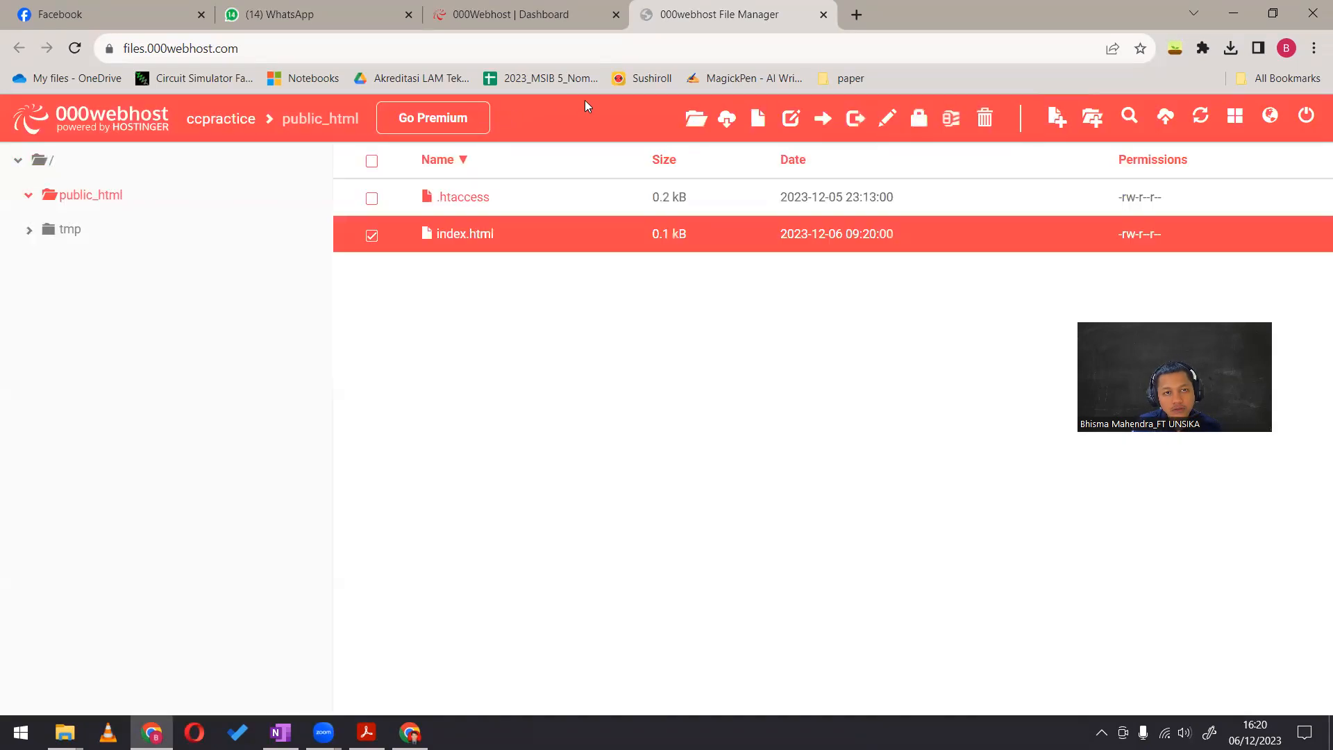
# Open ccpractice.000webhostapp.com in a new browser tab and compare the published page with the public_html folder
pyautogui.click(857, 14)
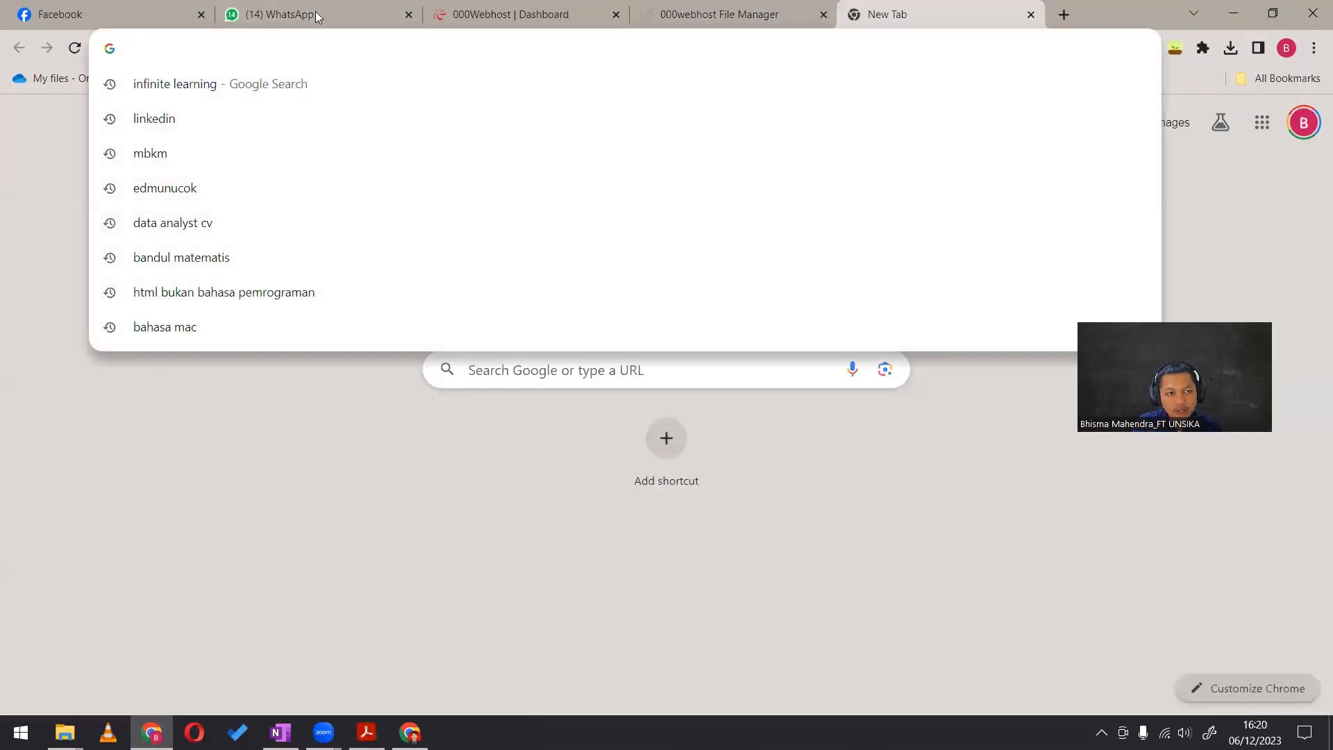
pyautogui.write('ccpractice.000webhostapp.com')
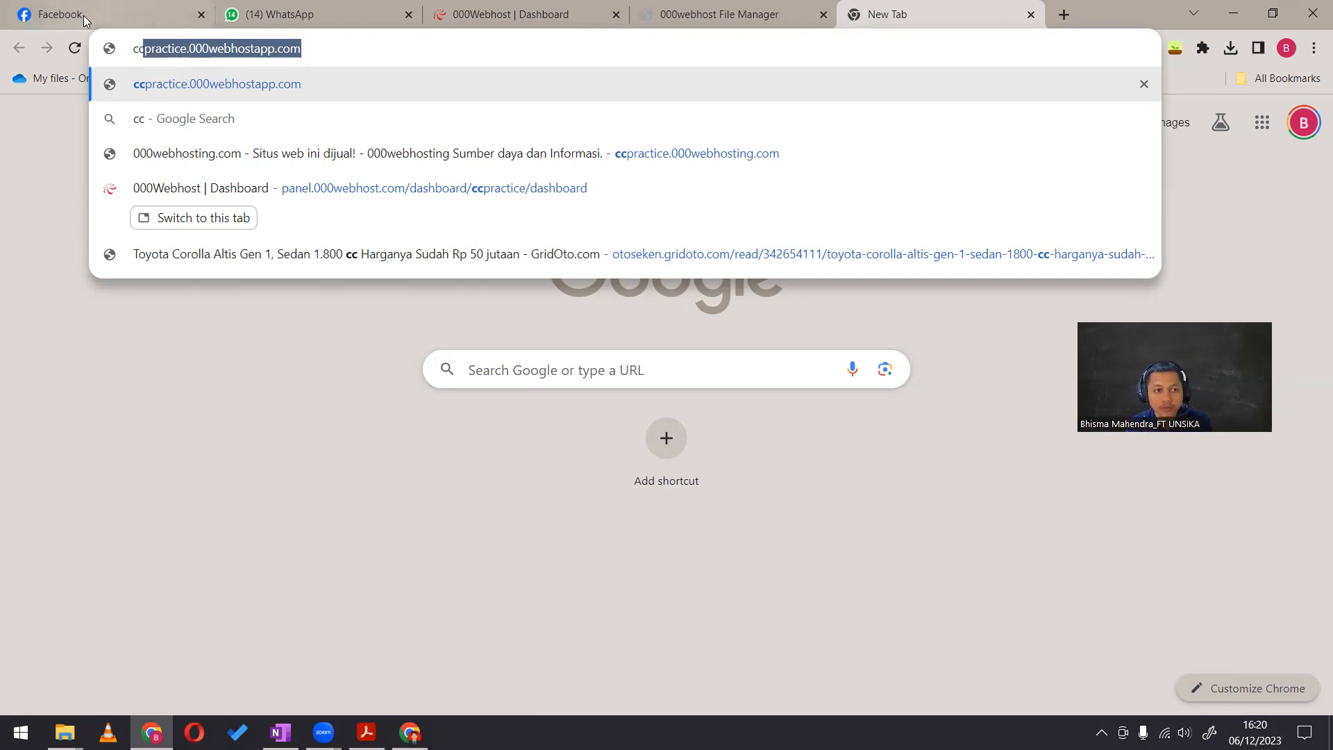
pyautogui.click(329, 88)
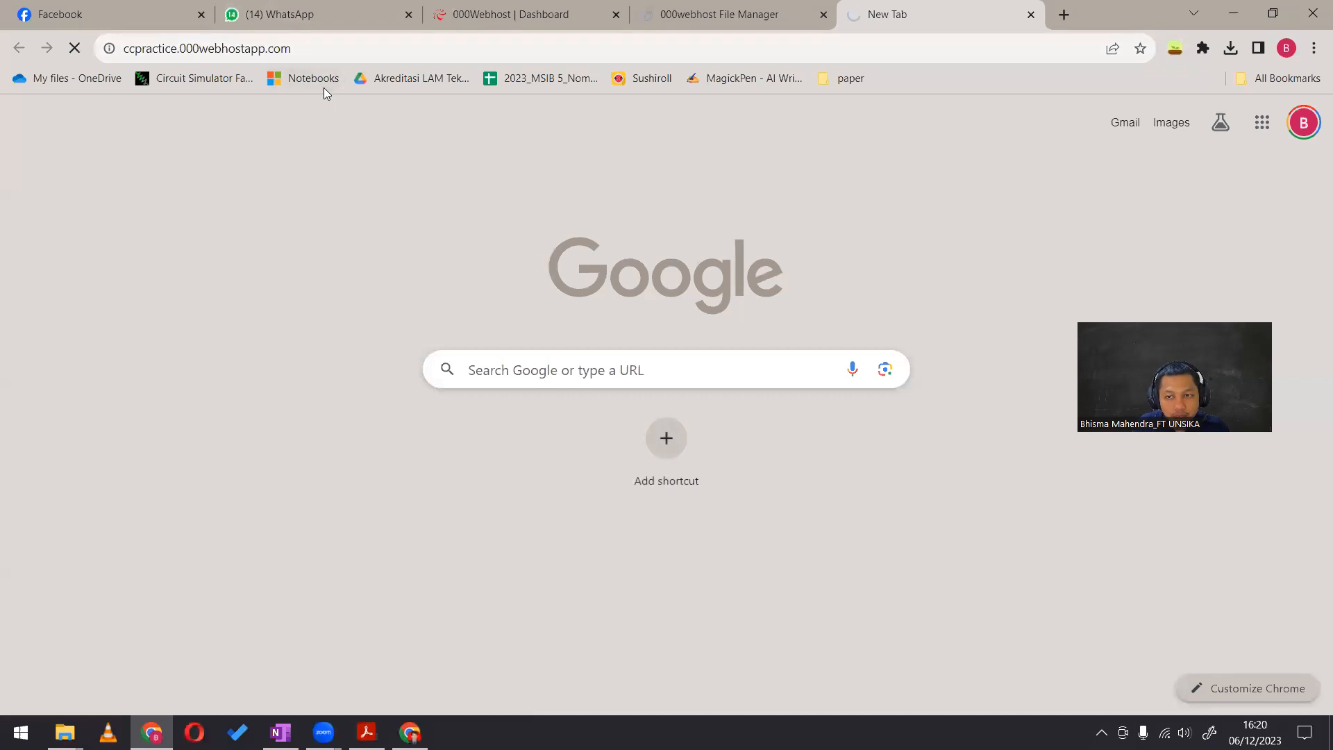
pyautogui.moveTo(16, 109)
pyautogui.mouseDown()
pyautogui.moveTo(190, 115)
pyautogui.moveTo(22, 102)
pyautogui.mouseUp()
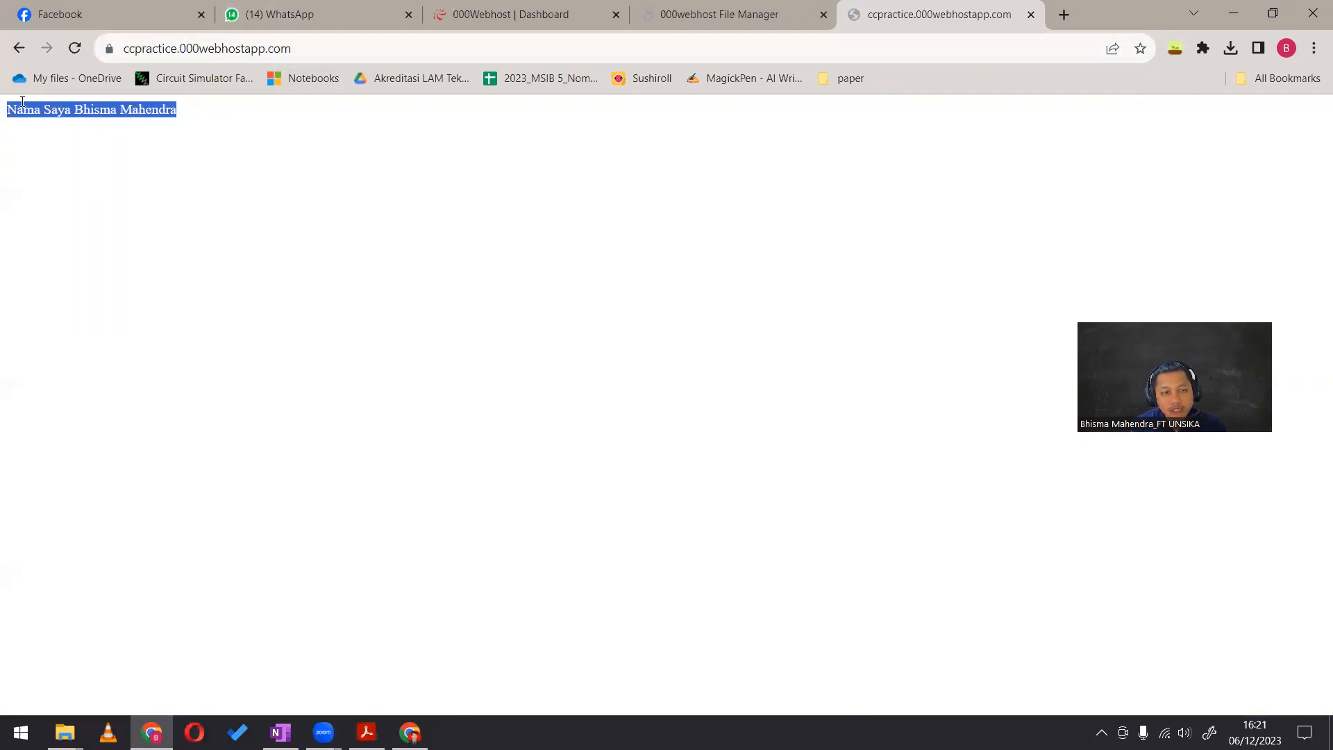
pyautogui.click(722, 6)
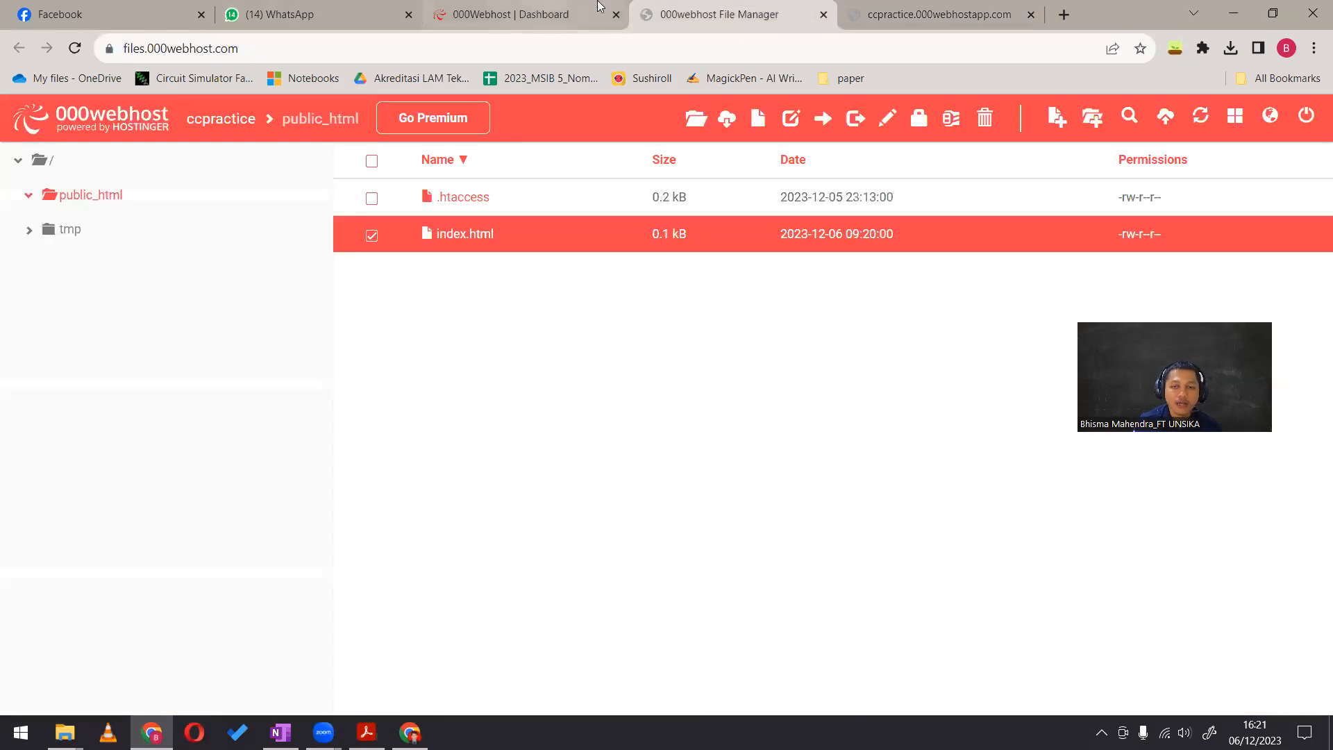
pyautogui.click(895, 11)
pyautogui.click(760, 7)
pyautogui.click(937, 10)
pyautogui.click(777, 6)
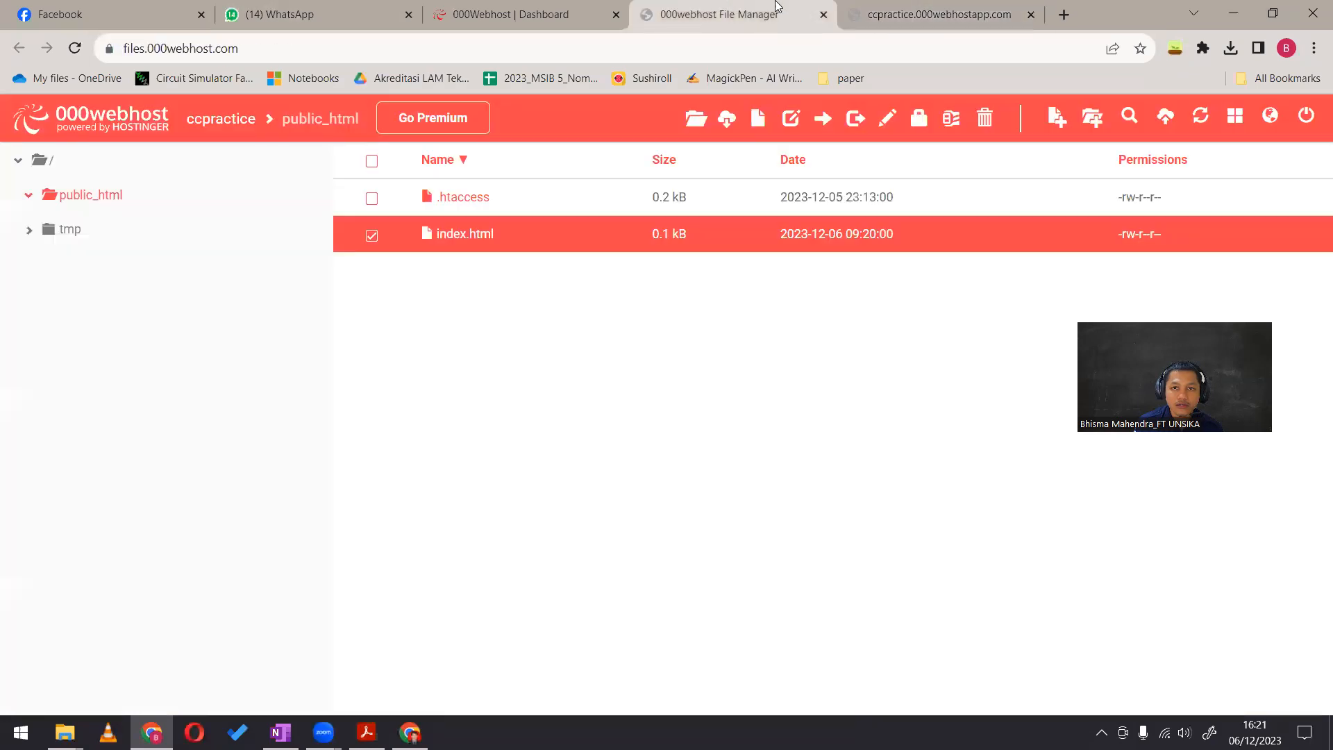
pyautogui.click(871, 15)
pyautogui.click(689, 10)
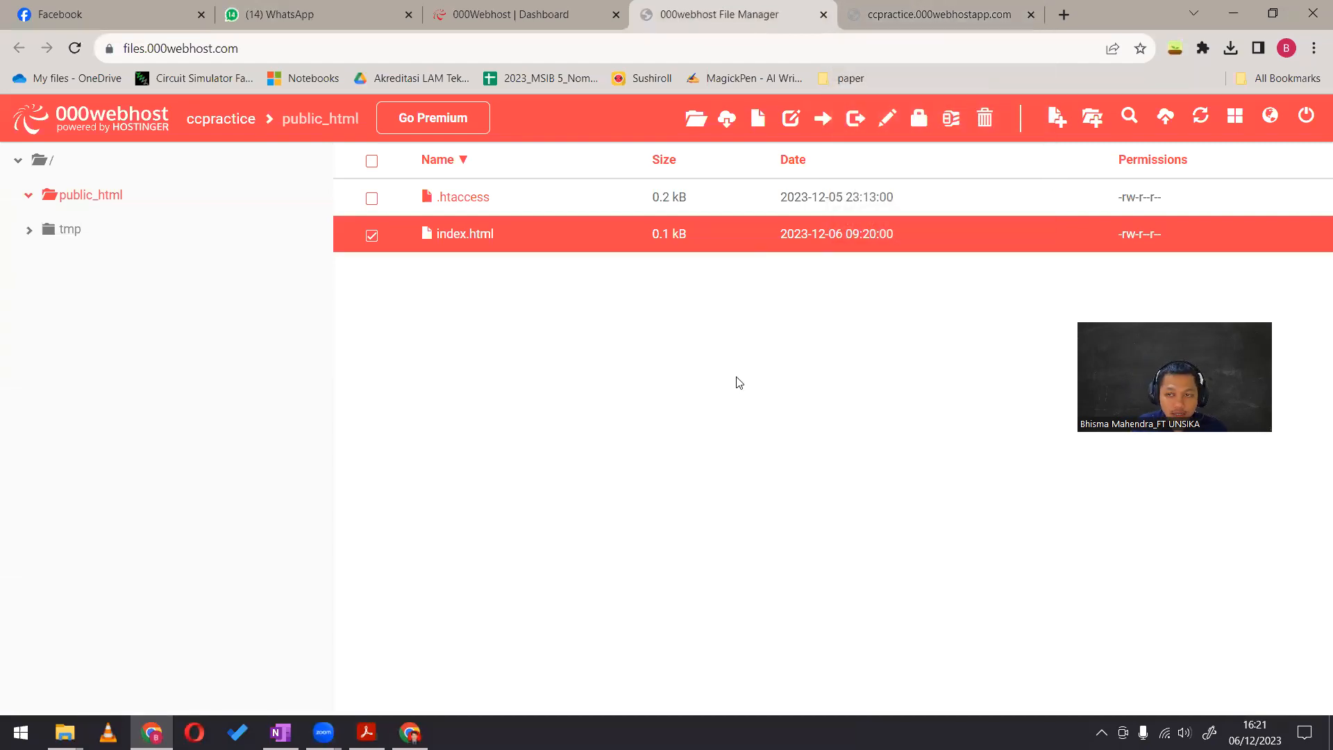
# Review the ccpractice dashboard's monthly bandwidth, disk usage and inode statistics and its feature sections down to Databases
pyautogui.hotkey('ctrl', 'shift', 'Tab')
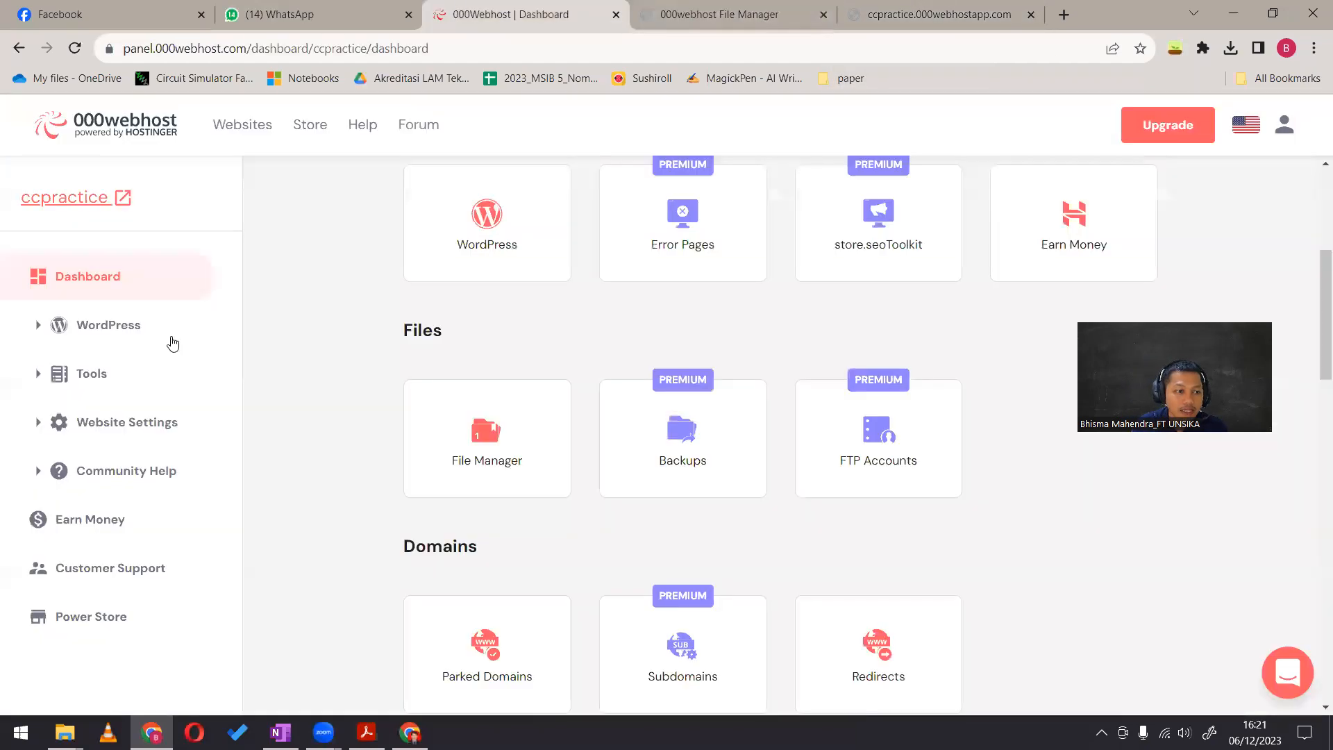
pyautogui.scroll(5, 696, 354)
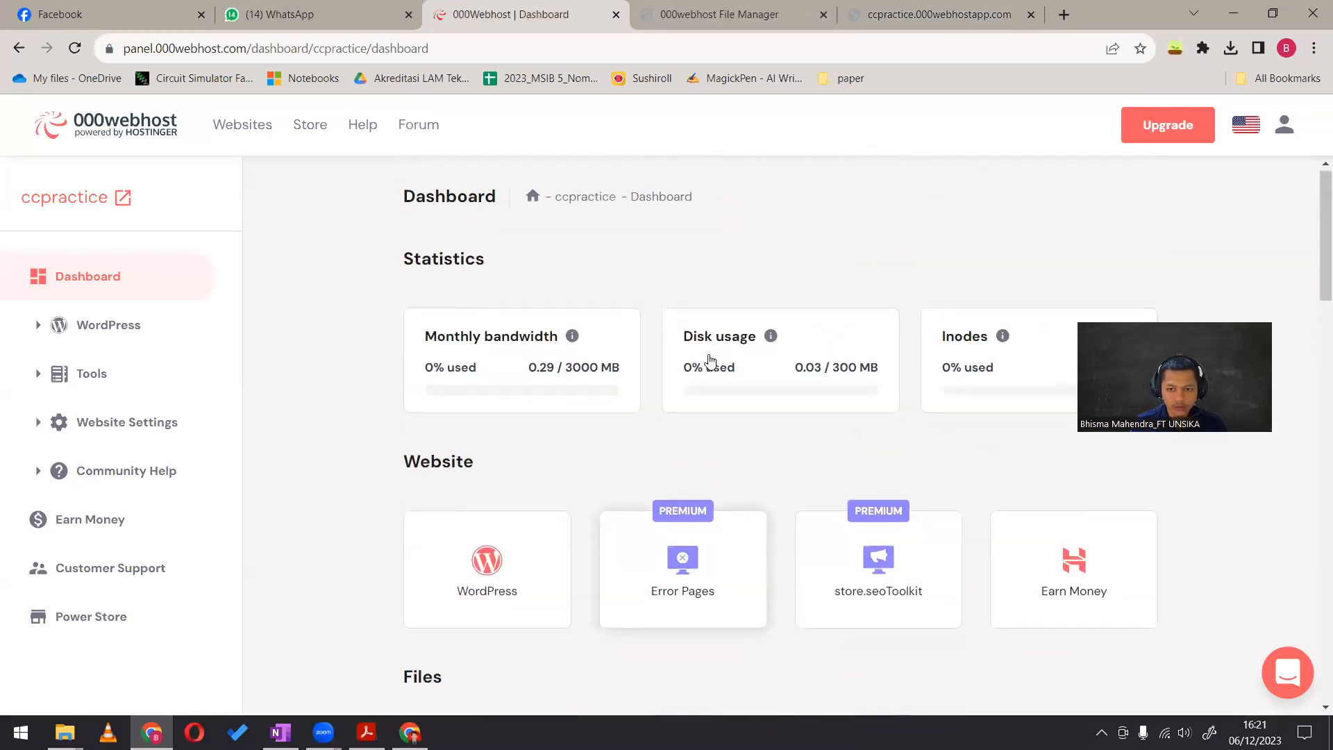
pyautogui.scroll(-1, 603, 389)
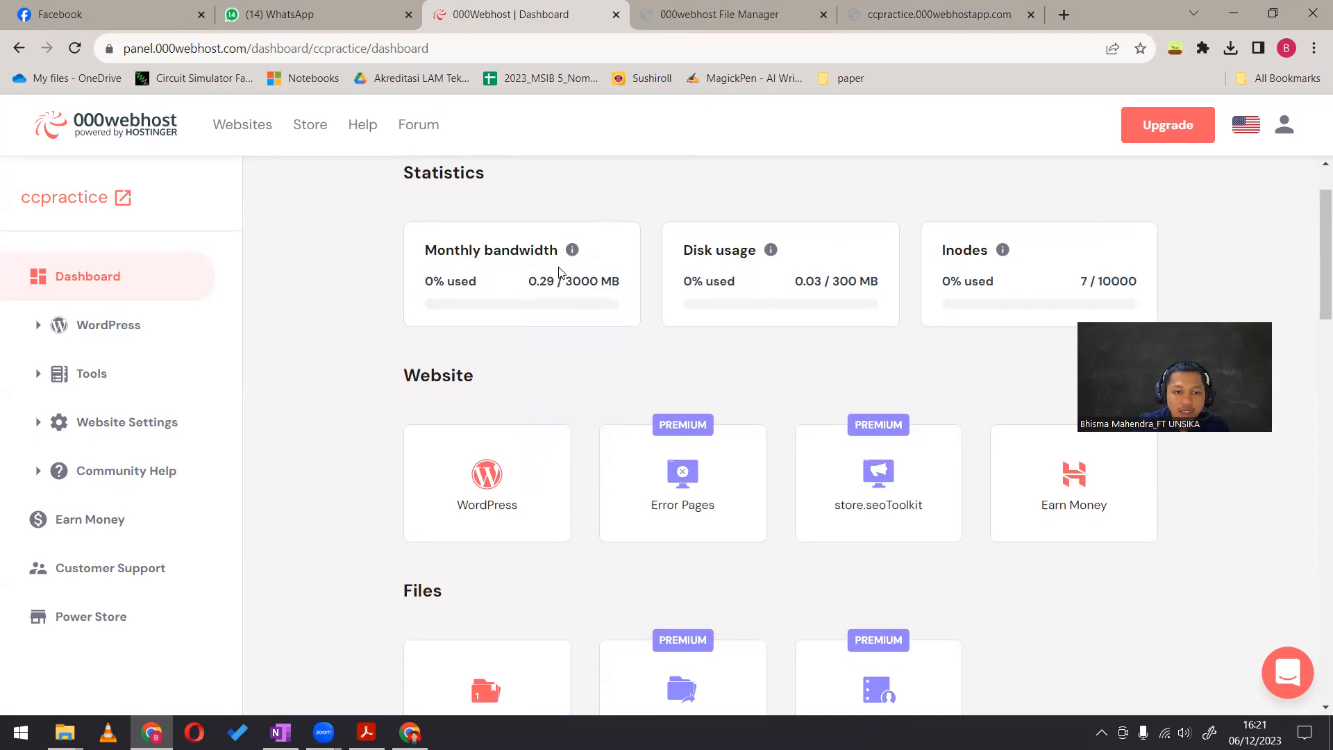
pyautogui.moveTo(575, 250)
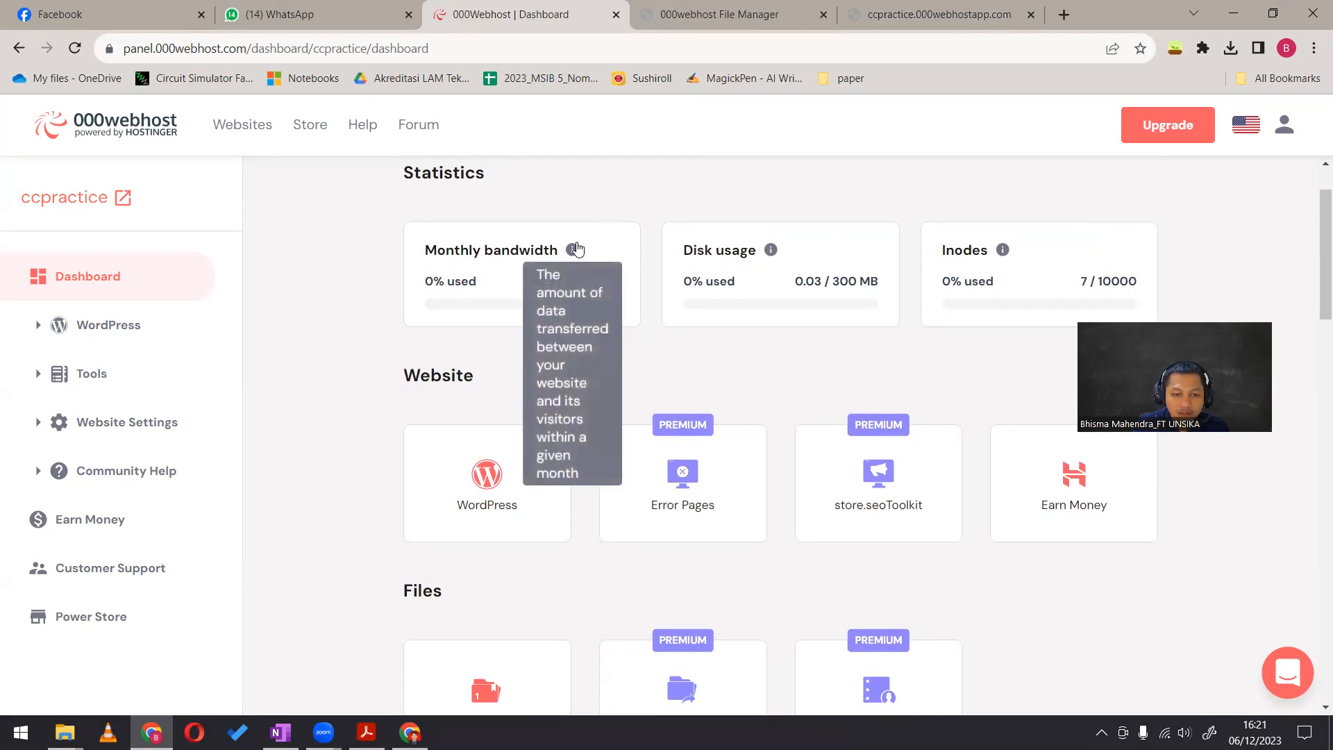
pyautogui.moveTo(436, 250); pyautogui.dragTo(629, 283)
pyautogui.moveTo(692, 250); pyautogui.dragTo(842, 276)
pyautogui.moveTo(944, 251); pyautogui.dragTo(1119, 281)
pyautogui.moveTo(805, 278)
pyautogui.mouseDown()
pyautogui.moveTo(851, 278)
pyautogui.moveTo(832, 278)
pyautogui.mouseUp()
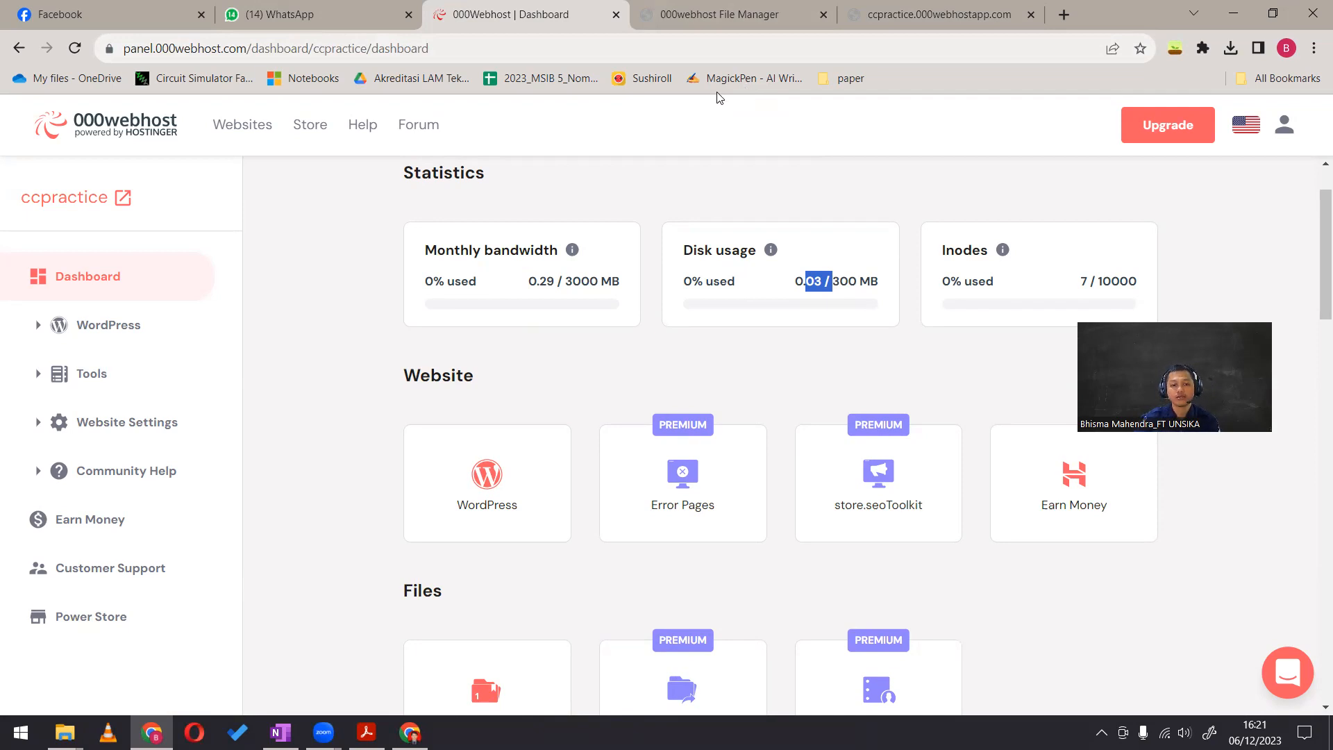
pyautogui.scroll(-13, 582, 412)
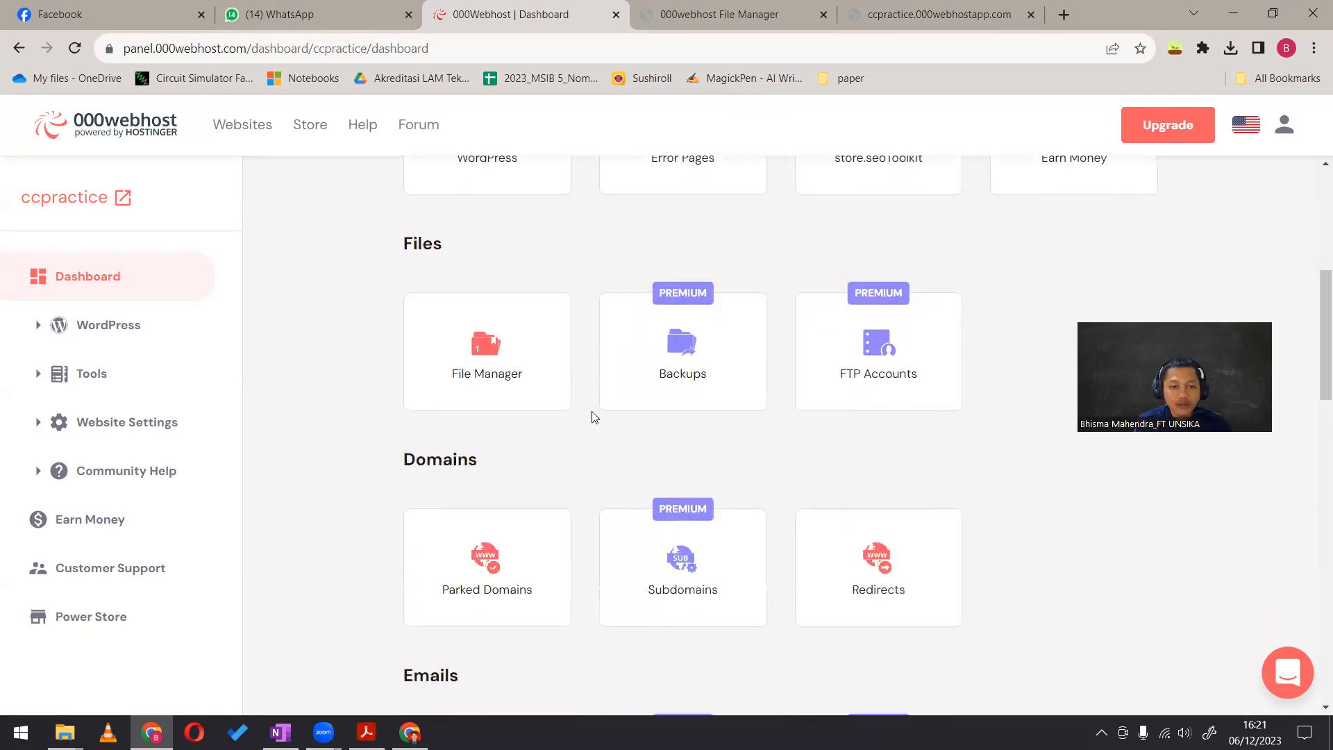
pyautogui.scroll(-4, 586, 428)
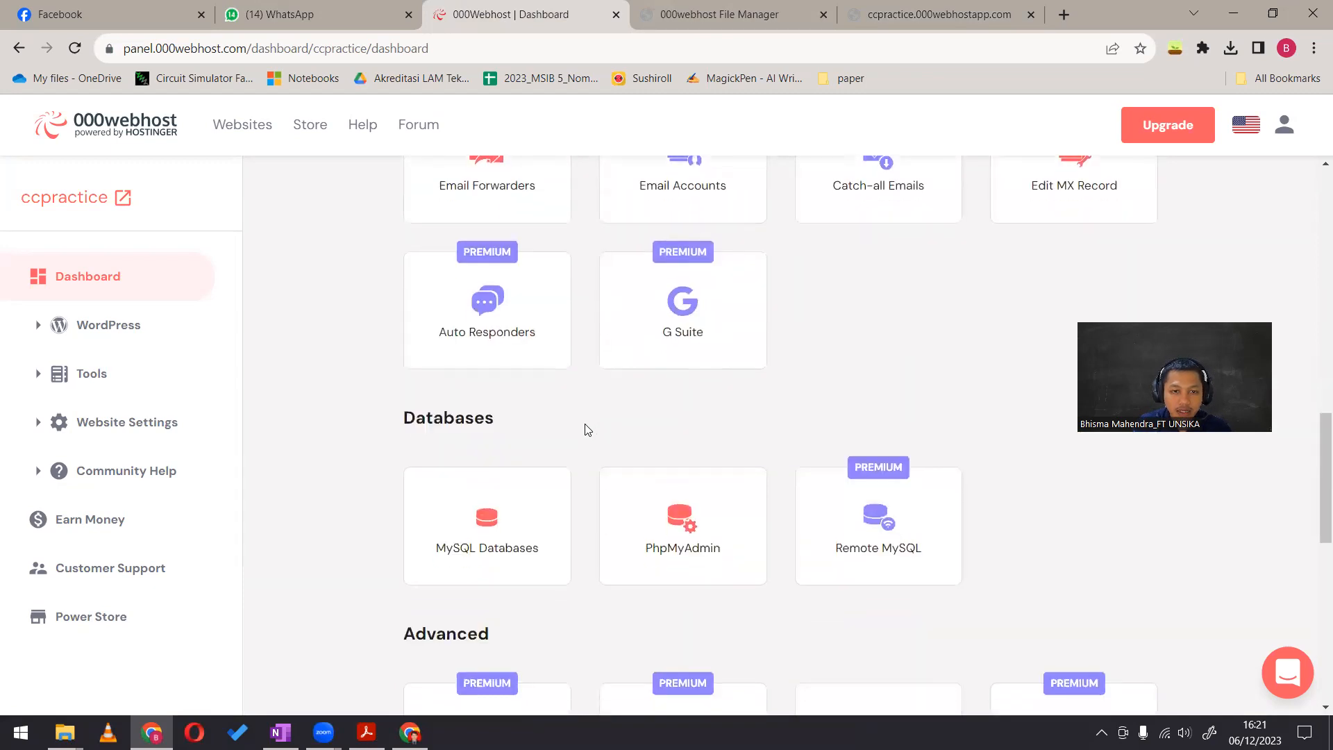
pyautogui.scroll(10, 587, 428)
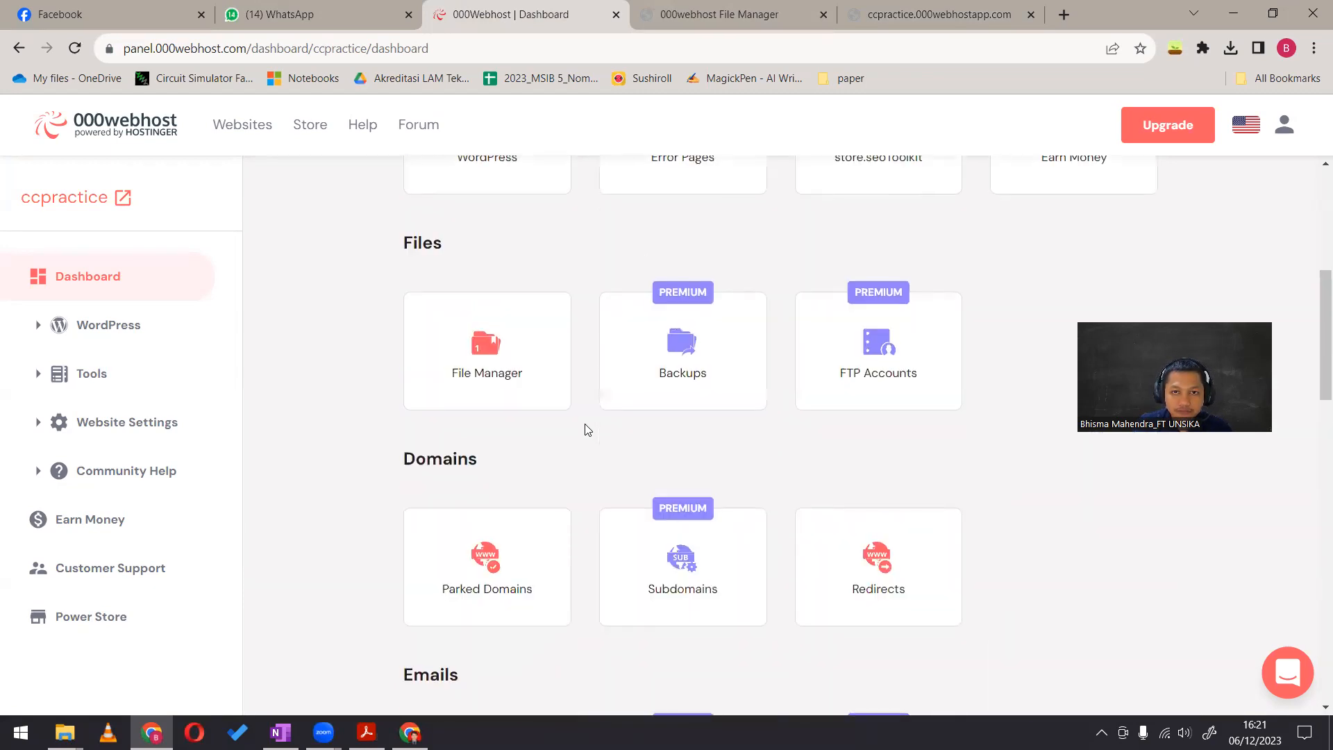
# Reopen index.html for editing and replace its text with an html element that has blank lines between its tags
pyautogui.hotkey('ctrl', 'Tab')
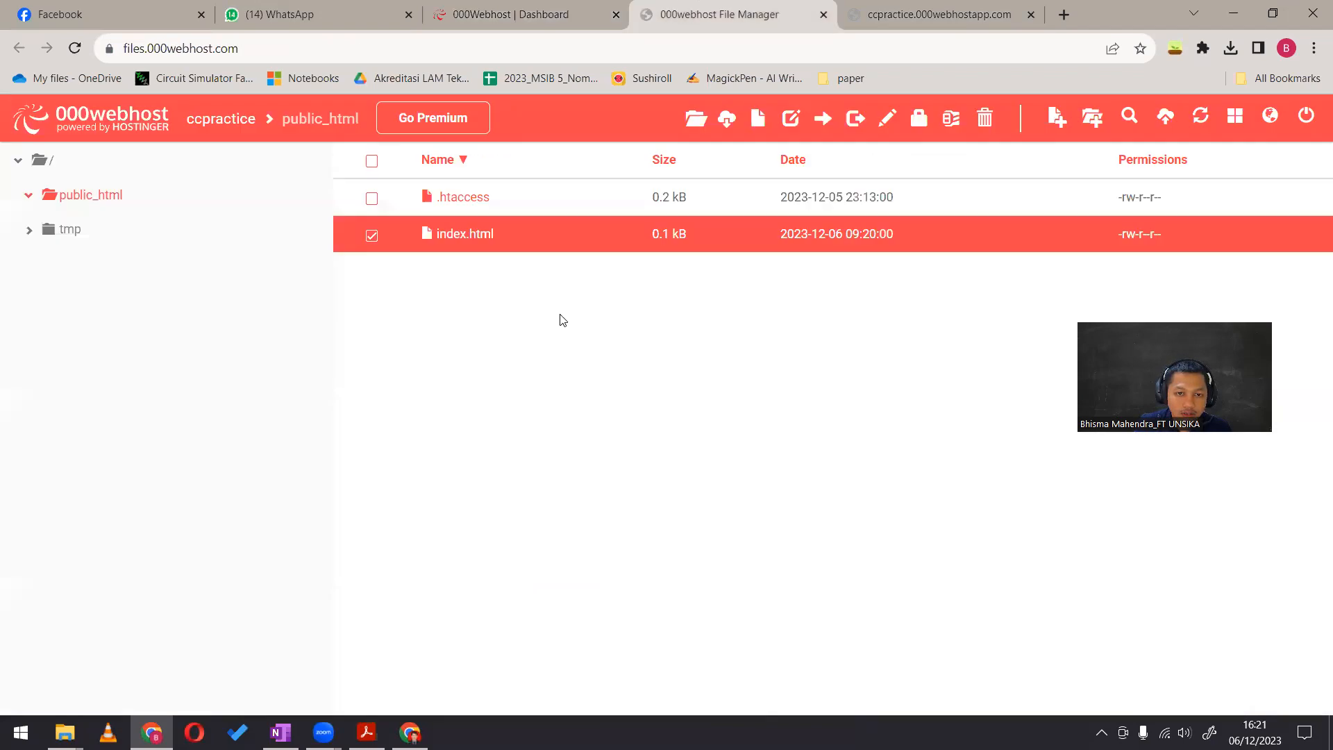
pyautogui.click(511, 196)
pyautogui.click(517, 239)
pyautogui.rightClick(490, 237)
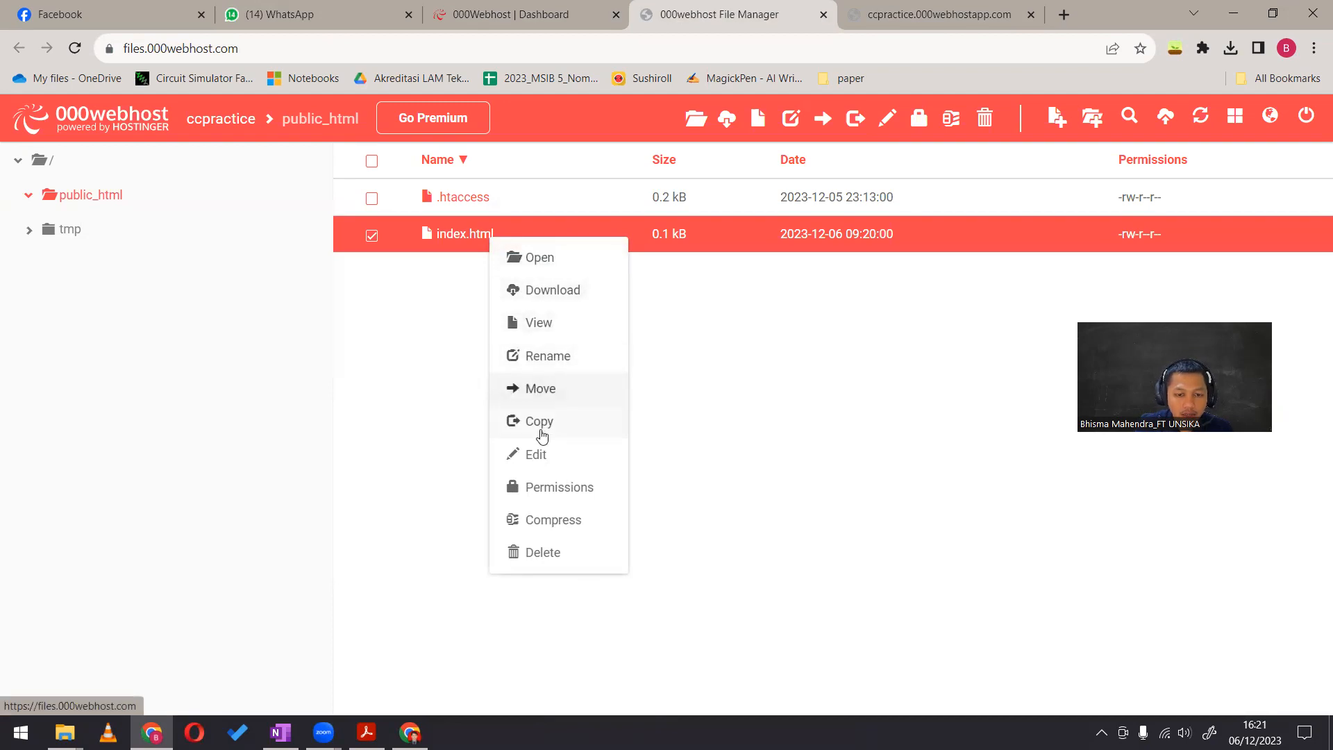
pyautogui.click(548, 454)
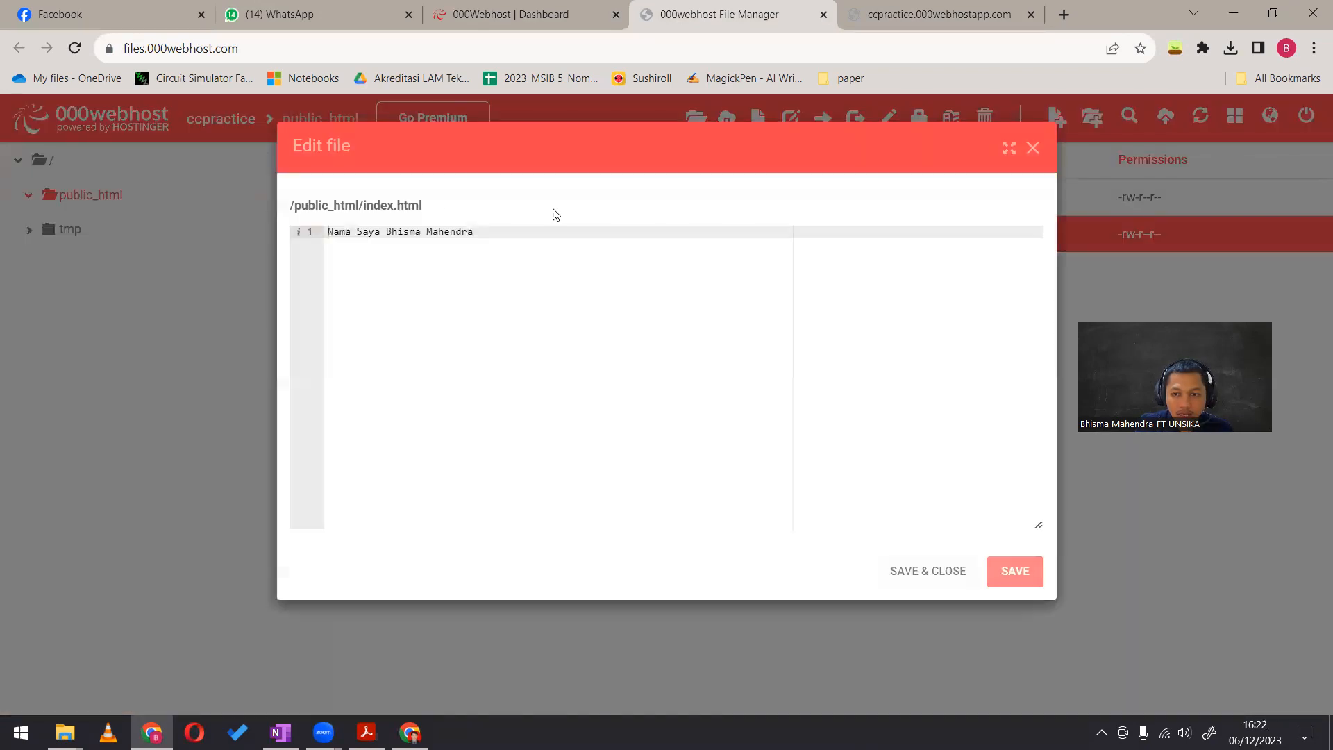
pyautogui.moveTo(490, 238); pyautogui.dragTo(323, 232)
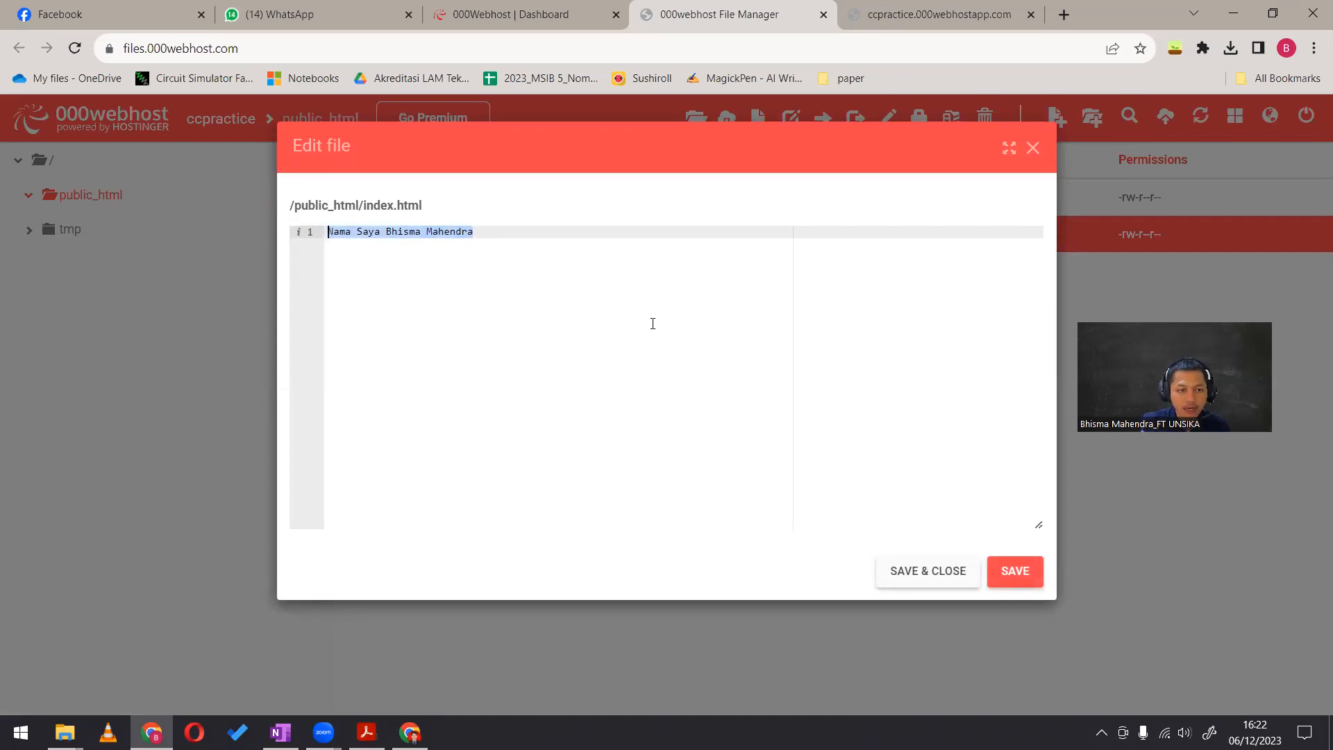
pyautogui.write('<h')
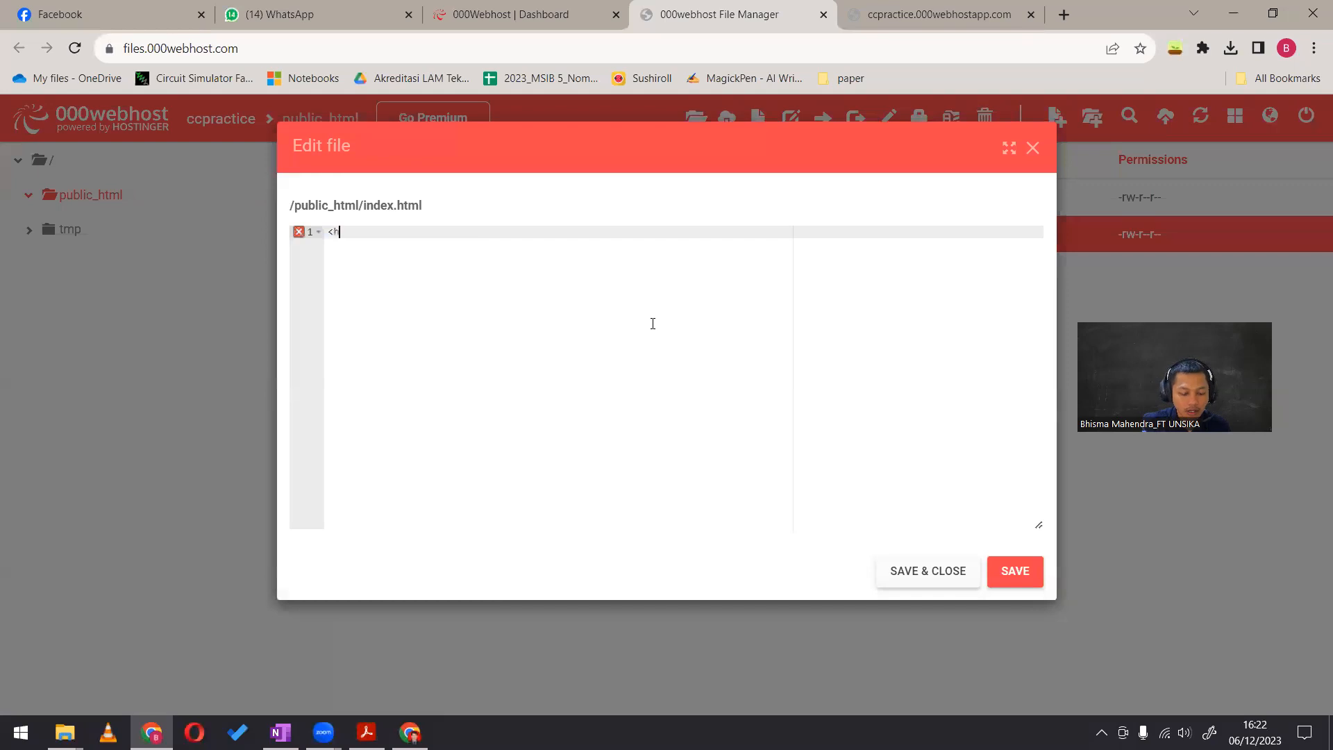
pyautogui.write('tml></html>')
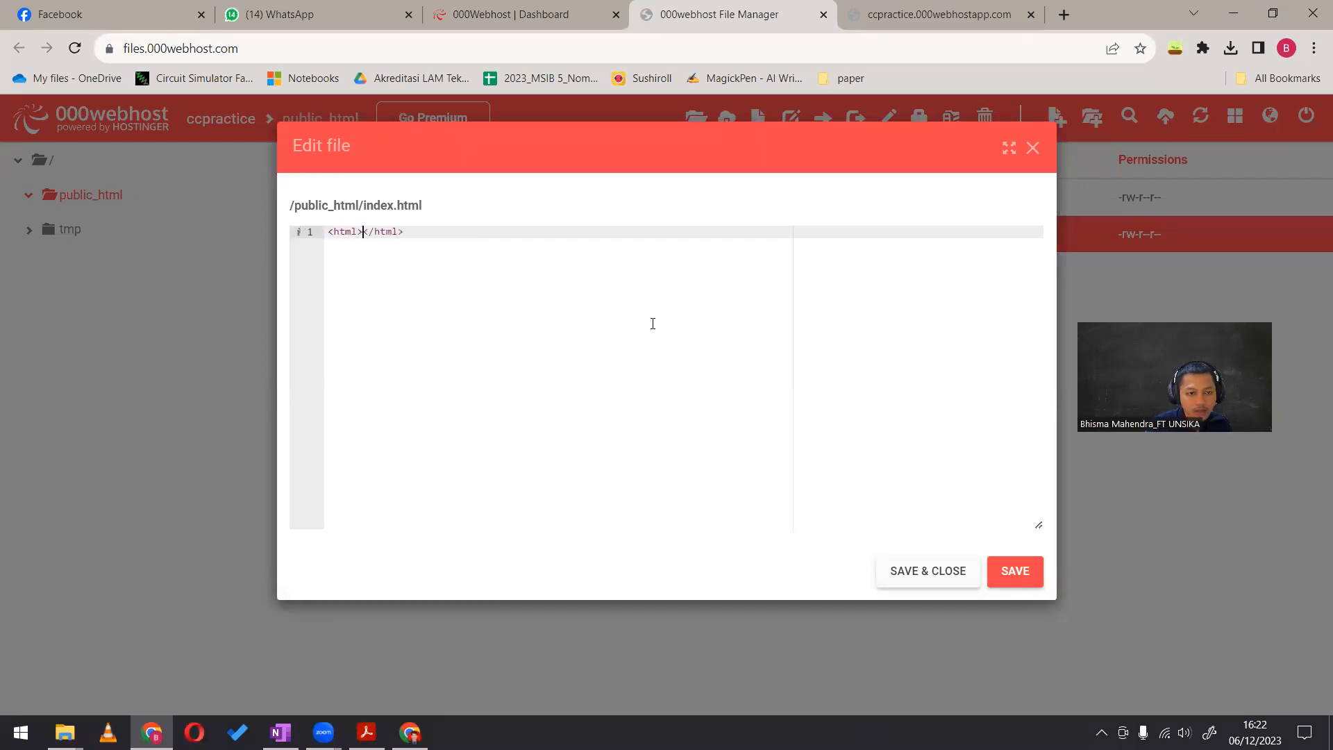
pyautogui.press('Return')
pyautogui.press('Return')
pyautogui.press('Return')
pyautogui.press('Return')
# Add a head element on the line below the opening html tag, with its closing tag on a separate line
pyautogui.press('Up')
pyautogui.press('Up')
pyautogui.press('Up')
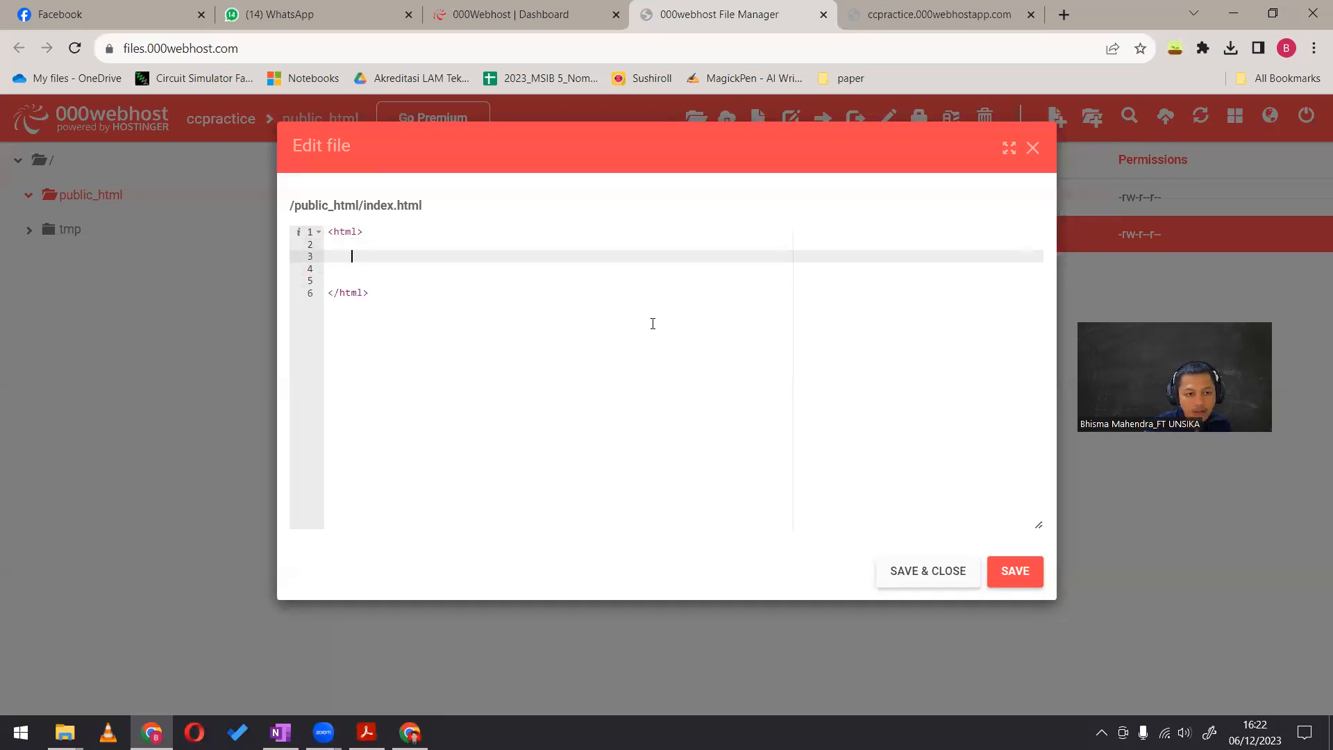
pyautogui.write('<')
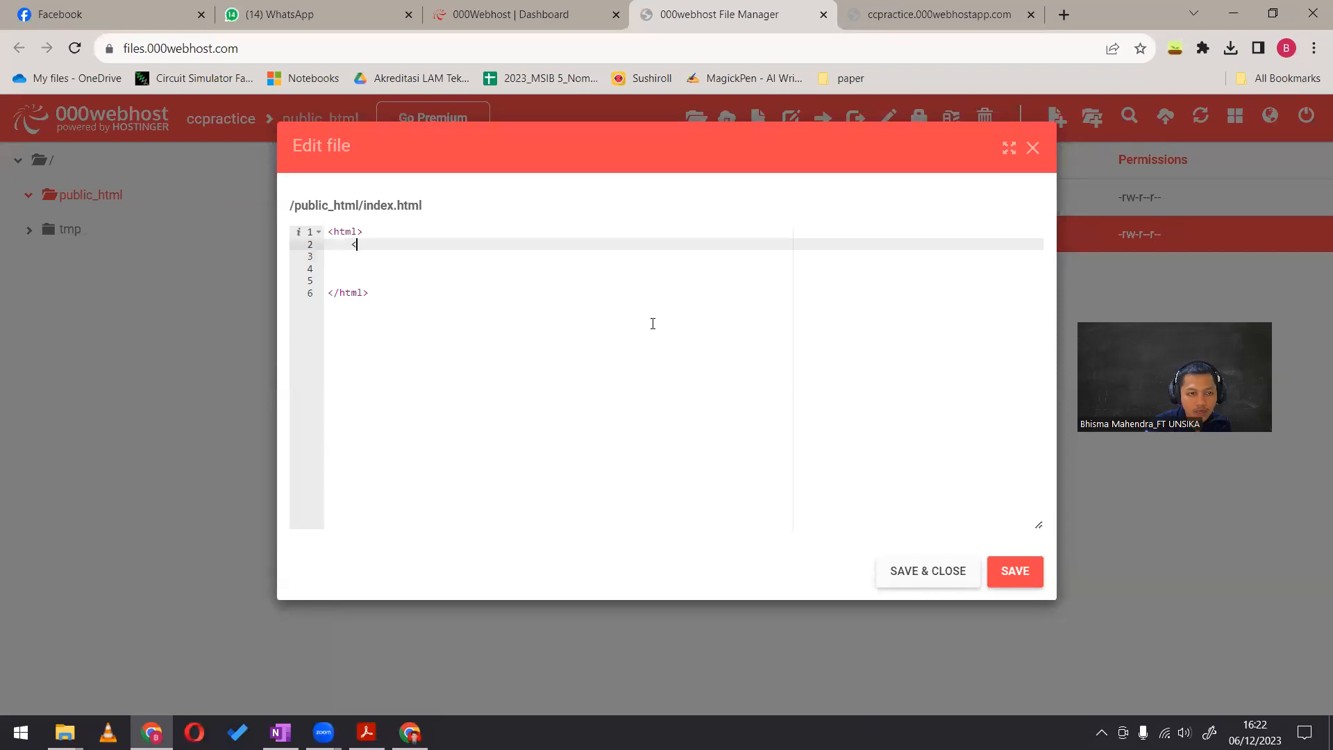
pyautogui.write('head>')
pyautogui.press('Return')
# Add a body element below the closing head tag, with two blank lines between its tags
pyautogui.press('Down')
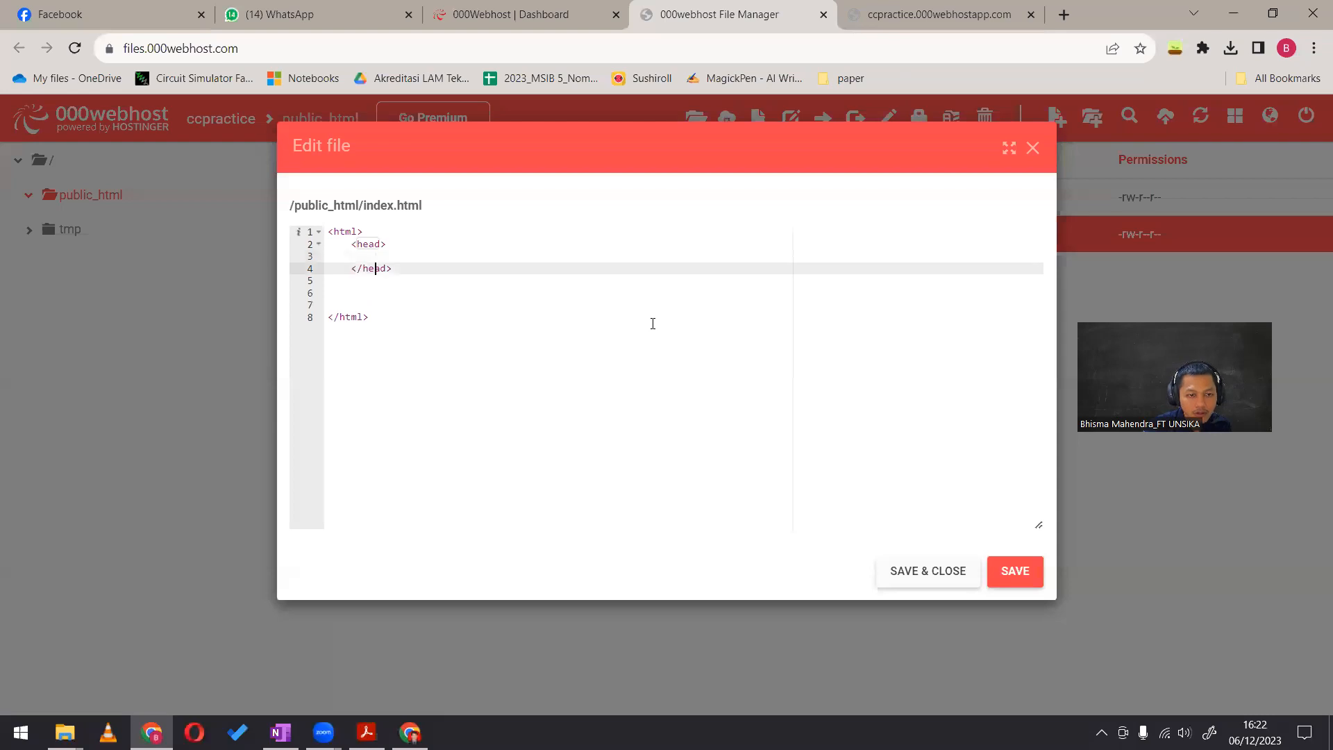
pyautogui.press('Down')
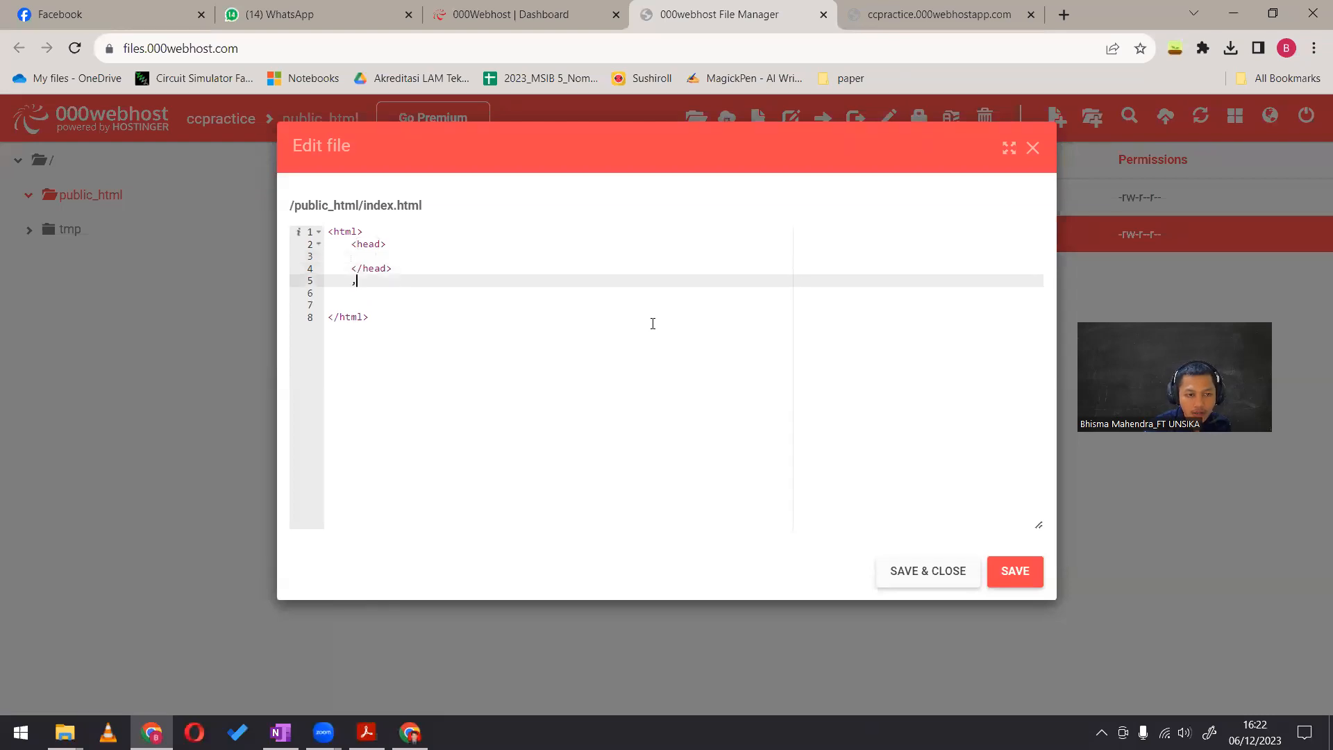
pyautogui.write('<body')
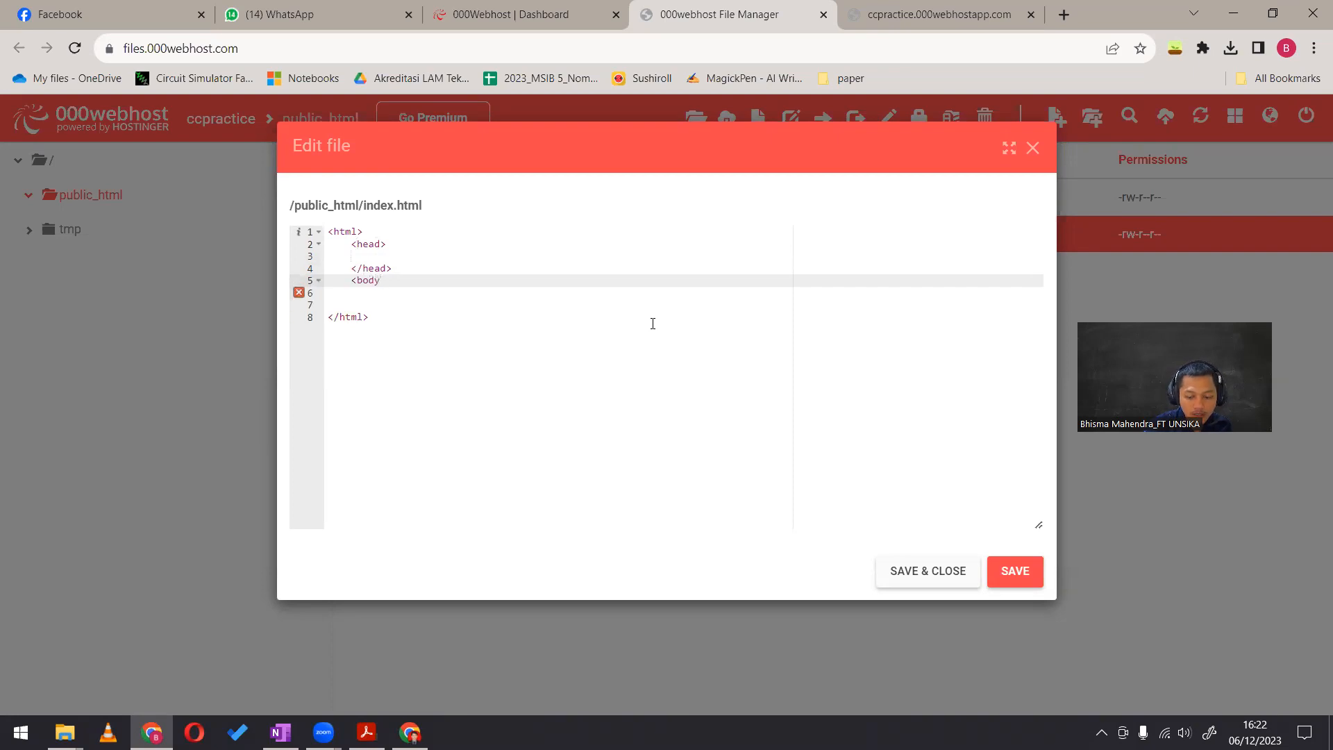
pyautogui.write('>')
pyautogui.press('Return')
pyautogui.press('Return')
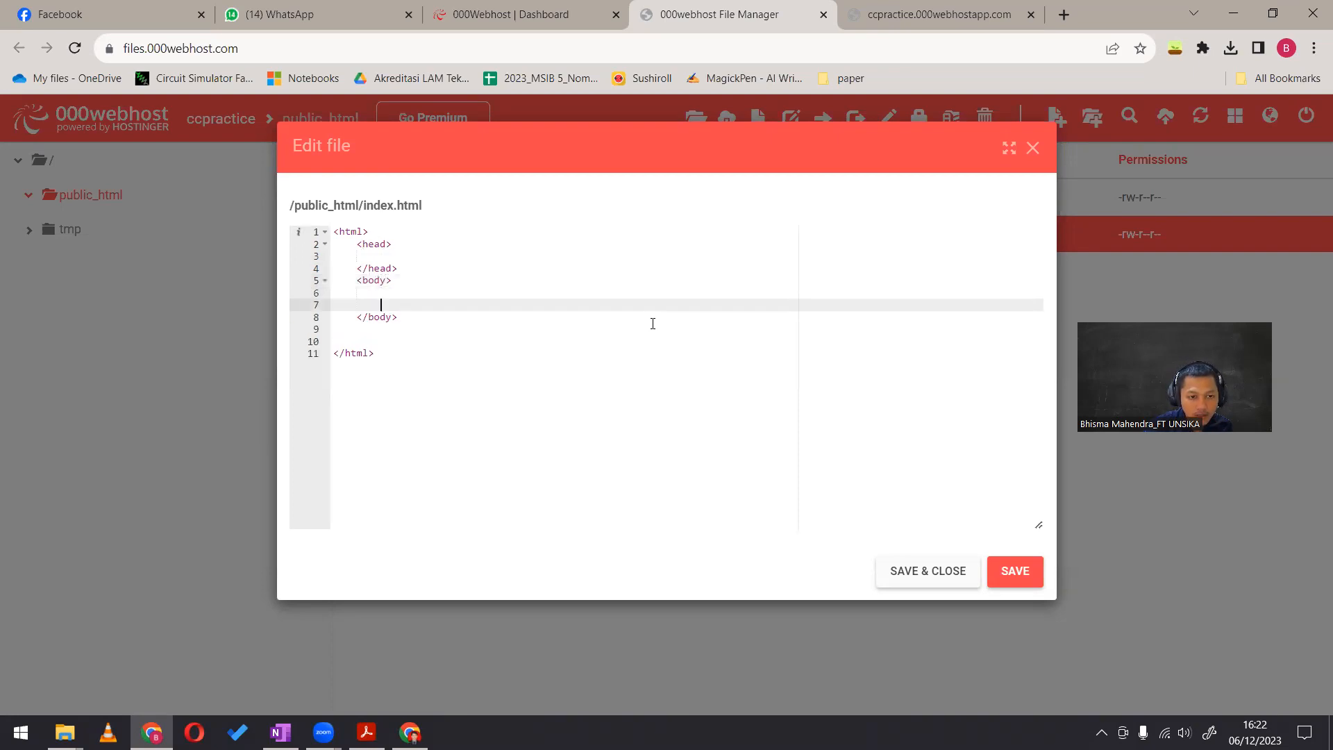
# Add a paragraph inside the head element reading "Nama Saya" followed by the author's name, then save and close index.html
pyautogui.press('Up')
pyautogui.press('Up')
pyautogui.press('Up')
pyautogui.press('Up')
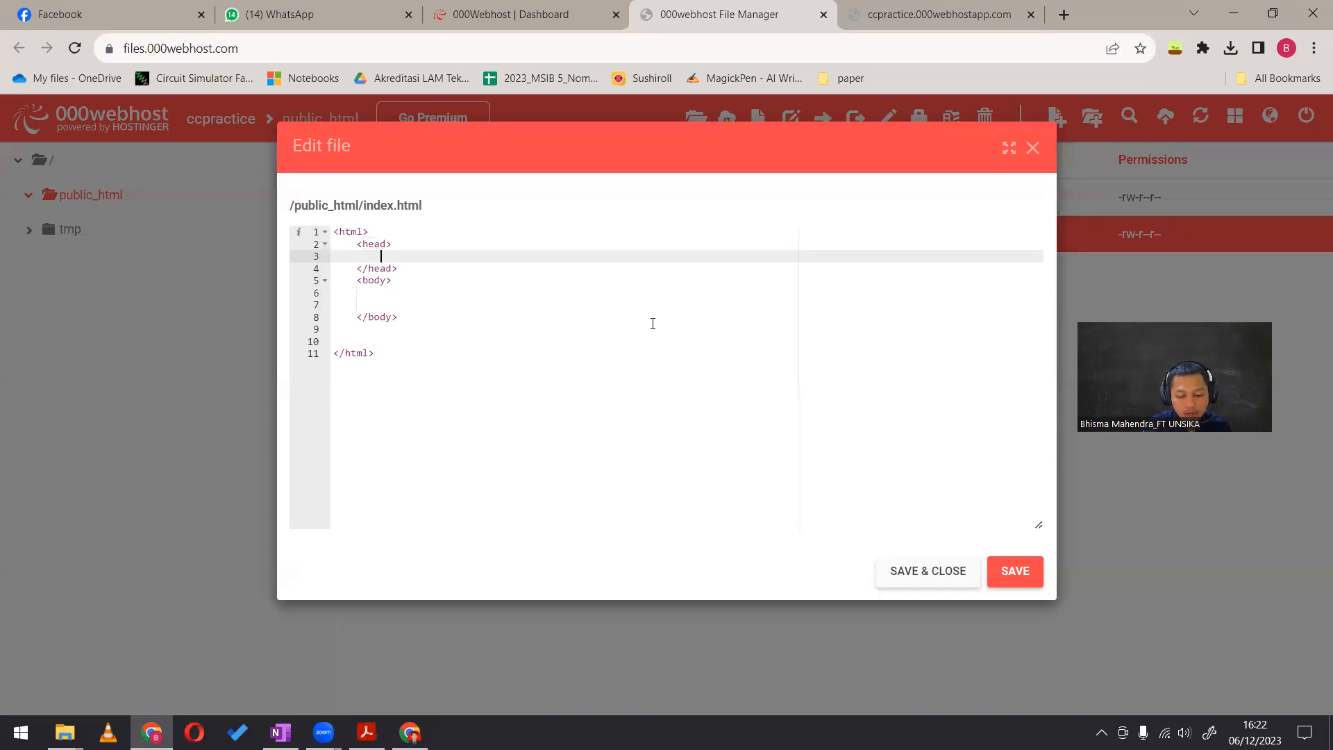
pyautogui.write('<')
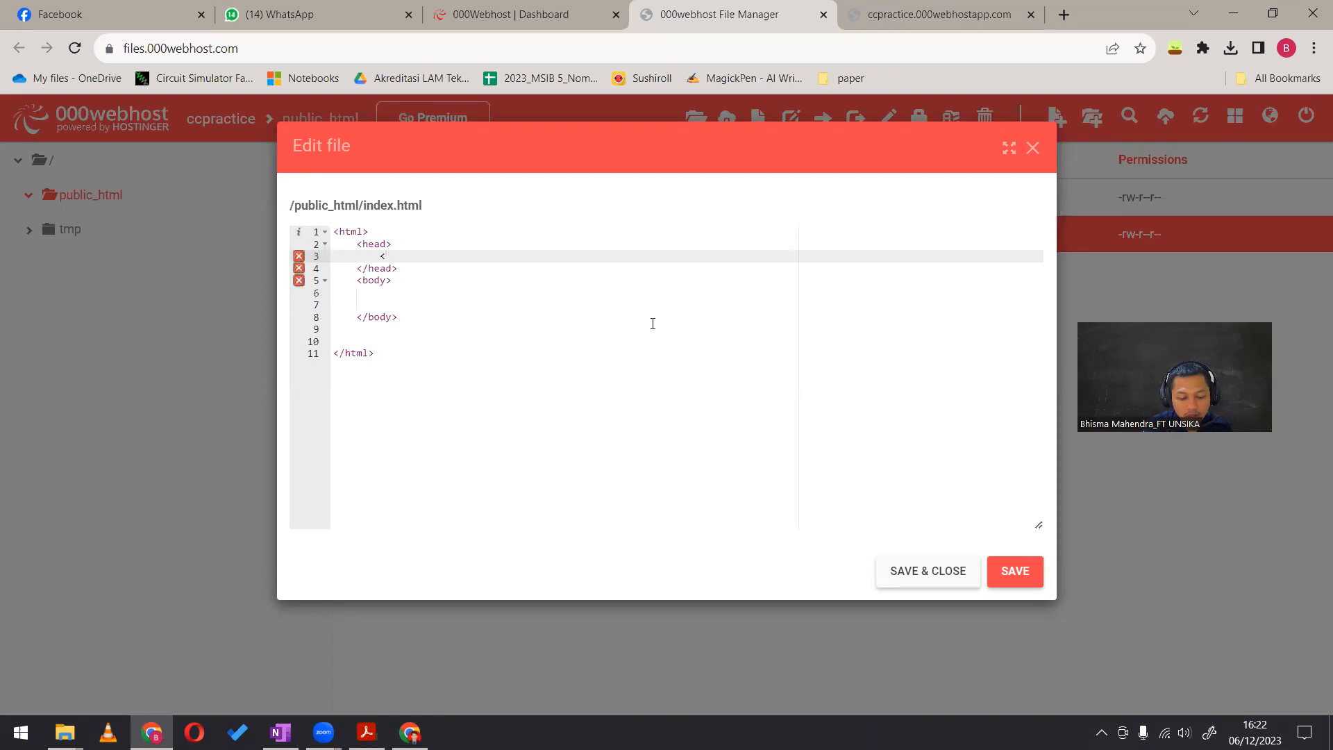
pyautogui.write('p>Nama Saya ')
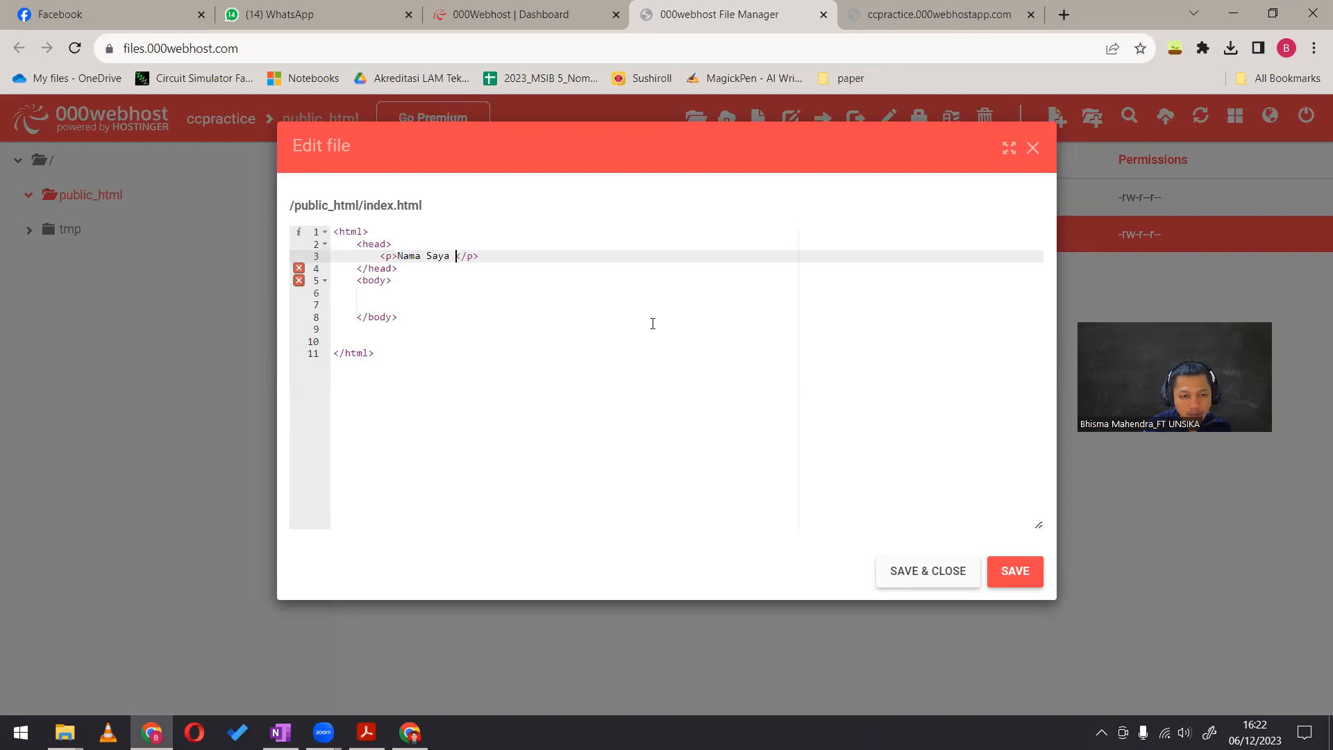
pyautogui.write('Mahendra')
pyautogui.click(962, 570)
# Reload the live ccpractice.000webhostapp.com page and check the paragraph text shown there
pyautogui.click(918, 5)
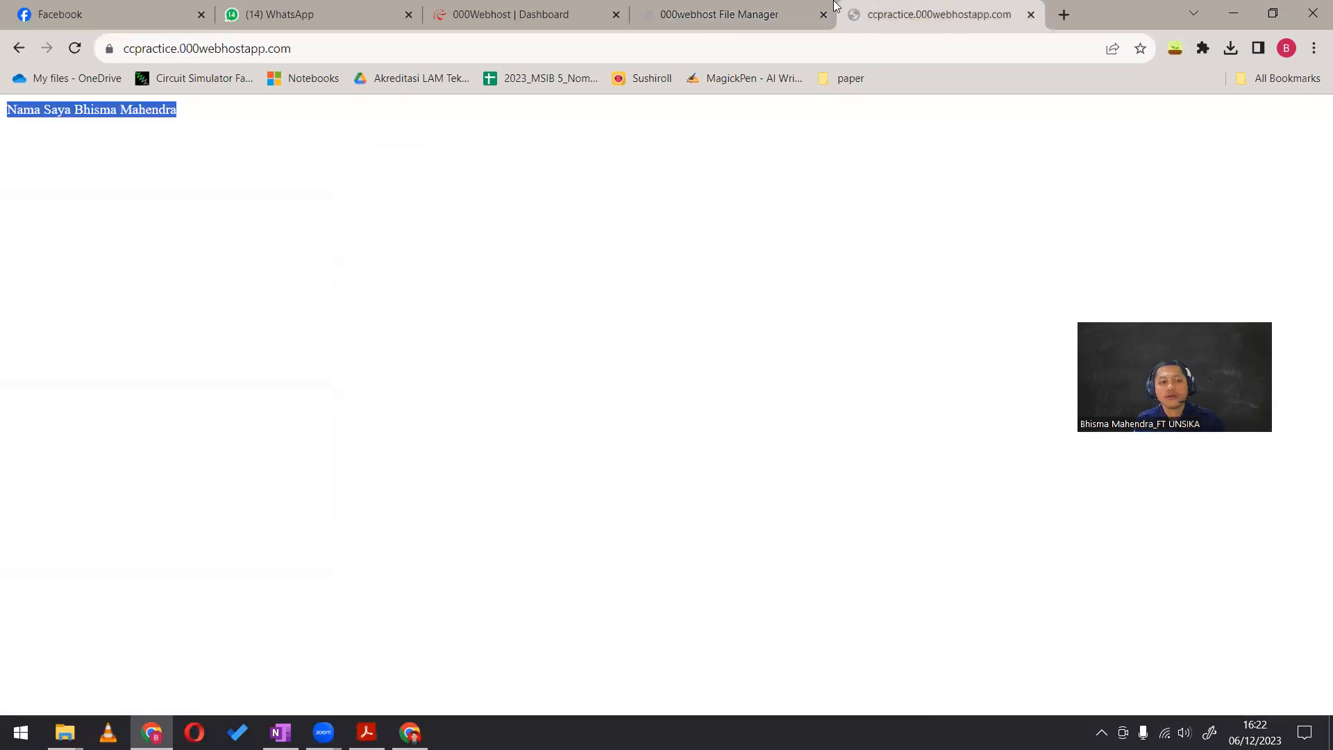
pyautogui.press('F5')
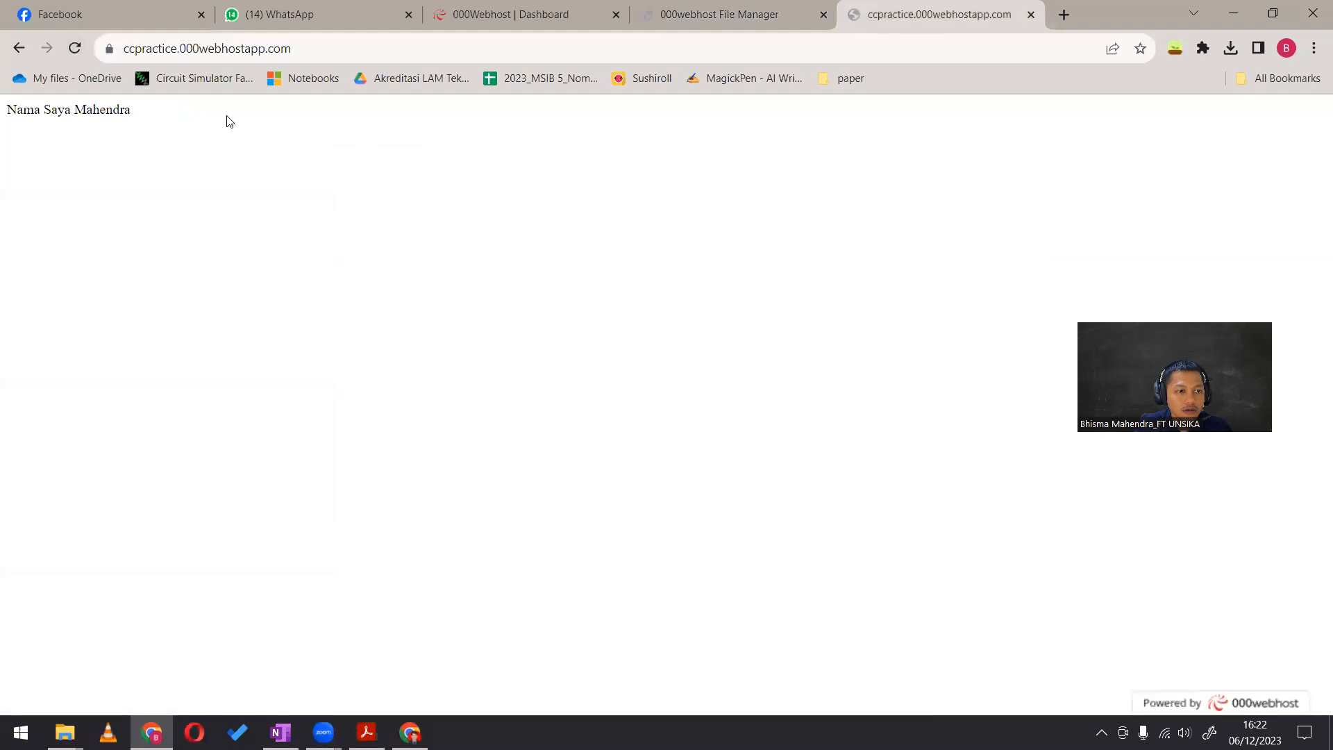
pyautogui.moveTo(7, 114); pyautogui.dragTo(113, 117)
pyautogui.click(591, 142)
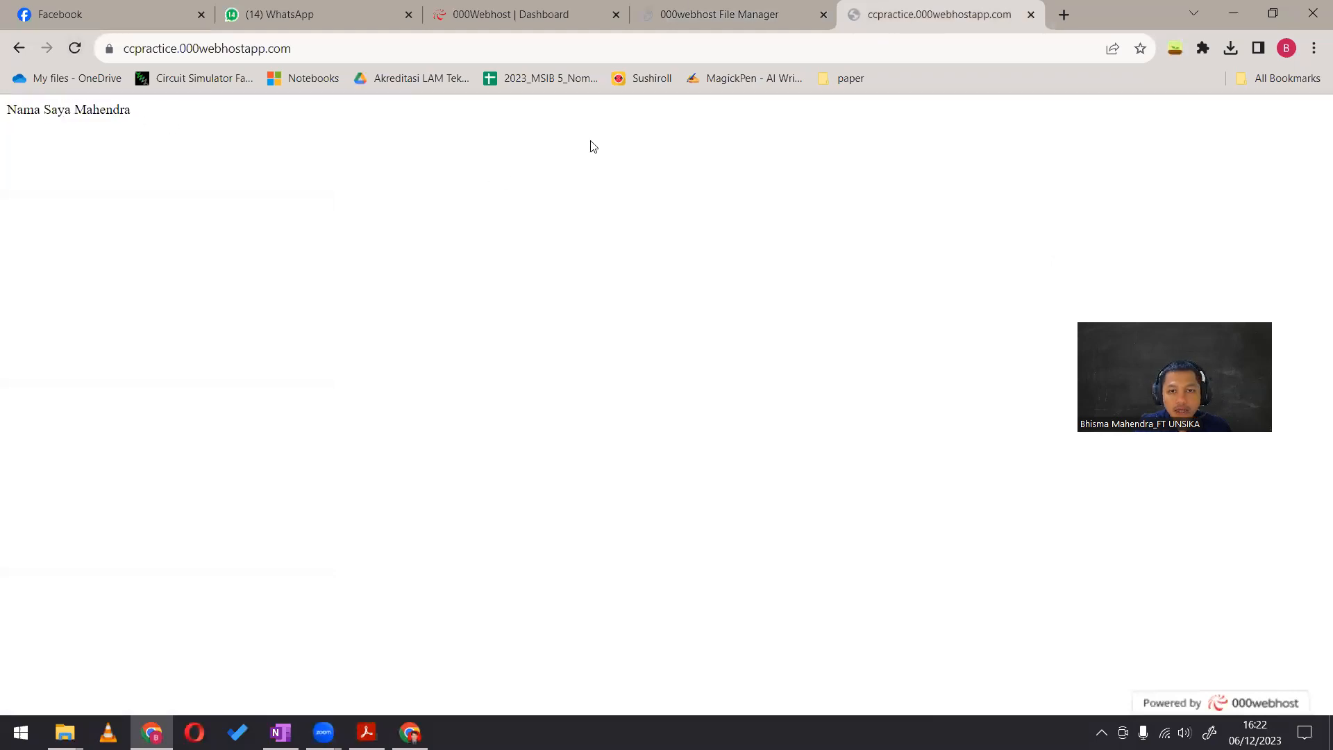
# Reopen index.html for editing and insert an empty center element directly after the opening p tag
pyautogui.click(722, 14)
pyautogui.rightClick(496, 235)
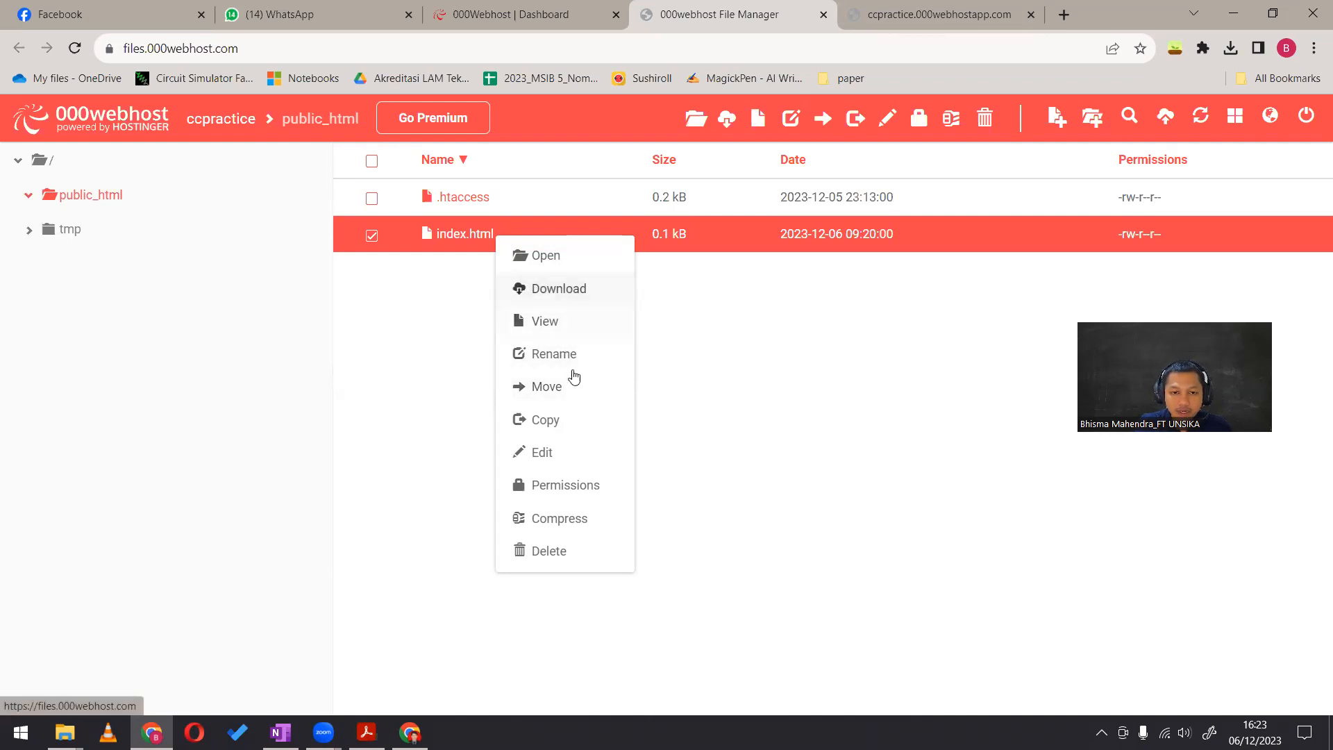
pyautogui.click(560, 452)
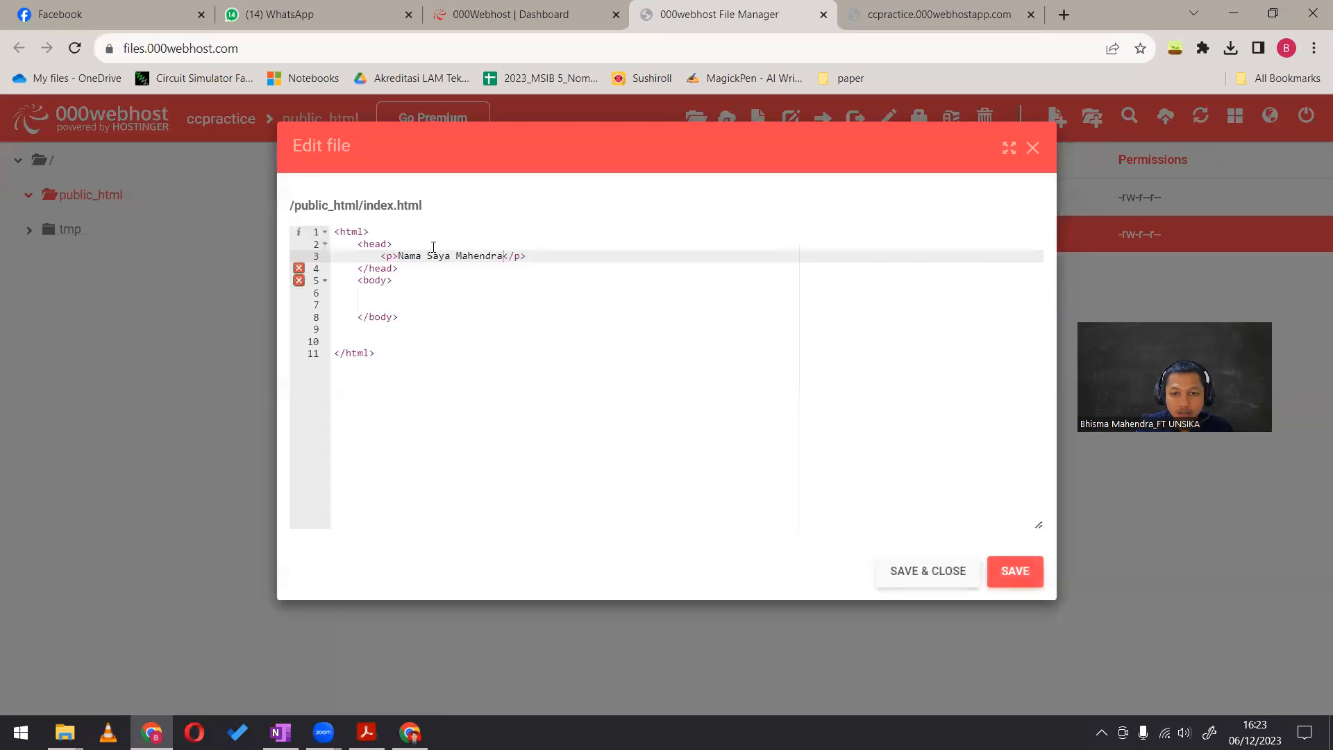
pyautogui.click(415, 281)
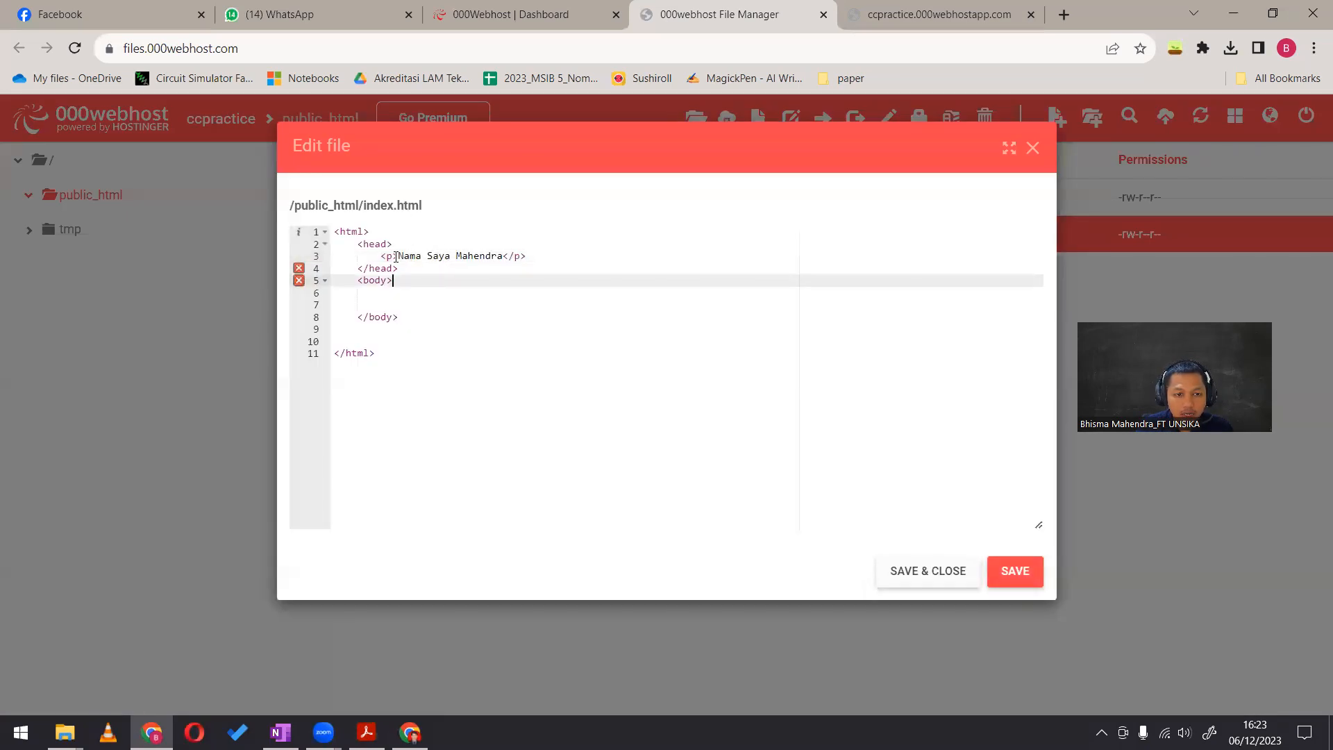
pyautogui.moveTo(399, 254); pyautogui.dragTo(503, 256)
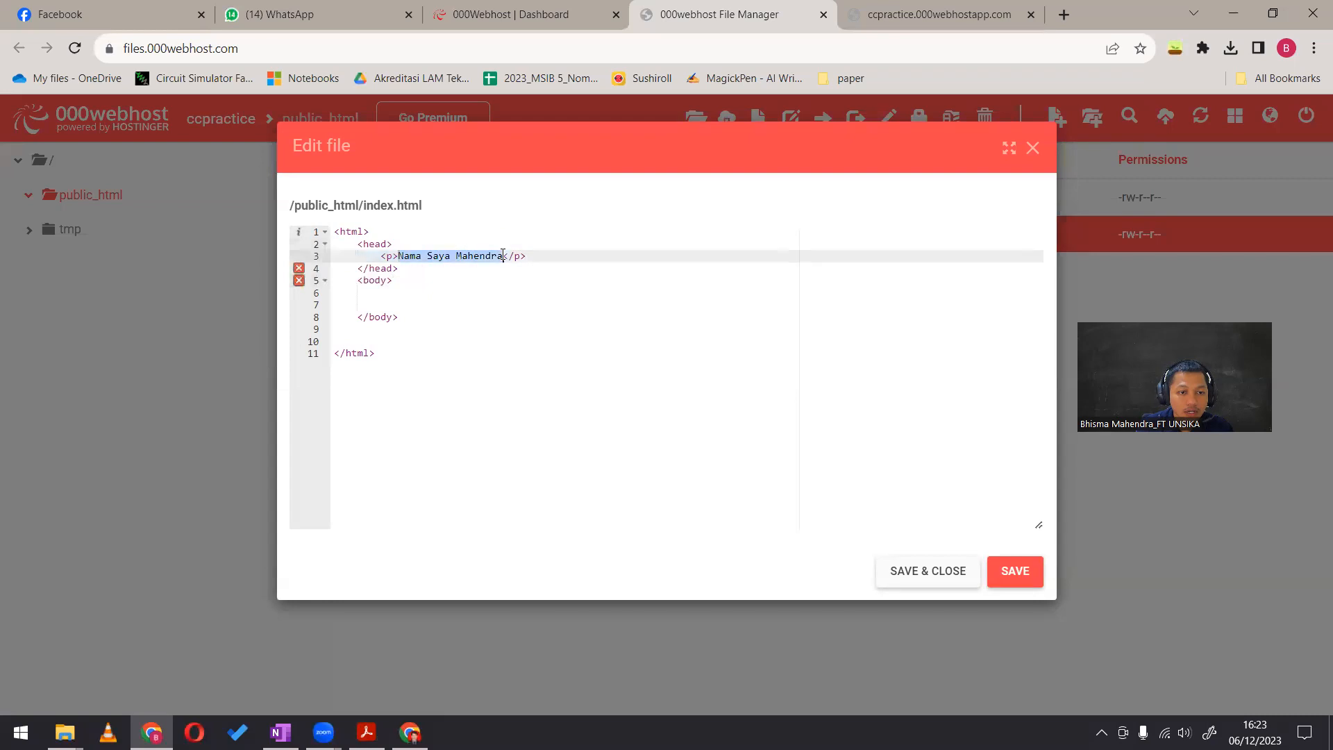
pyautogui.moveTo(301, 271)
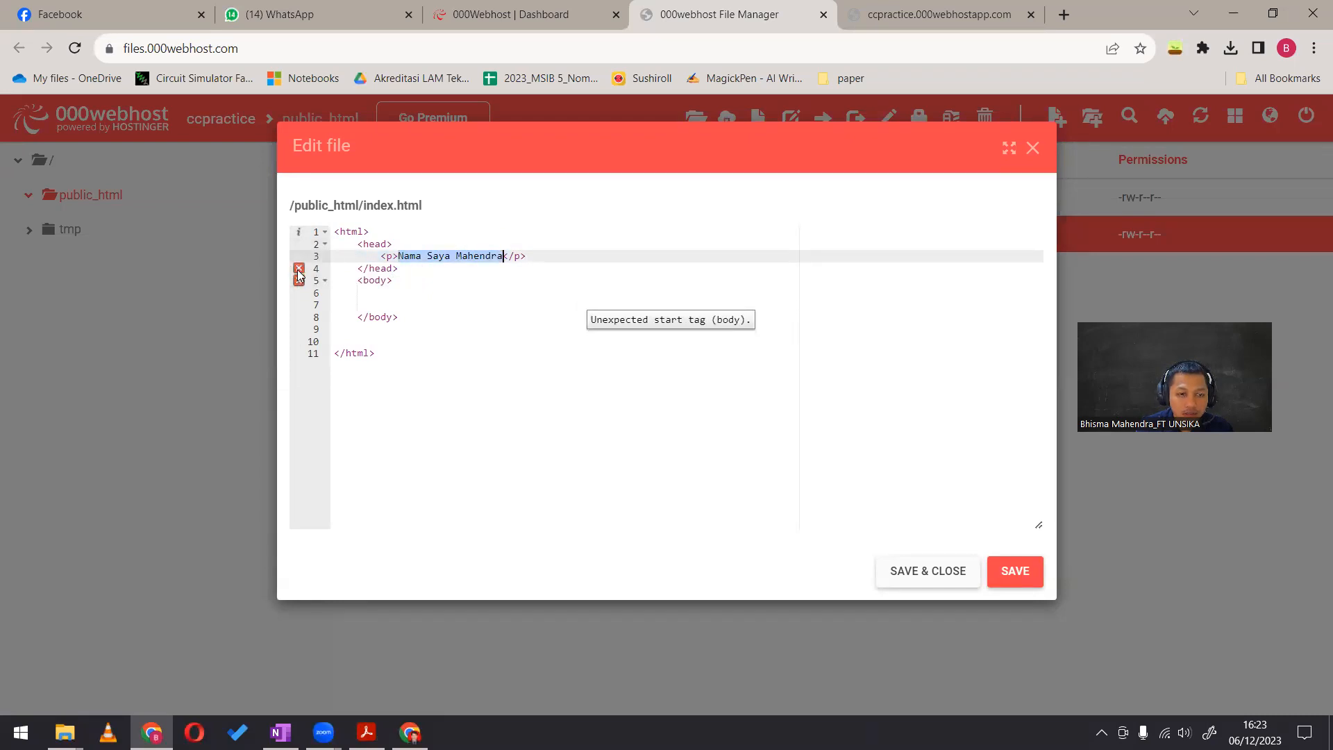
pyautogui.click(429, 269)
pyautogui.click(400, 256)
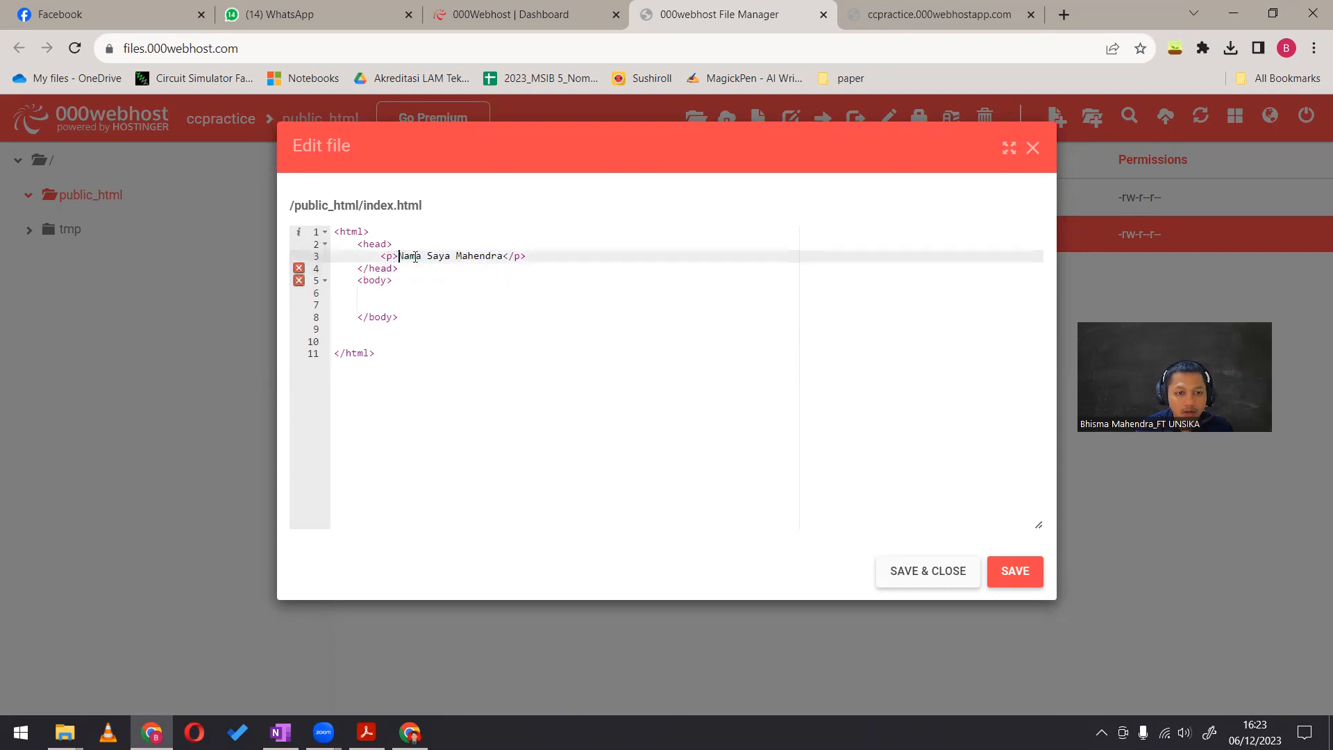
pyautogui.write('<')
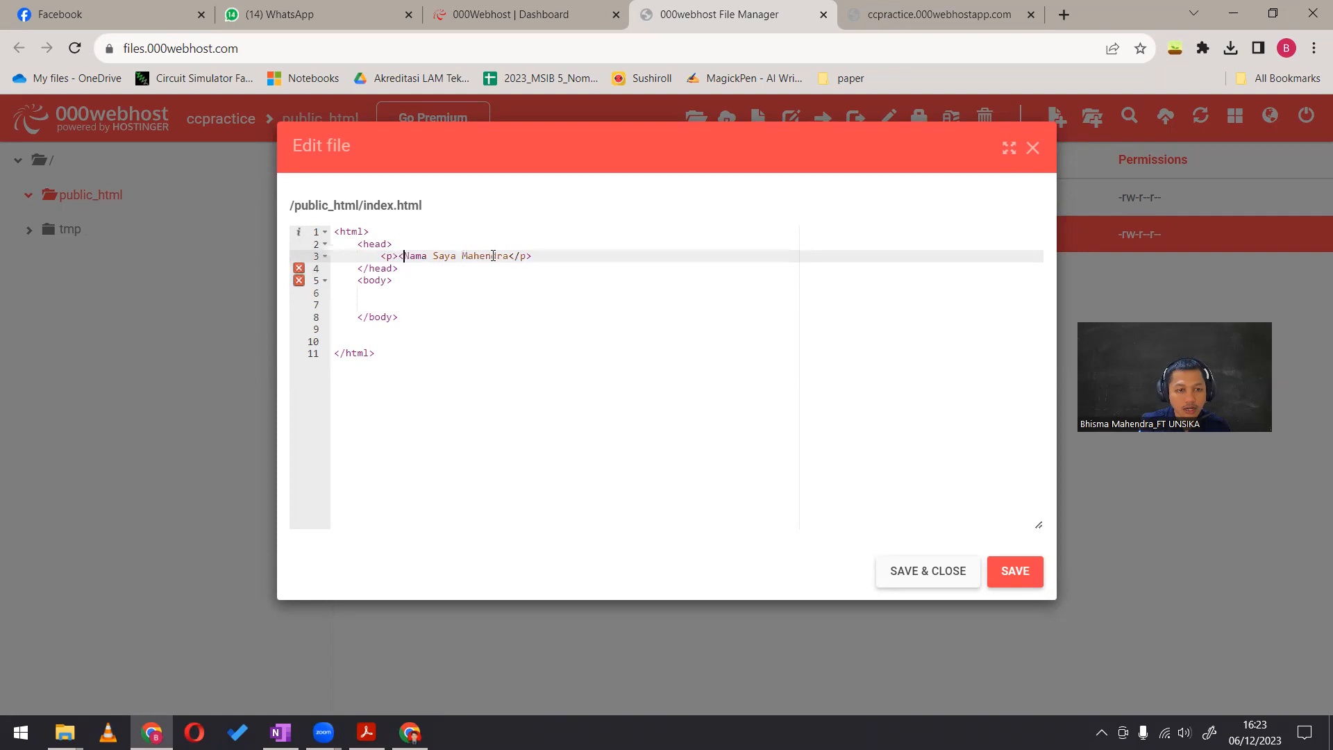
pyautogui.write('center')
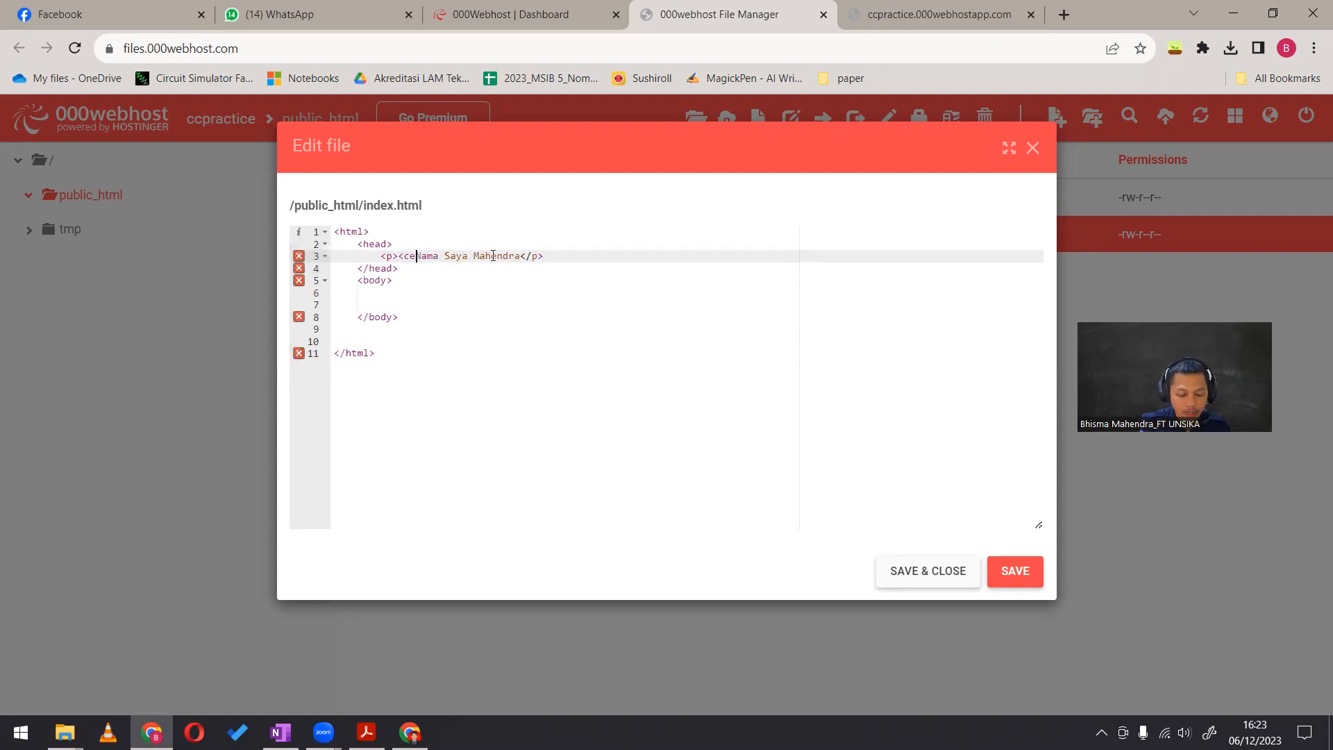
pyautogui.write('></center>')
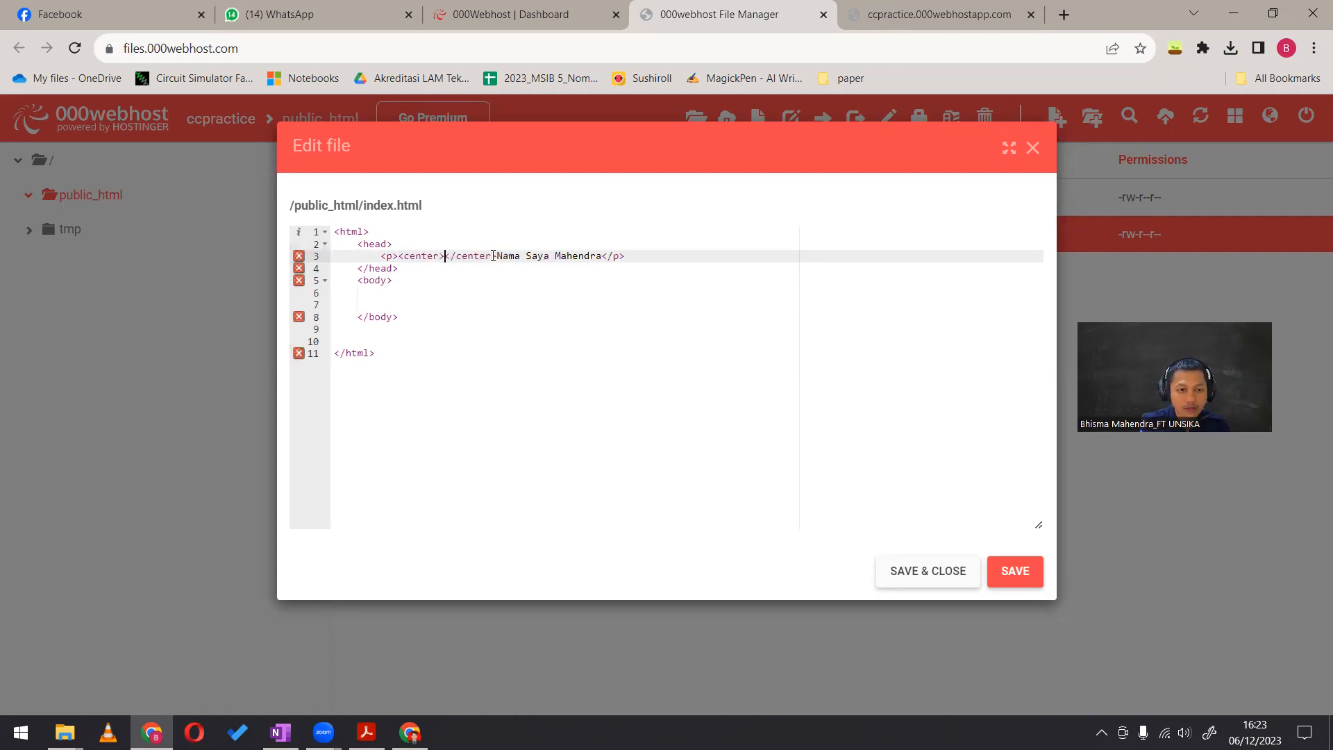
# Move the paragraph's text between the opening and closing center tags, then save and close the file
pyautogui.moveTo(497, 255); pyautogui.dragTo(601, 255)
pyautogui.hotkey('ctrl', 'x')
pyautogui.click(446, 256)
pyautogui.hotkey('ctrl', 'v')
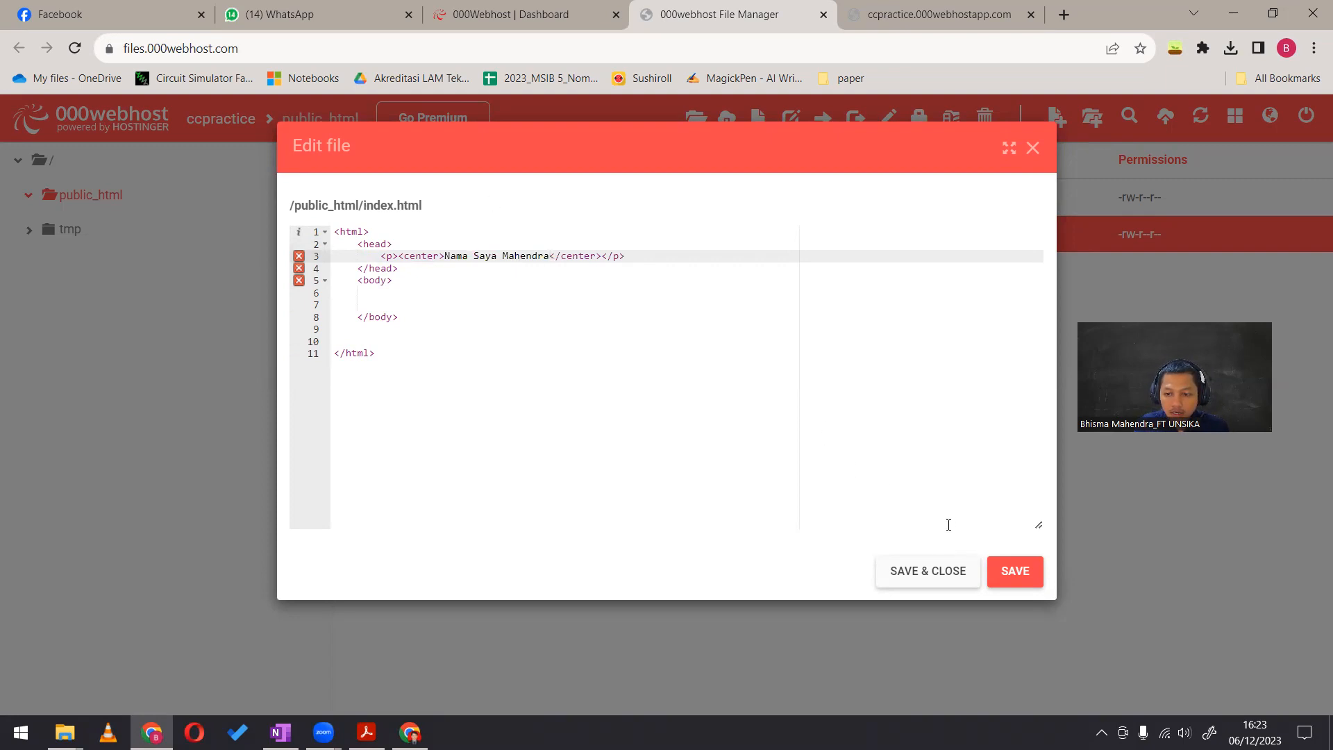
pyautogui.click(947, 566)
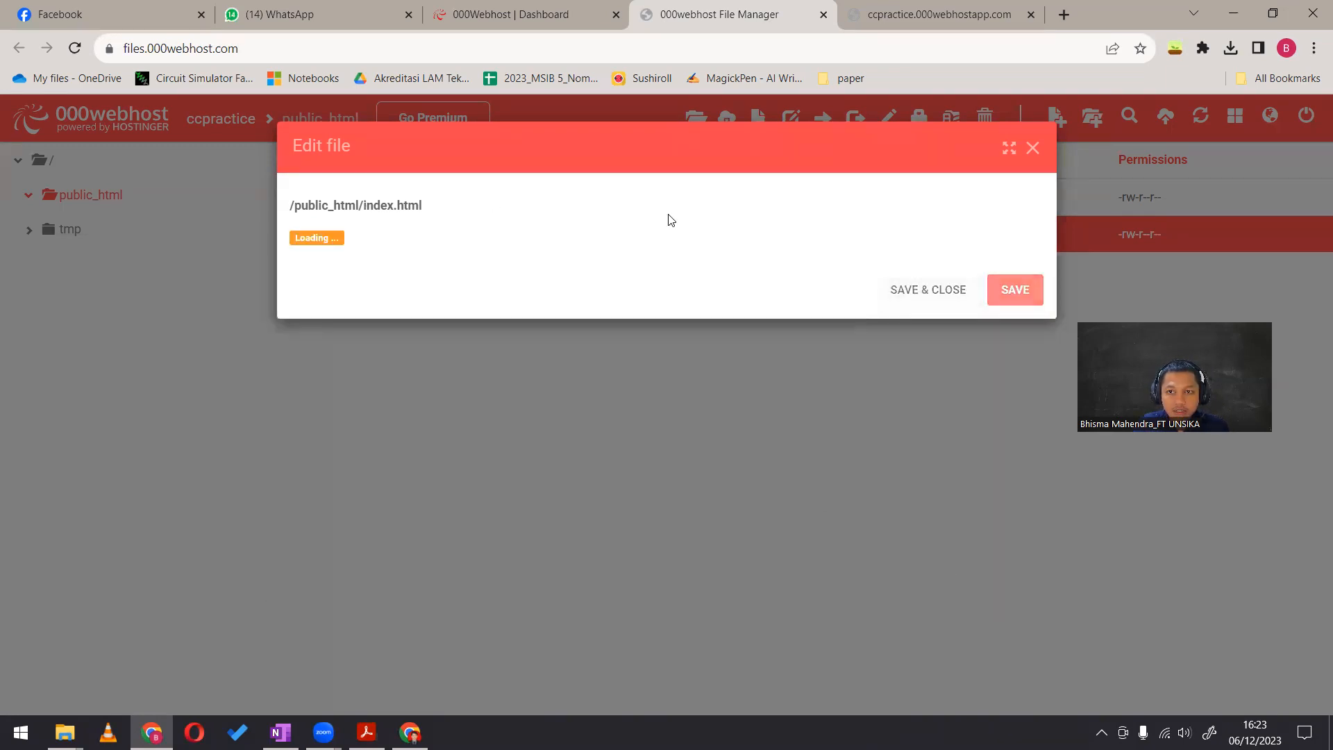
# Reload the live ccpractice page and check the alignment of the paragraph text
pyautogui.click(944, 8)
pyautogui.click(74, 49)
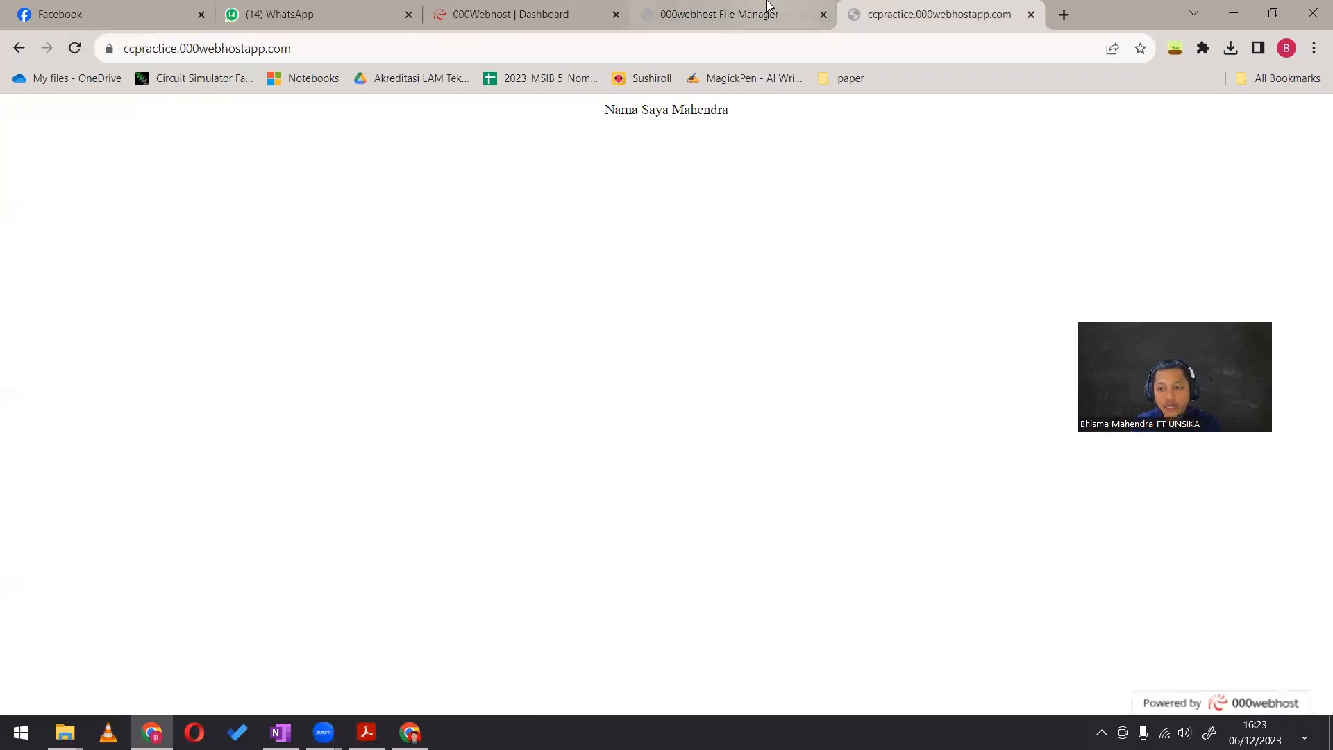
pyautogui.click(708, 6)
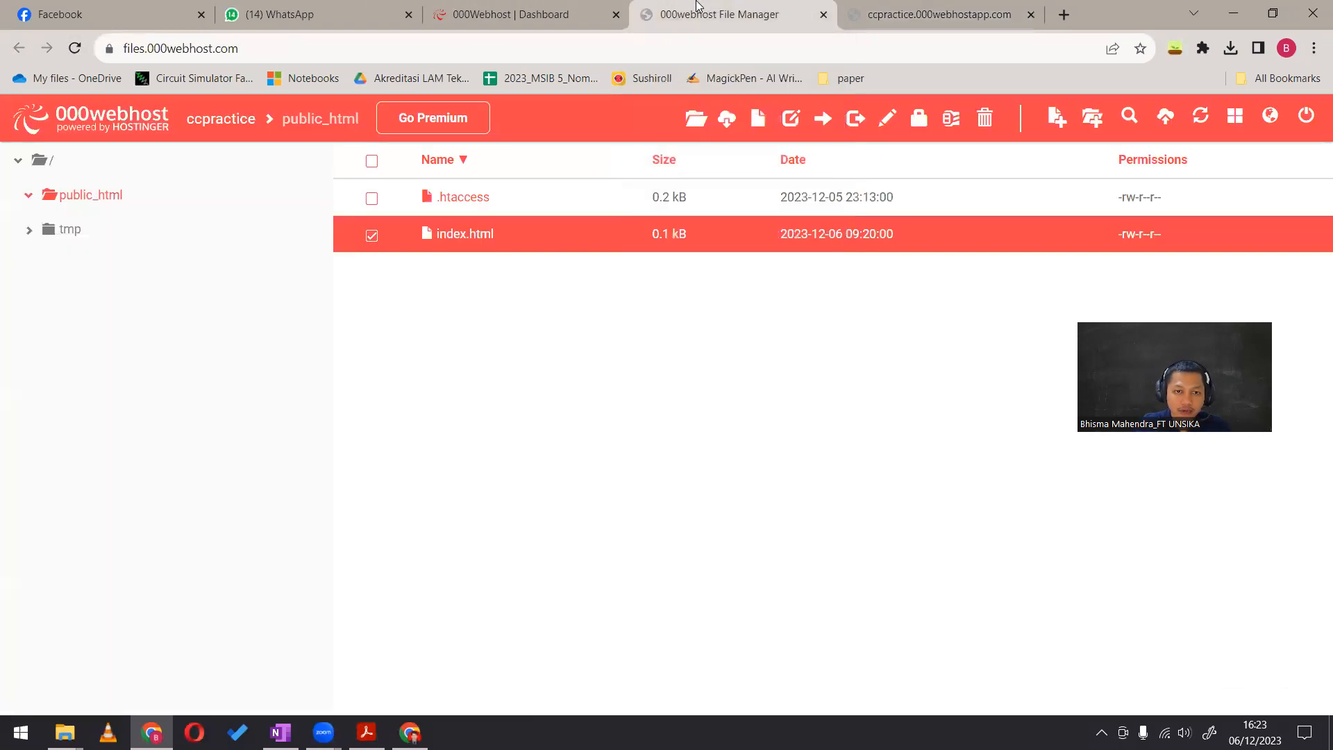
pyautogui.click(894, 10)
pyautogui.click(720, 10)
pyautogui.click(930, 12)
# Open ChatGPT at chat.openai.com in a new browser tab
pyautogui.click(1062, 16)
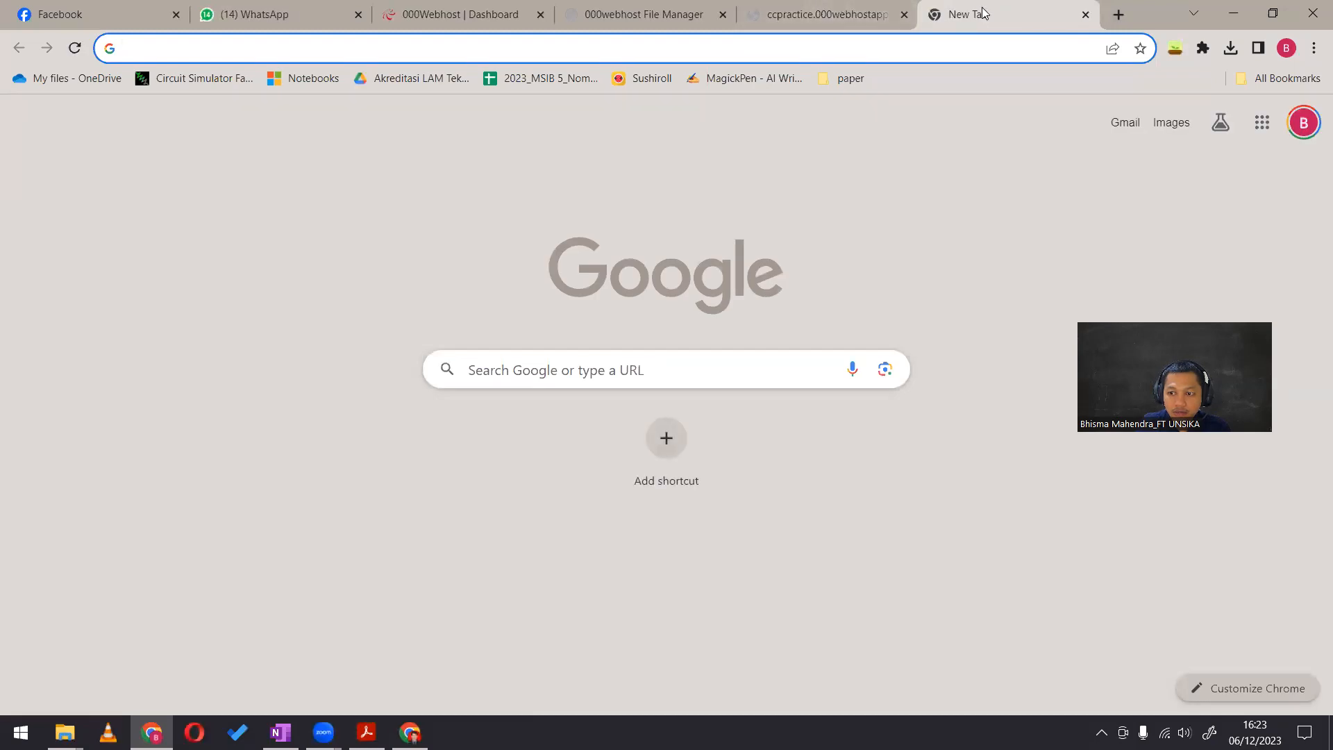
pyautogui.click(811, 9)
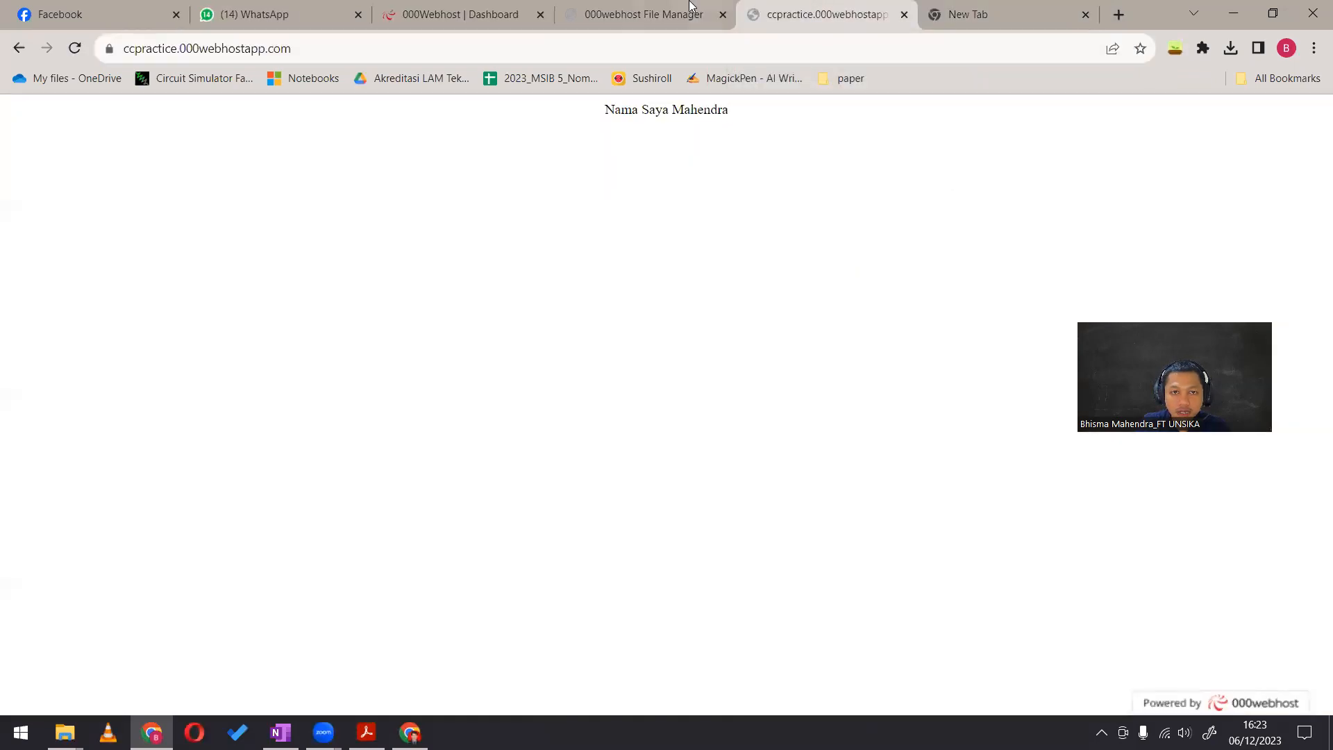
pyautogui.click(691, 7)
pyautogui.click(974, 15)
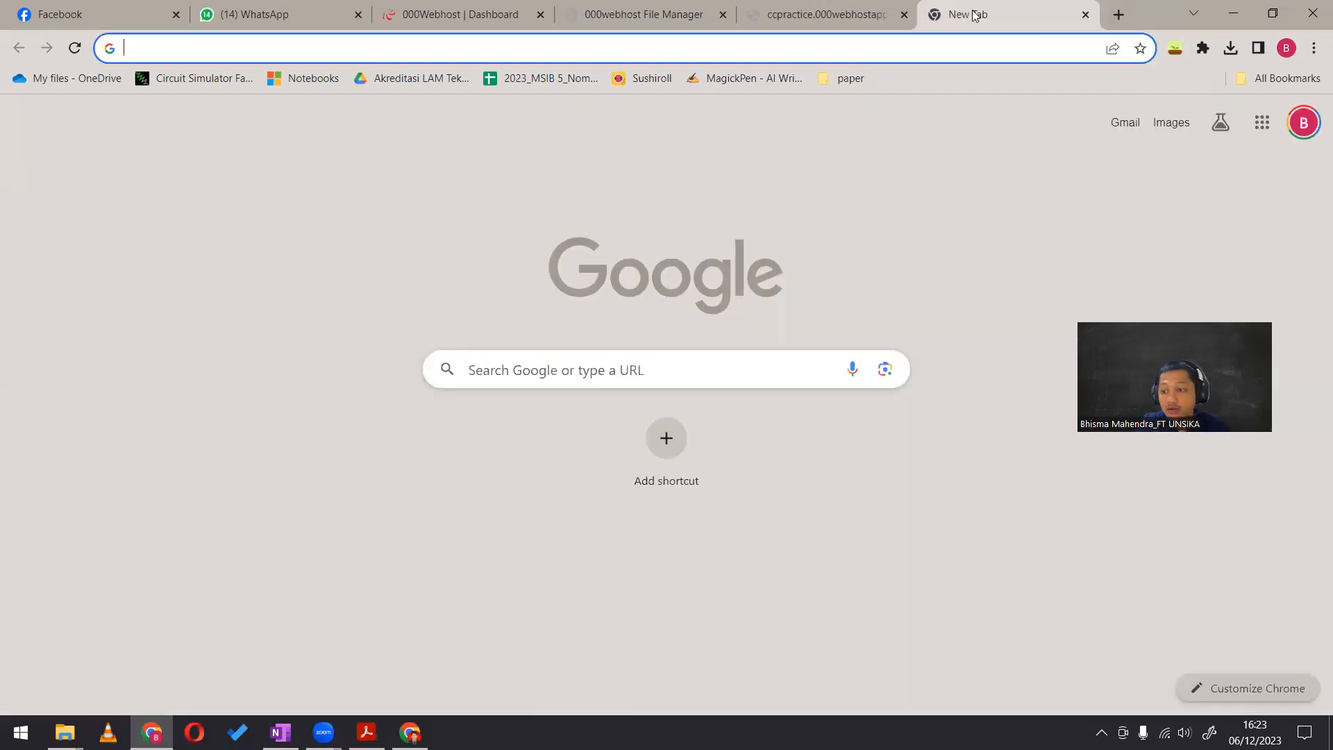
pyautogui.press('Down')
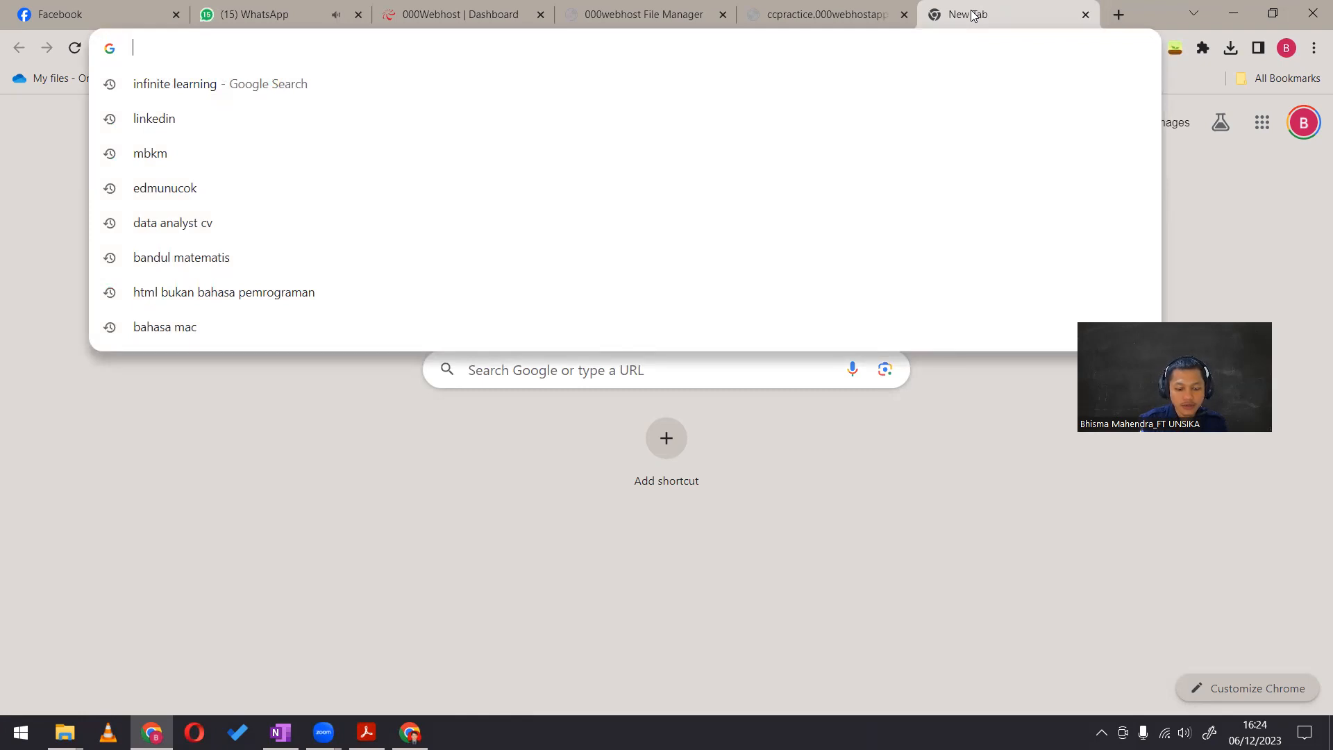
pyautogui.write('chat.openai.com')
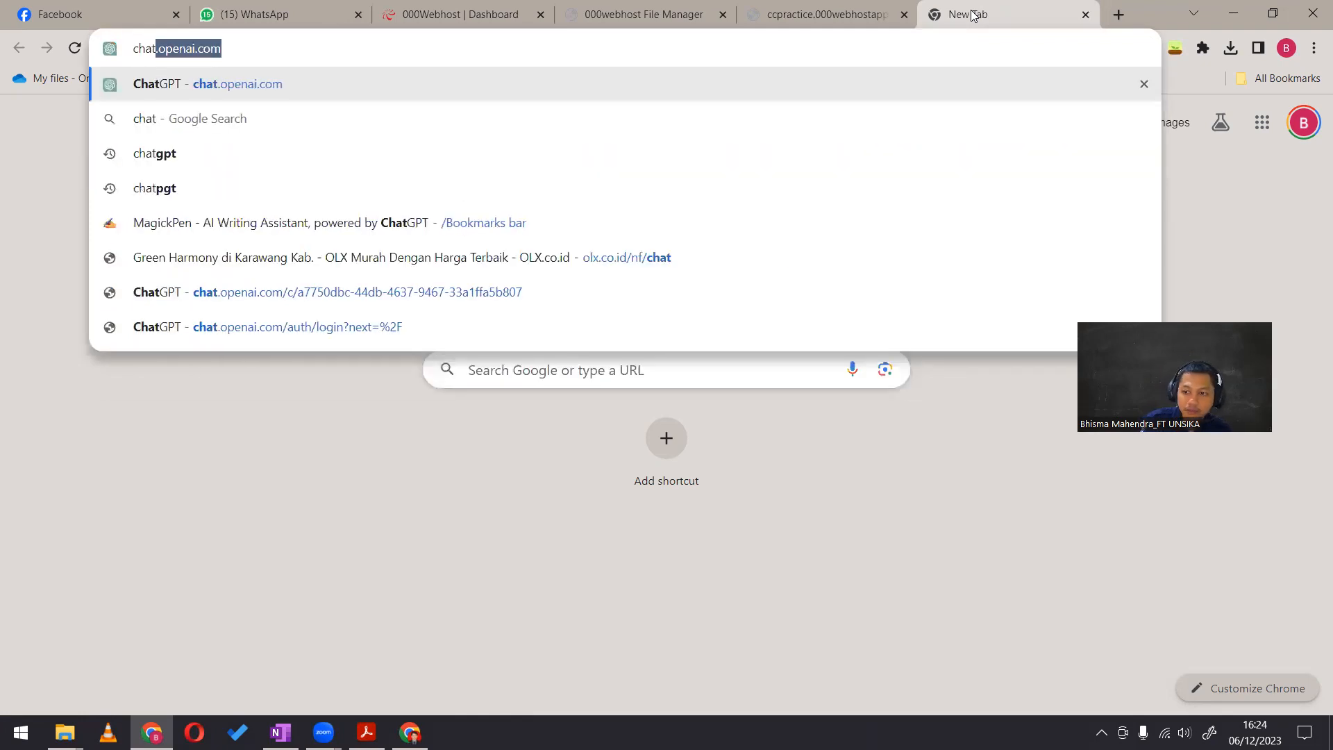
pyautogui.press('Return')
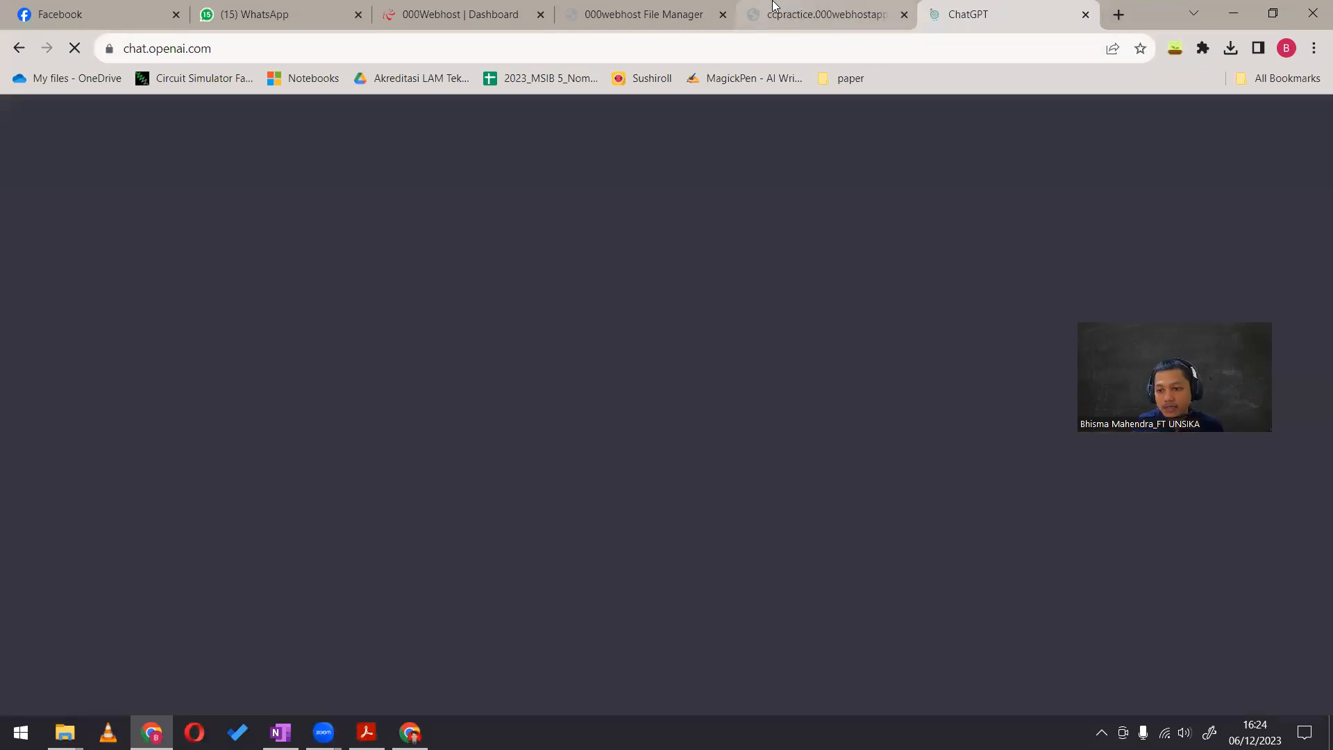
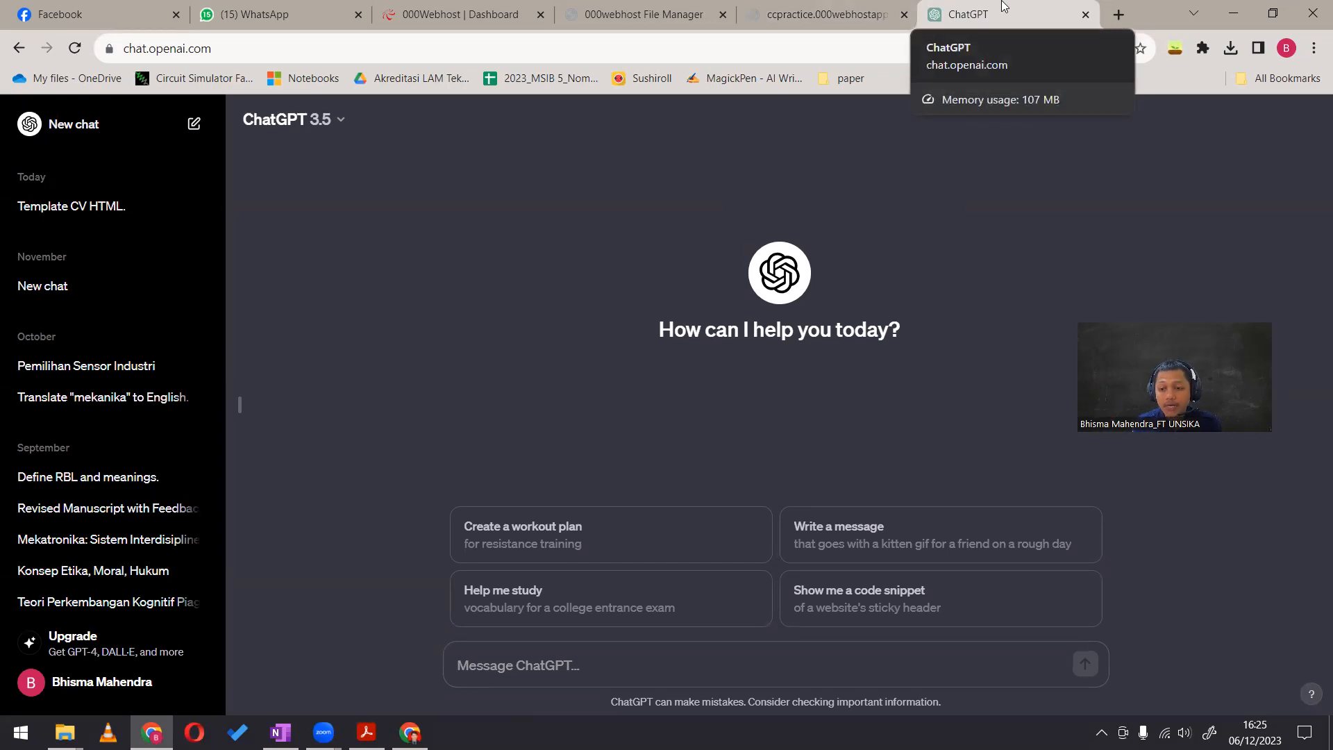
# Search the web for the lecturer by name in a new tab and open his personal portfolio website
pyautogui.click(1118, 13)
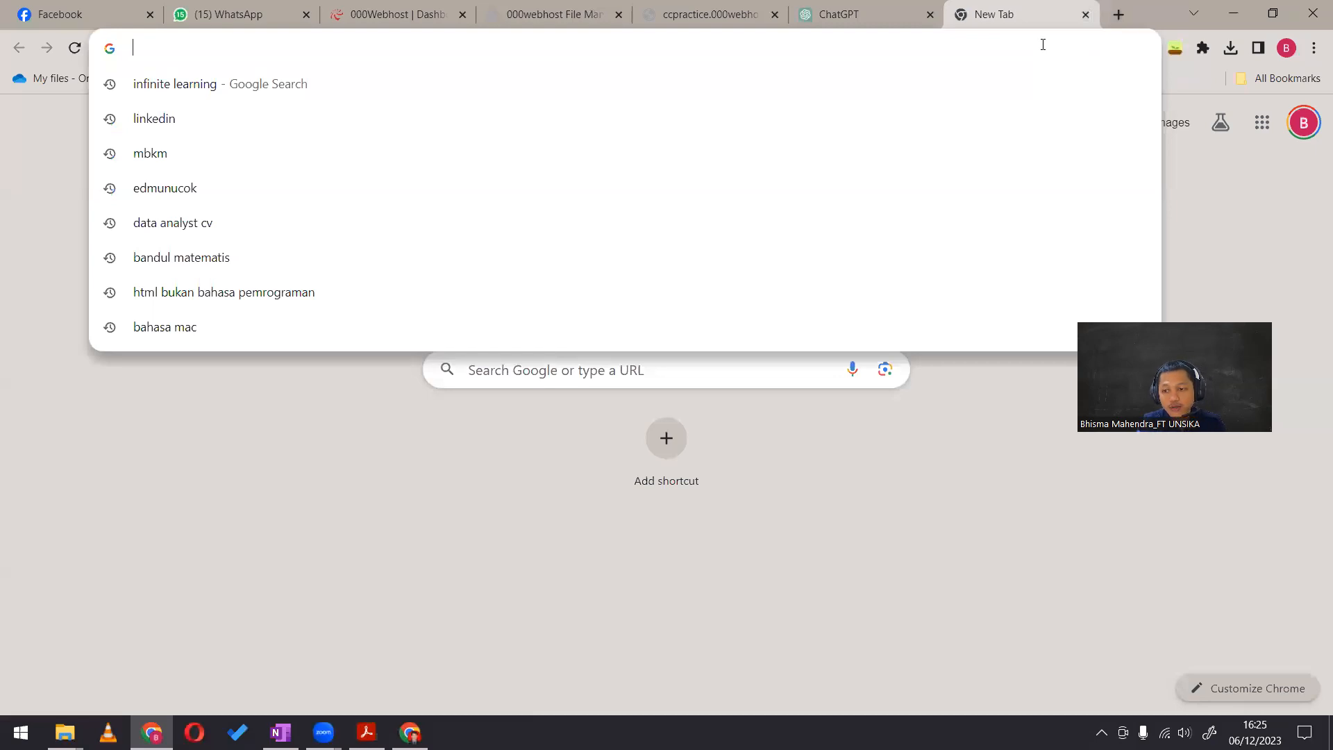
pyautogui.write('ed')
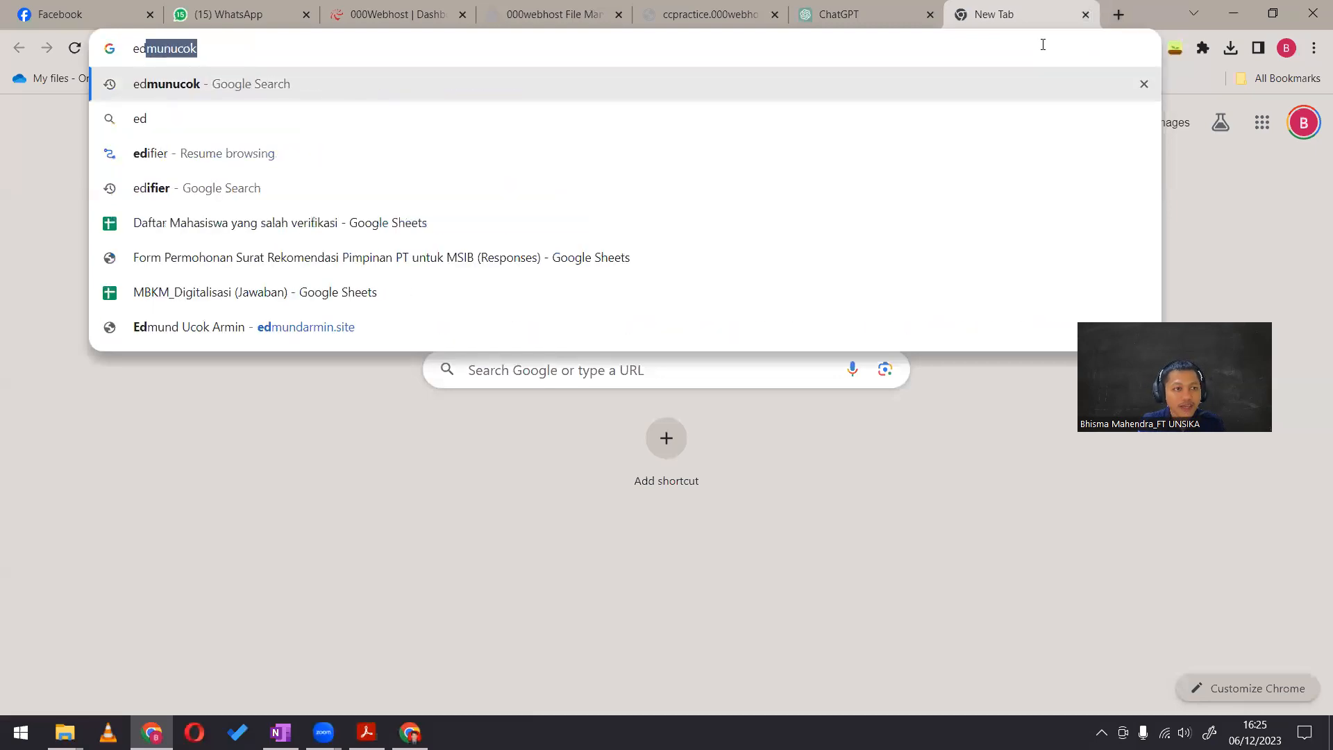
pyautogui.press('Return')
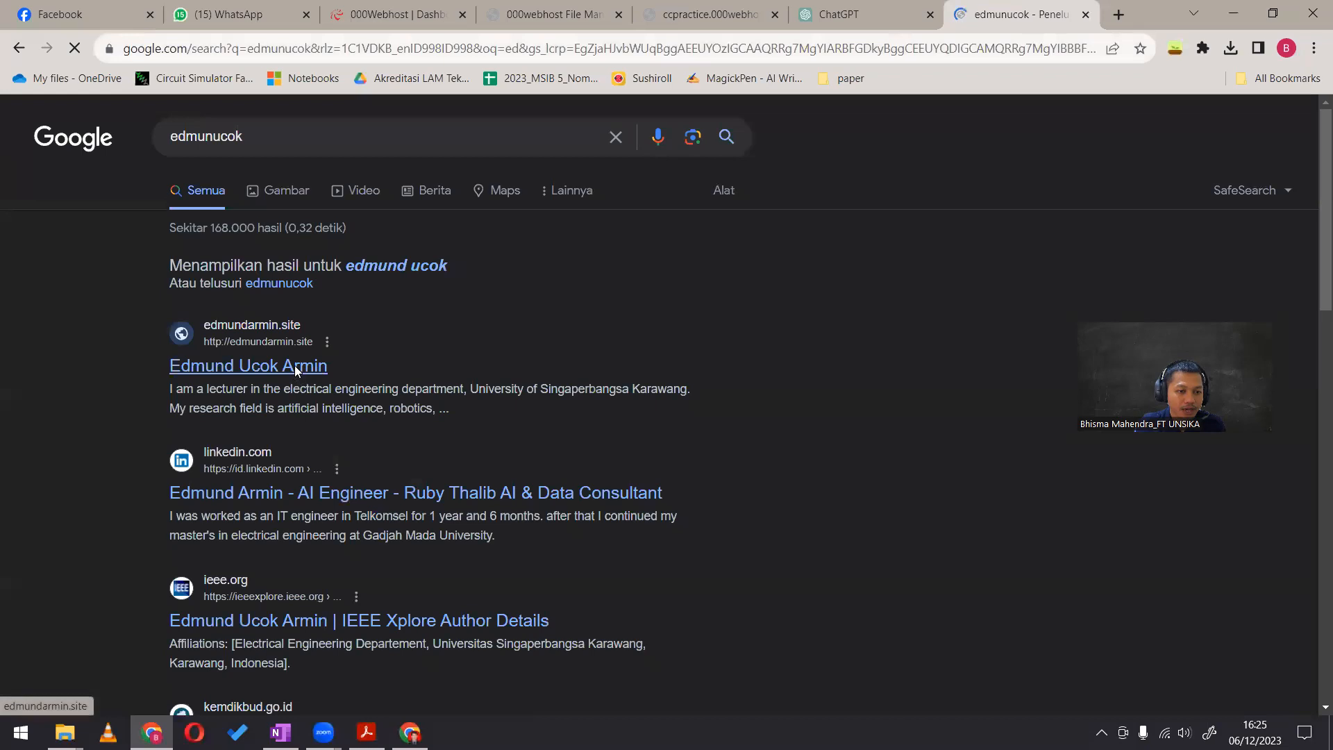
pyautogui.click(295, 367)
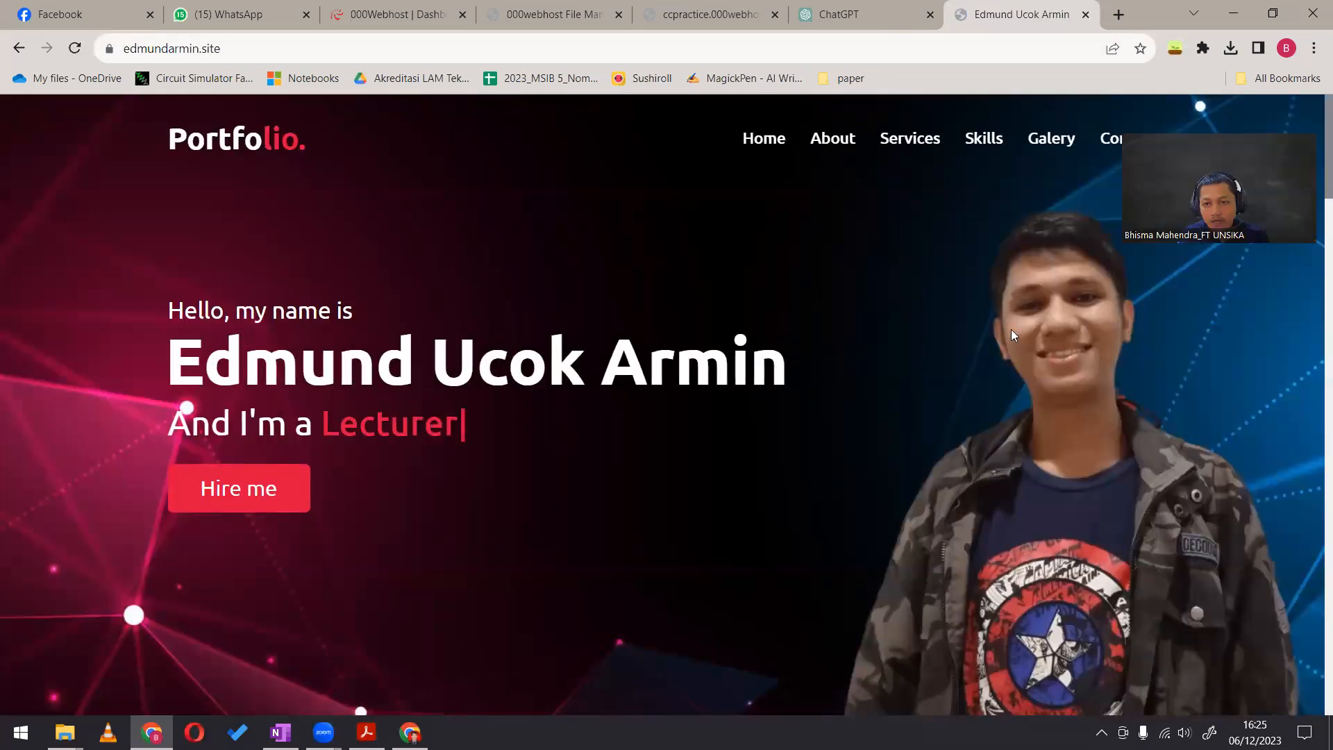
# Look through the portfolio website's sections, including services, skills and gallery, and return to its home section
pyautogui.scroll(-8, 706, 365)
pyautogui.scroll(-20, 705, 366)
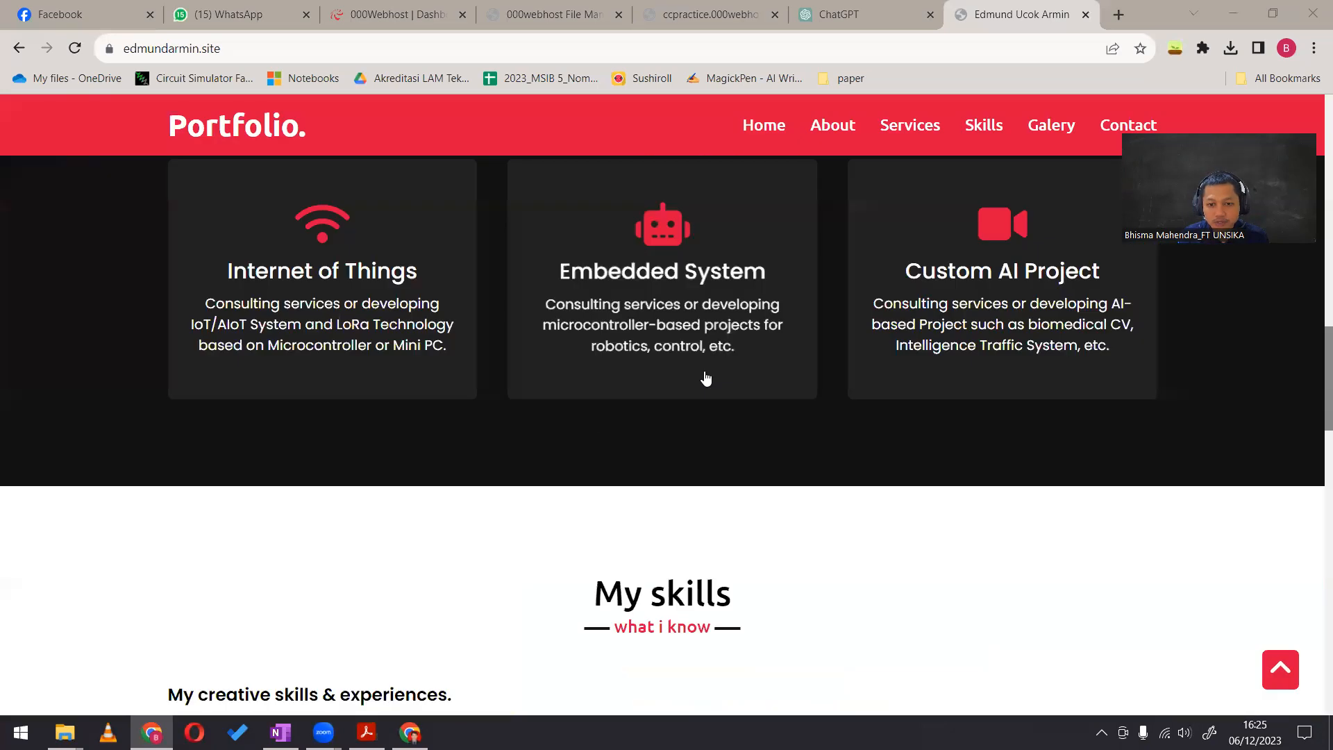
pyautogui.scroll(3, 705, 366)
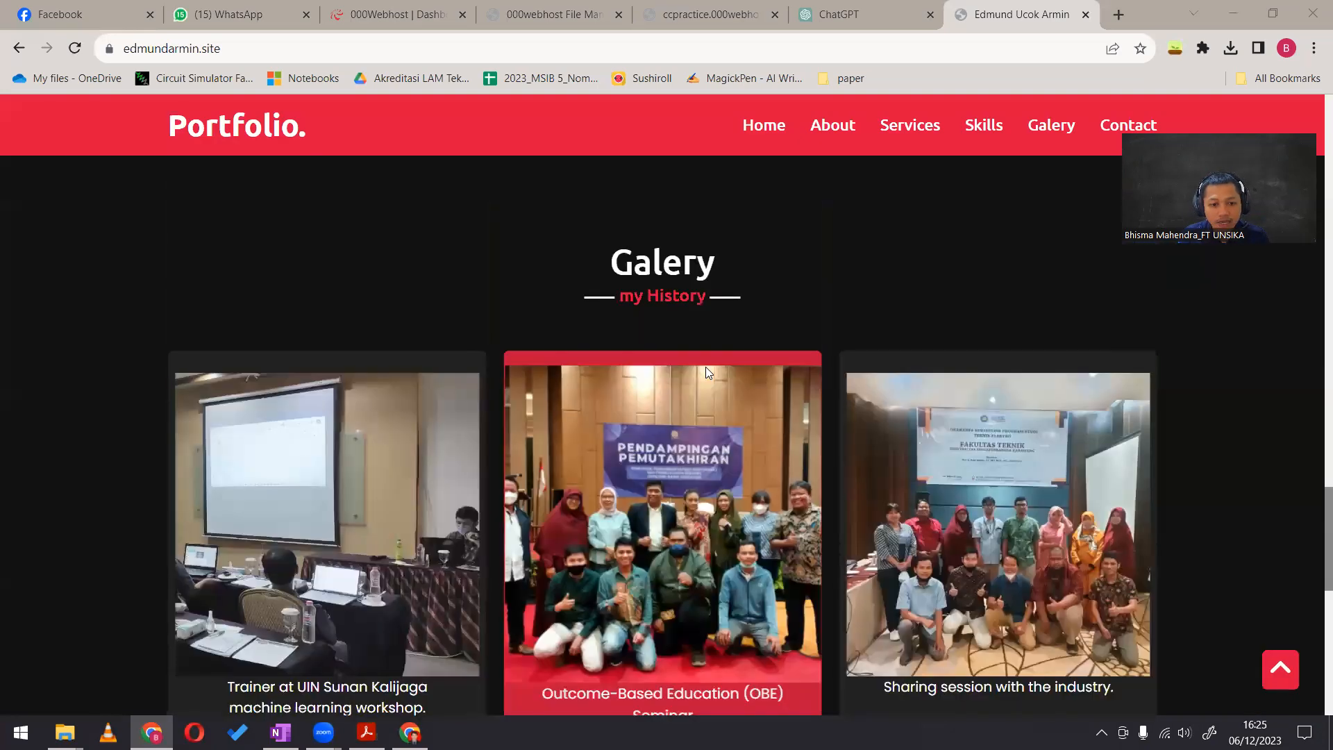
pyautogui.scroll(-9, 705, 367)
pyautogui.scroll(13, 738, 366)
pyautogui.scroll(15, 741, 369)
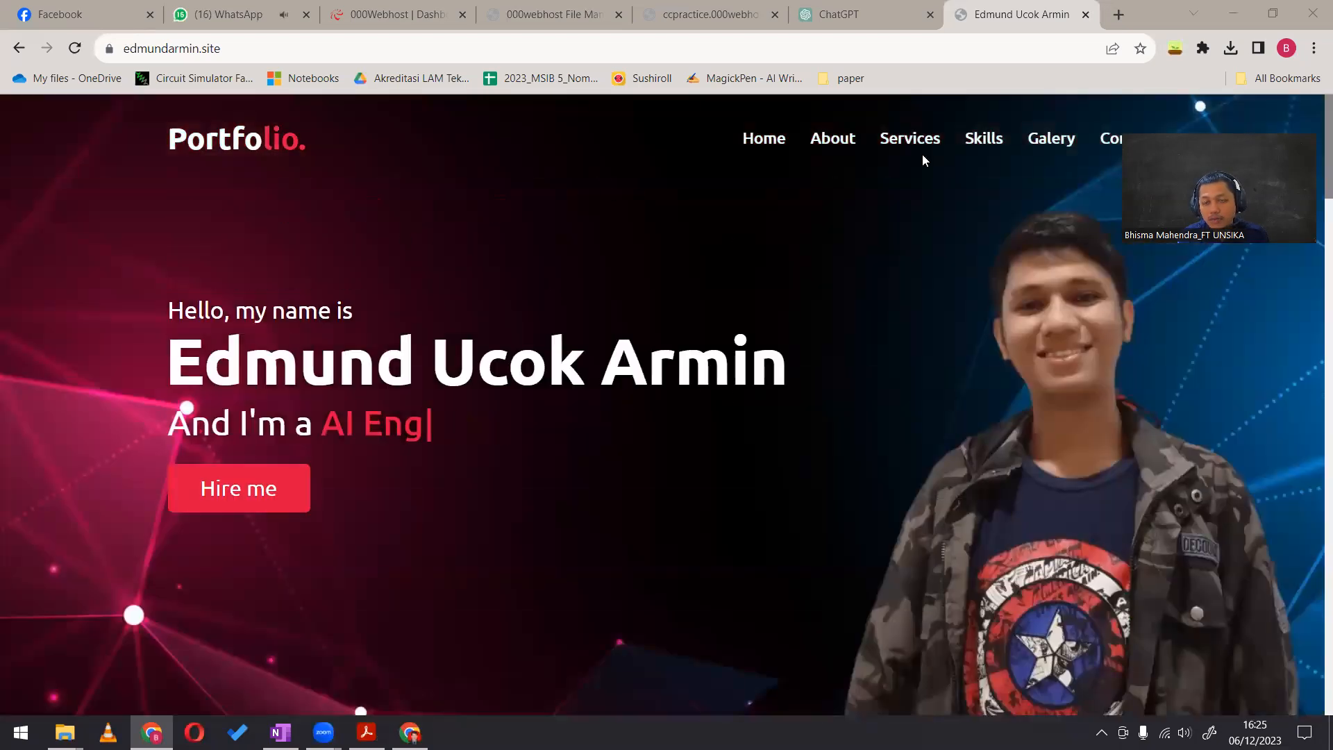
# Switch to ChatGPT and send the prompt "buatkan saya sebuah website untuk menampilkan cv saya"
pyautogui.click(850, 14)
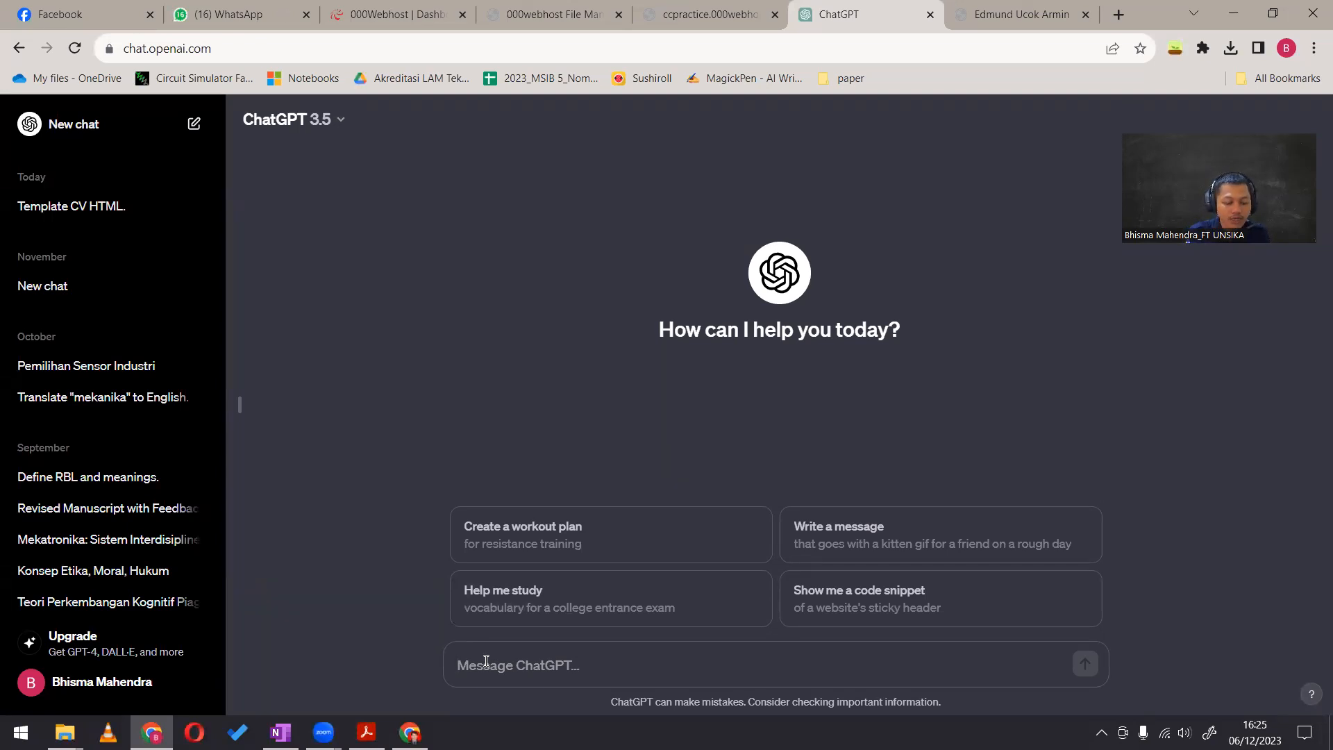
pyautogui.write('buatkan saya sebuah website')
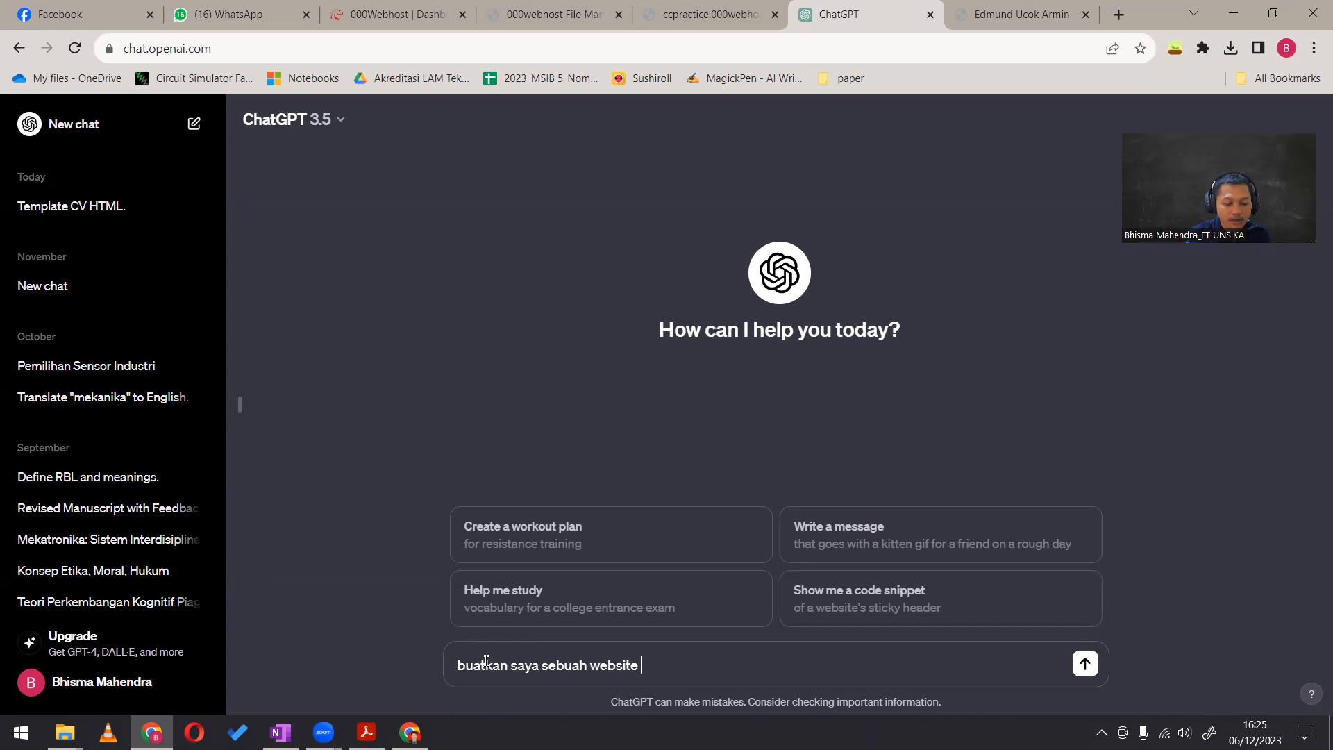
pyautogui.write(' untuk menampilkan cv saya')
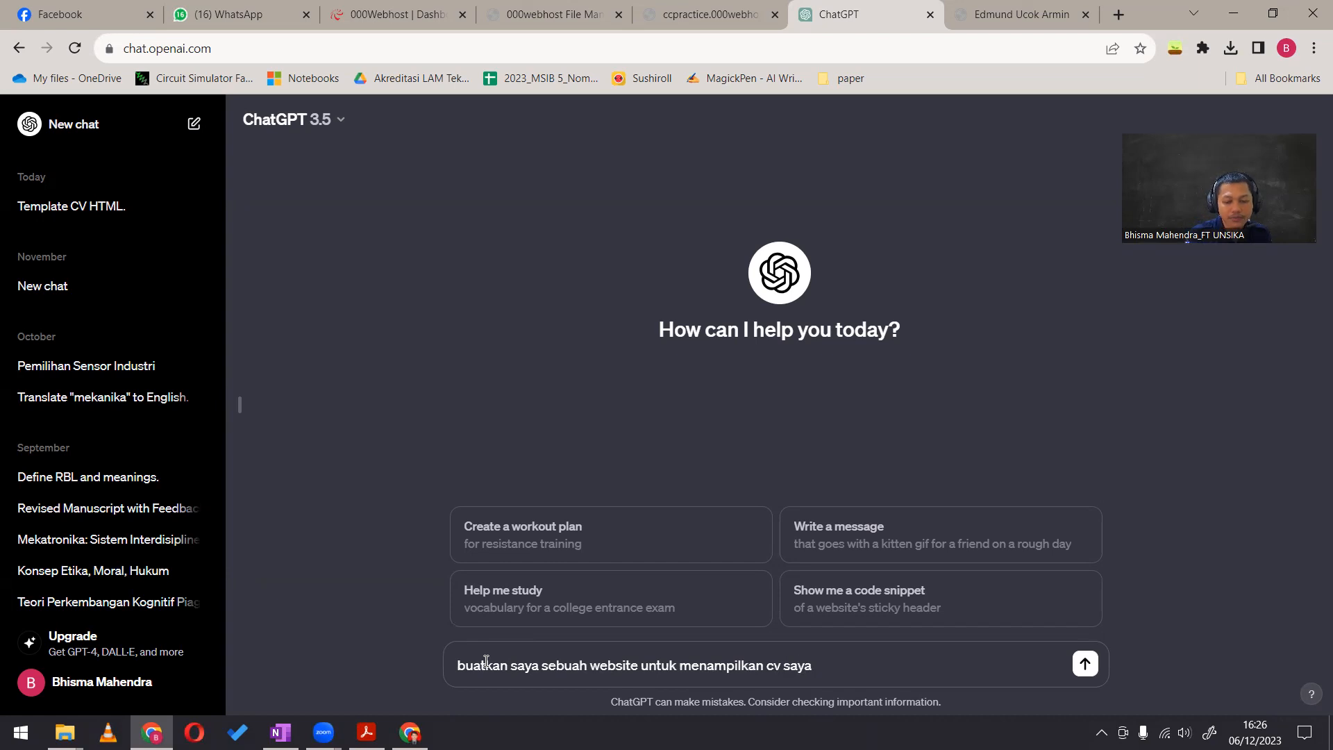
pyautogui.press('Return')
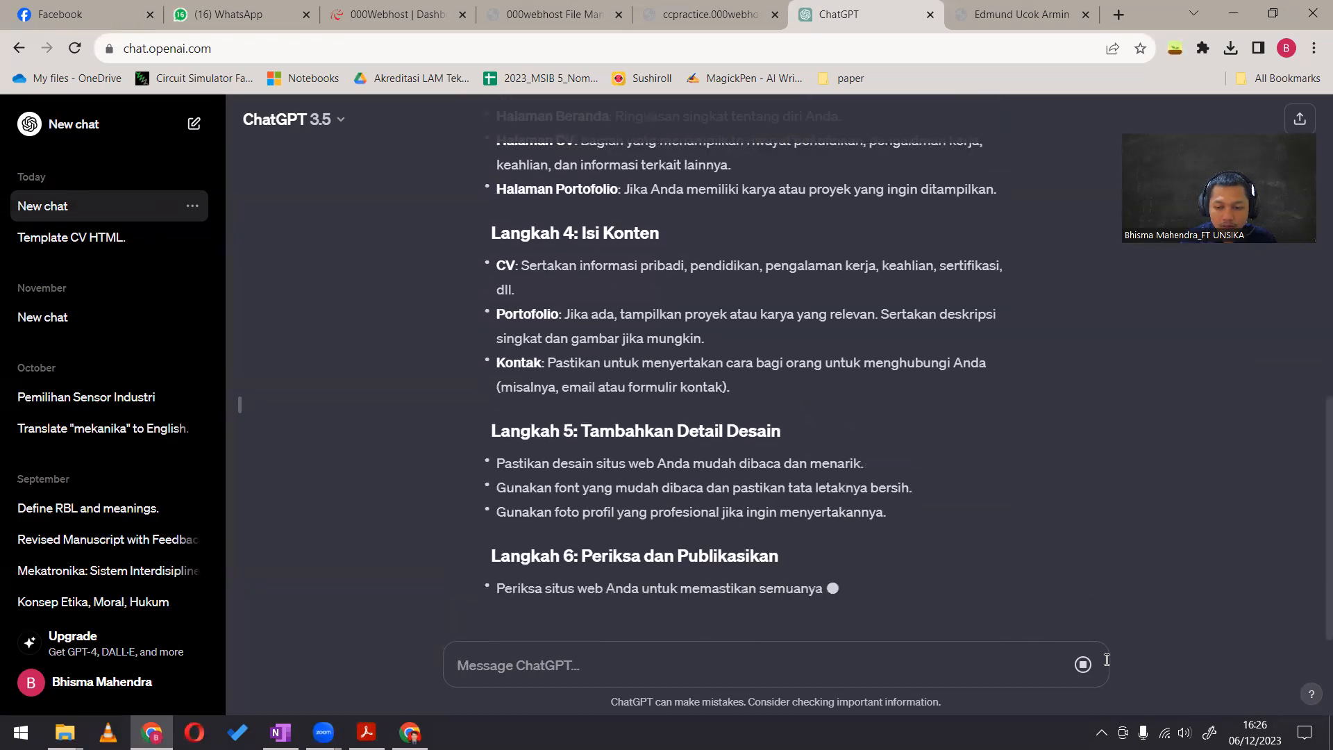
# Stop the running answer and send the prompt "buatkan saya program html website untuk menampilkan cv saya"
pyautogui.click(1082, 665)
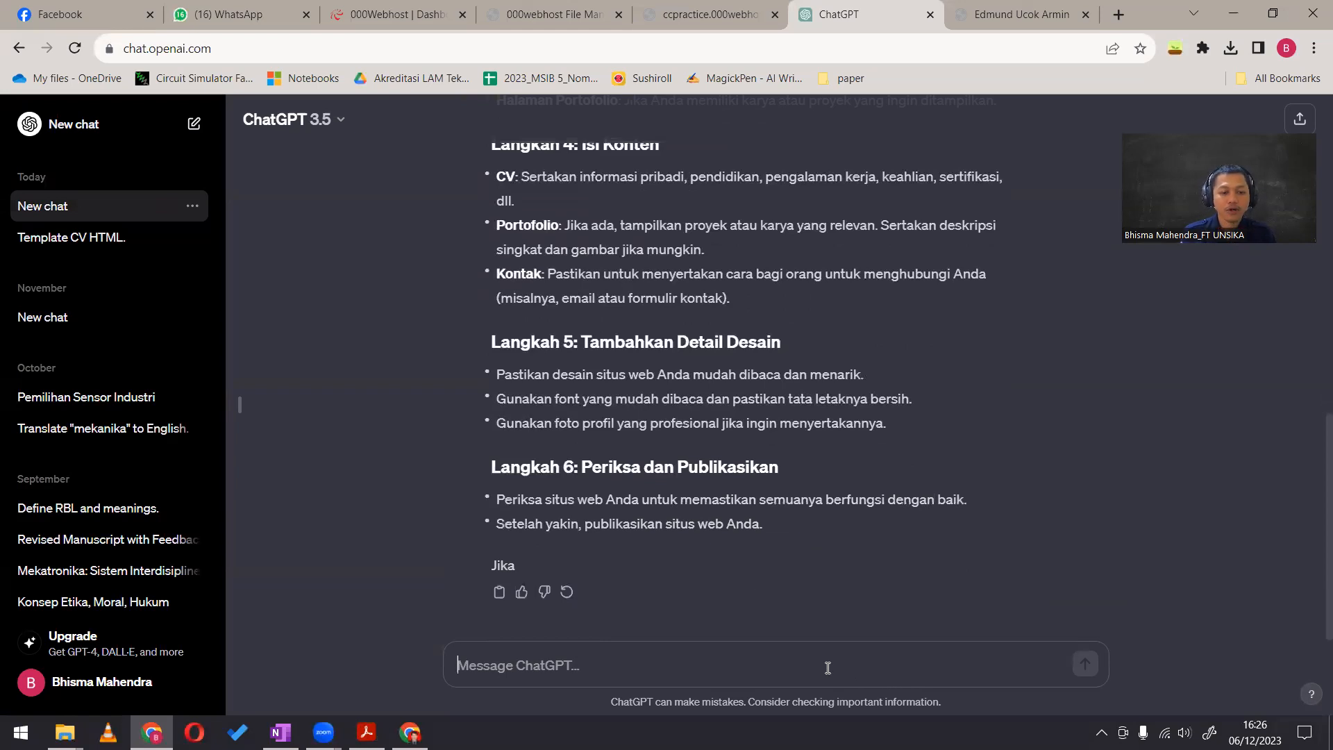
pyautogui.write('buatkan saya ')
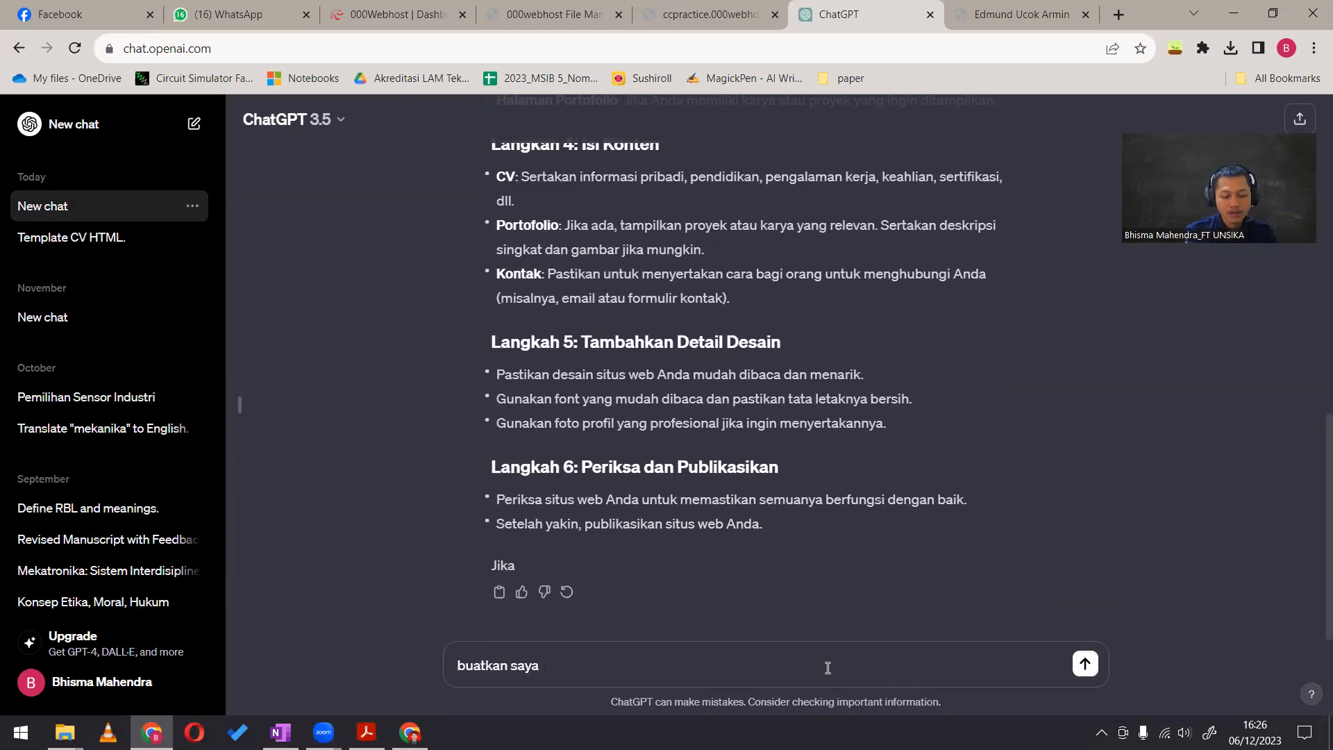
pyautogui.write('program htm')
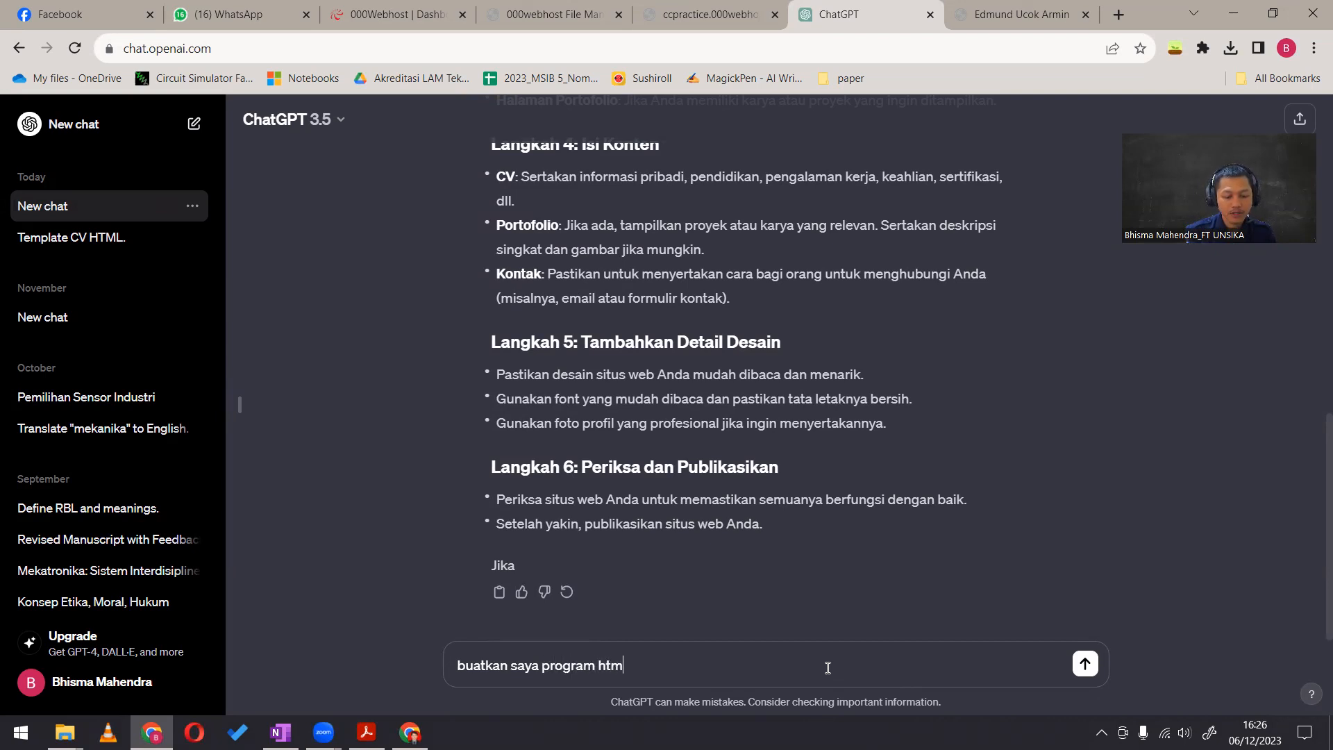
pyautogui.write('l website untuk e')
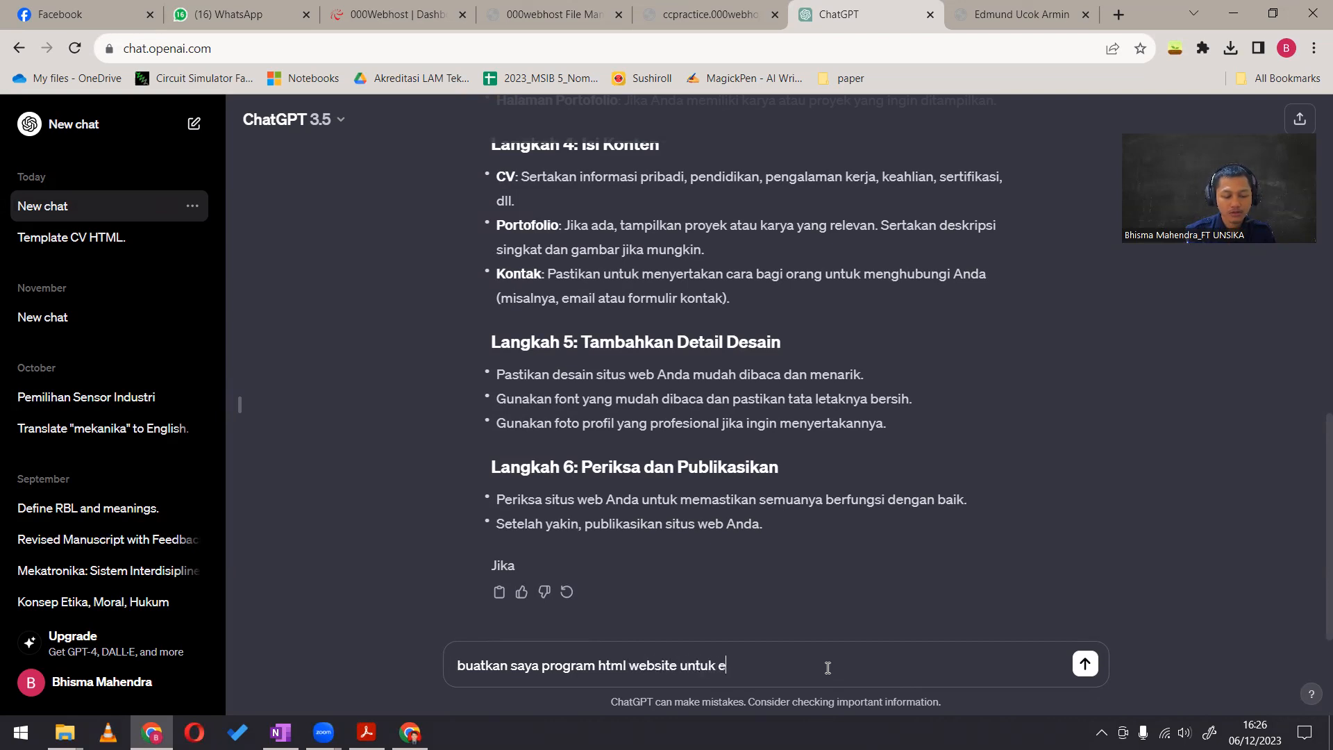
pyautogui.write('mnampilkan')
pyautogui.press('BackSpace')
pyautogui.press('BackSpace')
pyautogui.press('BackSpace')
pyautogui.press('BackSpace')
pyautogui.press('BackSpace')
pyautogui.press('BackSpace')
pyautogui.press('BackSpace')
pyautogui.press('BackSpace')
pyautogui.press('BackSpace')
pyautogui.press('BackSpace')
pyautogui.press('BackSpace')
pyautogui.press('BackSpace')
pyautogui.write('menampilkan cv saya')
pyautogui.press('Return')
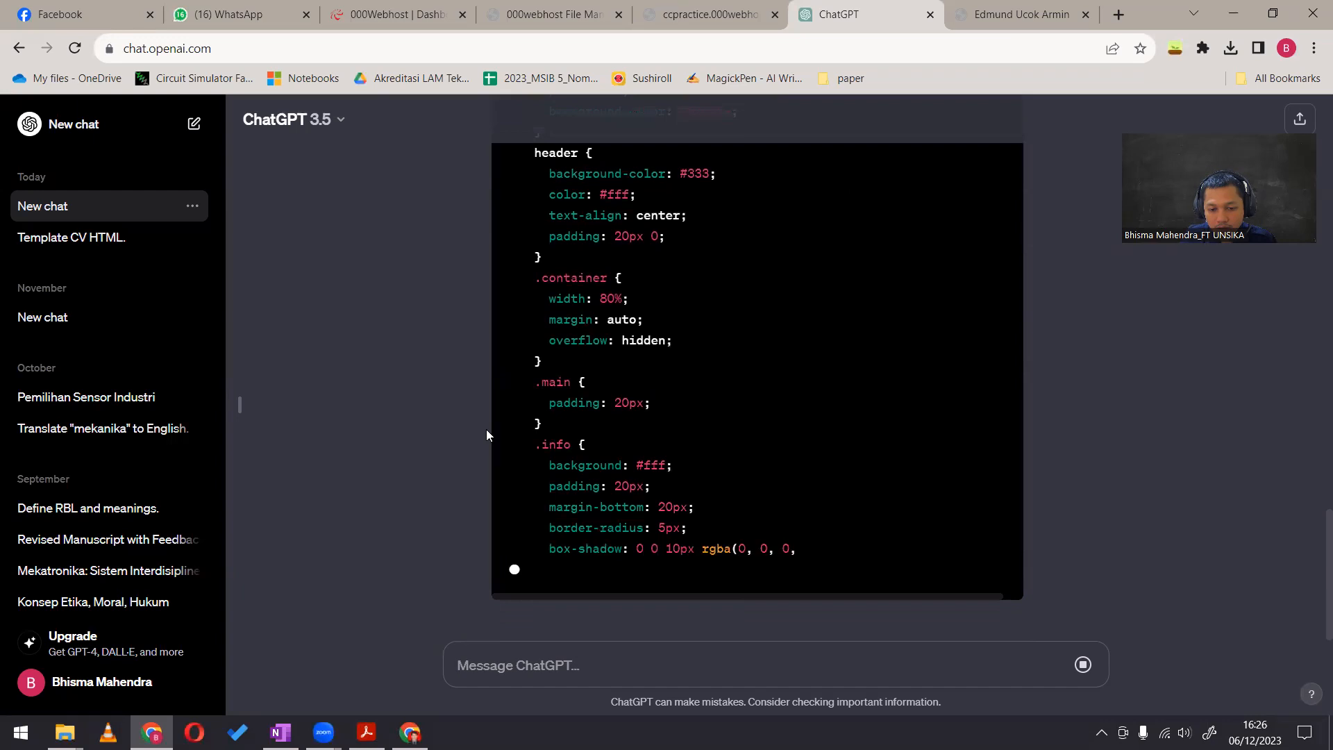
# Reuse the last prompt's text, add "dengan gaya tahun 70an" to its end, and send it to ChatGPT
pyautogui.scroll(20, 451, 422)
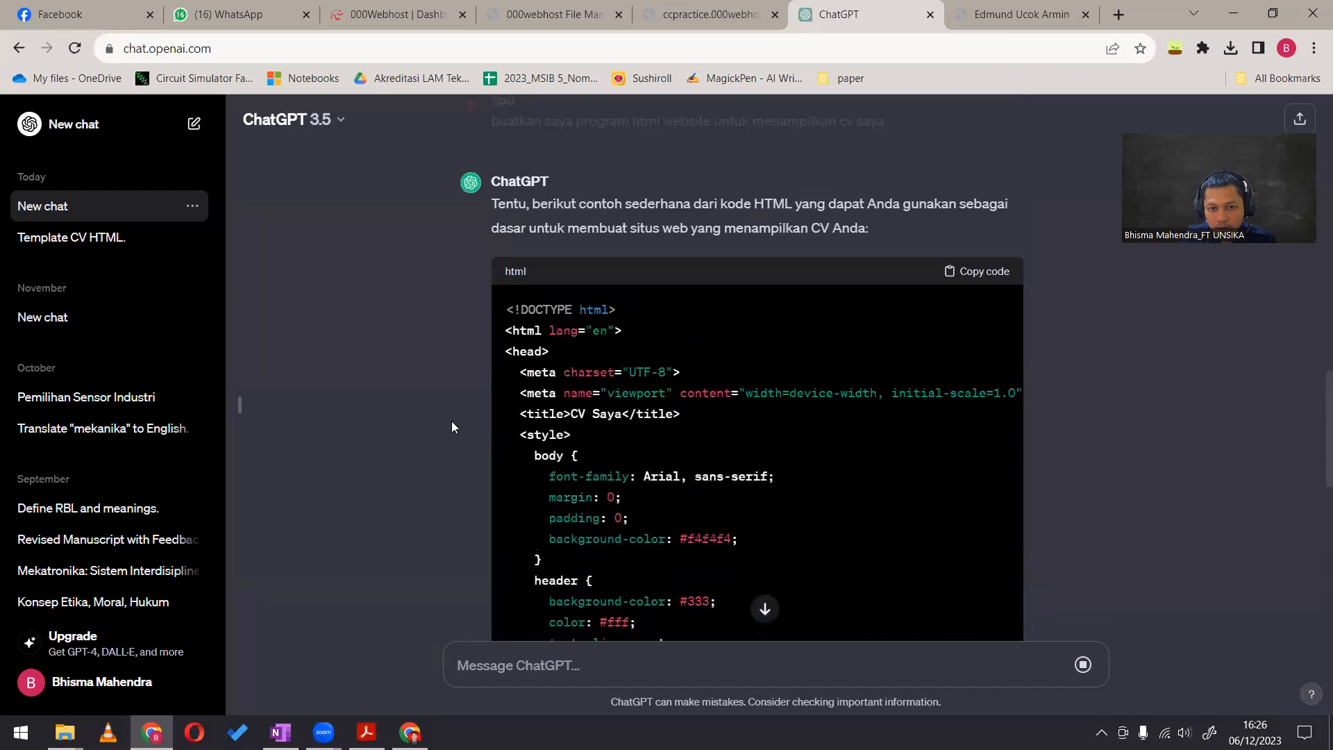
pyautogui.scroll(-3, 451, 422)
pyautogui.scroll(-1, 451, 426)
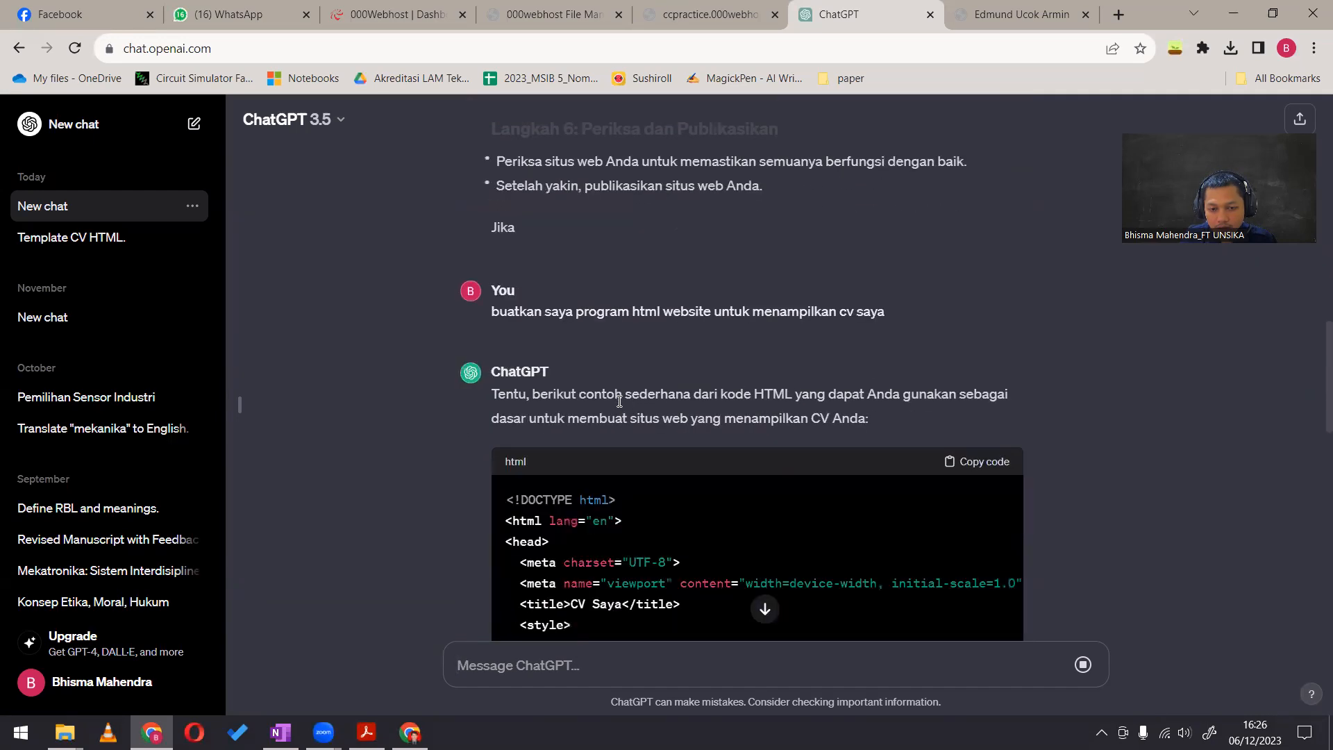
pyautogui.moveTo(492, 310); pyautogui.dragTo(887, 332)
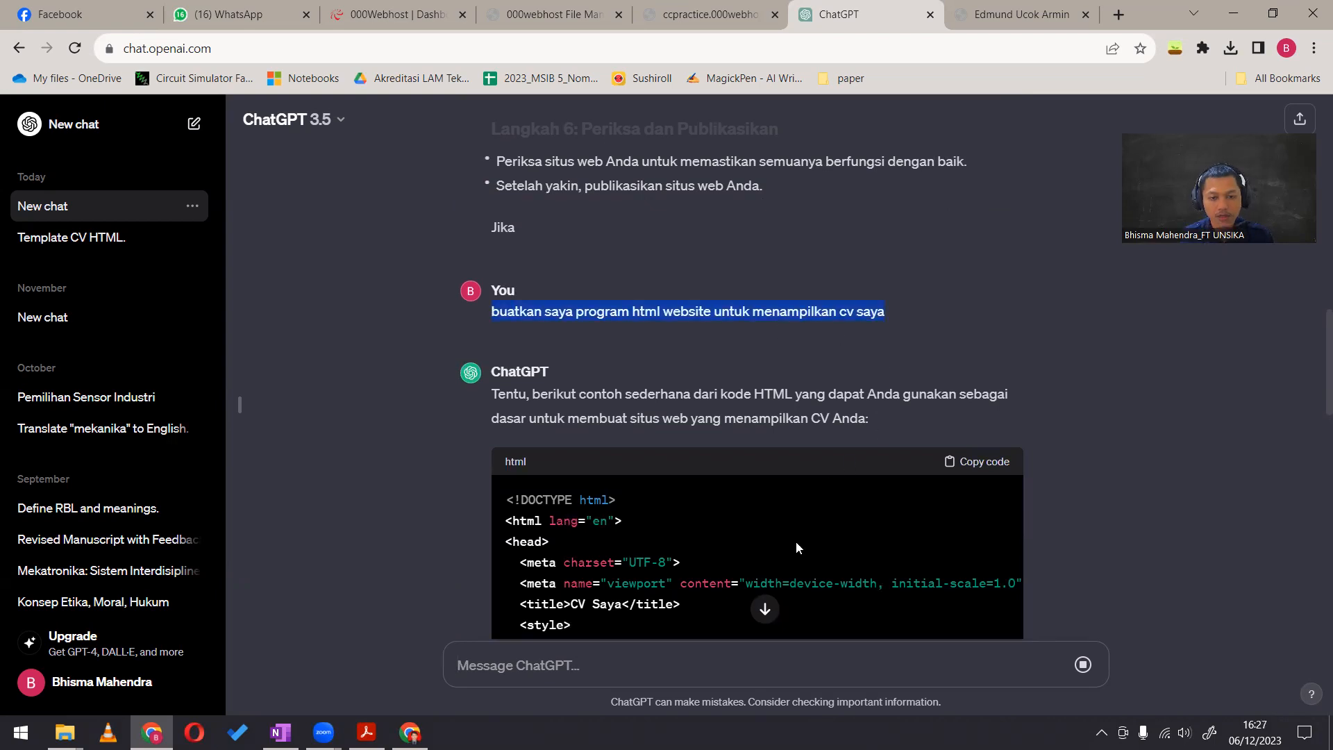
pyautogui.hotkey('ctrl', 'c')
pyautogui.click(880, 419)
pyautogui.hotkey('ctrl', 'v')
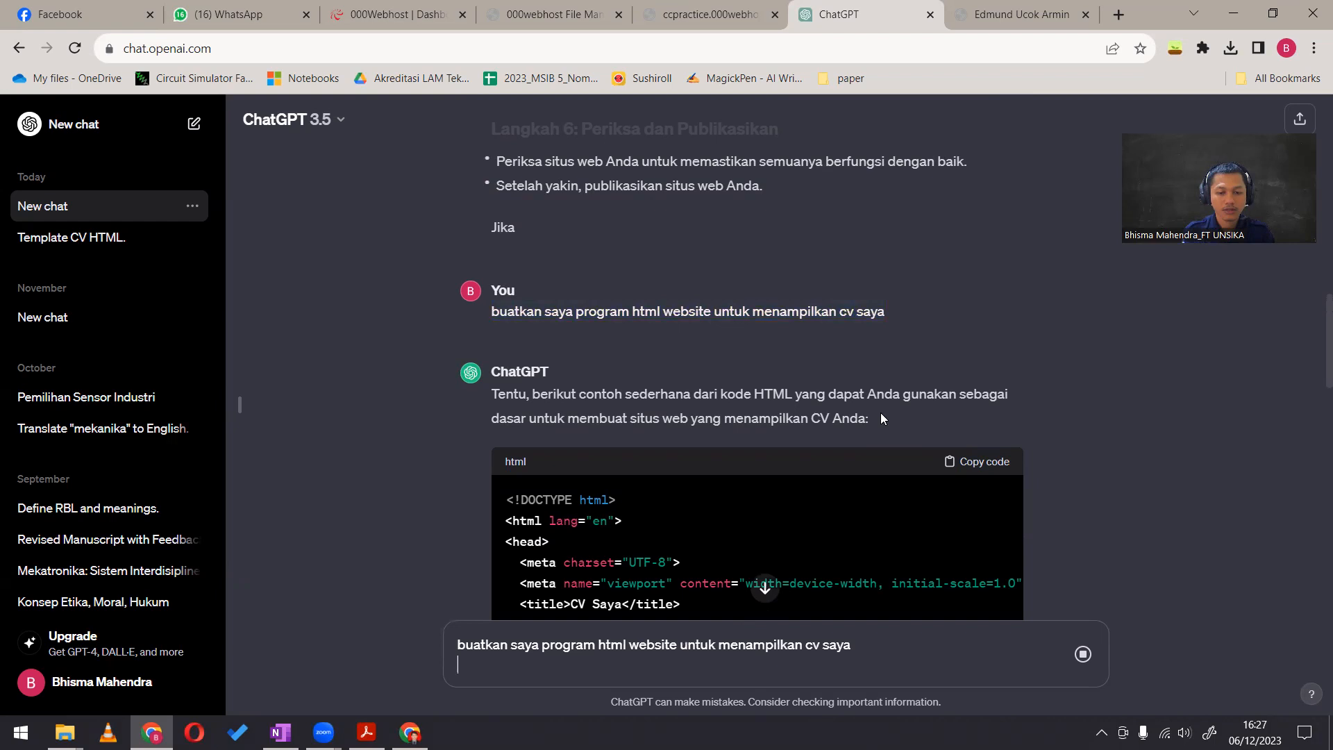
pyautogui.press('BackSpace')
pyautogui.write('den')
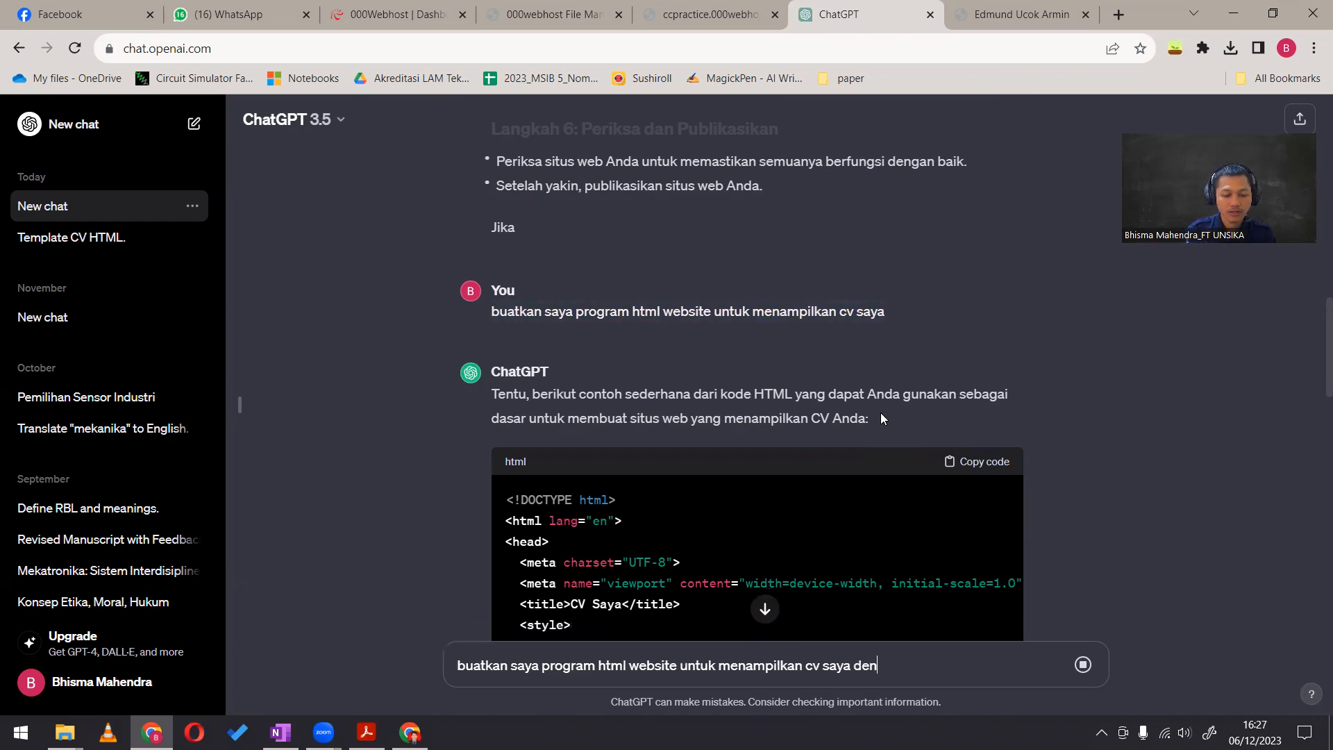
pyautogui.write('gan gaya tahun 70')
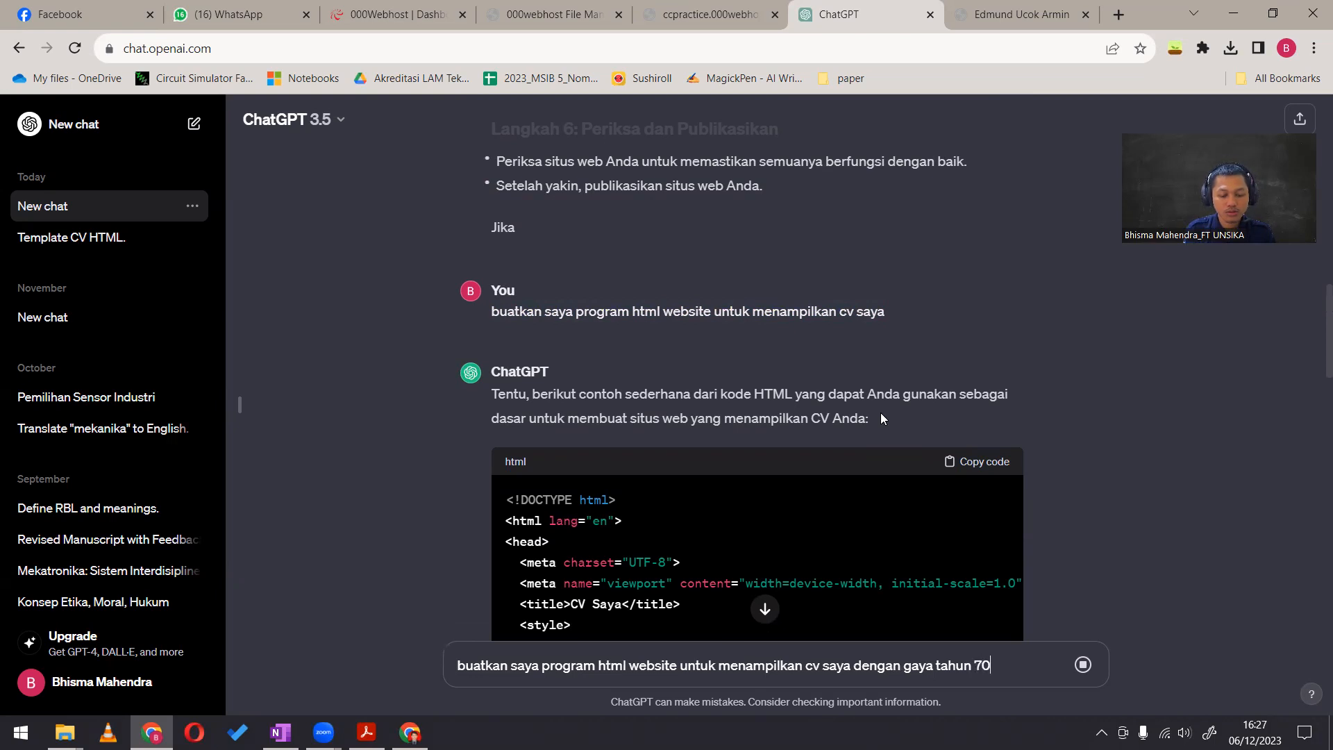
pyautogui.write('an')
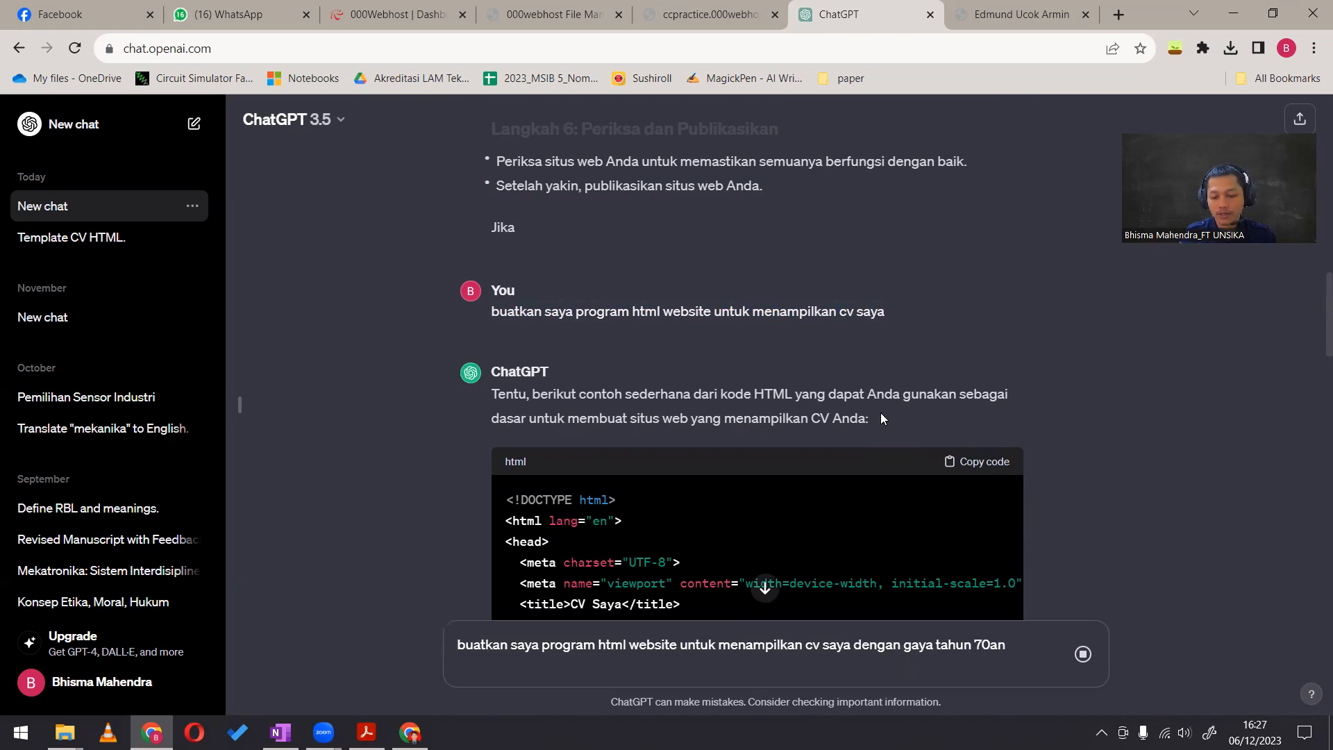
pyautogui.scroll(-15, 965, 569)
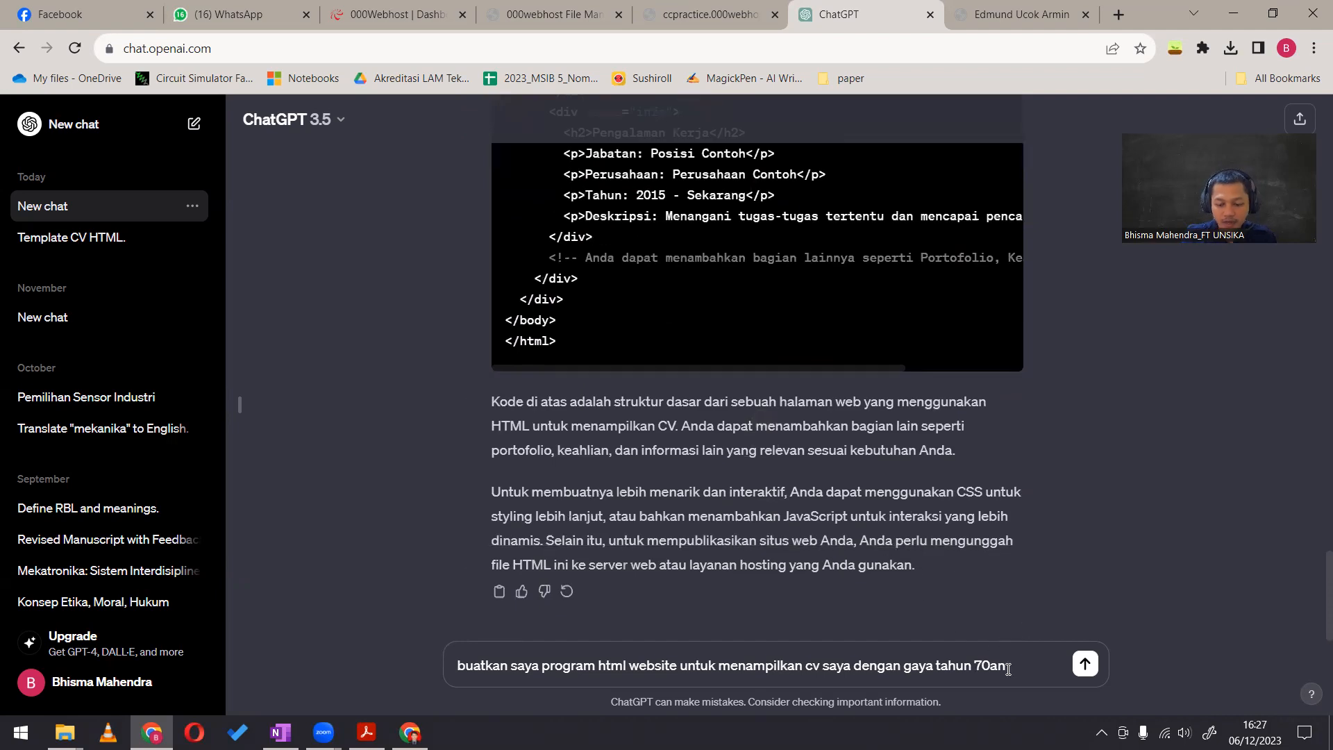
pyautogui.press('Return')
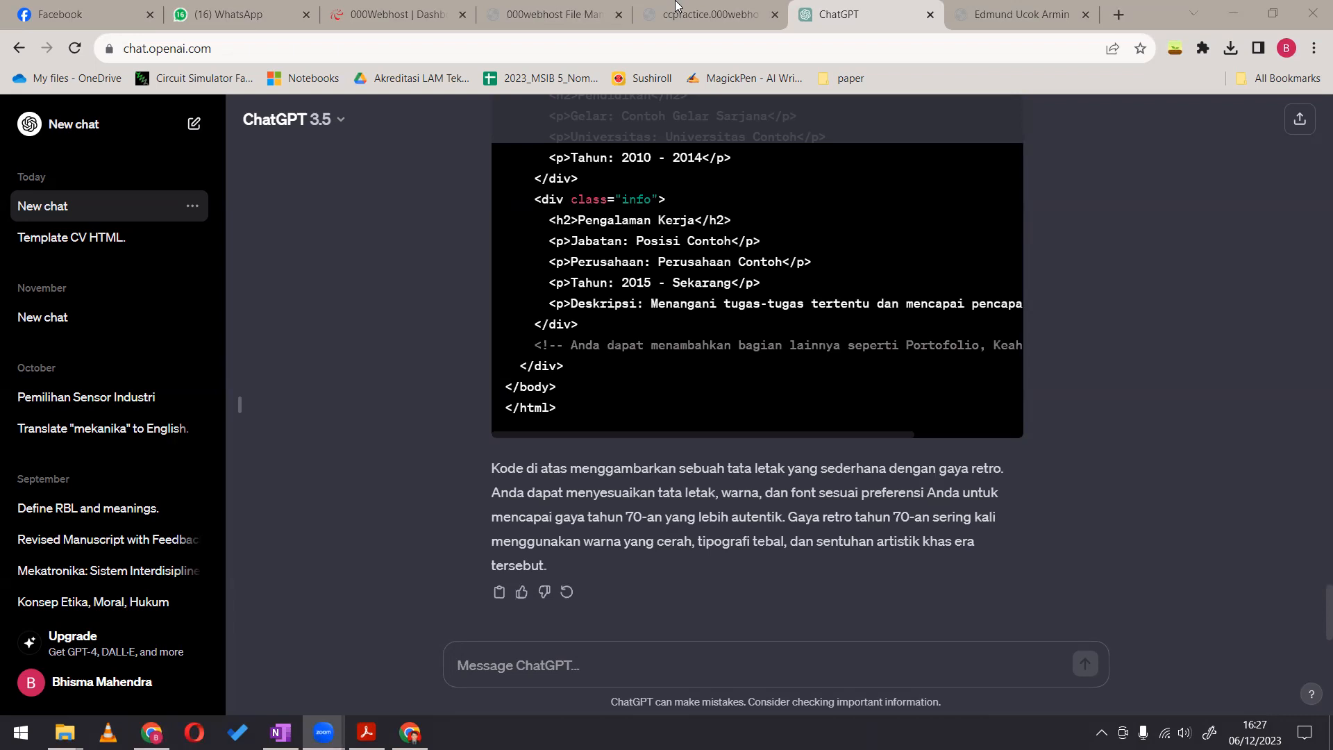
# Copy the complete HTML code from ChatGPT's answer to the 70s-style CV prompt
pyautogui.scroll(1, 824, 379)
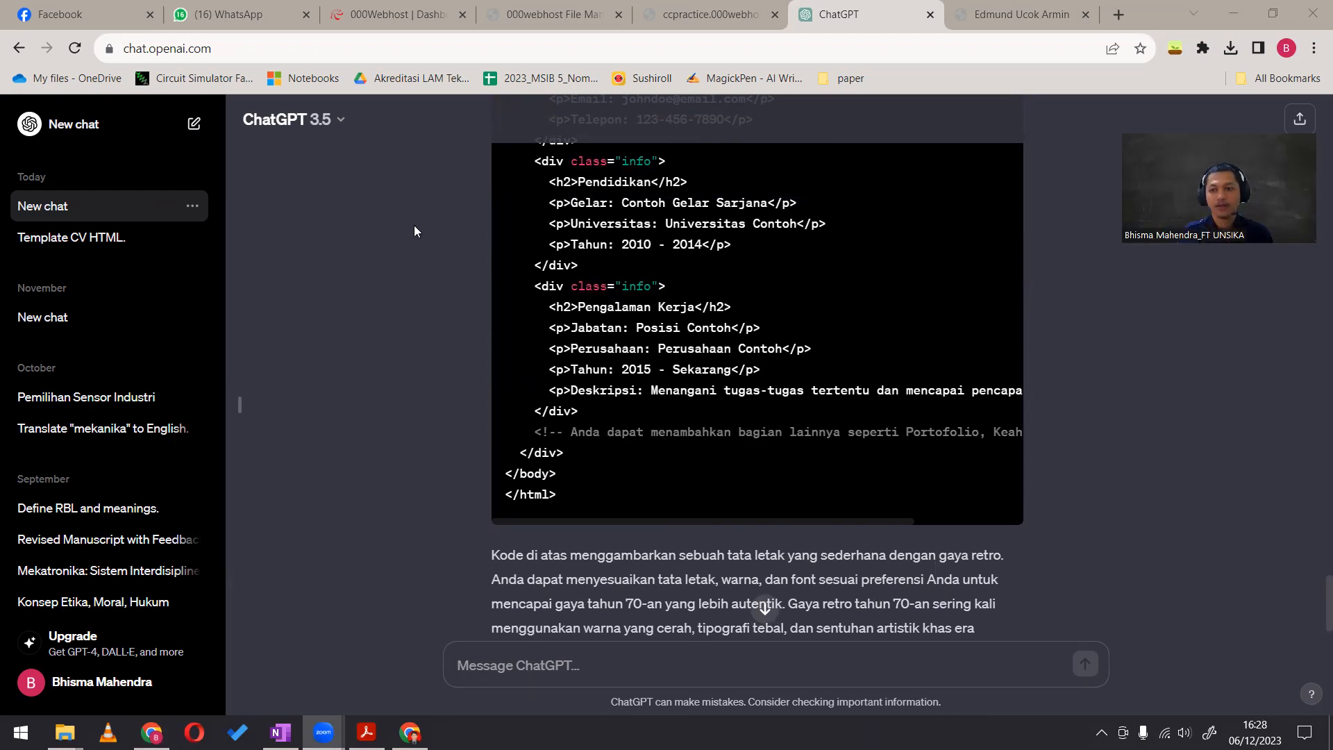
pyautogui.scroll(20, 654, 384)
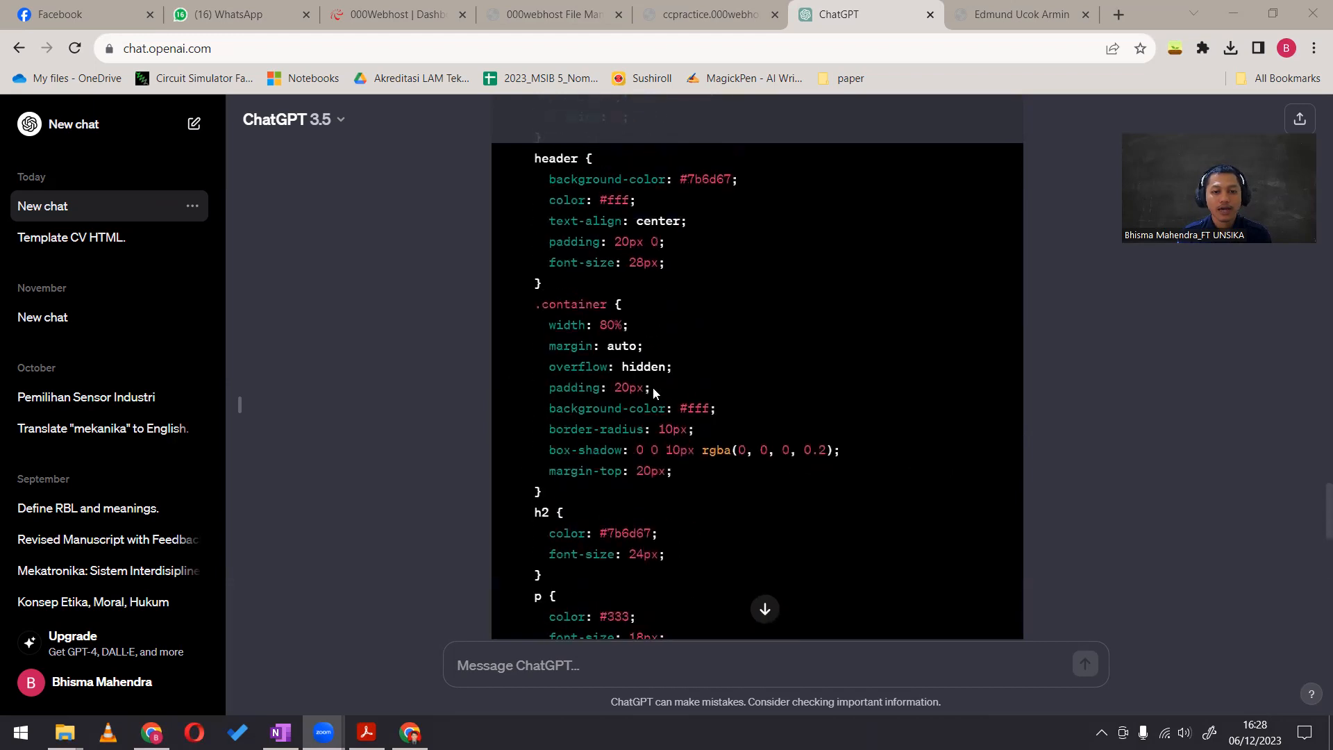
pyautogui.click(984, 519)
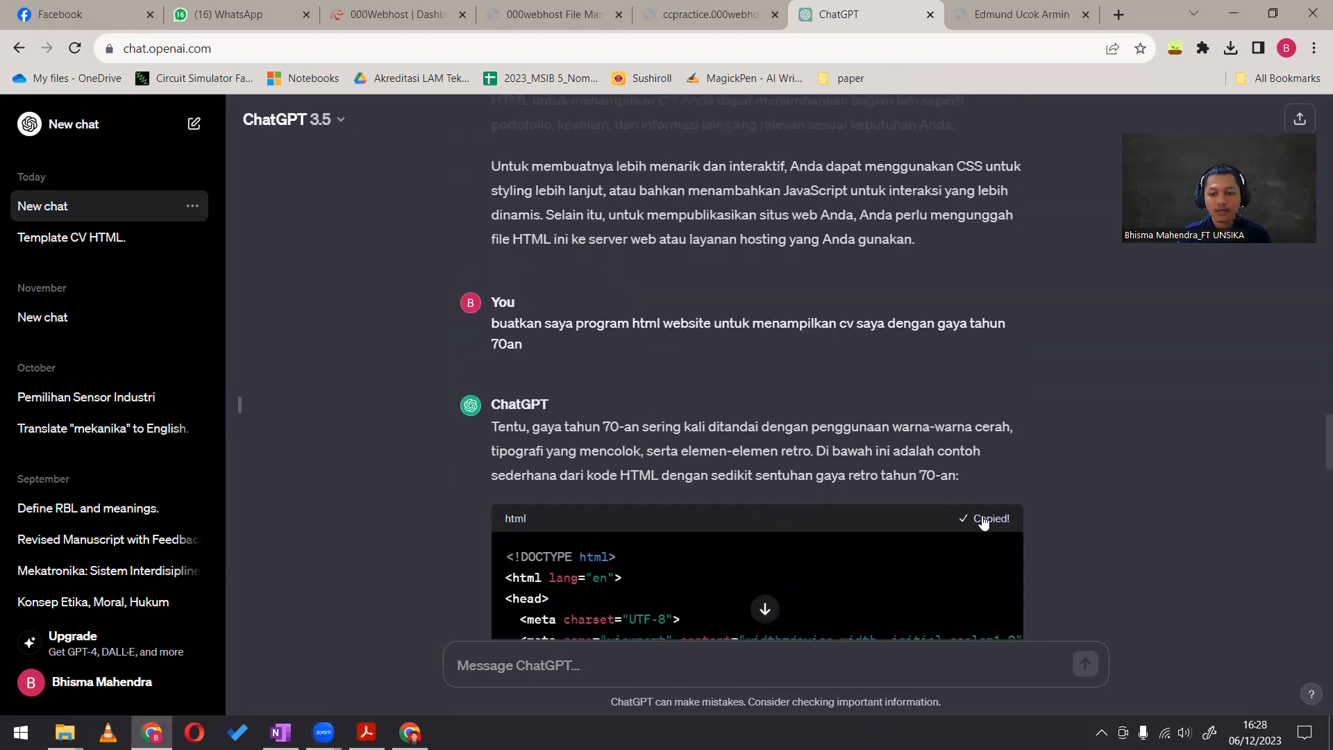
# Open index.html for editing in the 000webhost File Manager, replace its entire content with the copied code, then save and close it
pyautogui.click(403, 7)
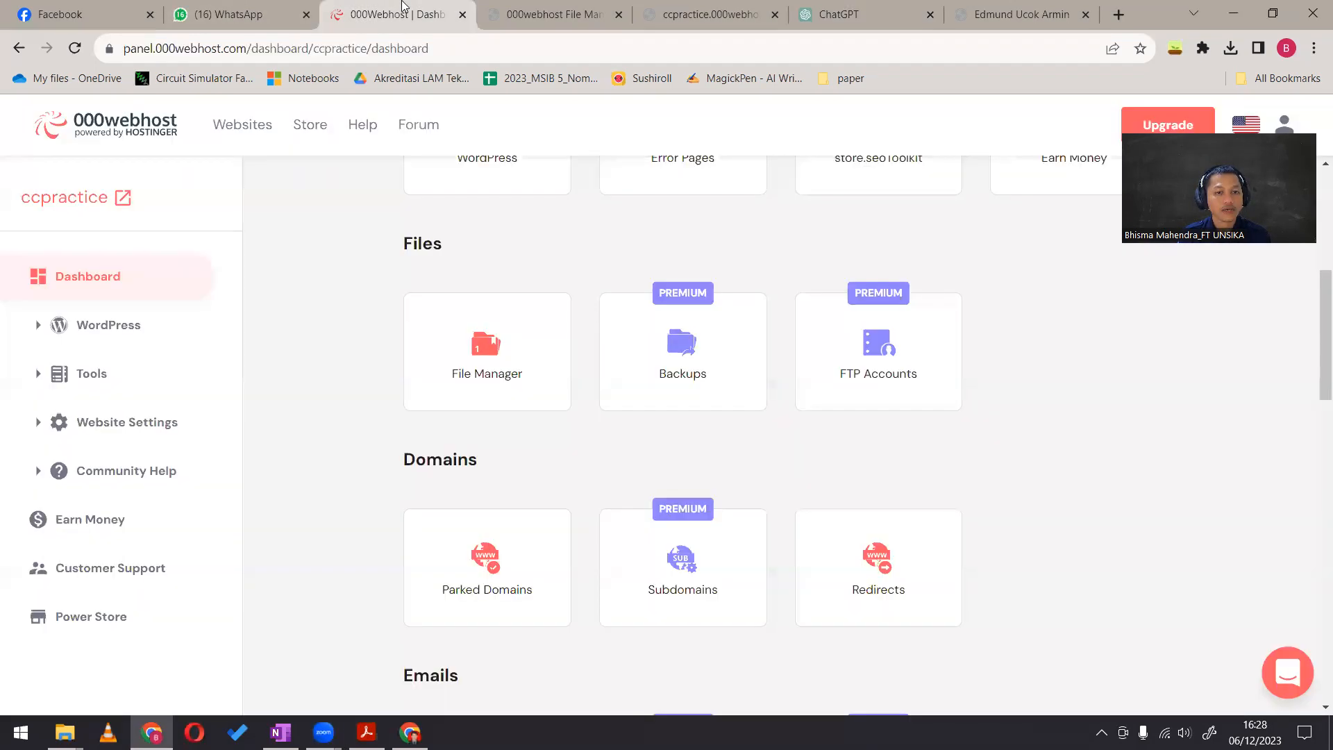
pyautogui.click(493, 9)
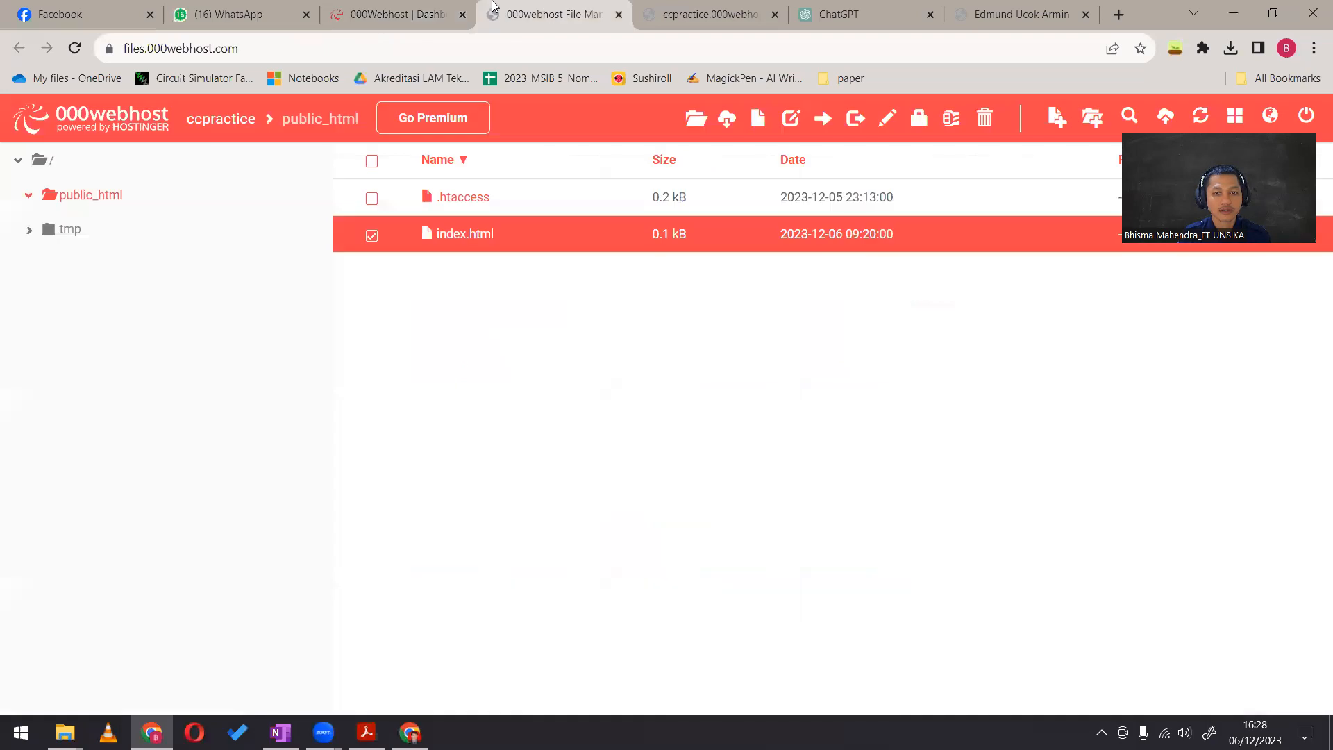
pyautogui.rightClick(529, 235)
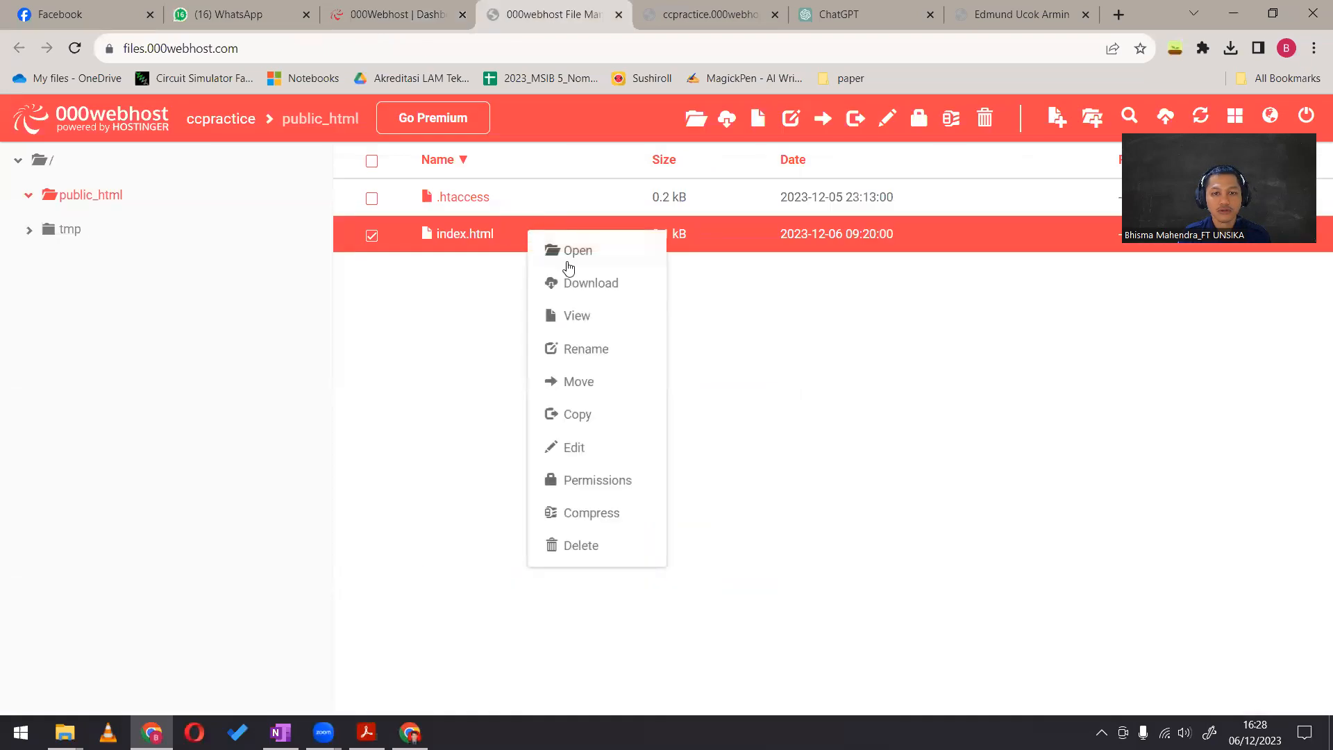
pyautogui.click(582, 453)
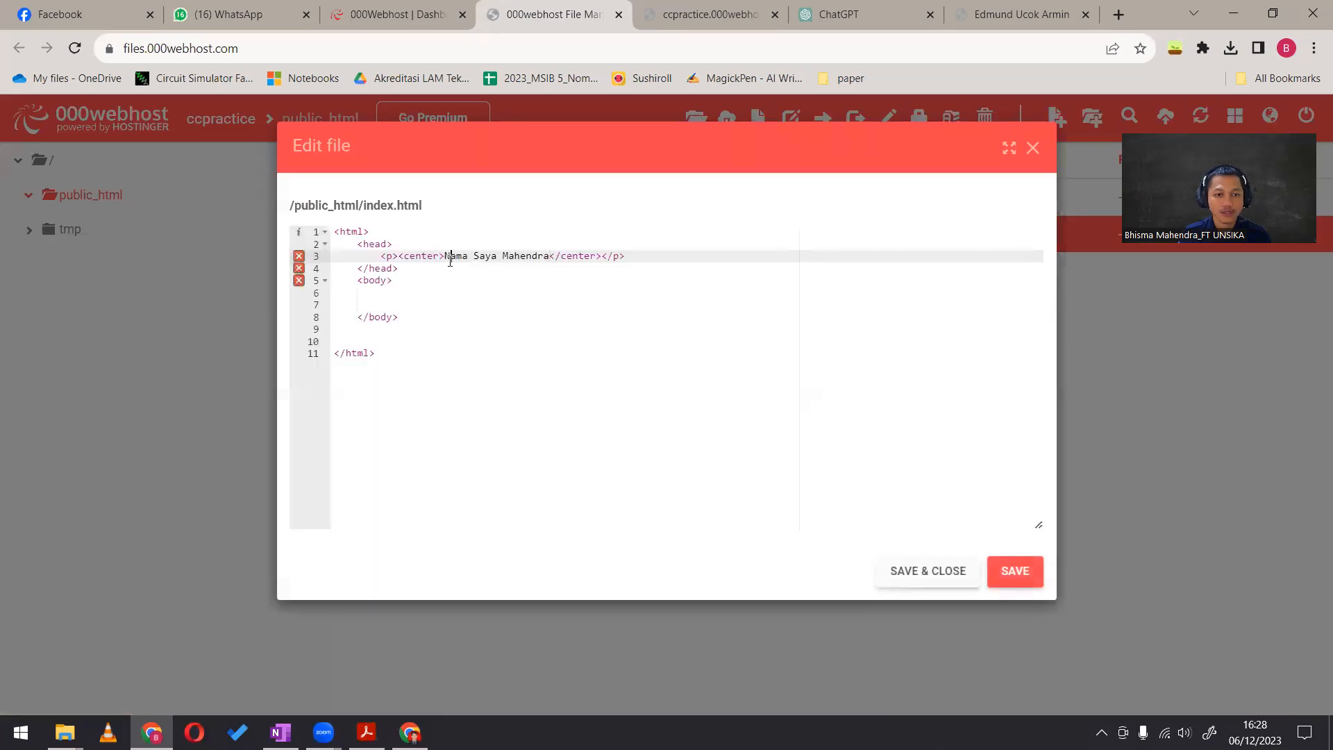
pyautogui.hotkey('ctrl', 'a')
pyautogui.hotkey('ctrl', 'v')
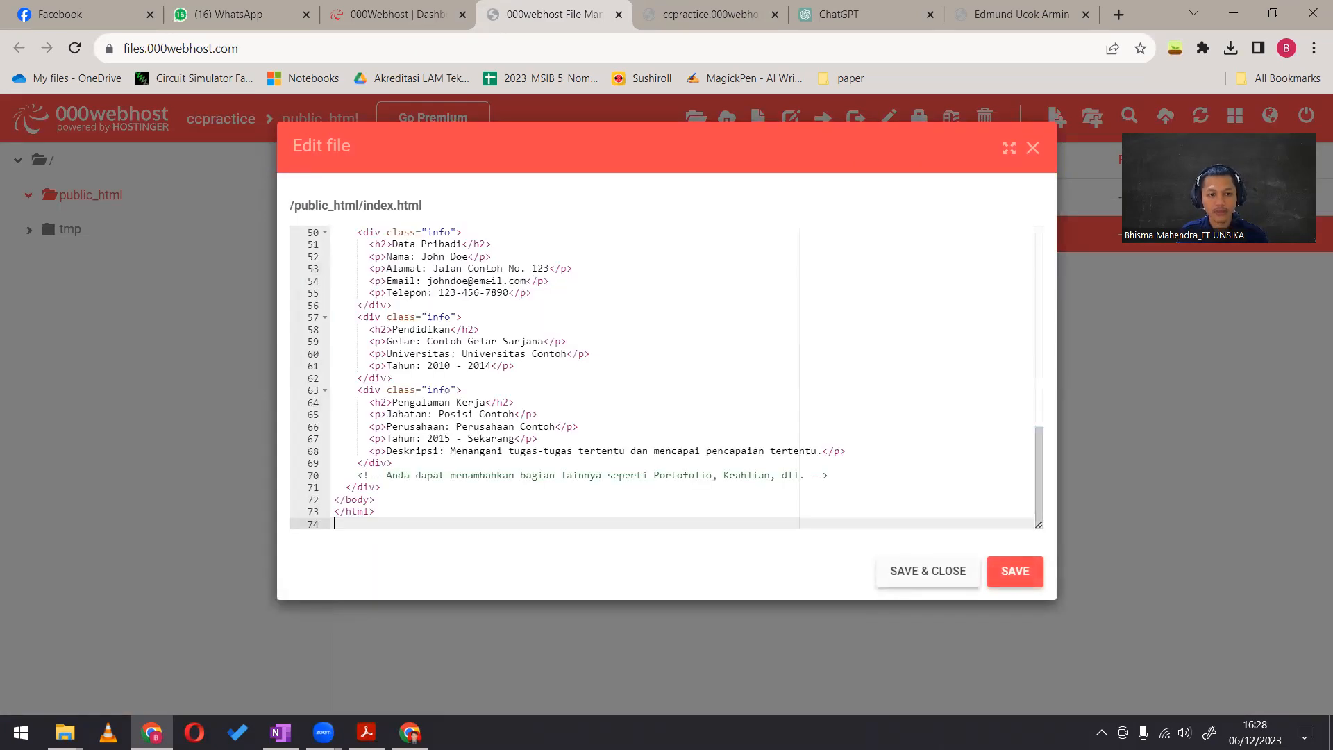
pyautogui.click(970, 571)
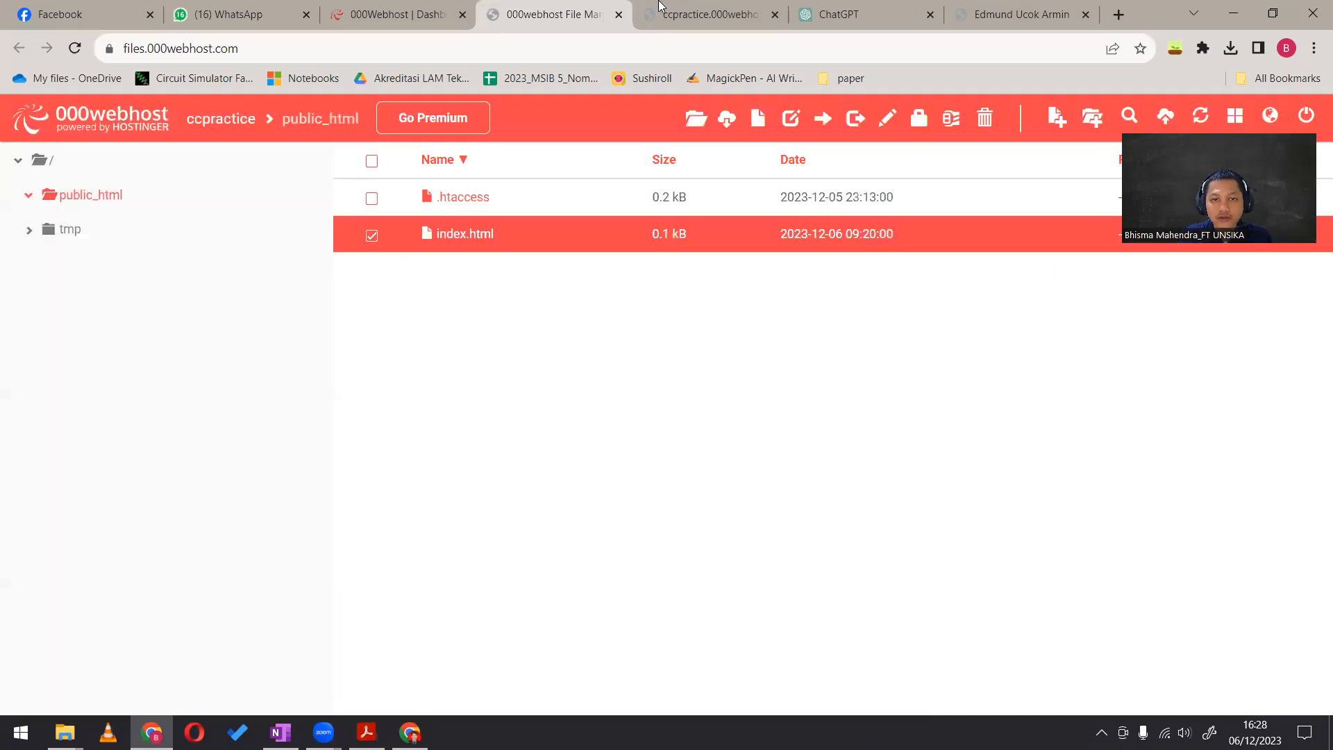
# Reload the ccpractice.000webhostapp.com page and look through the whole published CV
pyautogui.click(701, 11)
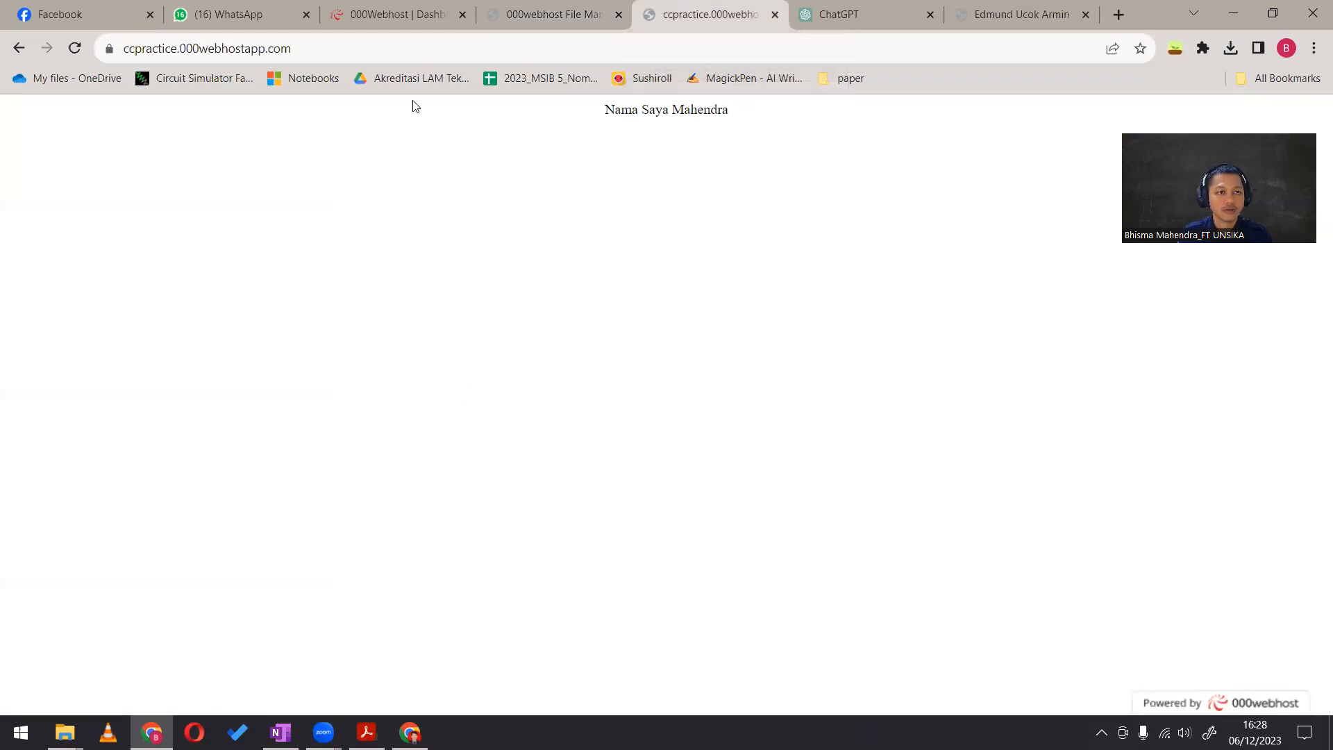
pyautogui.hotkey('ctrl', 'l')
pyautogui.press('Return')
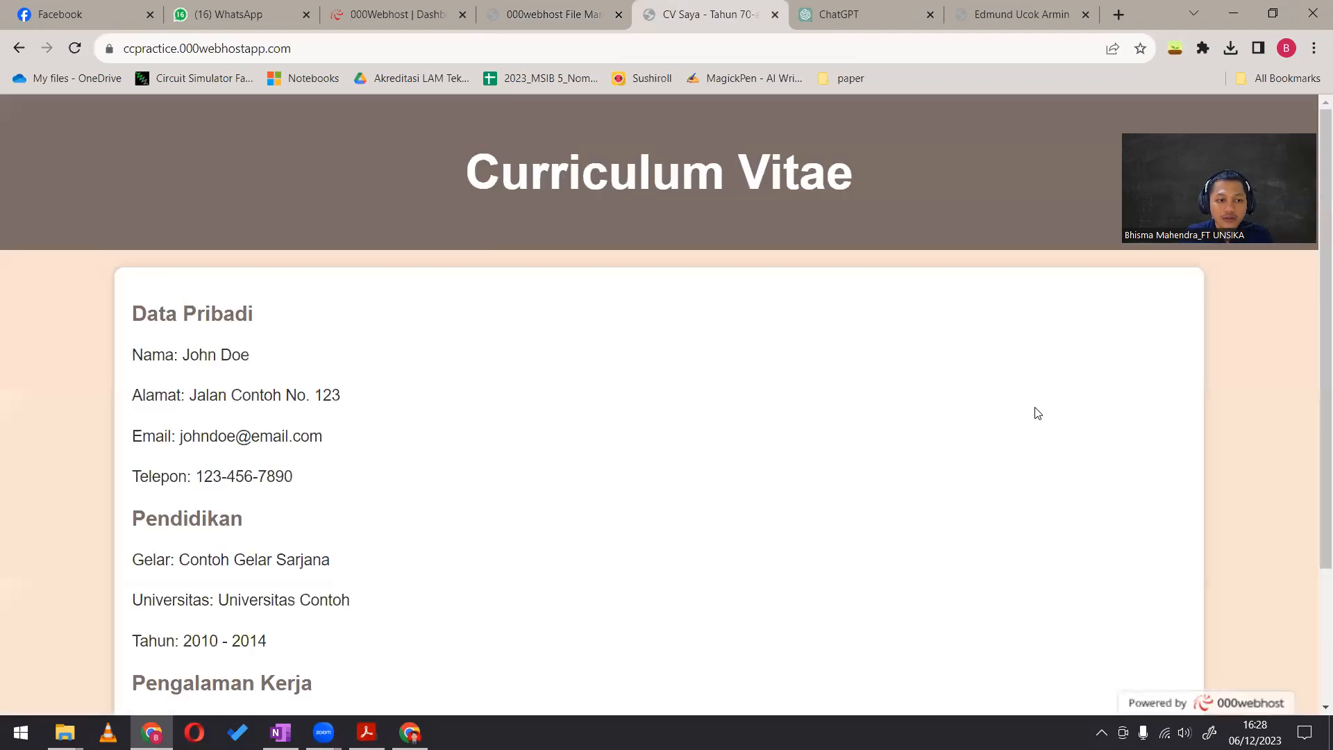
pyautogui.scroll(-3, 761, 678)
pyautogui.scroll(3, 762, 678)
pyautogui.scroll(-3, 301, 344)
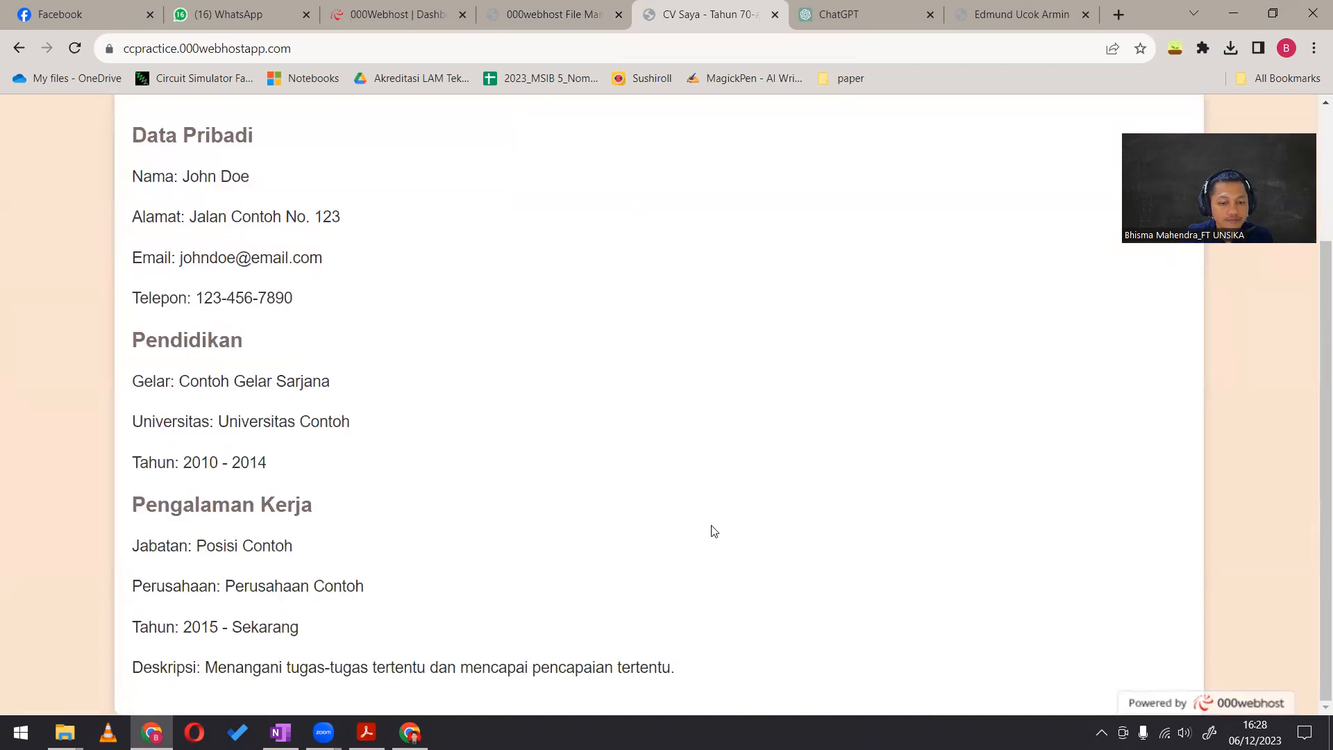
pyautogui.scroll(3, 271, 672)
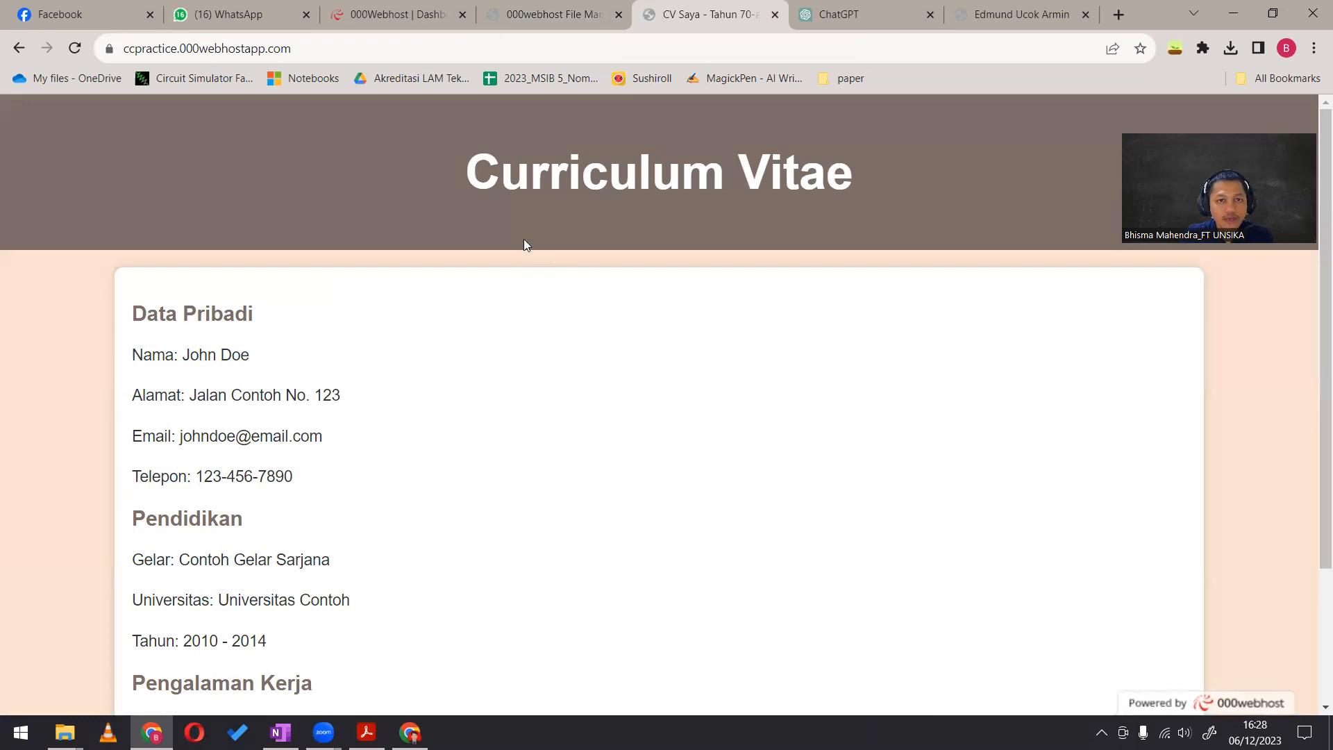
# Open index.html from public_html for editing in the 000webhost File Manager and go to the start of its code
pyautogui.click(486, 10)
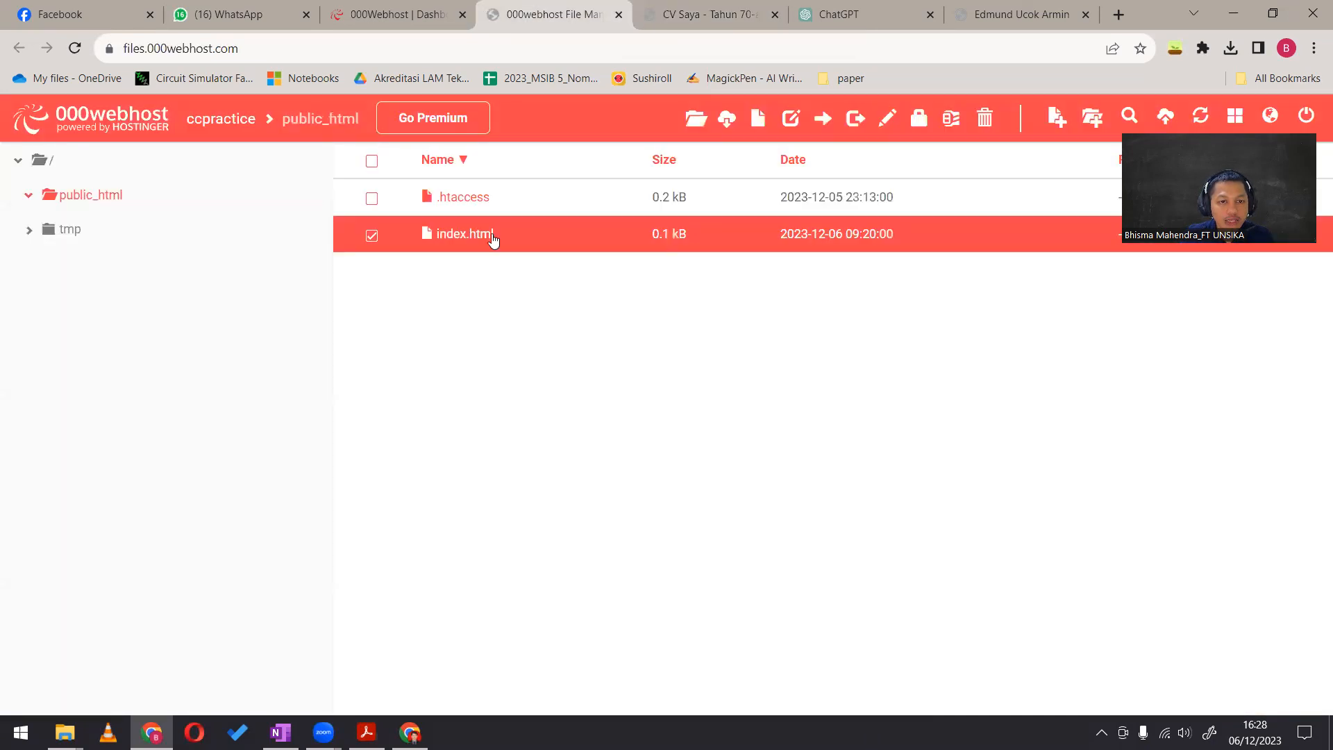
pyautogui.rightClick(491, 239)
pyautogui.click(564, 450)
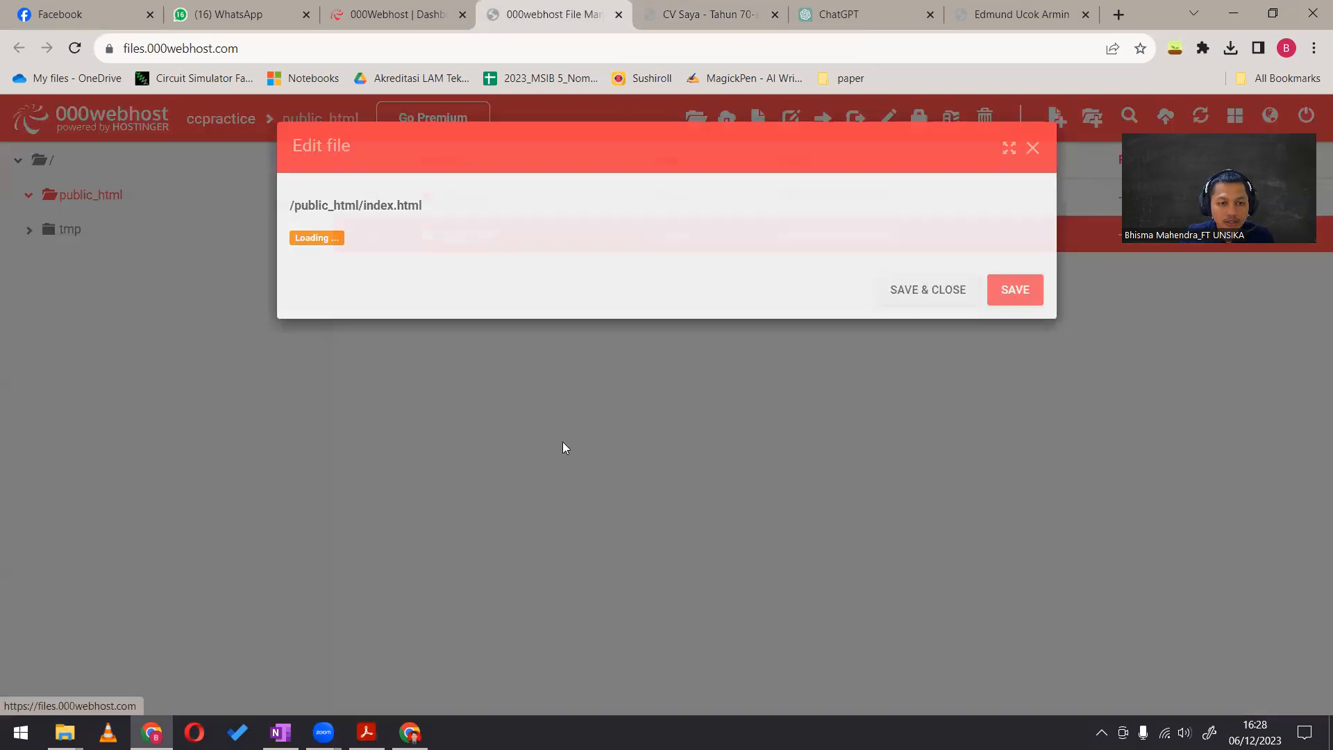
pyautogui.scroll(5, 459, 447)
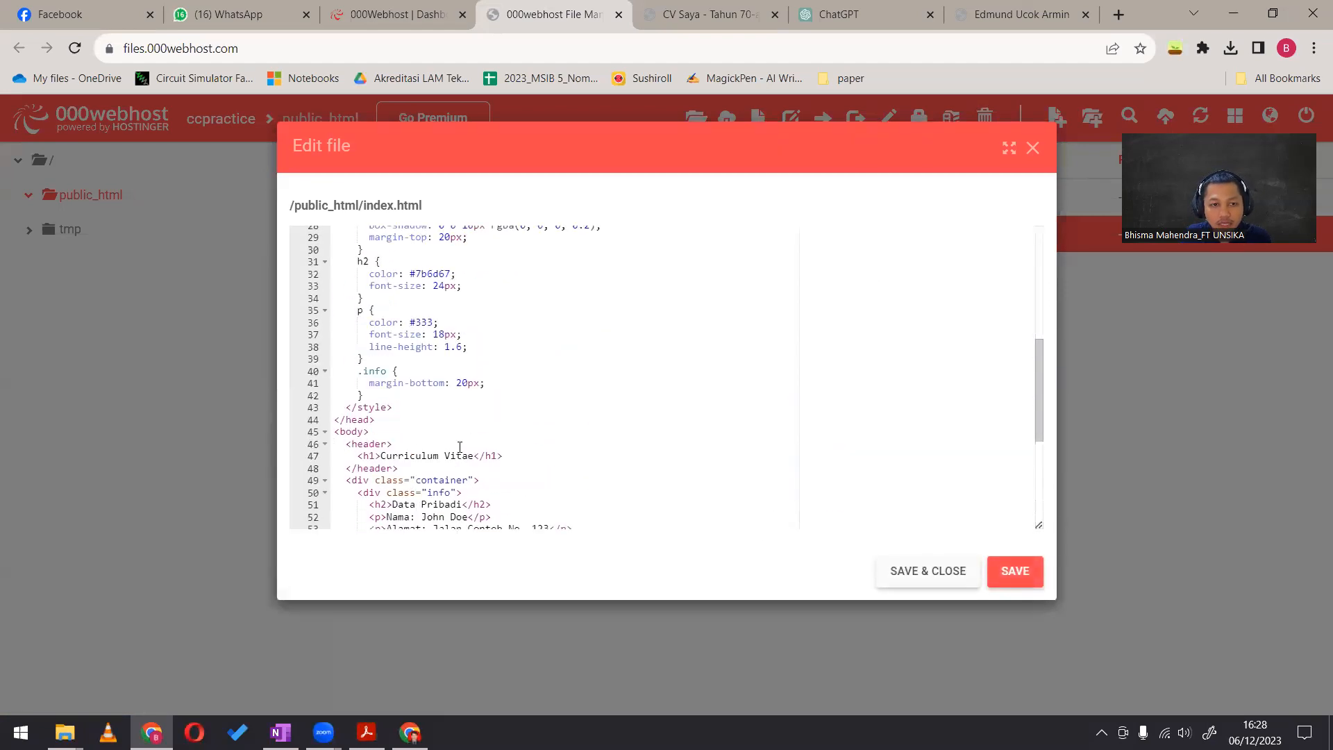
pyautogui.scroll(5, 460, 447)
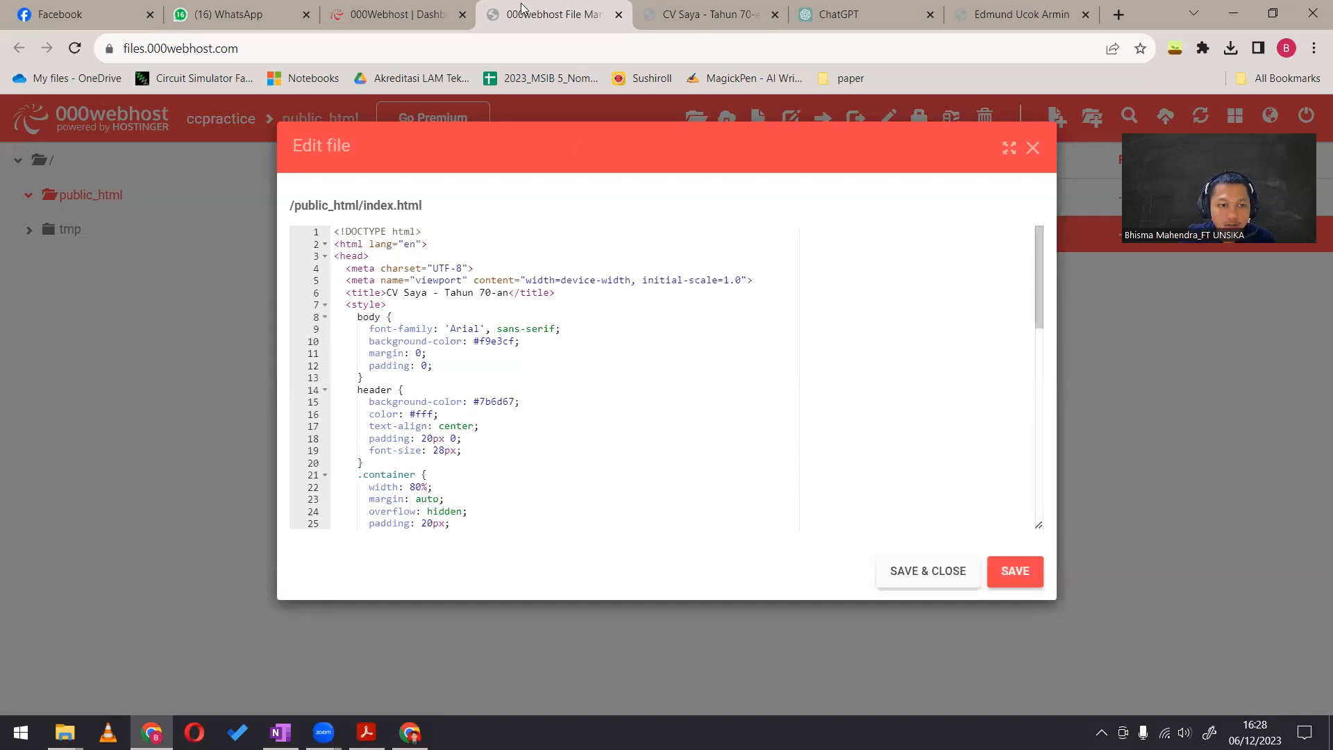
# Compare the published CV page with the style rules in the index.html code
pyautogui.click(684, 14)
pyautogui.scroll(-3, 479, 489)
pyautogui.scroll(3, 480, 489)
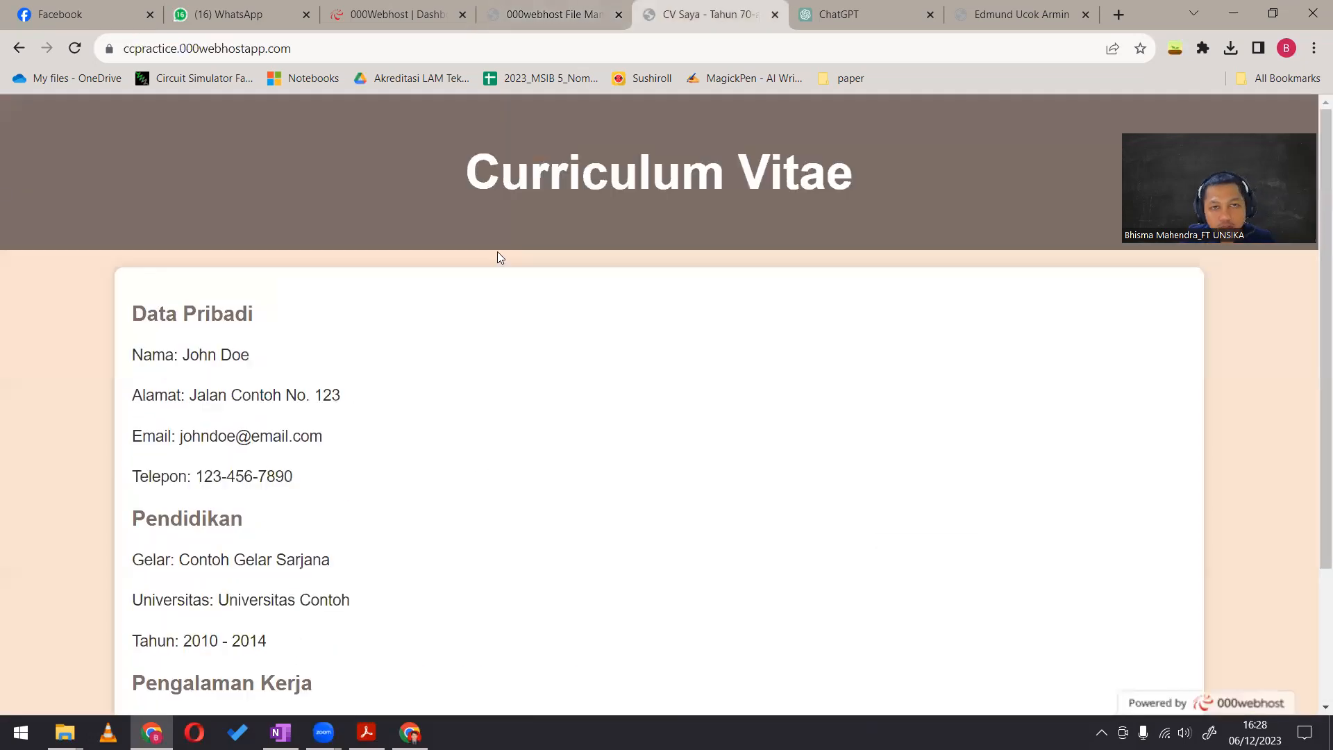
pyautogui.hotkey('ctrl', 'shift', 'Tab')
pyautogui.scroll(-1, 460, 241)
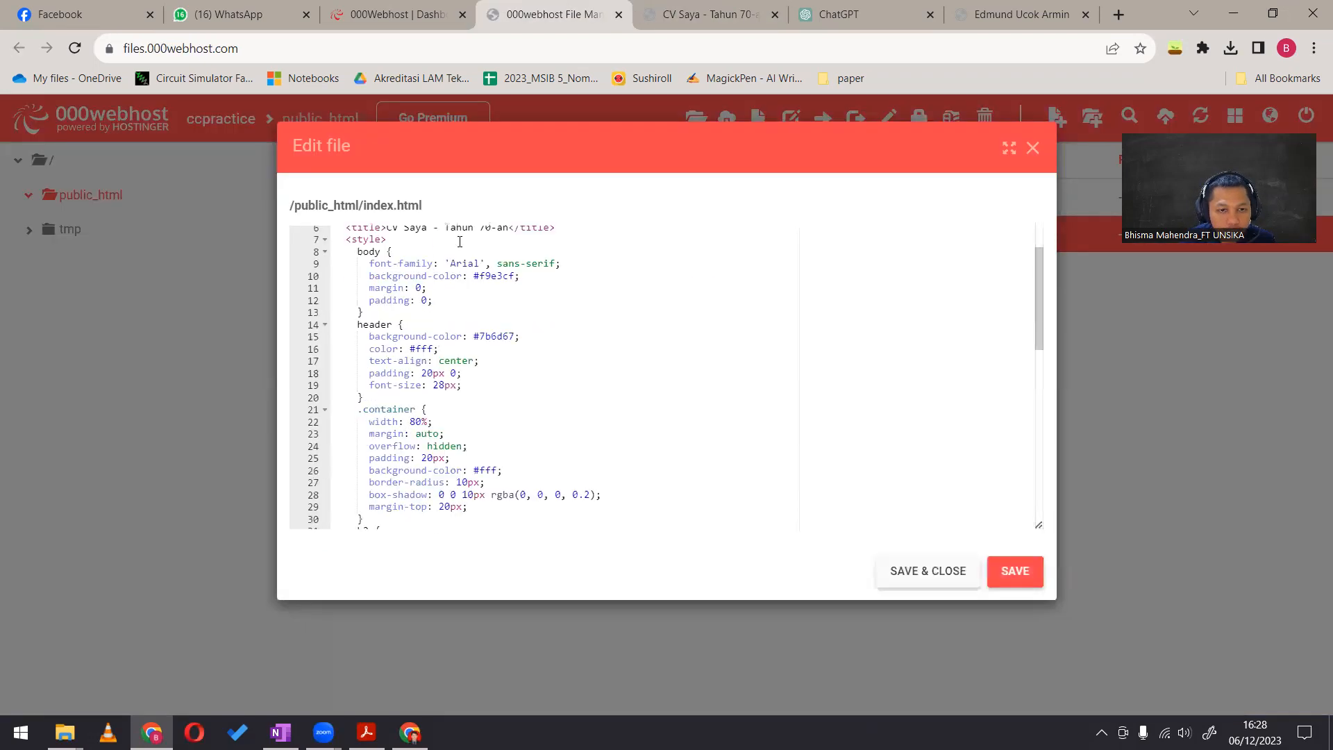
pyautogui.scroll(-2, 452, 332)
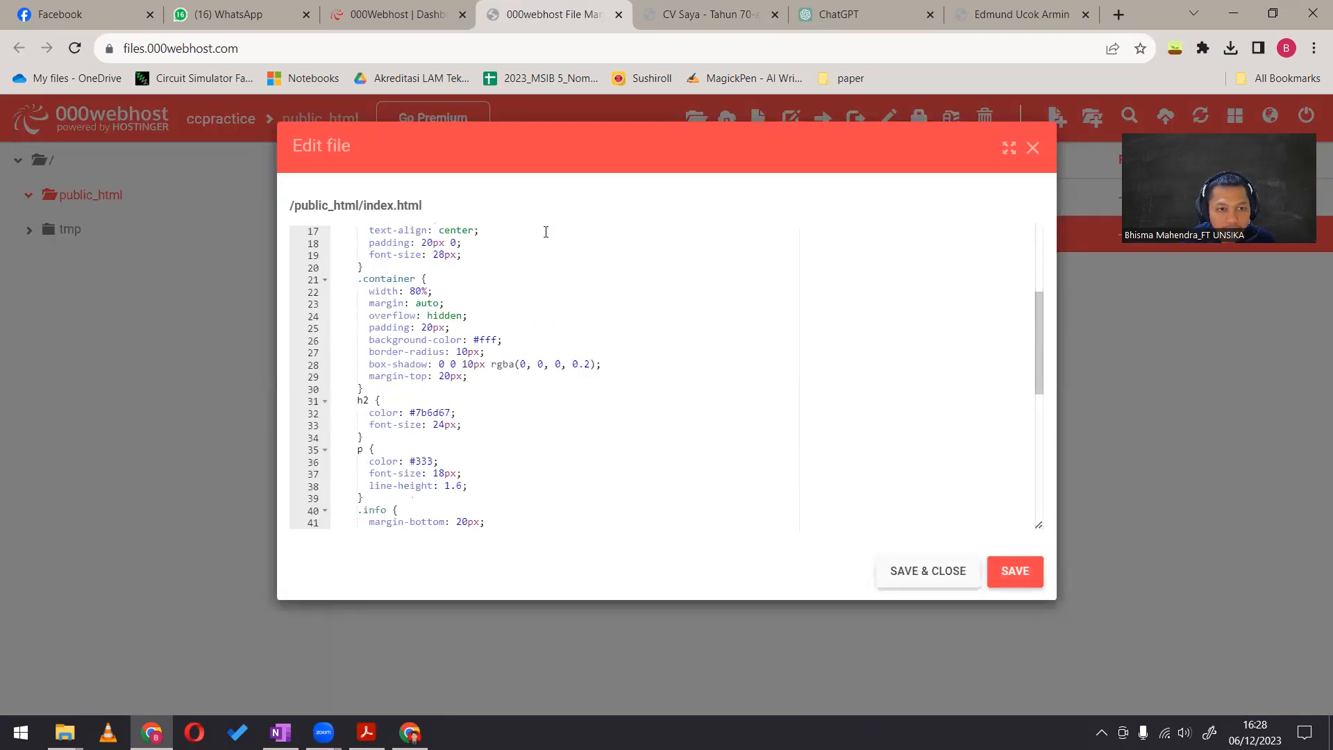
pyautogui.hotkey('ctrl', 'Tab')
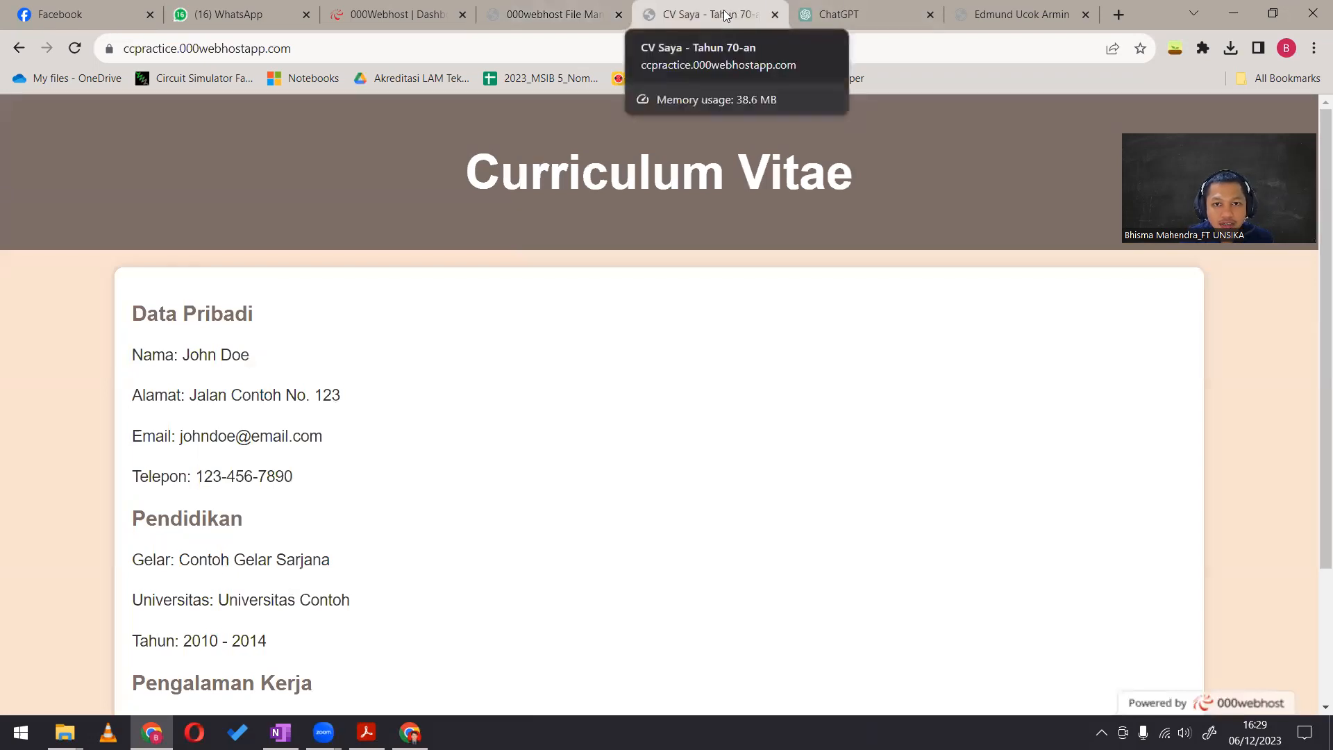
# Replace the text of the title tag in index.html with the CV owner's full name, preceded by "Dr."
pyautogui.click(581, 15)
pyautogui.scroll(3, 410, 260)
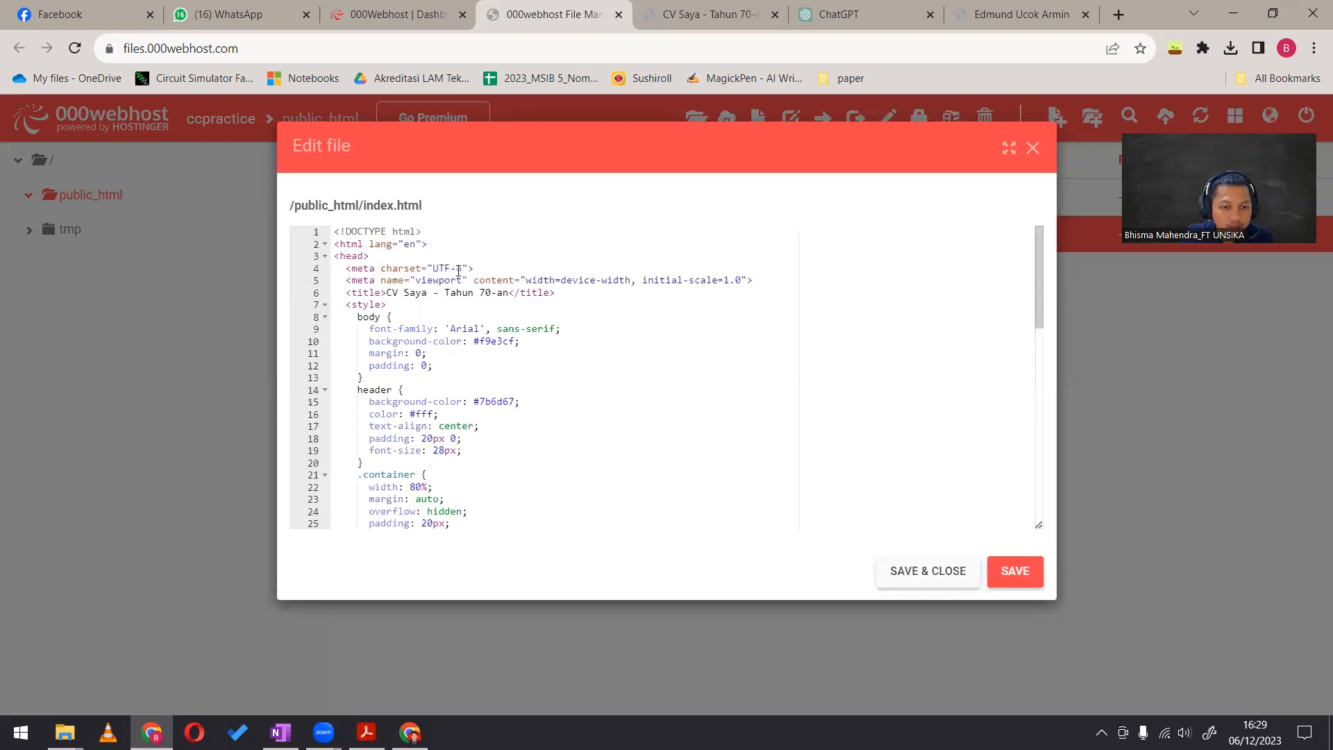
pyautogui.moveTo(391, 292); pyautogui.dragTo(512, 296)
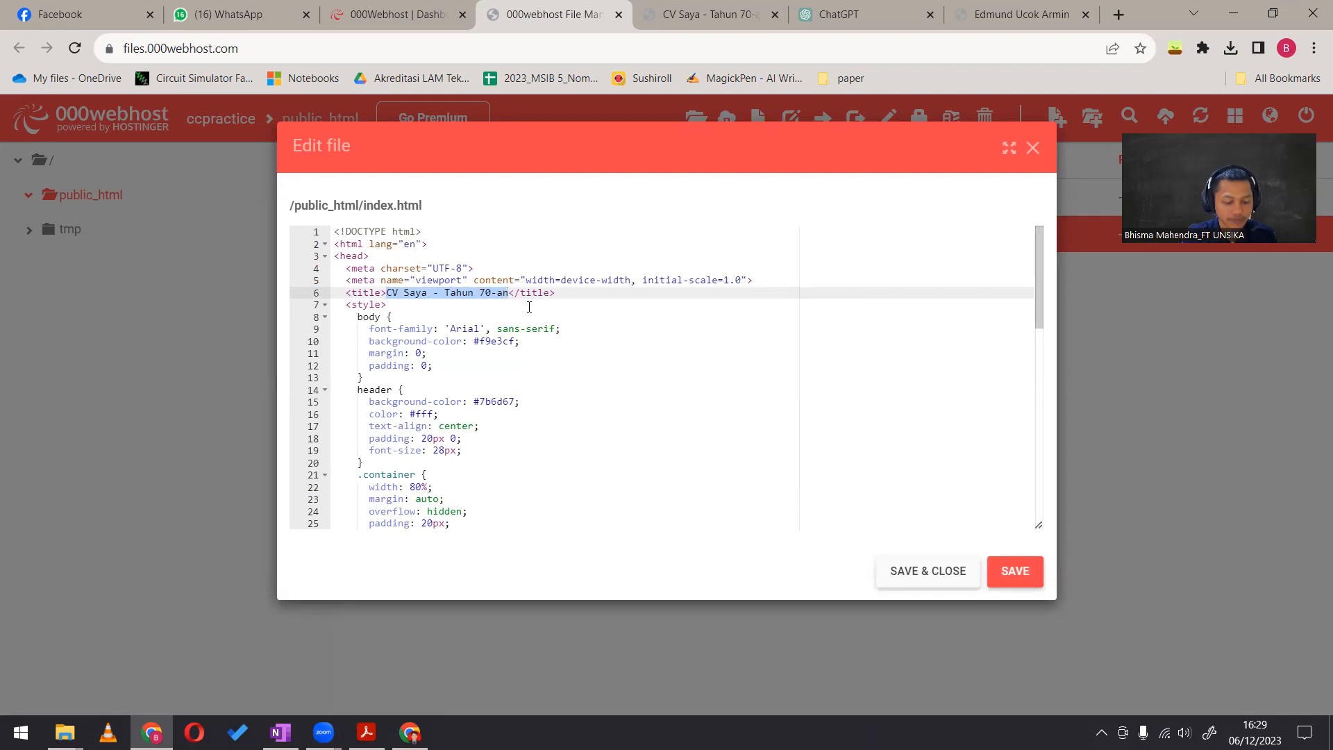
pyautogui.write('D')
pyautogui.write('r. Bhisma M')
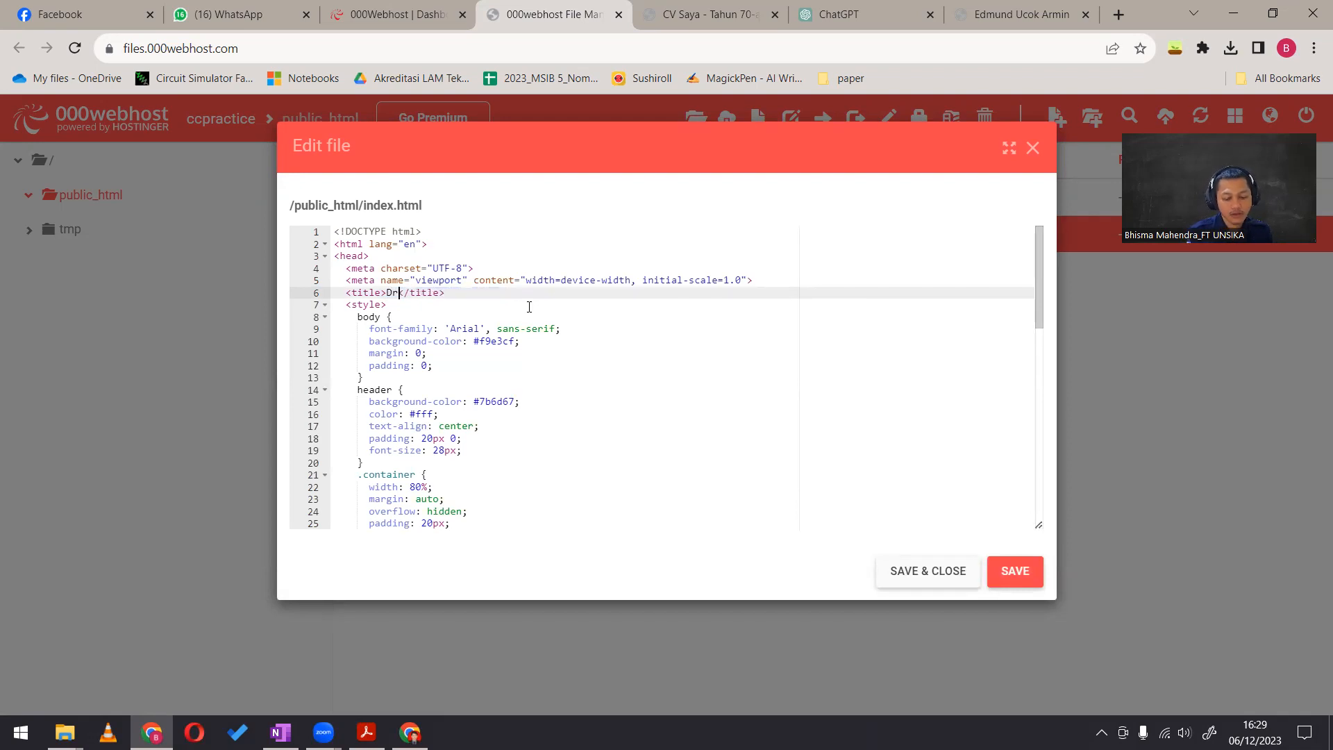
pyautogui.write('ahendra')
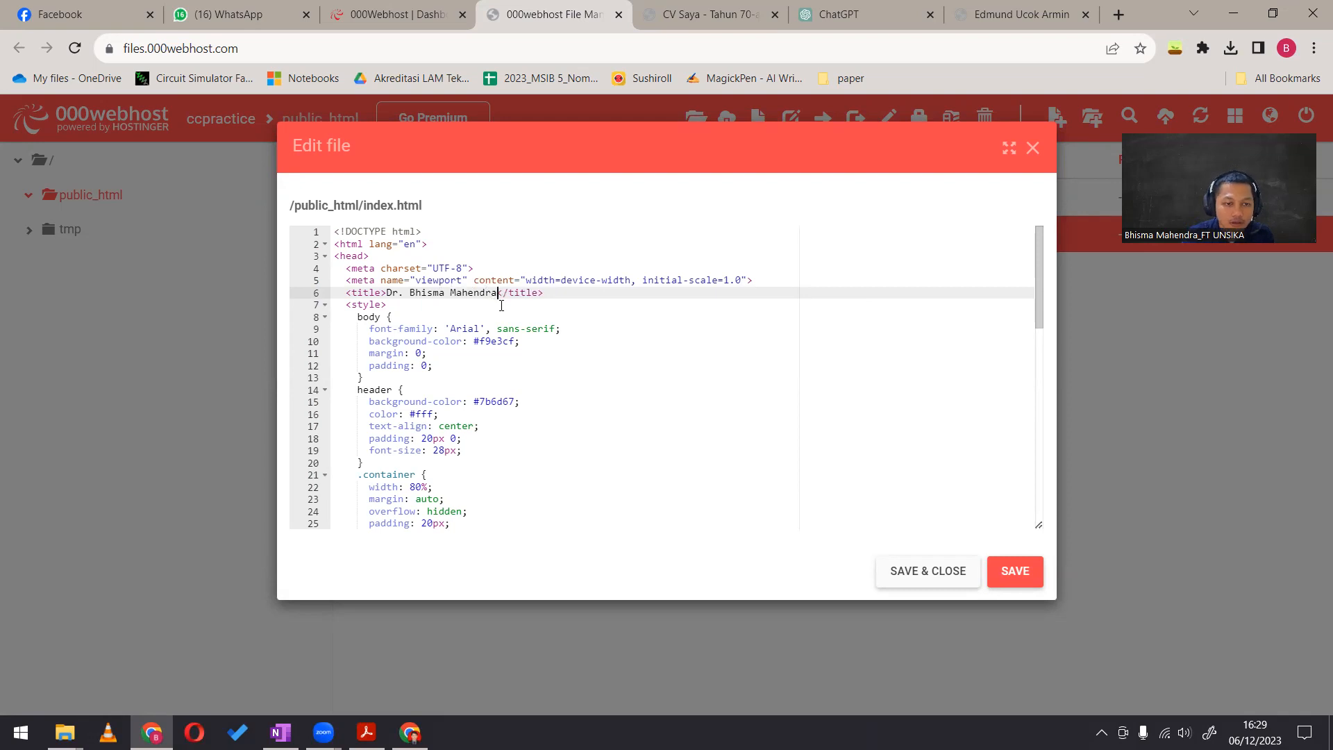
# Replace the placeholder name in the Nama line under Data Pribadi with the CV owner's full name, and save index.html
pyautogui.scroll(-1, 496, 302)
pyautogui.scroll(-6, 493, 302)
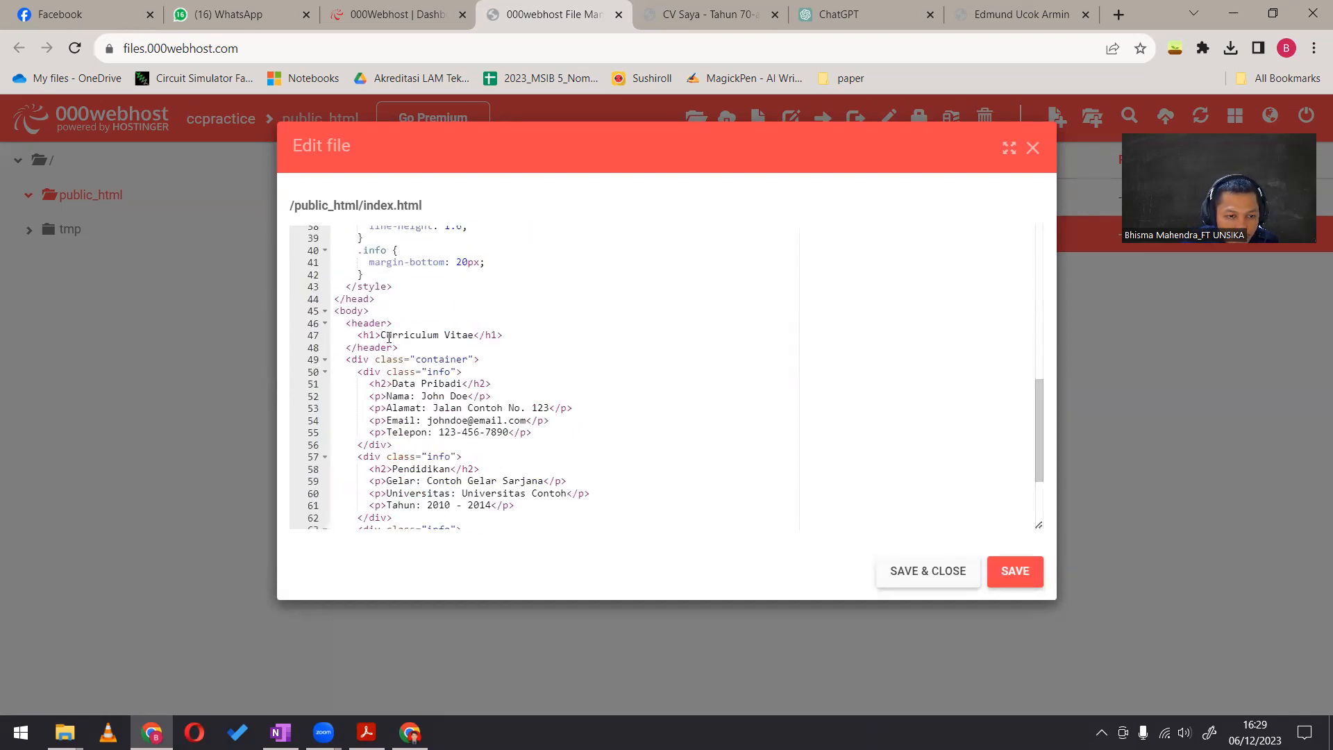
pyautogui.moveTo(422, 395); pyautogui.dragTo(458, 395)
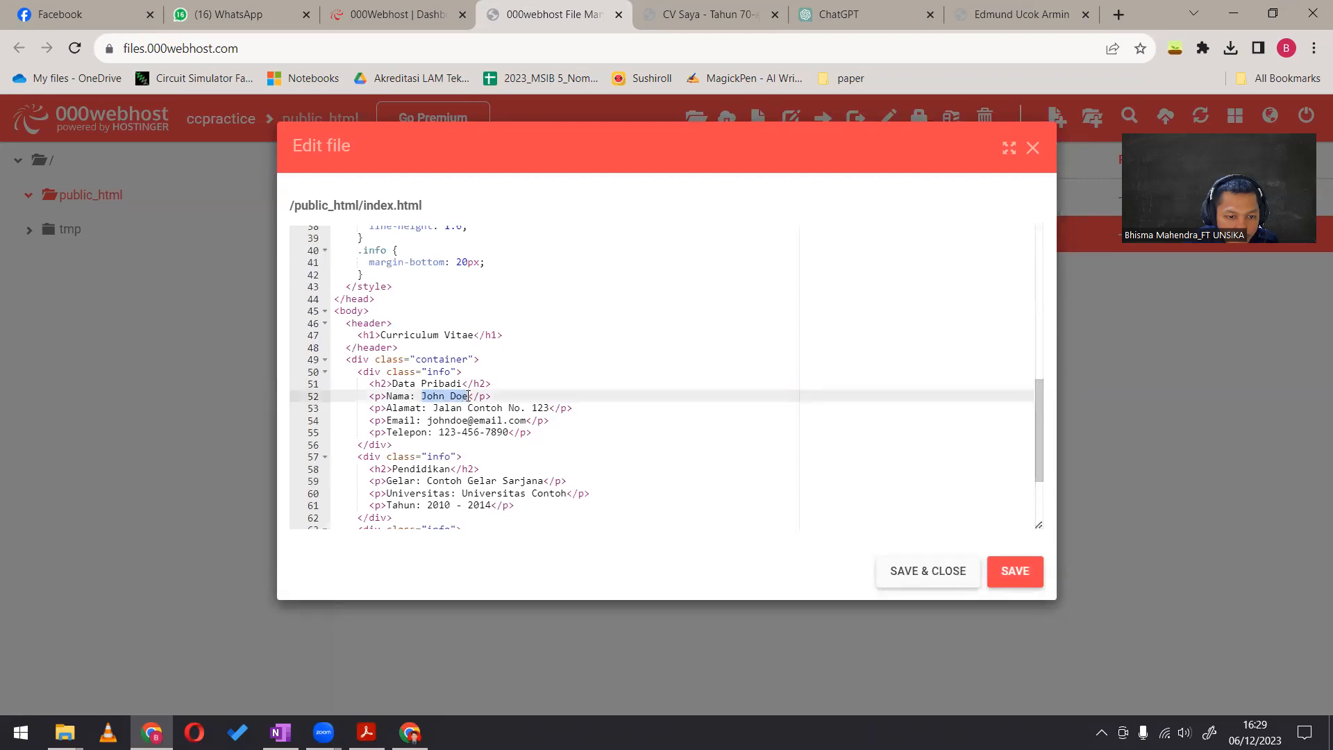
pyautogui.write('Bhisma Mahendra')
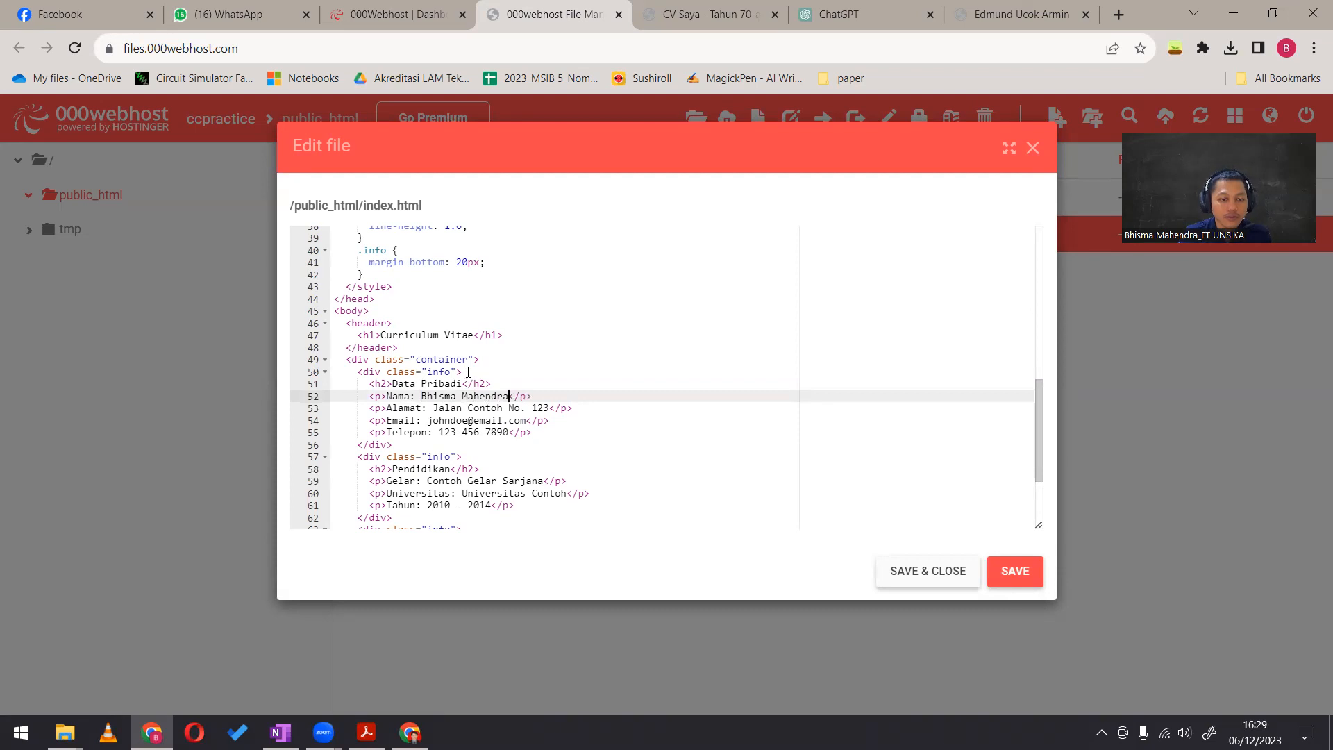
pyautogui.scroll(-1, 468, 372)
pyautogui.doubleClick(434, 342)
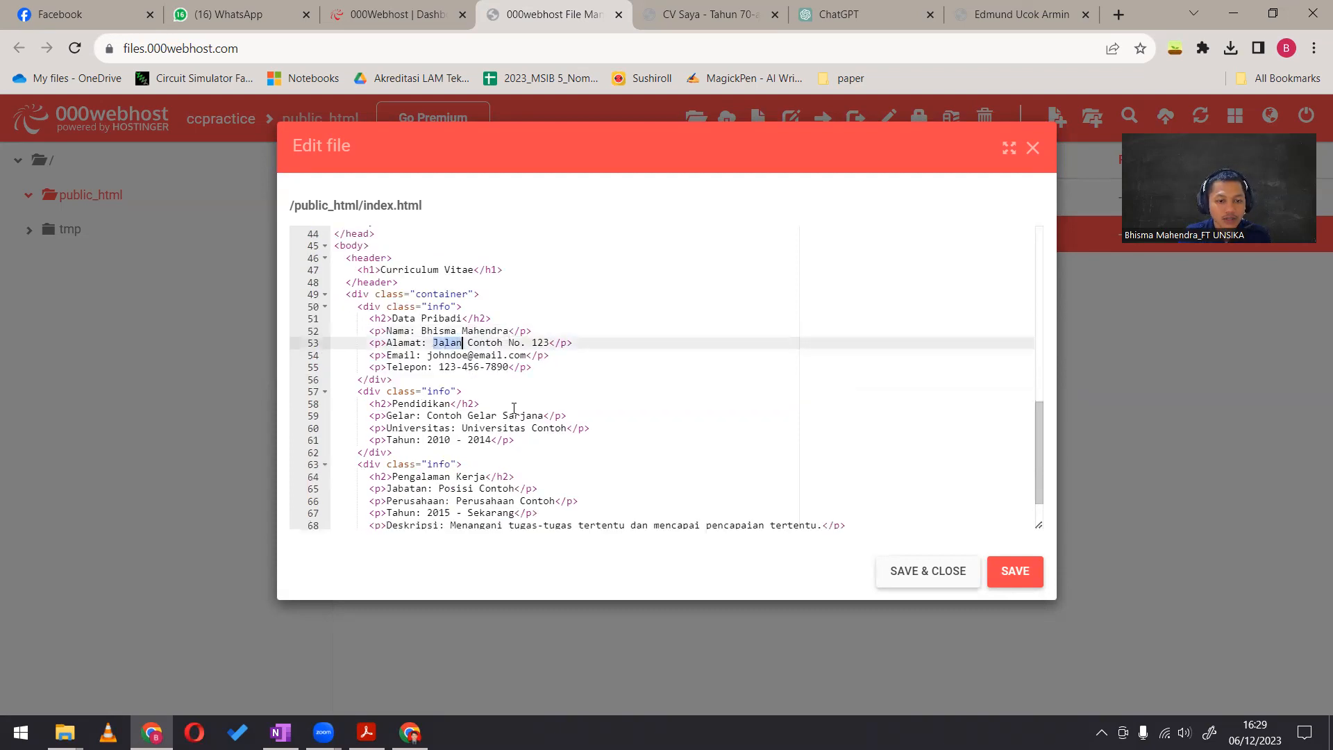
pyautogui.scroll(3, 444, 343)
pyautogui.click(991, 570)
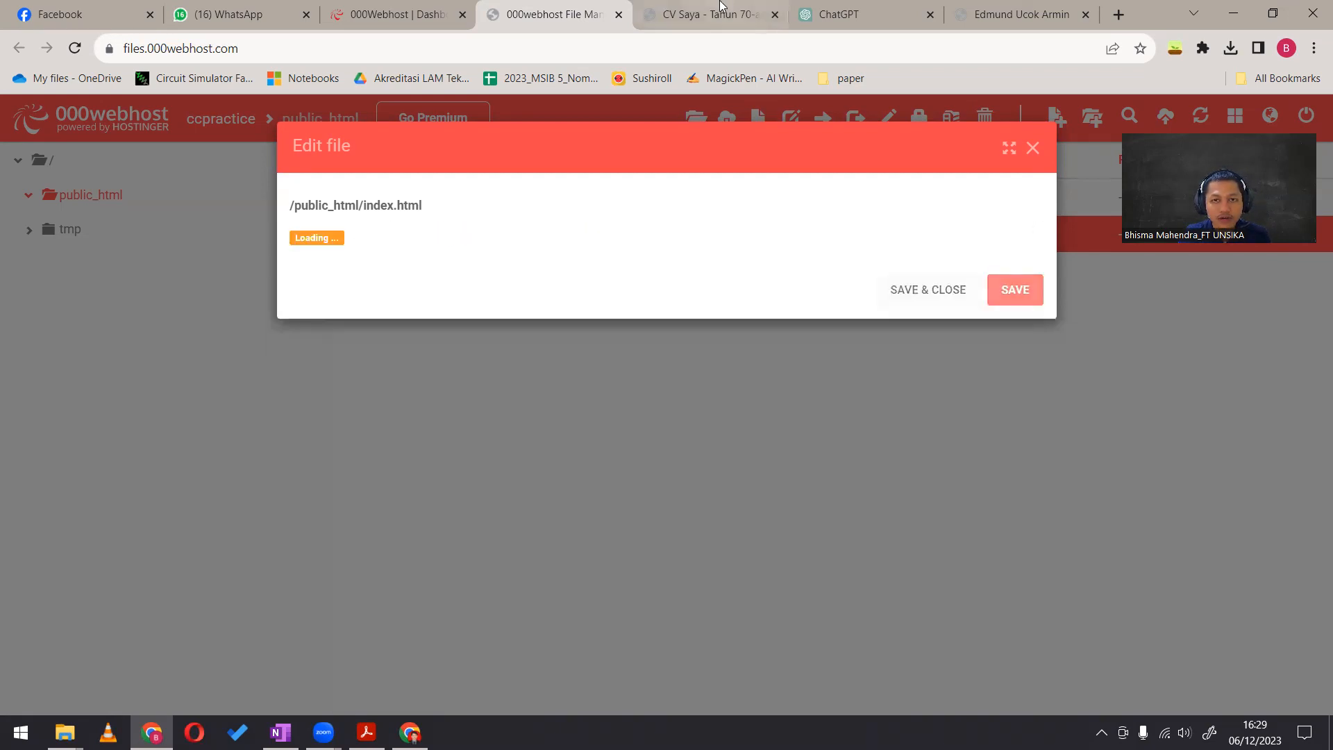
# Reload the published CV page and check the name under Data Pribadi
pyautogui.click(708, 14)
pyautogui.click(75, 49)
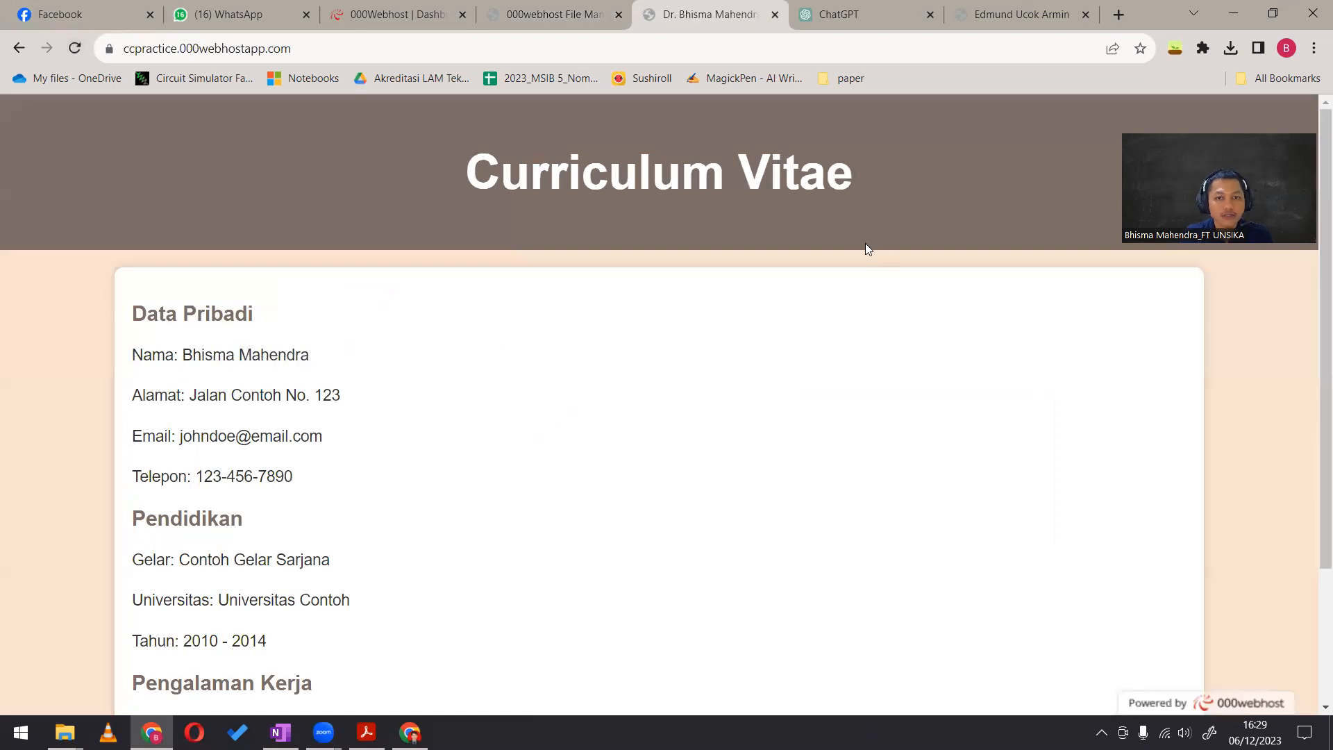
pyautogui.moveTo(182, 354); pyautogui.dragTo(340, 364)
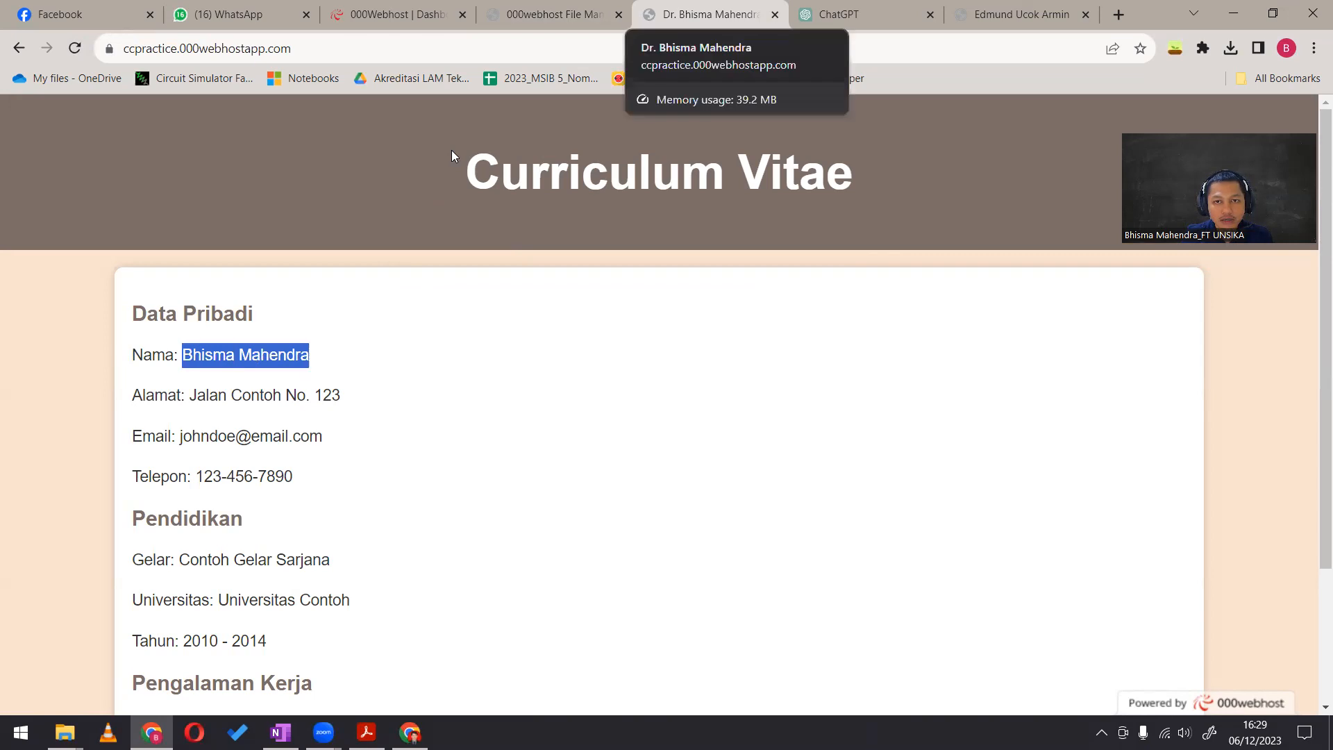
pyautogui.moveTo(158, 314); pyautogui.dragTo(254, 352)
pyautogui.click(364, 352)
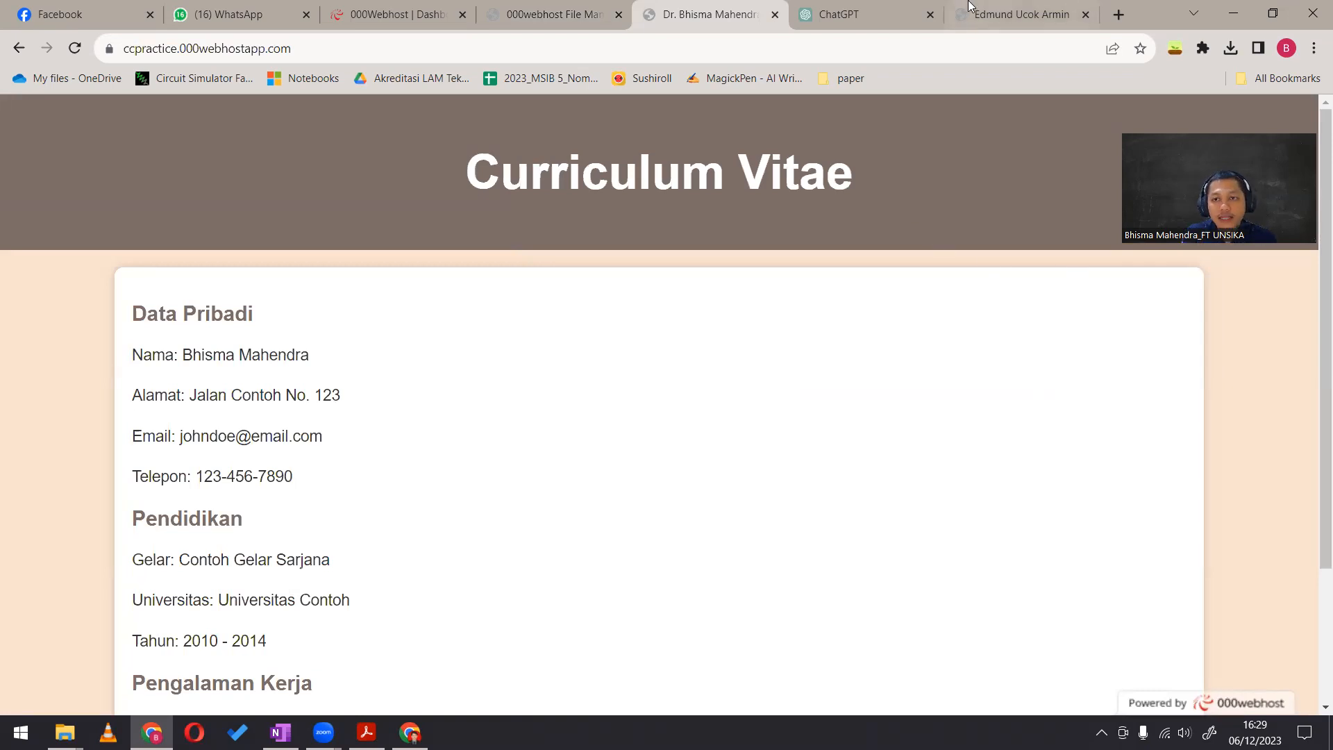
# Examine the already open example portfolio website, covering its home banner and the About, Services, Skills, Galery and Contact sections
pyautogui.moveTo(975, 14)
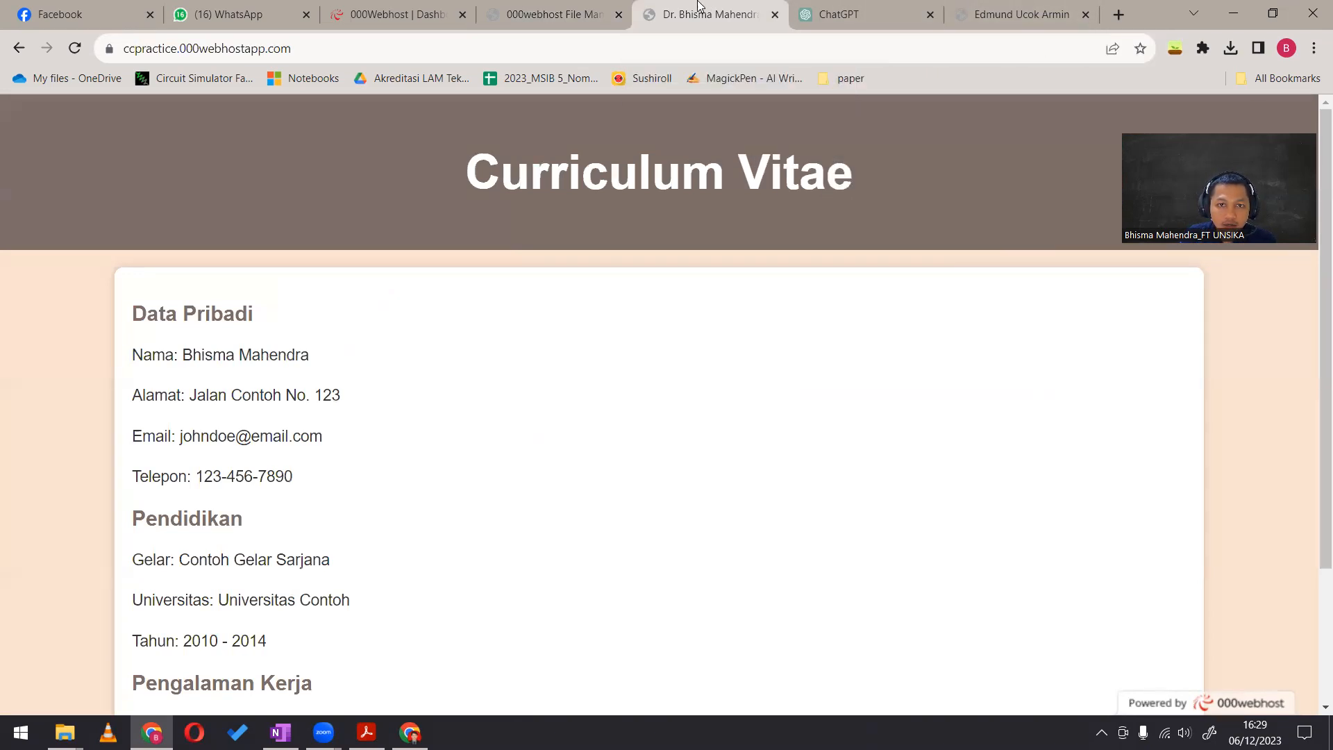
pyautogui.click(1038, 7)
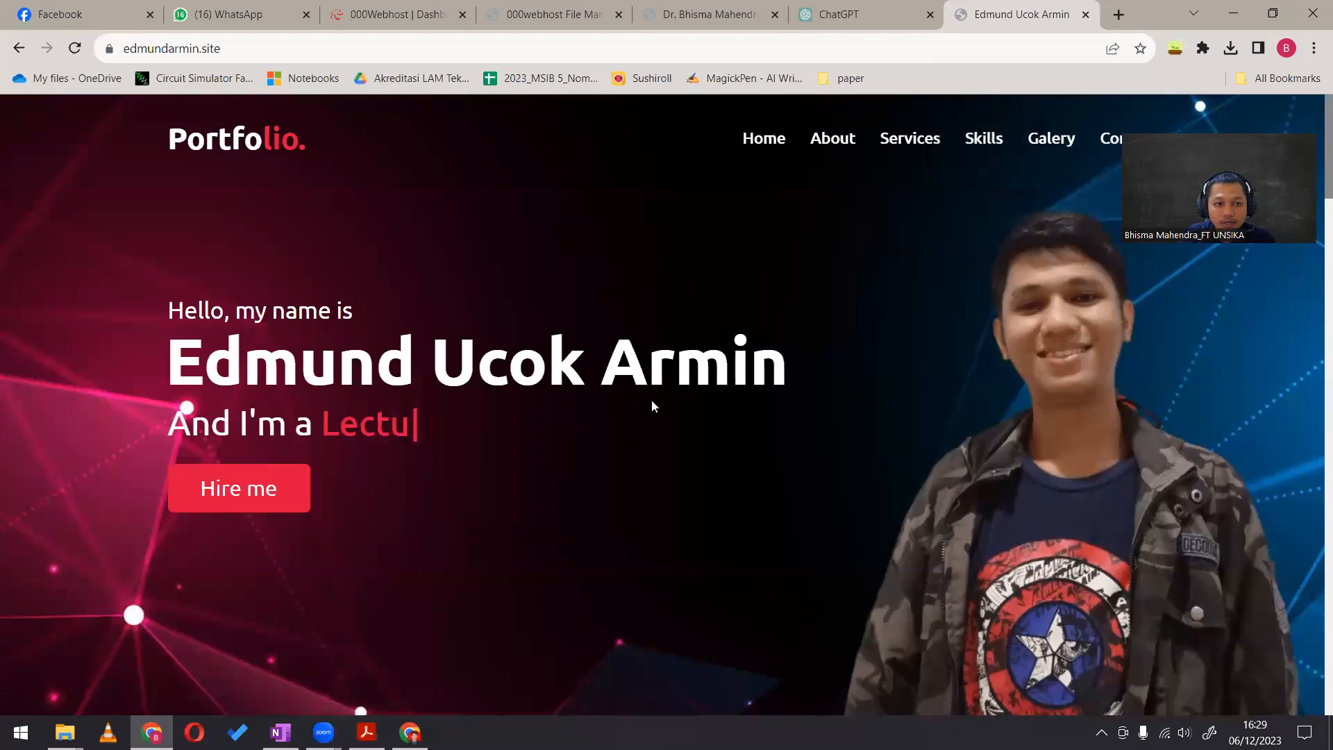
pyautogui.scroll(-5, 651, 400)
pyautogui.scroll(-15, 629, 456)
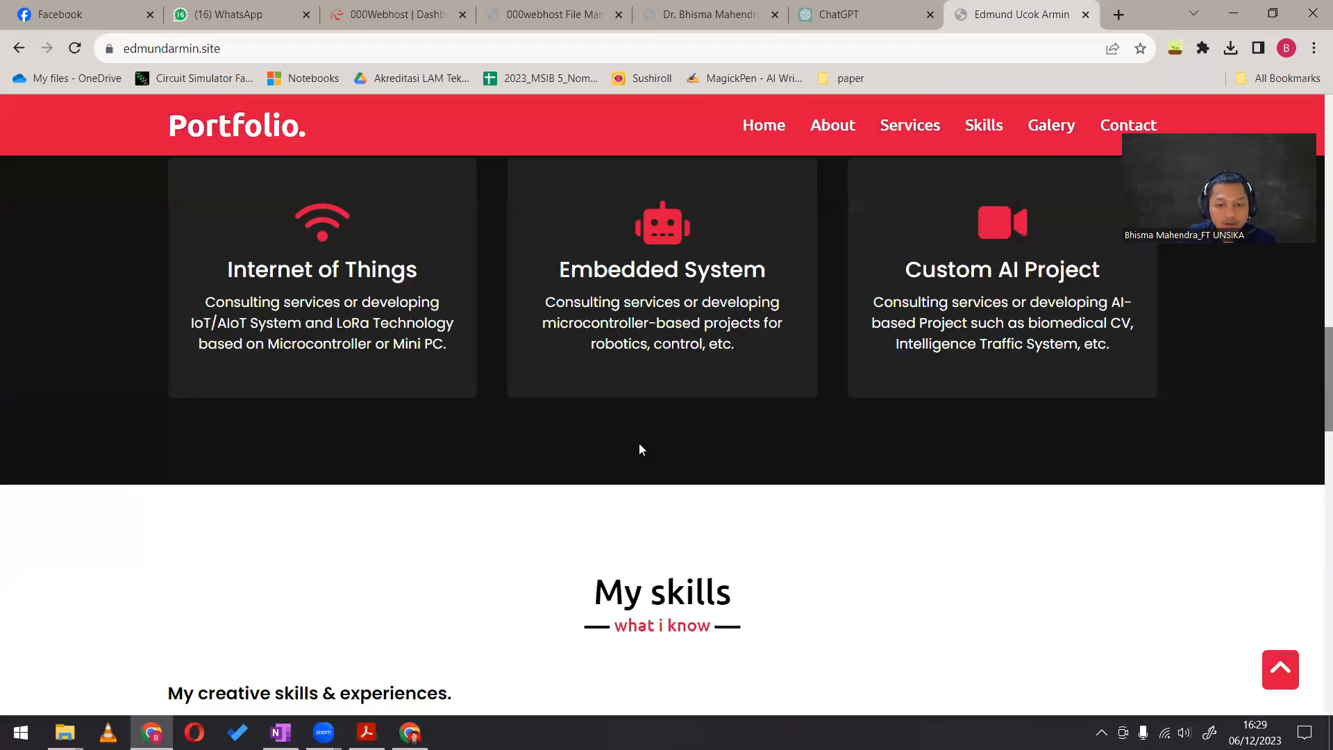
pyautogui.scroll(4, 642, 437)
pyautogui.scroll(-14, 646, 433)
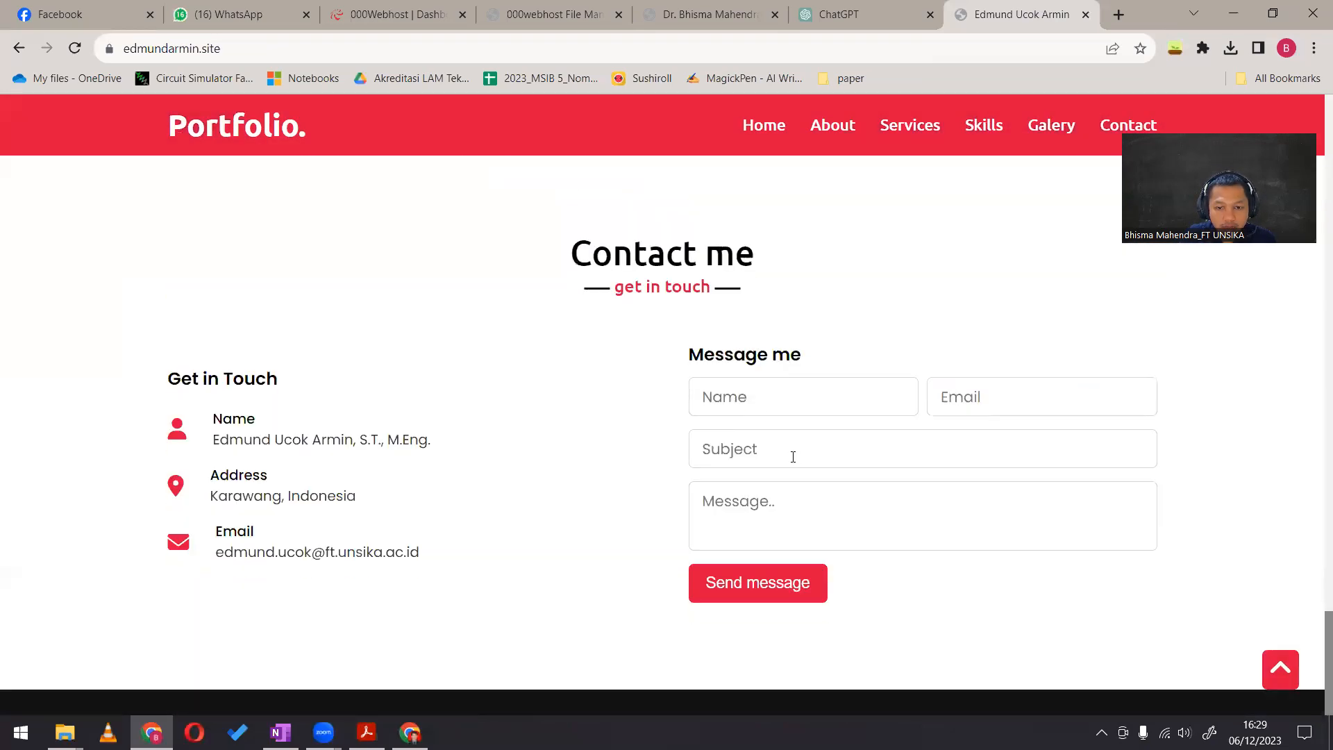
pyautogui.scroll(5, 606, 445)
pyautogui.scroll(13, 608, 438)
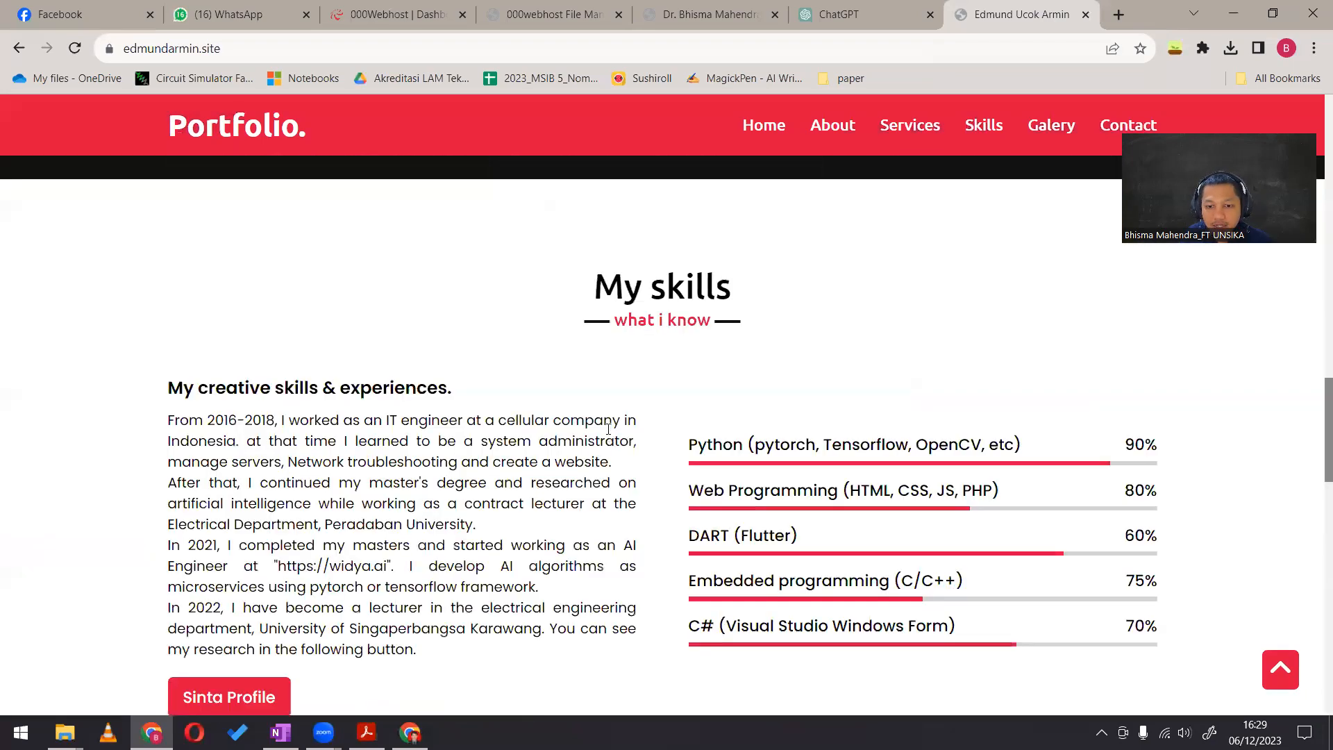
pyautogui.scroll(-13, 605, 432)
pyautogui.scroll(3, 628, 450)
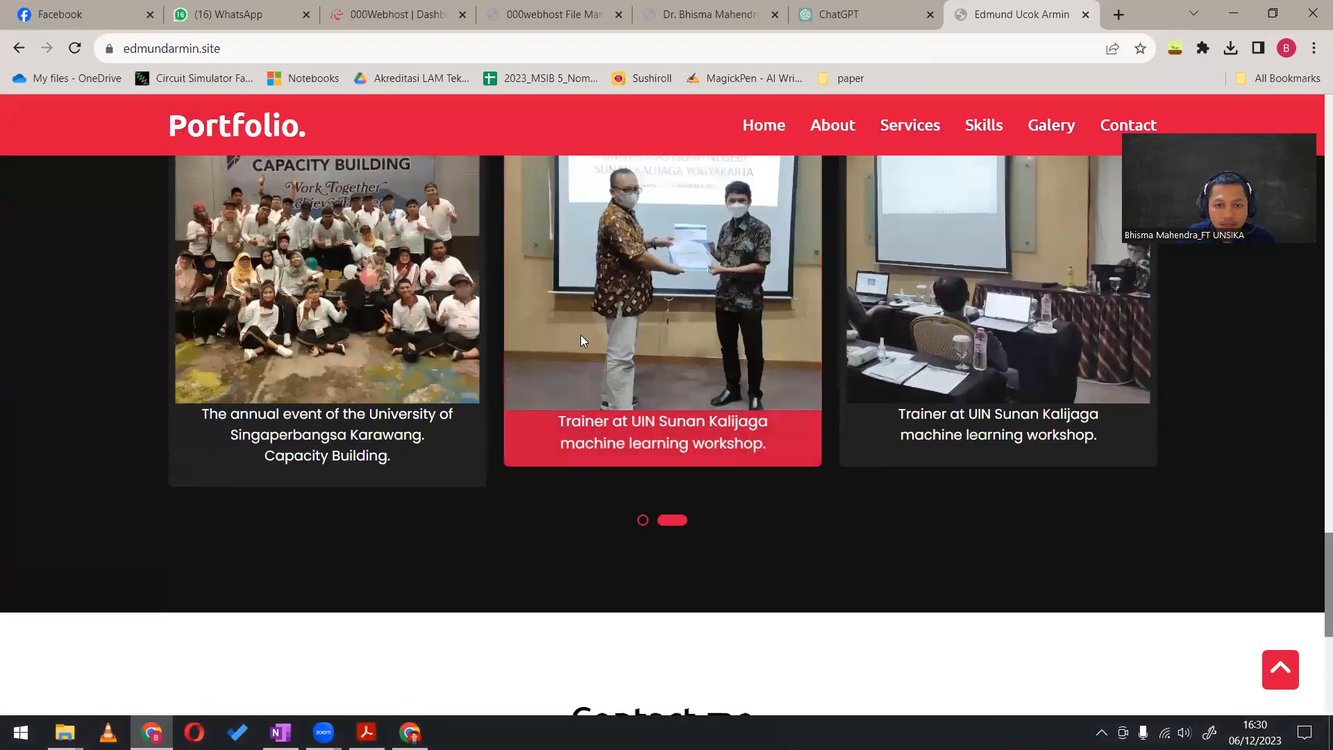
pyautogui.scroll(20, 575, 417)
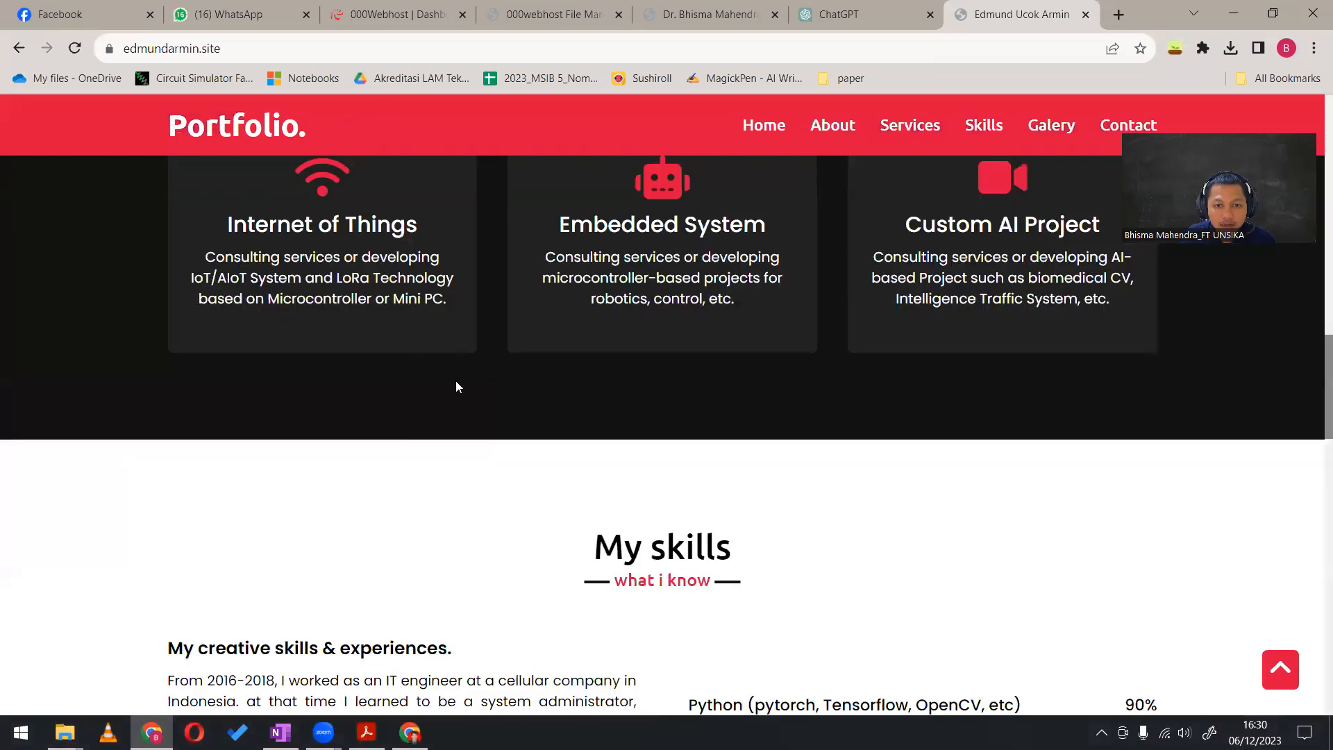
pyautogui.scroll(10, 472, 409)
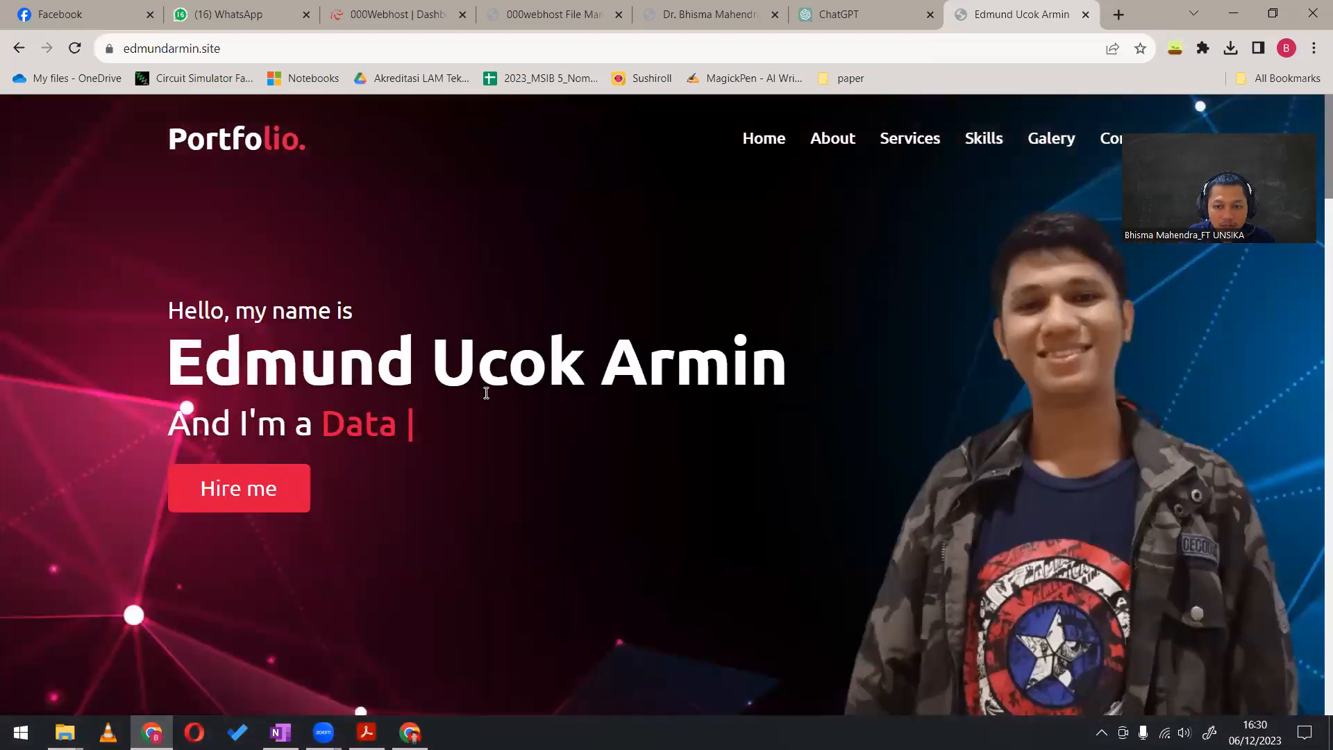
pyautogui.scroll(-9, 485, 390)
pyautogui.scroll(-2, 708, 447)
pyautogui.scroll(12, 711, 445)
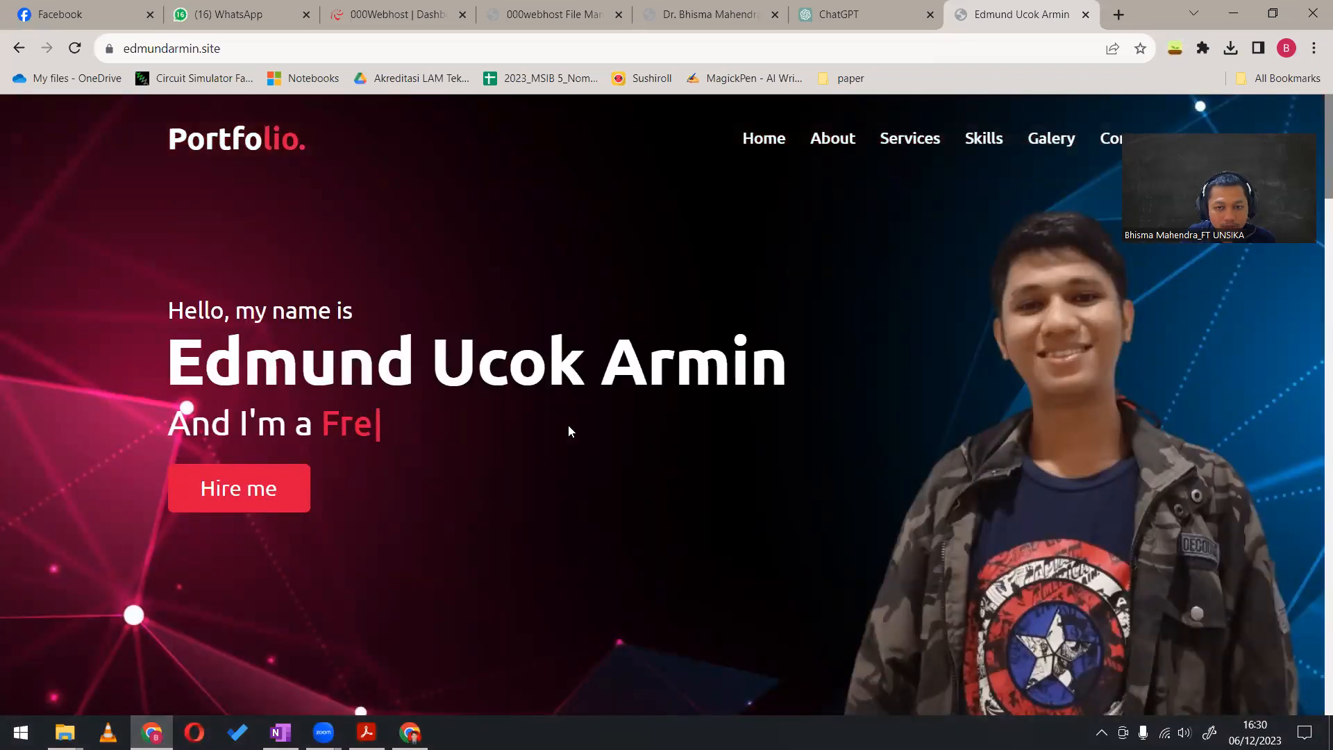
pyautogui.scroll(-7, 568, 425)
pyautogui.scroll(3, 595, 422)
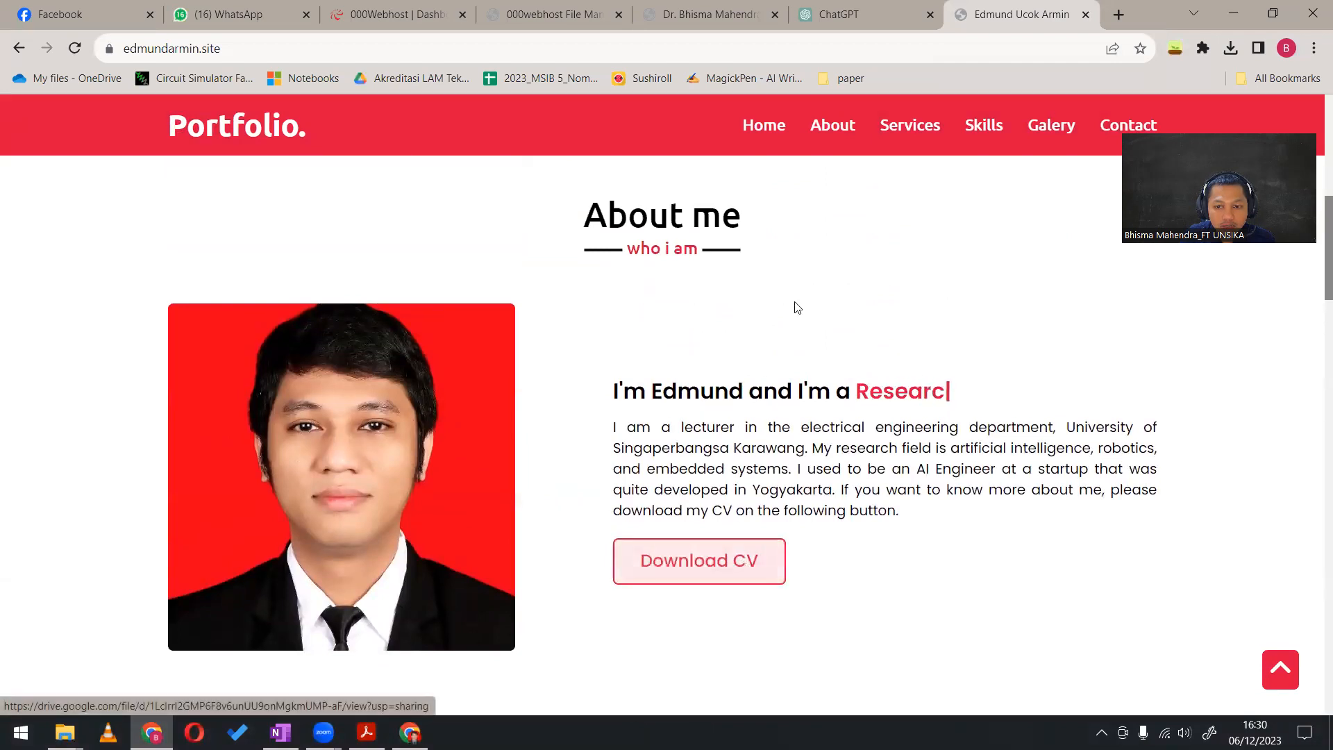
pyautogui.scroll(-14, 789, 420)
pyautogui.scroll(-7, 802, 415)
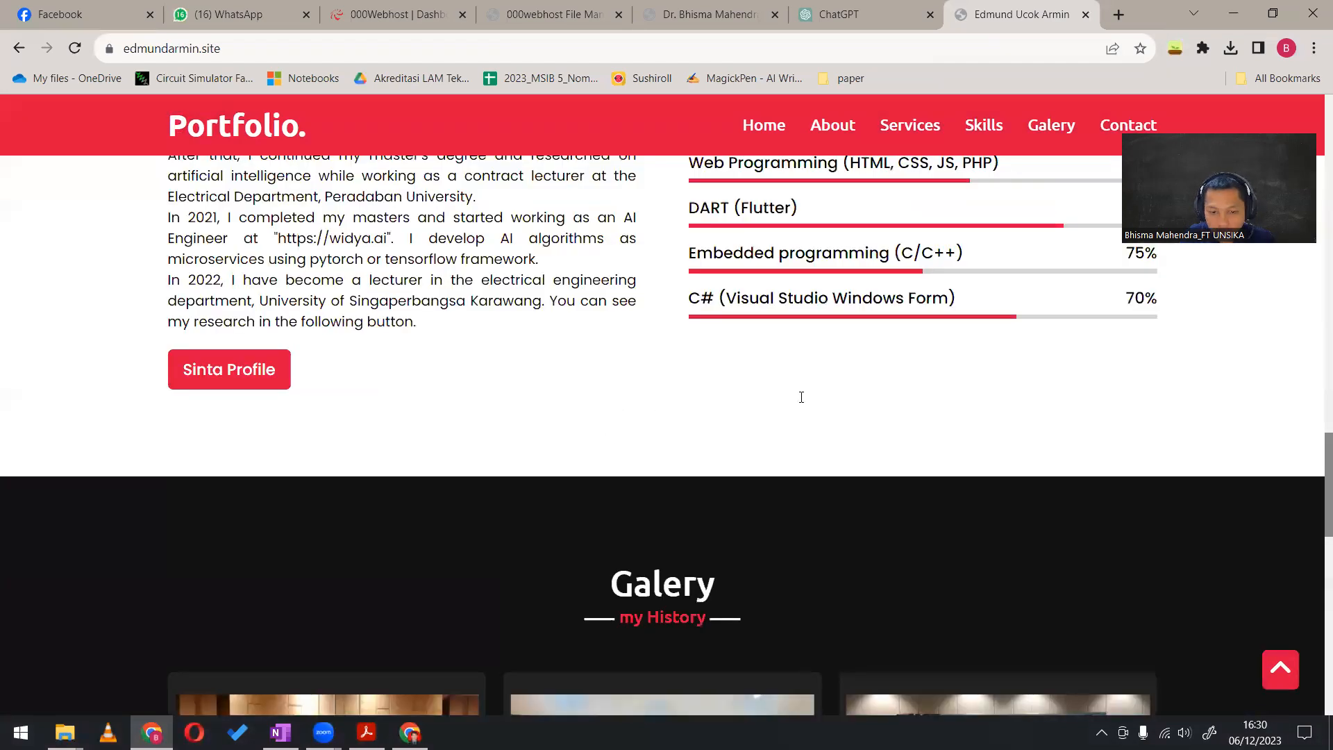
# Examine the example portfolio's contact form, return to the home banner, and try the Hire me e-mail link, dismissing the app chooser
pyautogui.scroll(-14, 801, 397)
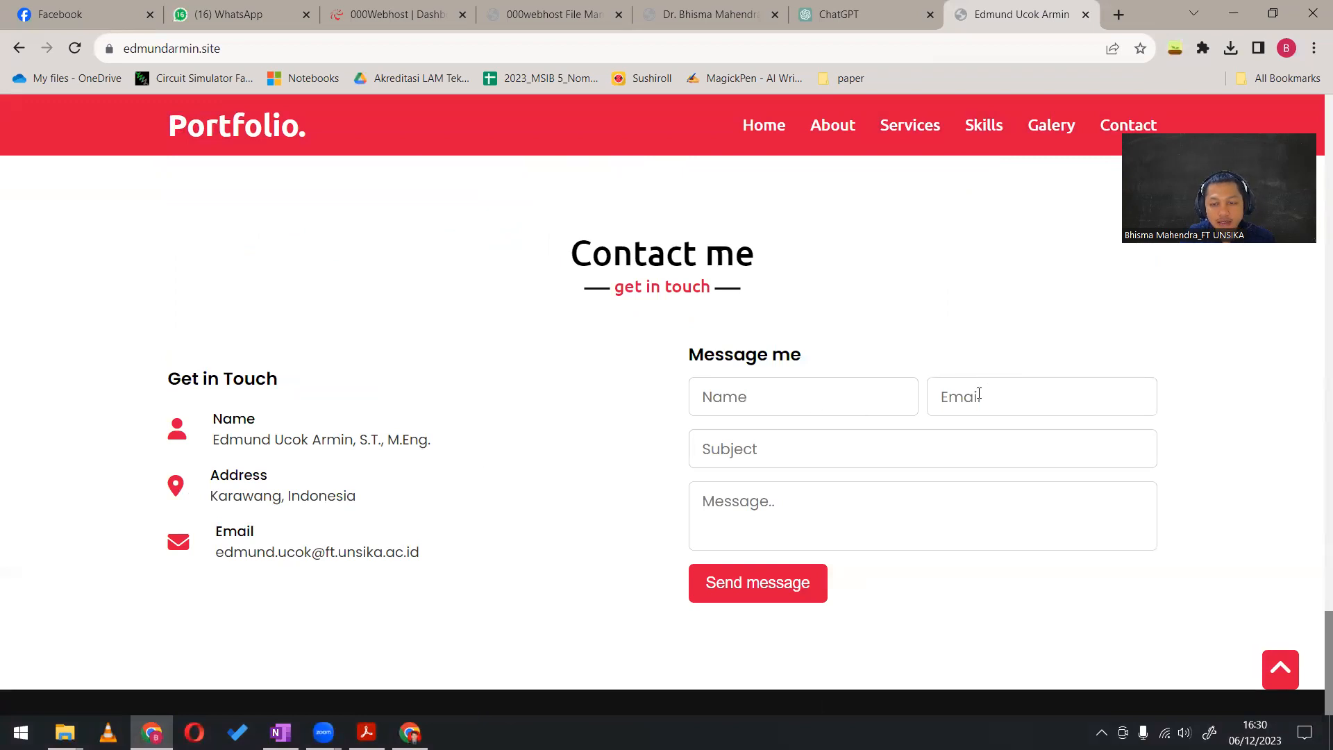
pyautogui.click(764, 394)
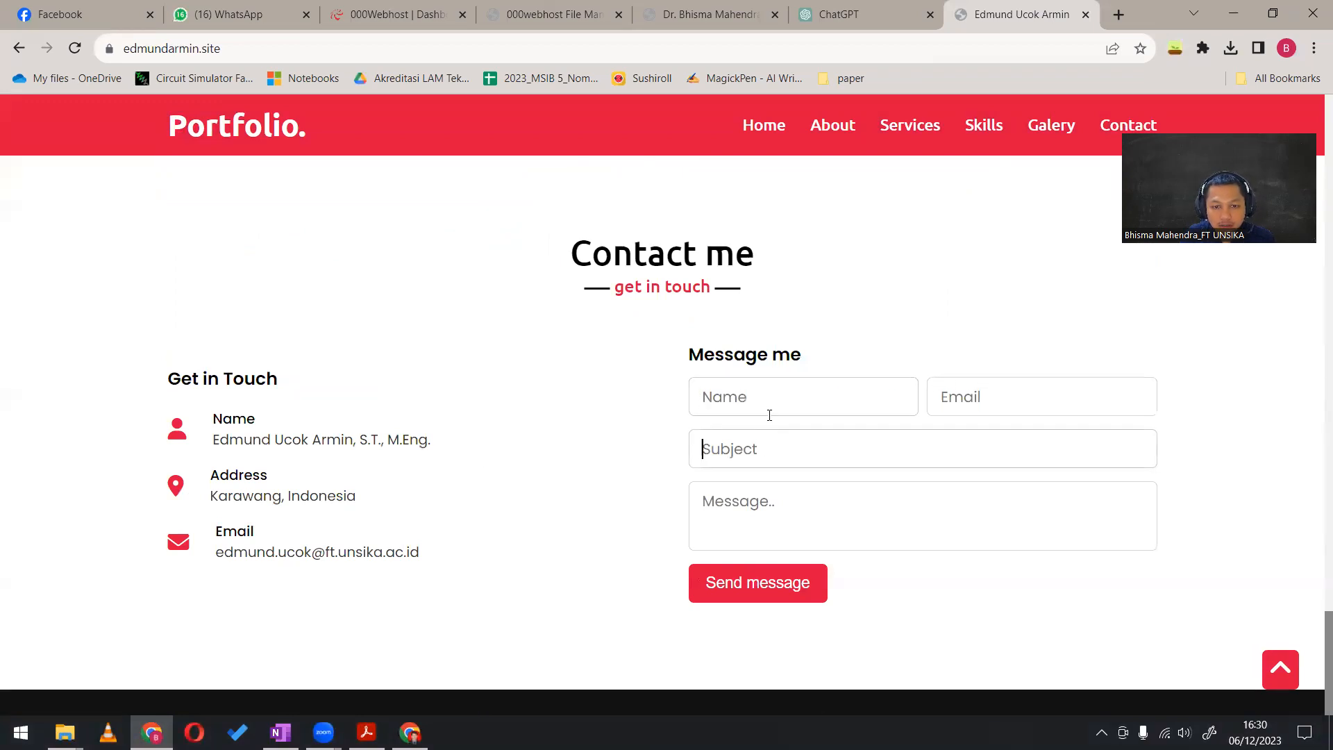
pyautogui.click(1283, 665)
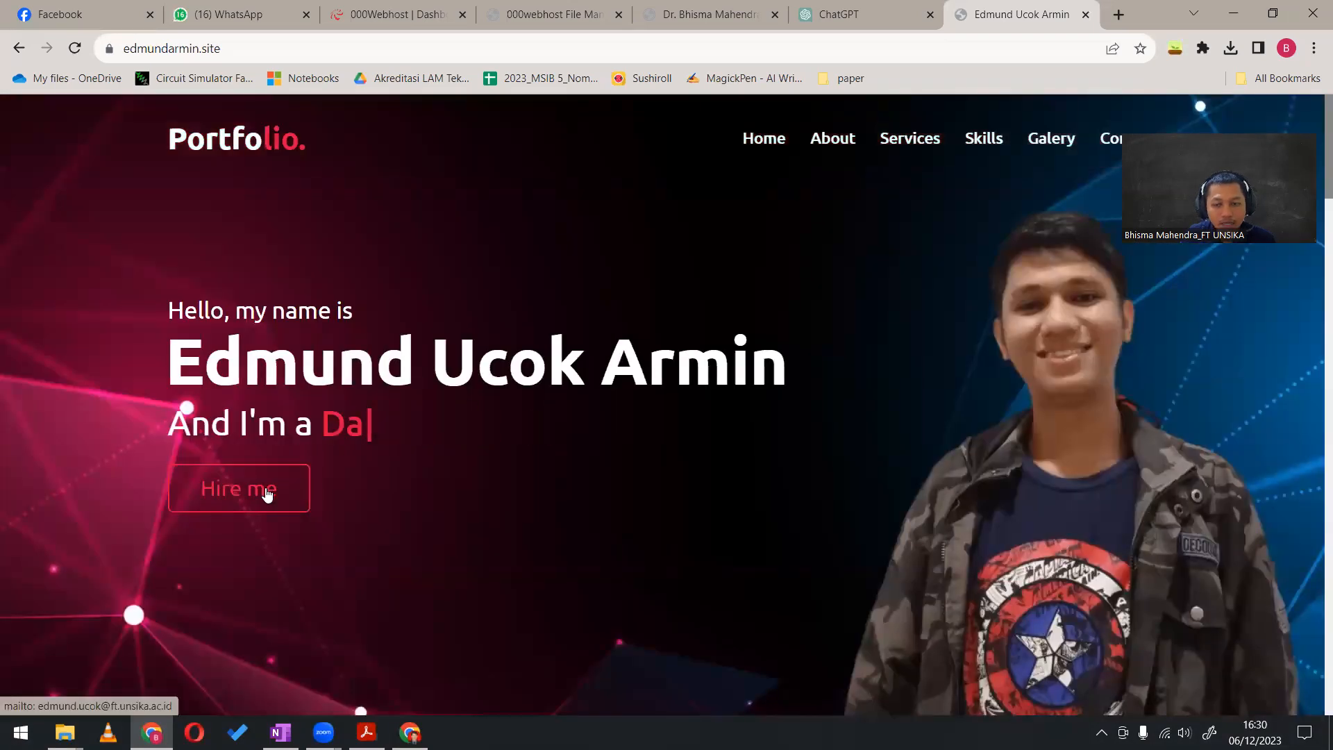
pyautogui.click(268, 492)
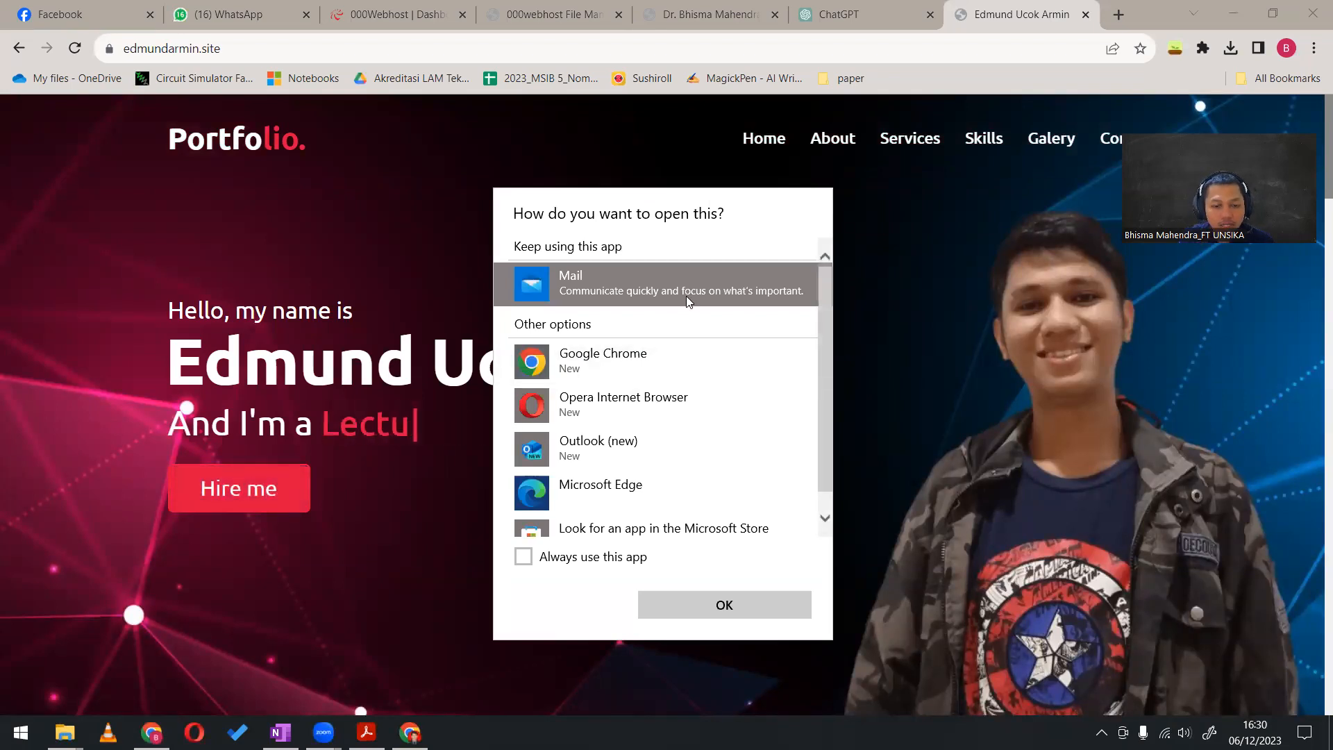
pyautogui.click(941, 319)
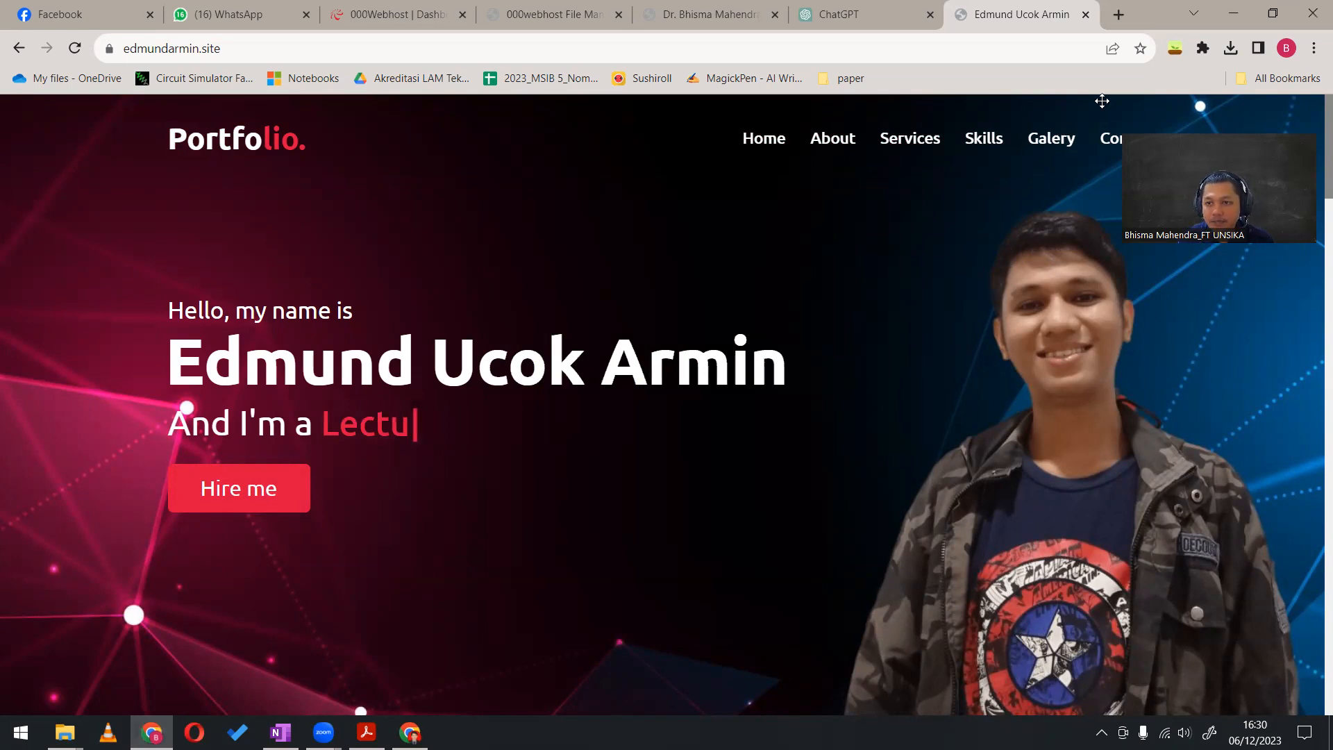
pyautogui.moveTo(1102, 101); pyautogui.dragTo(923, 1)
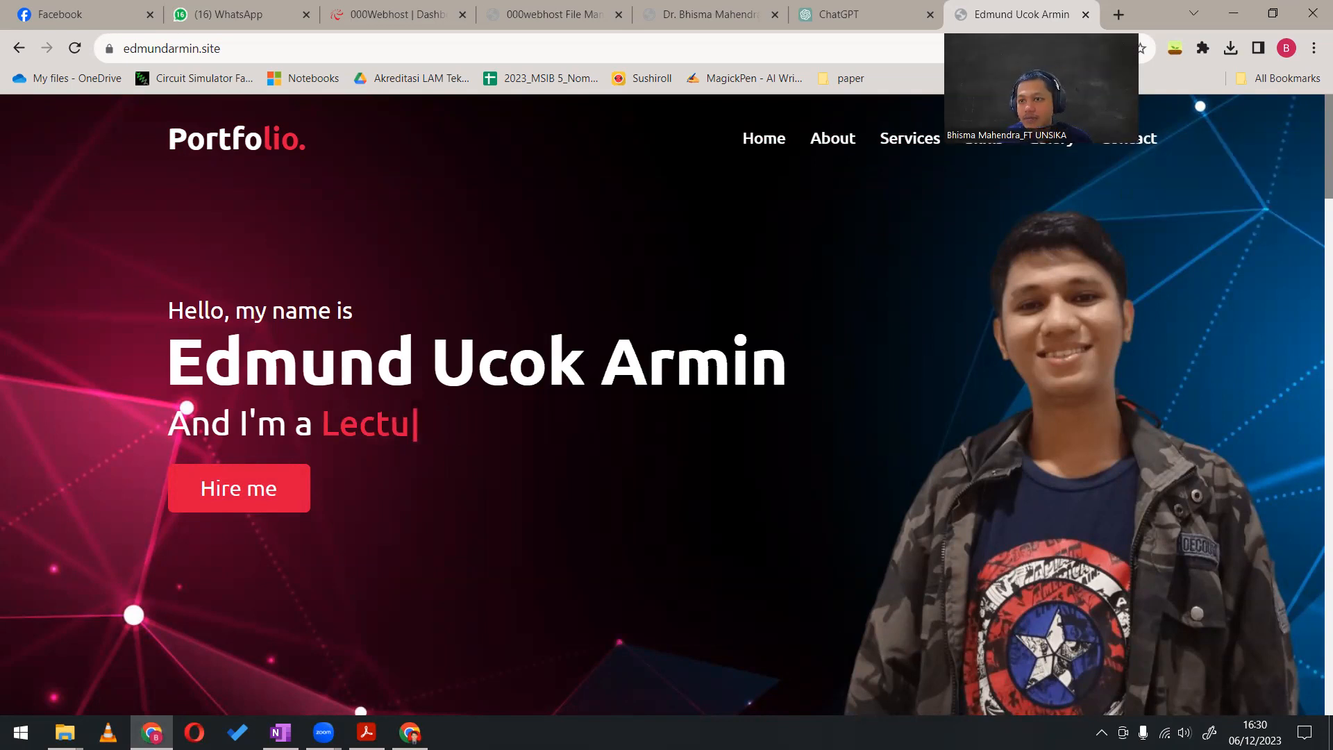
pyautogui.moveTo(1101, 102); pyautogui.dragTo(1035, 90)
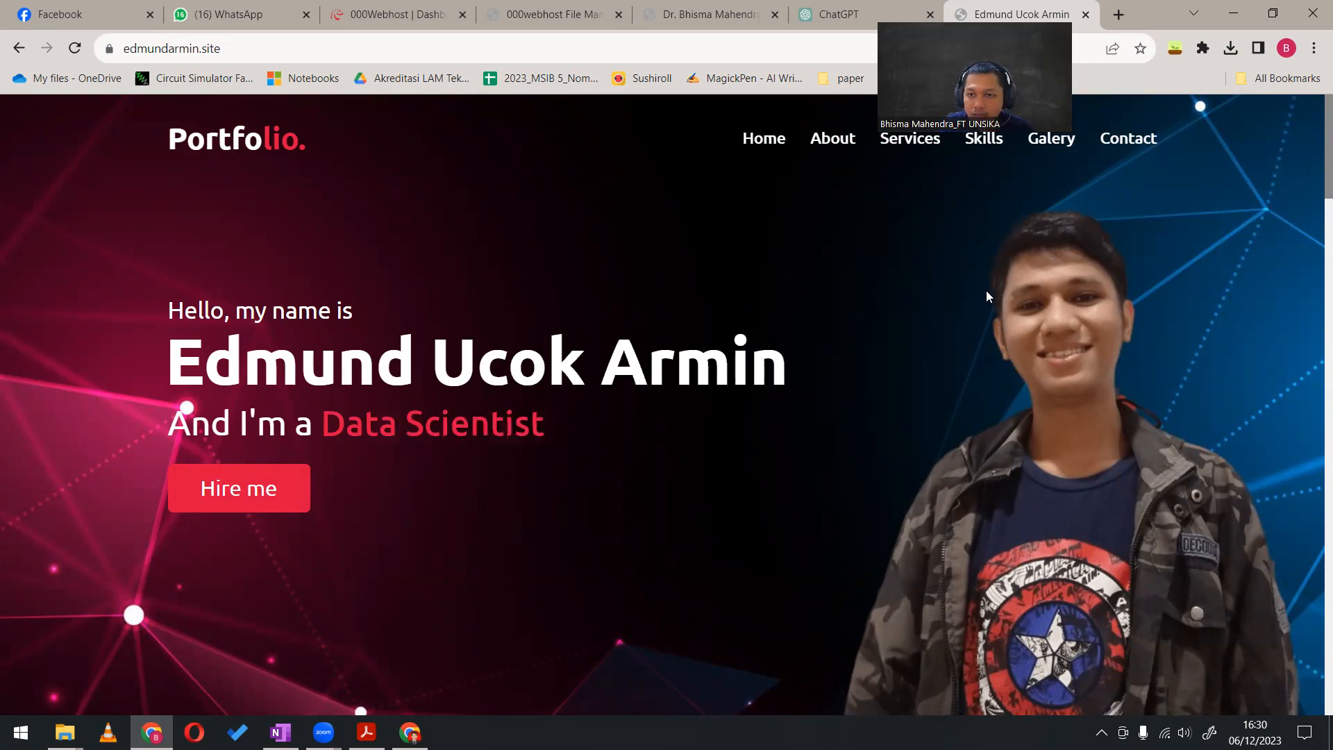
pyautogui.scroll(-4, 986, 319)
pyautogui.scroll(4, 1006, 314)
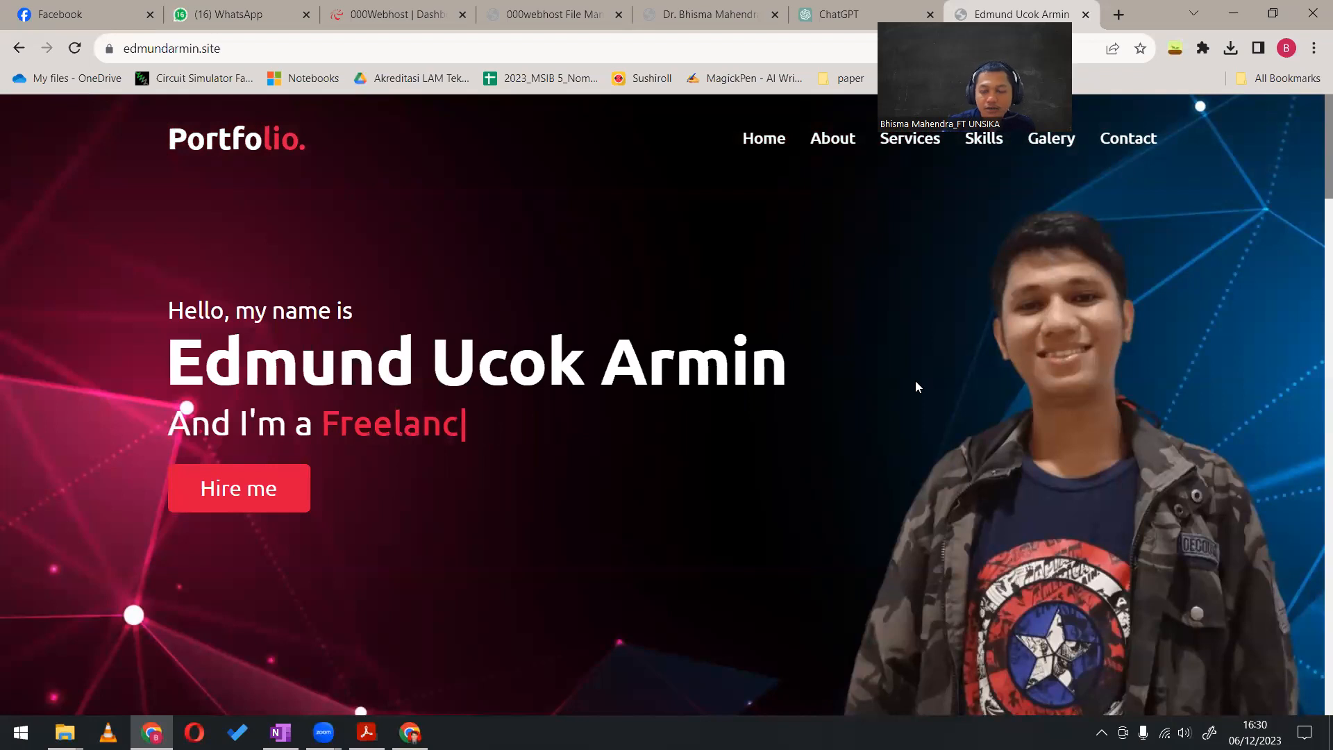
# Inspect the example site's source files in the browser developer tools, including the contents of its images folder
pyautogui.press('F12')
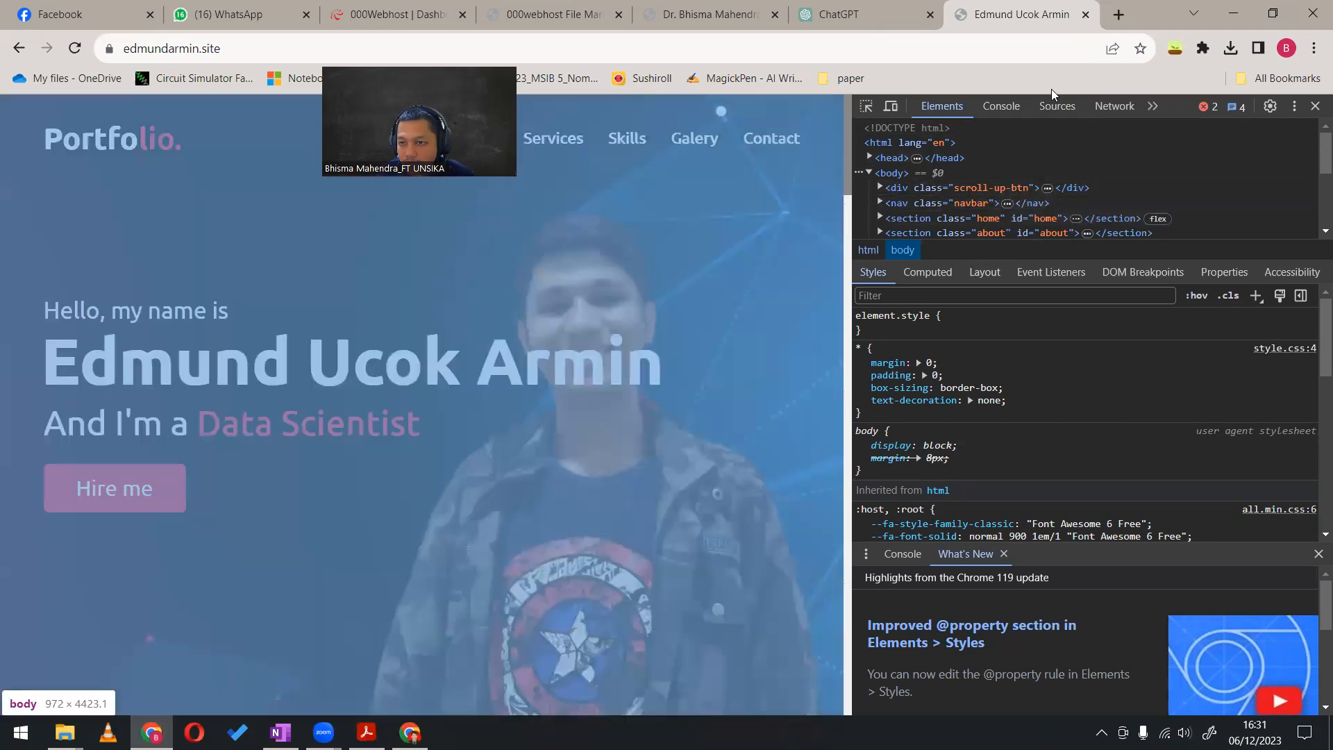
pyautogui.click(1053, 108)
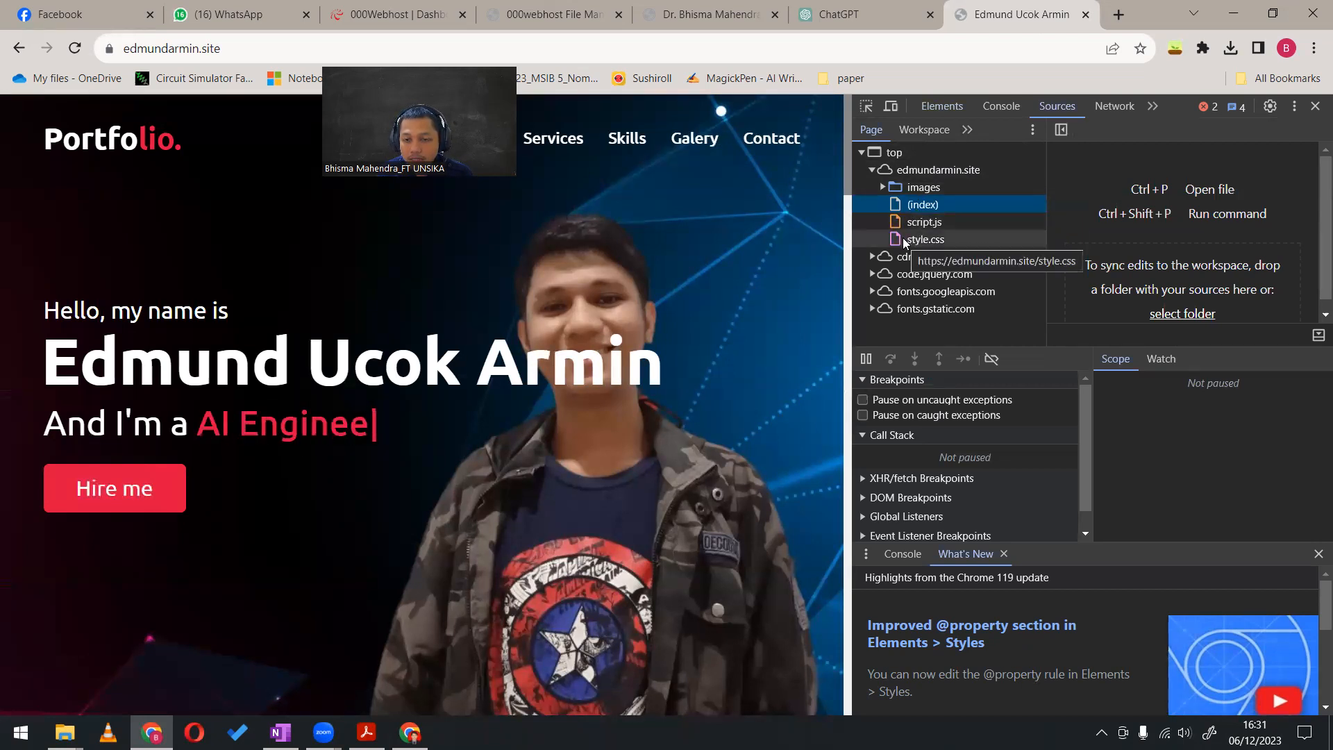
pyautogui.click(882, 187)
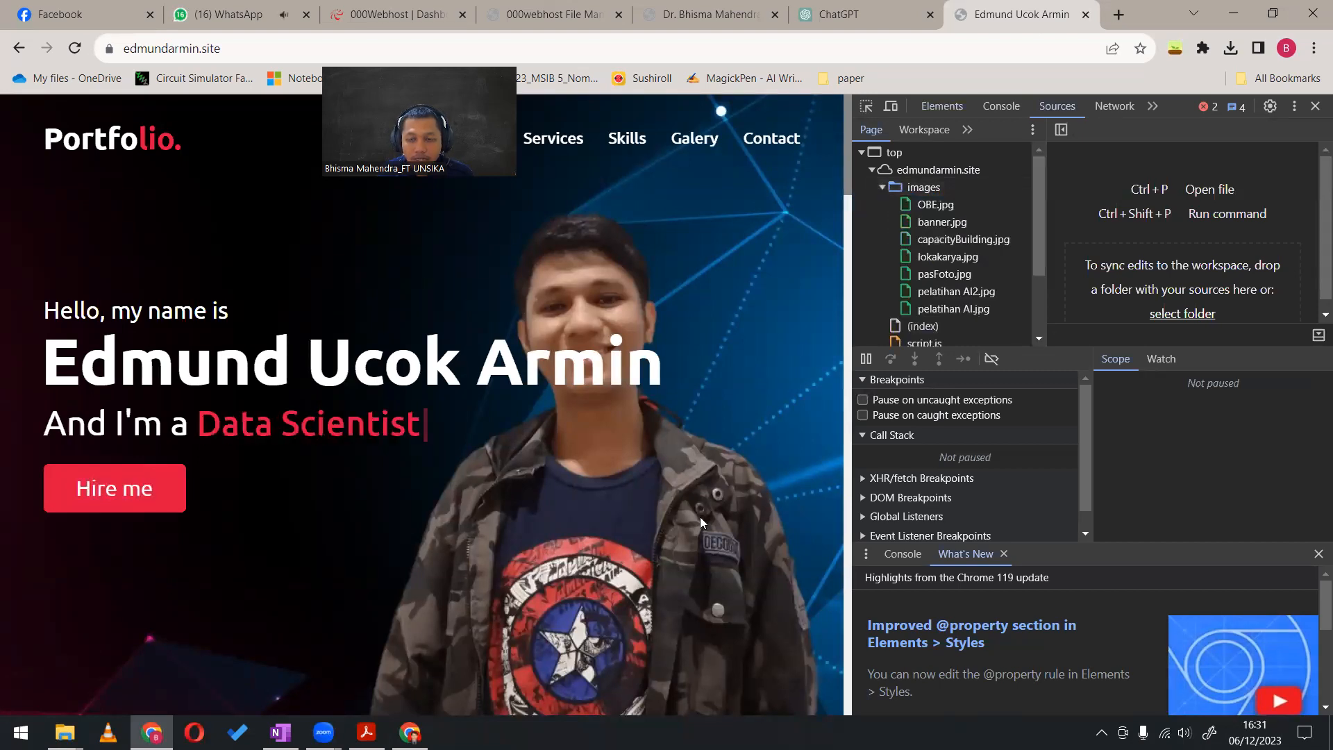
pyautogui.click(879, 186)
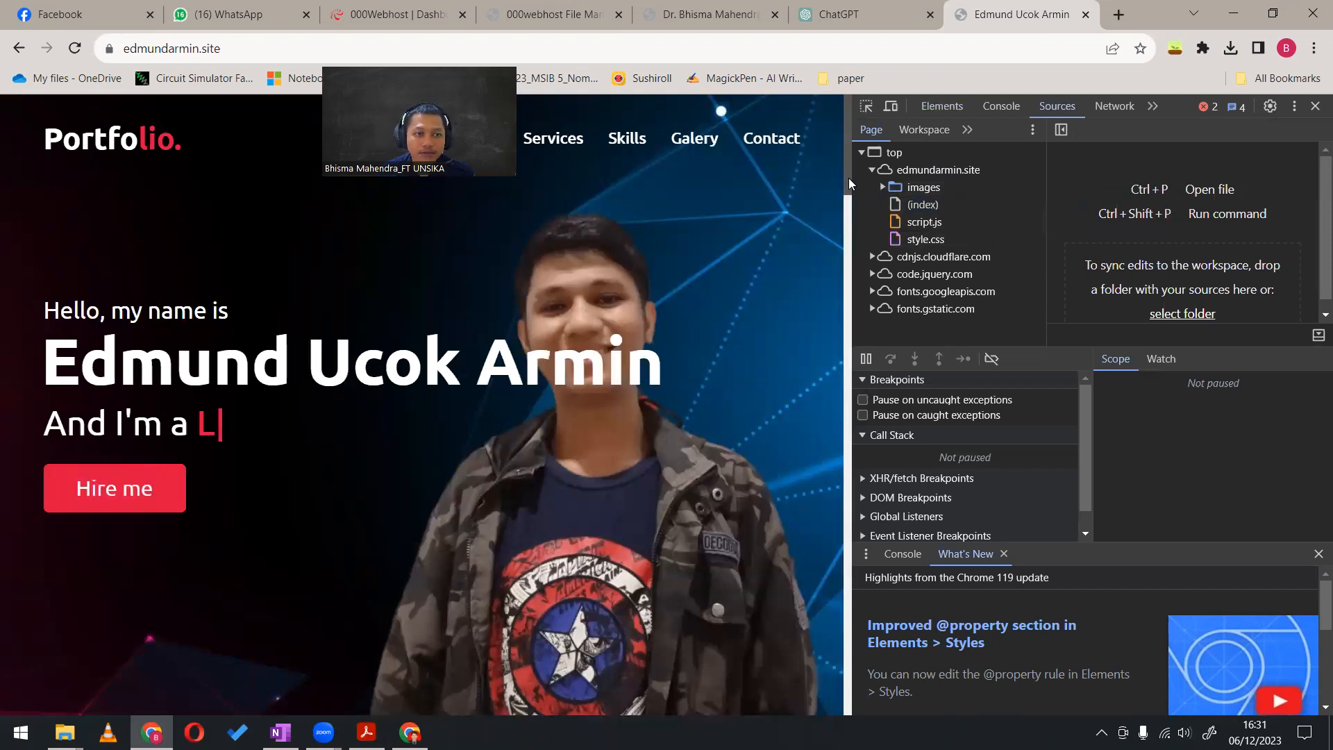
# Create a new file named style.css in the public_html folder of the ccpractice site in the 000webhost file manager
pyautogui.click(392, 14)
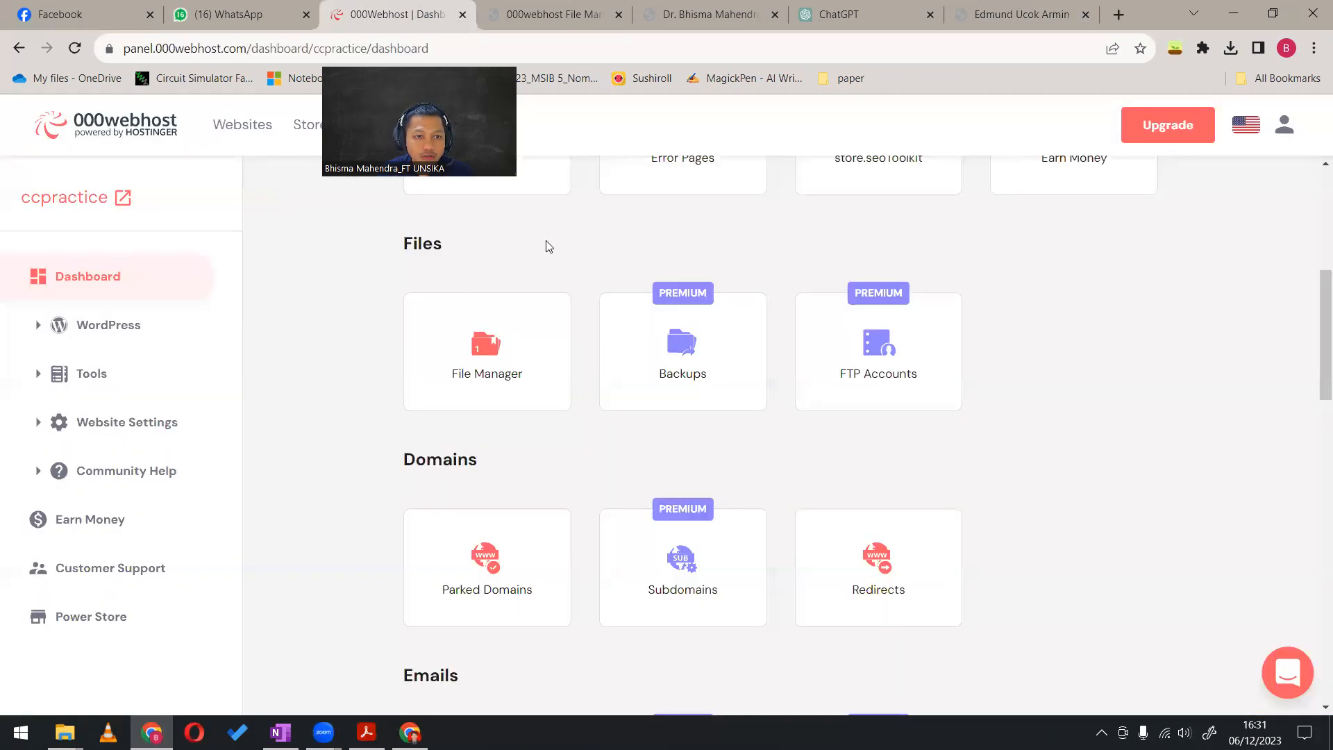
pyautogui.hotkey('ctrl', 'Tab')
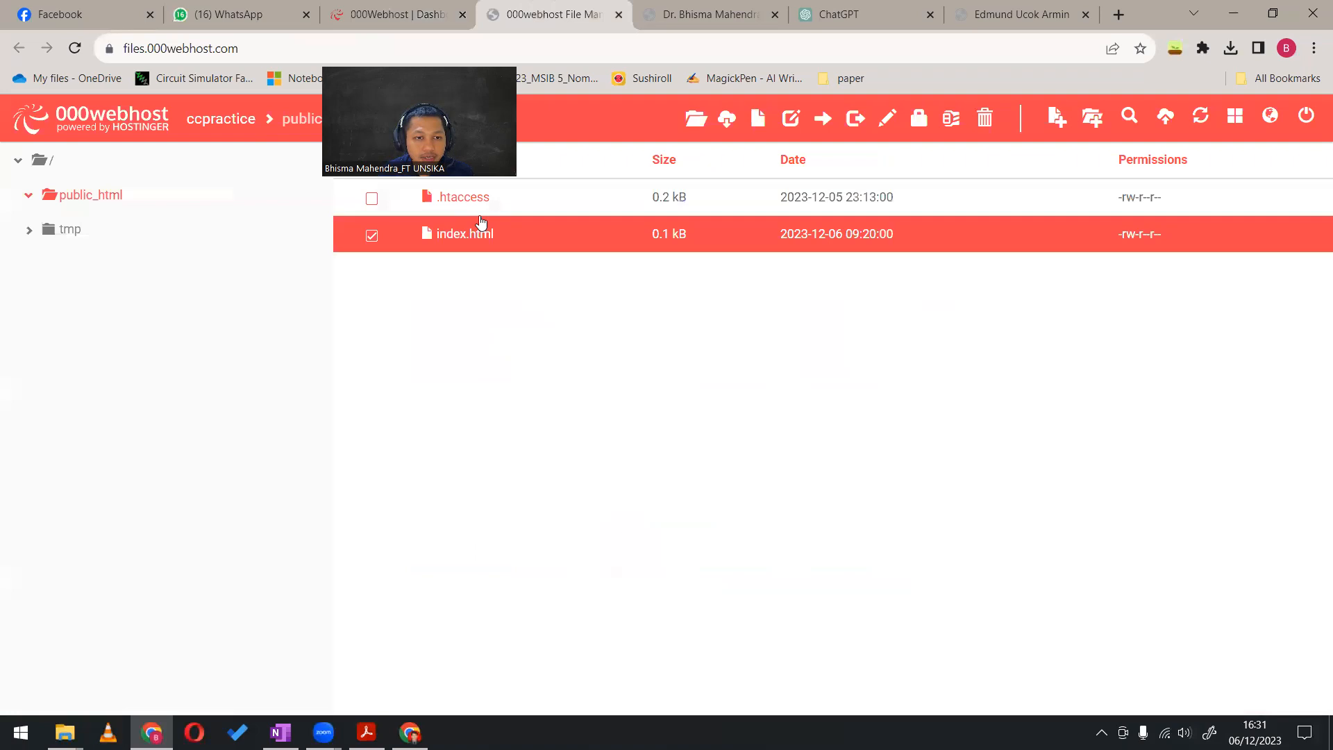
pyautogui.rightClick(547, 314)
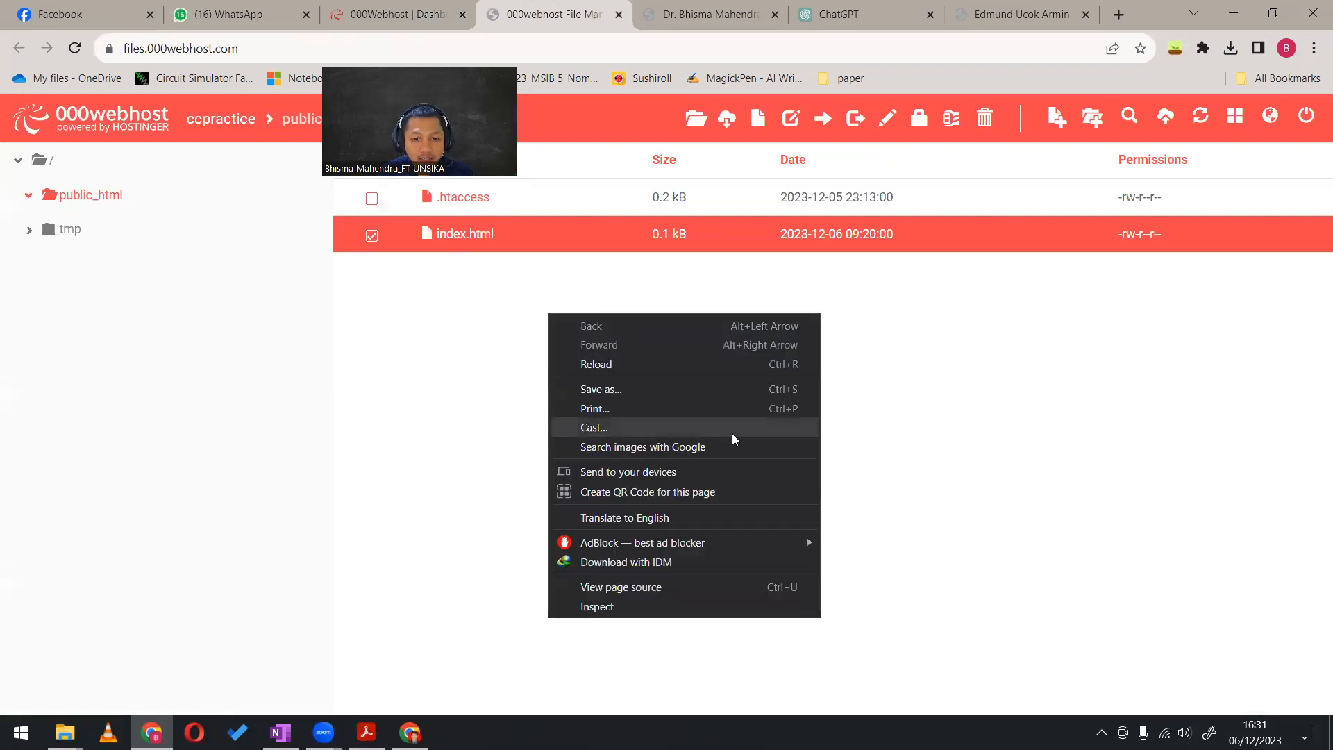
pyautogui.click(942, 309)
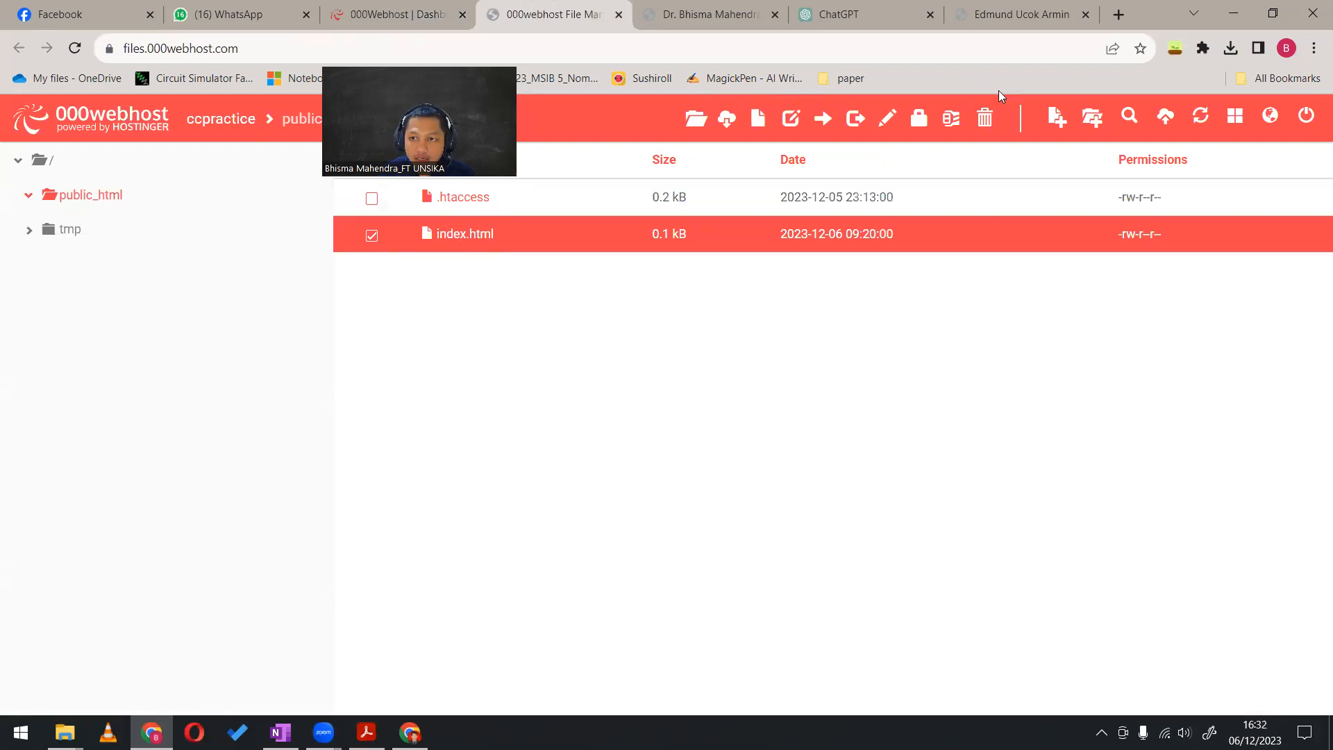
pyautogui.click(1056, 117)
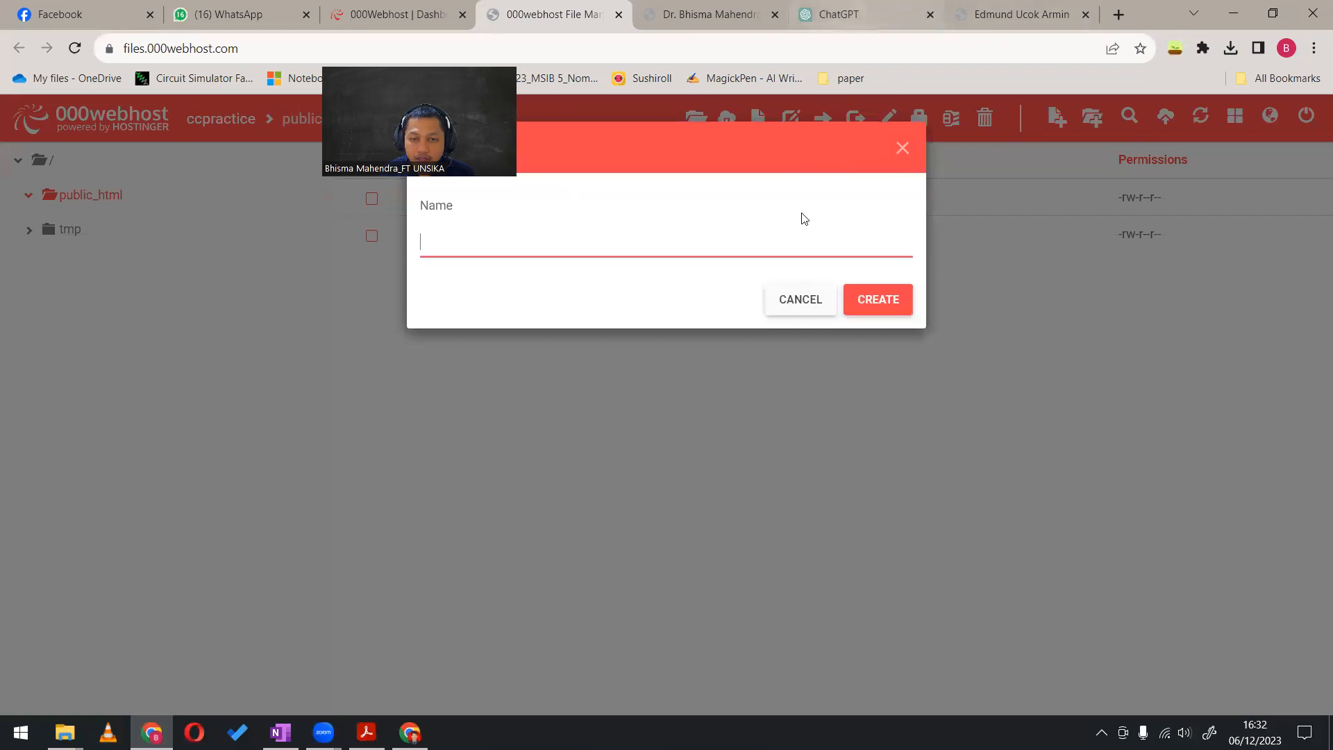
pyautogui.write('St')
pyautogui.press('BackSpace')
pyautogui.press('BackSpace')
pyautogui.press('BackSpace')
pyautogui.click(999, 9)
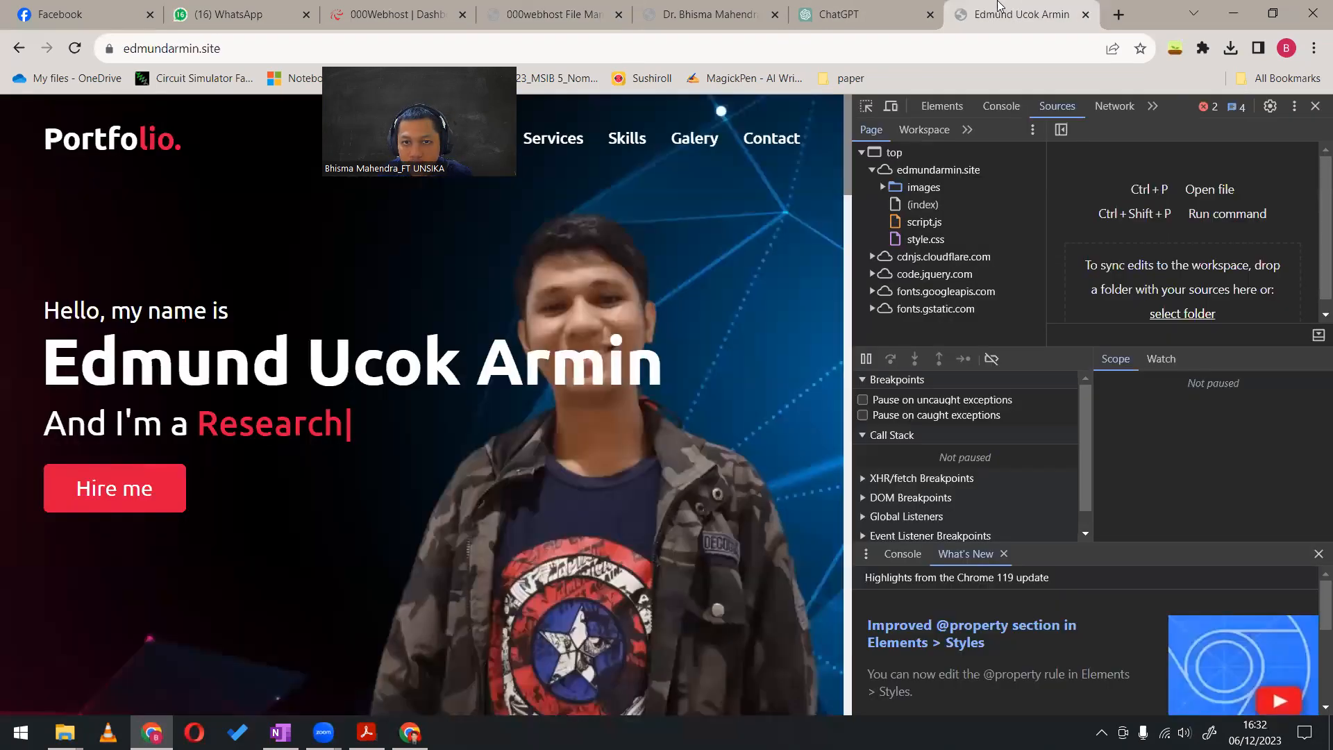
pyautogui.click(574, 14)
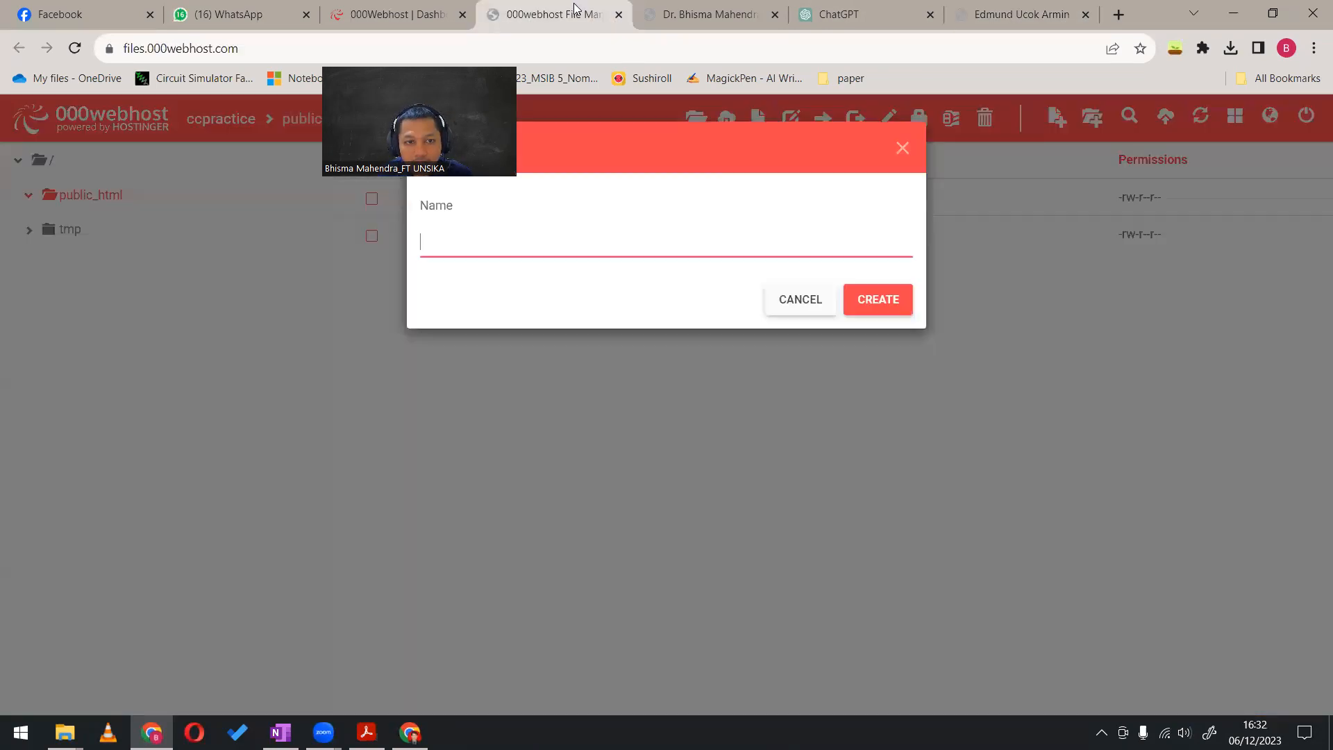
pyautogui.write('style.css')
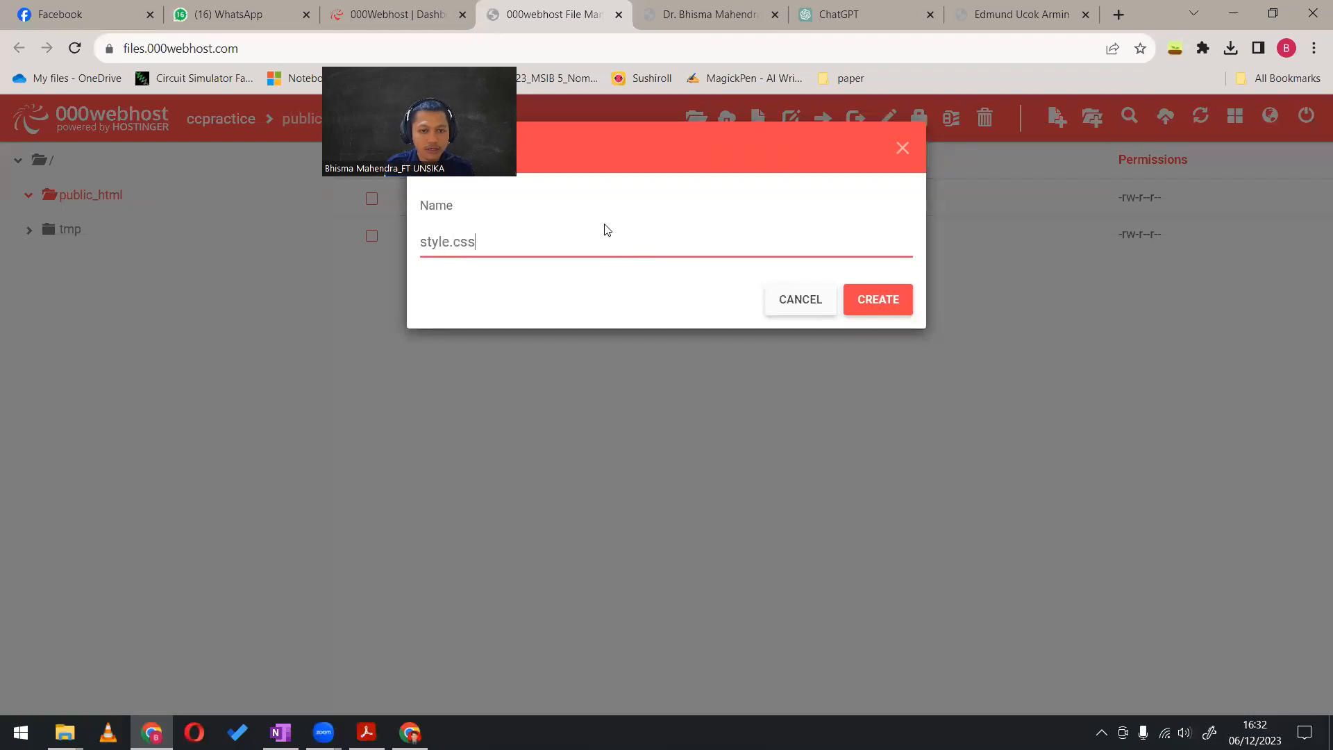
pyautogui.press('Return')
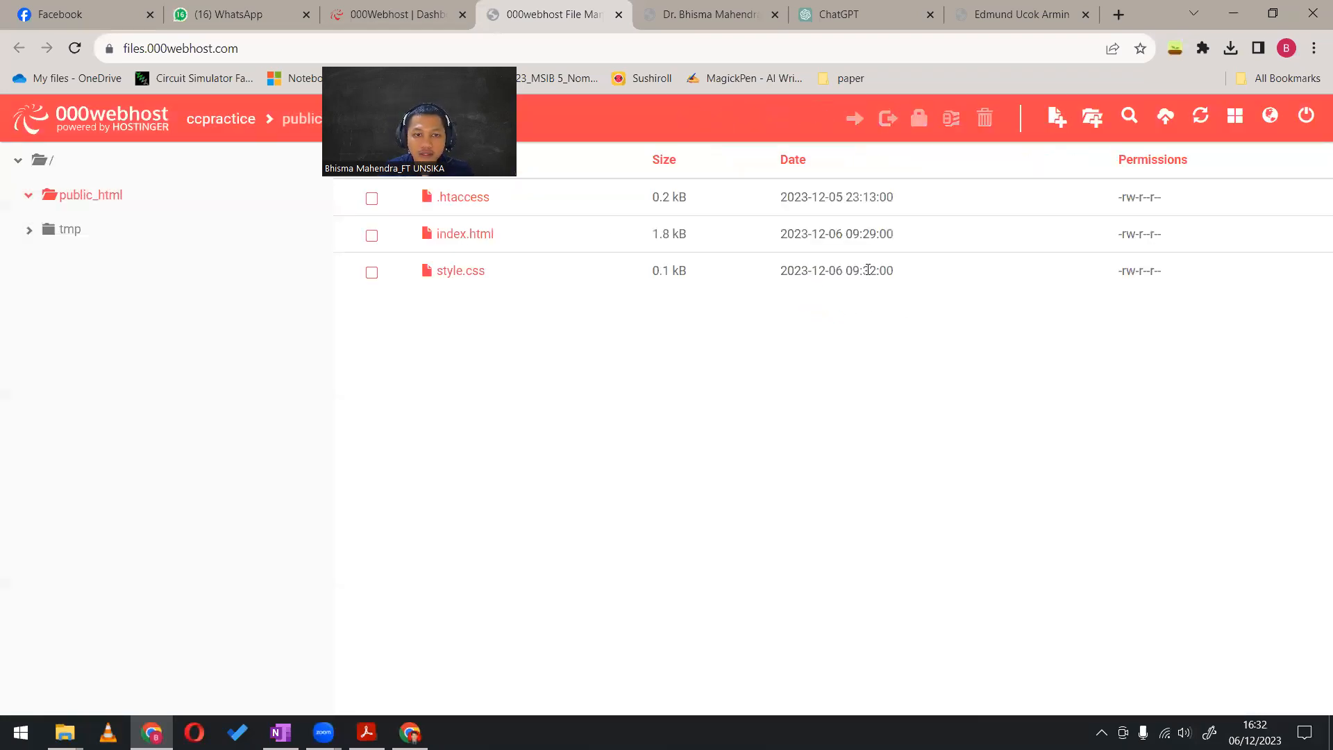
# Check the example site's file list and create a new file named script.js in public_html
pyautogui.click(1015, 7)
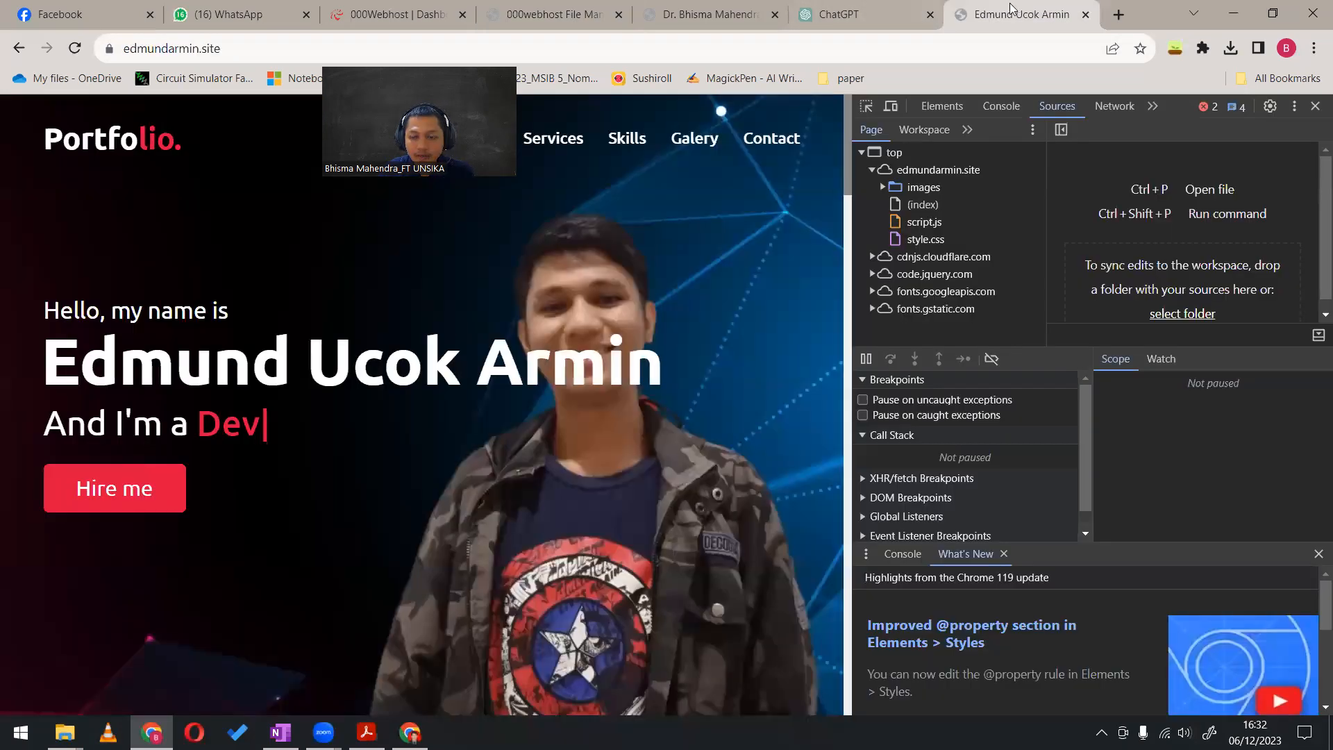
pyautogui.click(545, 7)
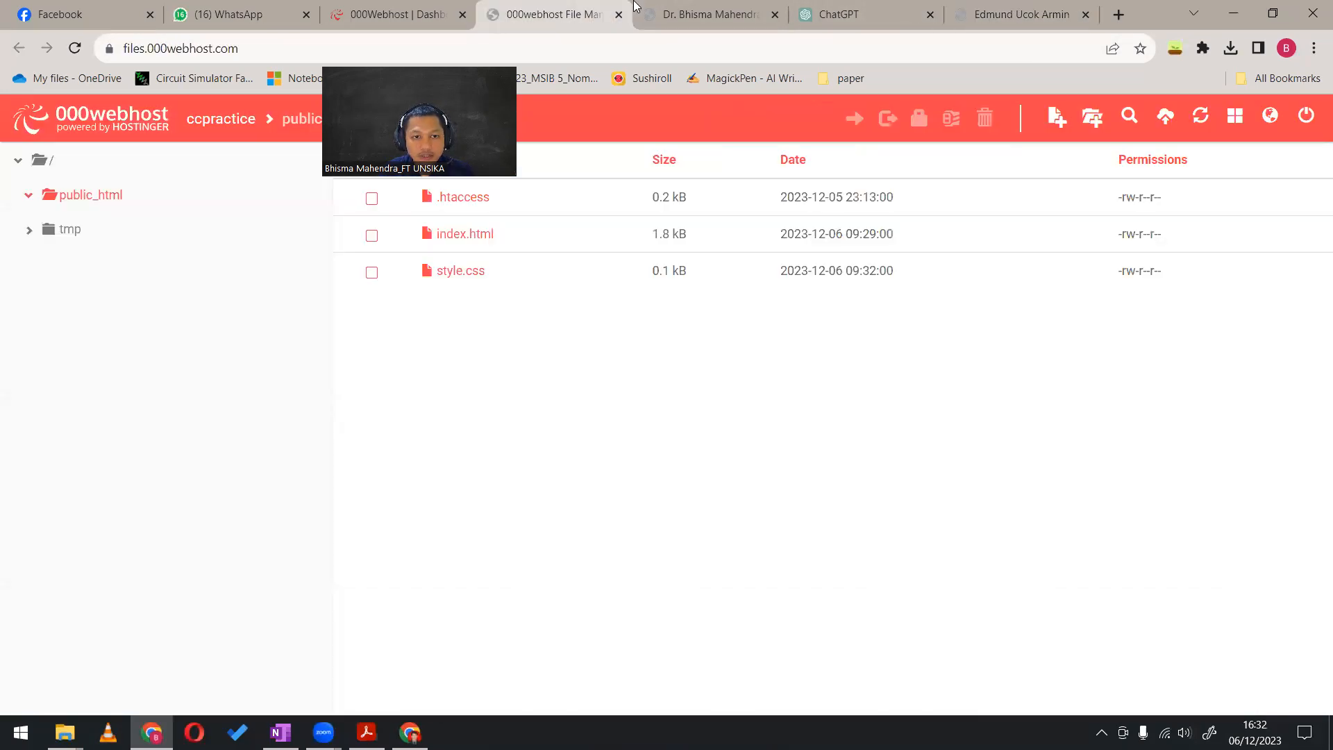
pyautogui.click(950, 118)
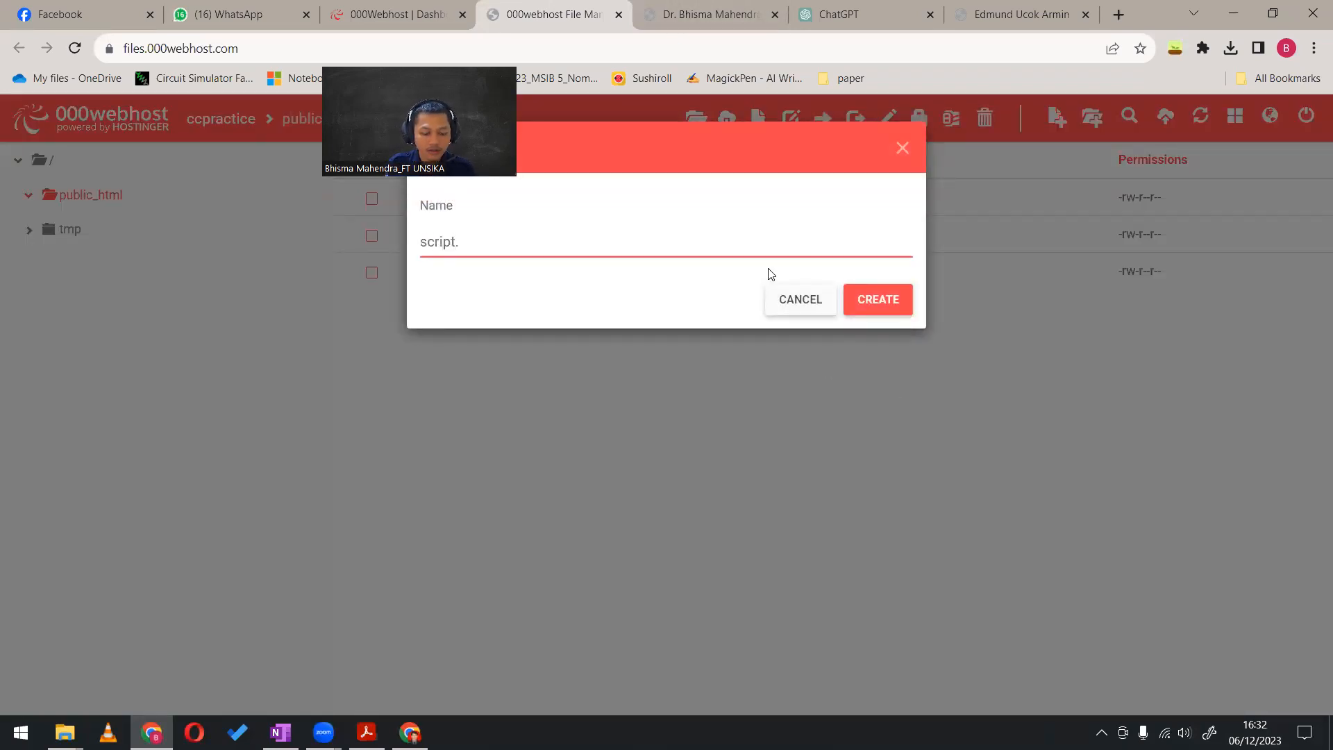
pyautogui.write('script.js')
pyautogui.click(879, 298)
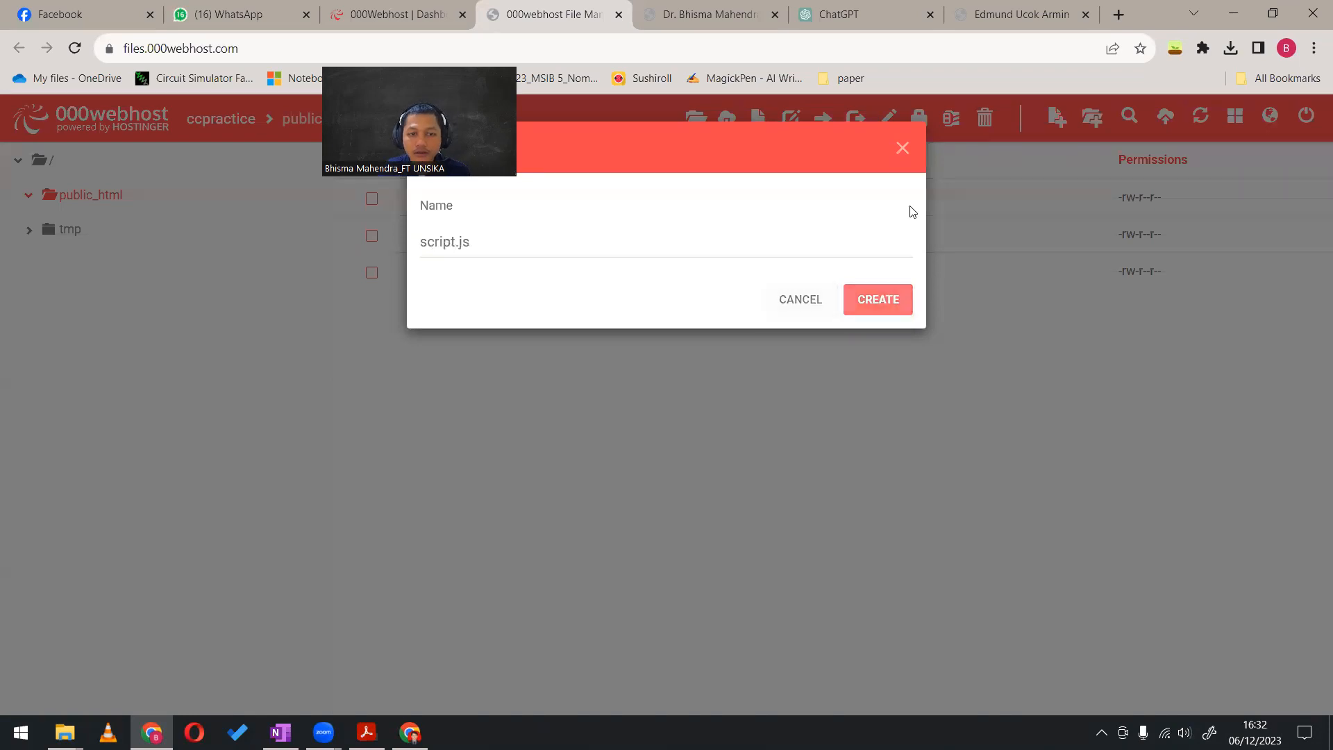
# Recheck the example site's file structure and create a new folder named images in public_html
pyautogui.click(1020, 14)
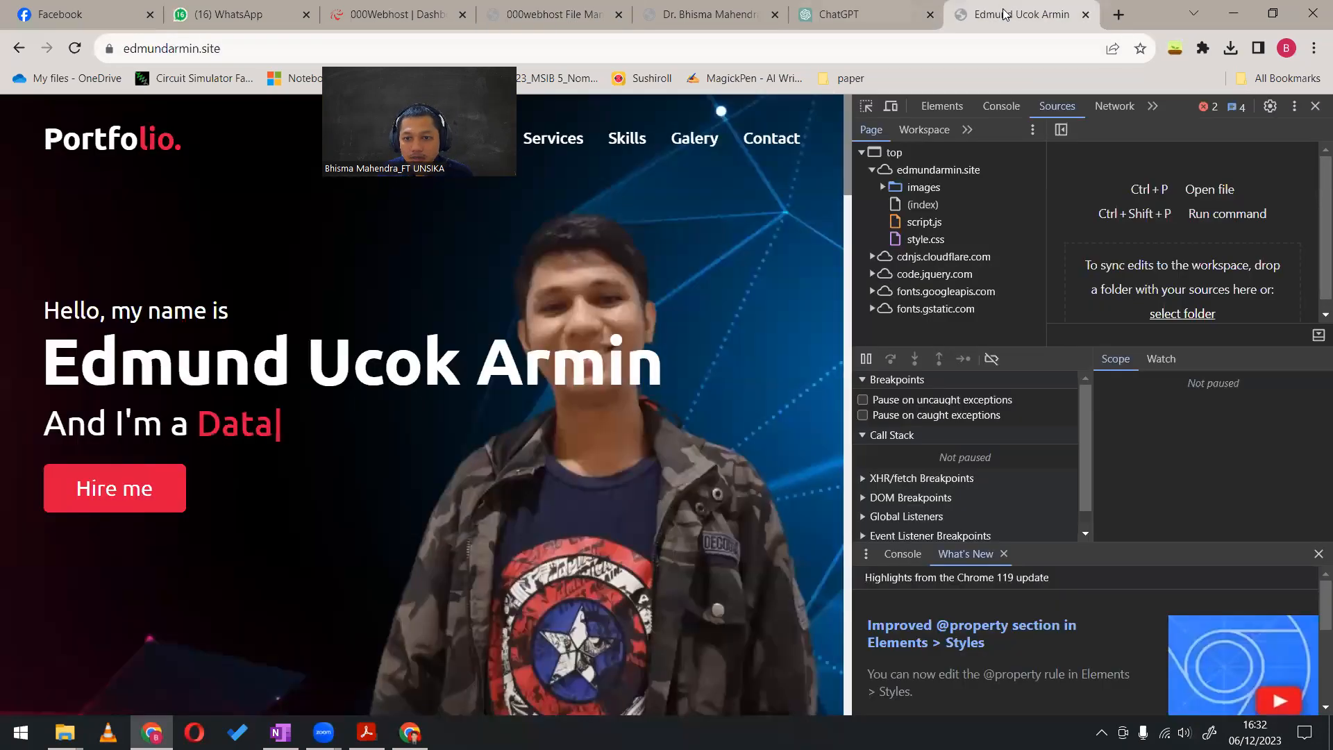
pyautogui.click(554, 14)
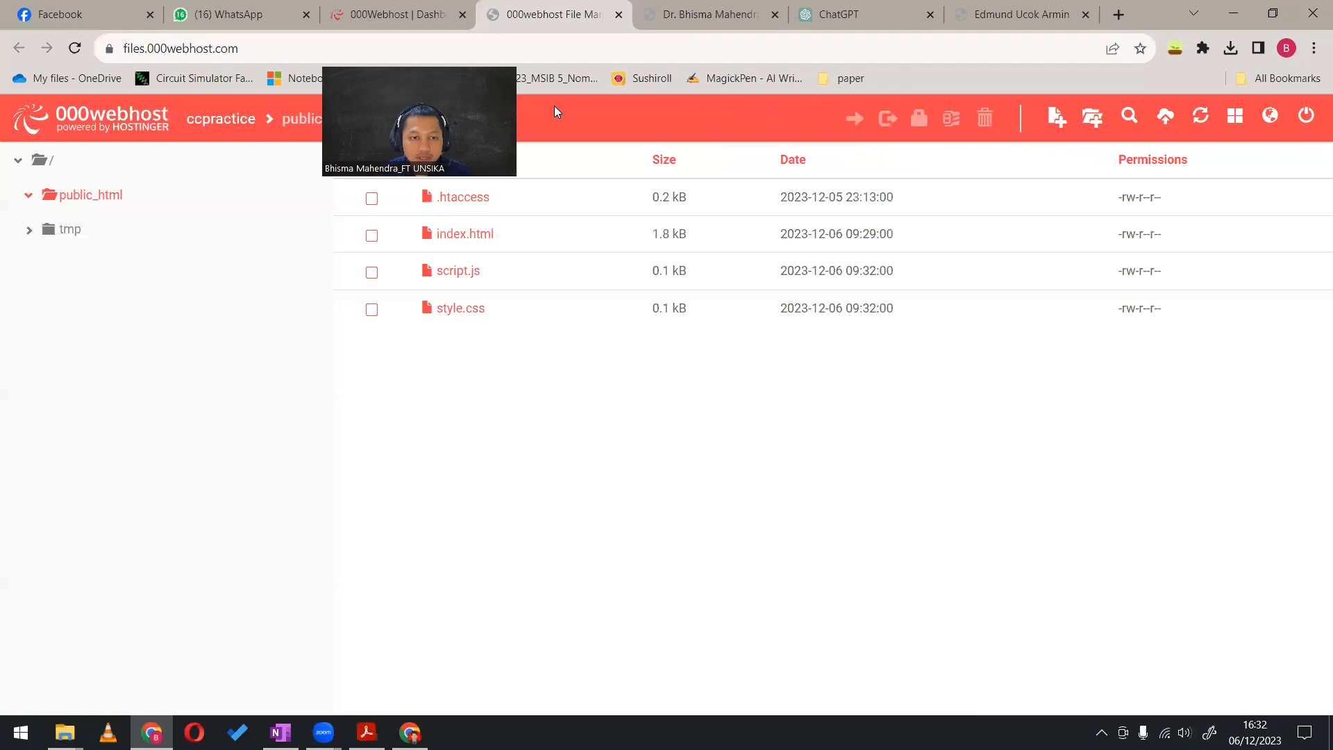
pyautogui.click(1091, 117)
pyautogui.write('images')
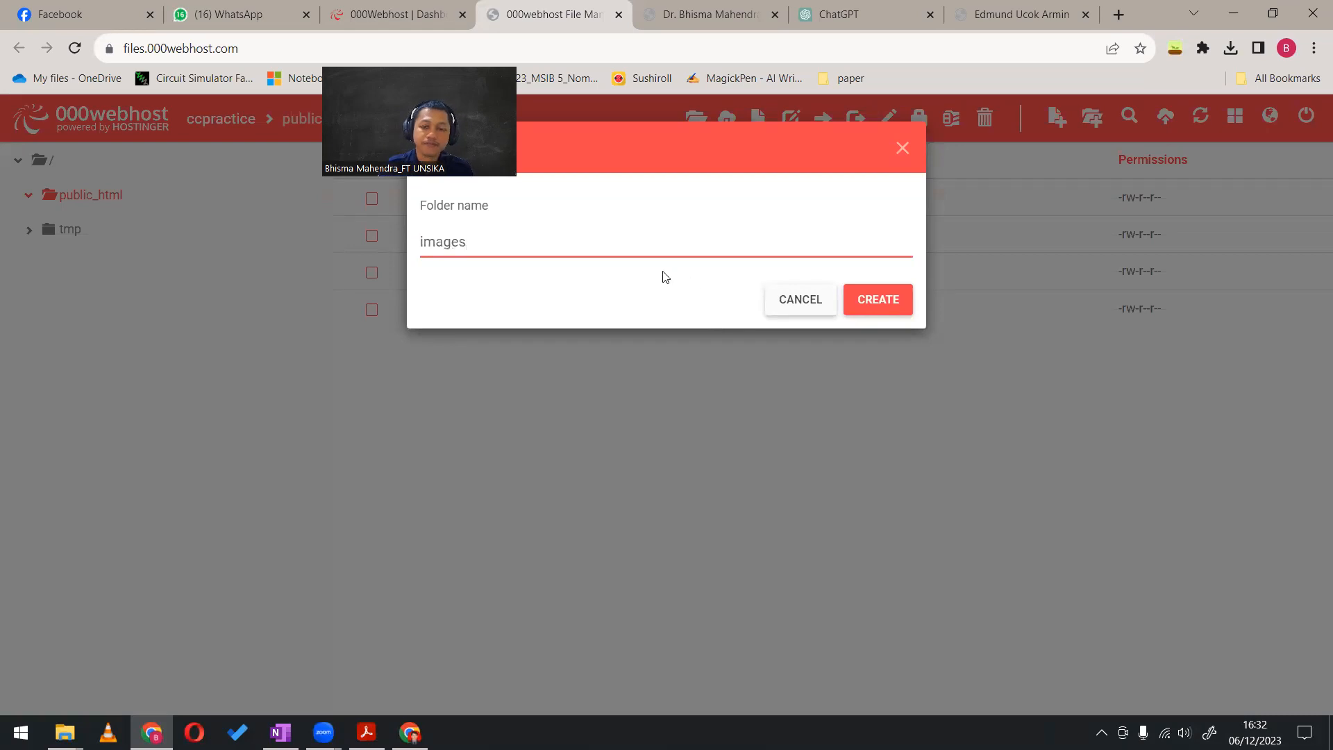
pyautogui.click(868, 293)
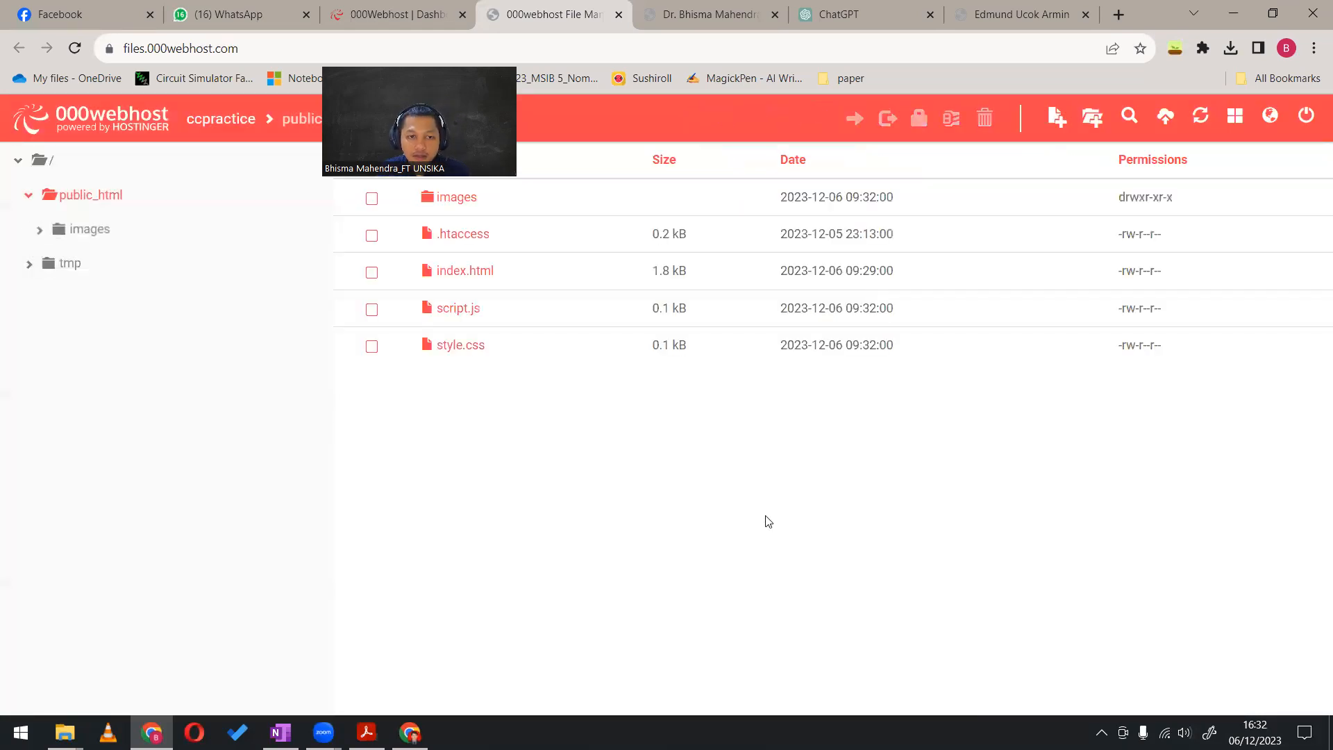
# Open index.html in public_html for editing and delete its entire code
pyautogui.rightClick(466, 278)
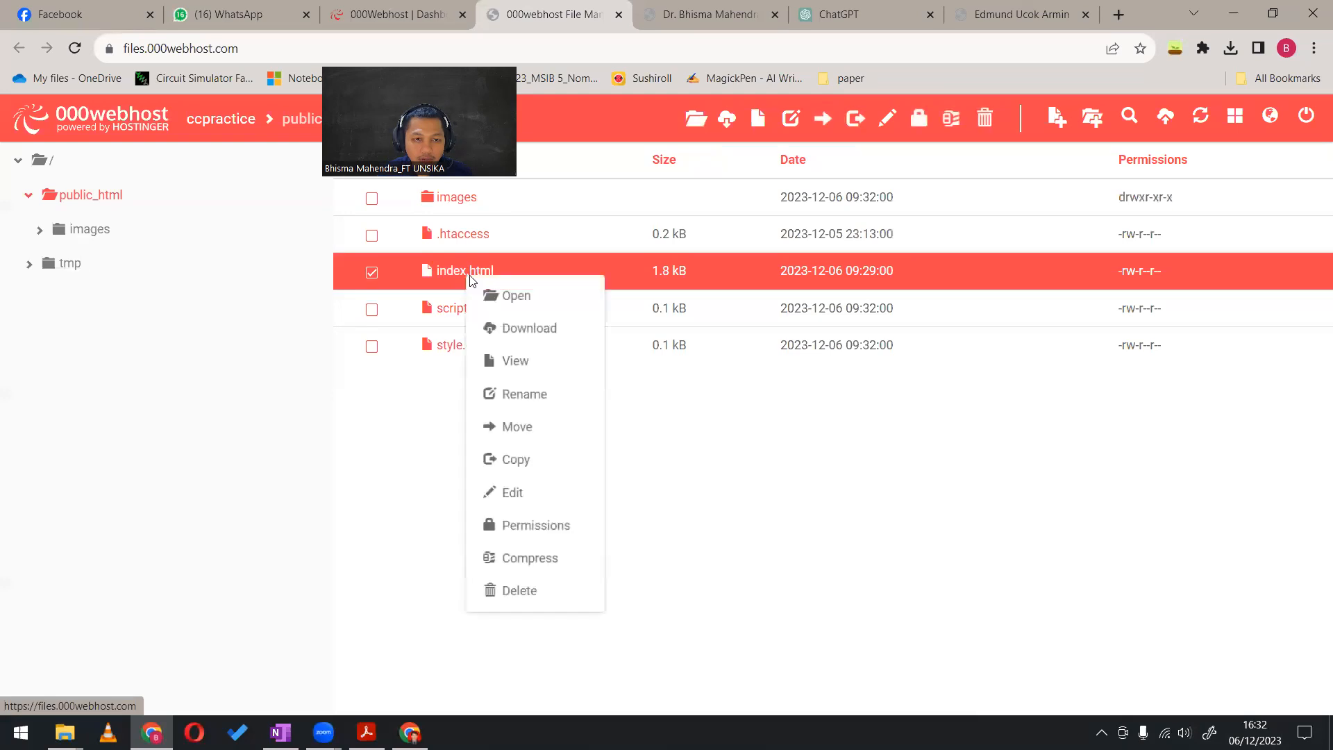
pyautogui.click(534, 499)
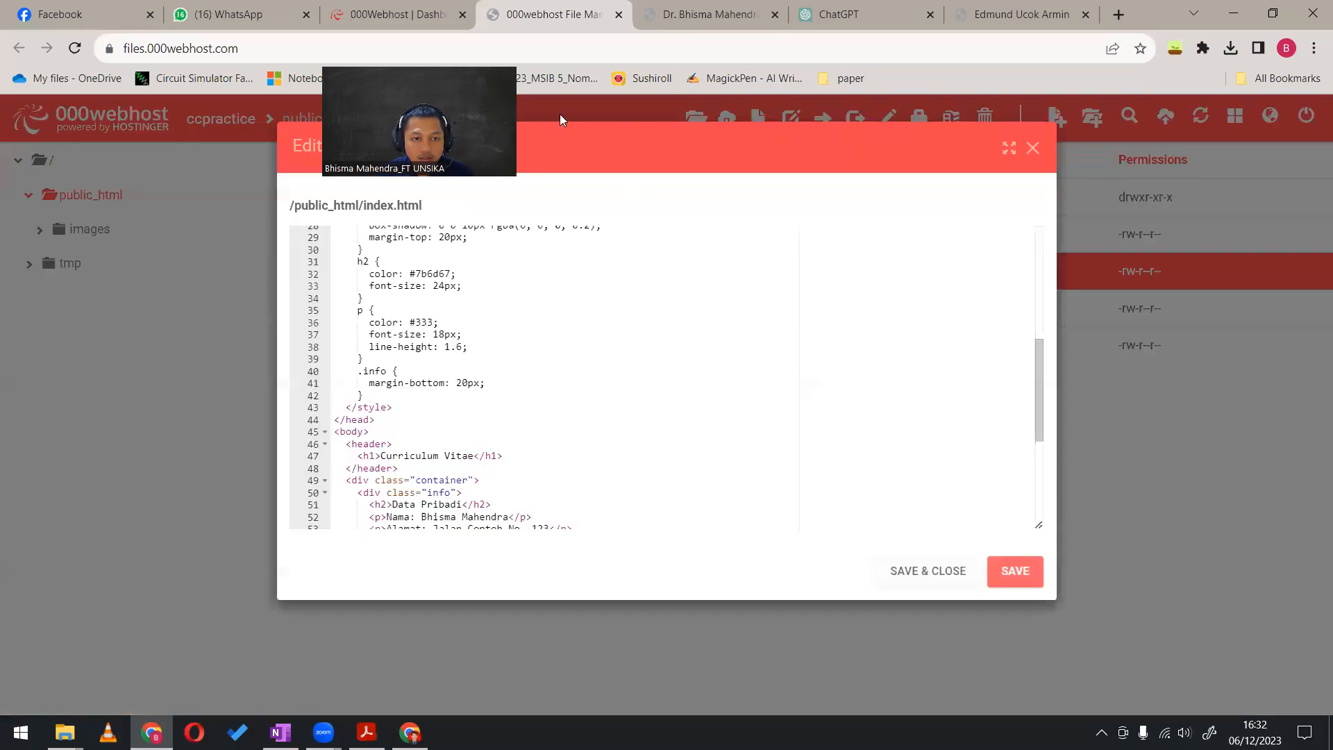
pyautogui.scroll(6, 533, 378)
pyautogui.click(508, 356)
pyautogui.hotkey('ctrl', 'a')
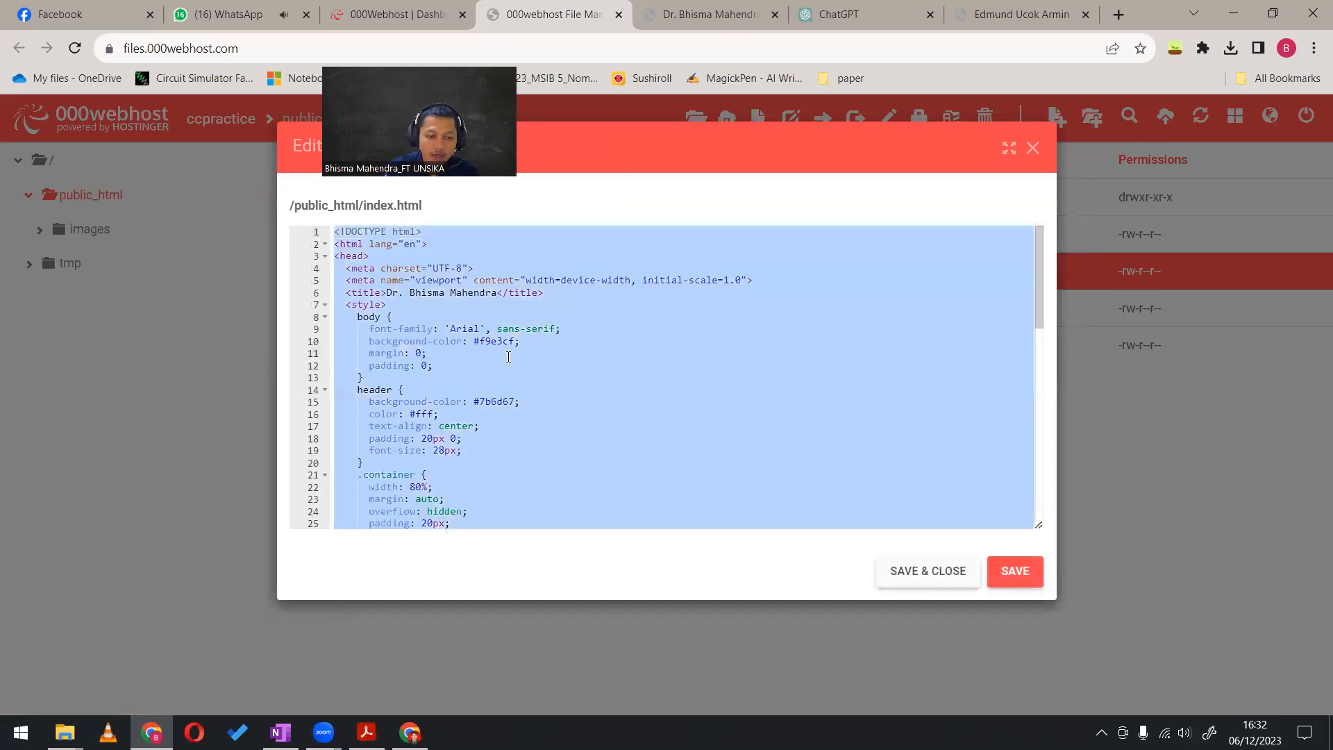
pyautogui.press('BackSpace')
# Copy the full (index) source code of the example portfolio site and paste it into the empty index.html
pyautogui.click(989, 6)
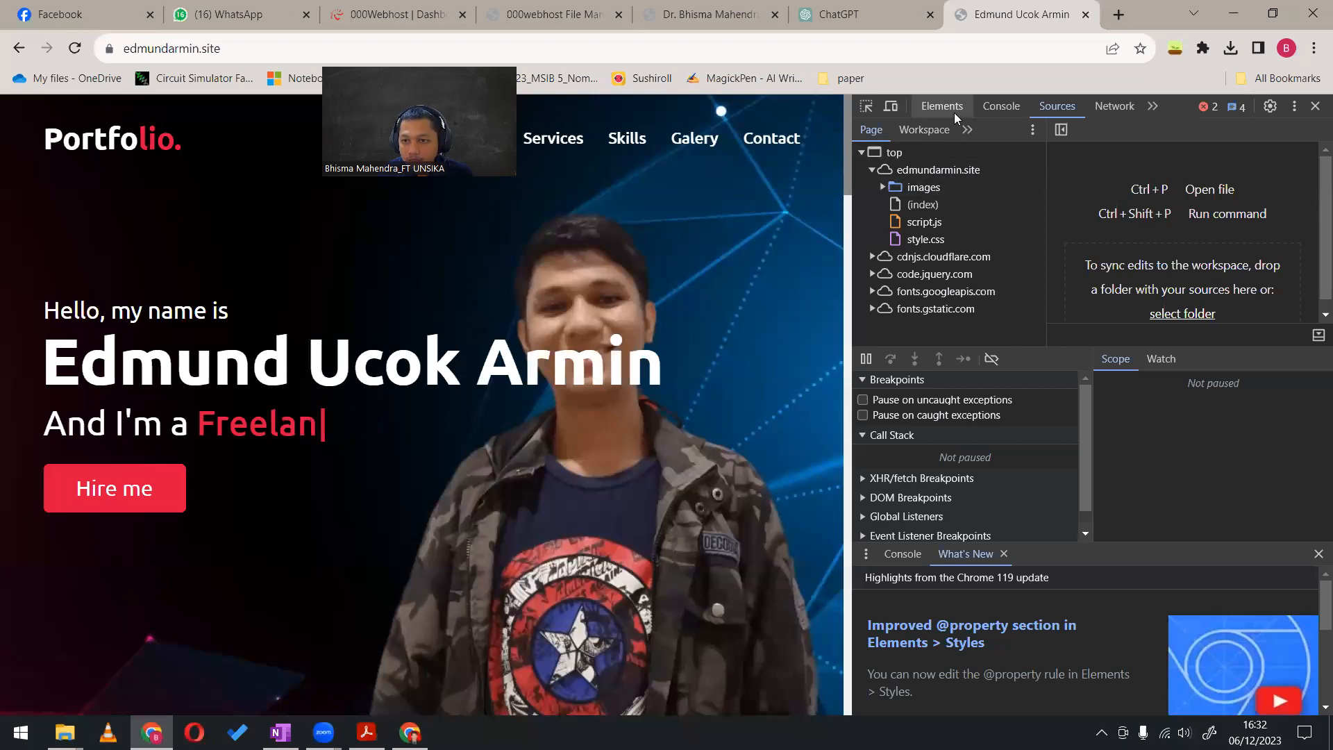
pyautogui.click(923, 206)
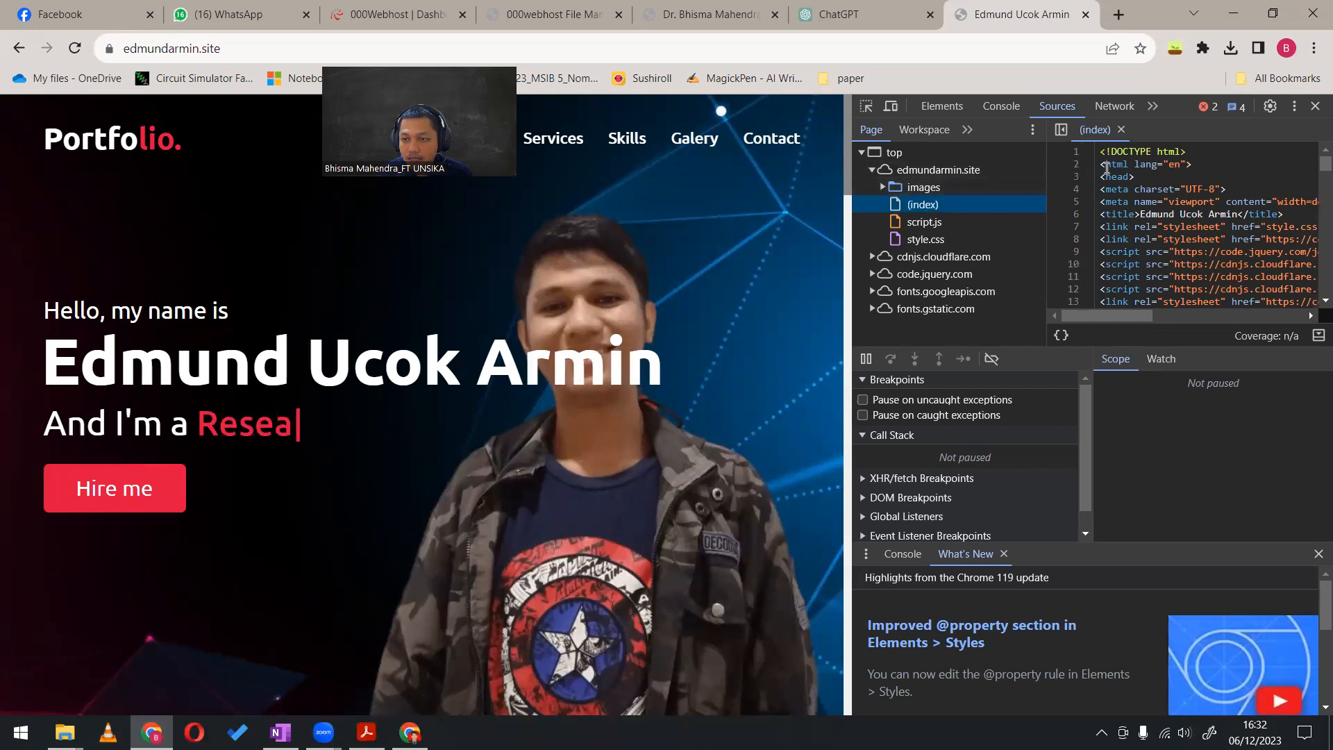
pyautogui.click(1142, 165)
pyautogui.hotkey('ctrl', 'a')
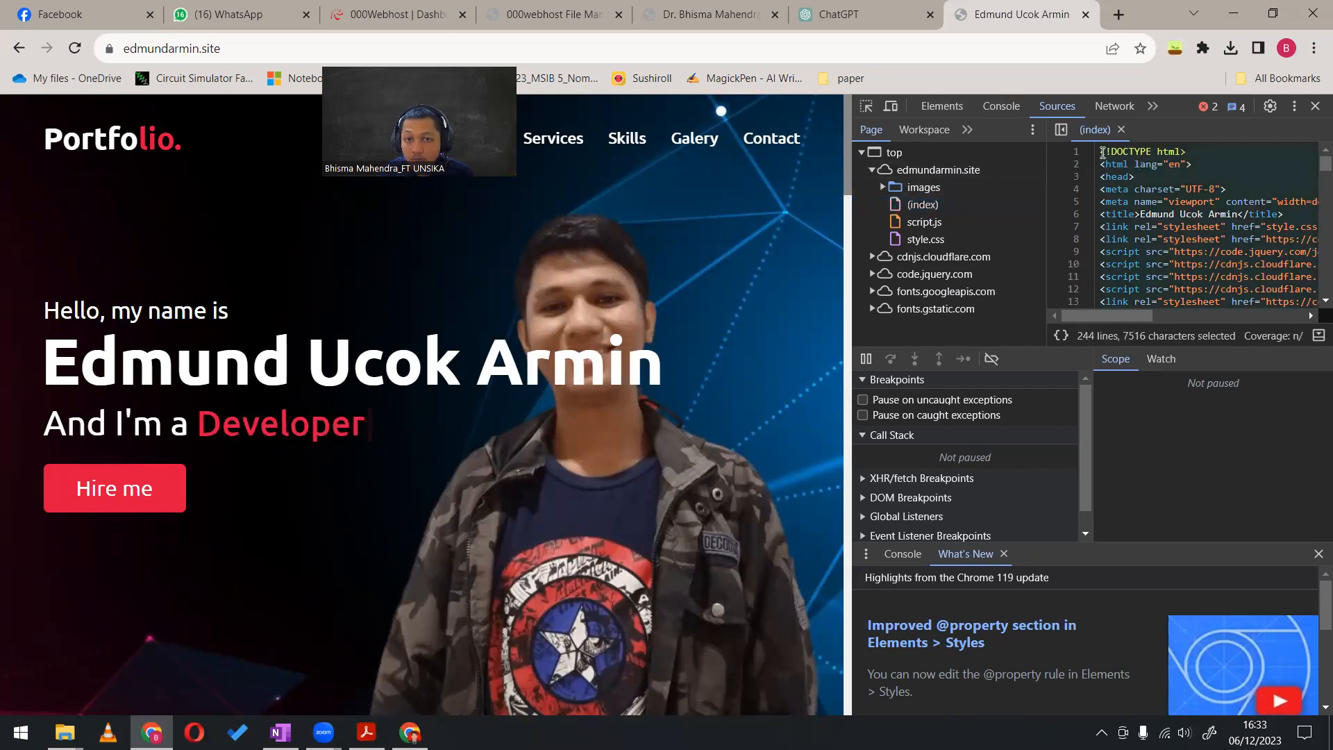
pyautogui.click(555, 9)
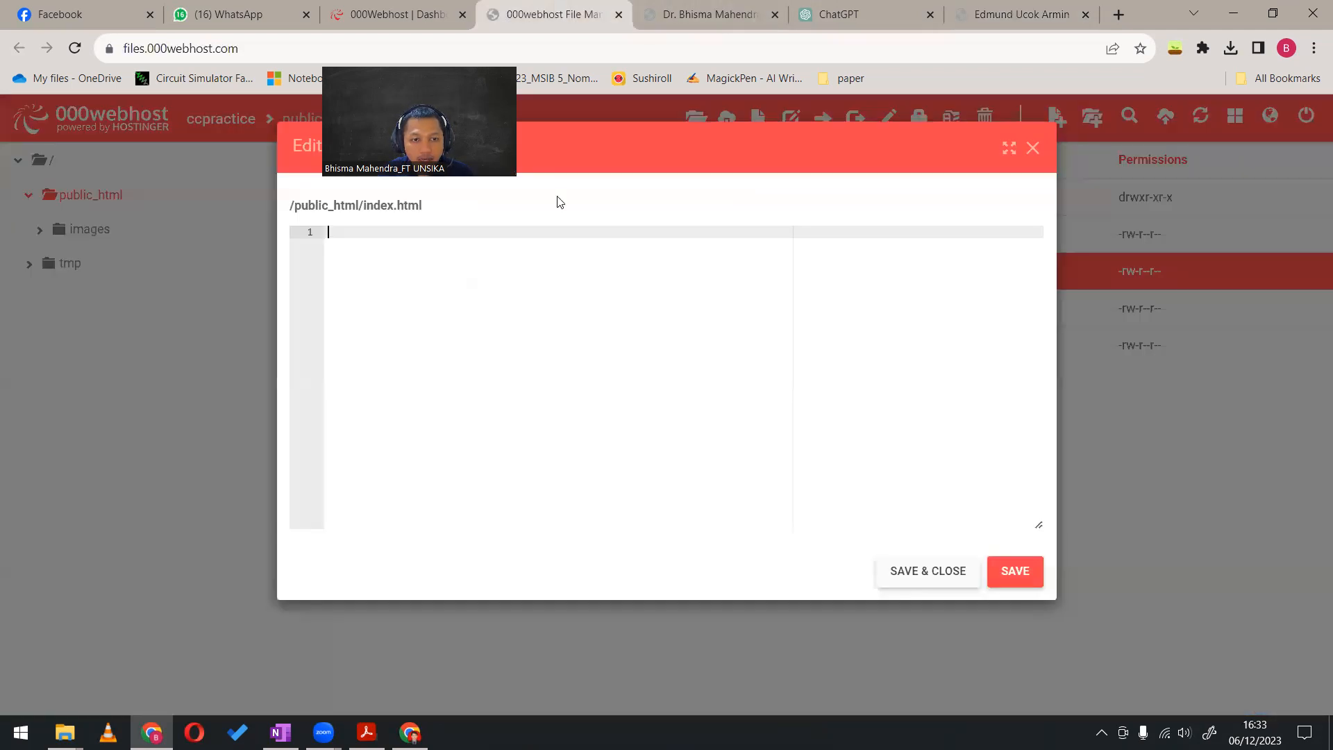
pyautogui.hotkey('ctrl', 'v')
# Replace the name in the title tag at the start of index.html with the site owner's full name
pyautogui.scroll(10, 610, 469)
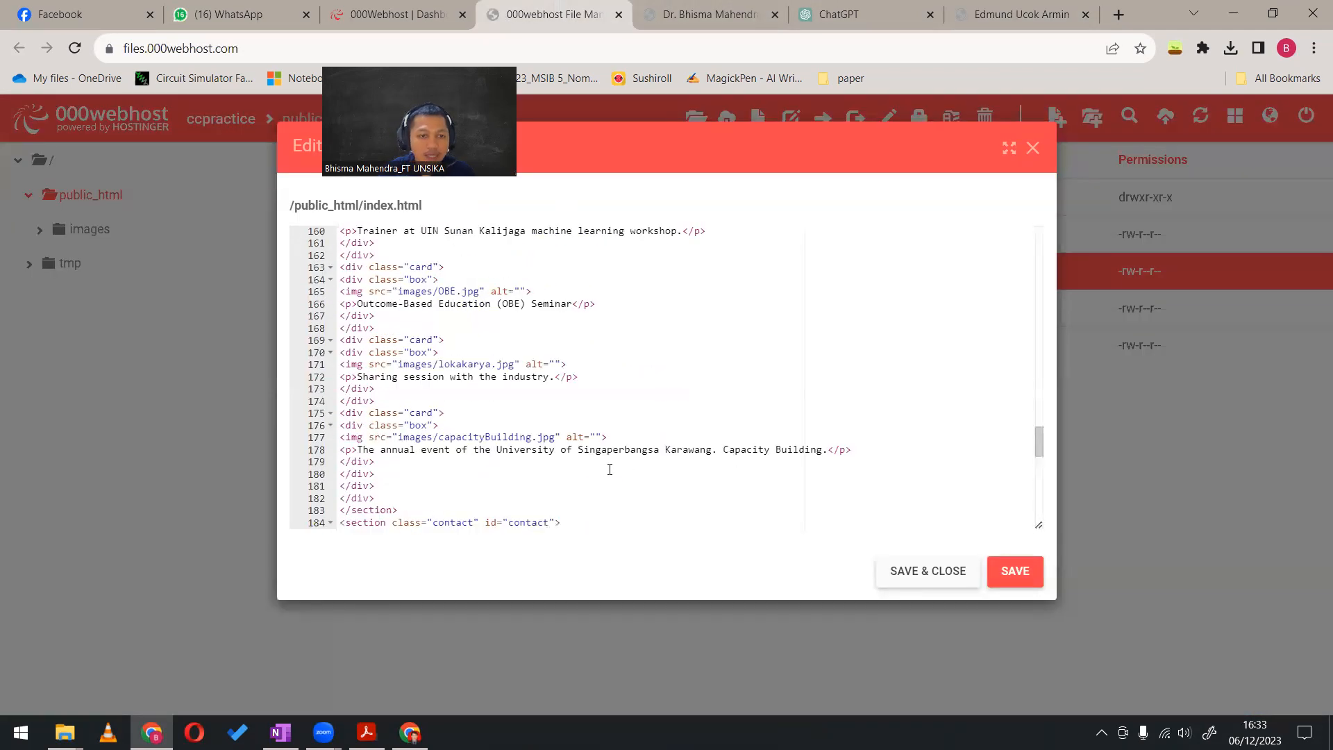
pyautogui.moveTo(1040, 432); pyautogui.dragTo(990, 240)
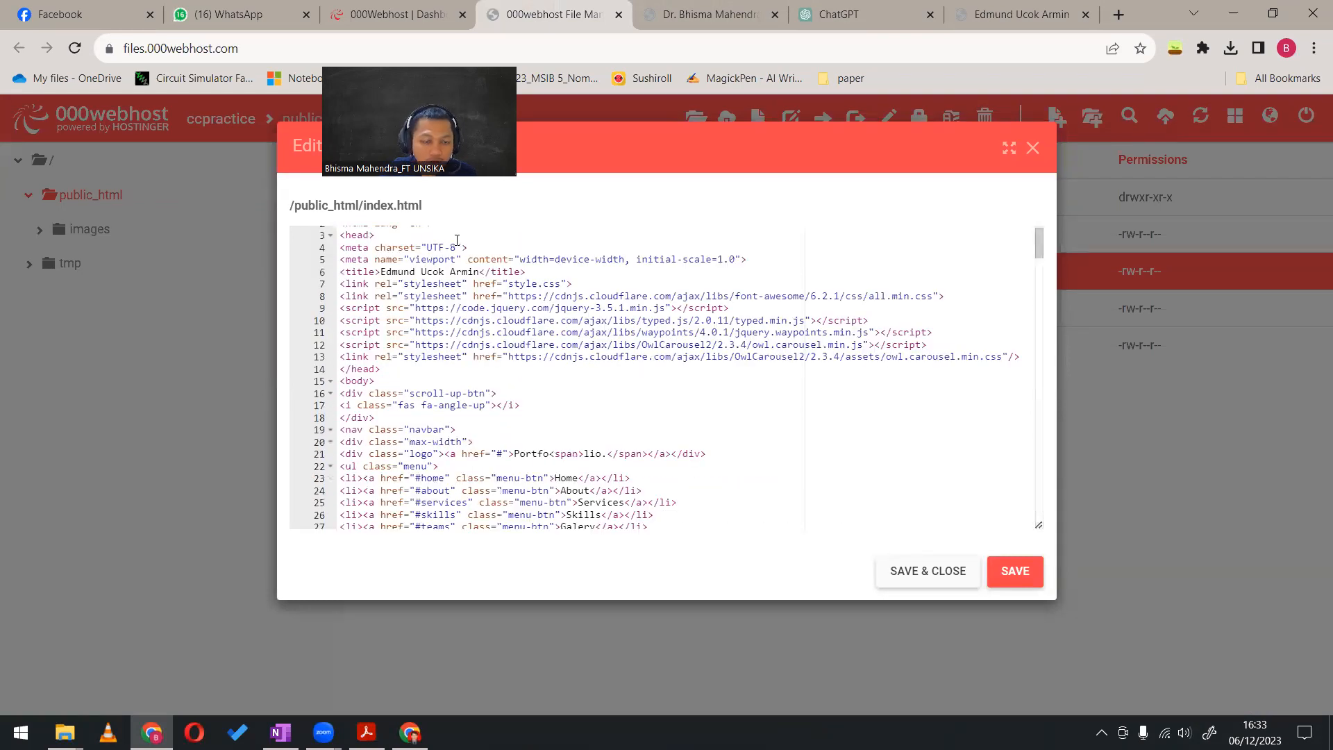
pyautogui.scroll(1, 379, 414)
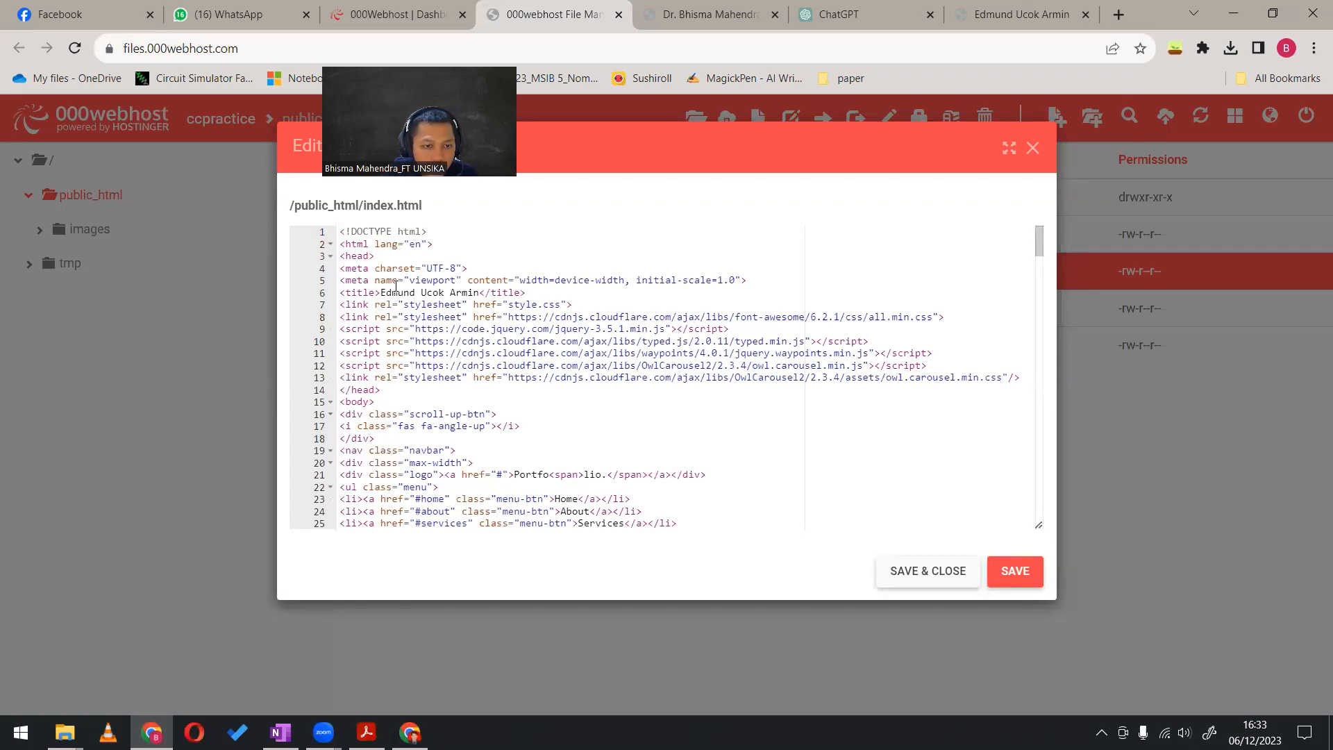
pyautogui.moveTo(382, 287); pyautogui.dragTo(481, 292)
pyautogui.write('Bhisma ')
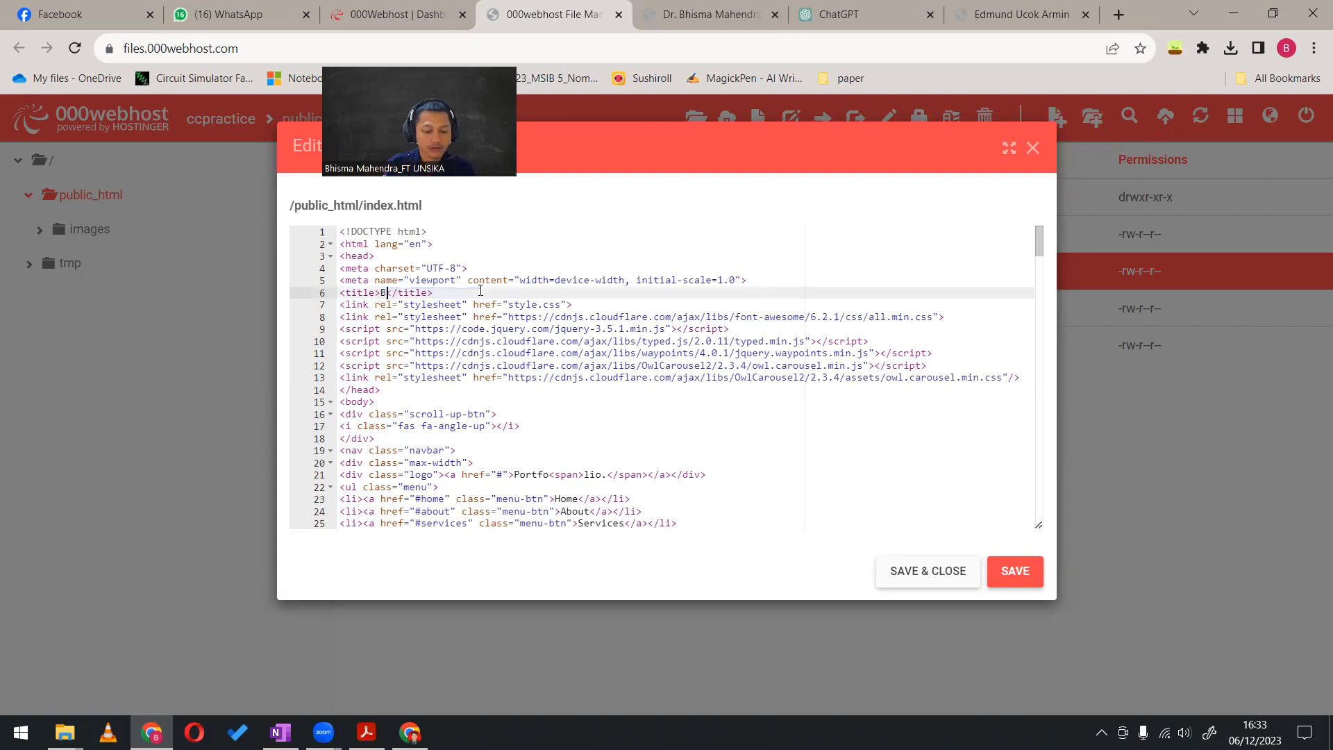
pyautogui.write('Mahendra')
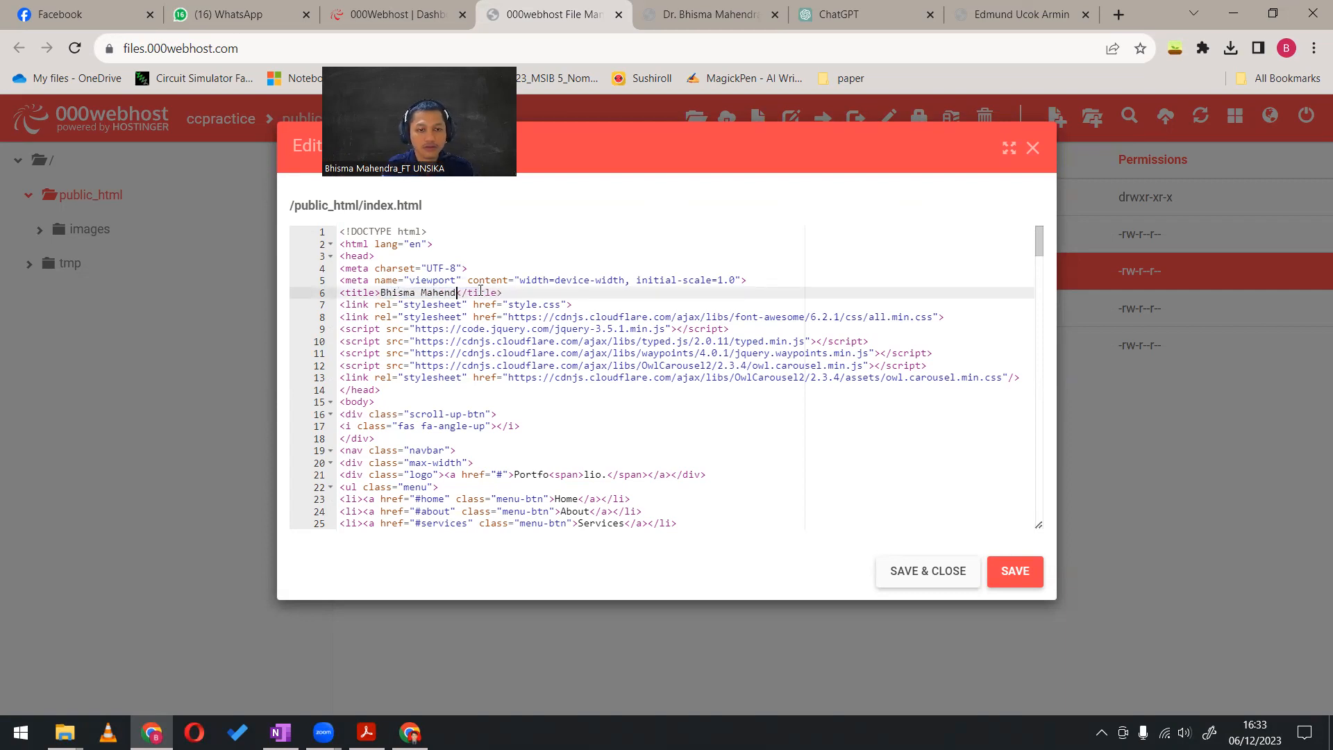
# Replace the name in the home section's text-2 line with the site owner's first name
pyautogui.scroll(-2, 534, 309)
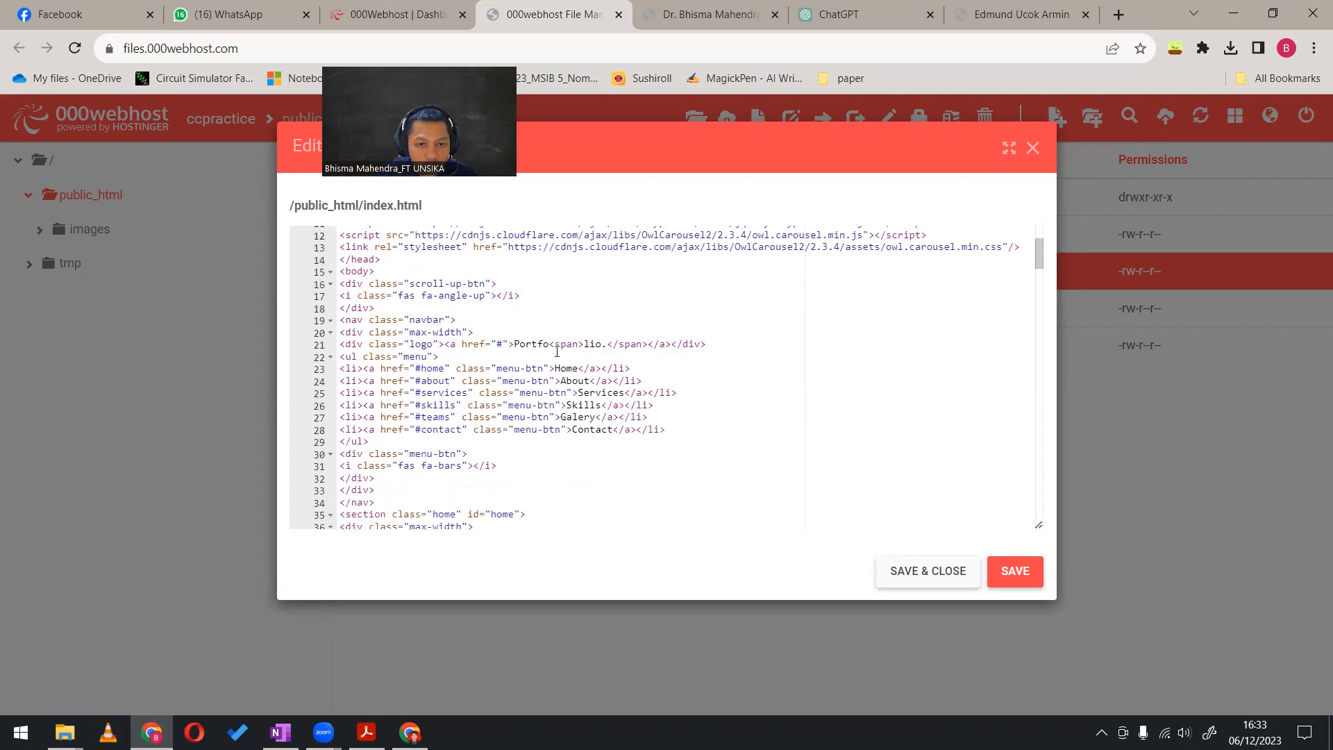
pyautogui.scroll(2, 556, 351)
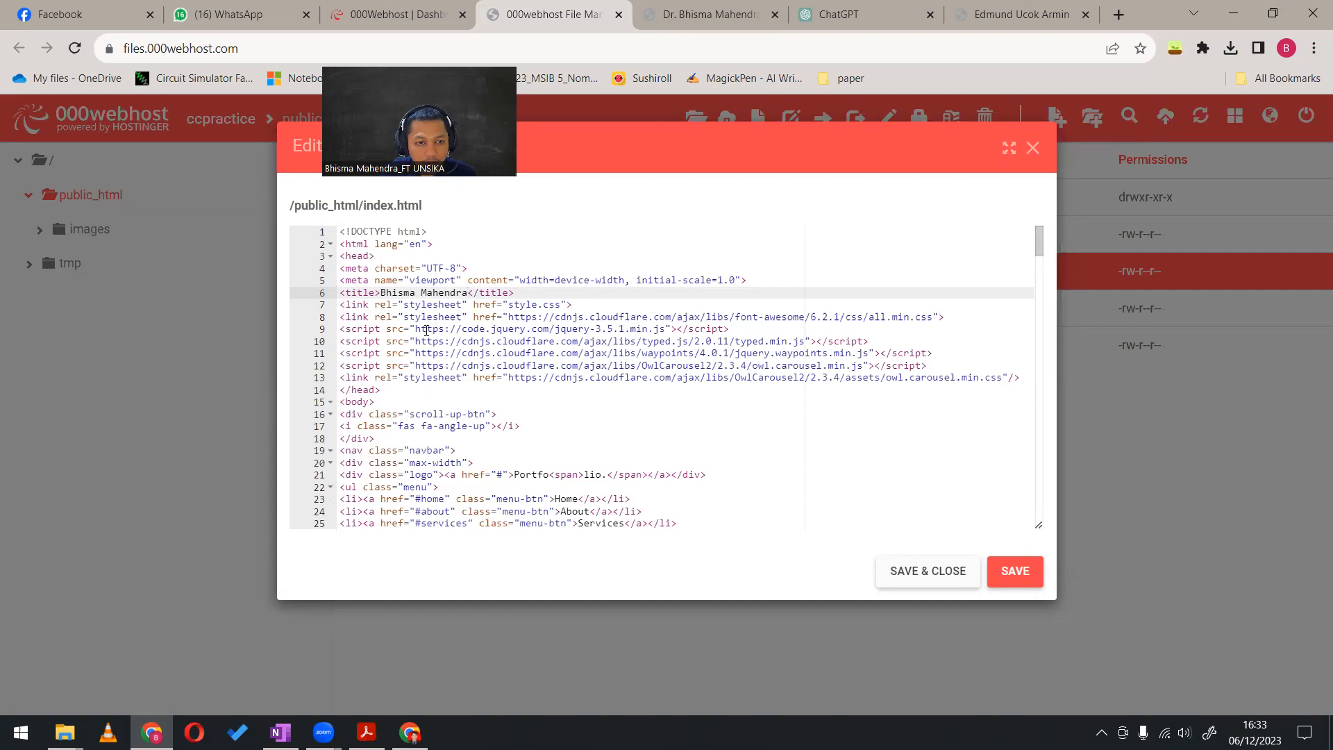
pyautogui.scroll(-2, 465, 358)
pyautogui.scroll(-1, 445, 333)
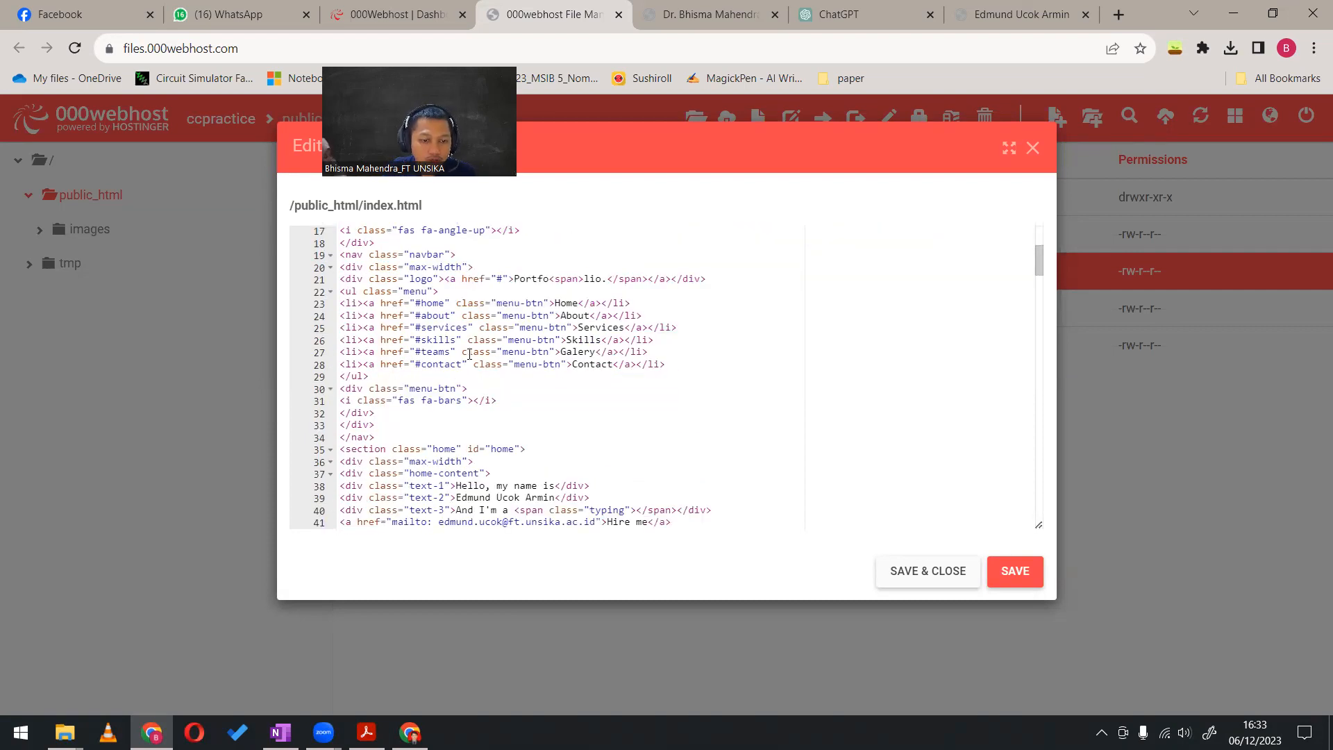
pyautogui.scroll(-1, 465, 359)
pyautogui.scroll(-1, 465, 380)
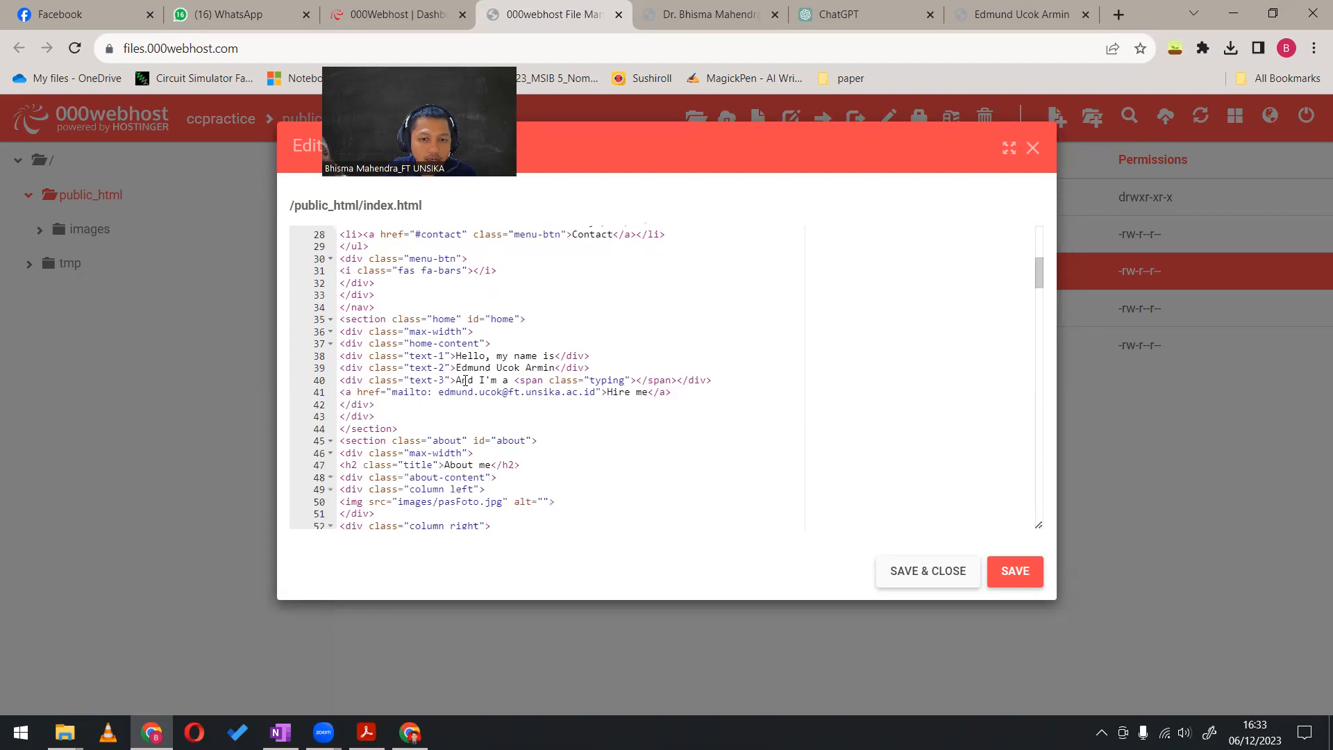
pyautogui.moveTo(458, 367); pyautogui.dragTo(557, 367)
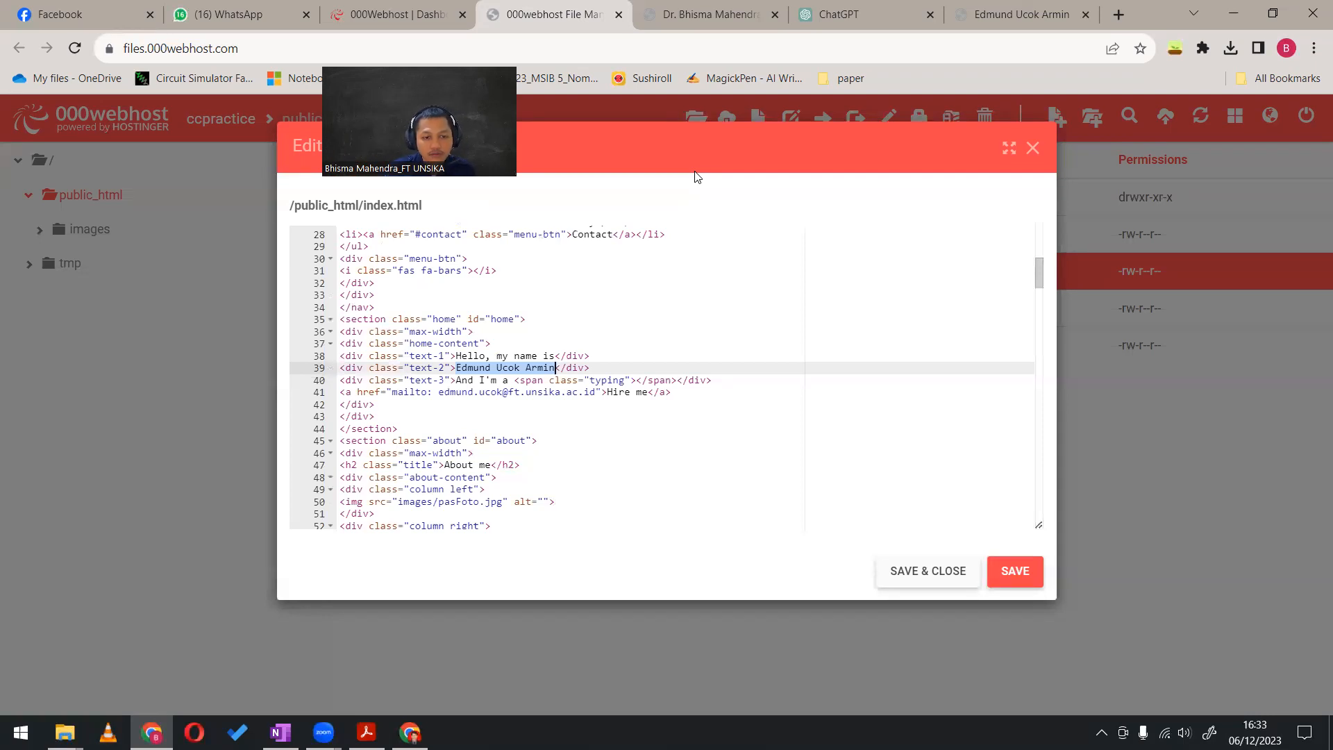
pyautogui.write('Bhisma')
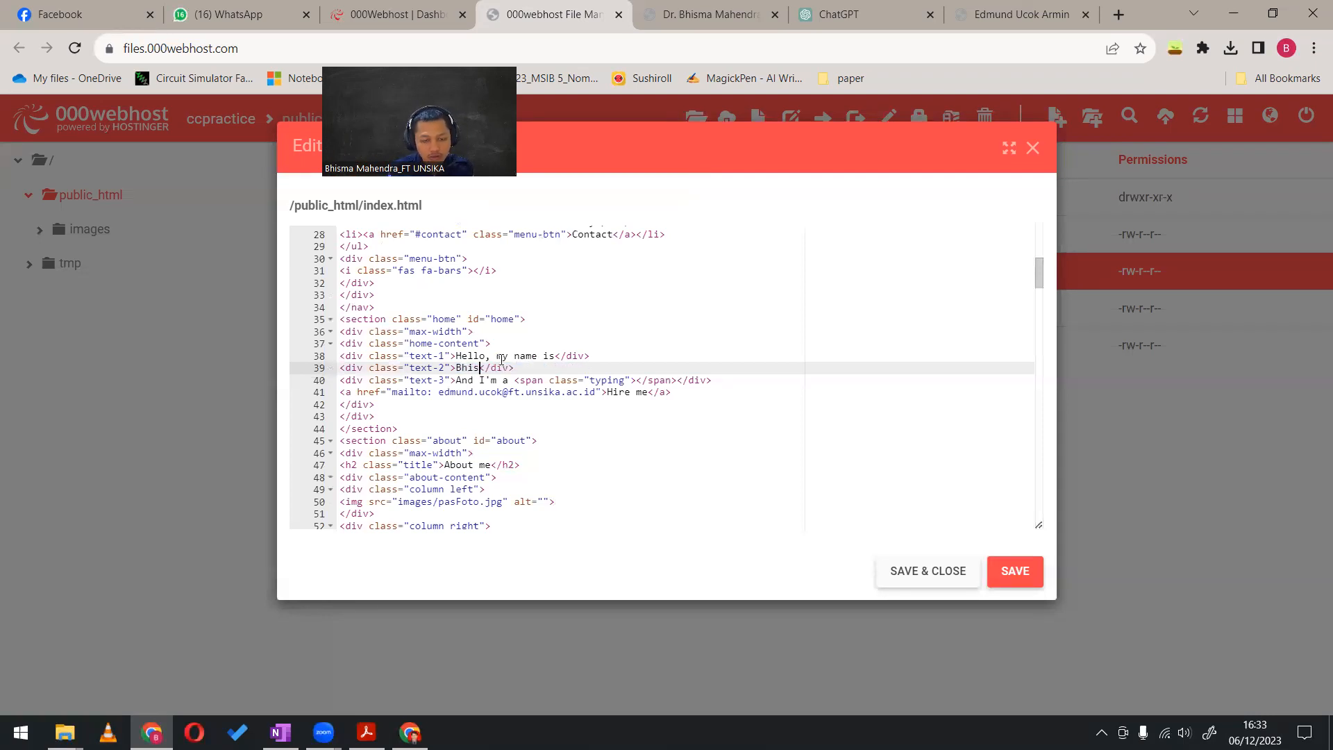
pyautogui.press('BackSpace')
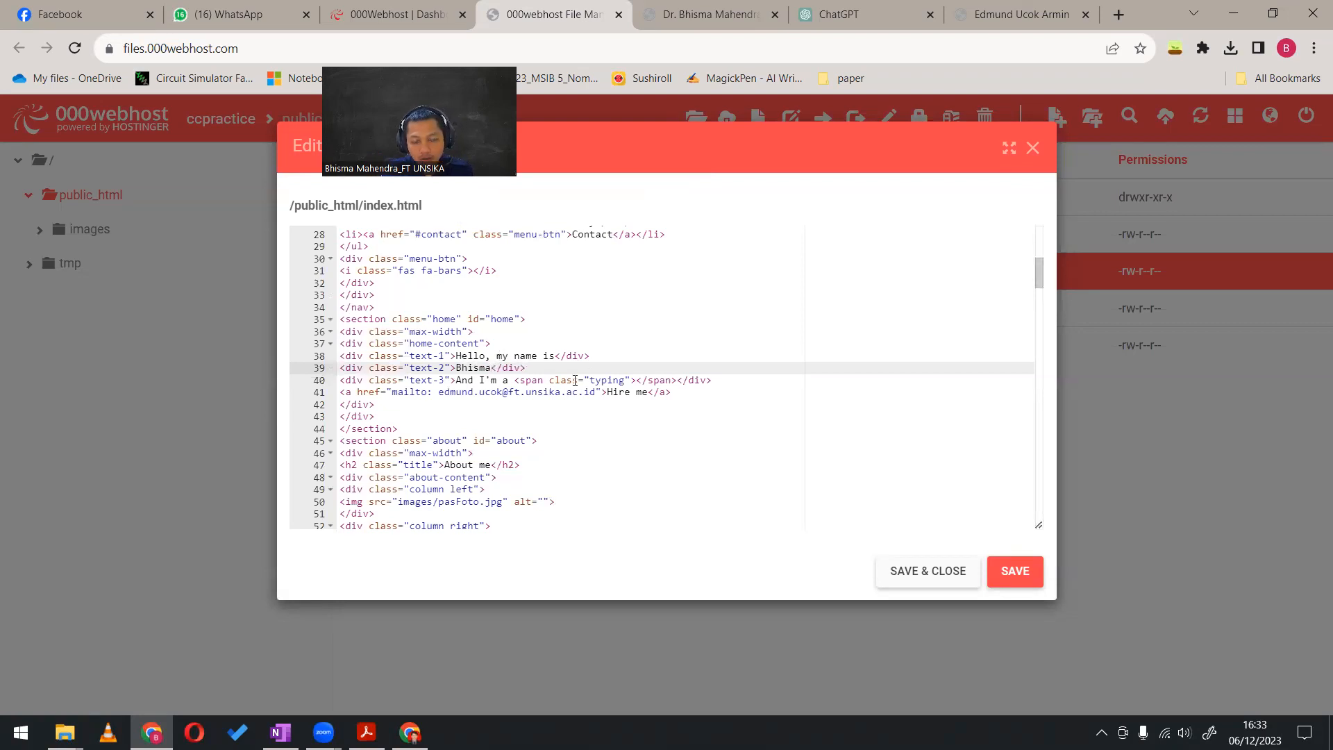
# Change the mailto address of the home section's Hire me link to the site owner's e-mail
pyautogui.moveTo(438, 392); pyautogui.dragTo(502, 392)
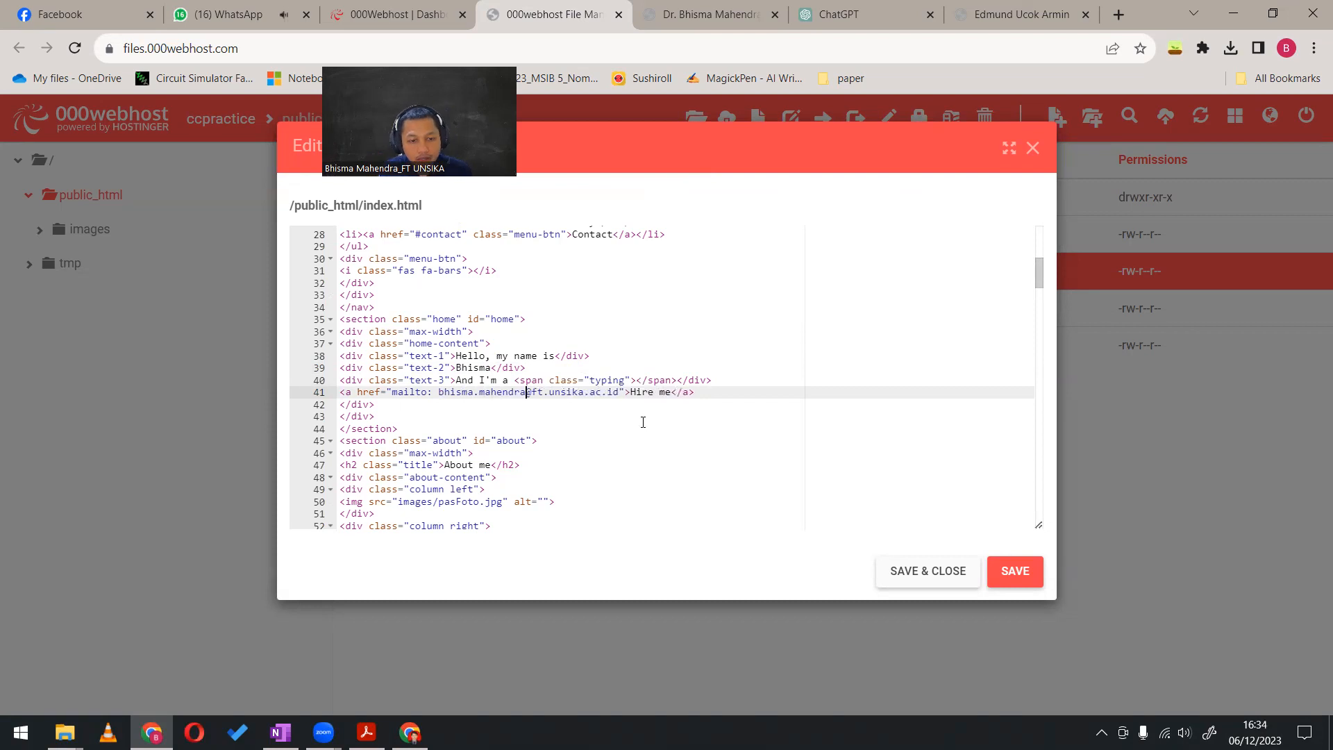
# Review the remaining sections of index.html through to the end of the code, and save and close the file
pyautogui.scroll(-1, 643, 422)
pyautogui.scroll(-2, 671, 434)
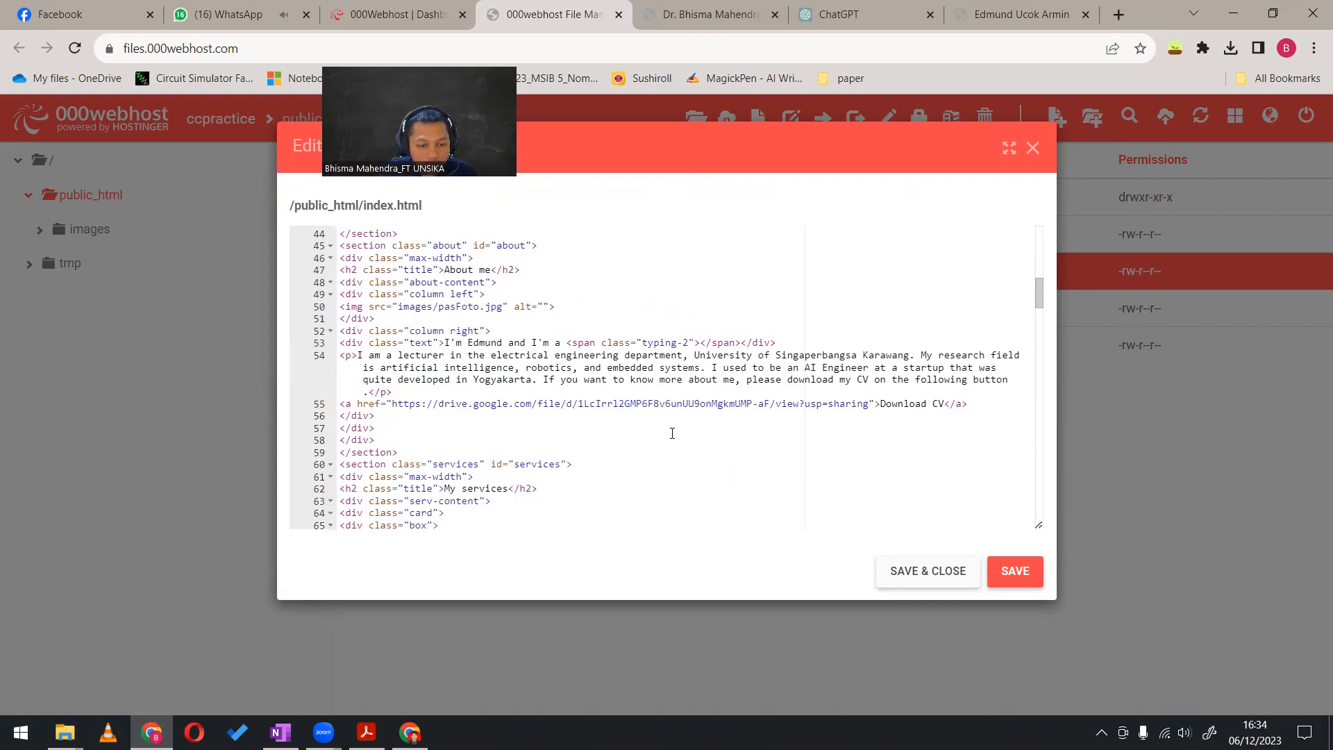
pyautogui.scroll(-8, 671, 433)
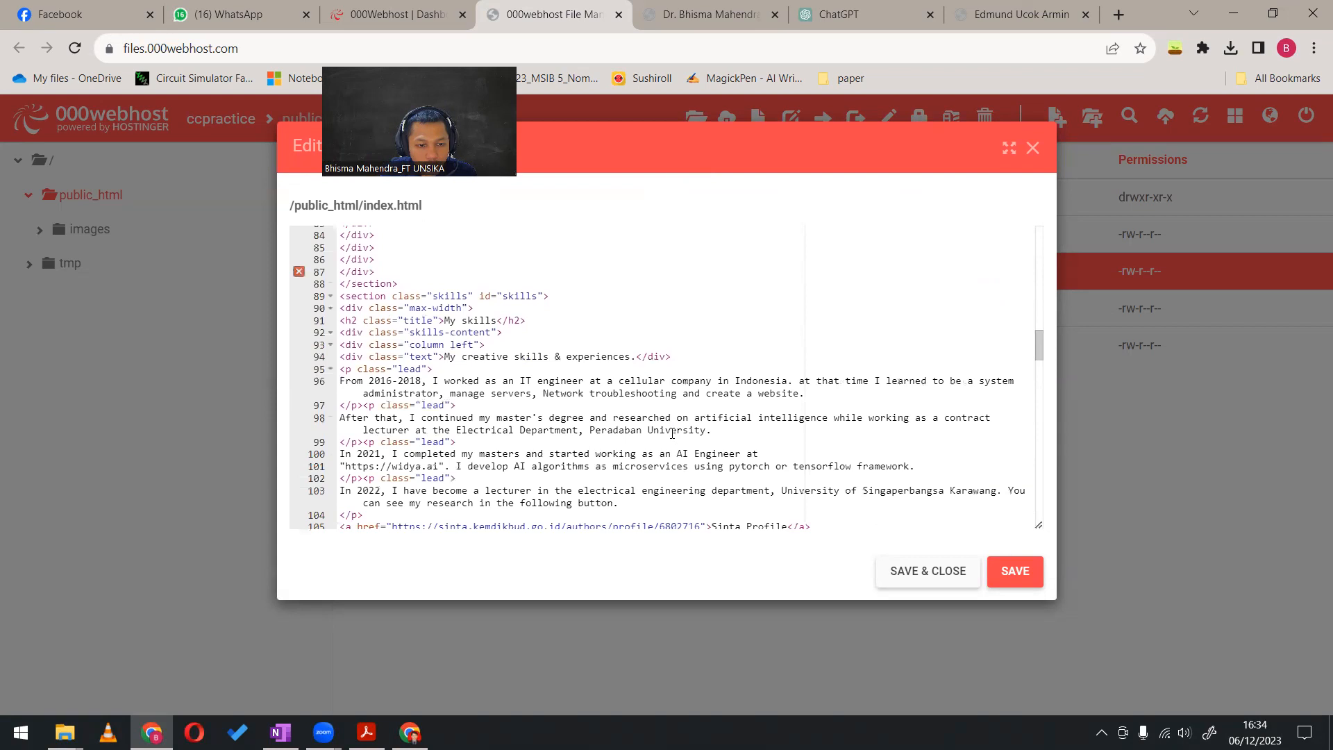
pyautogui.scroll(-1, 671, 433)
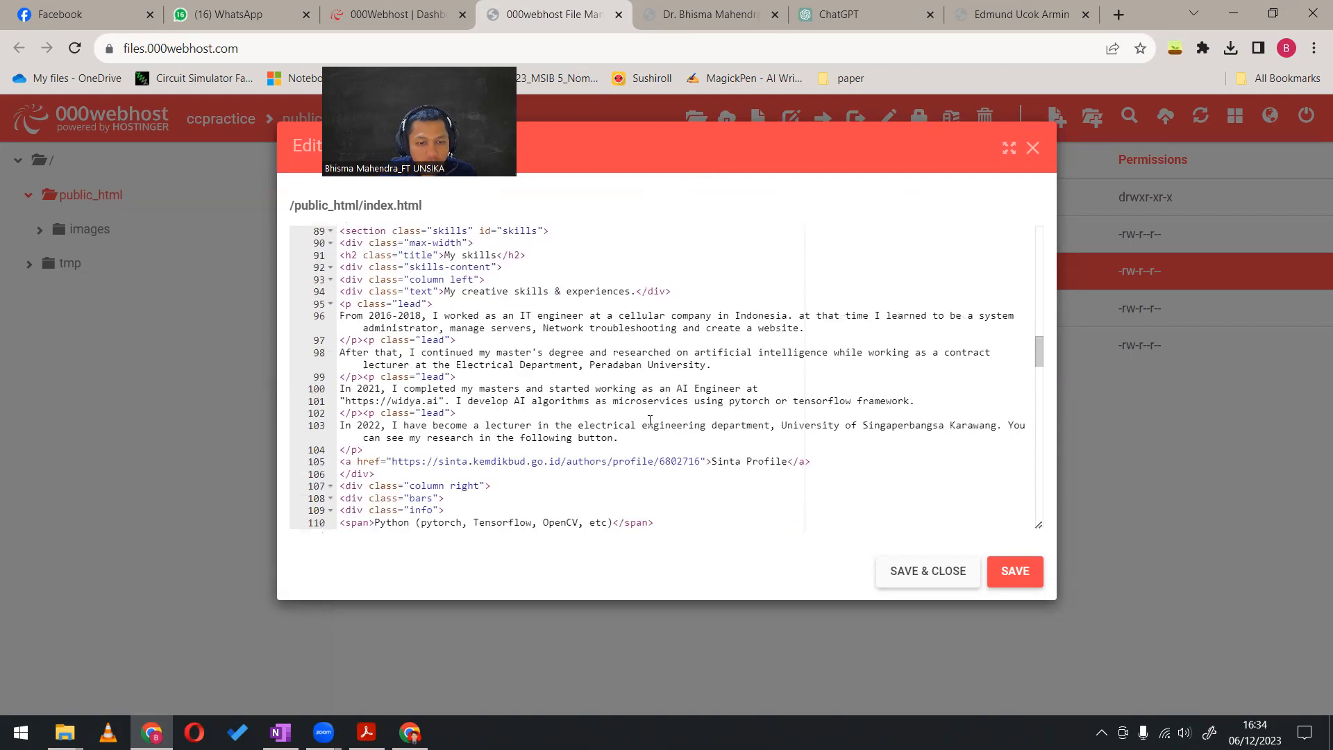
pyautogui.scroll(-1, 575, 420)
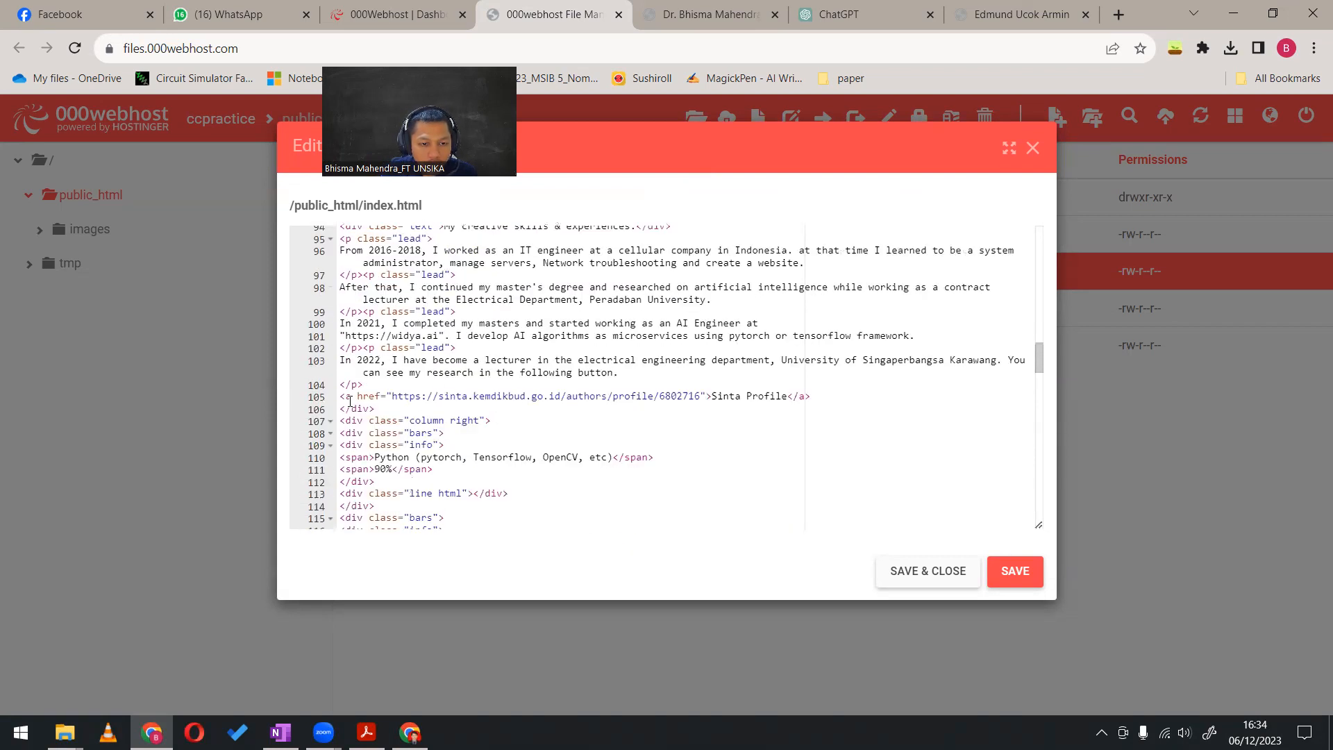
pyautogui.scroll(-3, 577, 406)
pyautogui.scroll(-5, 570, 407)
pyautogui.scroll(-14, 569, 407)
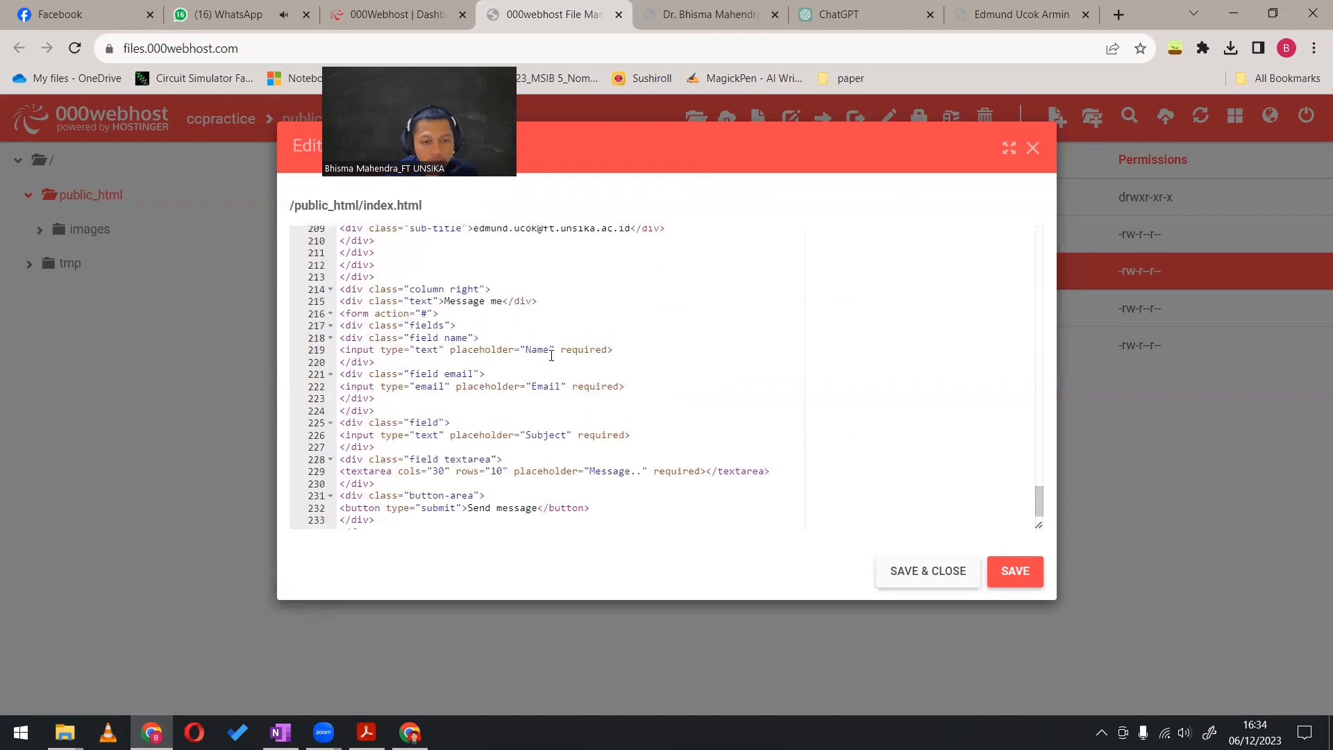
pyautogui.scroll(-2, 567, 374)
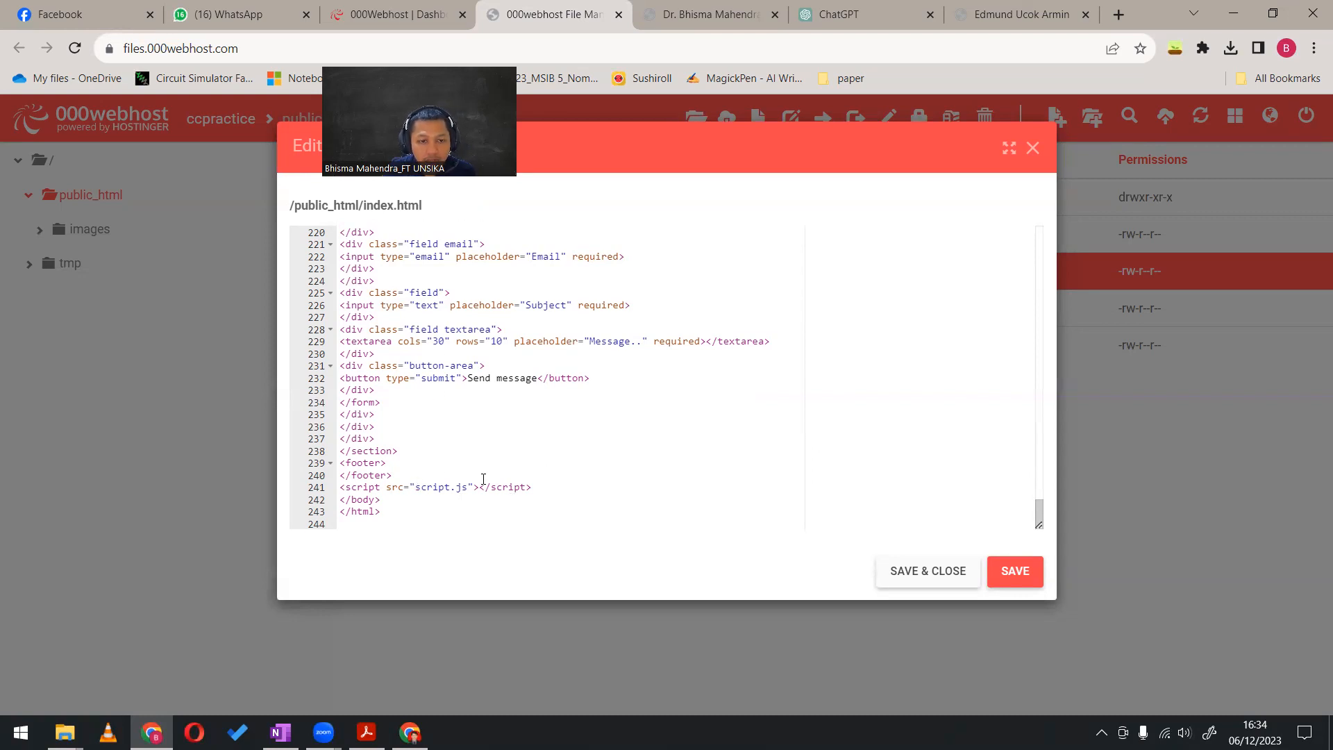
pyautogui.scroll(3, 483, 479)
pyautogui.scroll(-3, 645, 401)
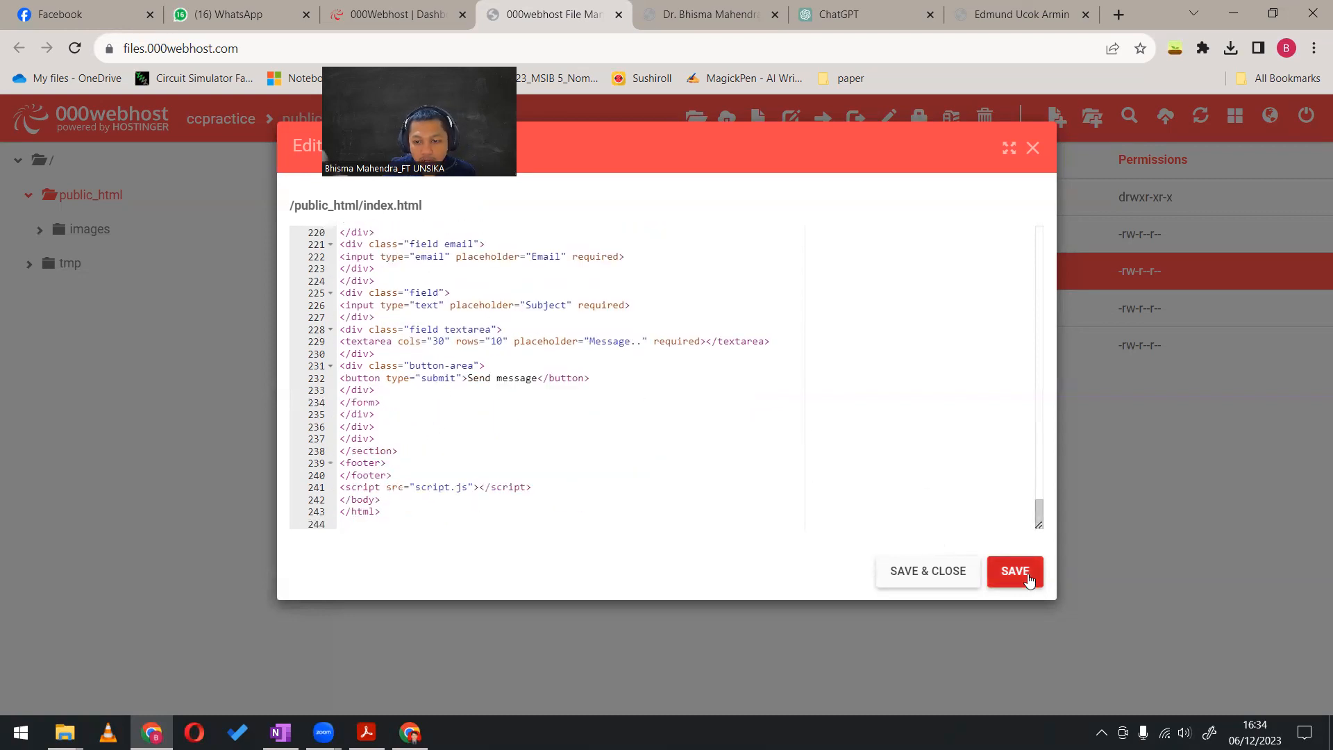
pyautogui.click(938, 574)
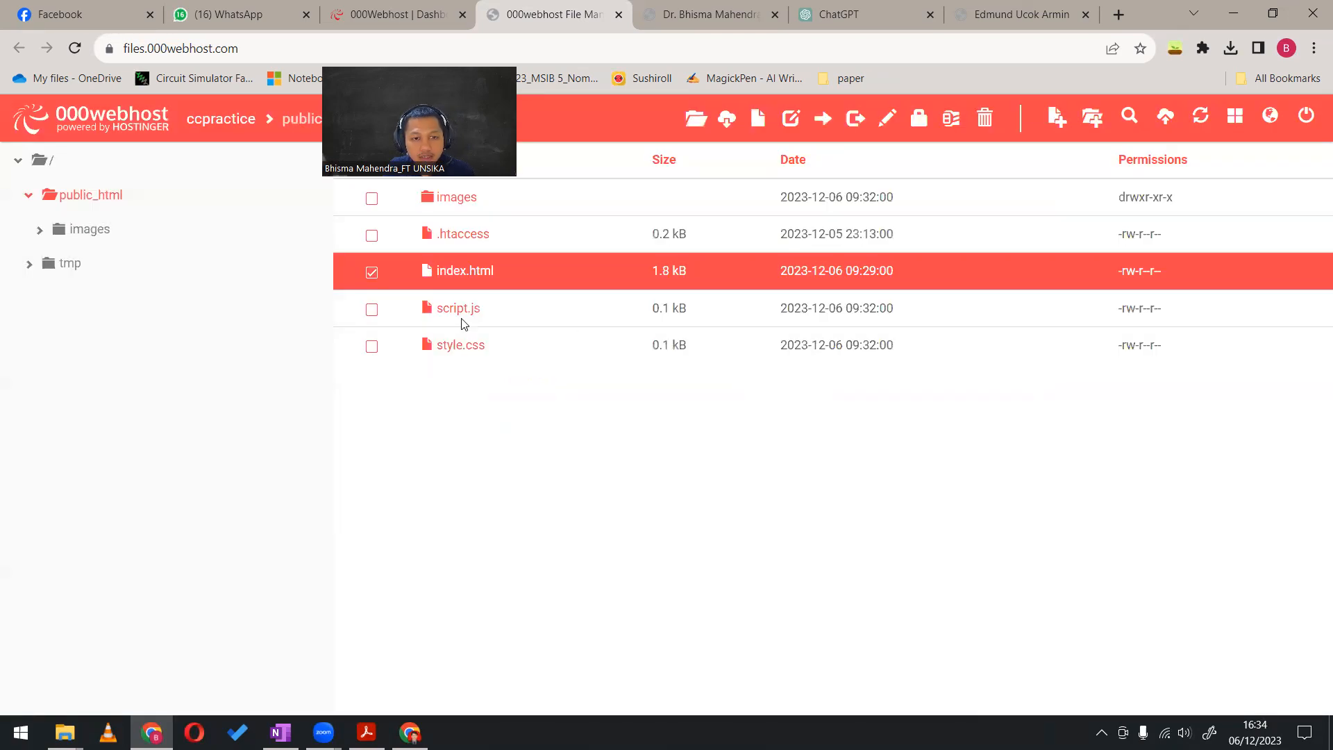
# Open script.js in public_html for editing and copy the entire script.js code from the example portfolio site
pyautogui.click(465, 316)
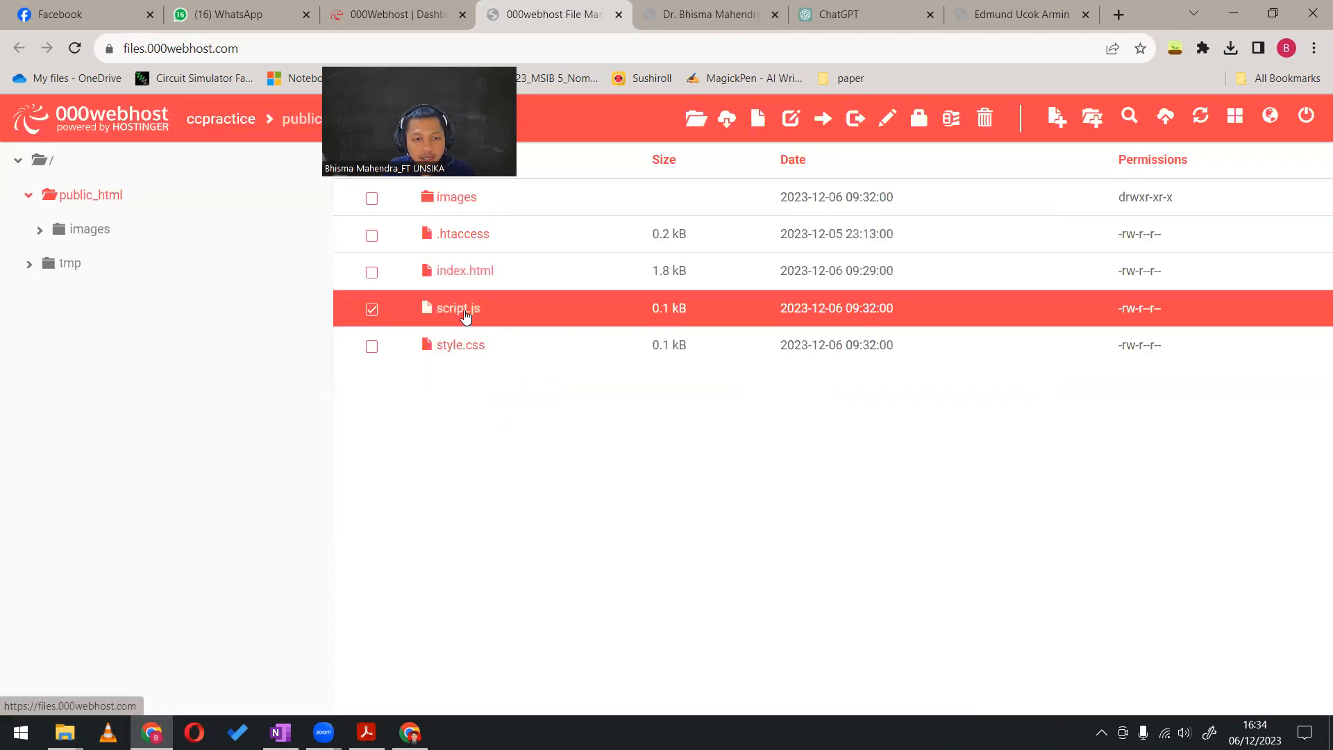
pyautogui.rightClick(466, 313)
pyautogui.click(569, 521)
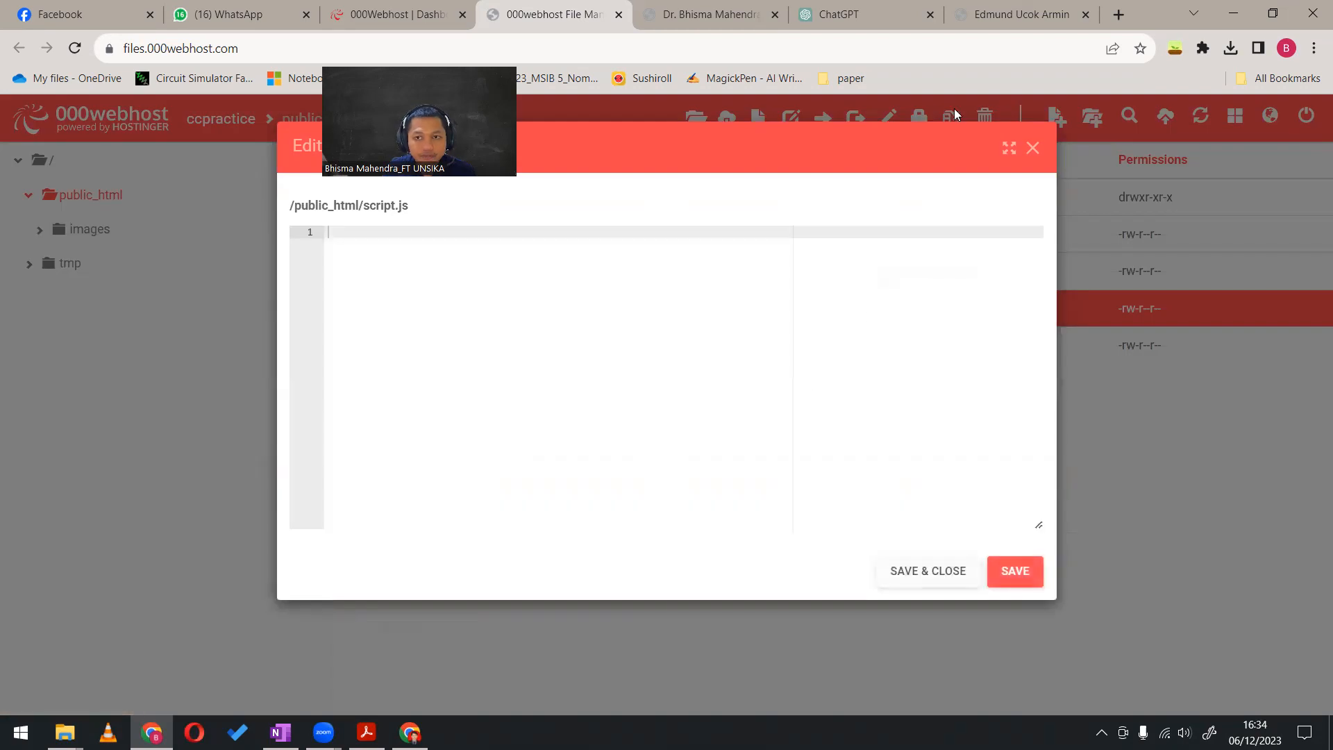
pyautogui.click(1019, 14)
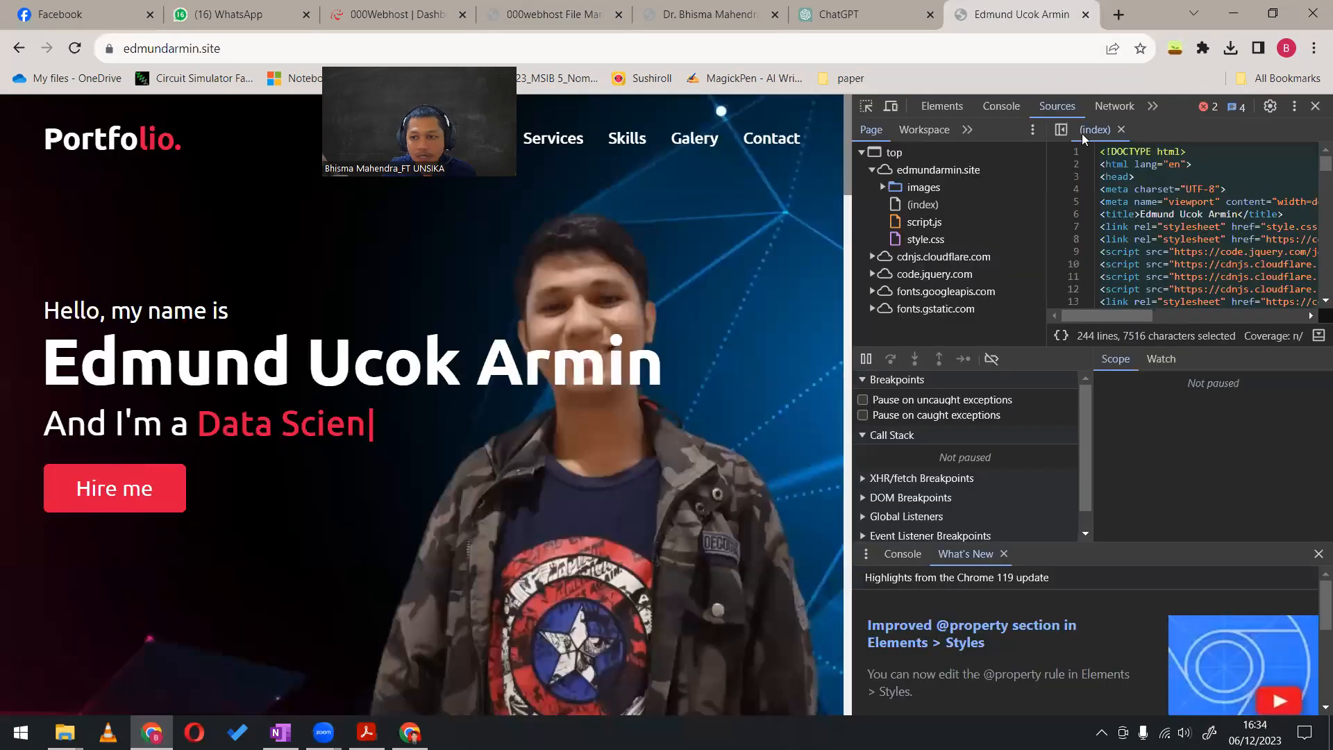
pyautogui.click(924, 222)
pyautogui.click(1154, 153)
pyautogui.hotkey('ctrl', 'a')
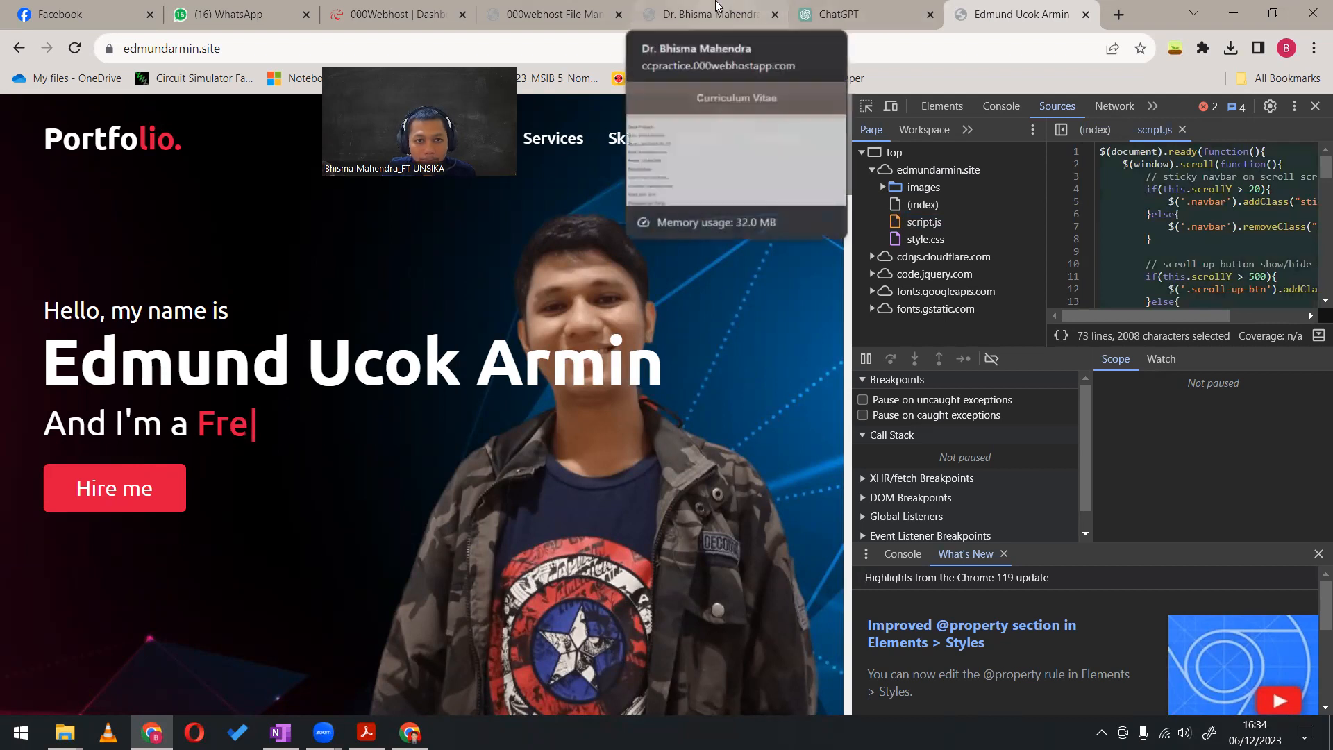
# Paste the copied code into the empty script.js, look it over, and save and close the file
pyautogui.click(529, 10)
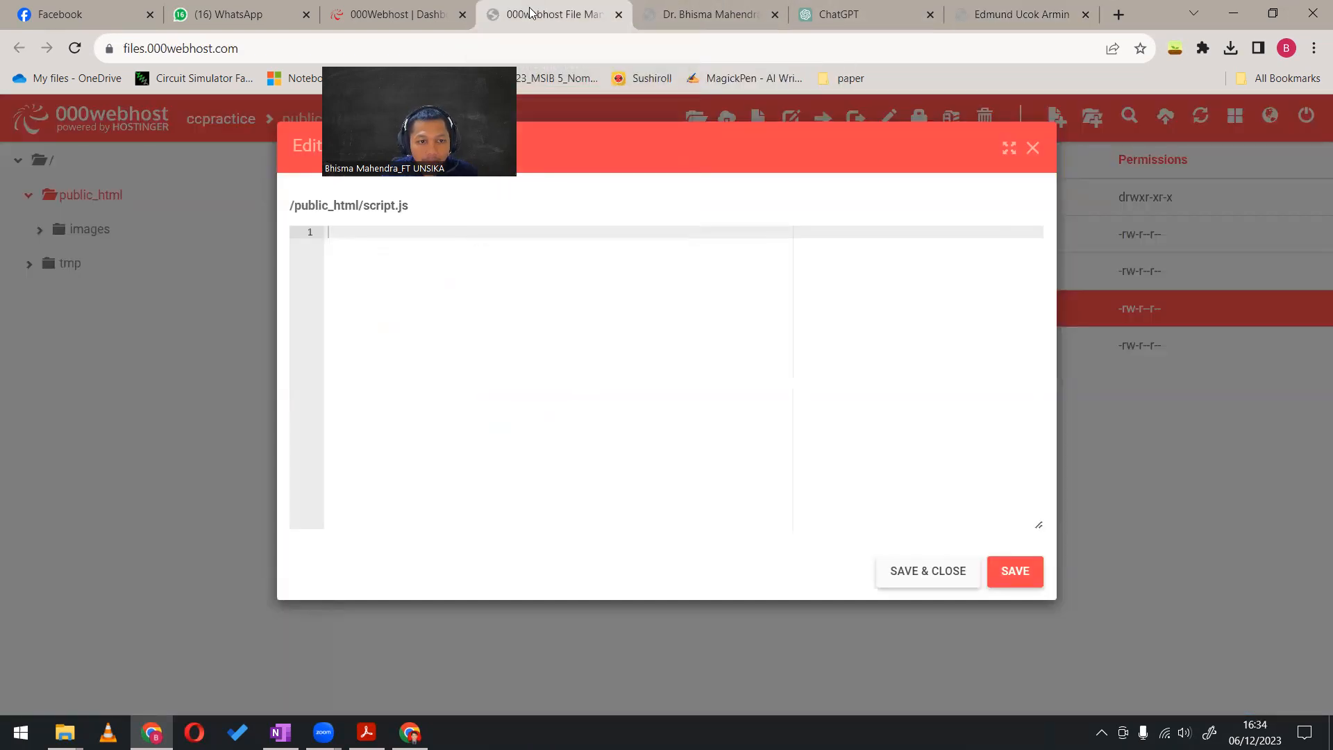
pyautogui.hotkey('ctrl', 'v')
pyautogui.scroll(5, 527, 389)
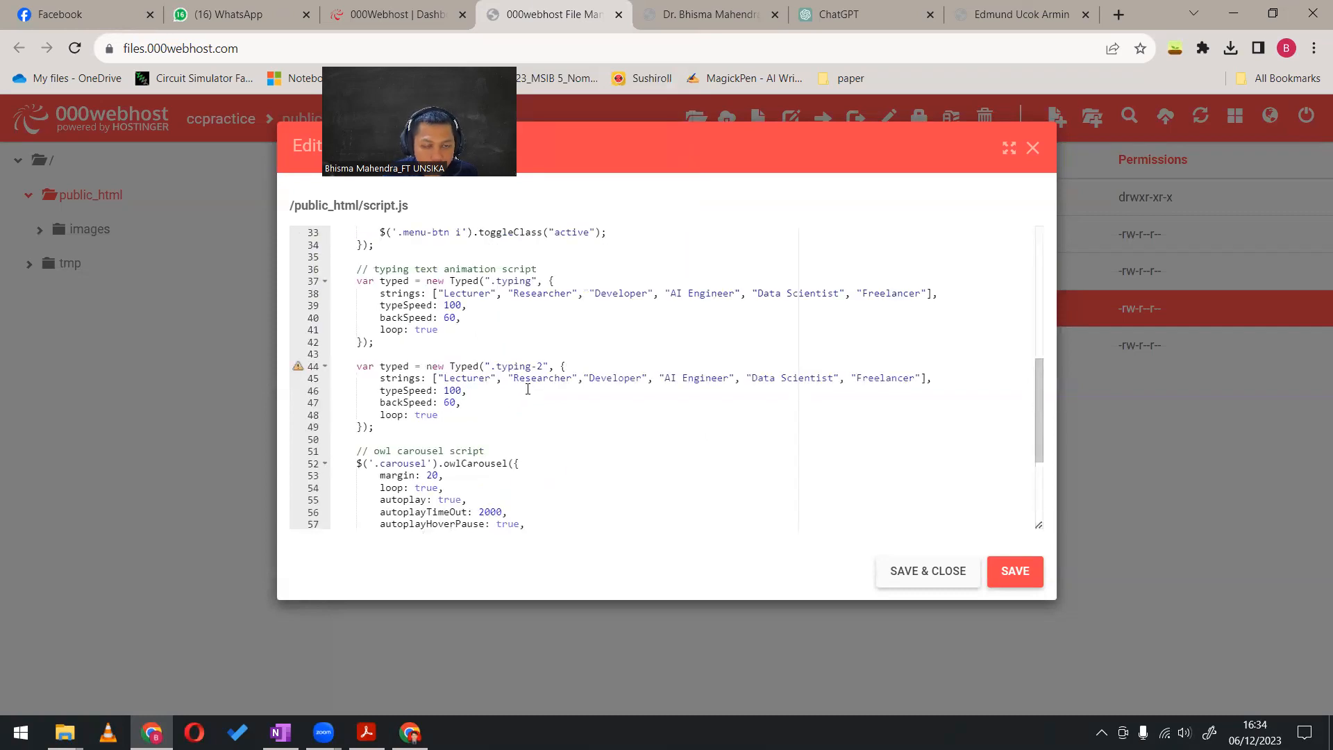
pyautogui.scroll(6, 527, 389)
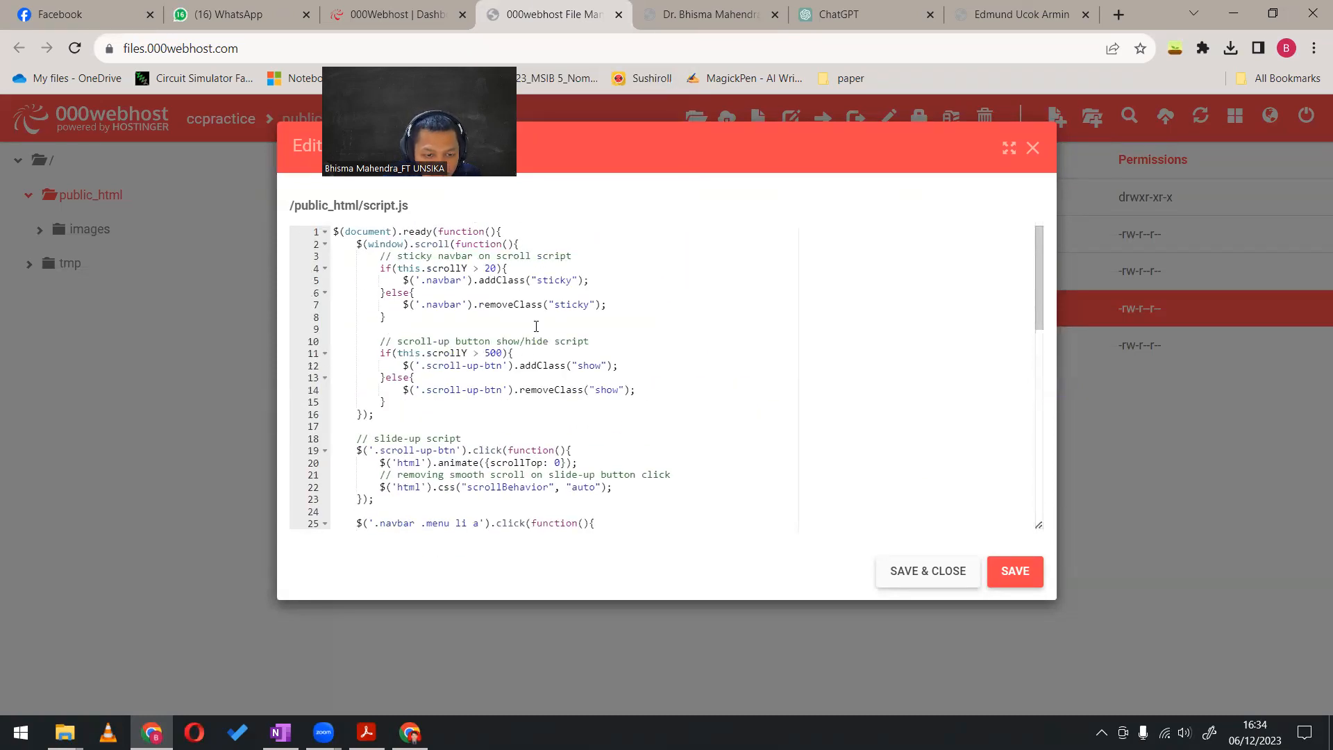
pyautogui.scroll(-10, 715, 406)
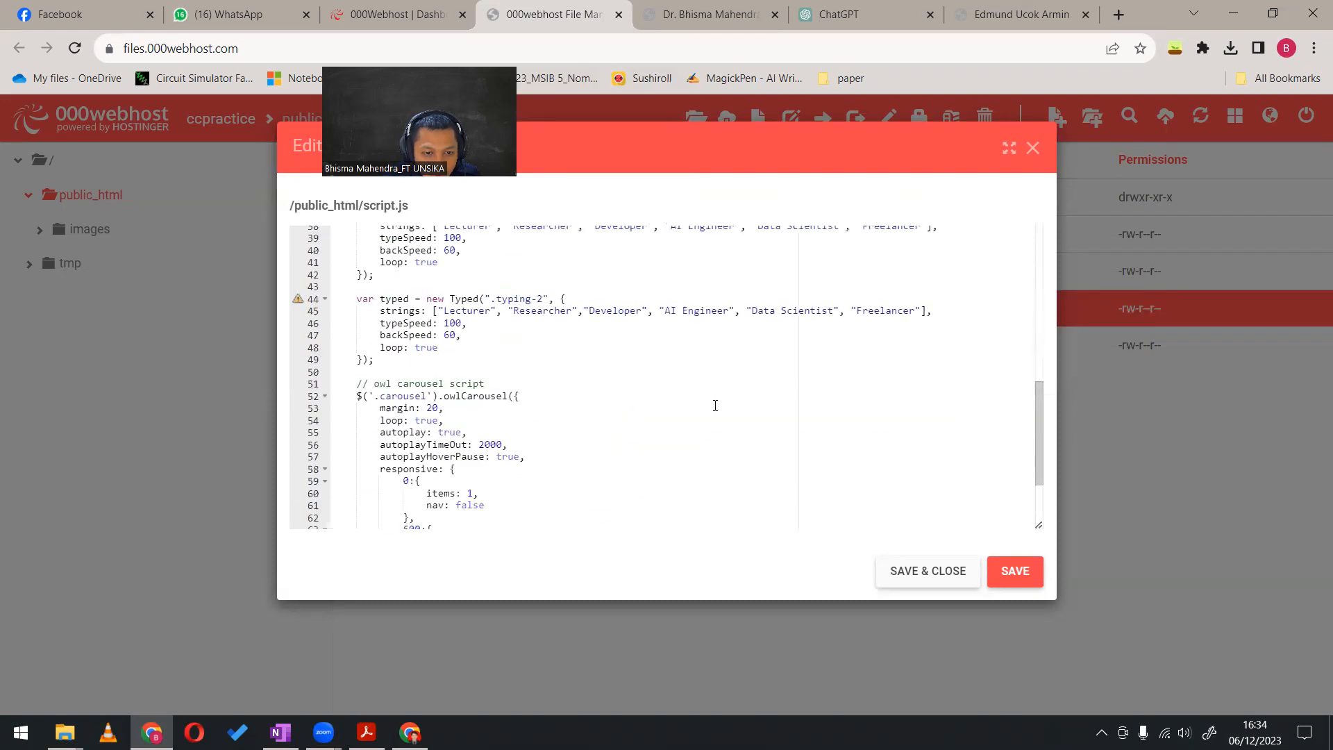
pyautogui.click(950, 584)
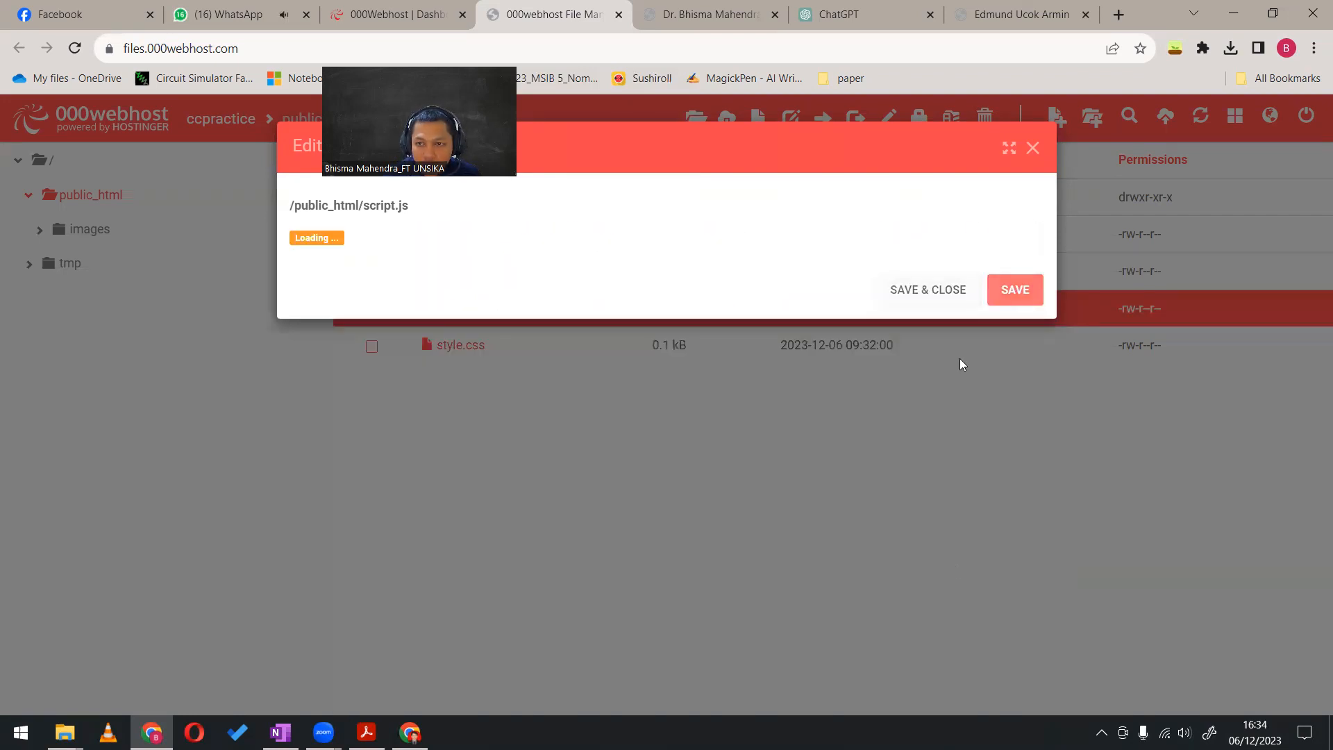
# Copy the entire style.css code from the example portfolio site's sources
pyautogui.click(1020, 14)
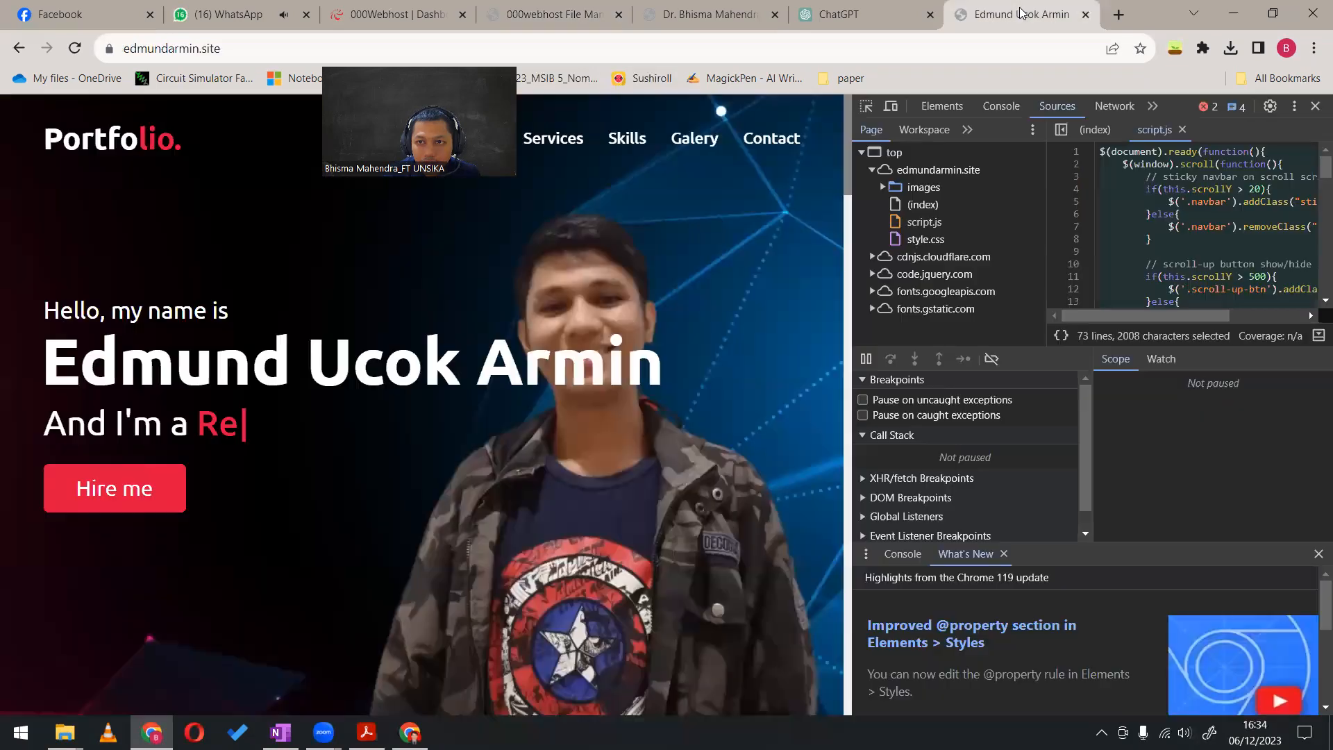
pyautogui.click(925, 238)
pyautogui.click(1129, 157)
pyautogui.hotkey('ctrl', 'a')
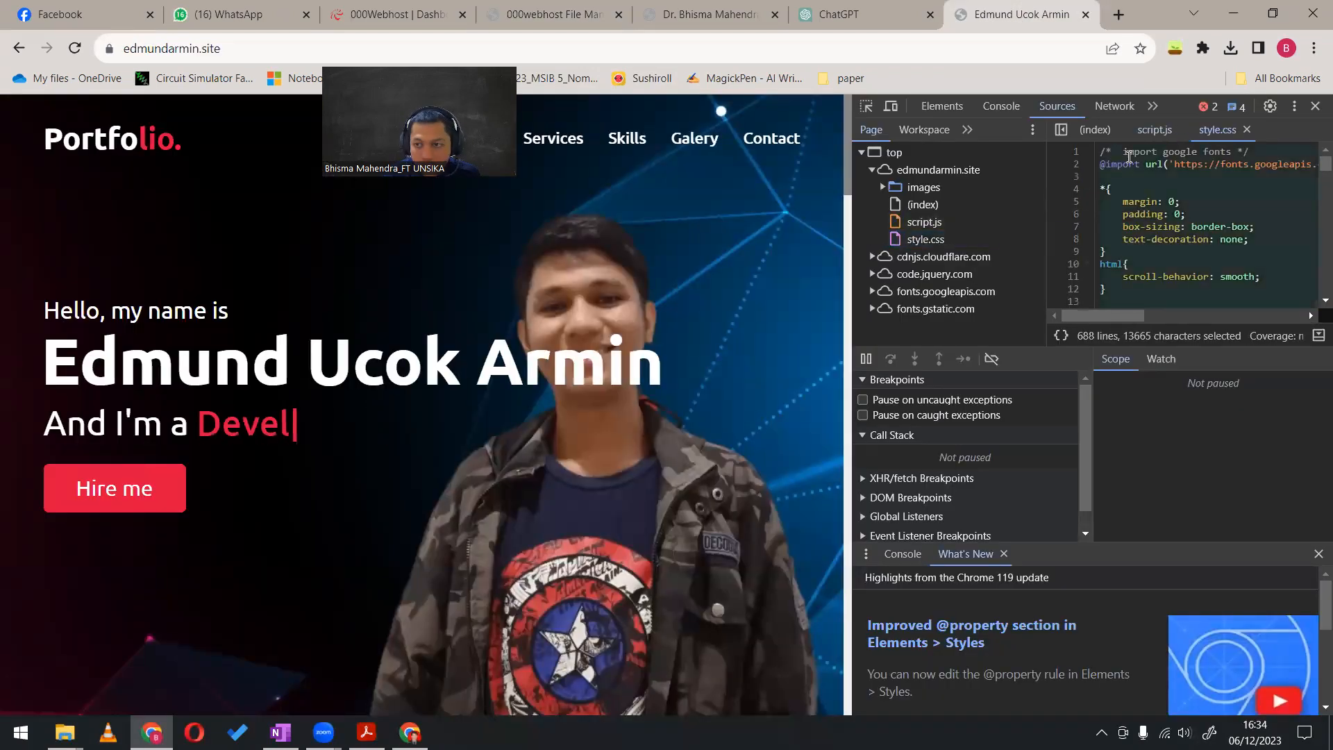
# Open style.css in public_html for editing, paste the copied code into it, and save and close the file
pyautogui.click(575, 13)
pyautogui.click(658, 7)
pyautogui.click(531, 10)
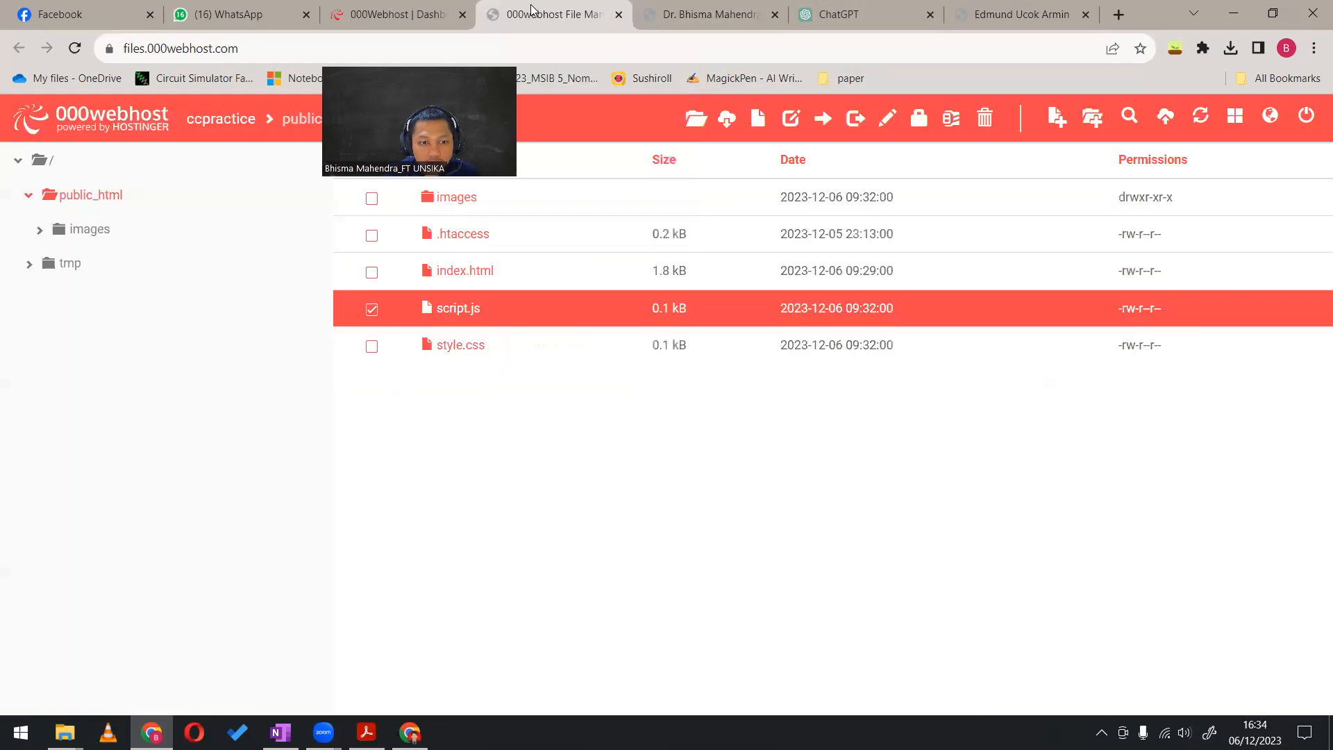
pyautogui.rightClick(448, 356)
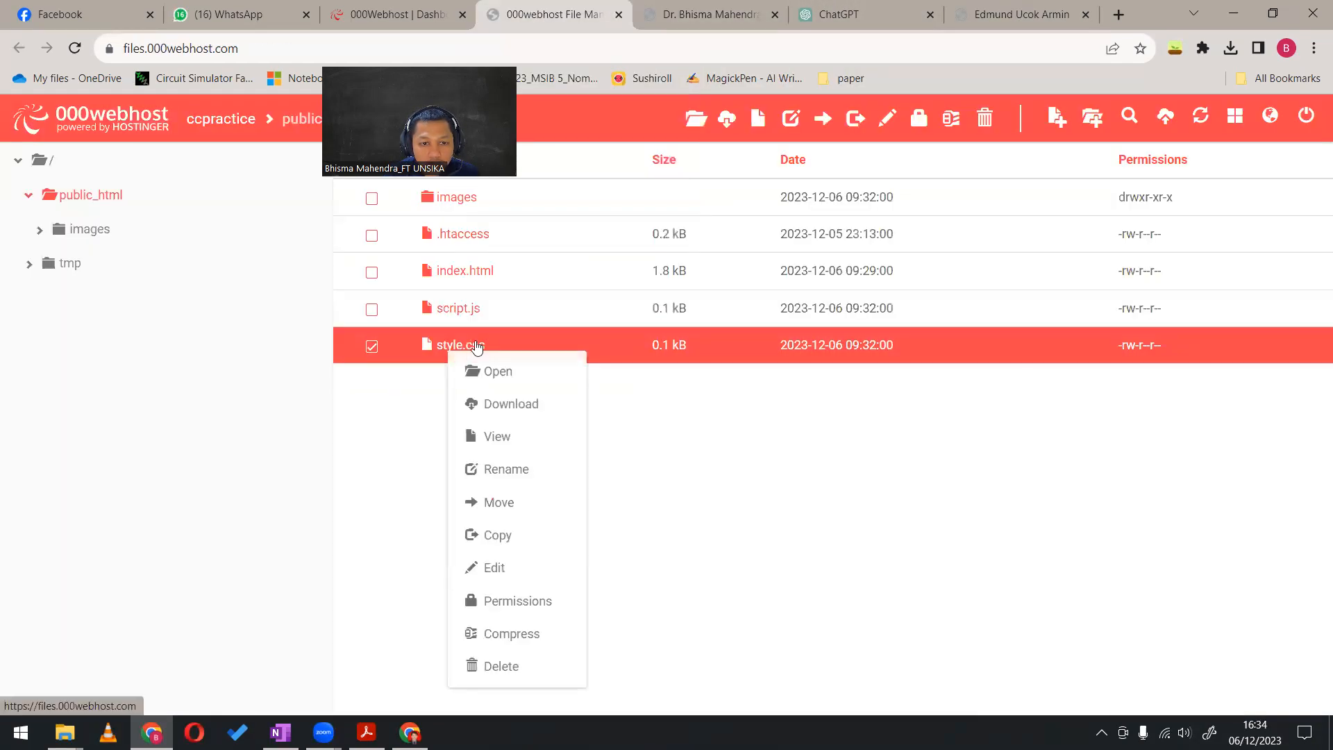
pyautogui.click(538, 563)
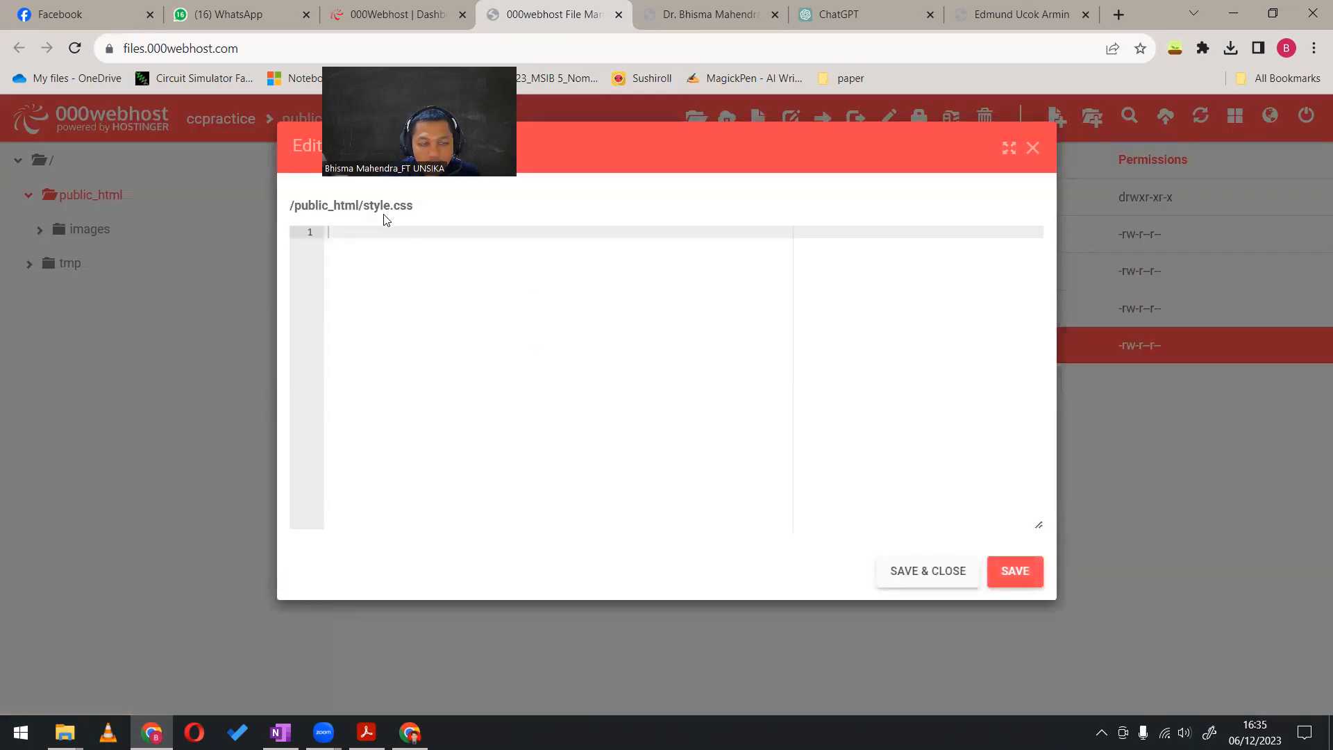
pyautogui.hotkey('ctrl', 'v')
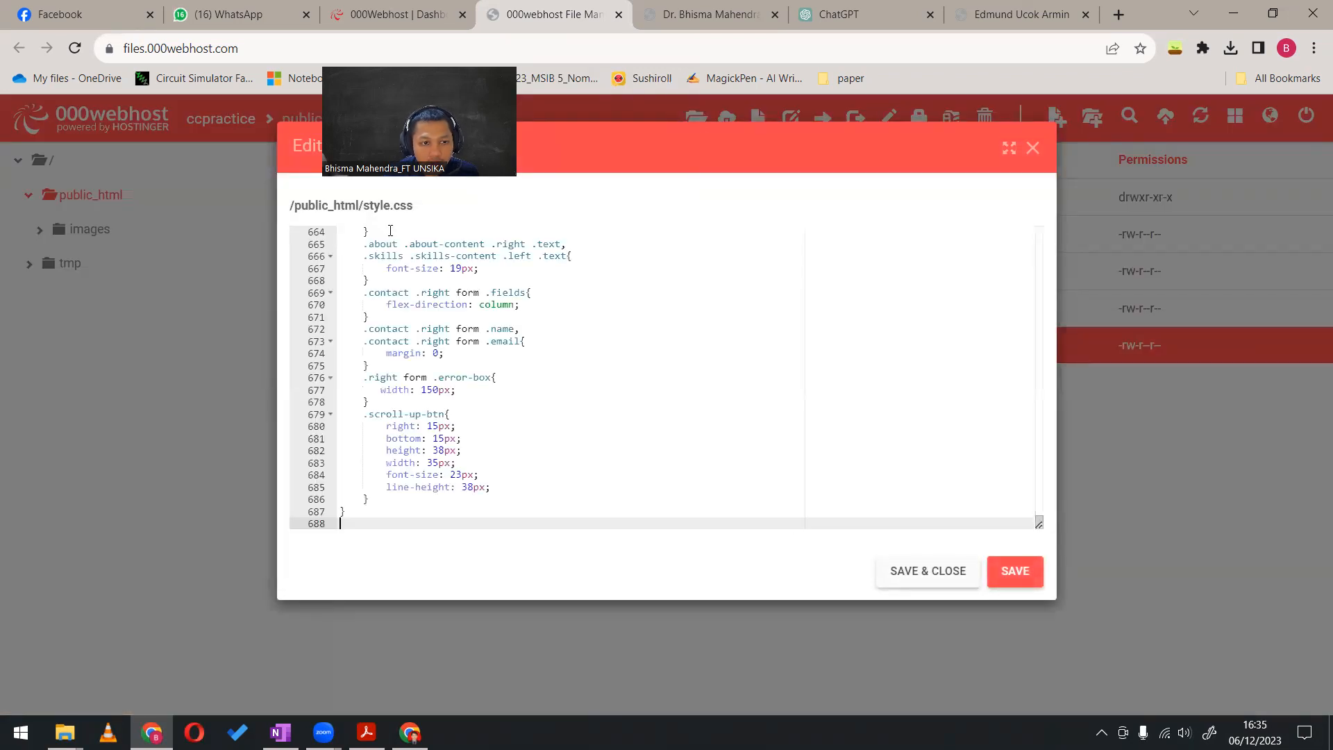
pyautogui.scroll(8, 456, 389)
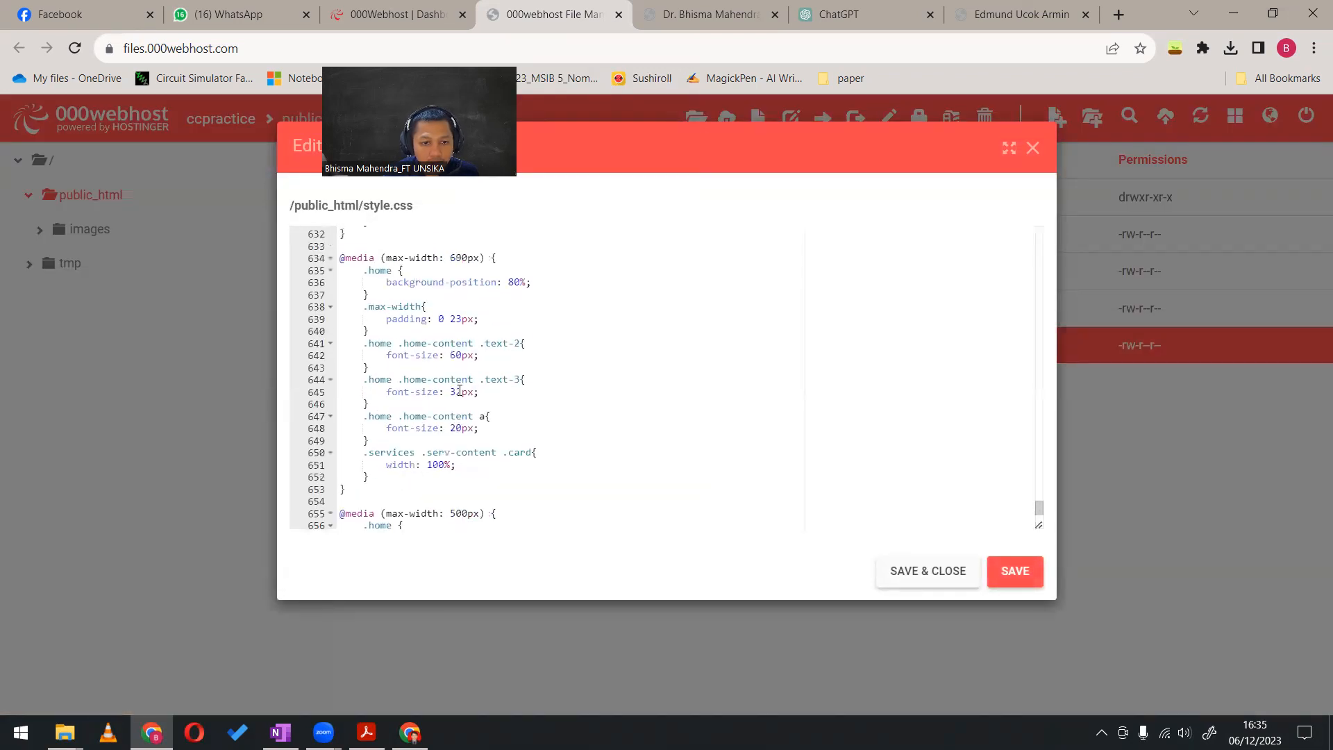
pyautogui.click(947, 572)
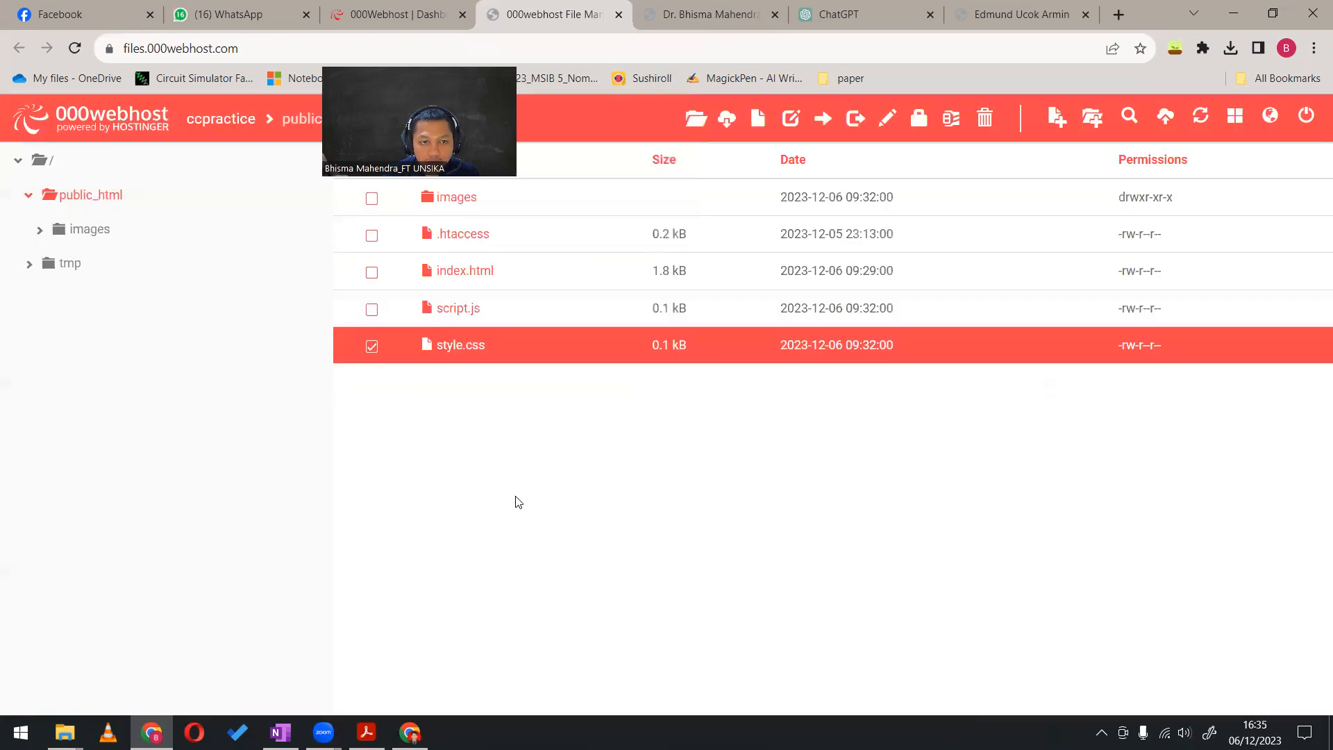
# Reload the published ccpractice site and examine how its home and About me sections render
pyautogui.click(459, 202)
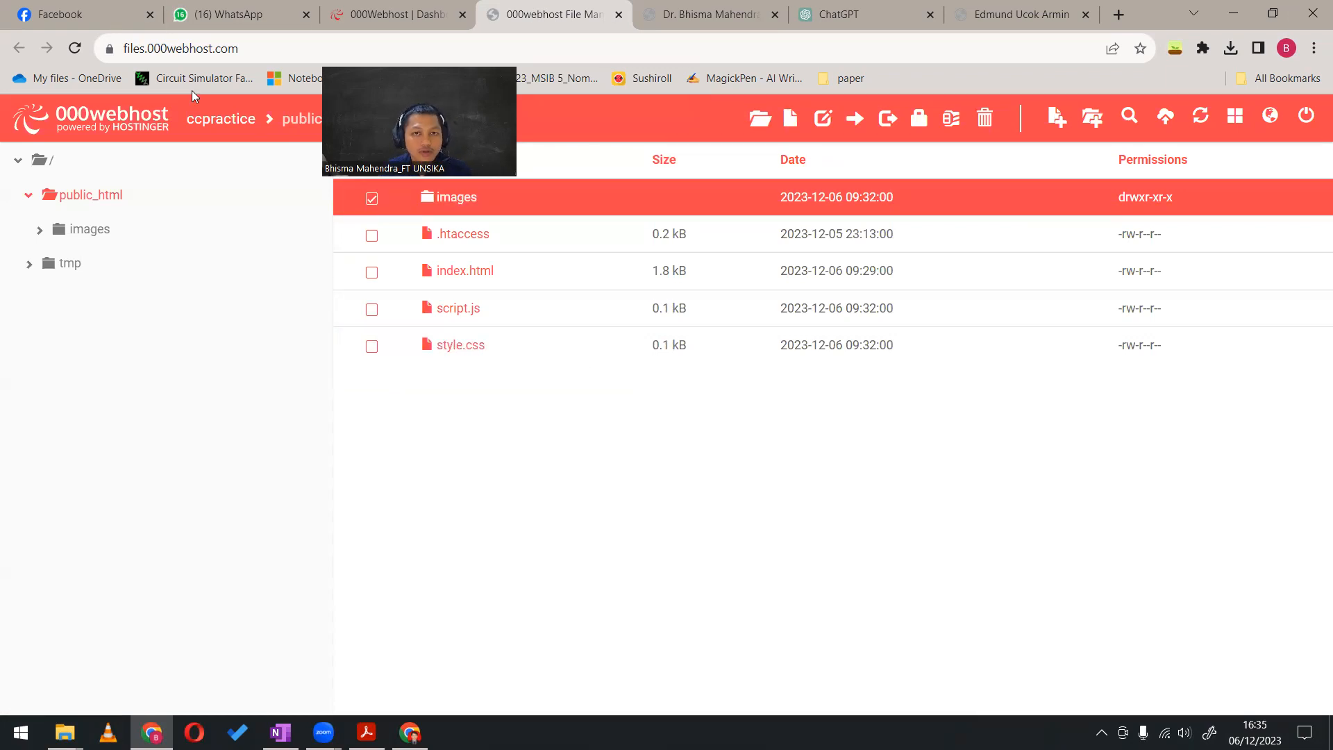
pyautogui.hotkey('ctrl', 'Tab')
pyautogui.press('F5')
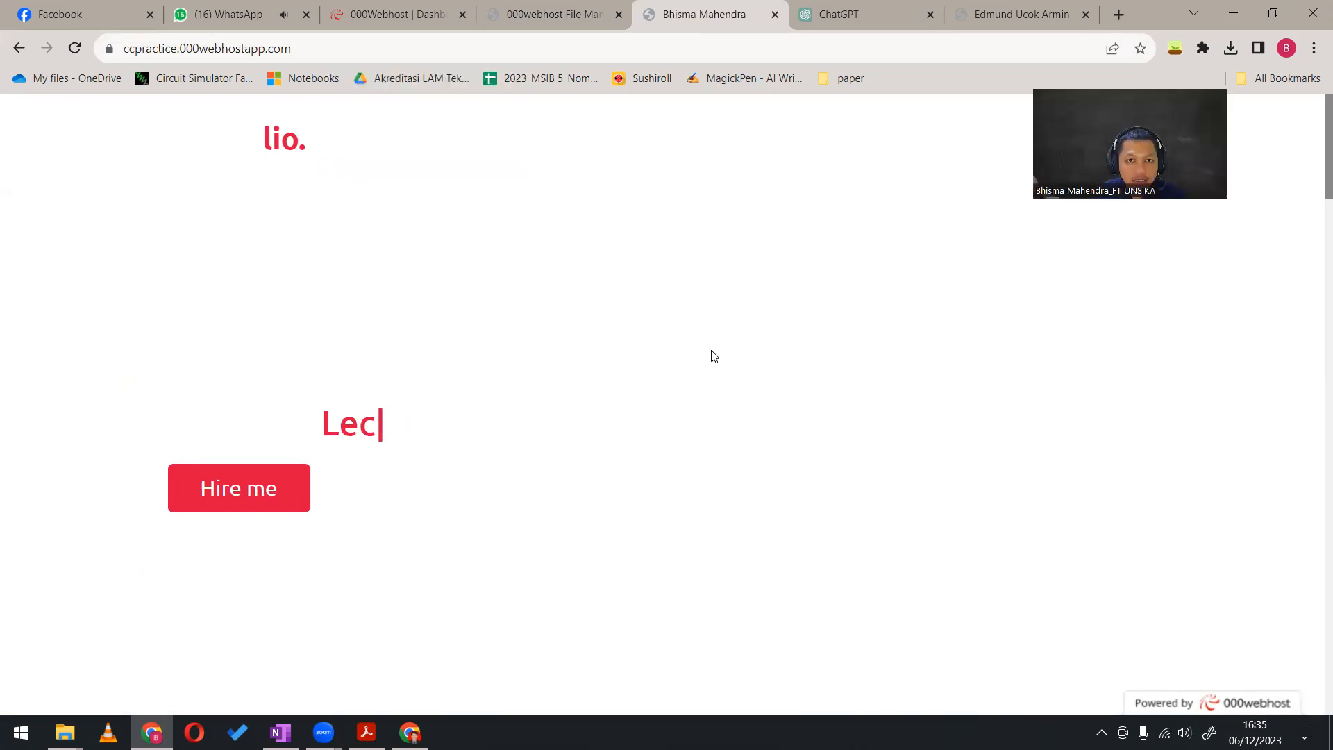
pyautogui.scroll(-7, 713, 356)
pyautogui.scroll(7, 712, 354)
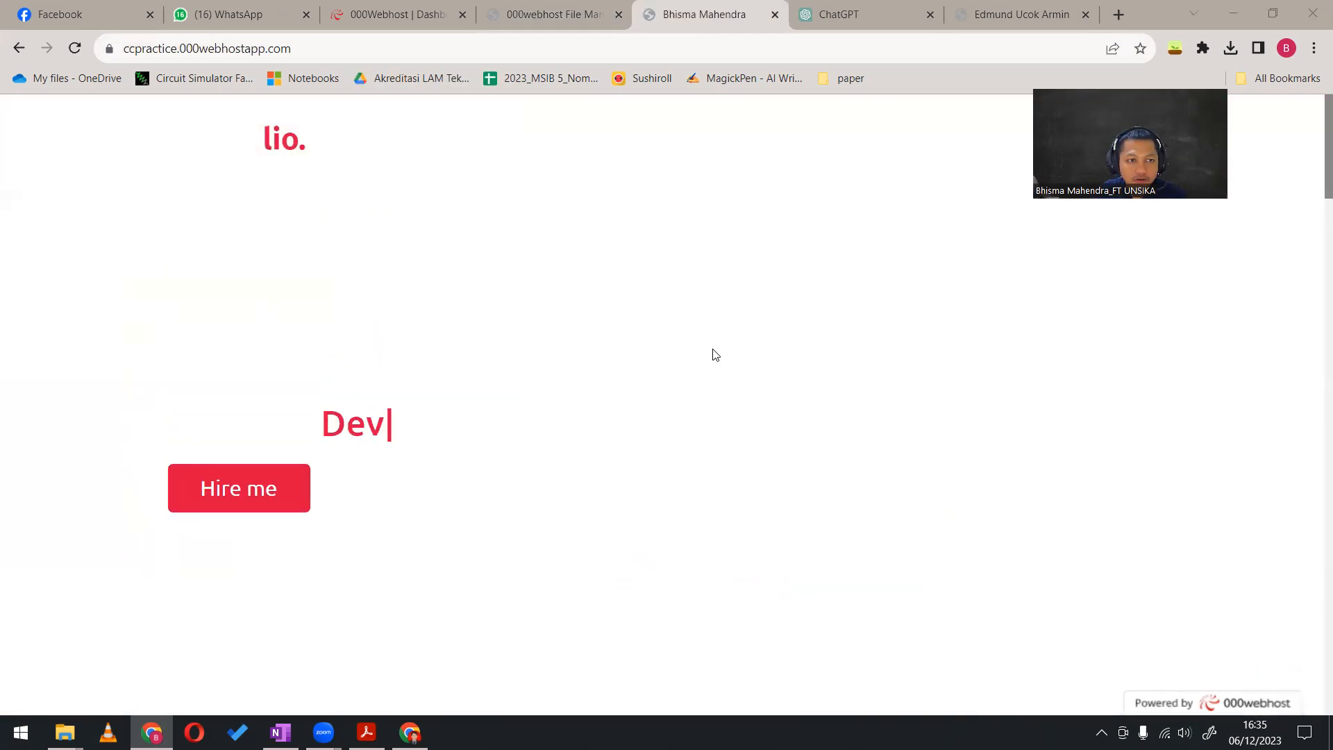
pyautogui.scroll(-3, 710, 353)
pyautogui.scroll(-2, 803, 232)
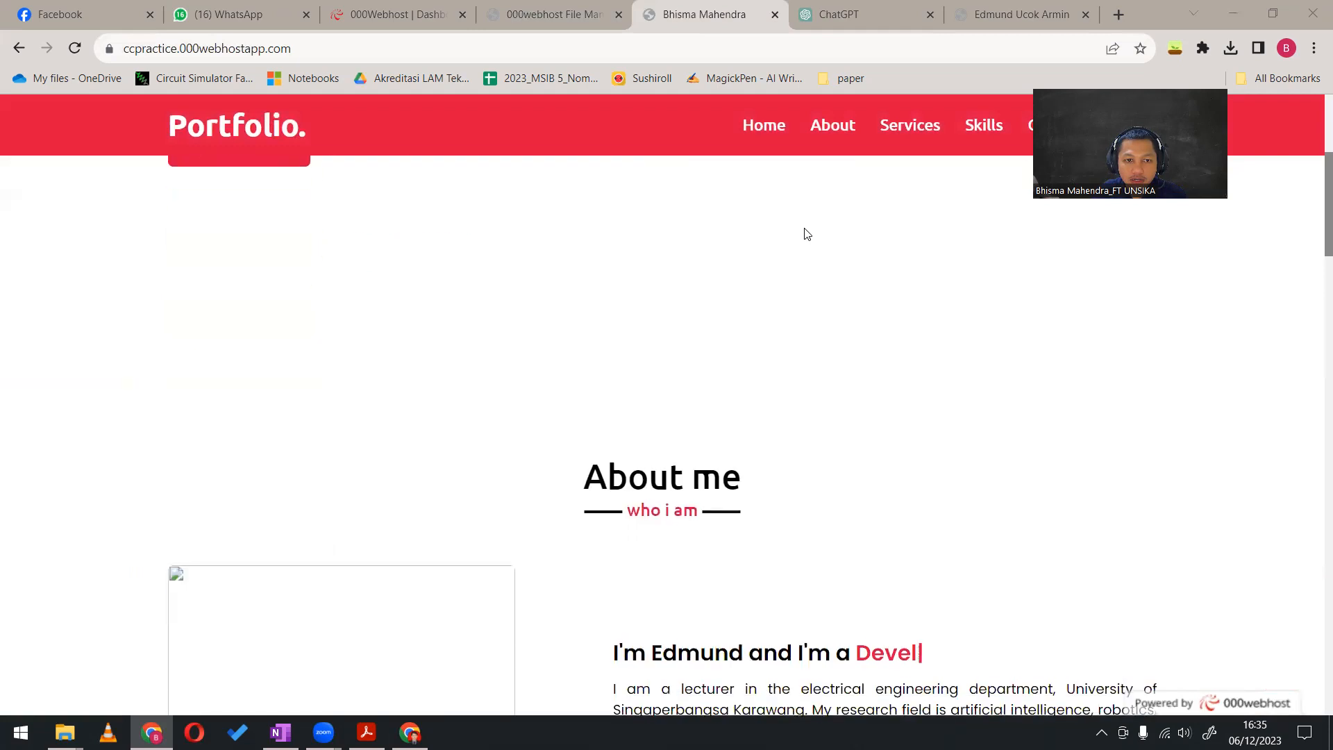
pyautogui.scroll(-5, 804, 233)
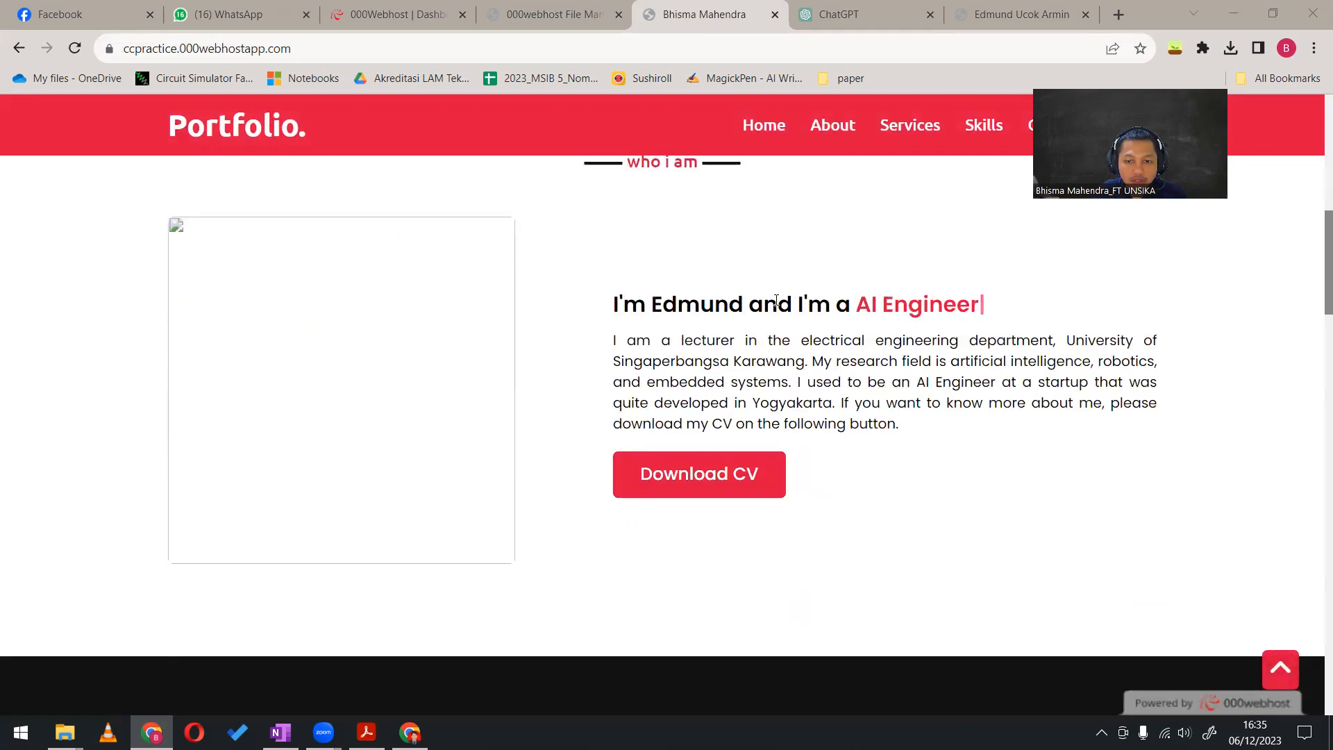
pyautogui.scroll(10, 723, 401)
pyautogui.scroll(-6, 726, 408)
pyautogui.scroll(6, 729, 408)
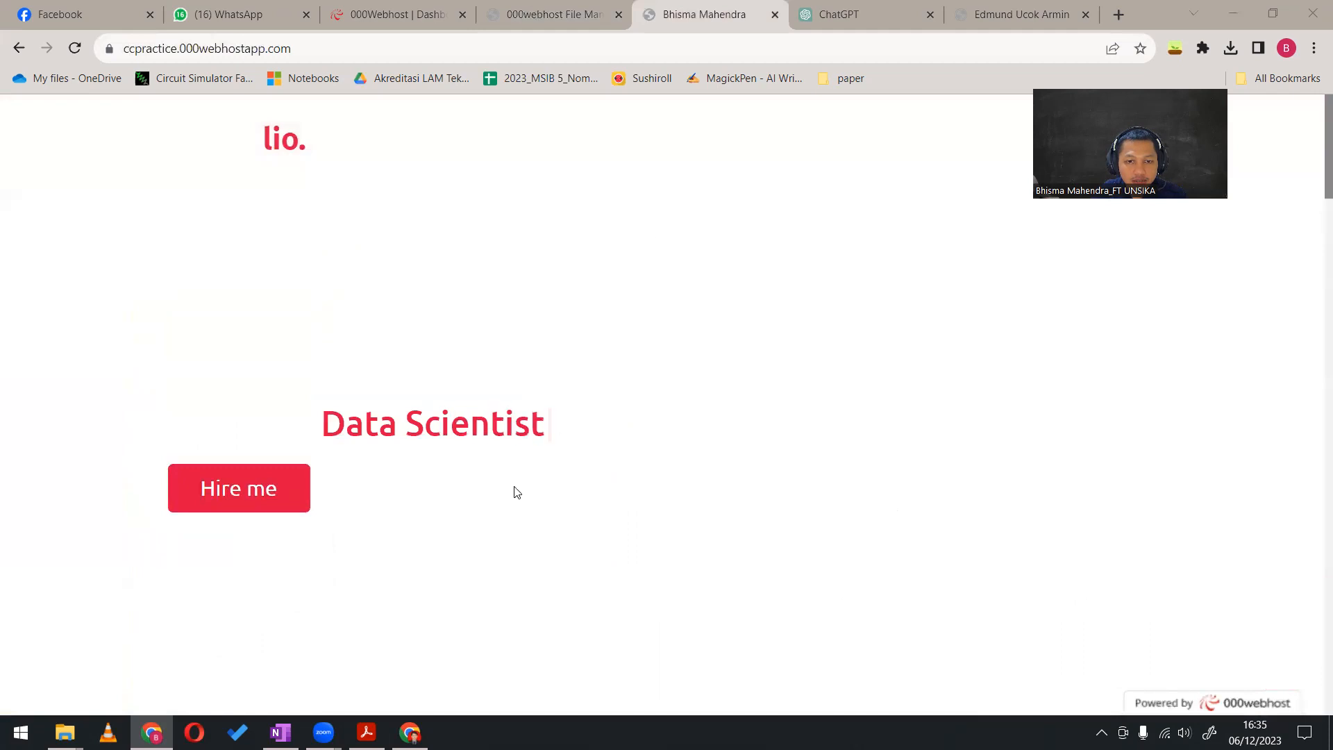
# Look through the example portfolio's home, services and skills sections for comparison with the ccpractice site
pyautogui.click(1017, 14)
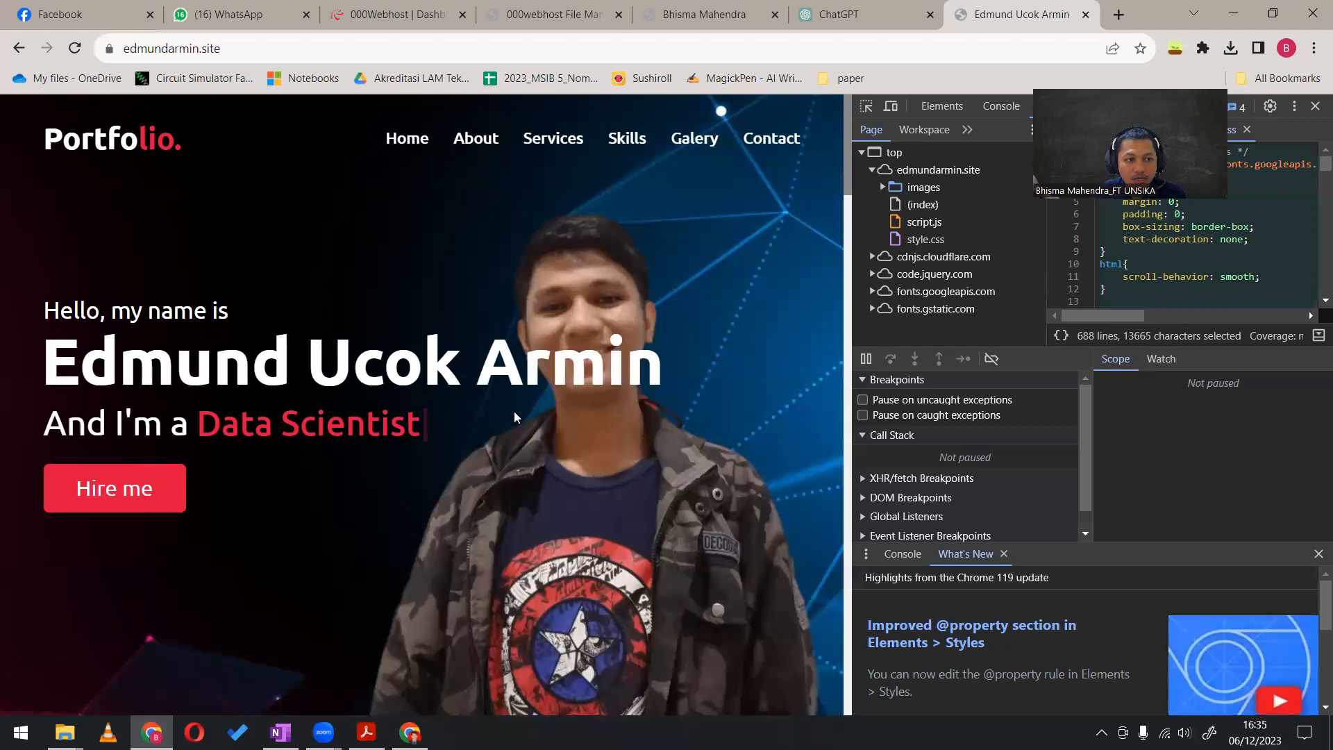
pyautogui.scroll(-9, 515, 411)
pyautogui.scroll(6, 514, 412)
pyautogui.scroll(4, 513, 413)
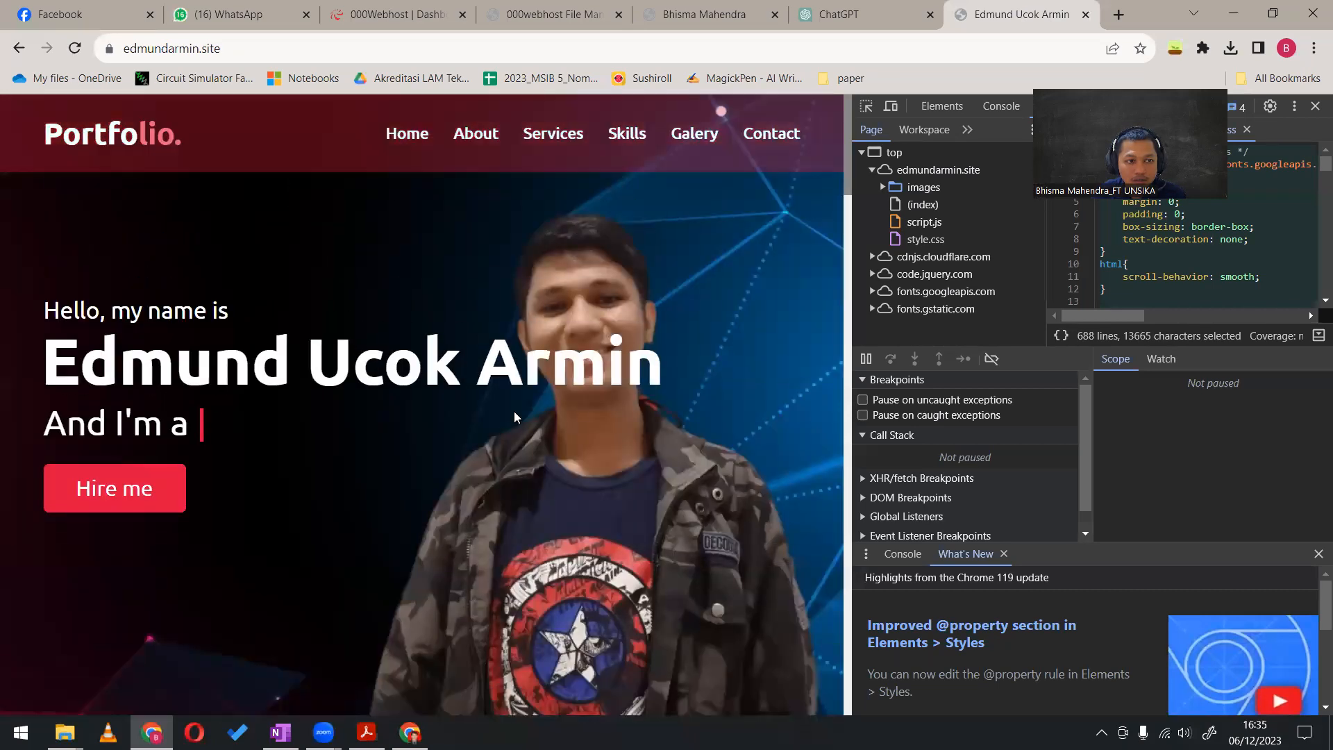
pyautogui.scroll(-10, 510, 402)
pyautogui.scroll(-15, 510, 403)
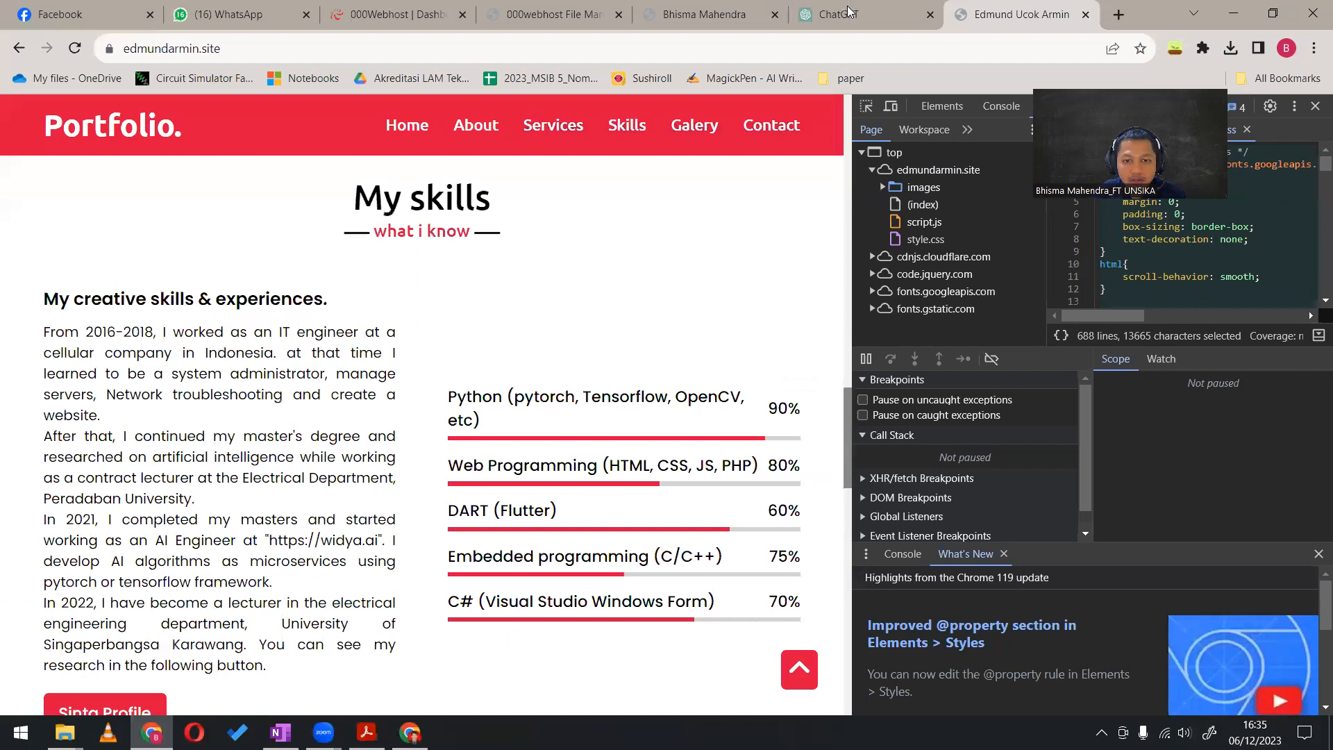
# Compare the ccpractice page with the example portfolio and list the files in the example site's images folder
pyautogui.click(849, 11)
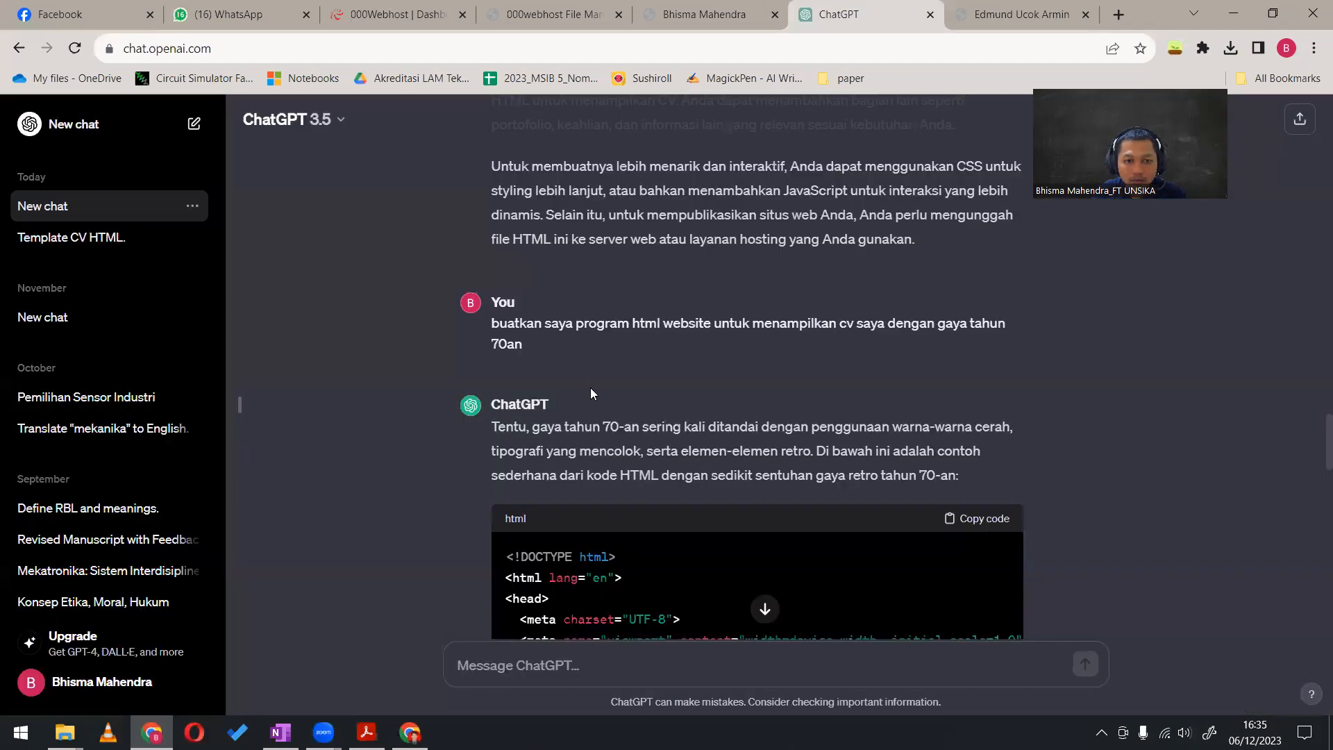
pyautogui.click(520, 12)
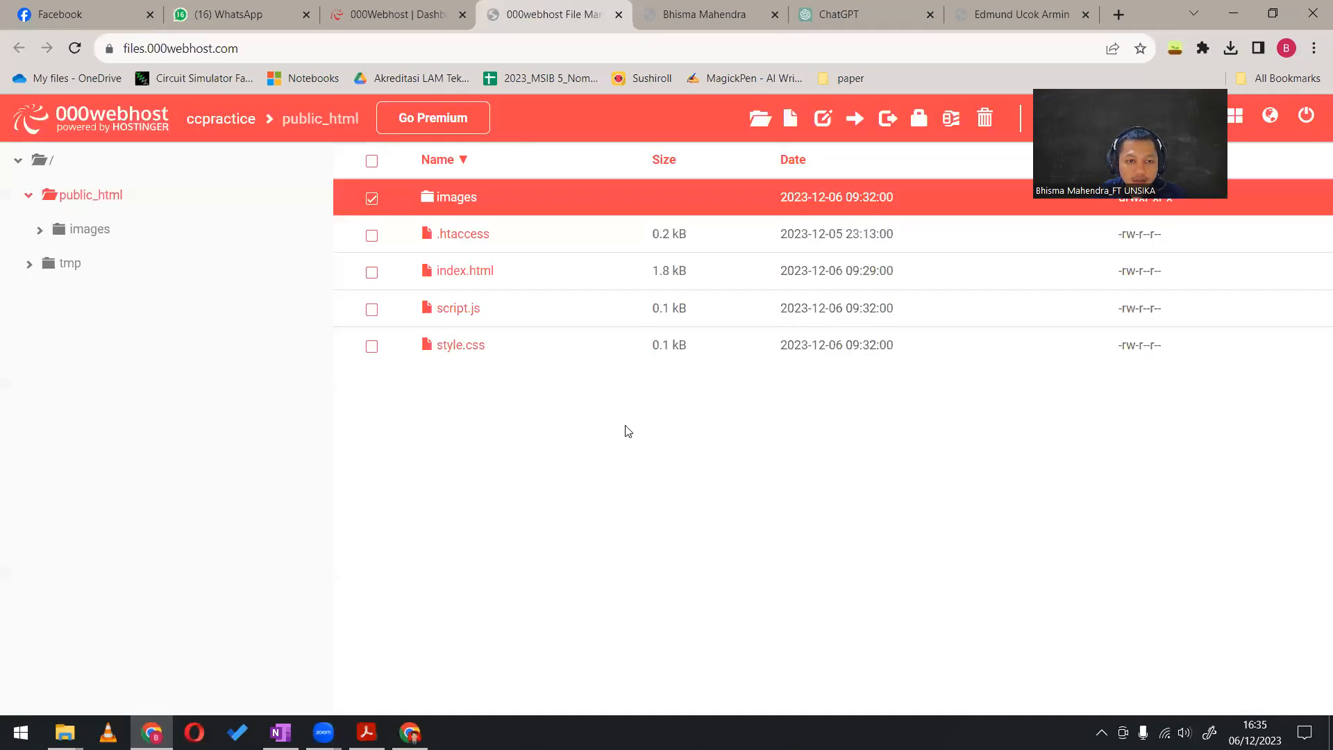
pyautogui.click(957, 12)
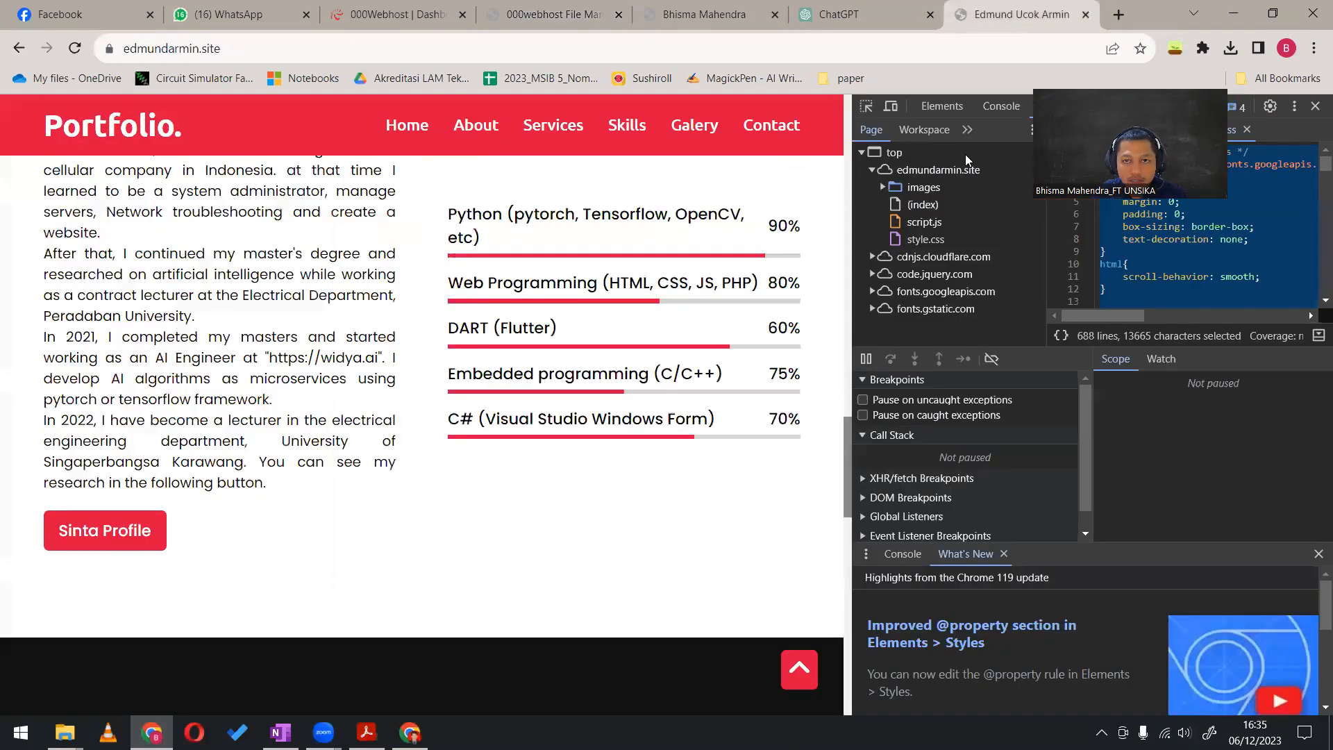
pyautogui.click(689, 11)
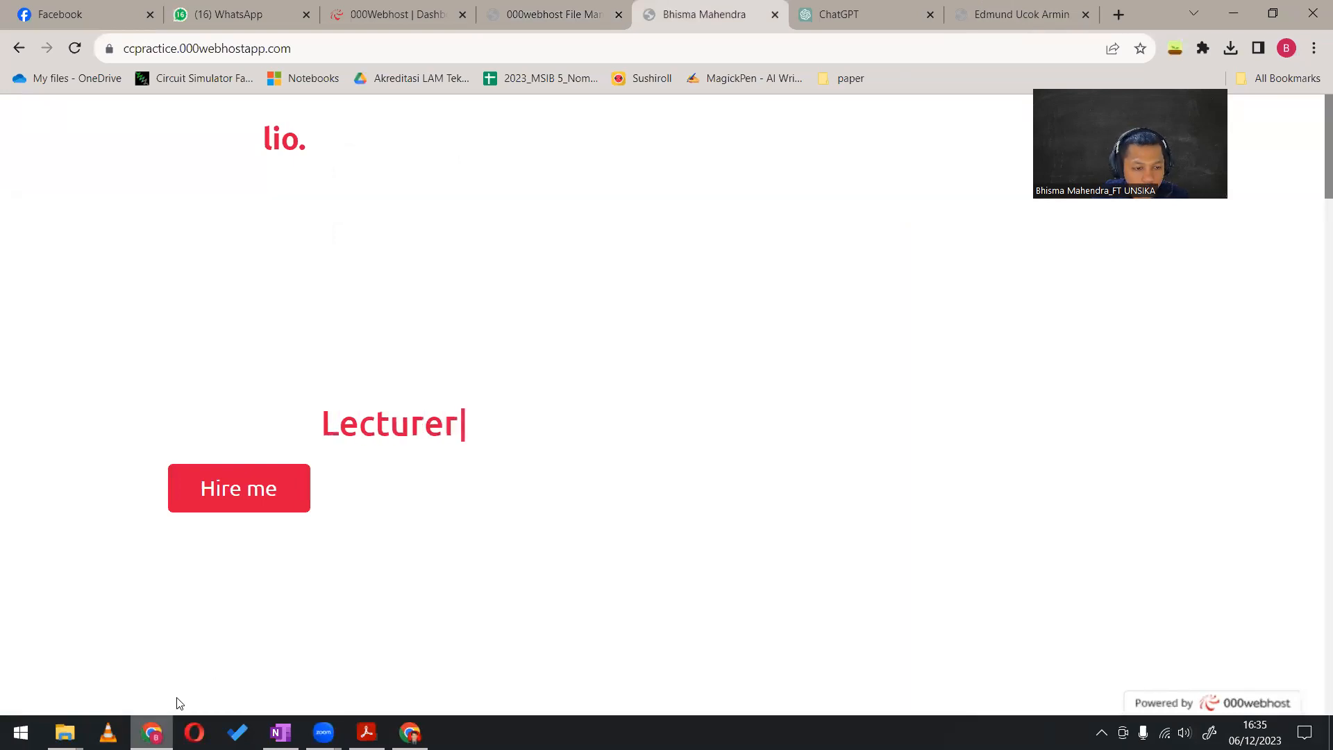
pyautogui.click(1013, 14)
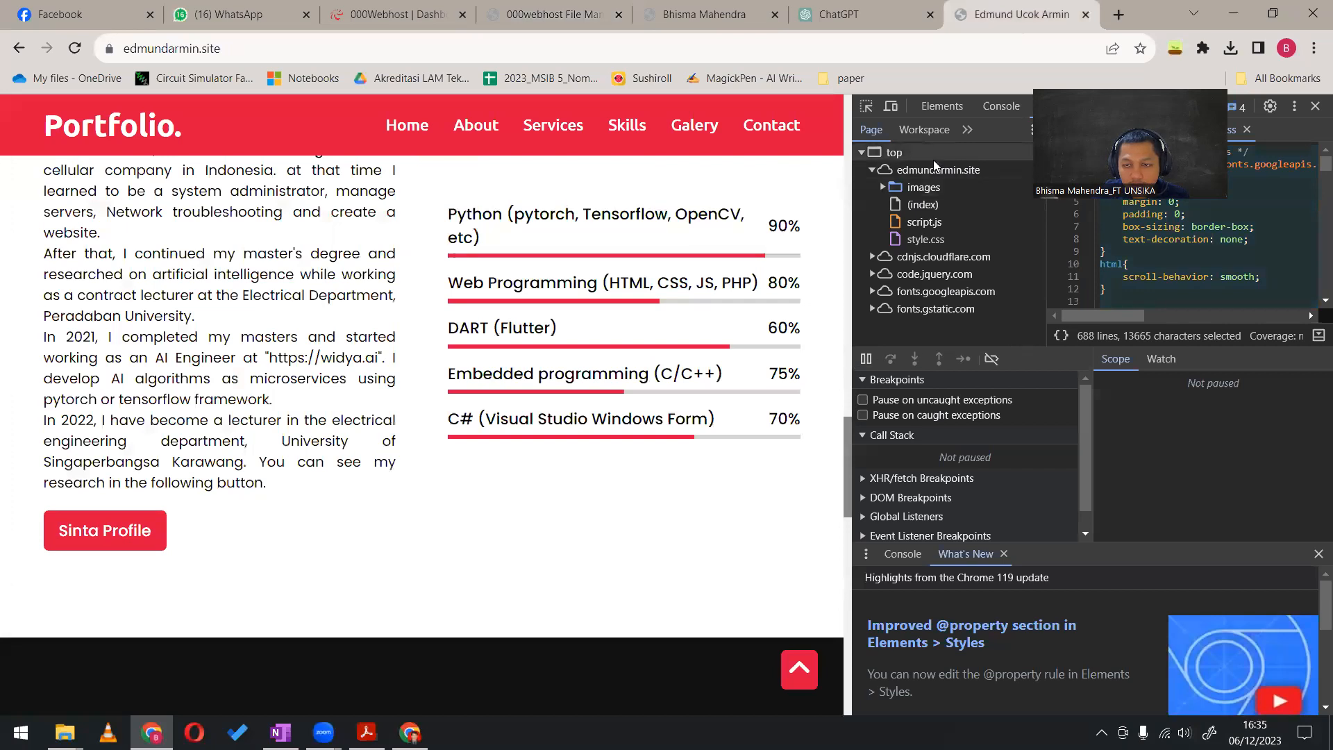
pyautogui.click(881, 188)
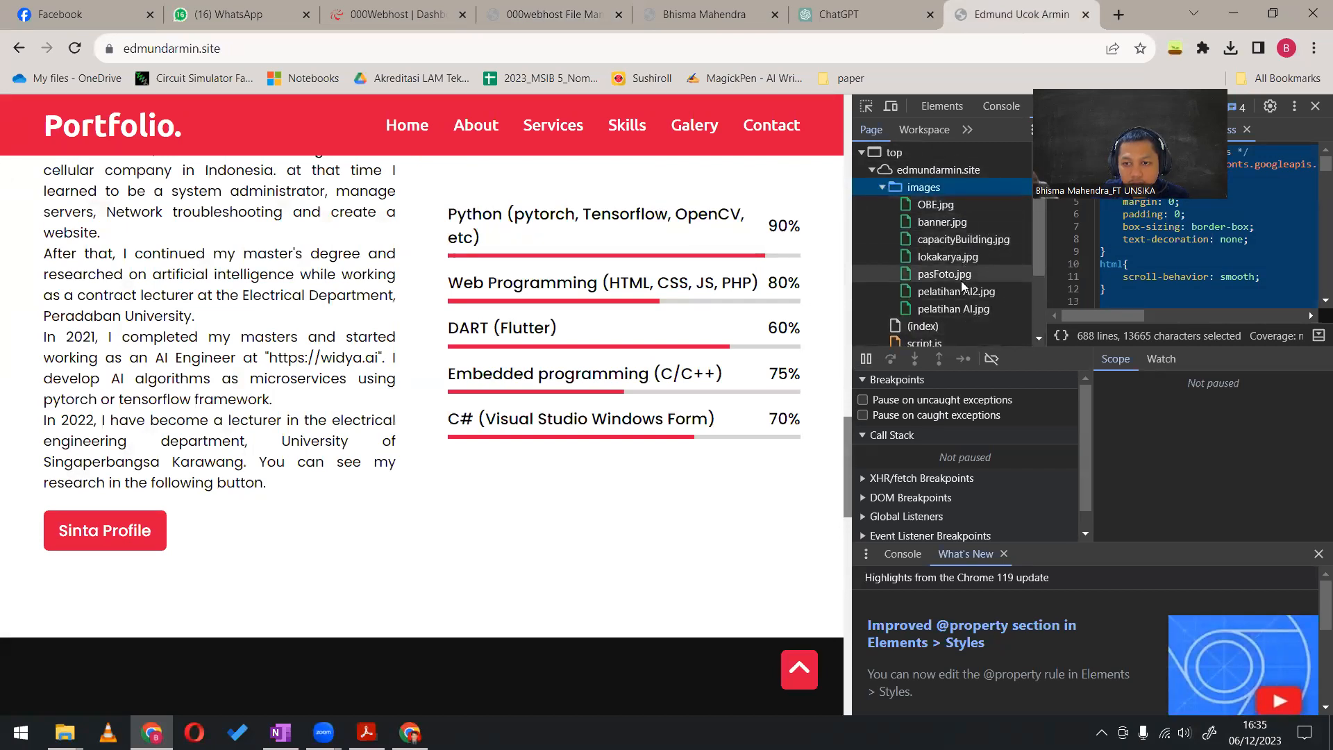
# Open index.html in the public_html folder of the ccpractice site for editing
pyautogui.click(722, 8)
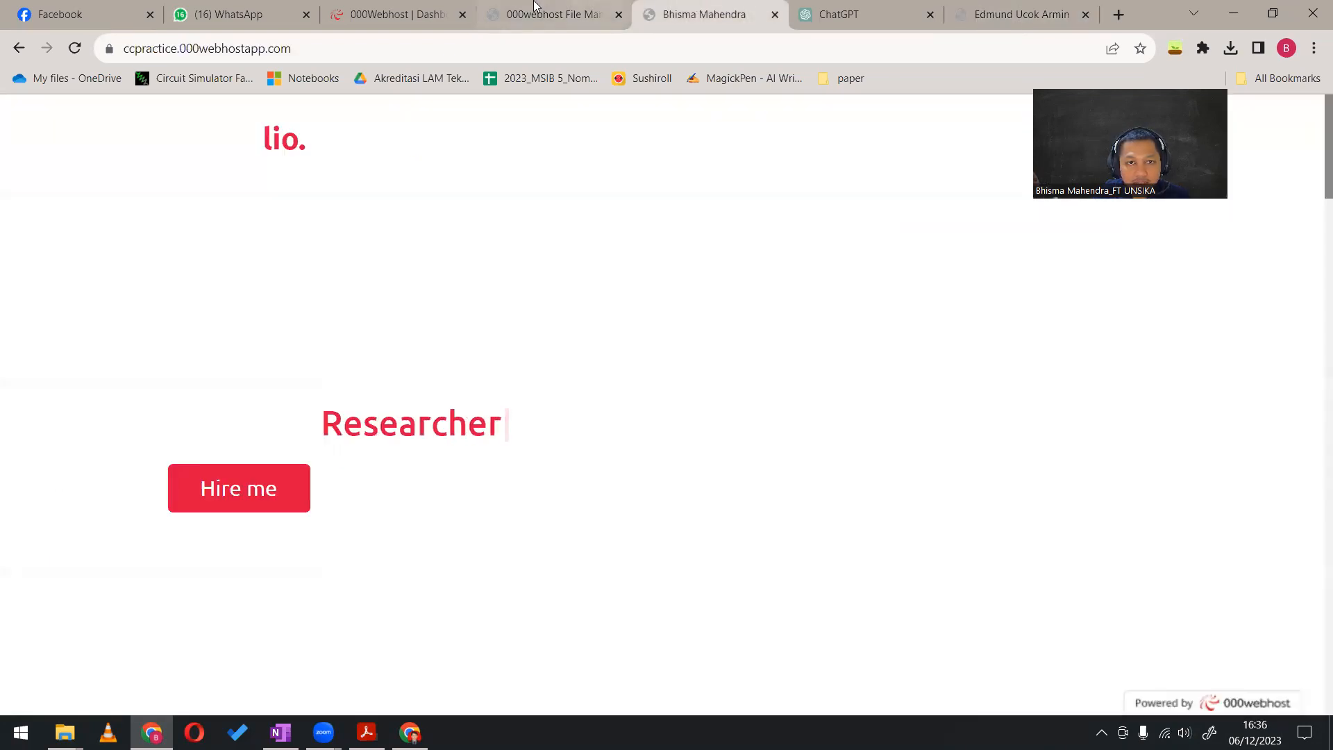
pyautogui.click(531, 7)
pyautogui.click(494, 277)
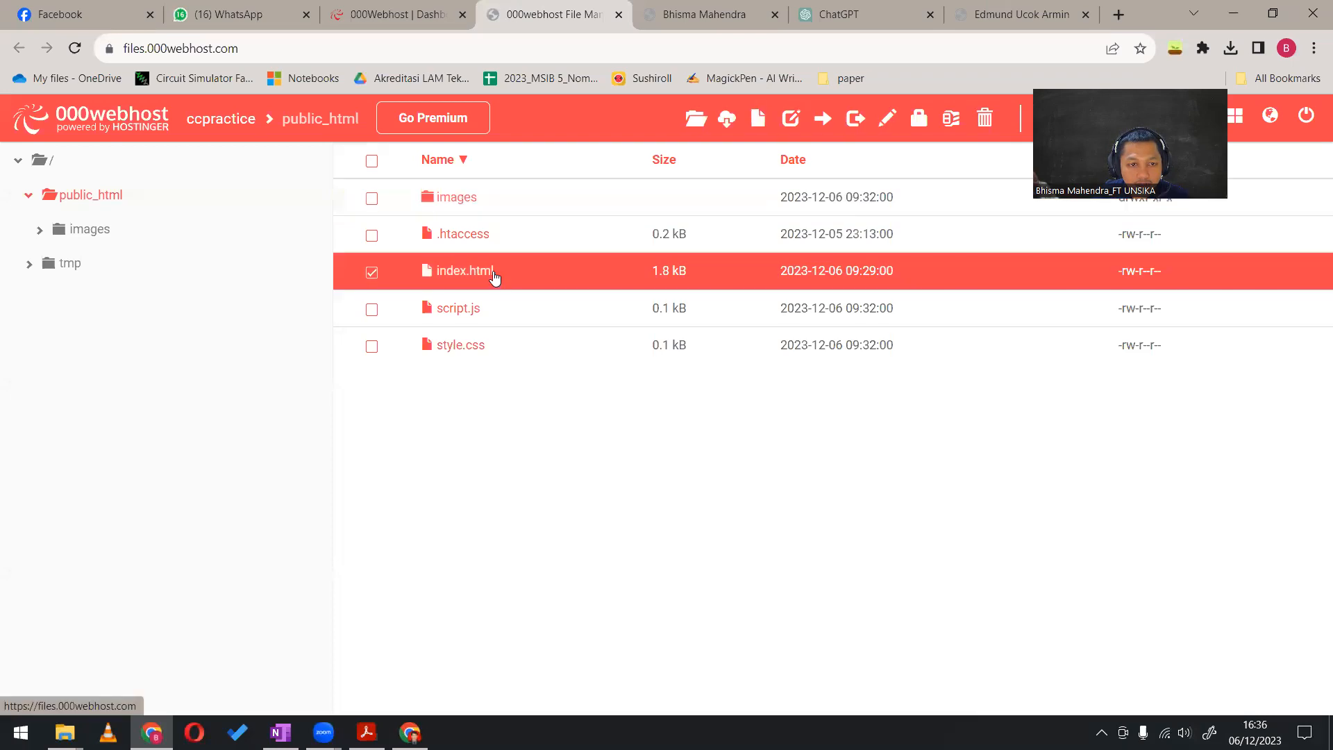
pyautogui.rightClick(494, 277)
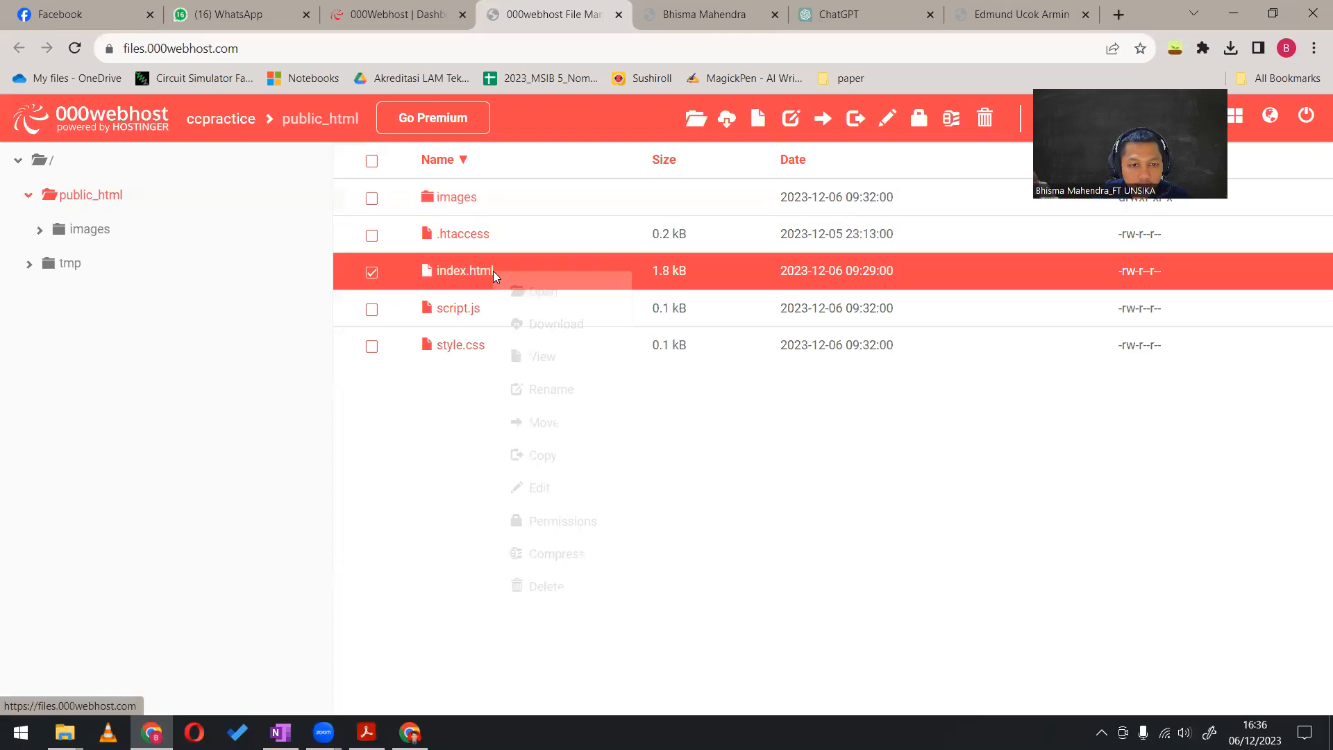
pyautogui.click(580, 489)
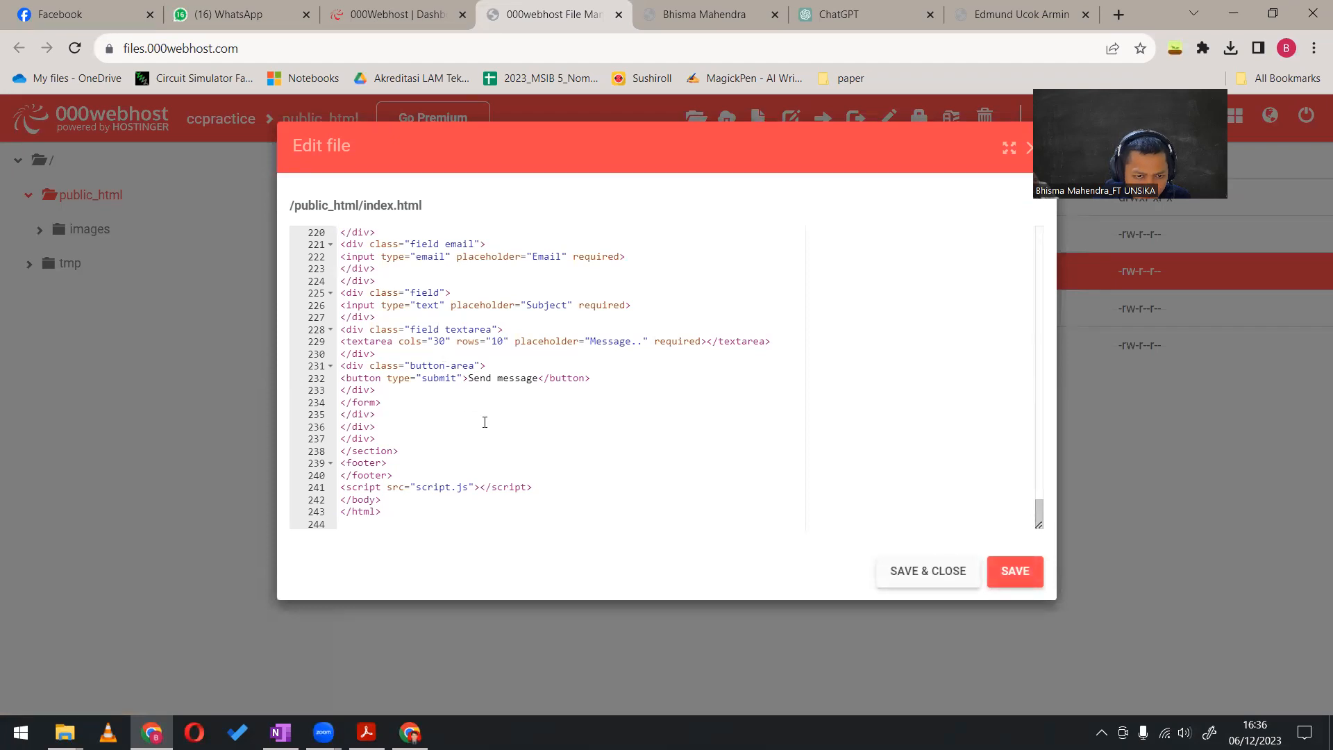
# Examine the index.html code from the contact section up to the head, and find the About section's image reference
pyautogui.click(519, 378)
pyautogui.scroll(5, 518, 378)
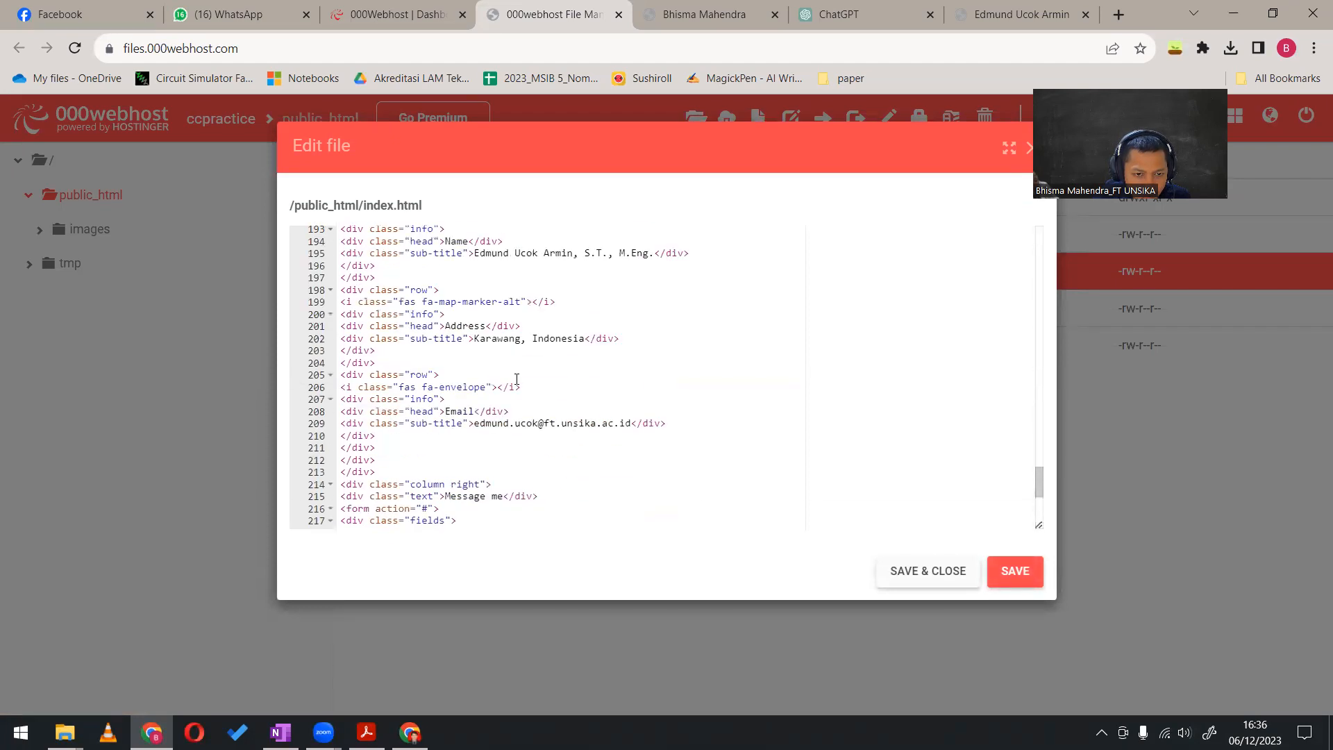
pyautogui.scroll(9, 517, 379)
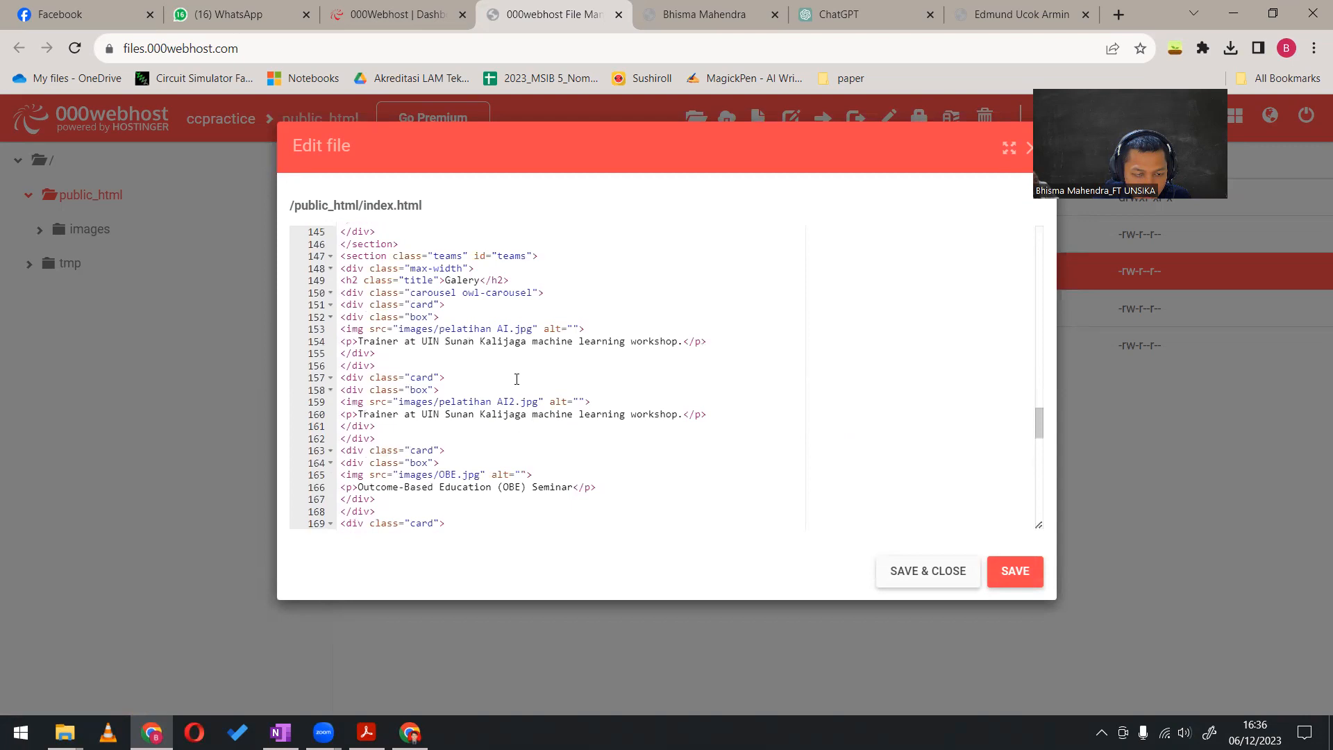
pyautogui.scroll(5, 516, 378)
pyautogui.scroll(9, 517, 378)
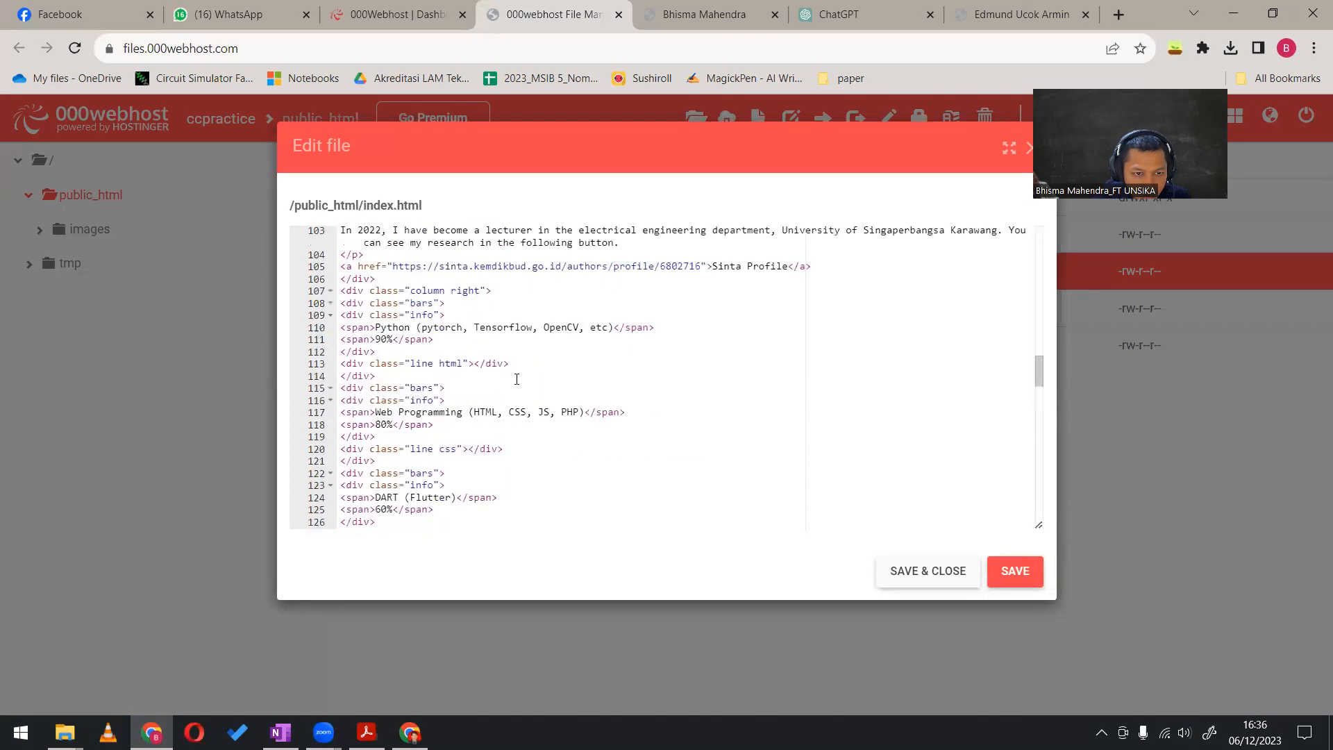
pyautogui.scroll(6, 516, 379)
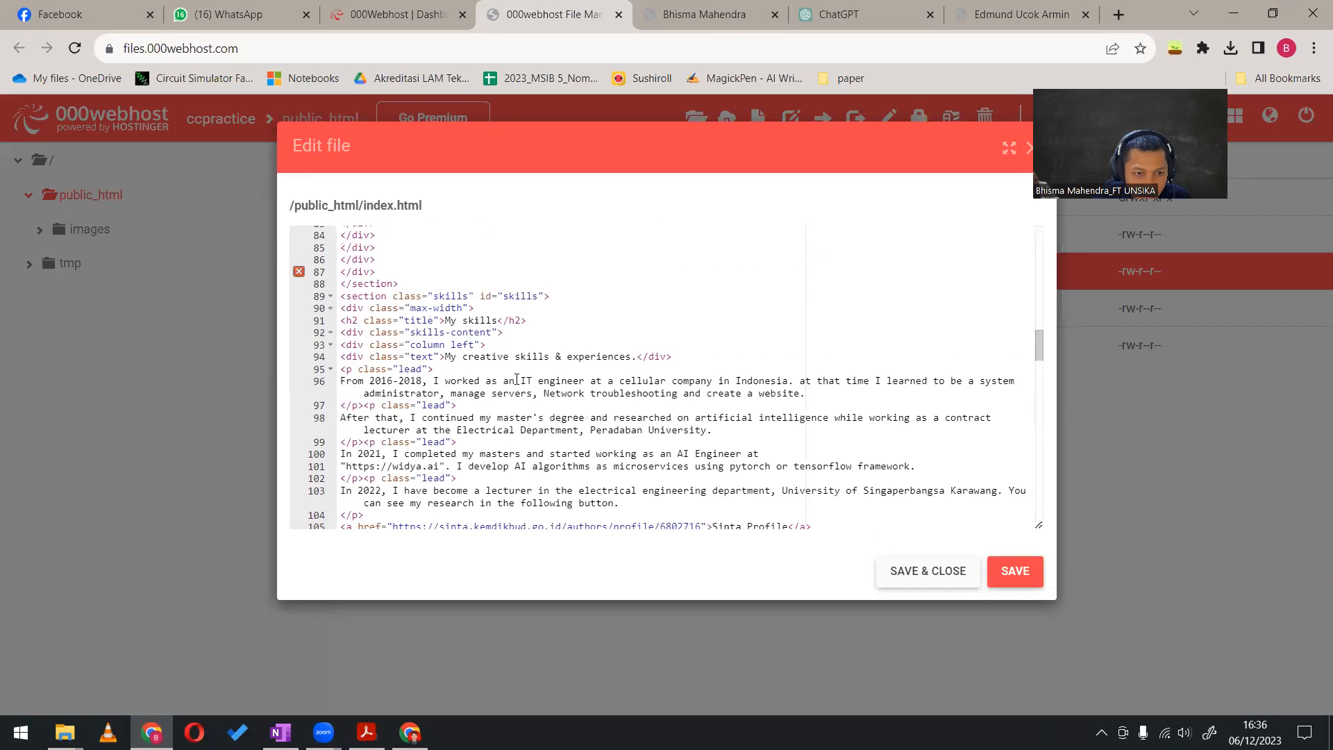
pyautogui.scroll(12, 516, 378)
pyautogui.scroll(6, 516, 378)
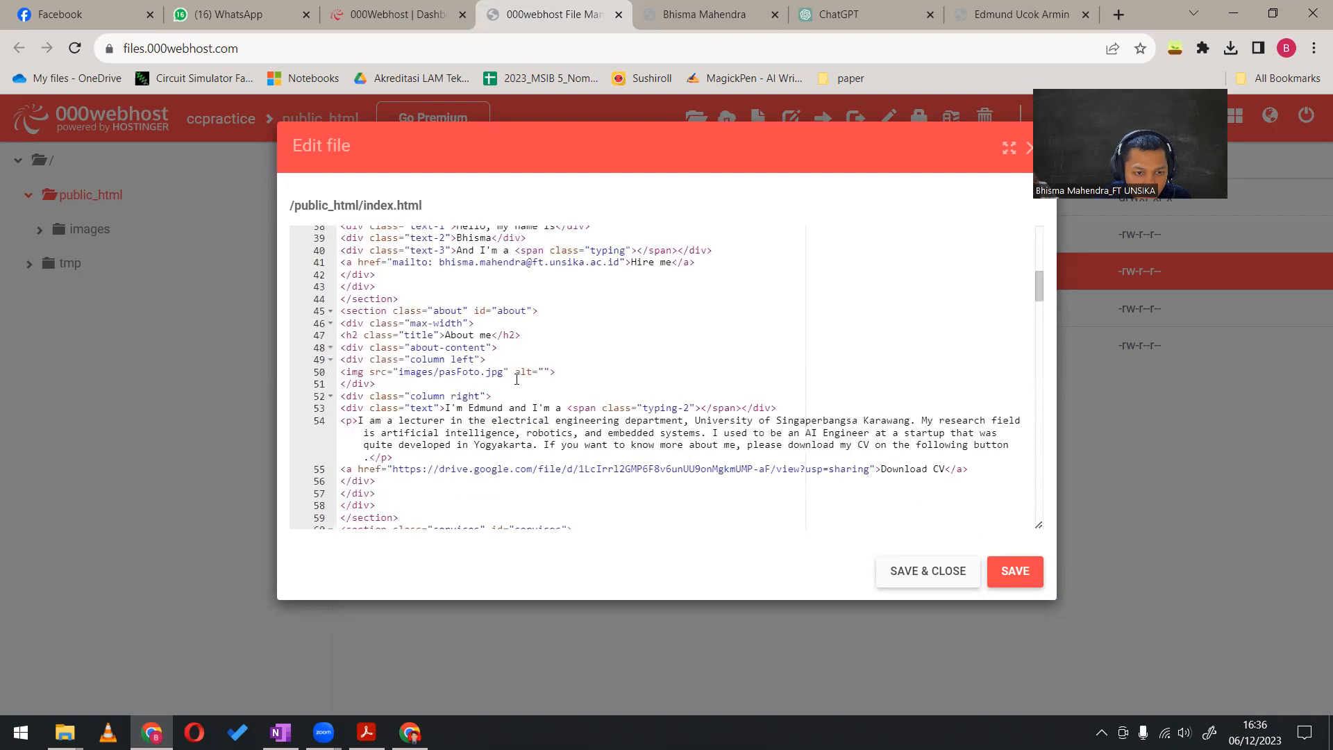
pyautogui.scroll(10, 517, 378)
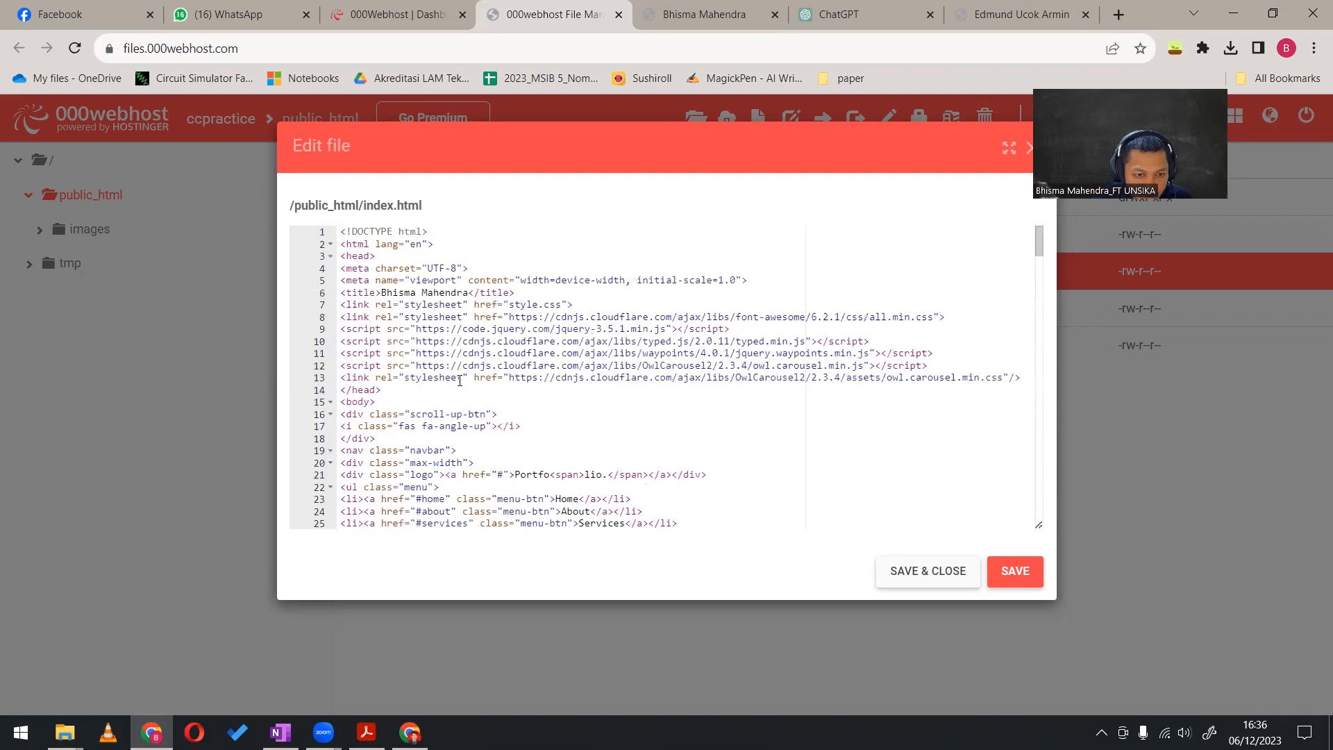
pyautogui.scroll(-9, 460, 380)
pyautogui.scroll(5, 460, 380)
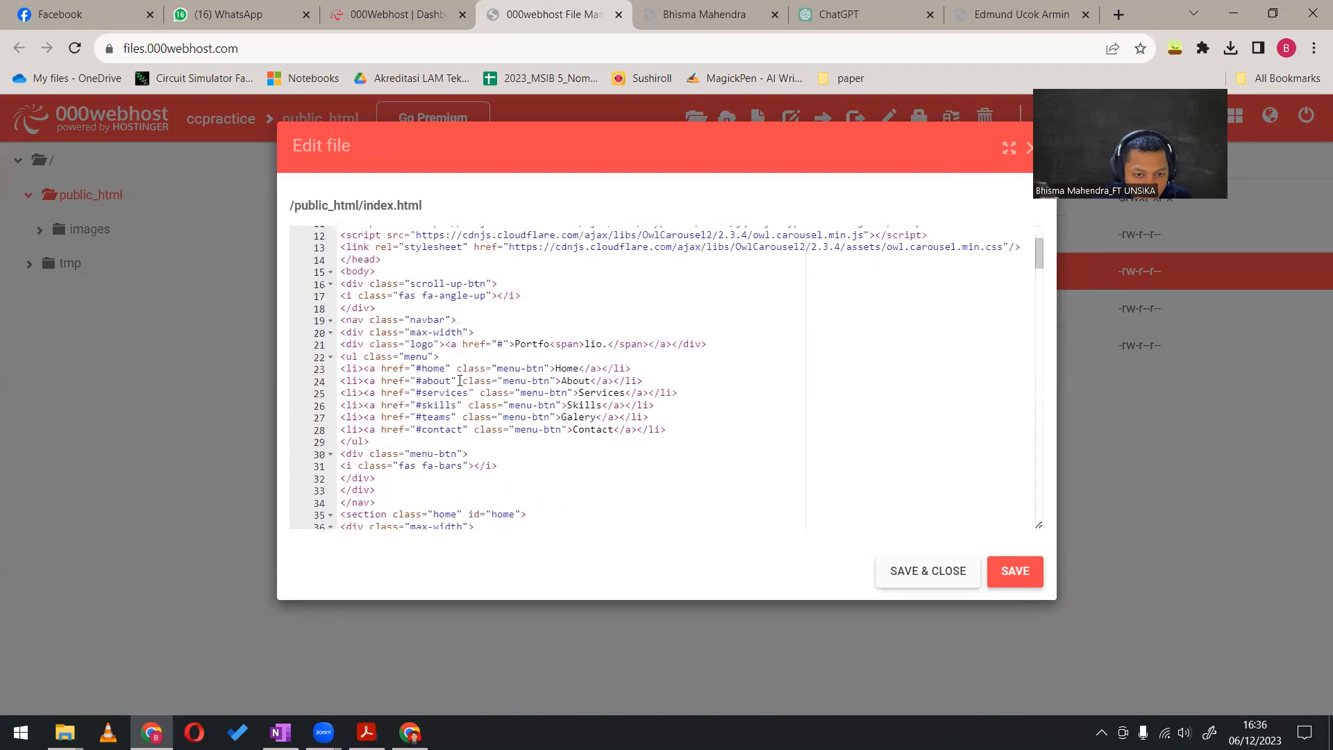
pyautogui.scroll(-4, 459, 381)
pyautogui.scroll(-6, 459, 380)
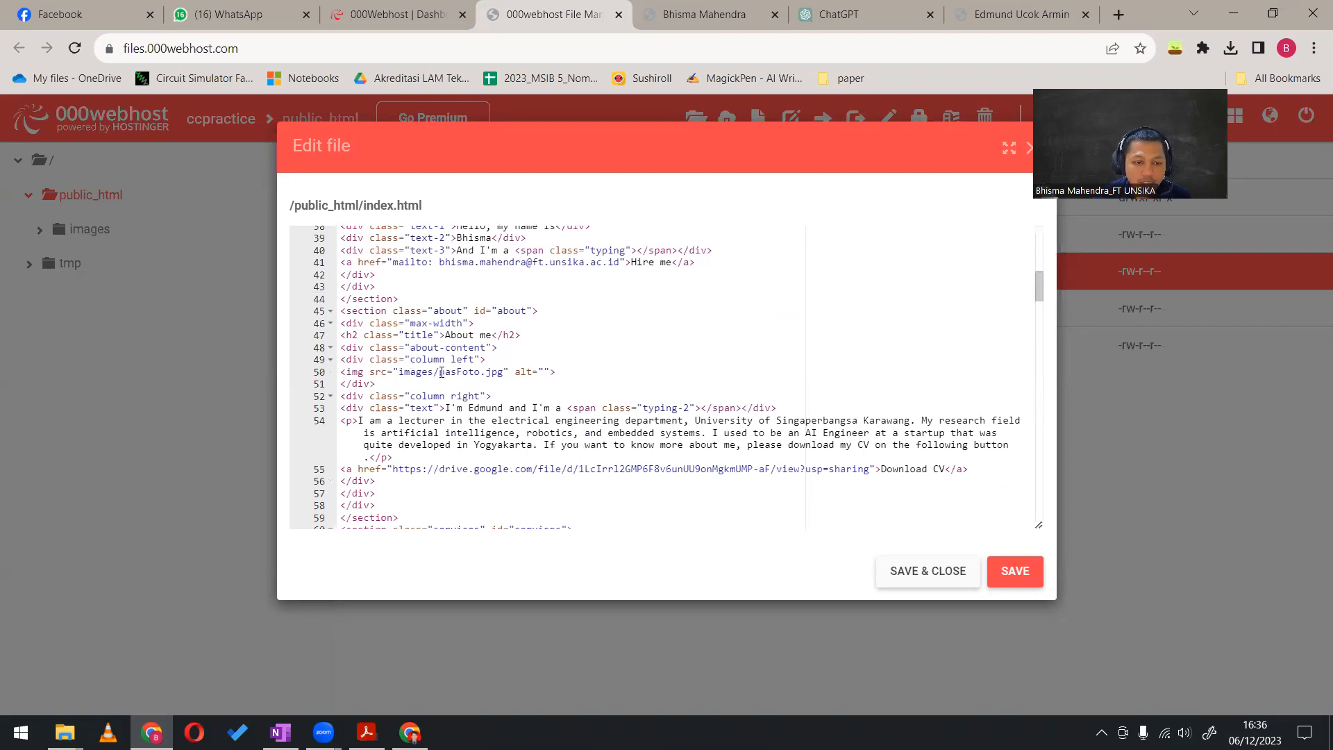
# Search the computer for "pas foto" and open the folder location of the owner's red-background photo in Pas Foto
pyautogui.press('super')
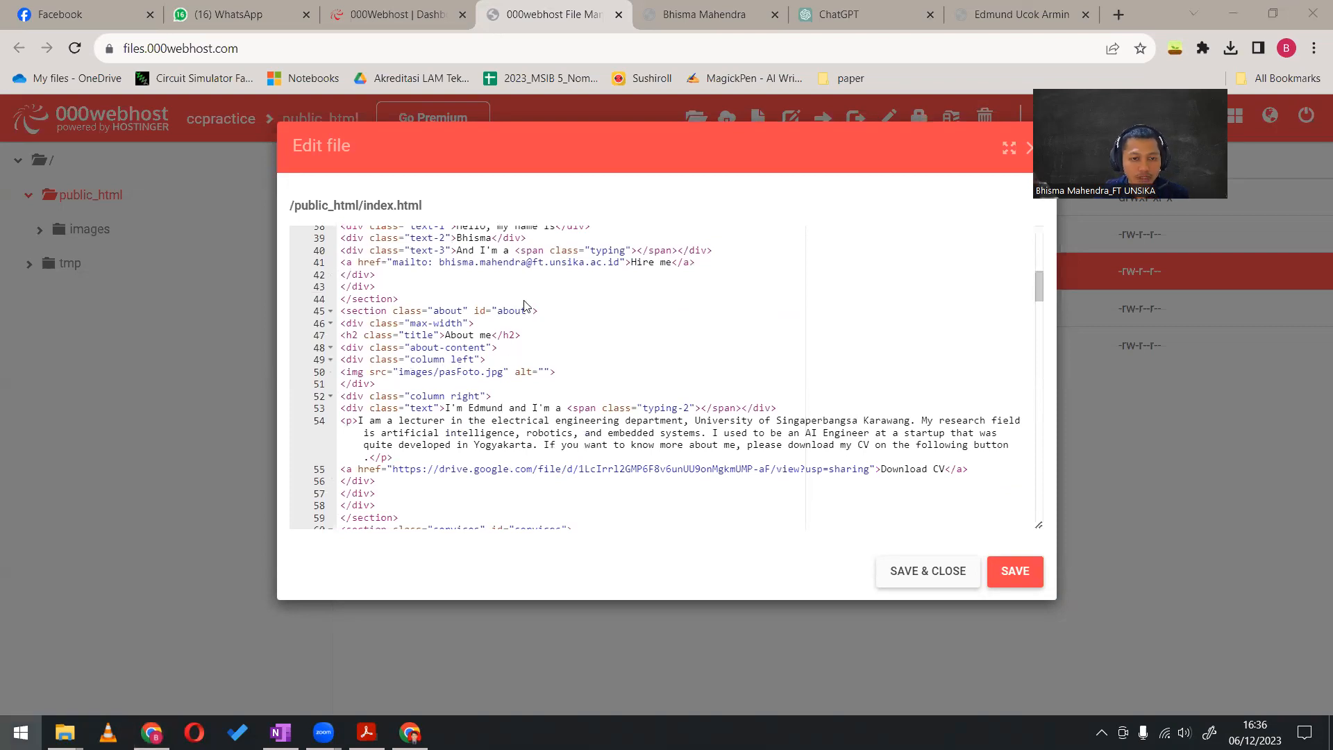
pyautogui.write('pas')
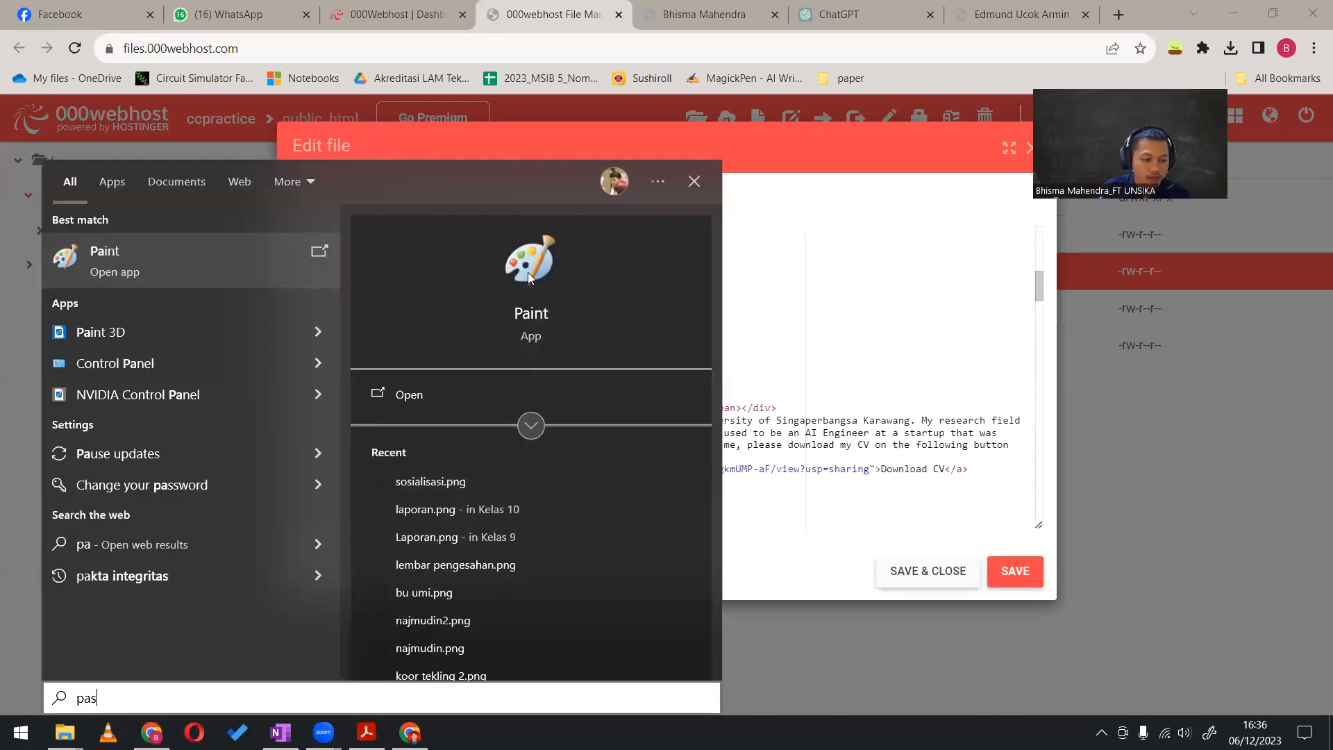
pyautogui.write('foto')
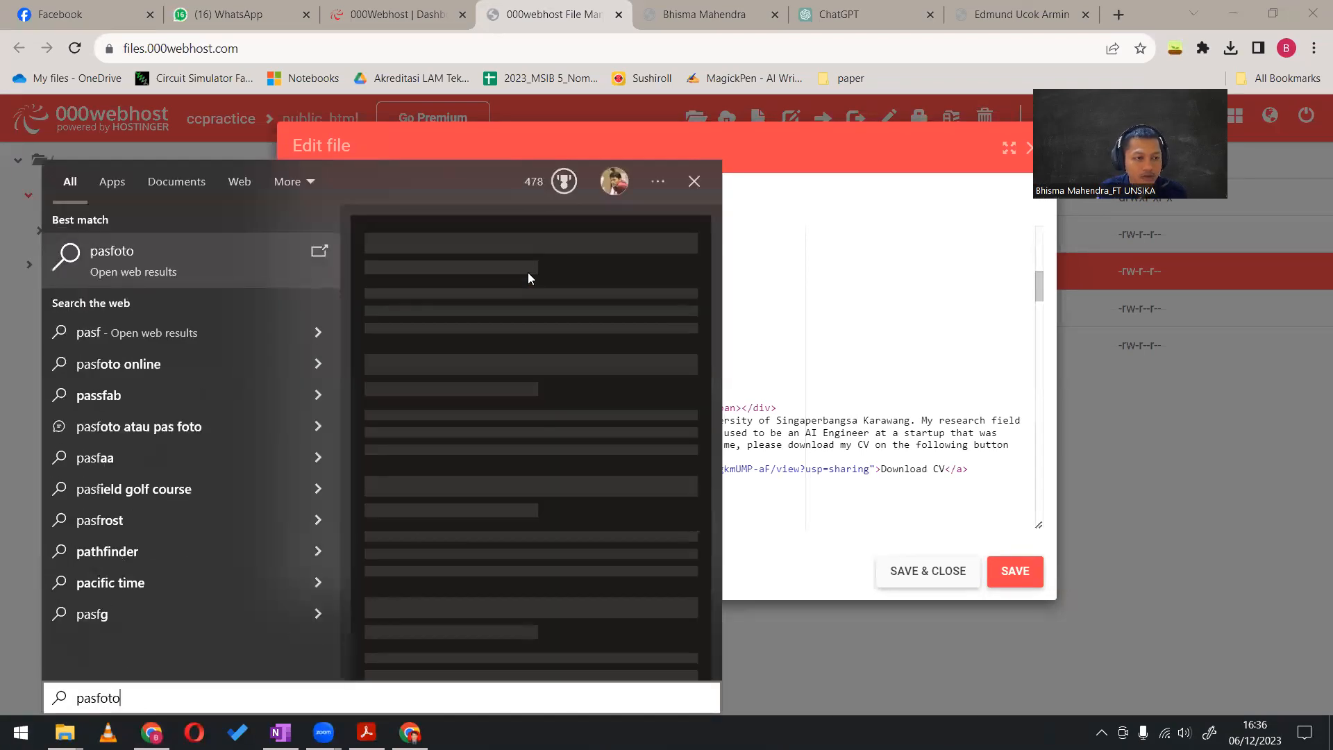
pyautogui.press('BackSpace')
pyautogui.press('BackSpace')
pyautogui.press('BackSpace')
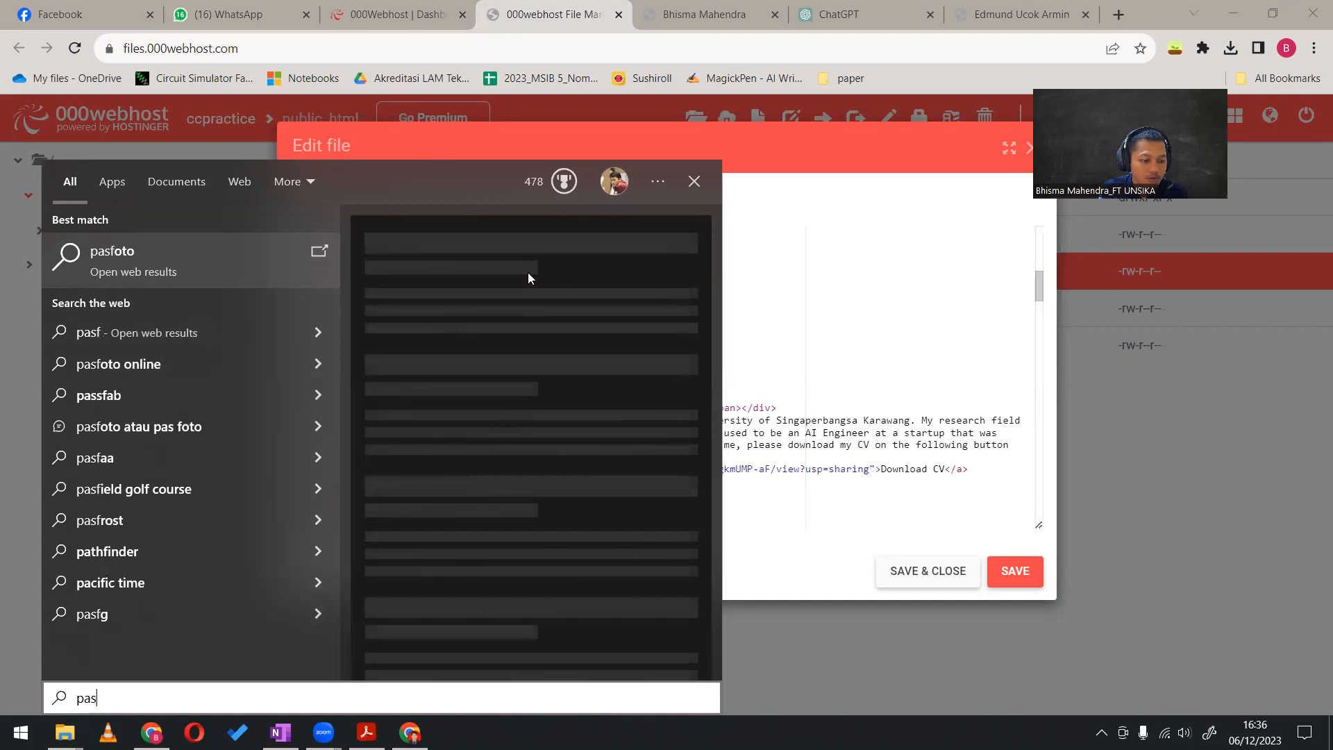
pyautogui.write('foto')
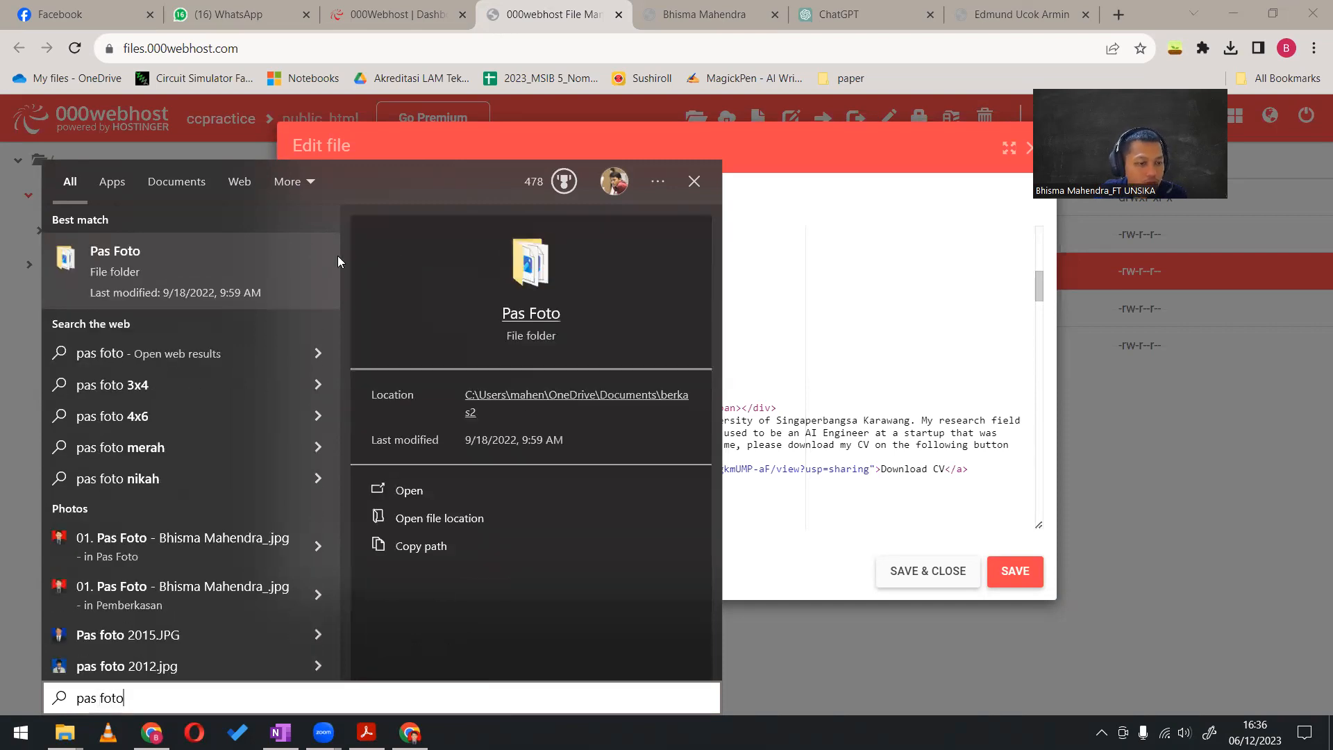
pyautogui.click(320, 543)
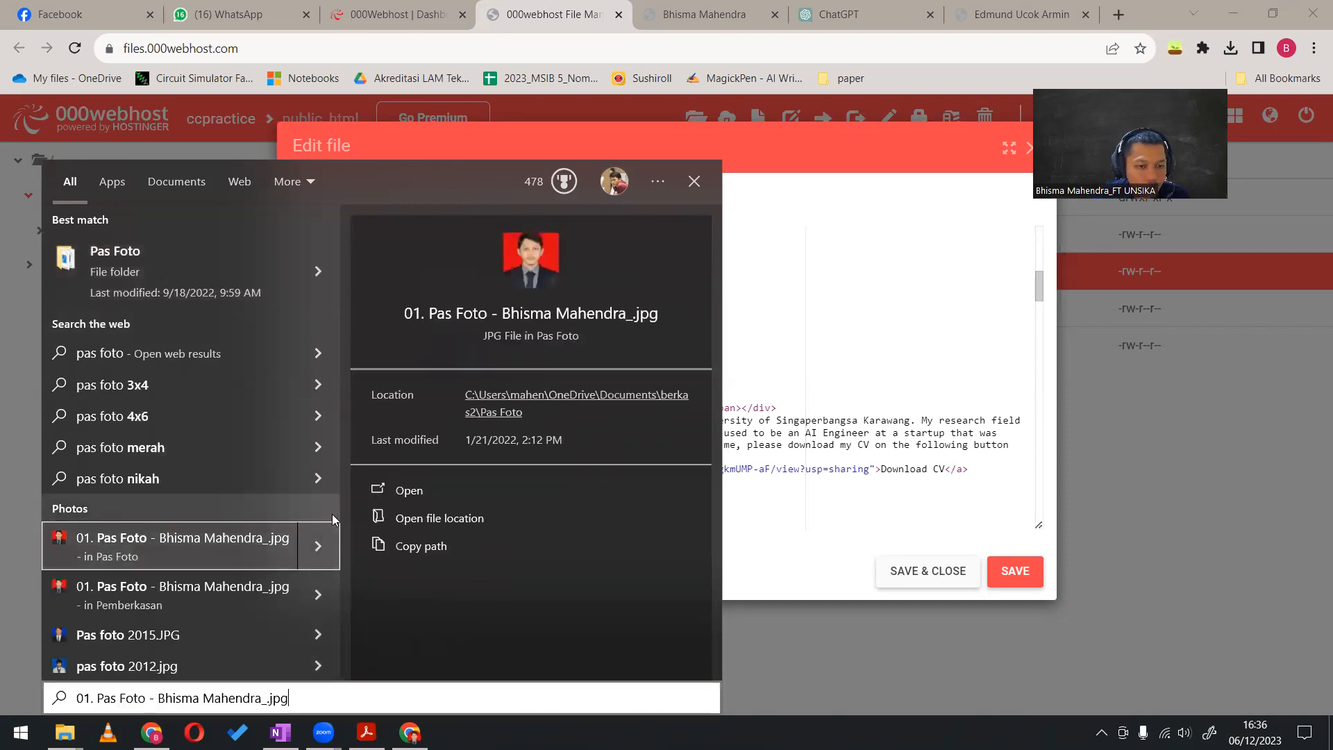
pyautogui.click(456, 518)
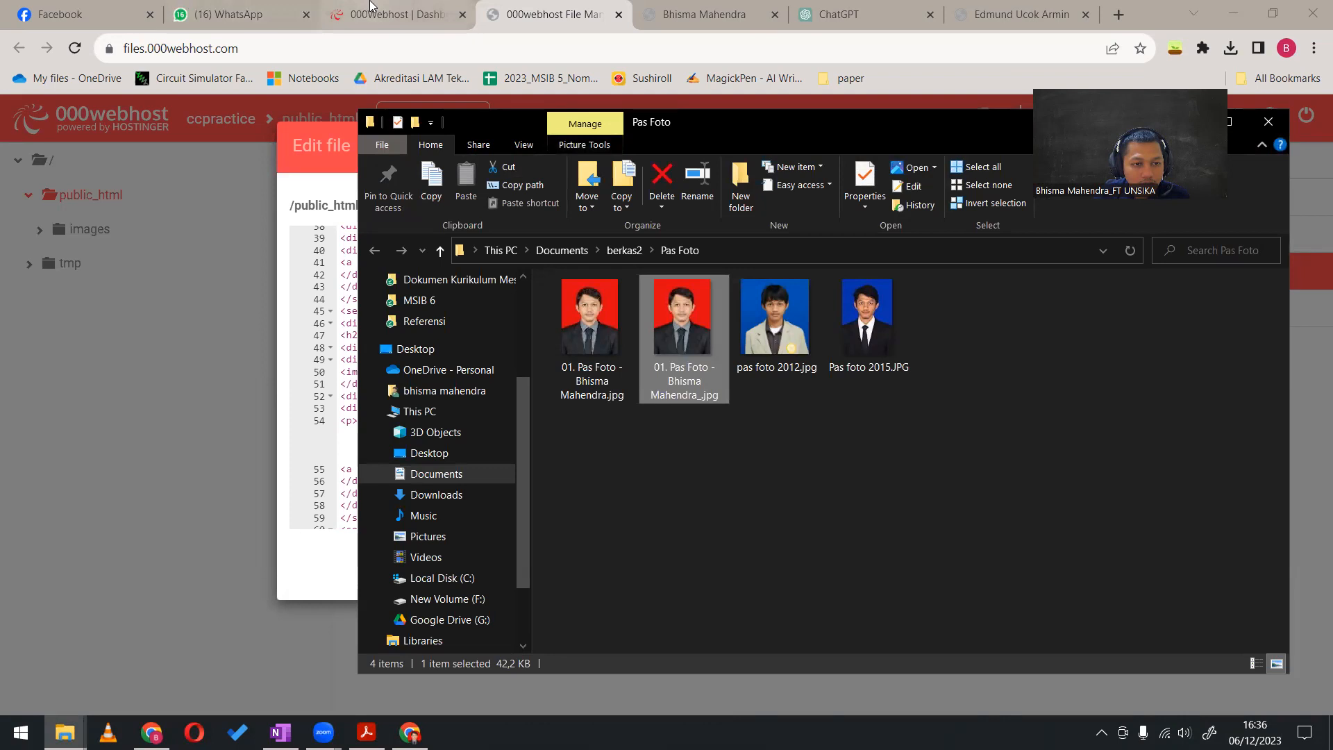
# Close the index.html editor and upload the owner's selected passport photo into the empty public_html/images folder of the ccpractice site
pyautogui.click(252, 243)
pyautogui.click(439, 203)
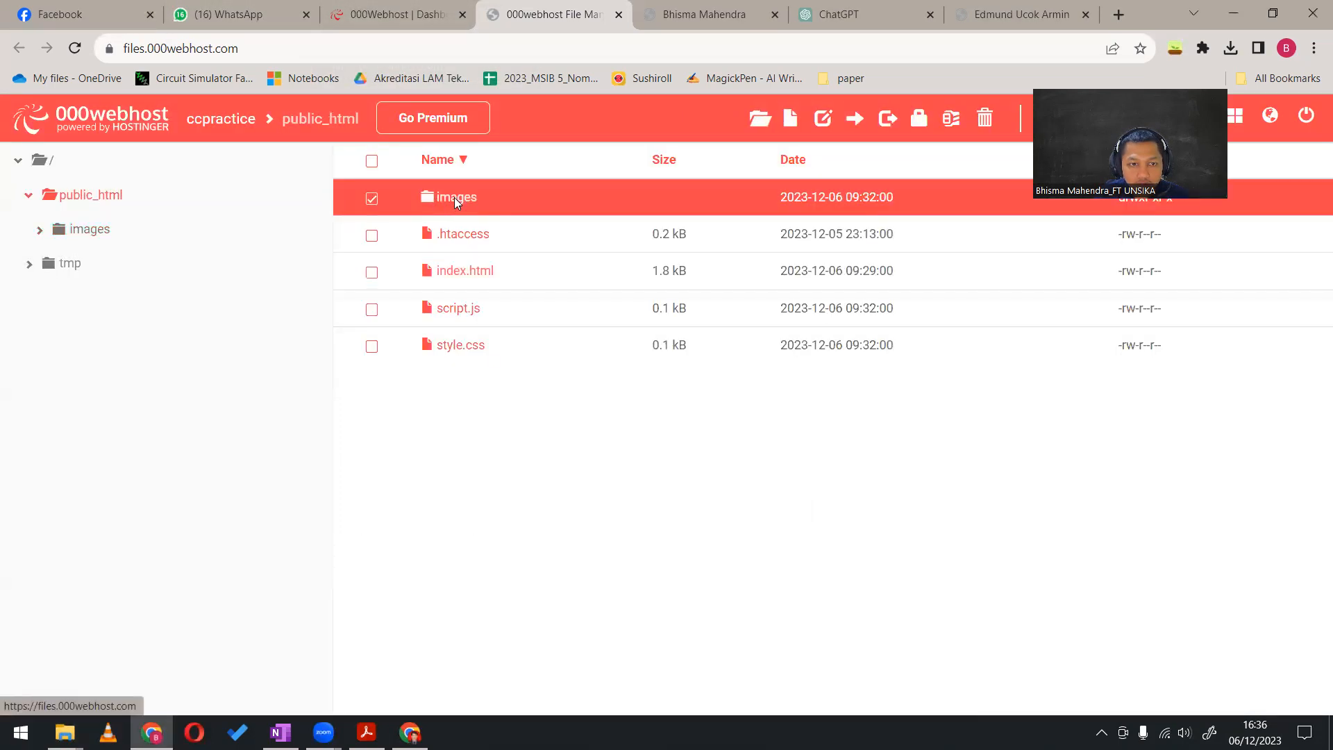
pyautogui.doubleClick(454, 199)
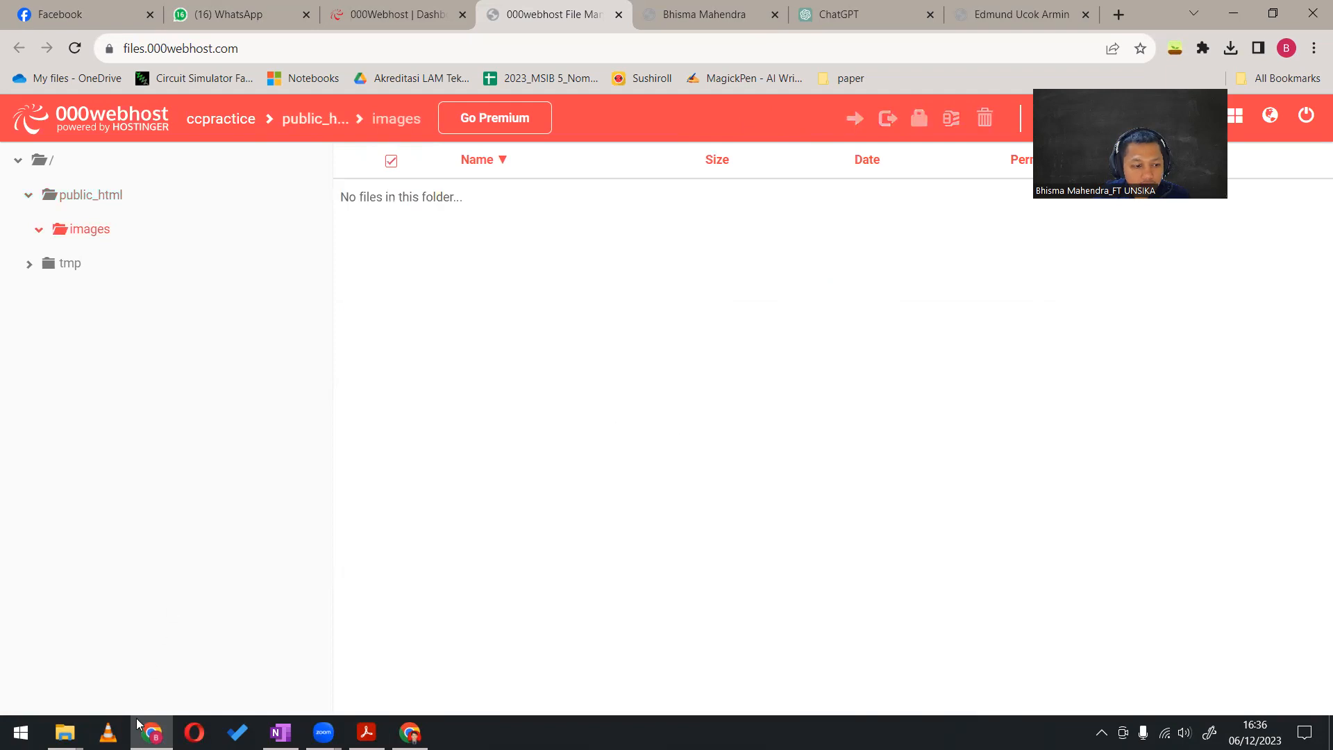
pyautogui.moveTo(66, 731)
pyautogui.click(440, 669)
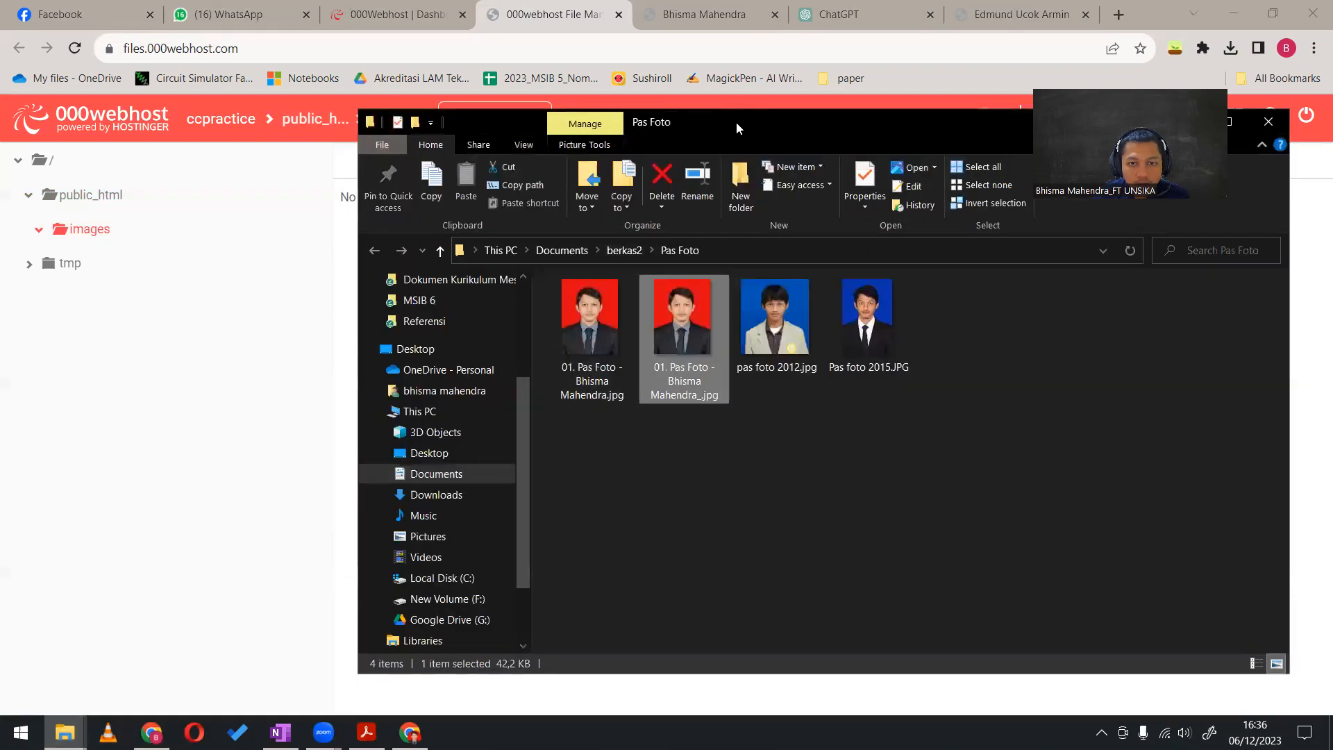
pyautogui.moveTo(737, 127); pyautogui.dragTo(927, 302)
pyautogui.moveTo(833, 278); pyautogui.dragTo(722, 274)
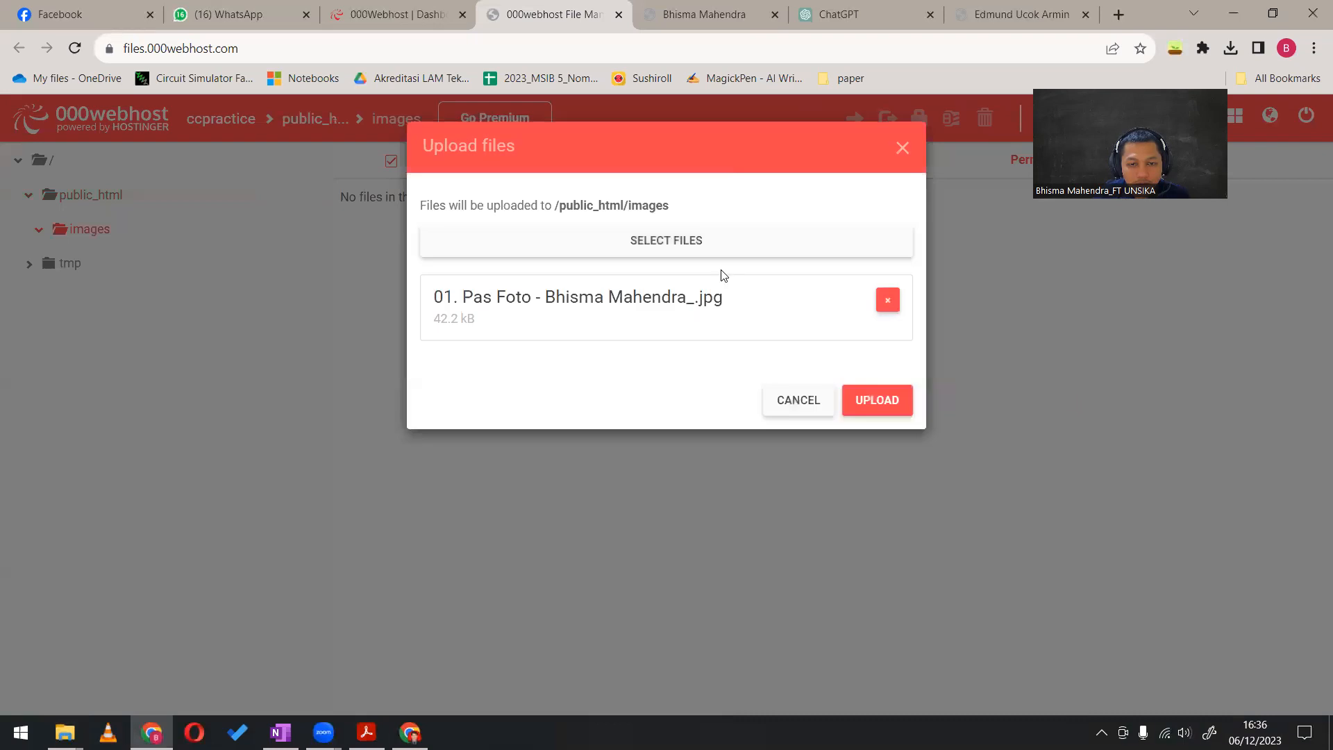
pyautogui.click(870, 399)
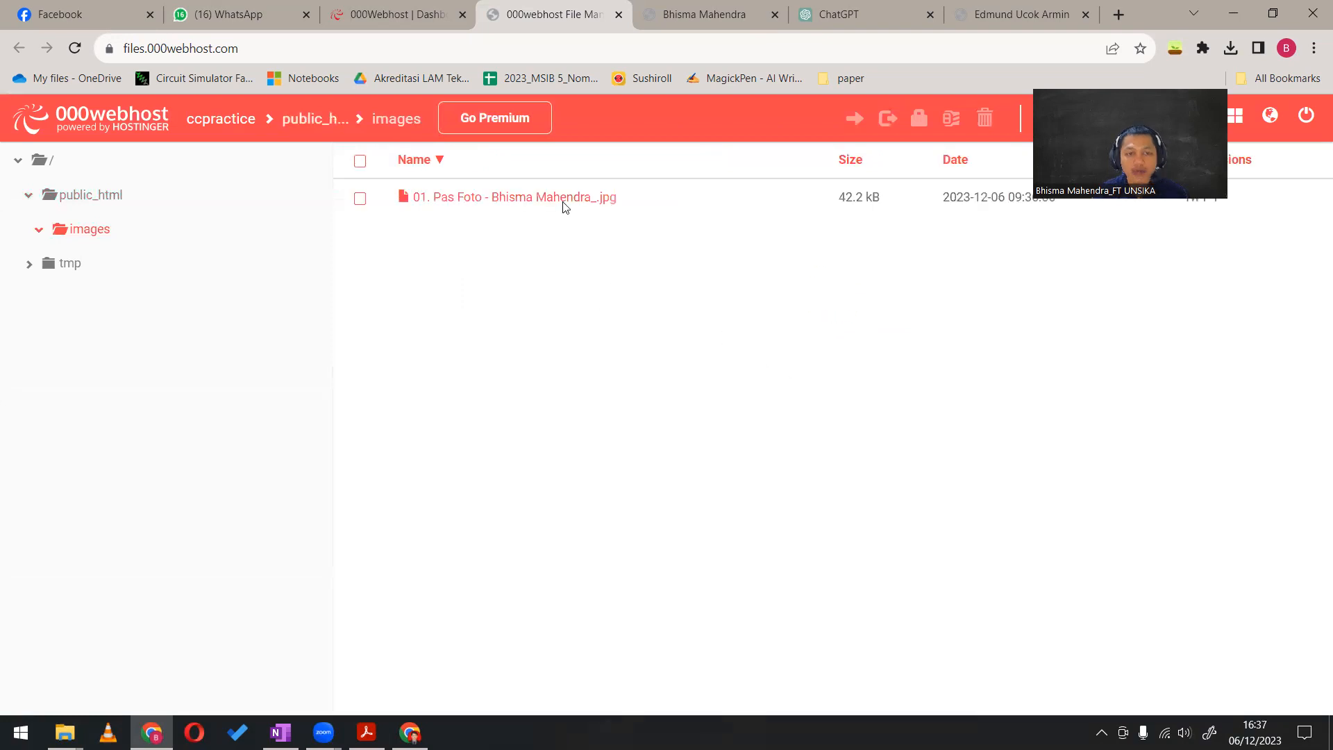
# Rename the uploaded photo in the images folder as pasFoto
pyautogui.click(479, 202)
pyautogui.rightClick(479, 200)
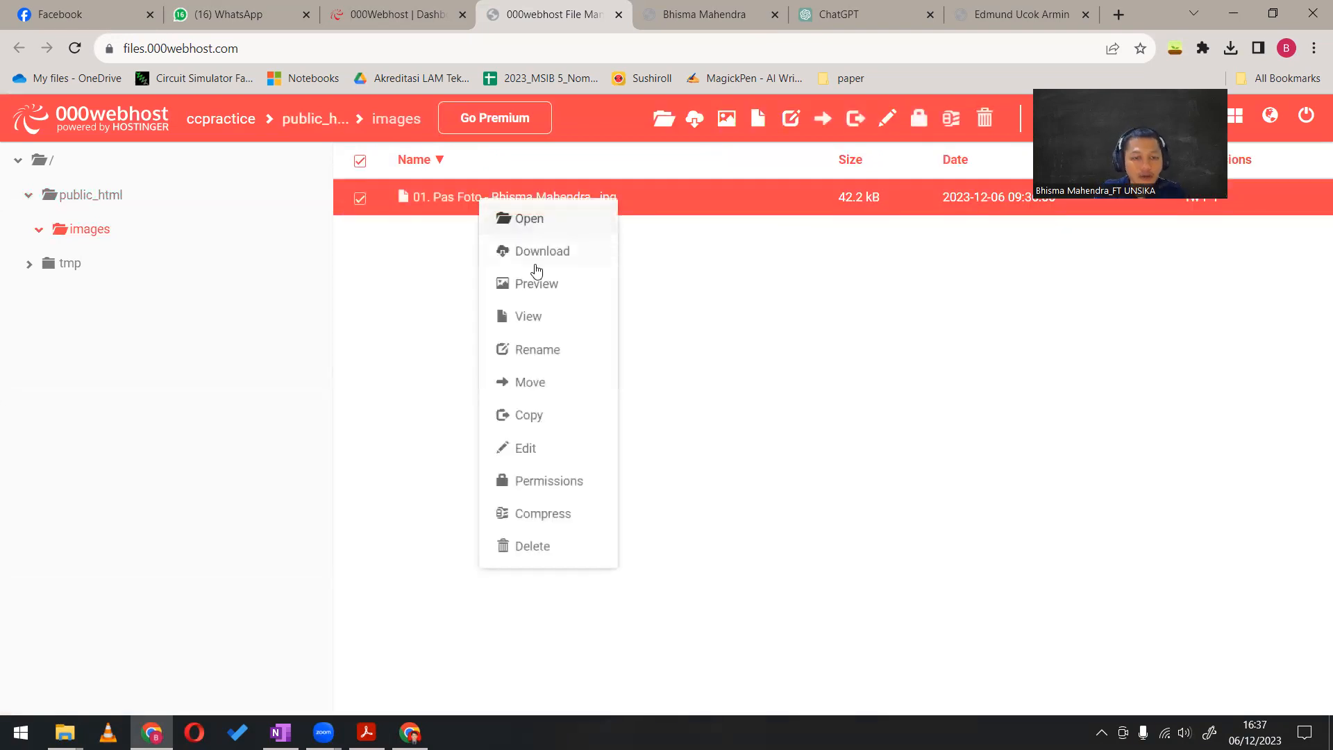
pyautogui.click(559, 349)
pyautogui.moveTo(665, 240); pyautogui.dragTo(381, 247)
pyautogui.write('Pas')
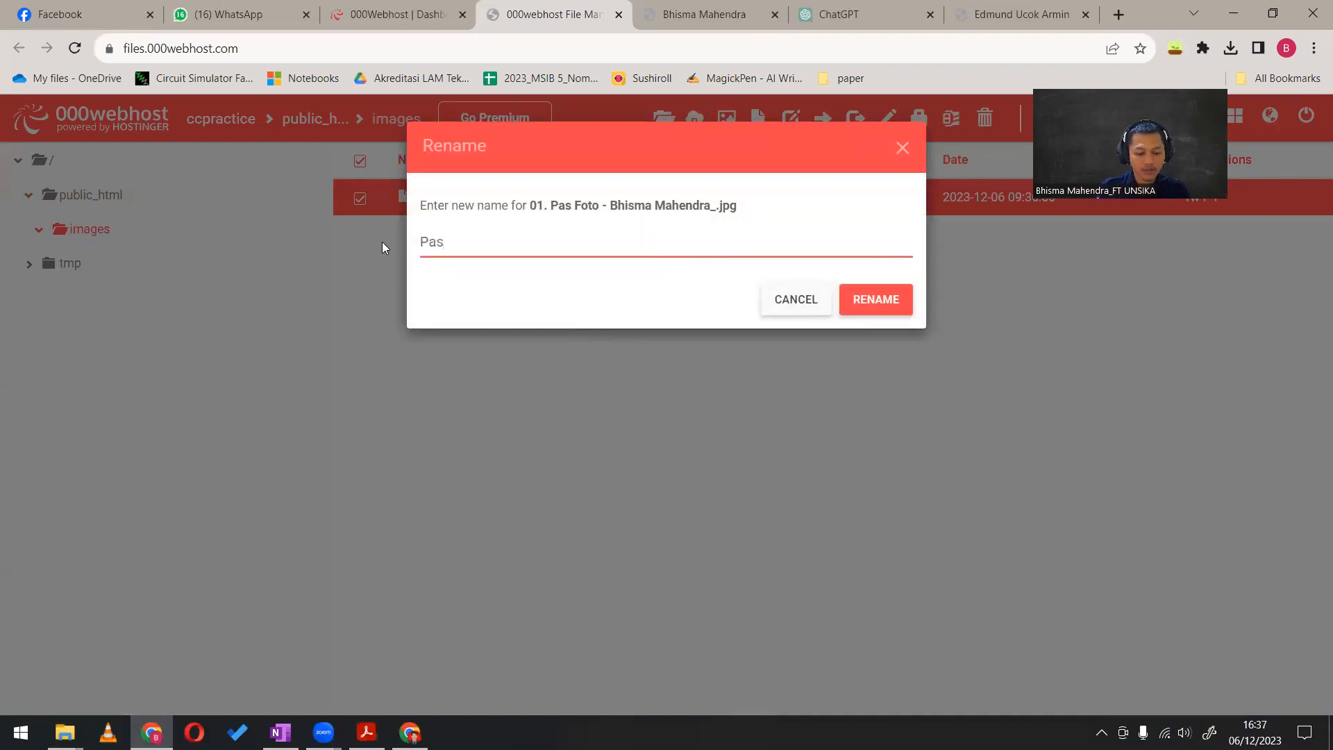
pyautogui.press('BackSpace')
pyautogui.press('BackSpace')
pyautogui.press('BackSpace')
pyautogui.write('pasFoto')
pyautogui.click(858, 290)
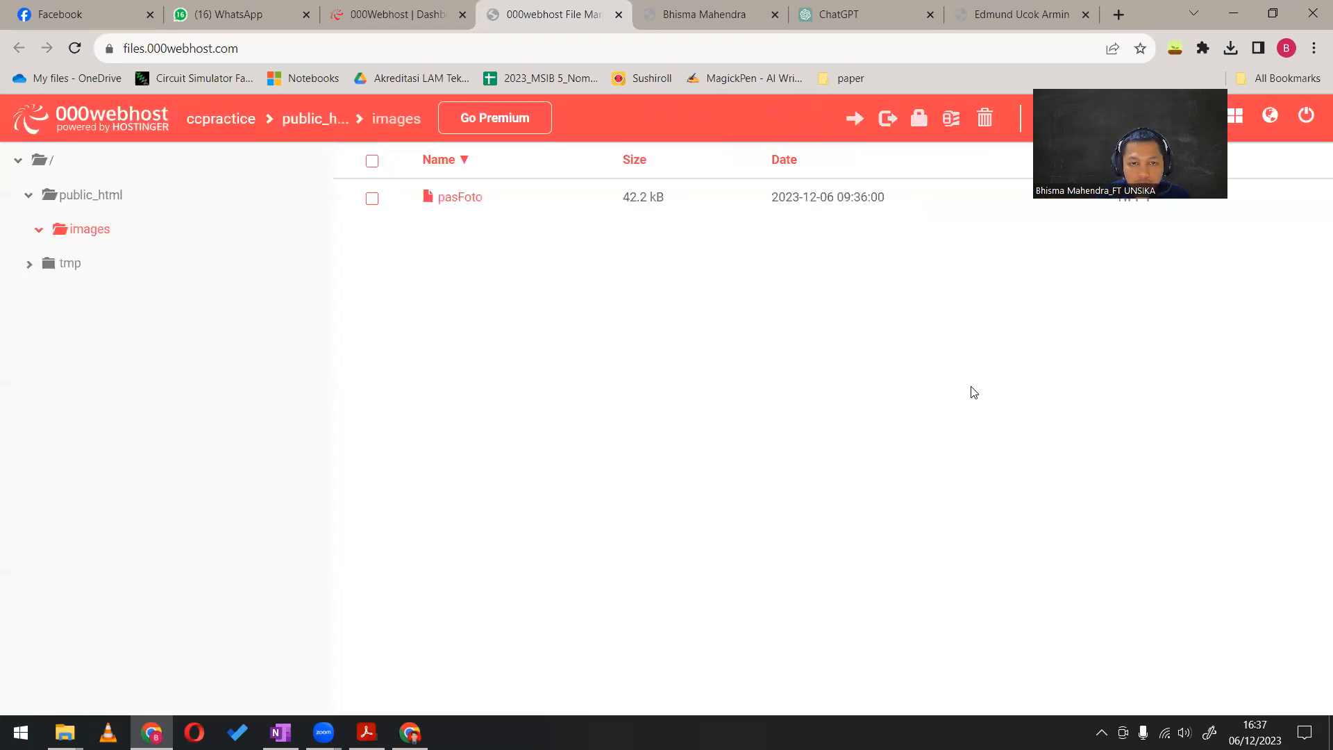
# Reload the ccpractice page and check the photo in its About me section
pyautogui.click(704, 13)
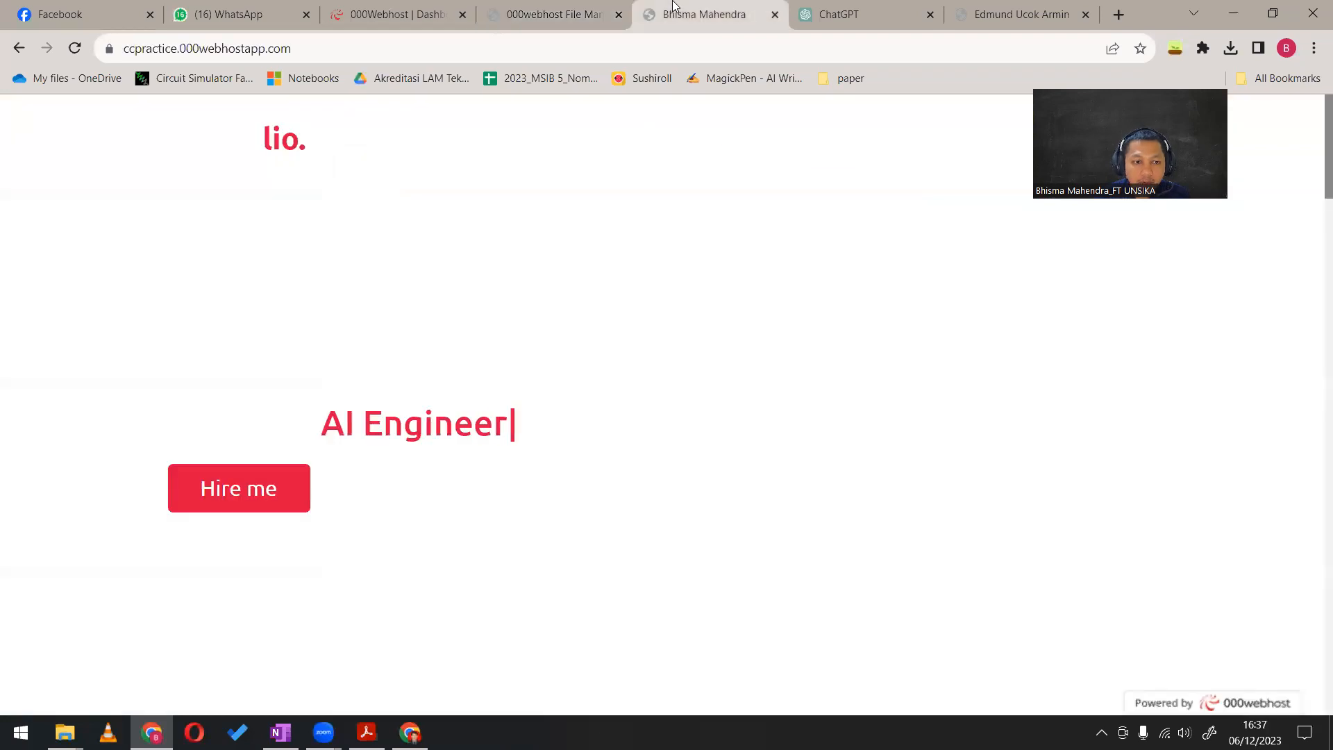
pyautogui.click(552, 14)
pyautogui.click(704, 14)
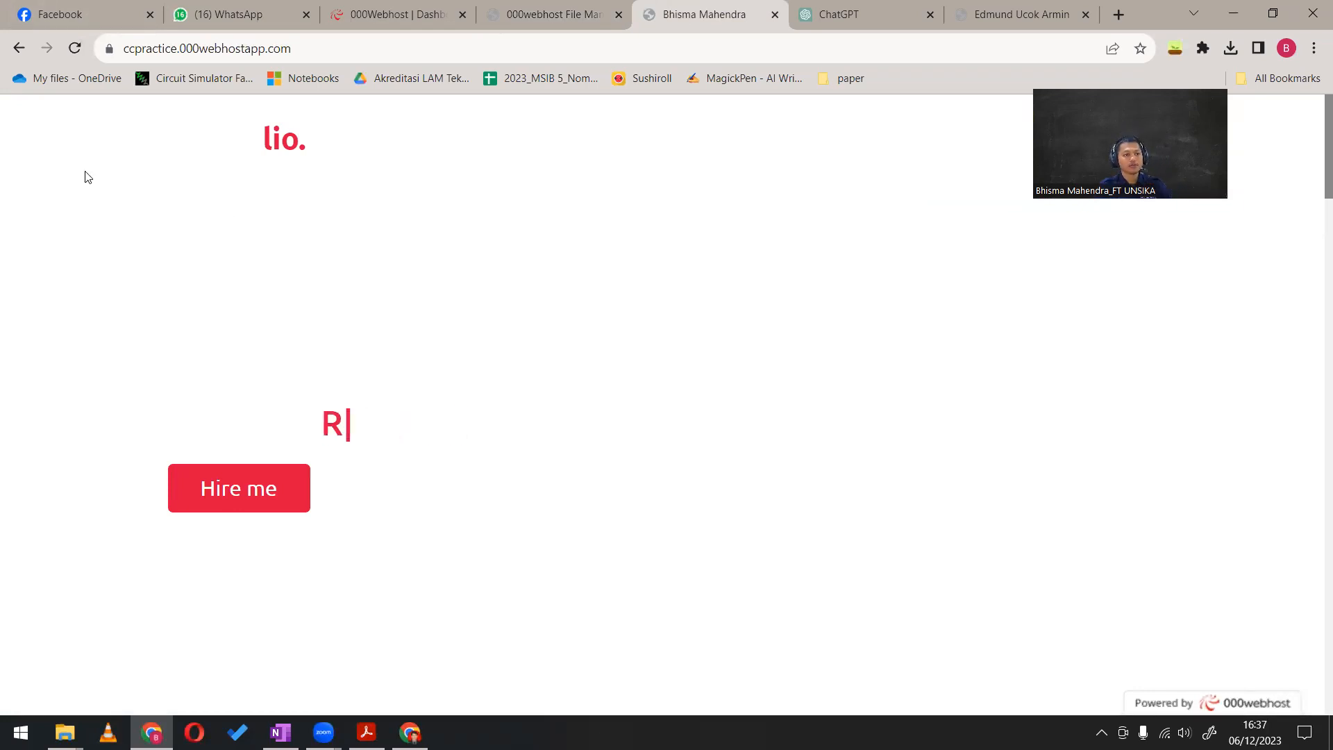
pyautogui.scroll(-8, 264, 377)
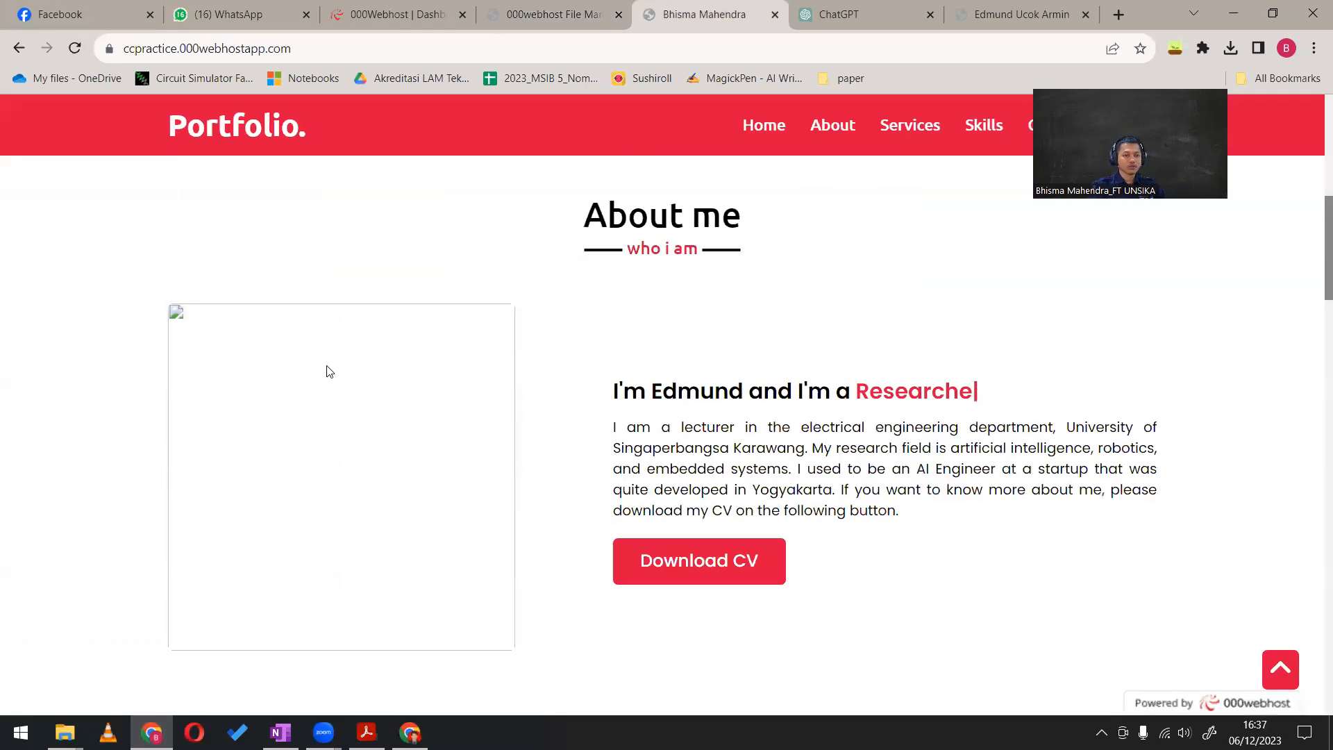
pyautogui.scroll(-5, 329, 372)
pyautogui.click(79, 51)
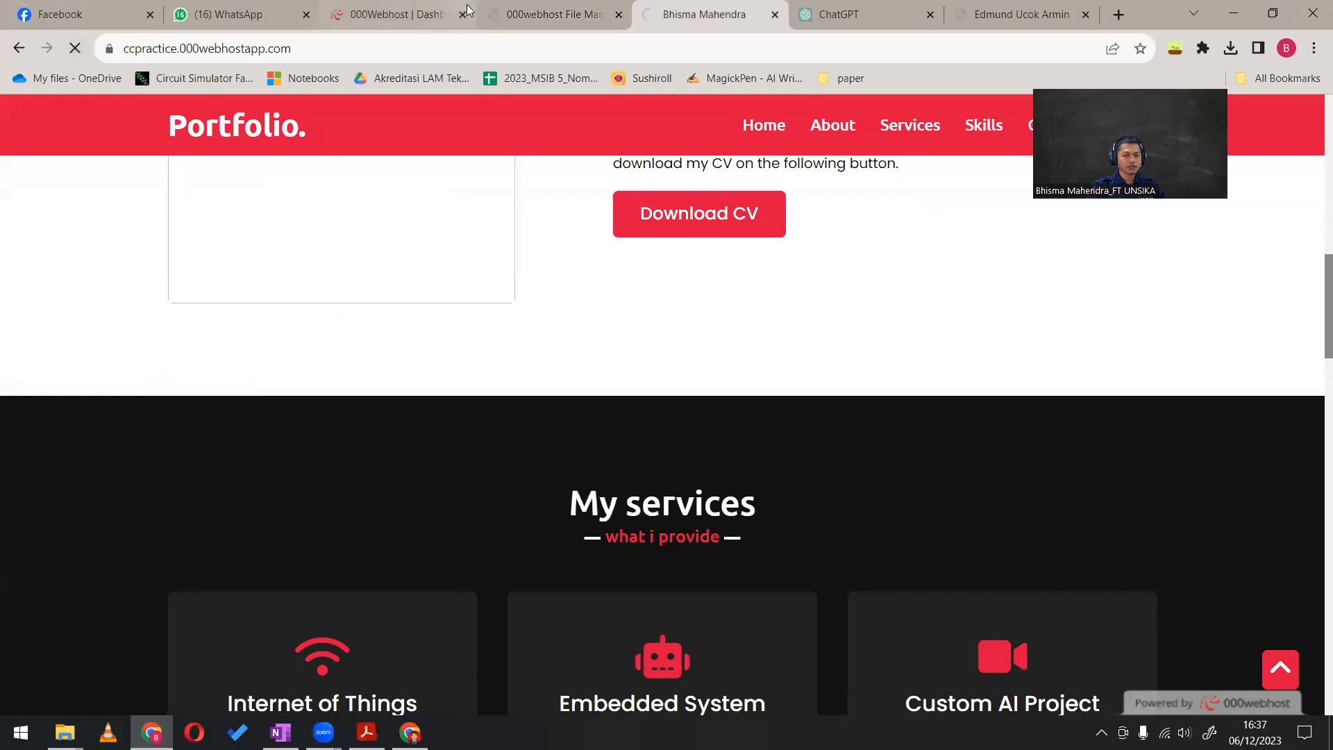
pyautogui.scroll(-4, 414, 272)
pyautogui.scroll(8, 414, 273)
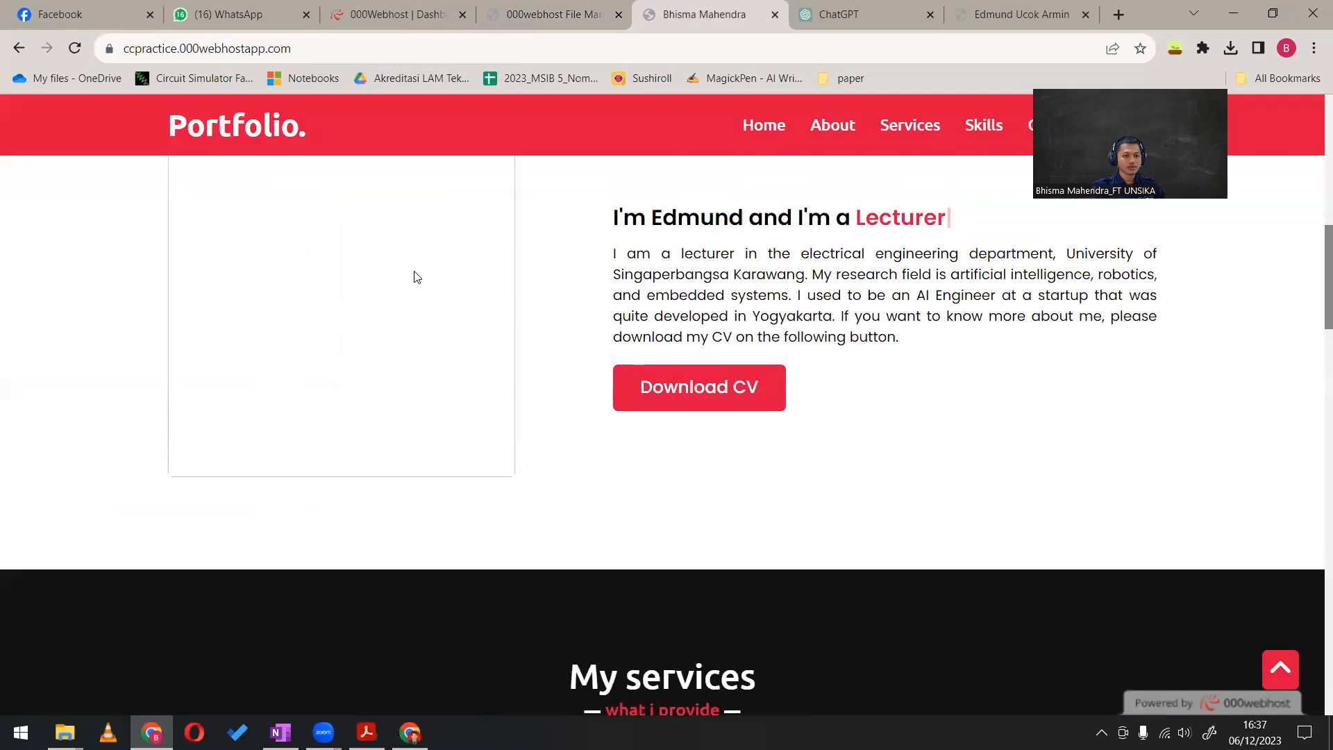
# Check the photo's file name in the example portfolio's images folder and rename the uploaded pasFoto file as pasFoto.jpg
pyautogui.click(519, 4)
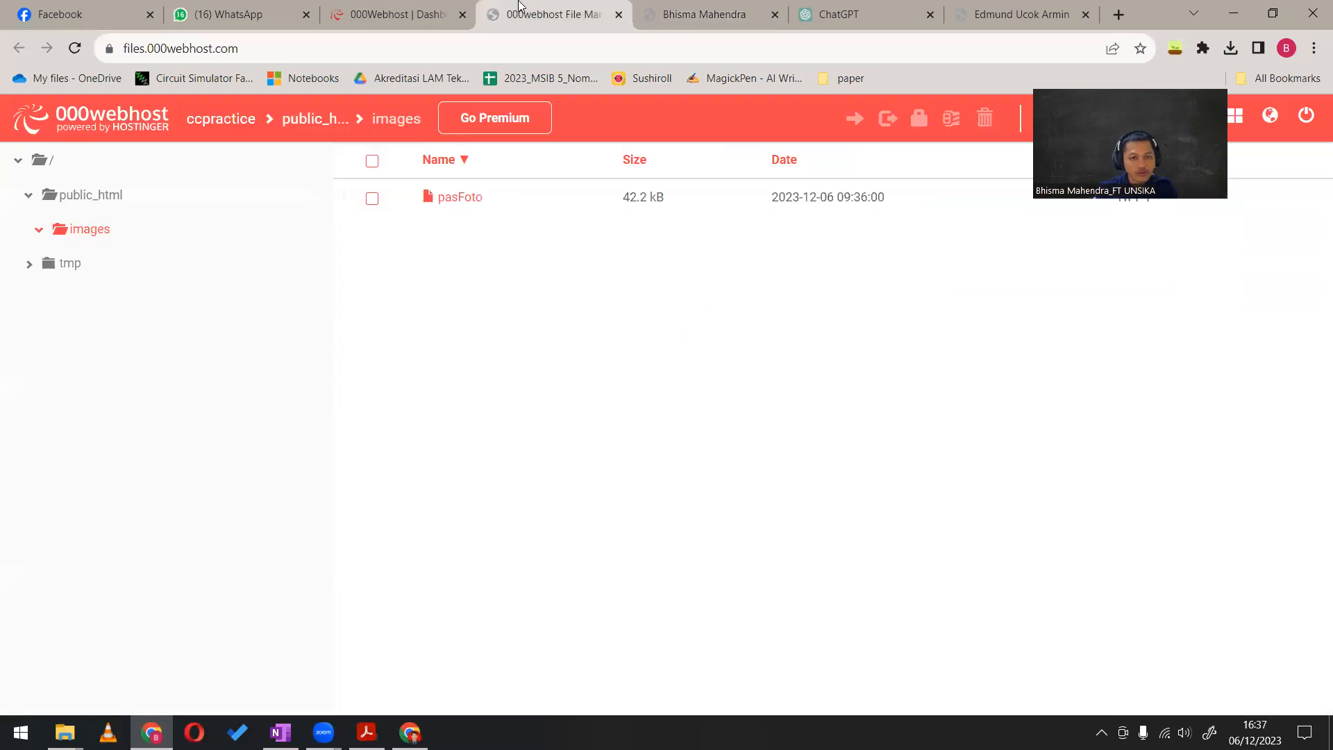
pyautogui.click(1003, 12)
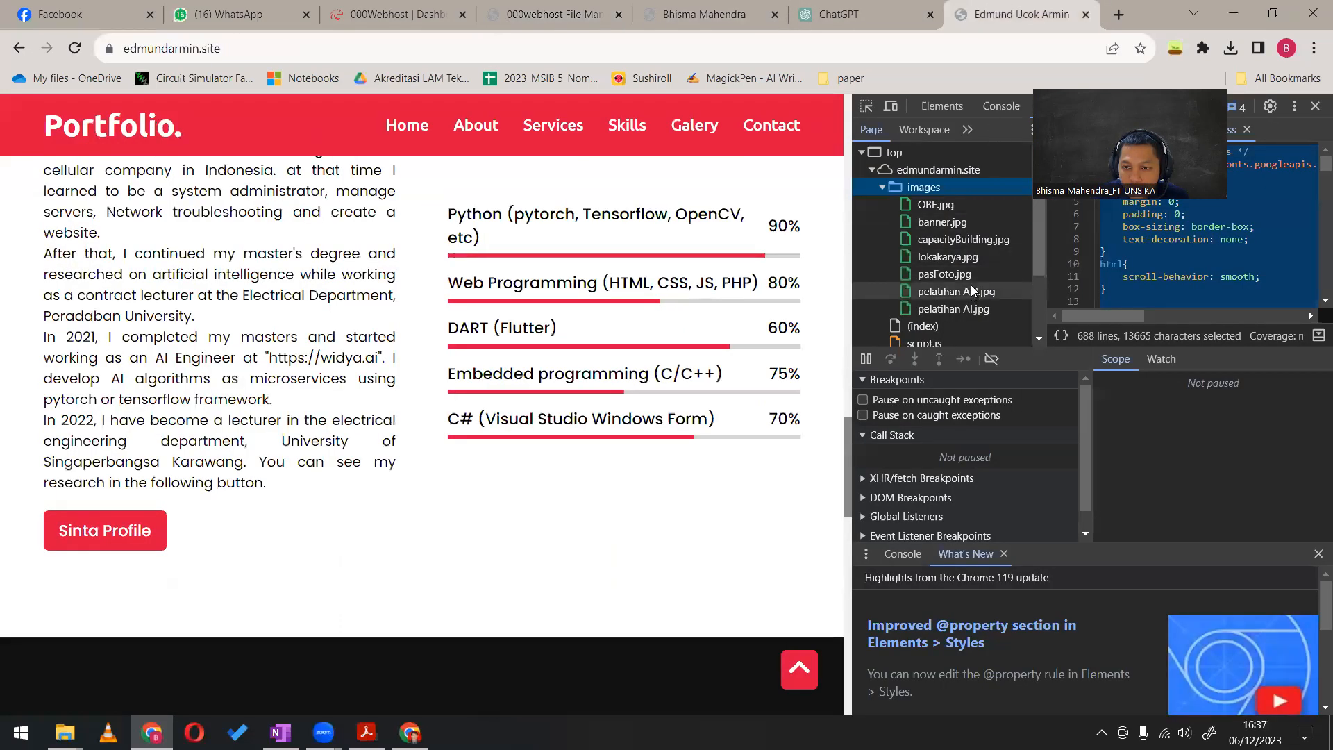
pyautogui.click(518, 10)
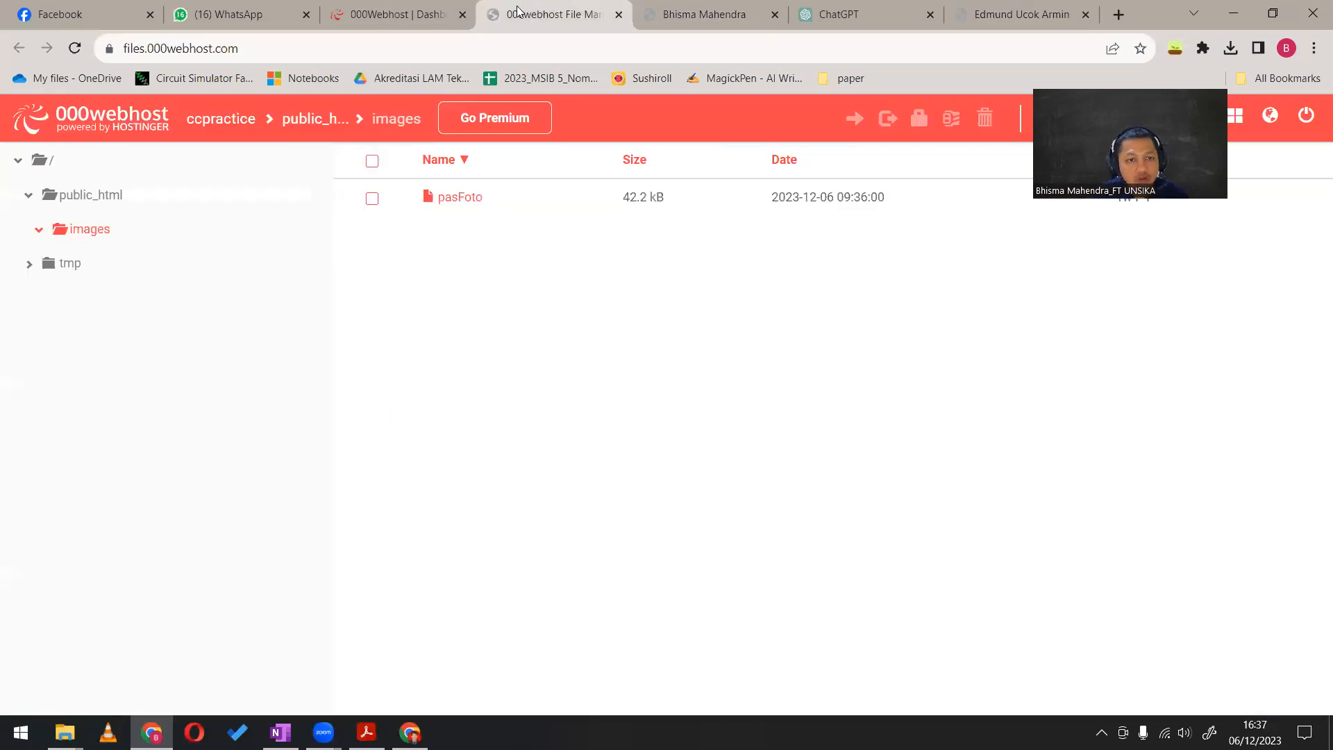
pyautogui.rightClick(463, 202)
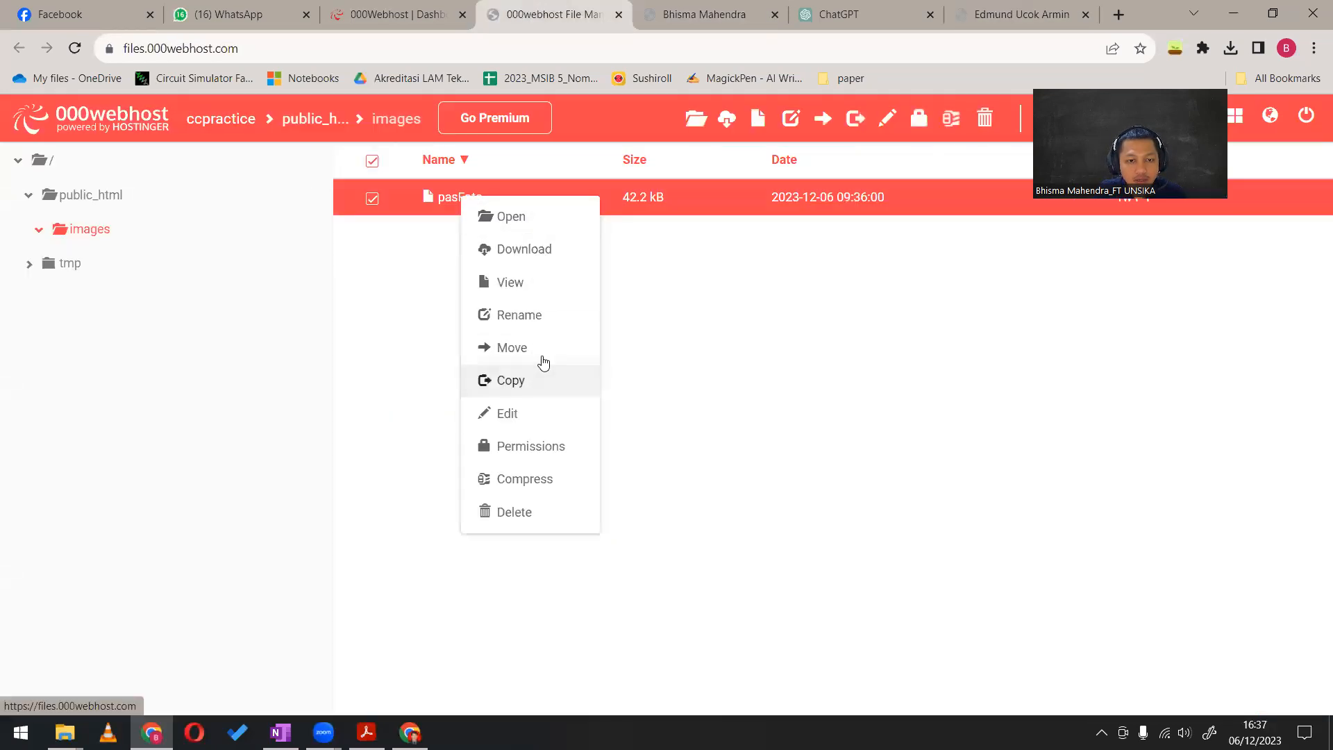
pyautogui.click(554, 286)
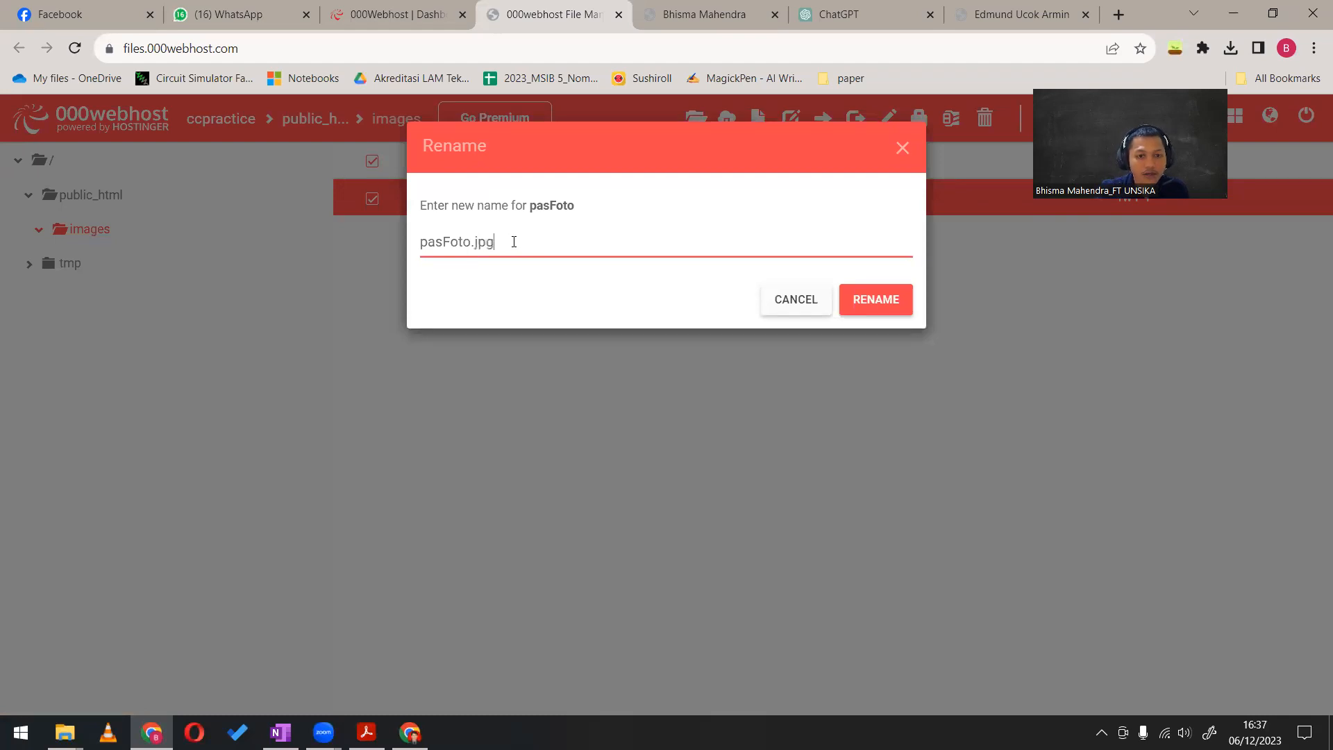
pyautogui.click(876, 300)
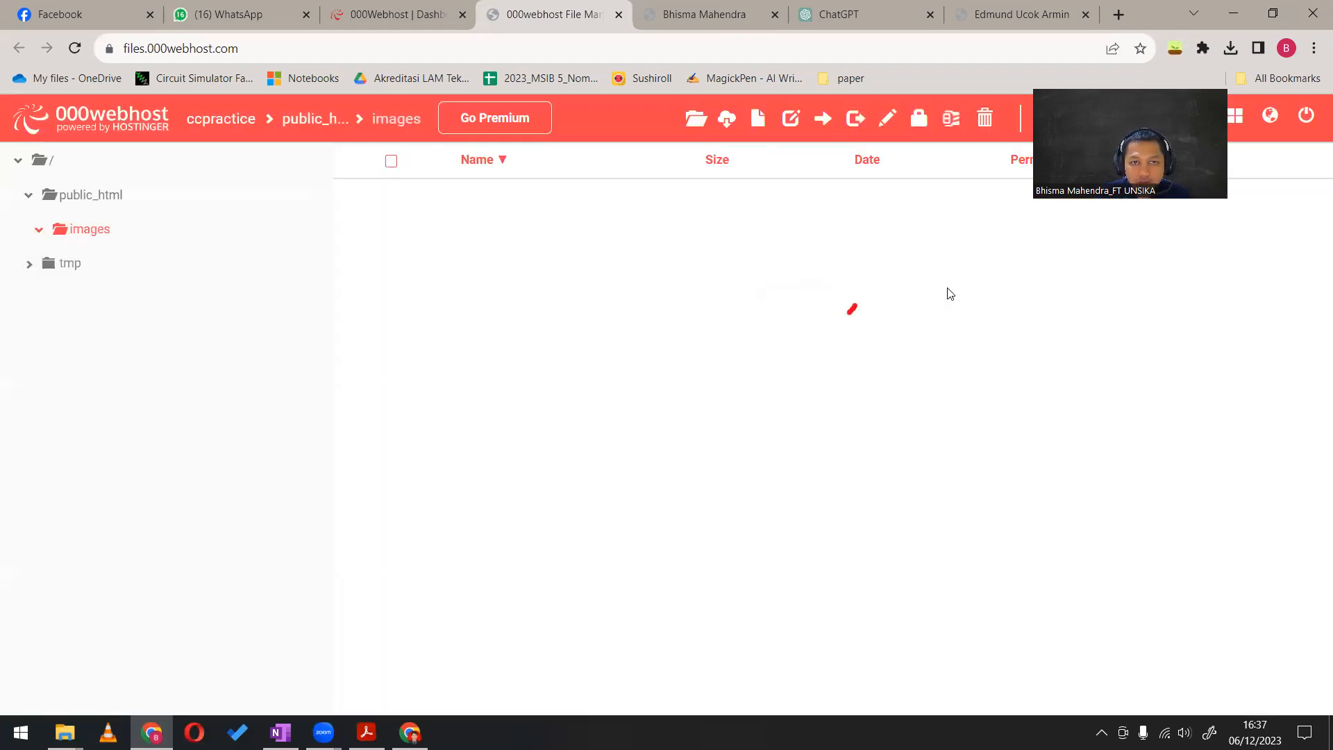
# Reload the ccpractice page and check the About me photo again after the file rename
pyautogui.click(680, 8)
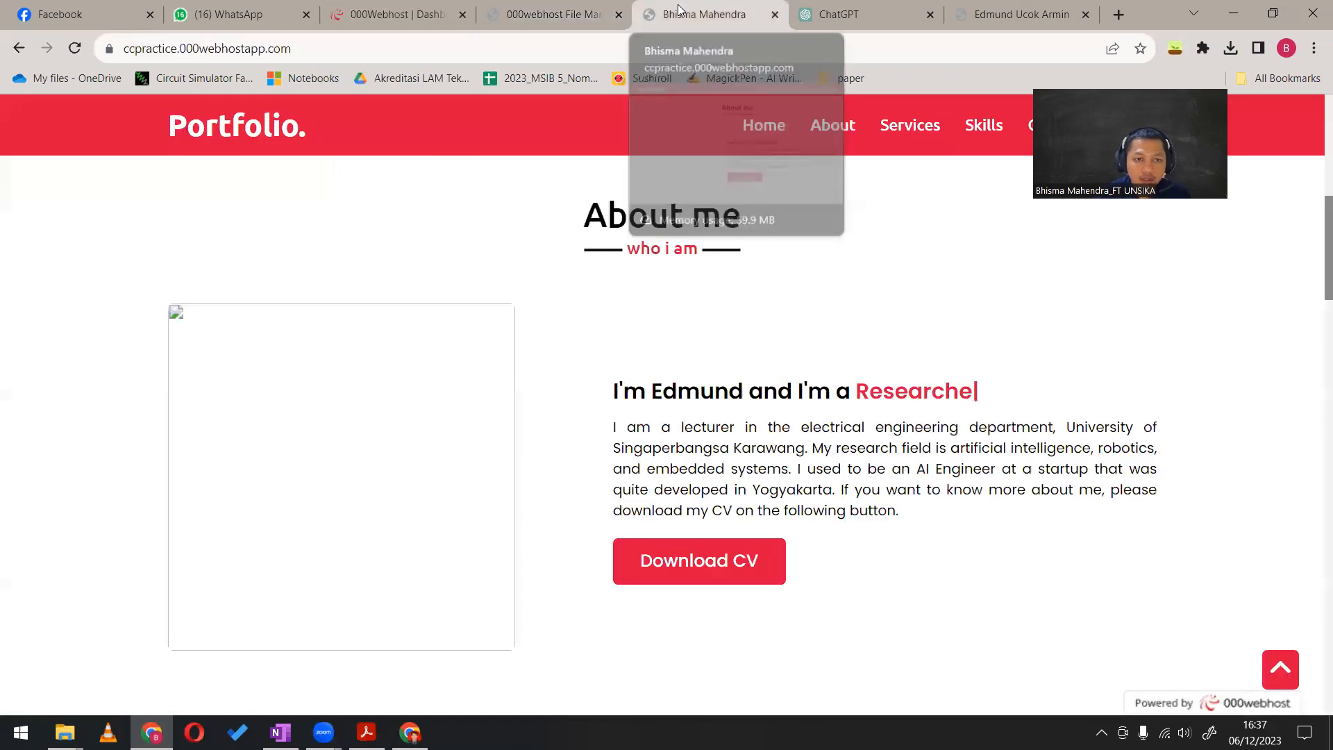
pyautogui.press('F5')
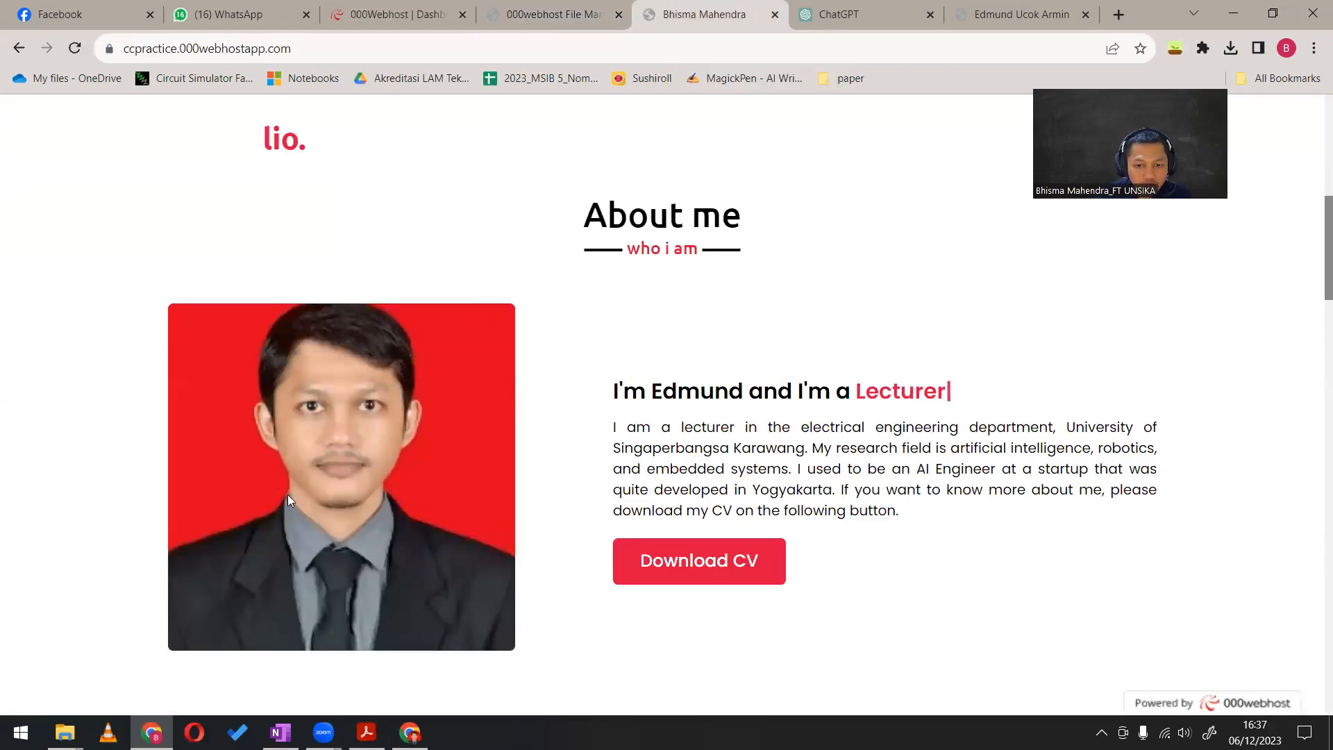
pyautogui.scroll(-5, 285, 396)
pyautogui.scroll(7, 288, 396)
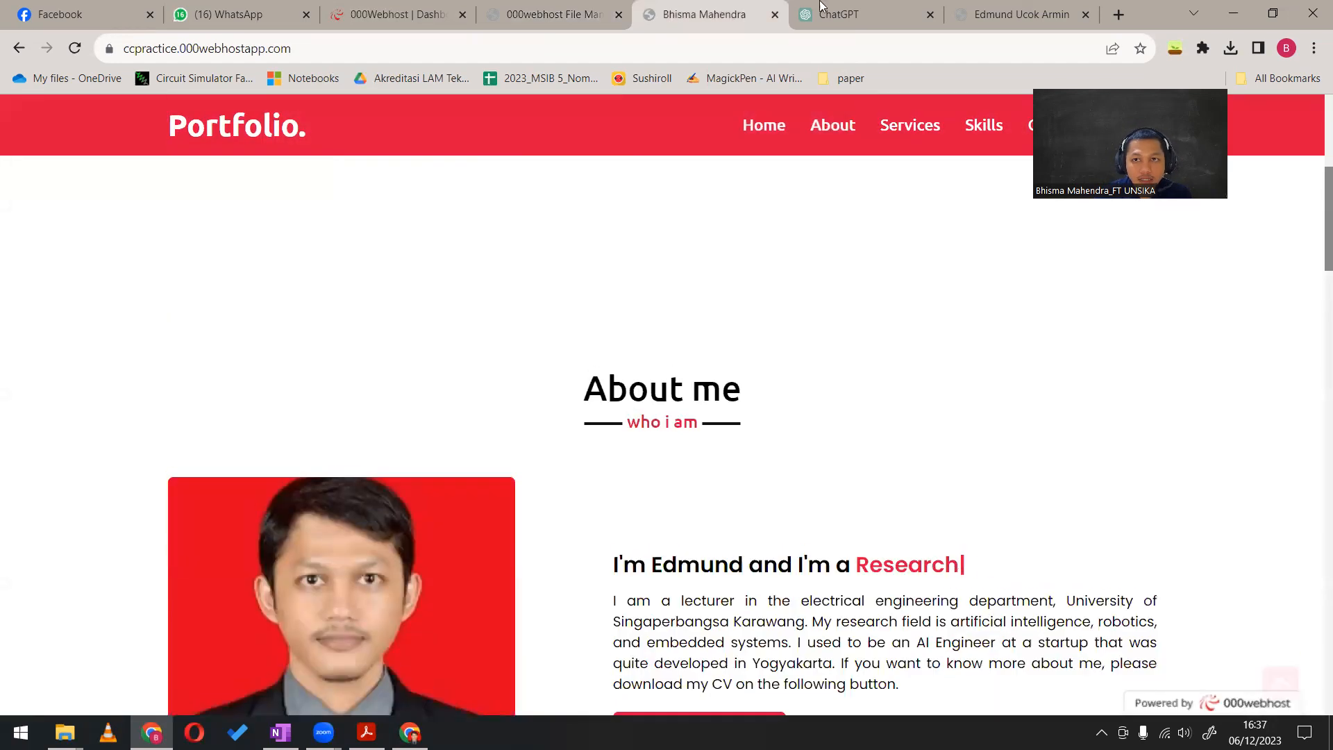
# Look through the example portfolio's services, home banner and About sections to compare them with the ccpractice page
pyautogui.click(970, 10)
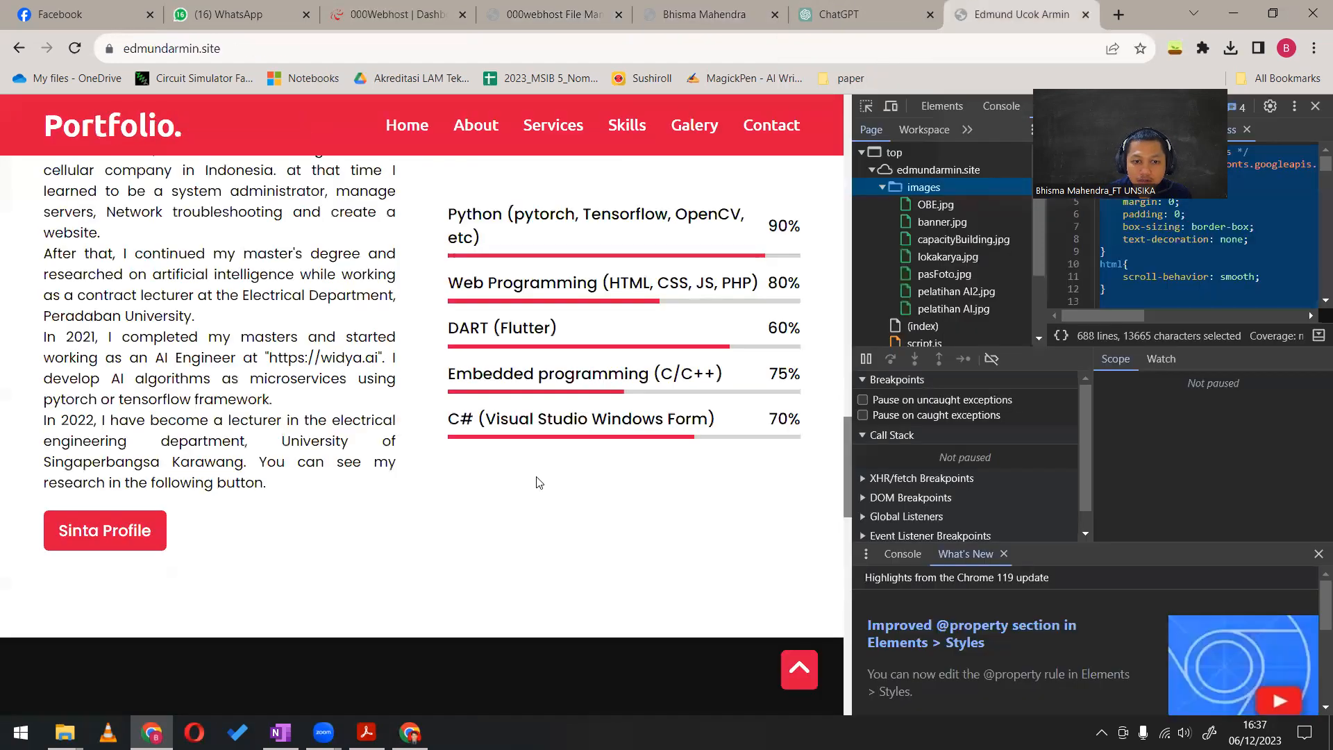
pyautogui.scroll(10, 539, 482)
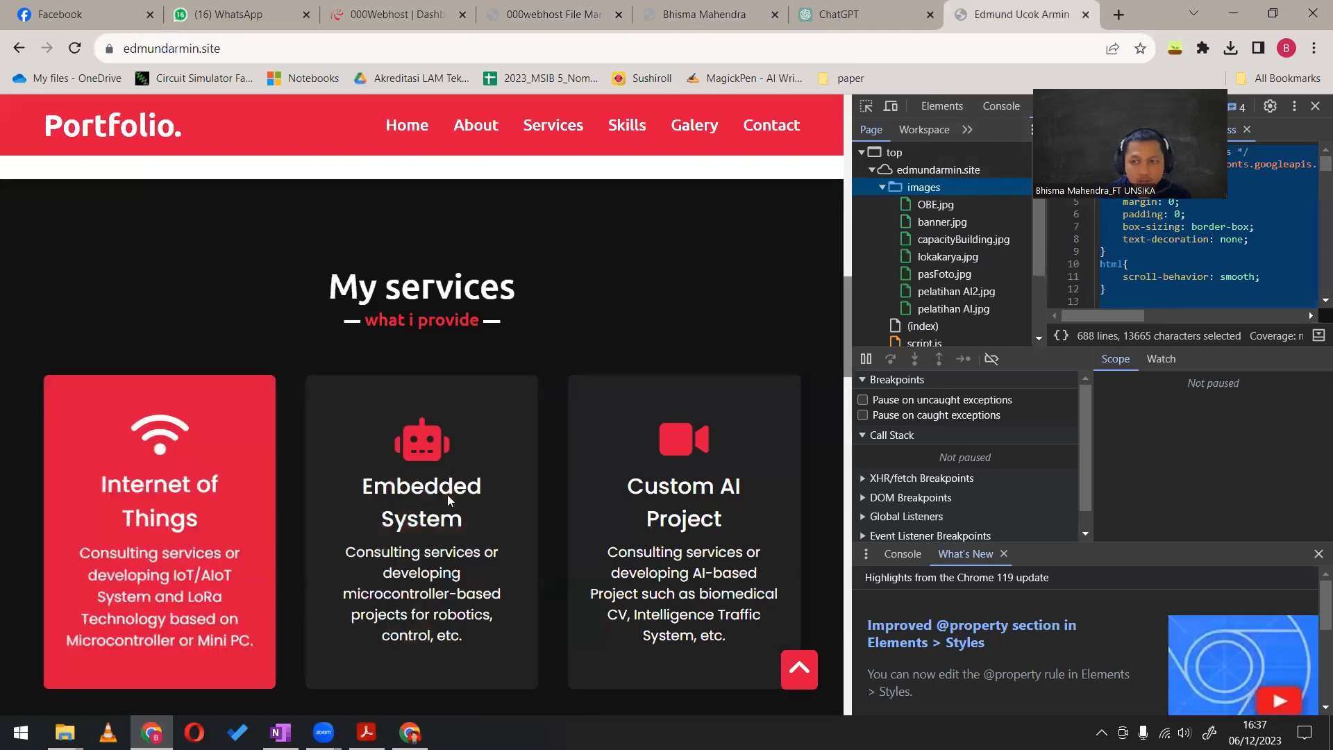
pyautogui.scroll(8, 417, 486)
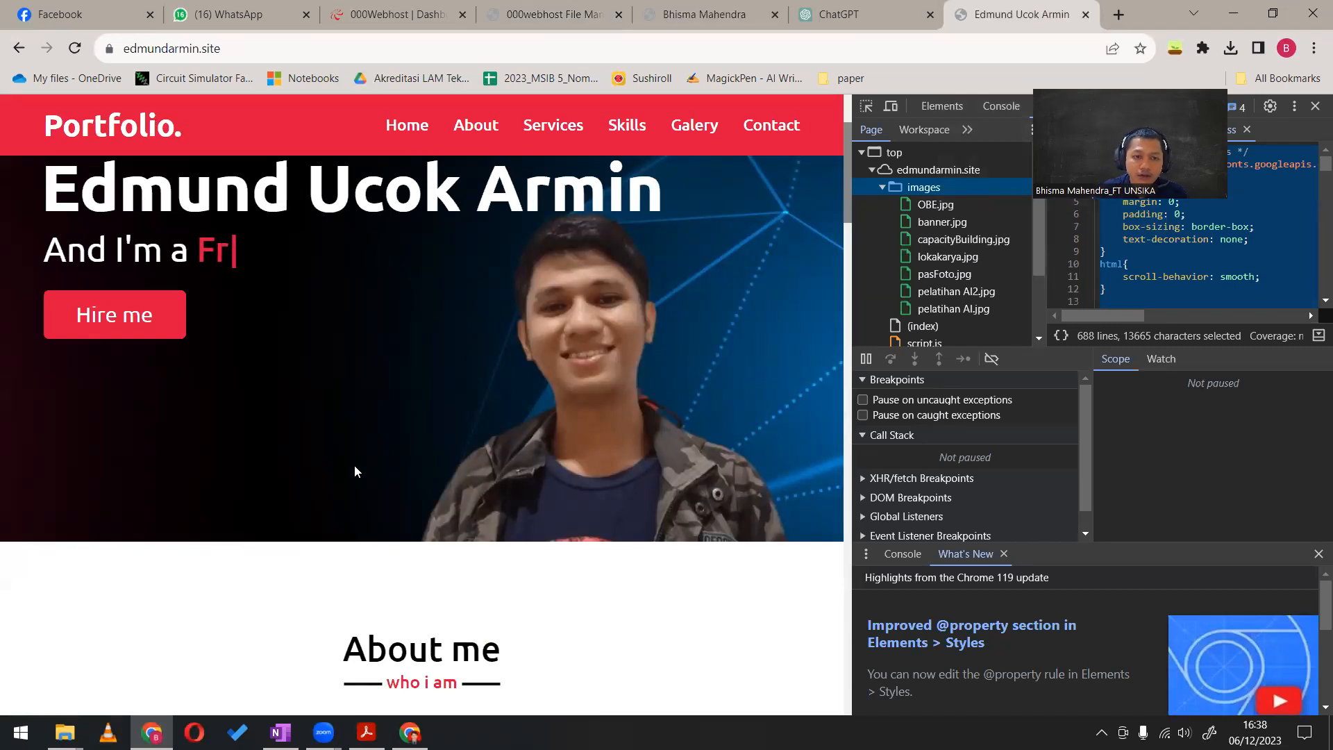
pyautogui.scroll(3, 347, 477)
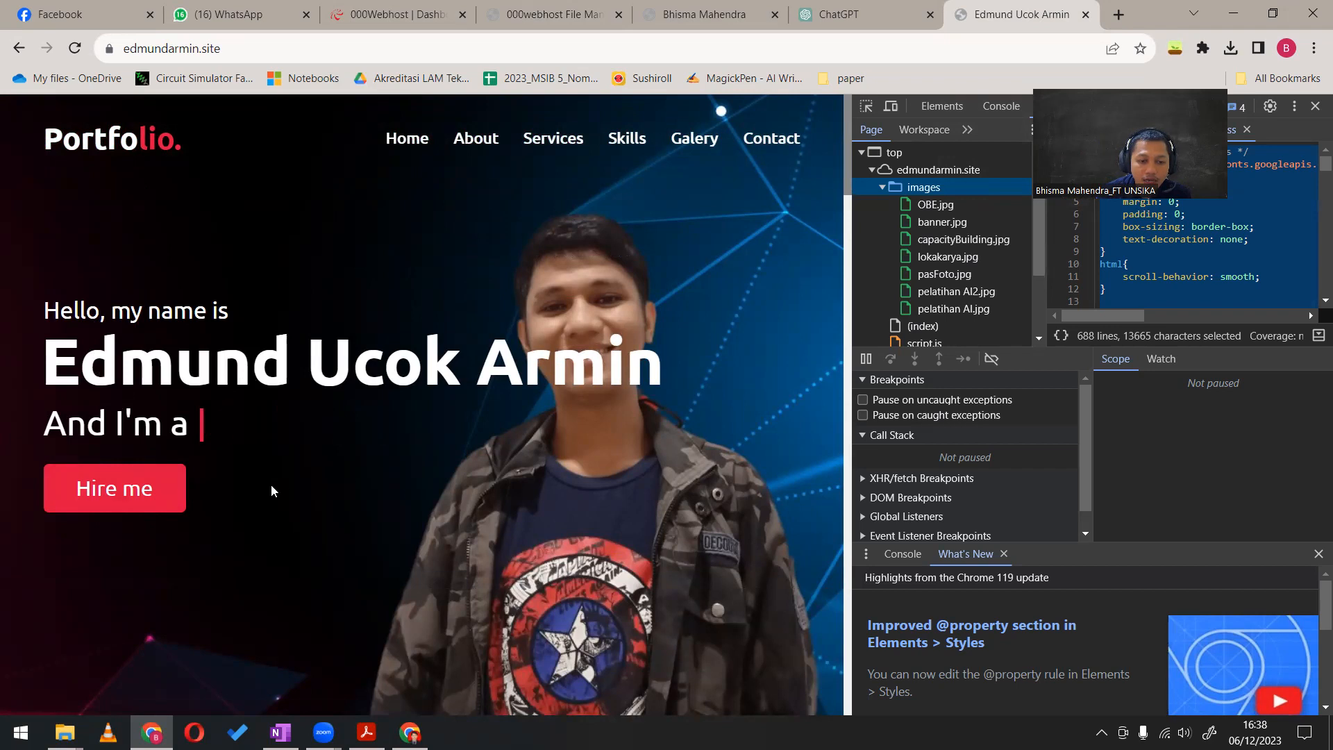
pyautogui.scroll(-10, 277, 486)
pyautogui.scroll(-10, 223, 466)
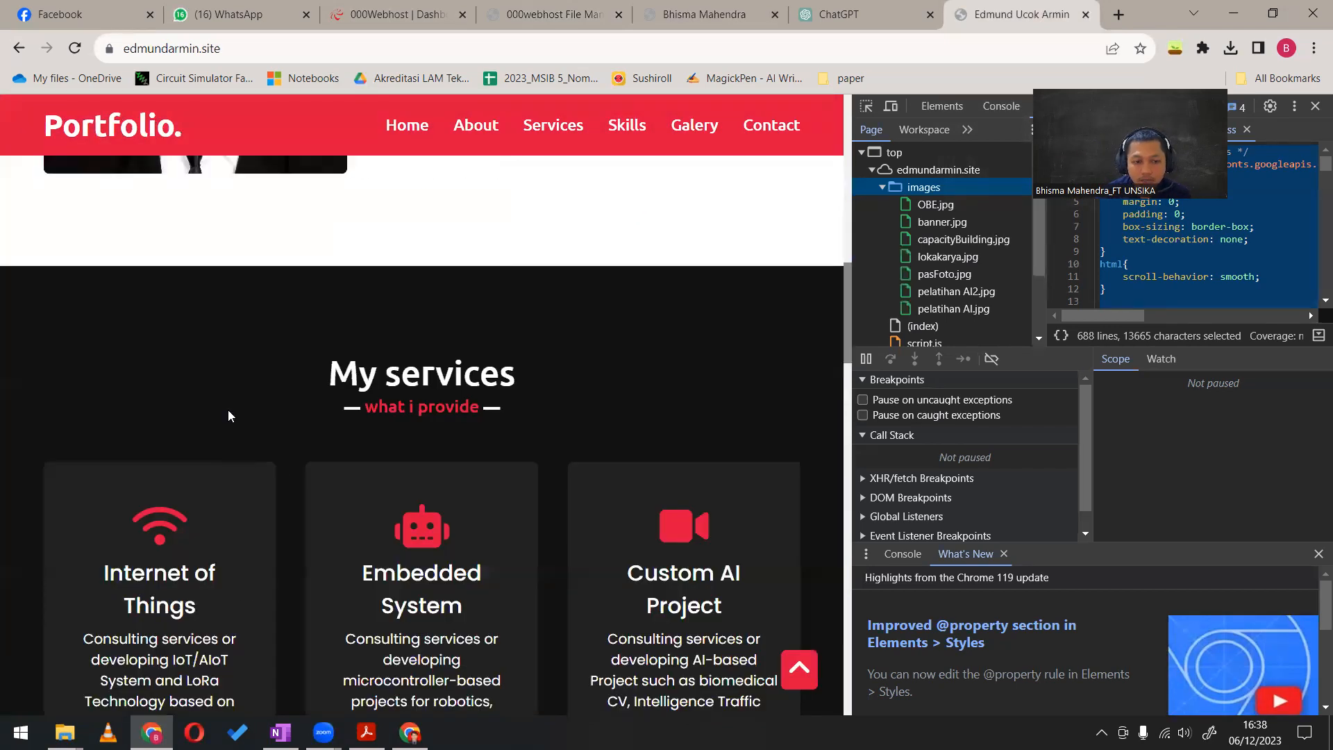
pyautogui.scroll(3, 104, 486)
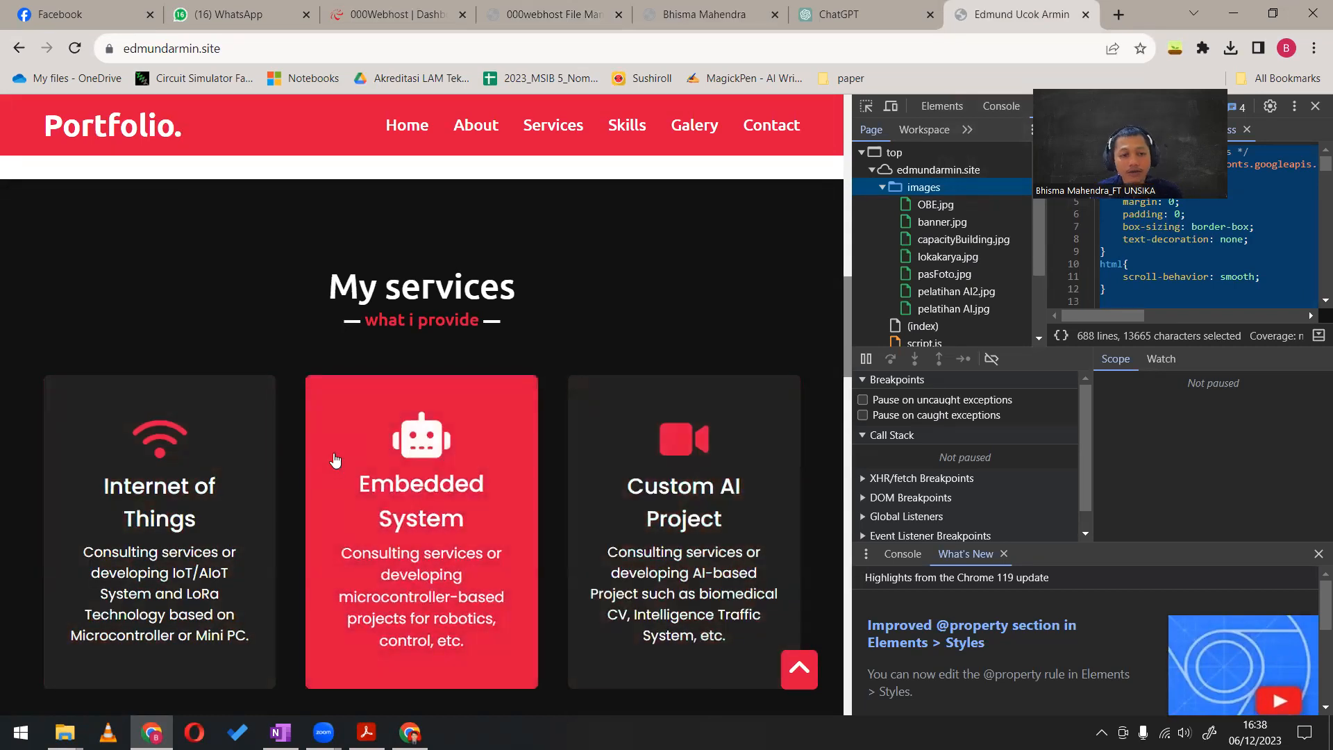
# Look over the example portfolio's Skills section and the Galery heading below it
pyautogui.scroll(-15, 334, 461)
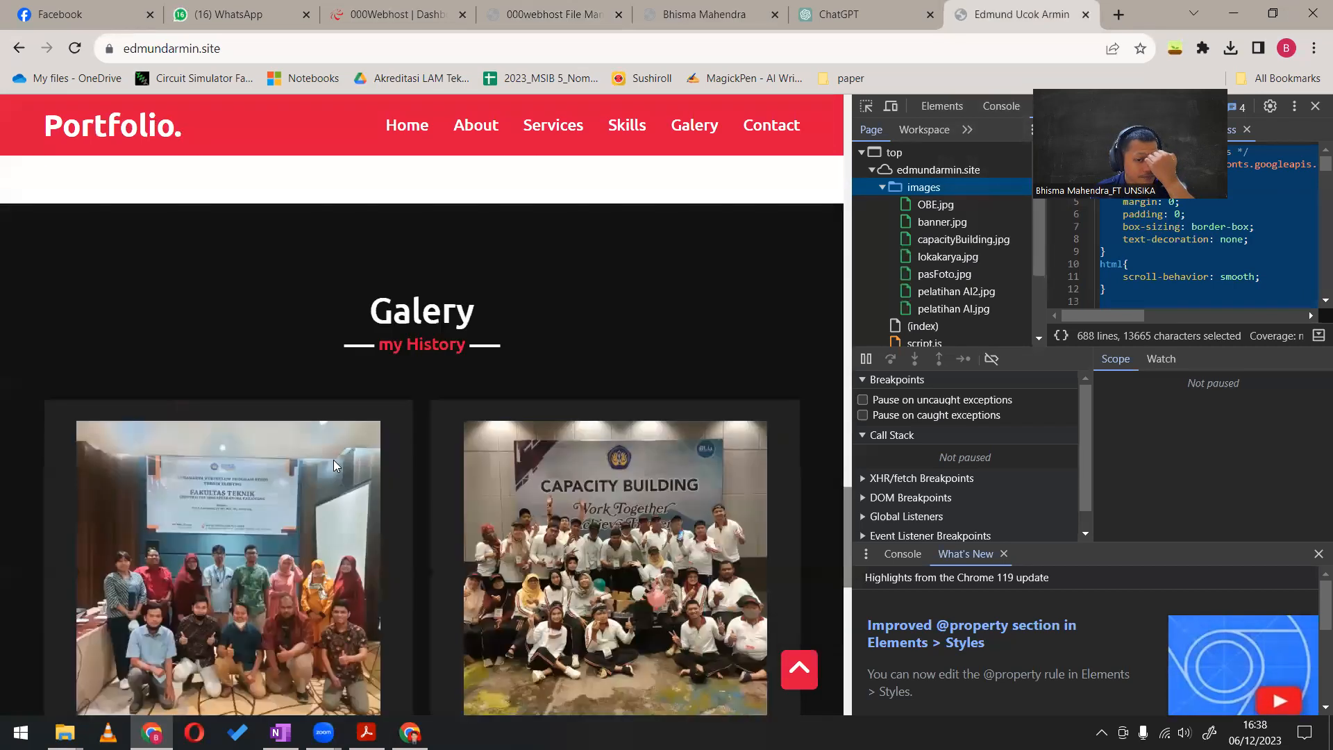
pyautogui.scroll(-5, 334, 464)
pyautogui.scroll(6, 335, 464)
pyautogui.click(386, 395)
pyautogui.moveTo(386, 396); pyautogui.dragTo(479, 394)
pyautogui.scroll(4, 544, 532)
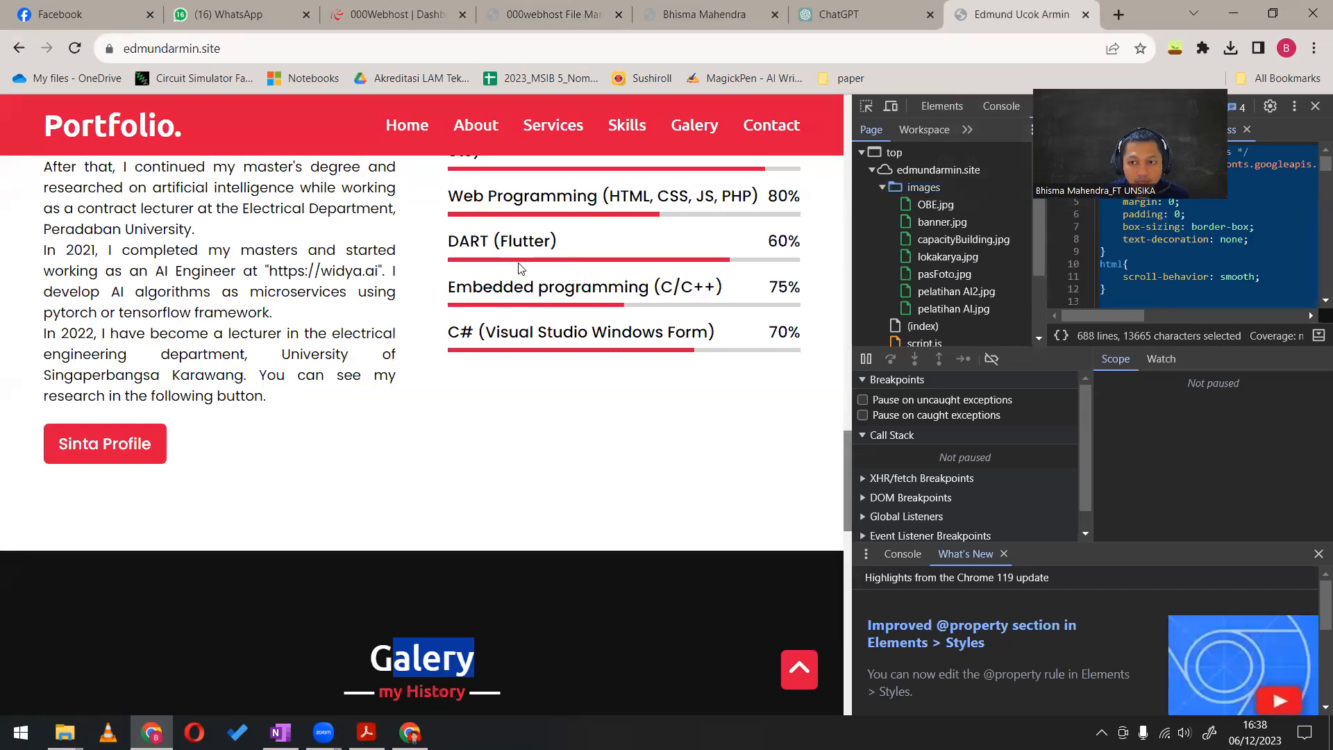
# Browse the example portfolio's Galery carousel, switching between its groups of event photos
pyautogui.scroll(-5, 507, 264)
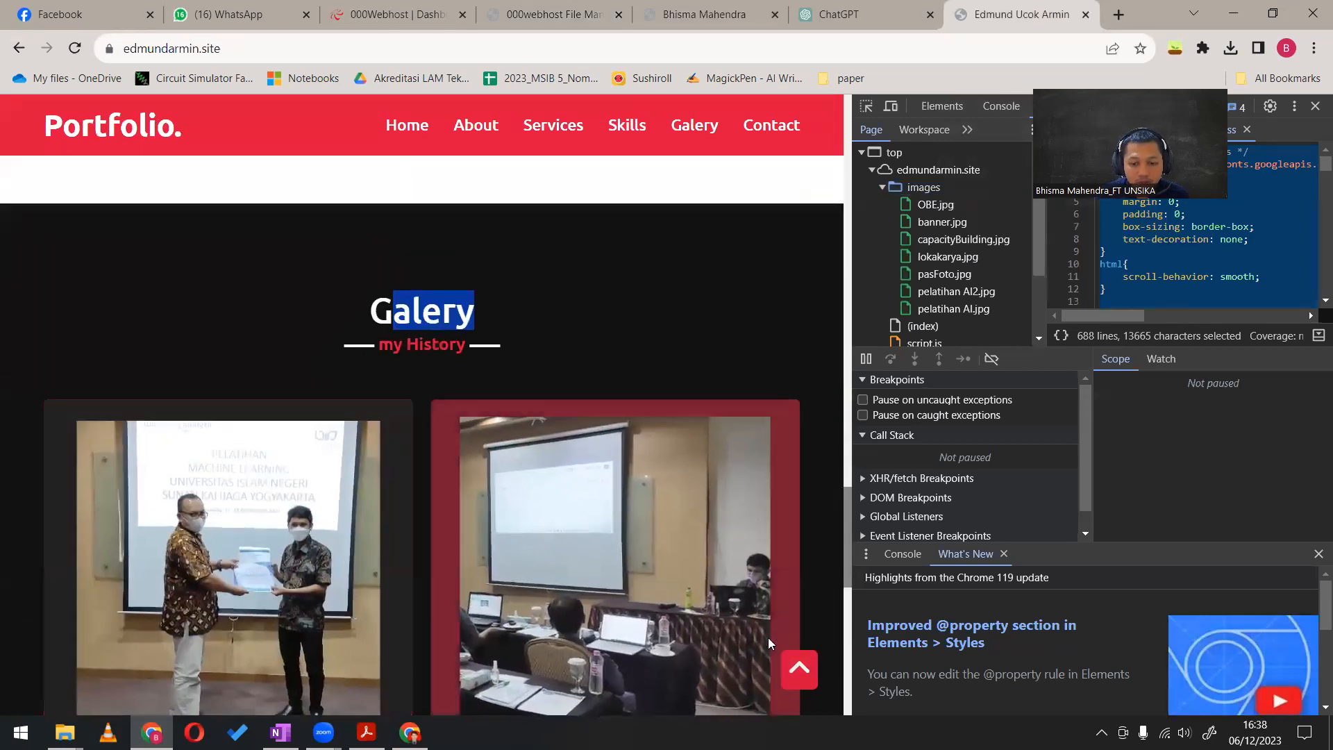
pyautogui.scroll(-5, 597, 570)
pyautogui.click(431, 496)
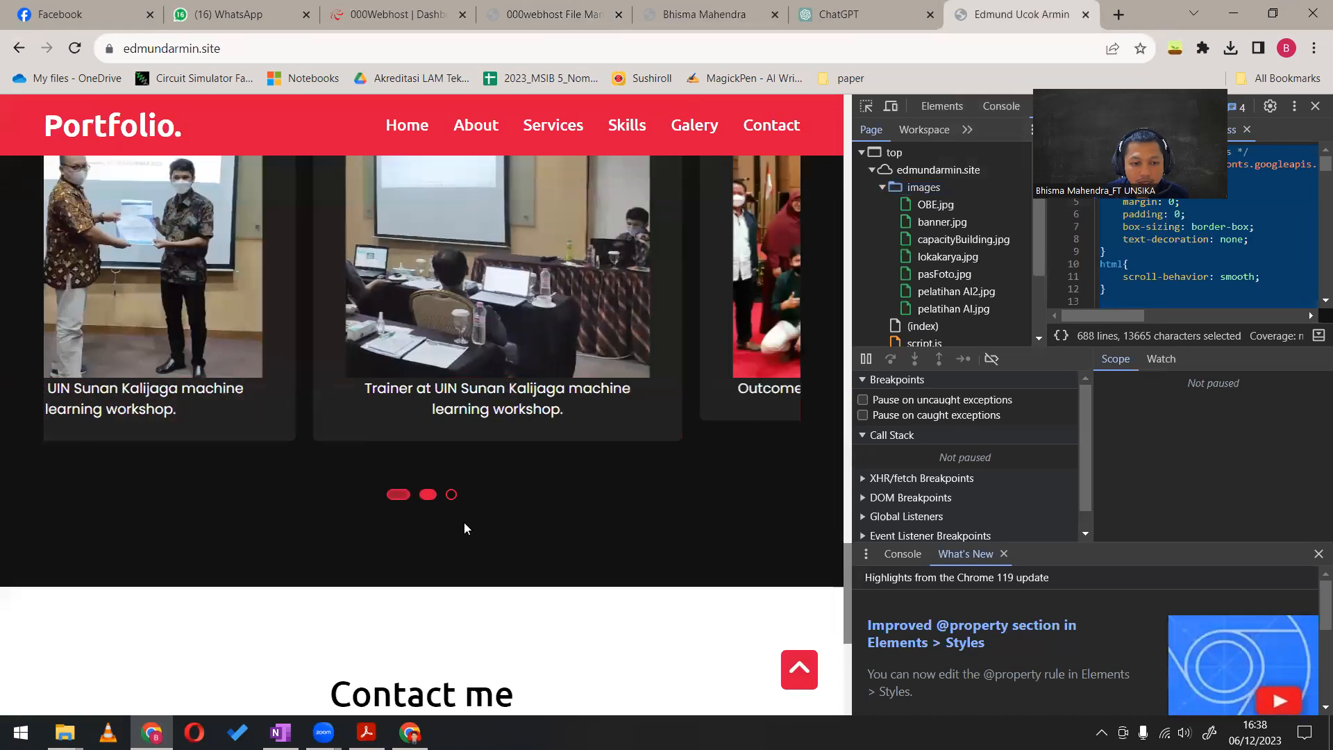
pyautogui.scroll(3, 736, 368)
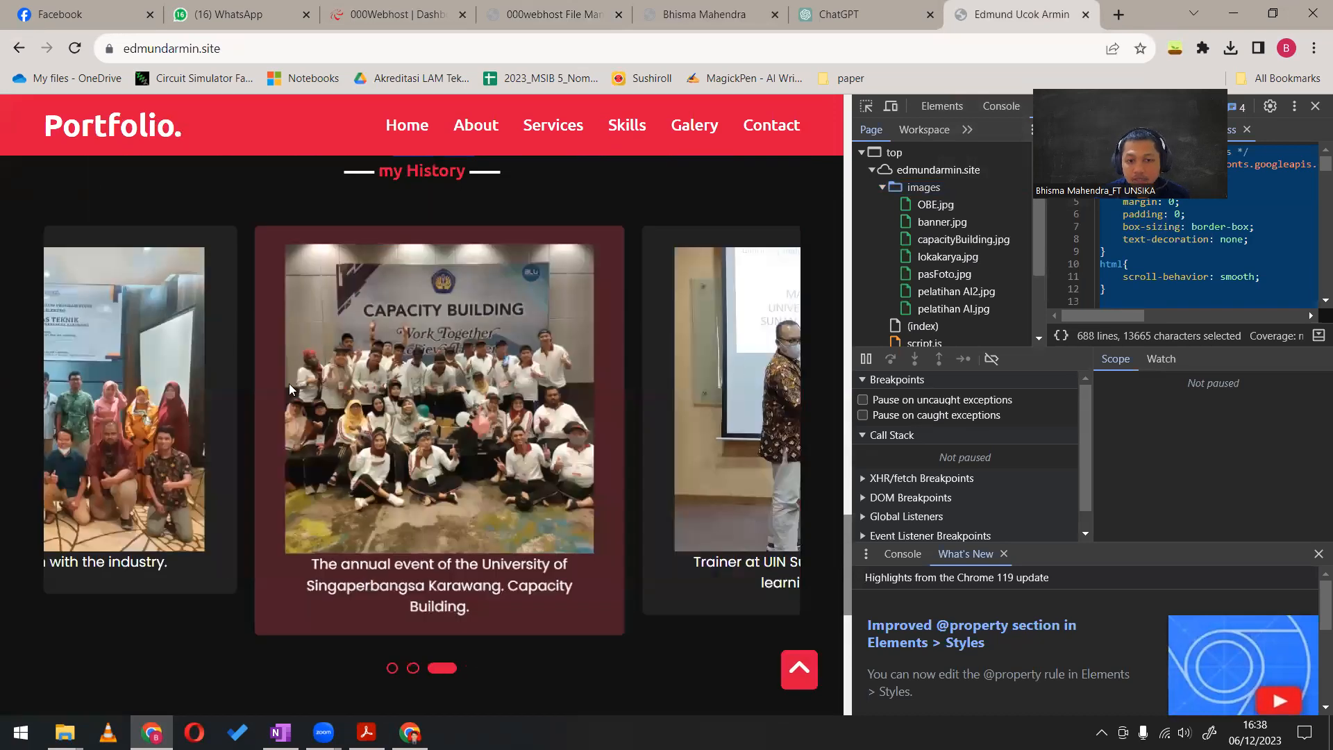
pyautogui.click(409, 670)
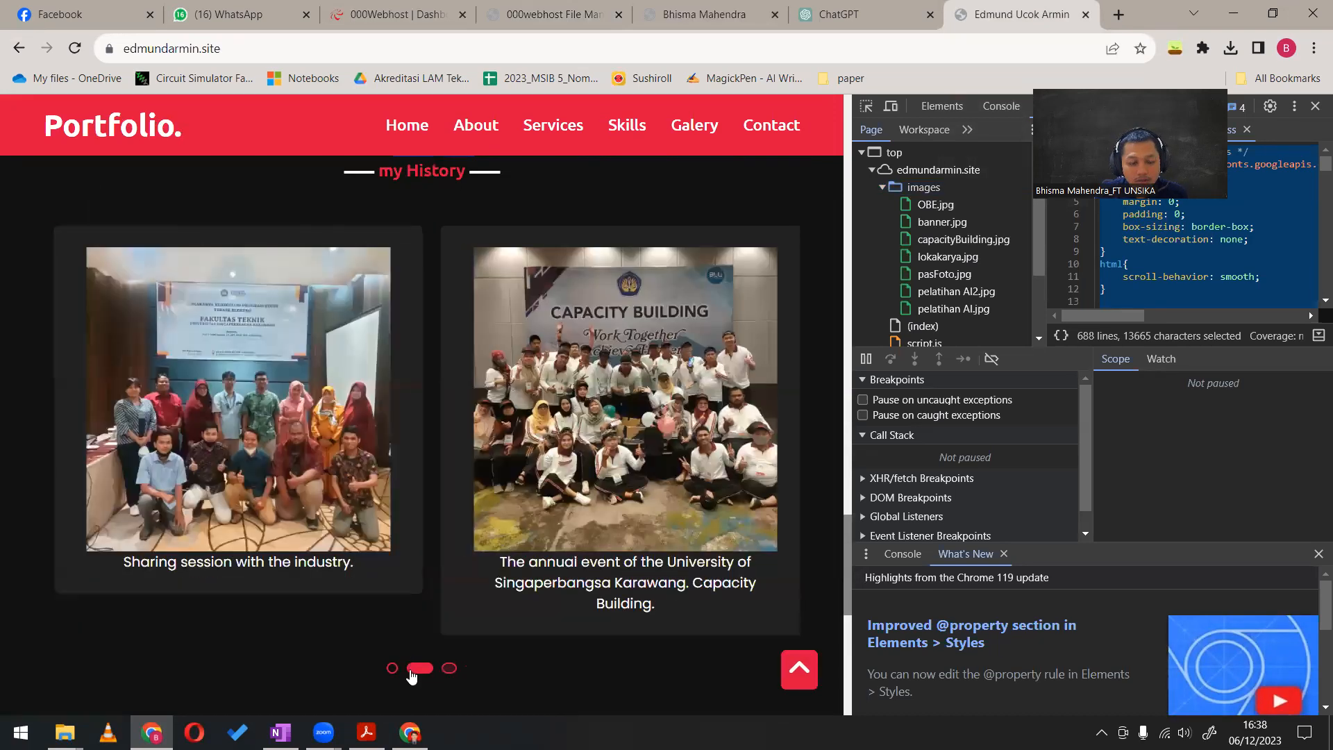
# Go to the example portfolio's Contact section from the home banner, examine it, and return to the banner
pyautogui.scroll(10, 440, 529)
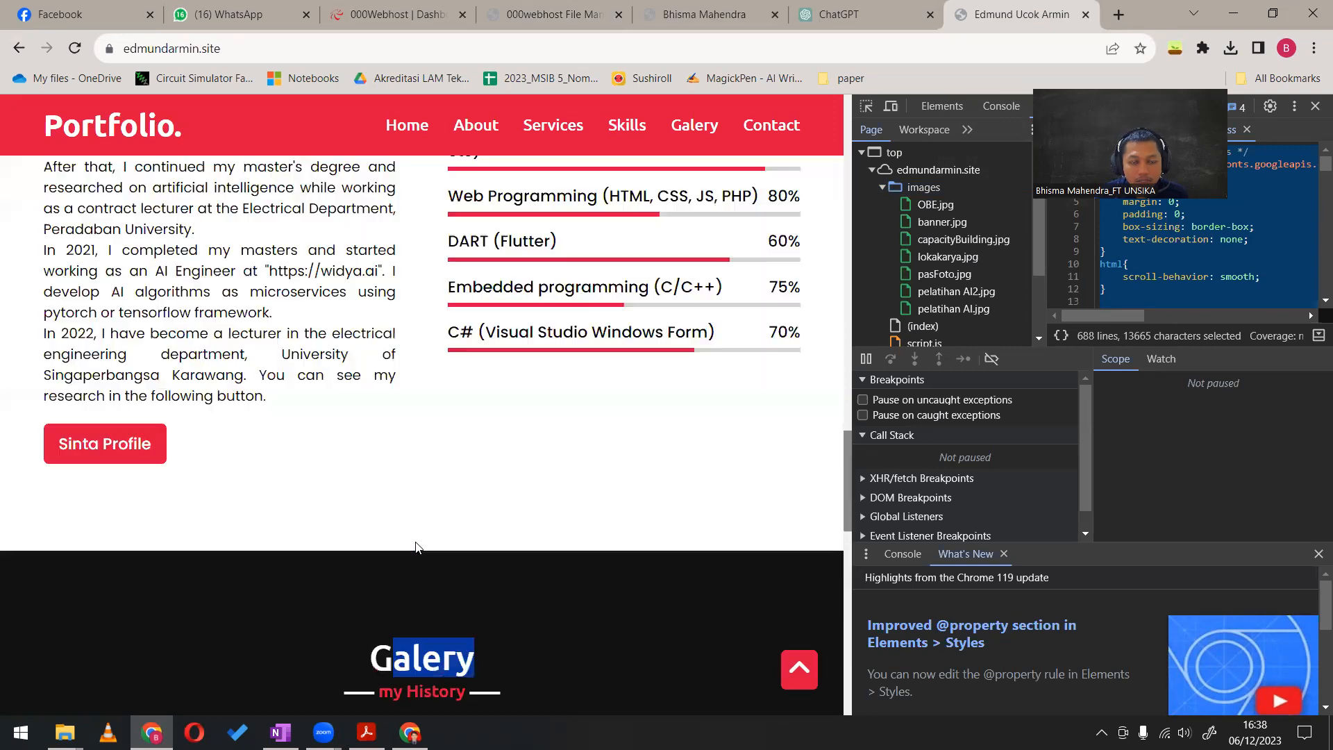
pyautogui.scroll(10, 486, 520)
pyautogui.scroll(5, 563, 507)
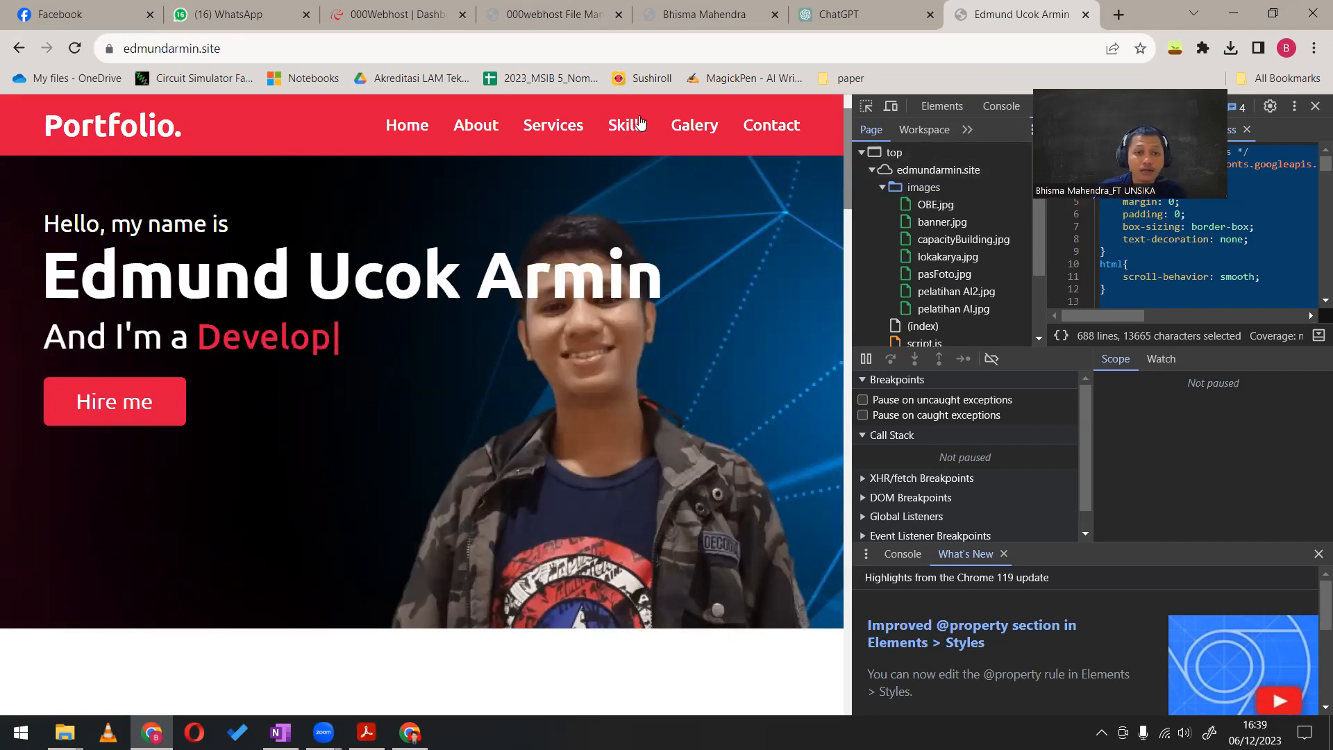
pyautogui.click(749, 131)
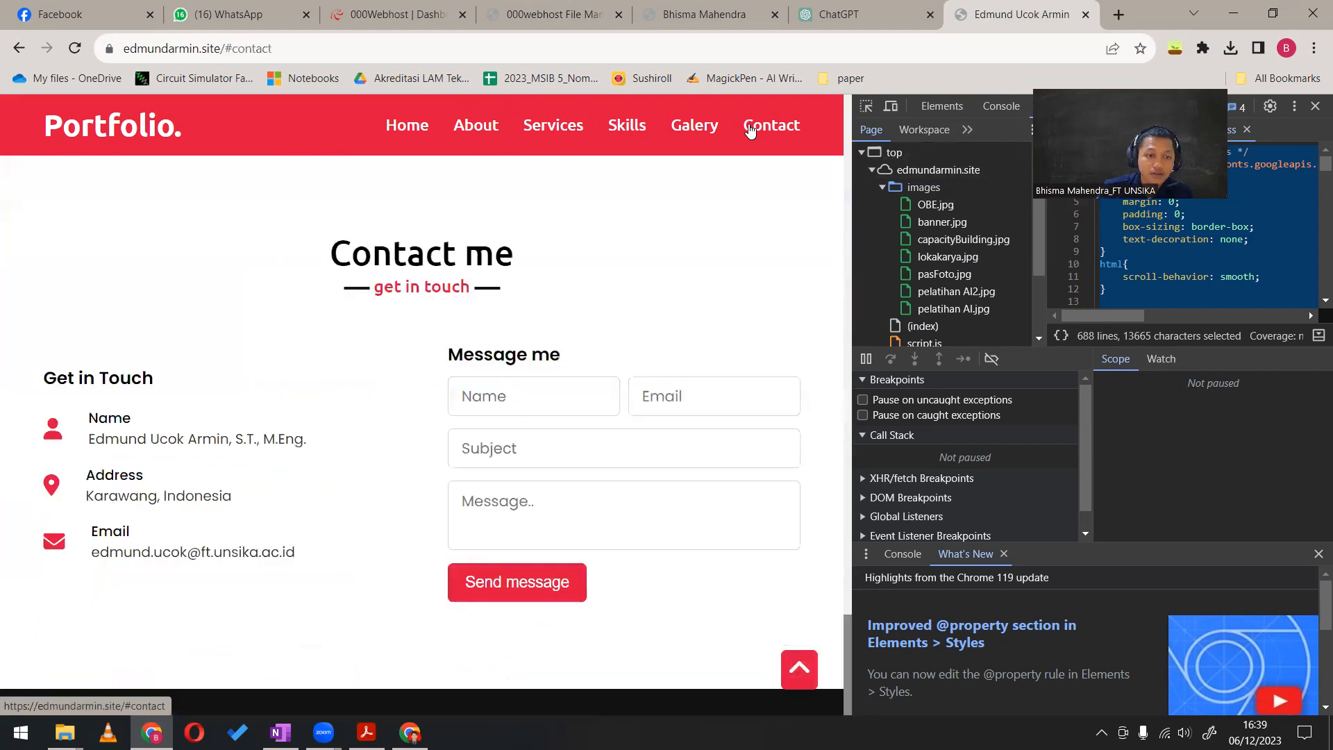
pyautogui.moveTo(848, 633); pyautogui.dragTo(832, 113)
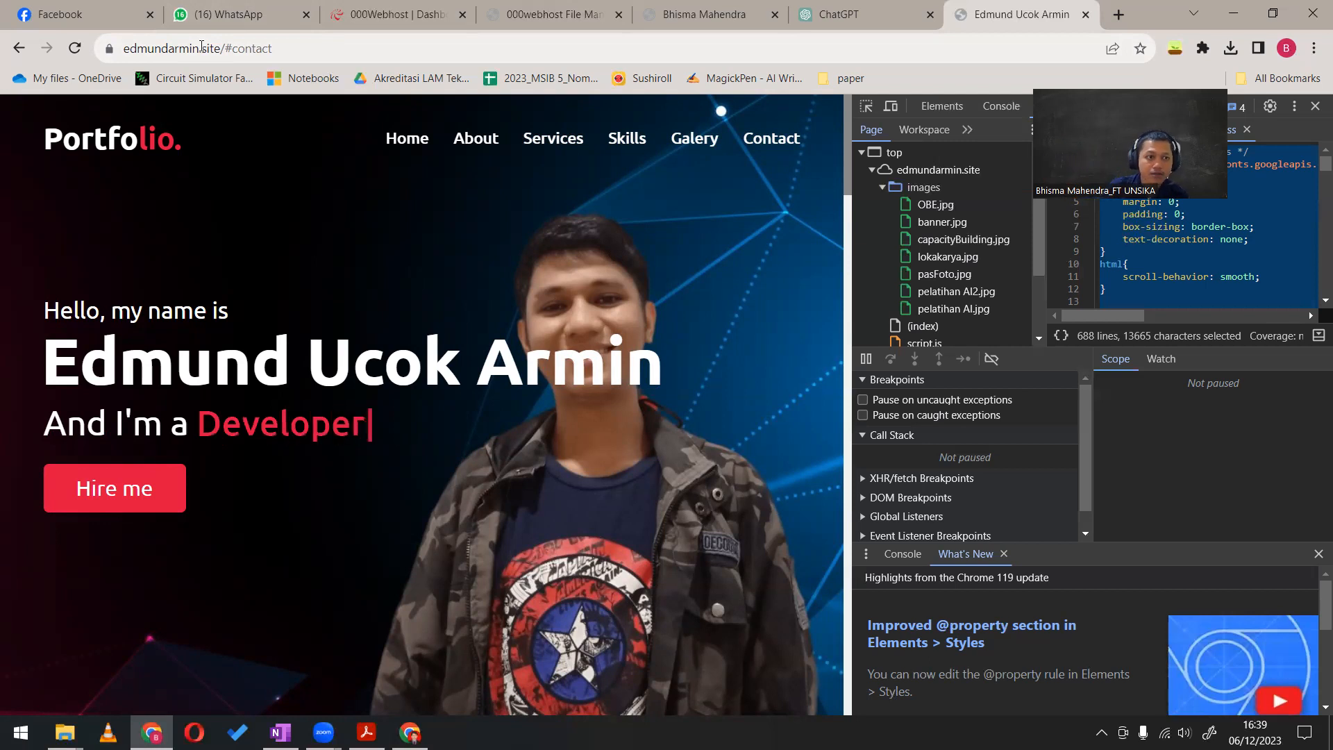
# Return to the 000webhost dashboard for ccpractice and examine the disk usage in its Statistics section
pyautogui.click(394, 14)
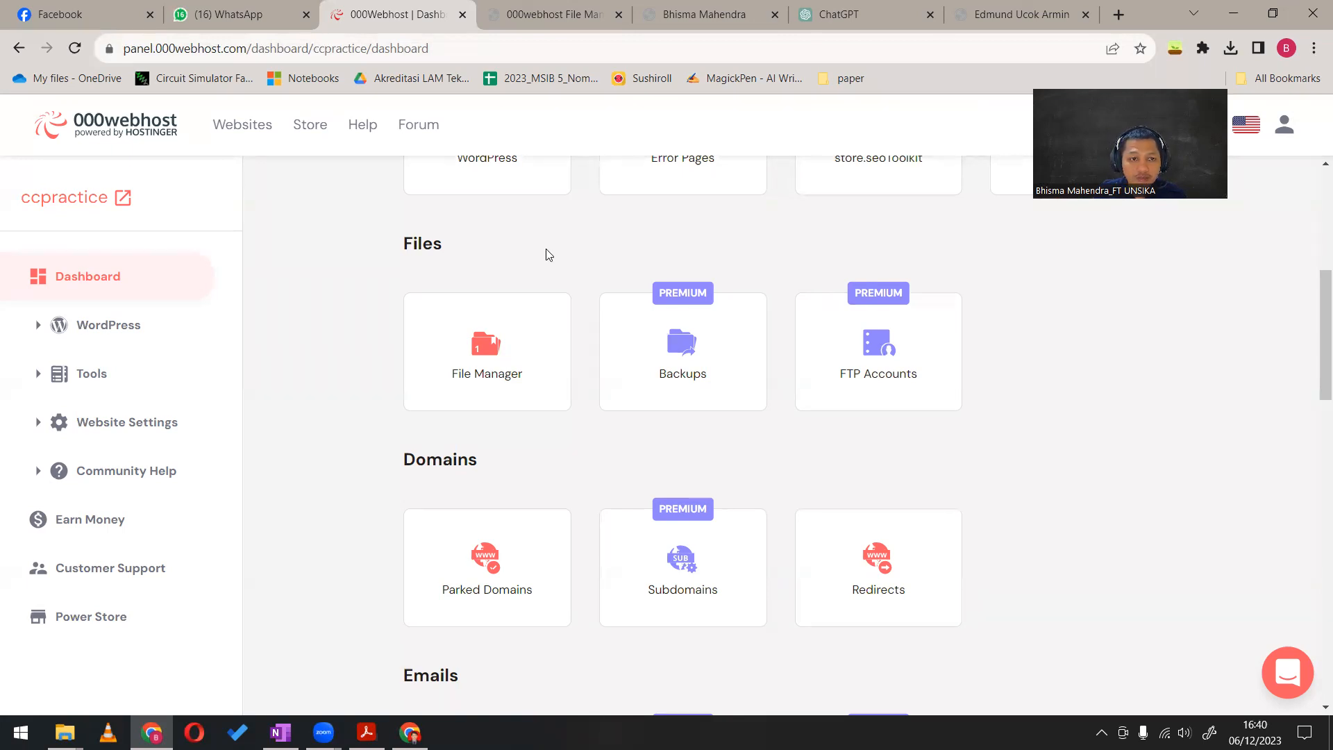
pyautogui.scroll(6, 334, 374)
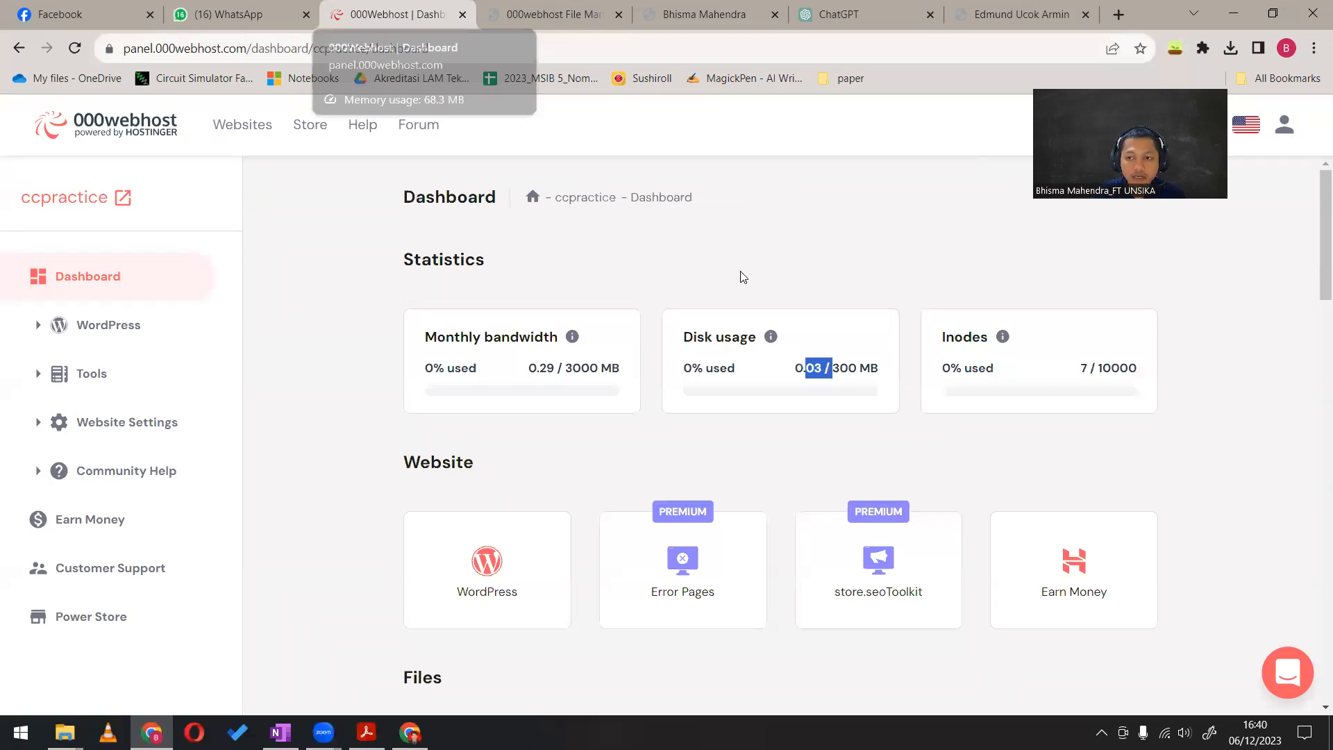
pyautogui.click(761, 85)
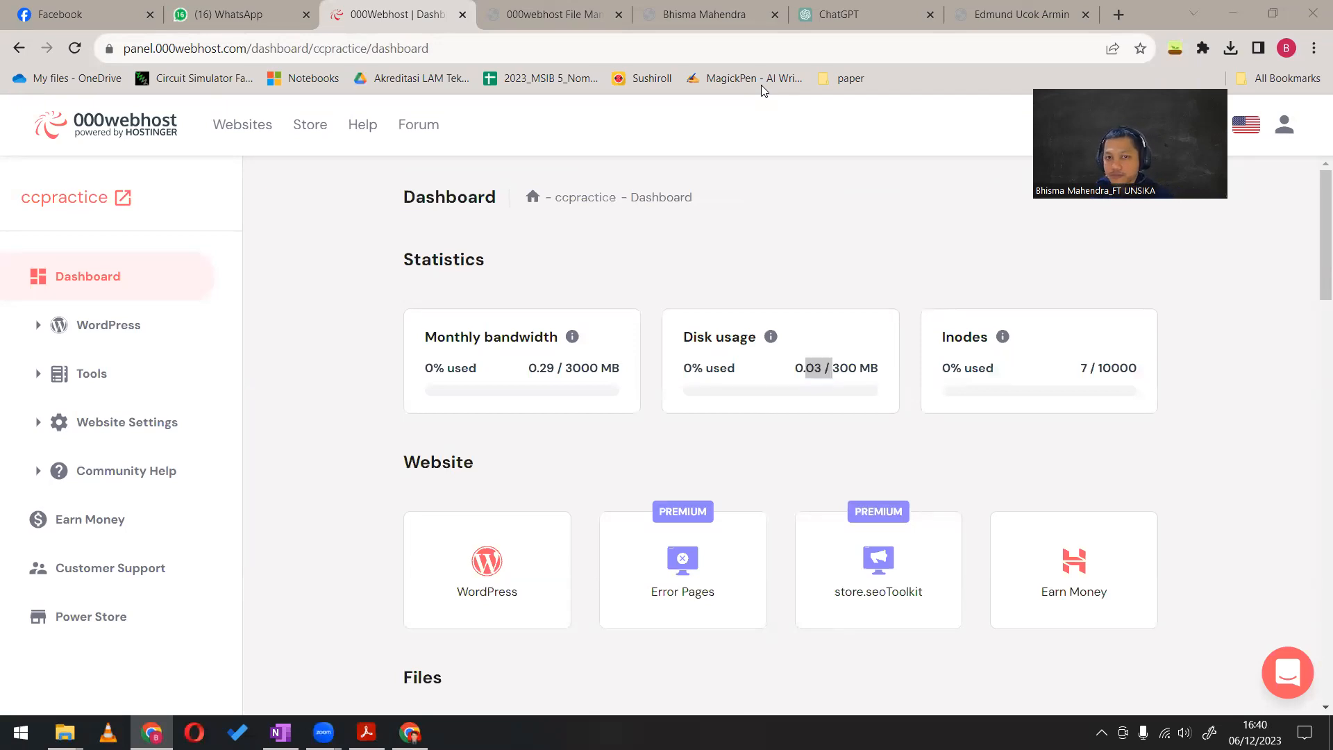